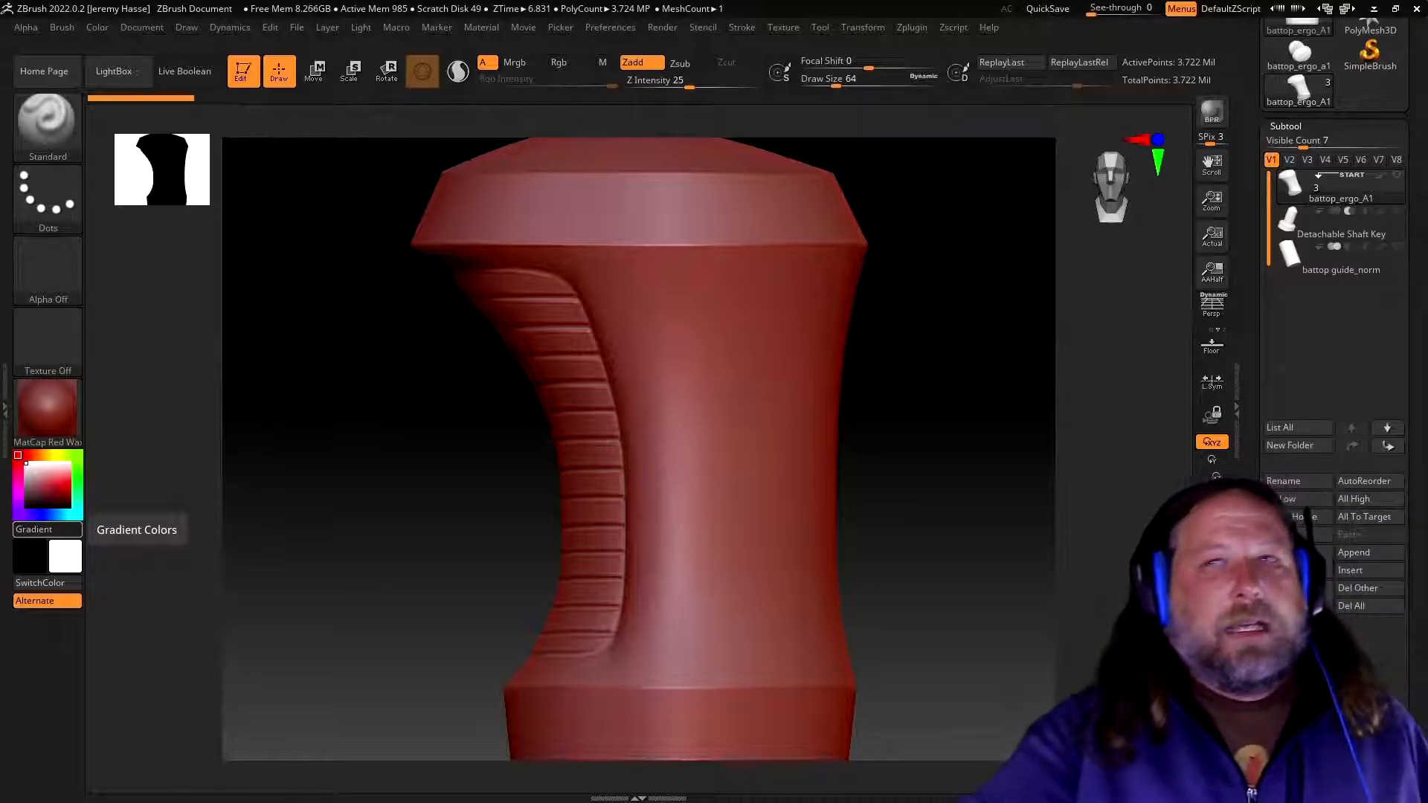
# - Examine the battop_ergo_A1 handle and its ridged grip from several angles, along with its subtool information
pyautogui.moveTo(428, 499)
pyautogui.mouseDown()
pyautogui.moveTo(401, 472)
pyautogui.moveTo(427, 484)
pyautogui.moveTo(484, 458)
pyautogui.moveTo(488, 418)
pyautogui.moveTo(439, 468)
pyautogui.moveTo(370, 484)
pyautogui.moveTo(350, 522)
pyautogui.moveTo(369, 548)
pyautogui.moveTo(431, 516)
pyautogui.moveTo(436, 503)
pyautogui.moveTo(411, 494)
pyautogui.moveTo(420, 462)
pyautogui.moveTo(405, 459)
pyautogui.moveTo(395, 478)
pyautogui.moveTo(412, 496)
pyautogui.moveTo(494, 491)
pyautogui.moveTo(484, 469)
pyautogui.moveTo(350, 521)
pyautogui.mouseUp()
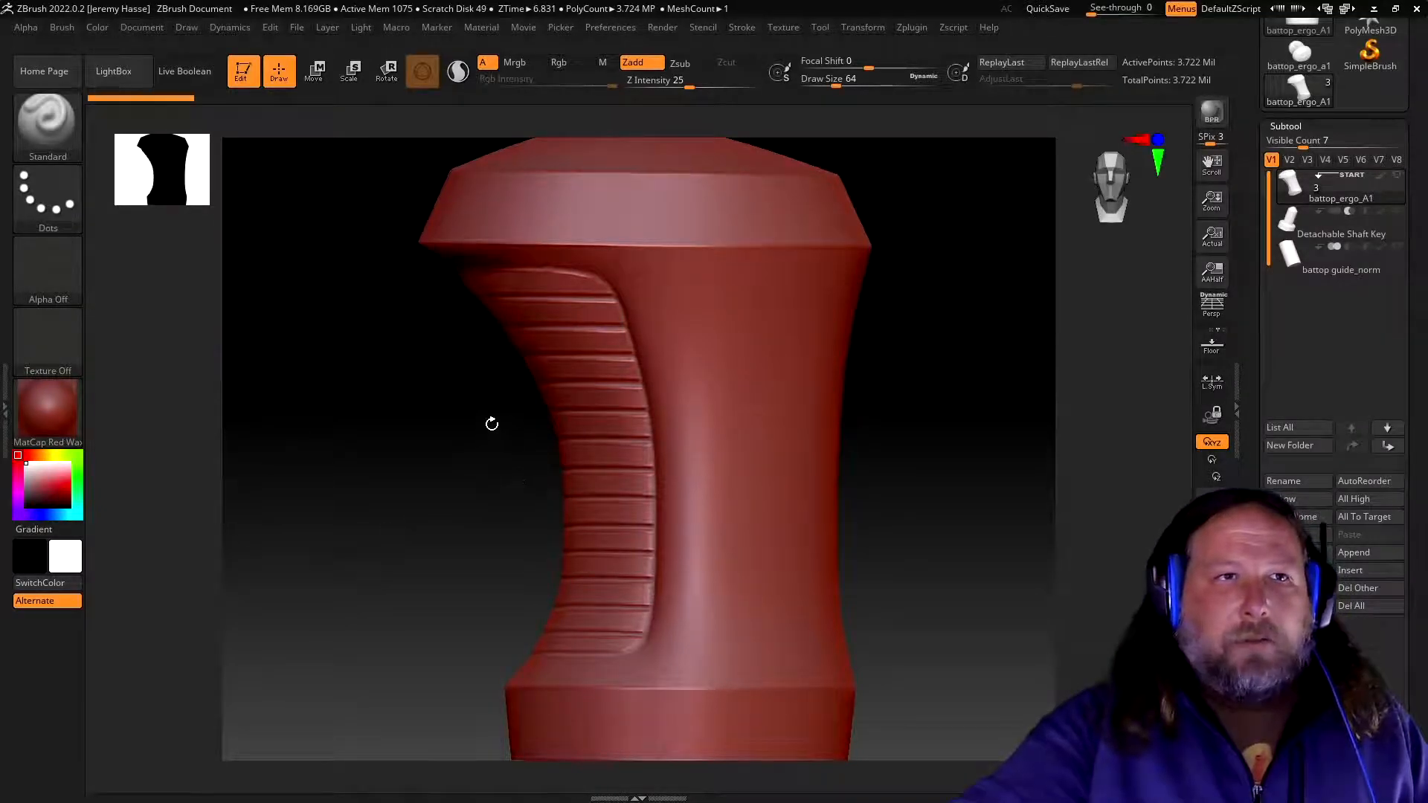
pyautogui.moveTo(408, 377); pyautogui.dragTo(382, 395)
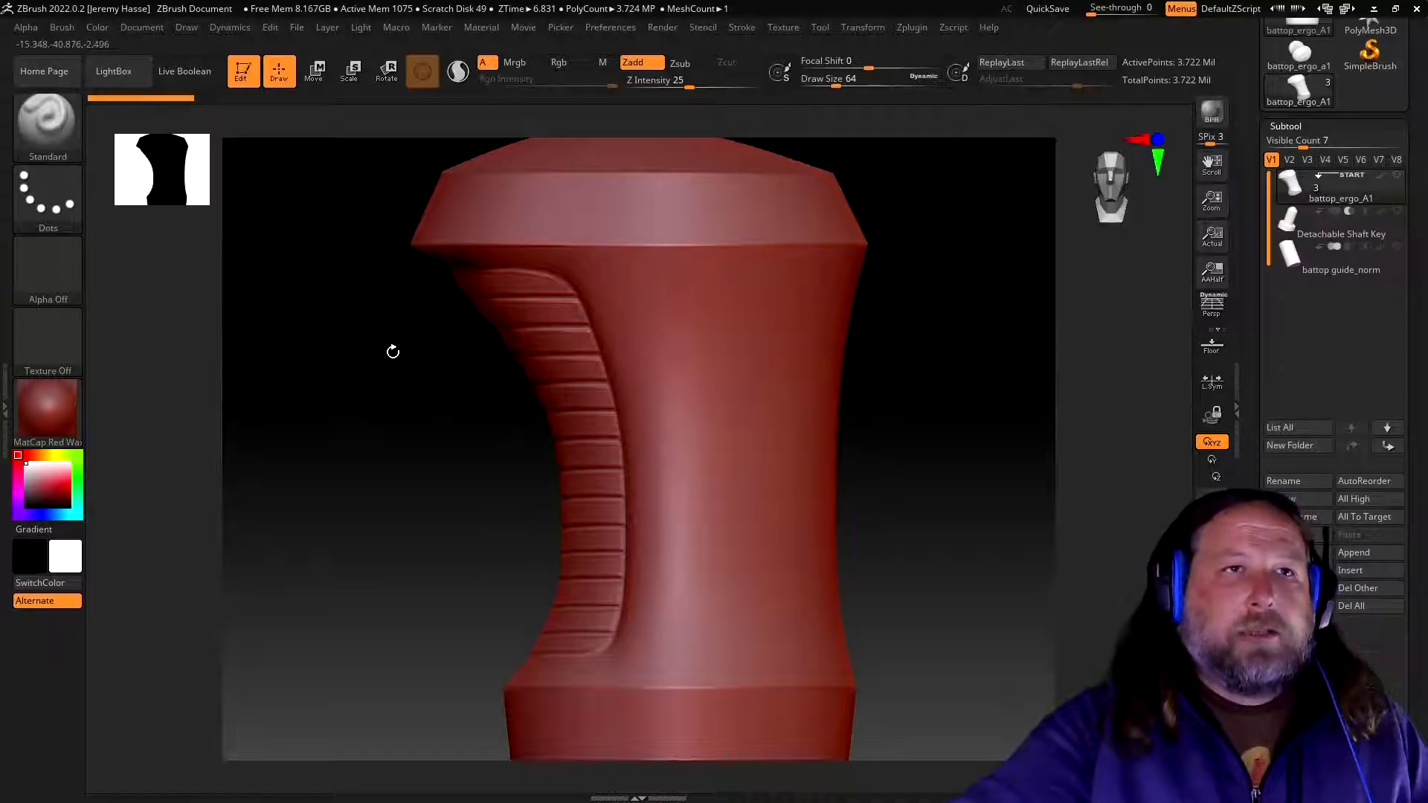
pyautogui.moveTo(369, 370); pyautogui.dragTo(384, 412)
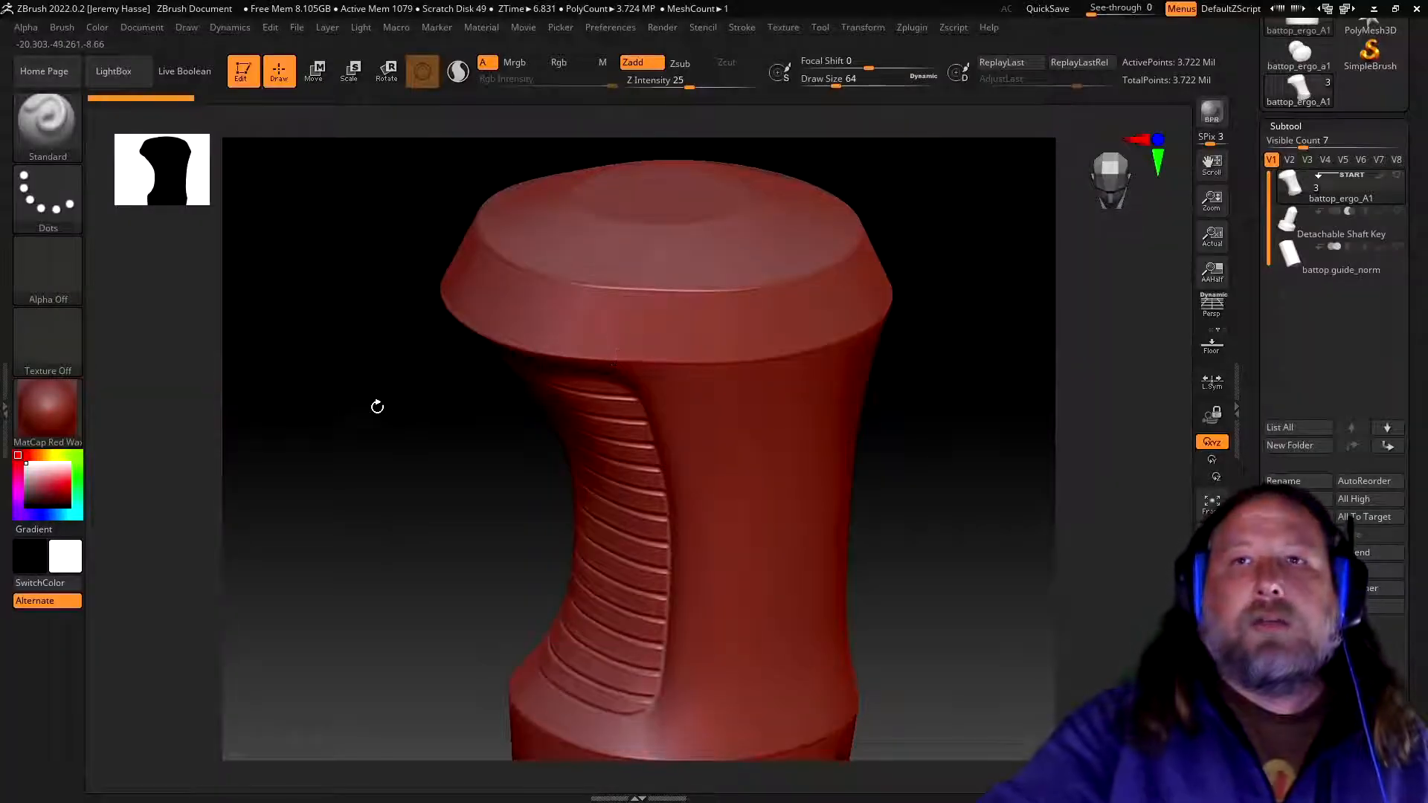
pyautogui.moveTo(355, 429); pyautogui.dragTo(338, 401)
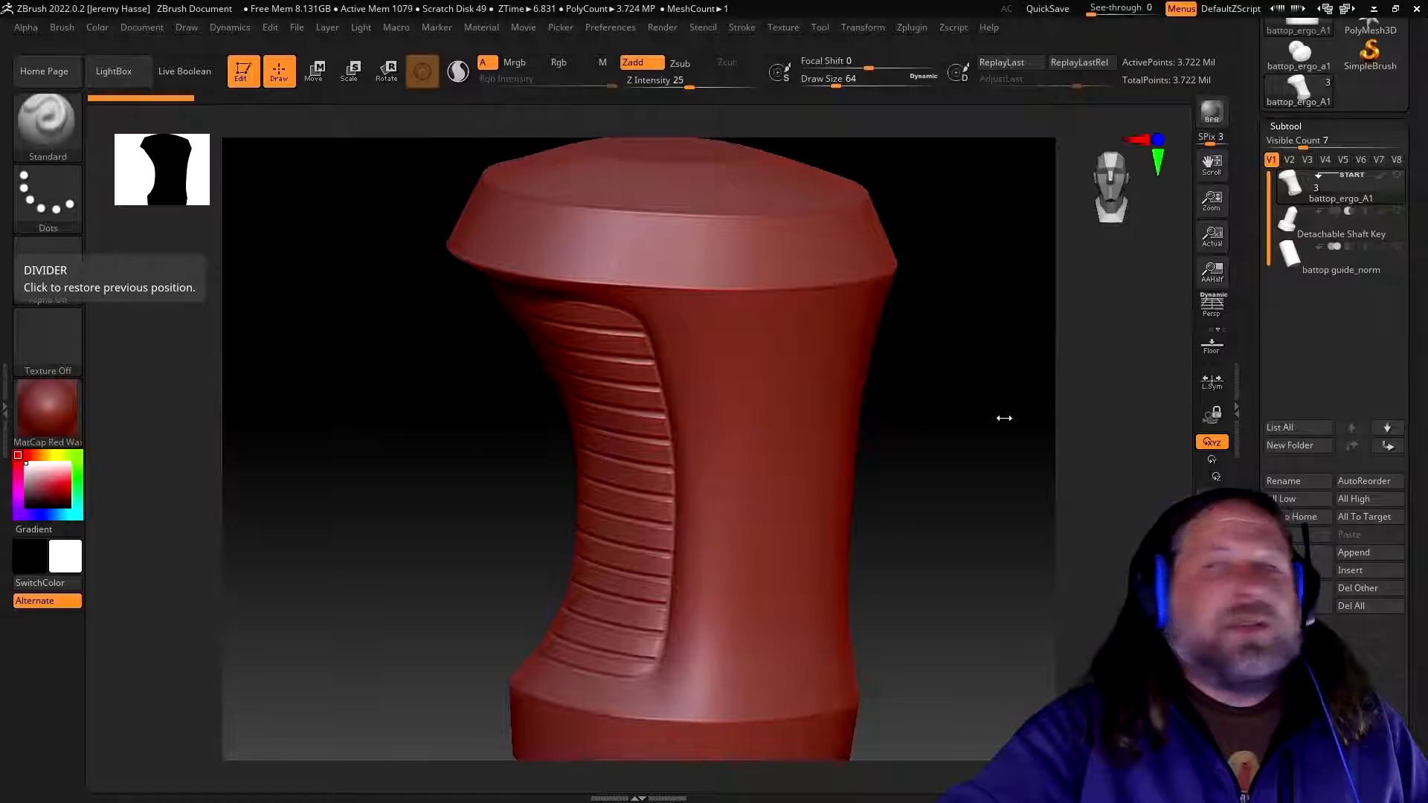
pyautogui.moveTo(421, 486); pyautogui.dragTo(392, 466)
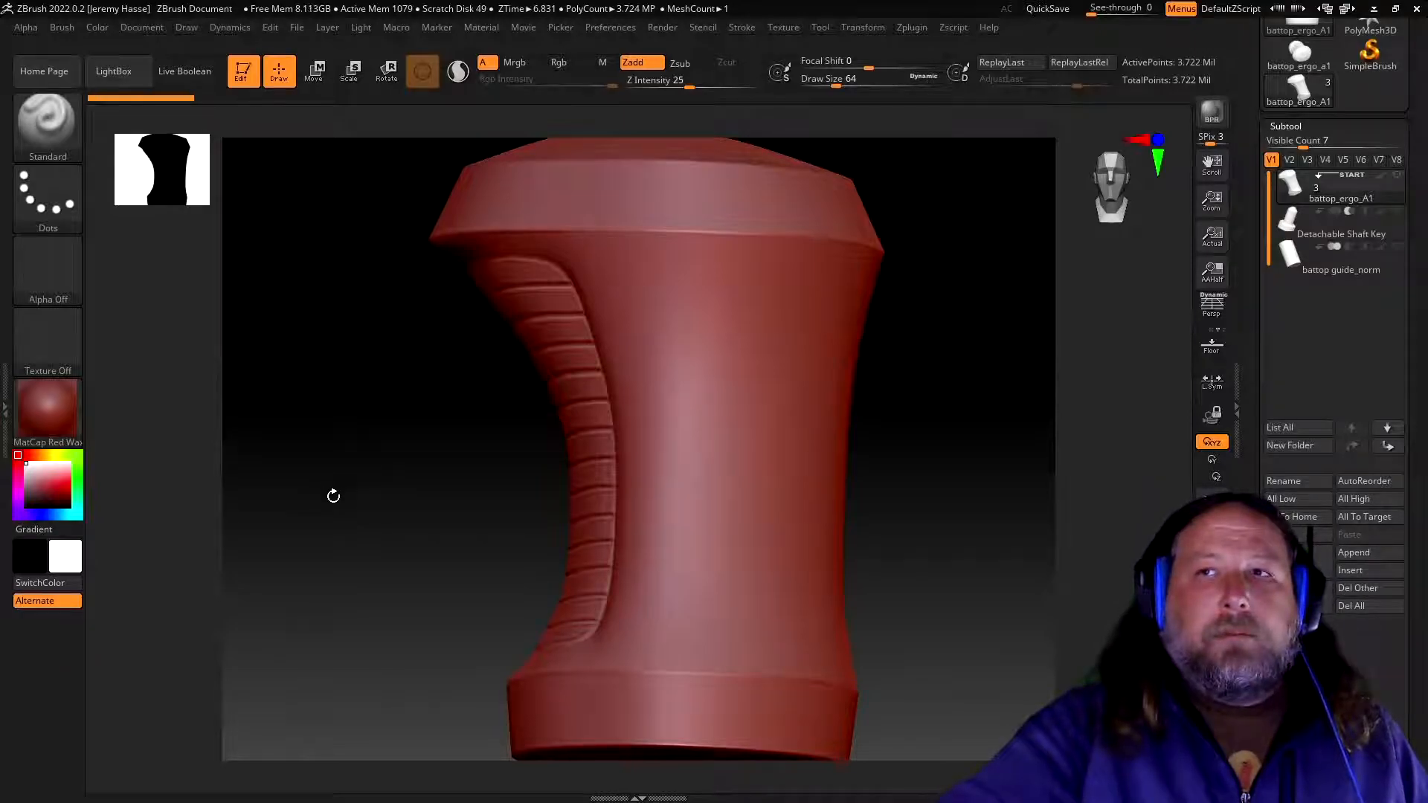
pyautogui.moveTo(338, 495)
pyautogui.mouseDown()
pyautogui.moveTo(341, 516)
pyautogui.moveTo(376, 526)
pyautogui.moveTo(357, 503)
pyautogui.moveTo(382, 505)
pyautogui.mouseUp()
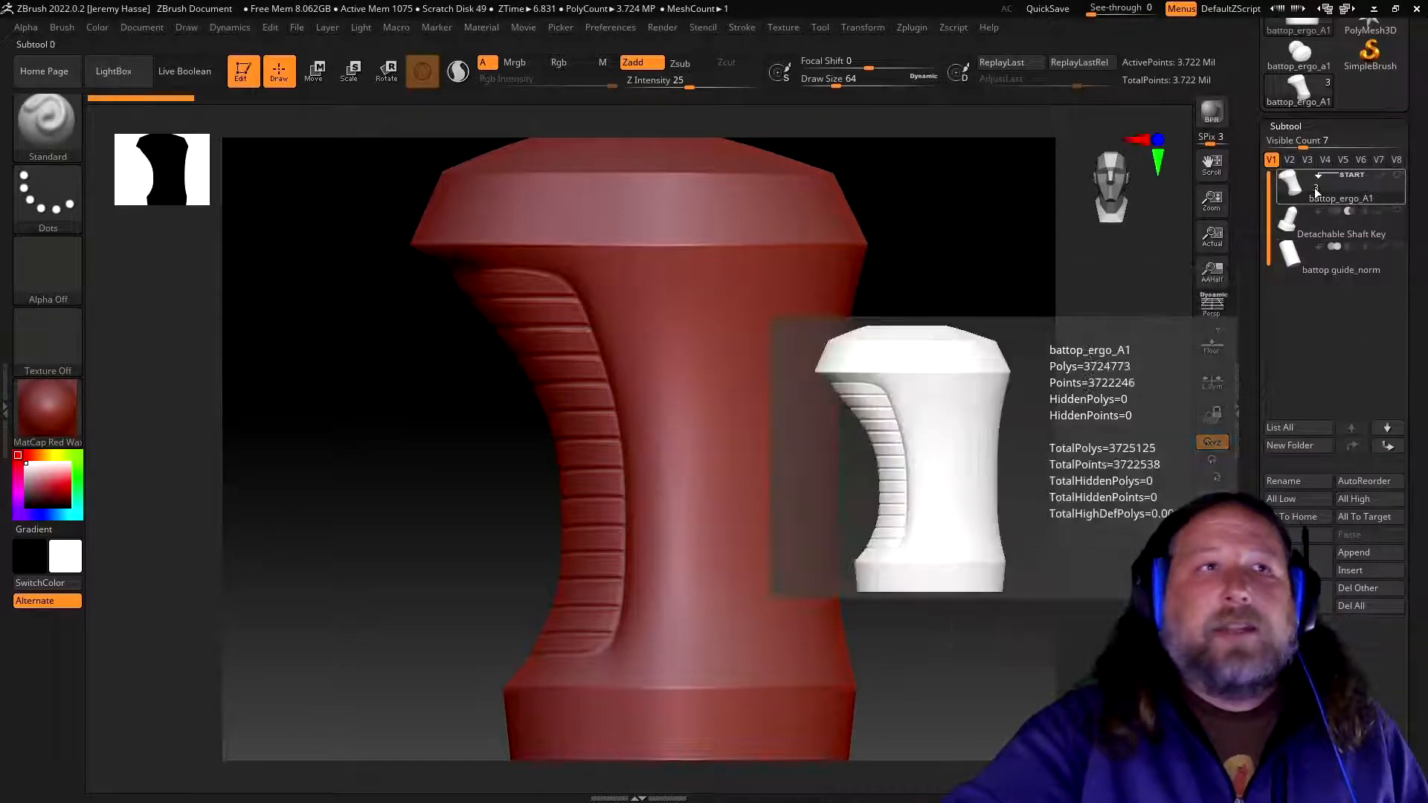
pyautogui.moveTo(1318, 250)
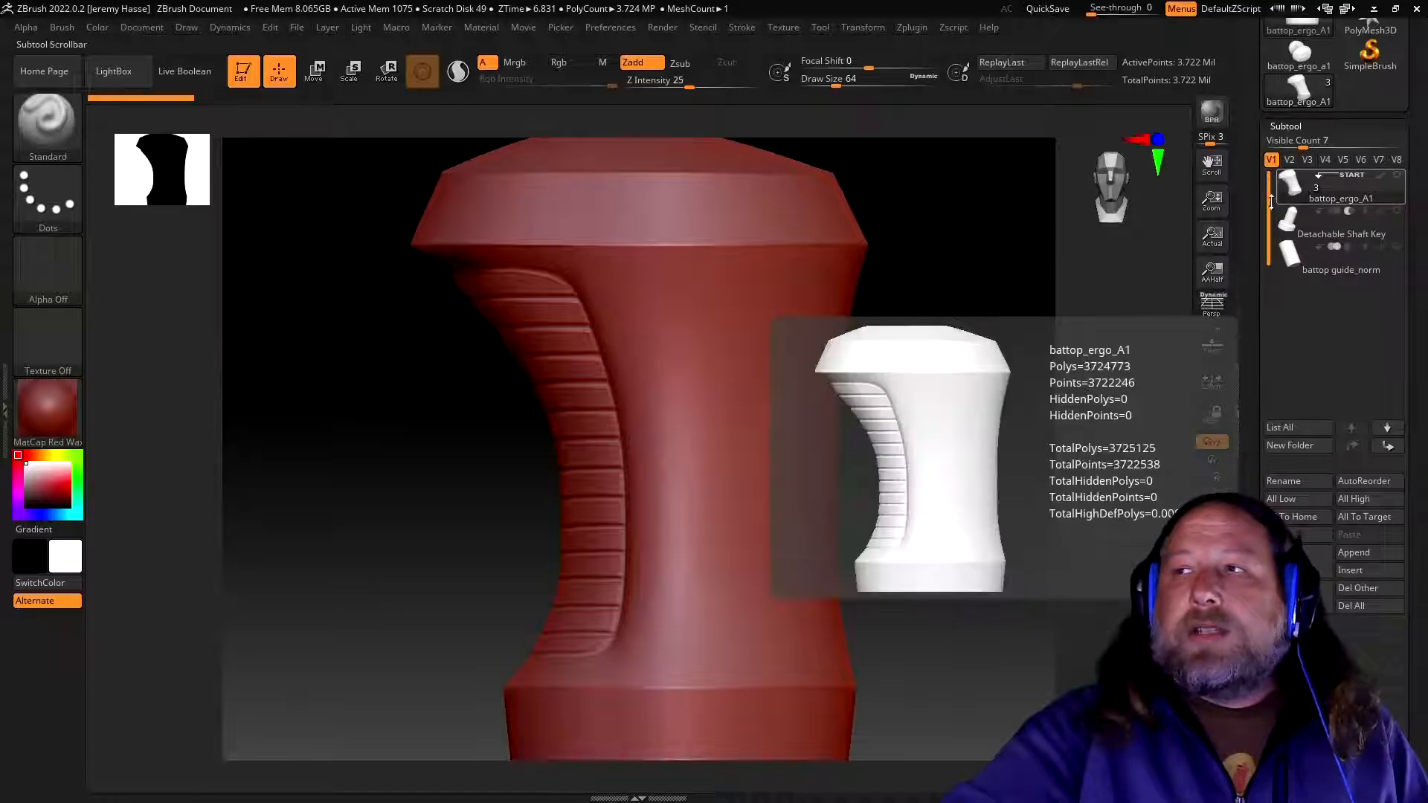
# - Turn on Live Boolean and show the Detachable Shaft Key subtool so that it cuts a socket into the handle's base
pyautogui.moveTo(1004, 474); pyautogui.dragTo(946, 382)
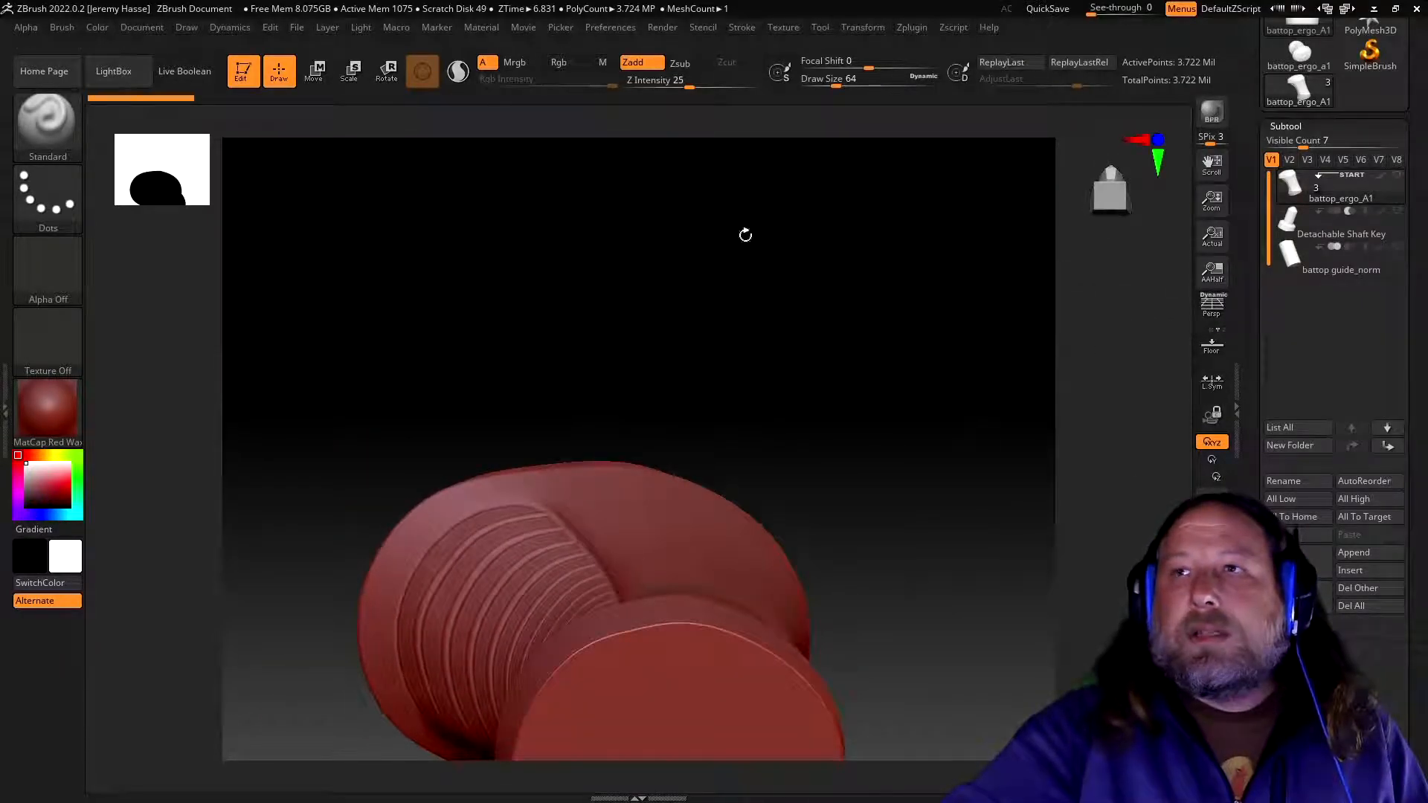
pyautogui.click(199, 73)
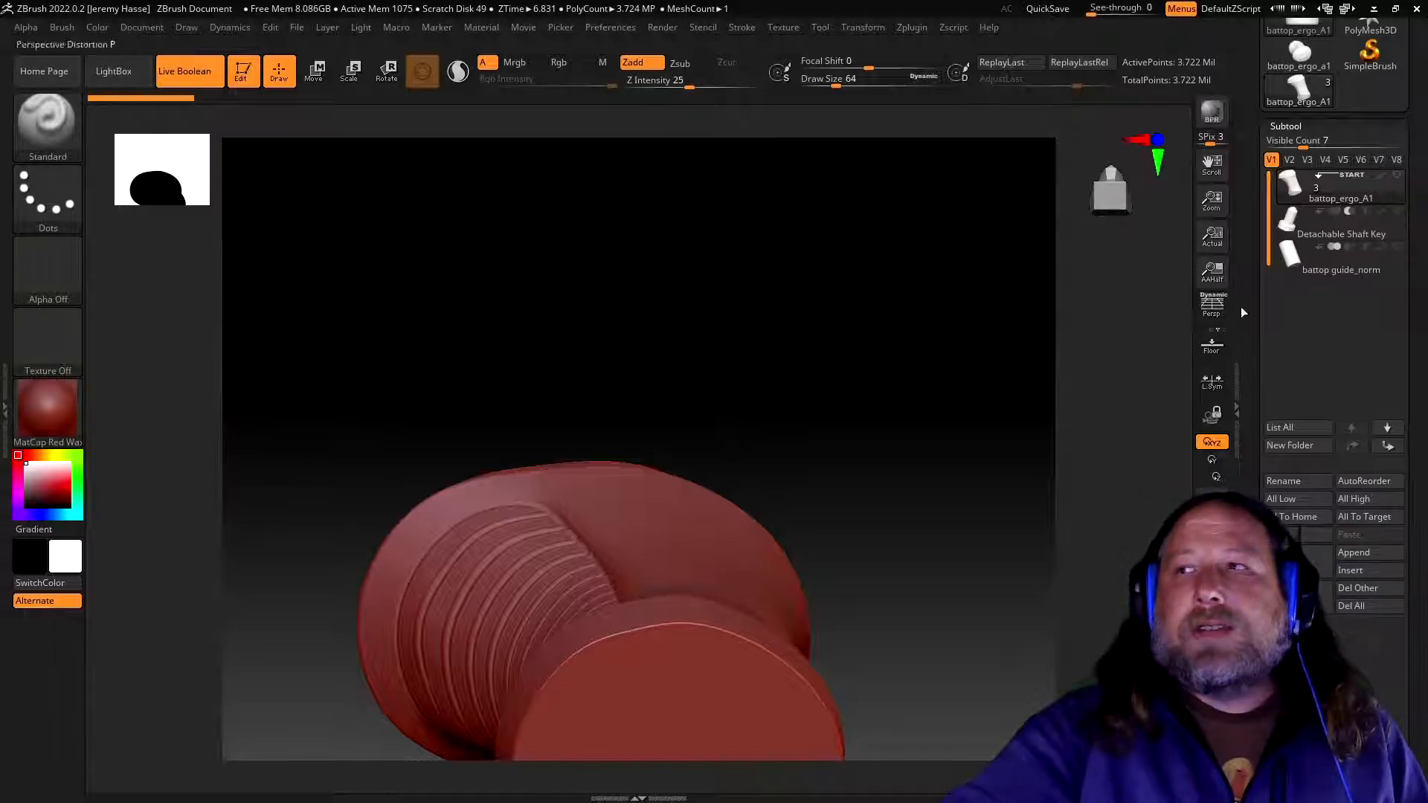
pyautogui.click(1396, 210)
pyautogui.moveTo(861, 453)
pyautogui.mouseDown(button='right')
pyautogui.moveTo(863, 369)
pyautogui.moveTo(863, 444)
pyautogui.moveTo(845, 436)
pyautogui.moveTo(861, 428)
pyautogui.moveTo(870, 491)
pyautogui.moveTo(879, 252)
pyautogui.moveTo(895, 265)
pyautogui.moveTo(889, 350)
pyautogui.moveTo(908, 354)
pyautogui.mouseUp(button='right')
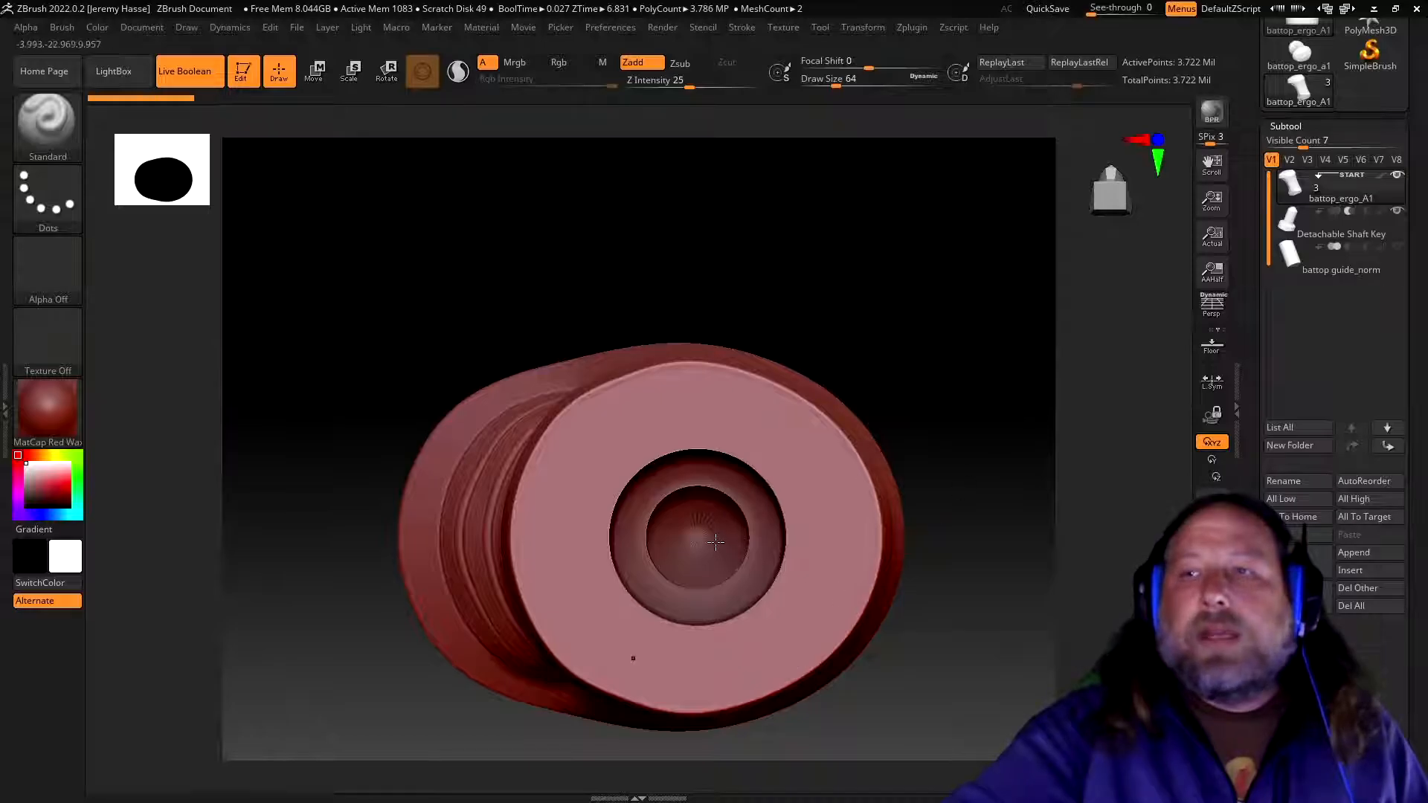
pyautogui.moveTo(965, 358); pyautogui.dragTo(707, 536, button='right')
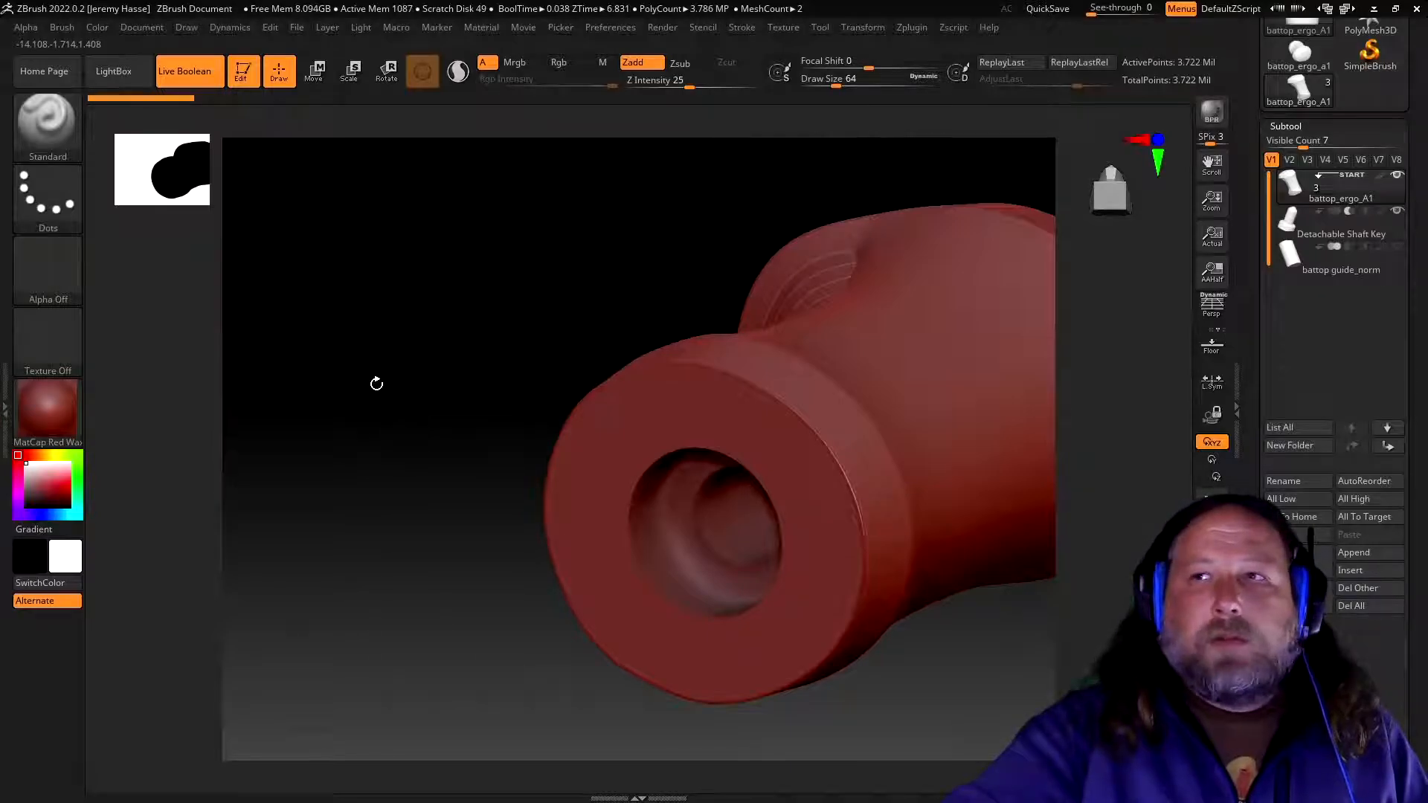
# - Examine how the shaft key socket sits inside the base and the whole handle from the side
pyautogui.moveTo(386, 371); pyautogui.dragTo(438, 453)
pyautogui.moveTo(934, 365); pyautogui.dragTo(931, 451)
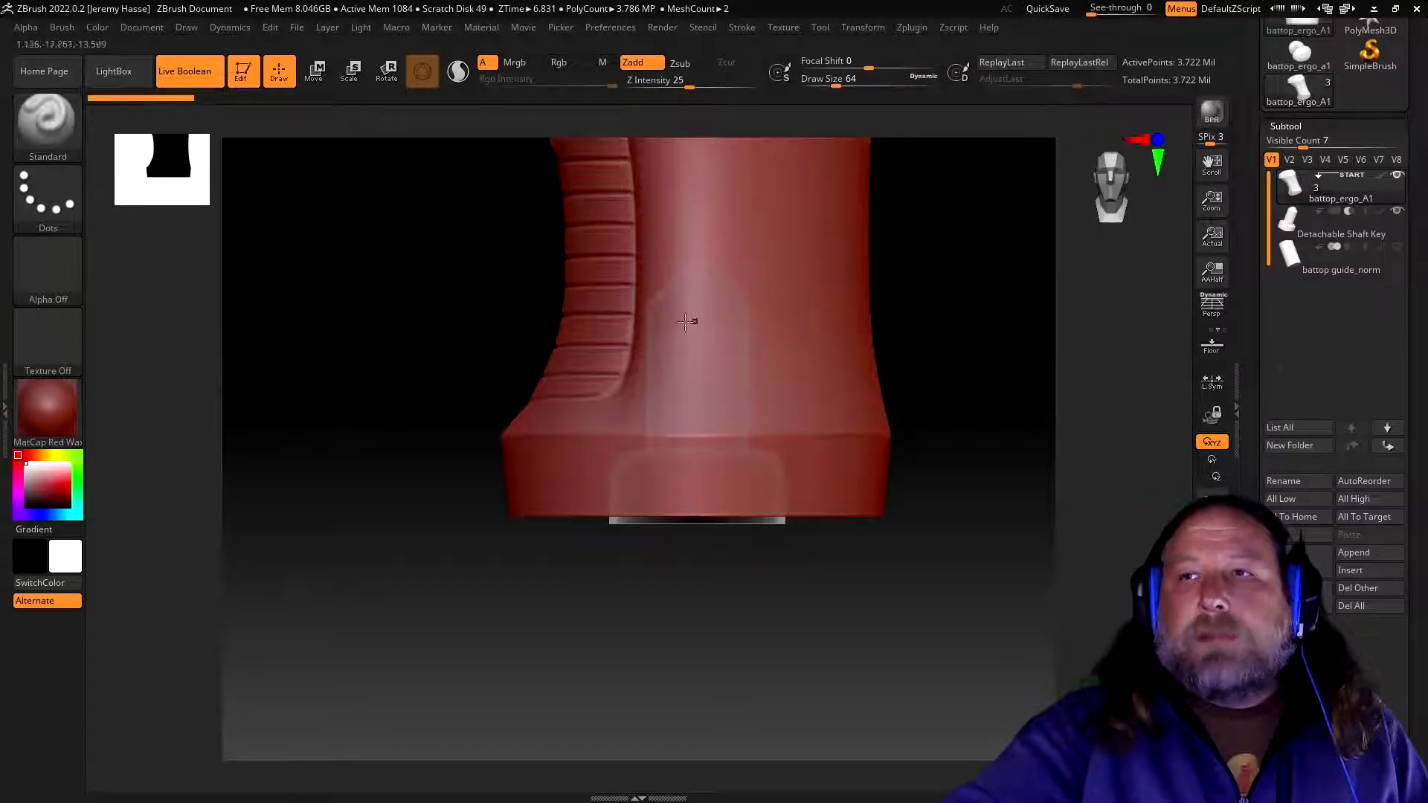
pyautogui.moveTo(957, 253)
pyautogui.mouseDown()
pyautogui.moveTo(959, 271)
pyautogui.moveTo(954, 255)
pyautogui.mouseUp()
pyautogui.press('super')
pyautogui.click(960, 281)
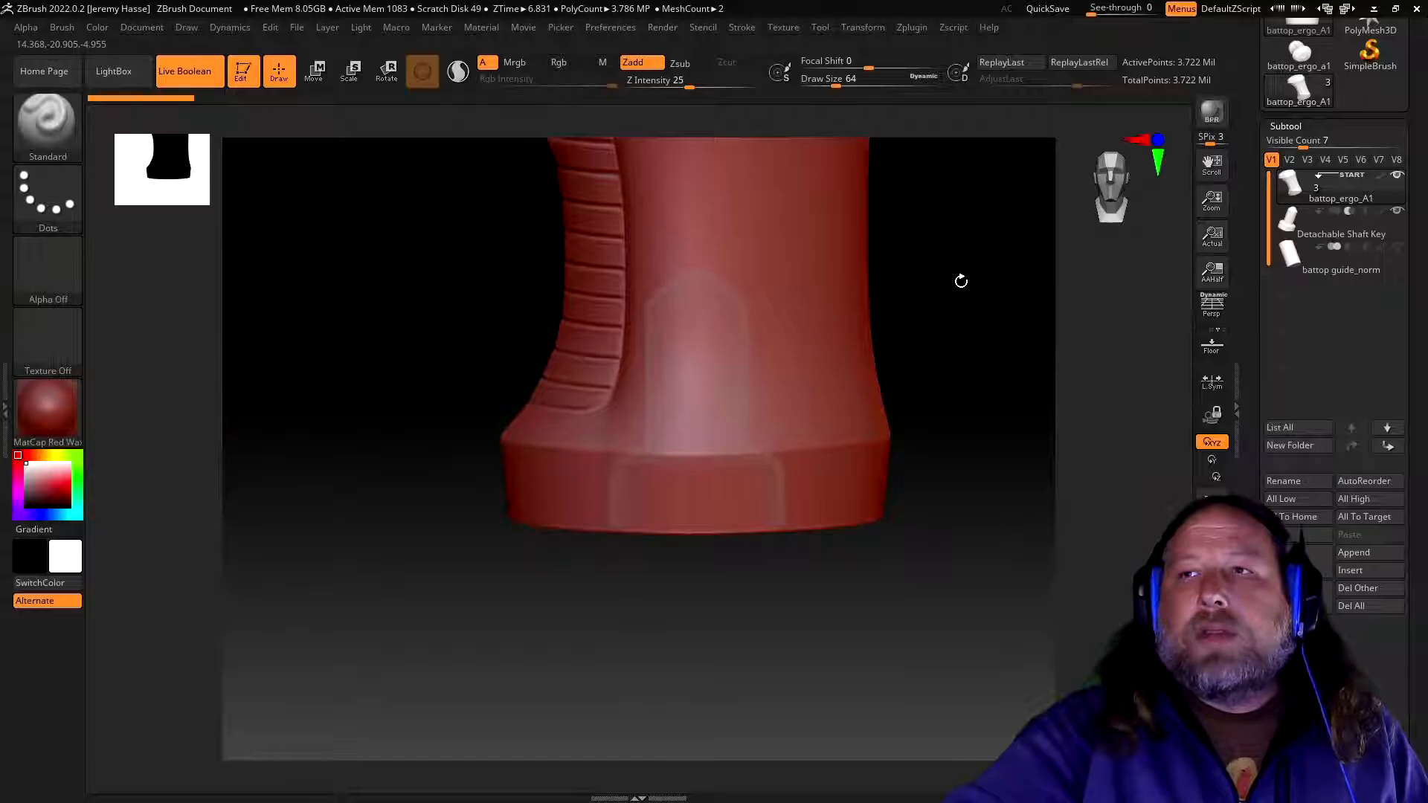
pyautogui.keyDown('ctrl'); pyautogui.moveTo(954, 290); pyautogui.dragTo(947, 203, button='right'); pyautogui.keyUp('ctrl')
pyautogui.moveTo(947, 203); pyautogui.dragTo(937, 312)
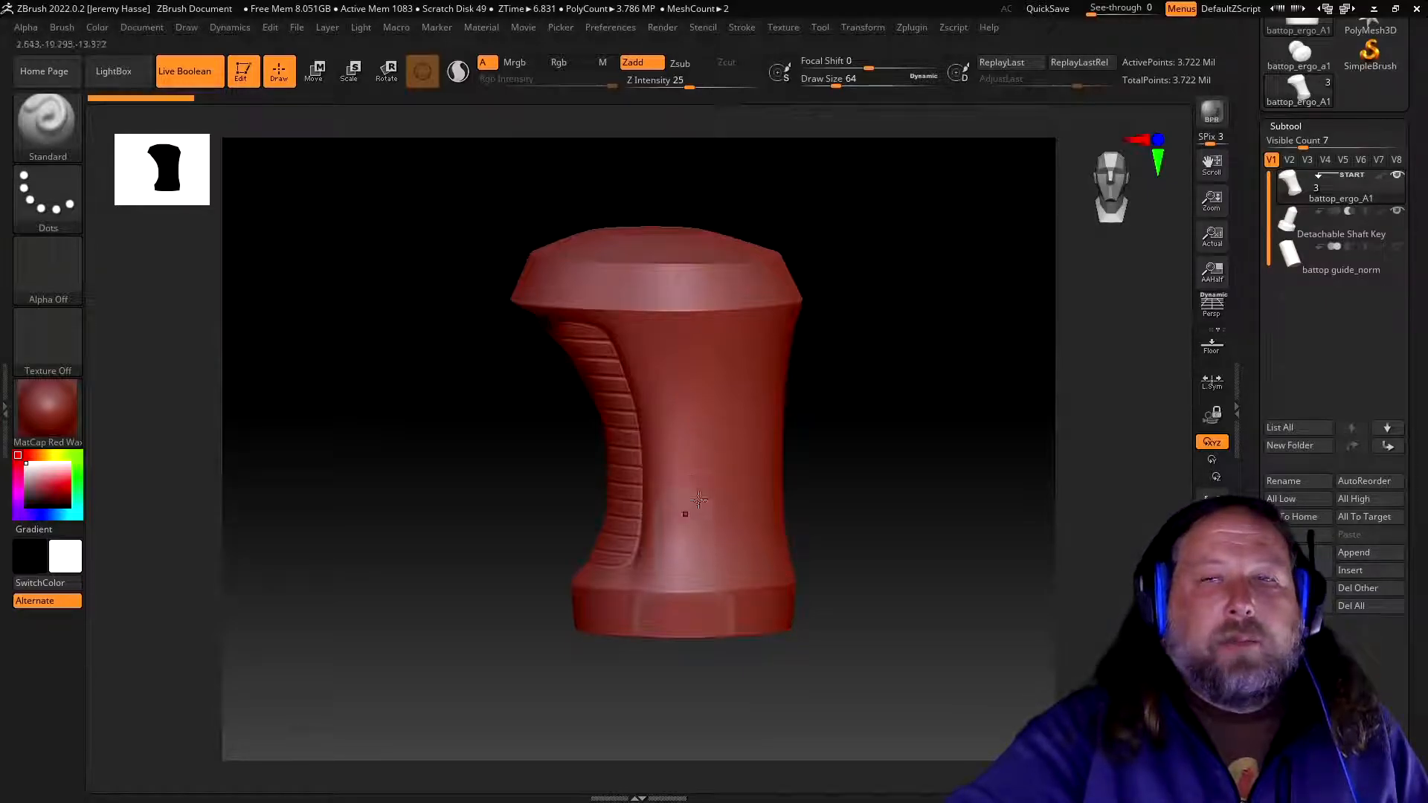
pyautogui.moveTo(931, 515)
pyautogui.mouseDown()
pyautogui.moveTo(883, 511)
pyautogui.moveTo(902, 516)
pyautogui.moveTo(938, 482)
pyautogui.mouseUp()
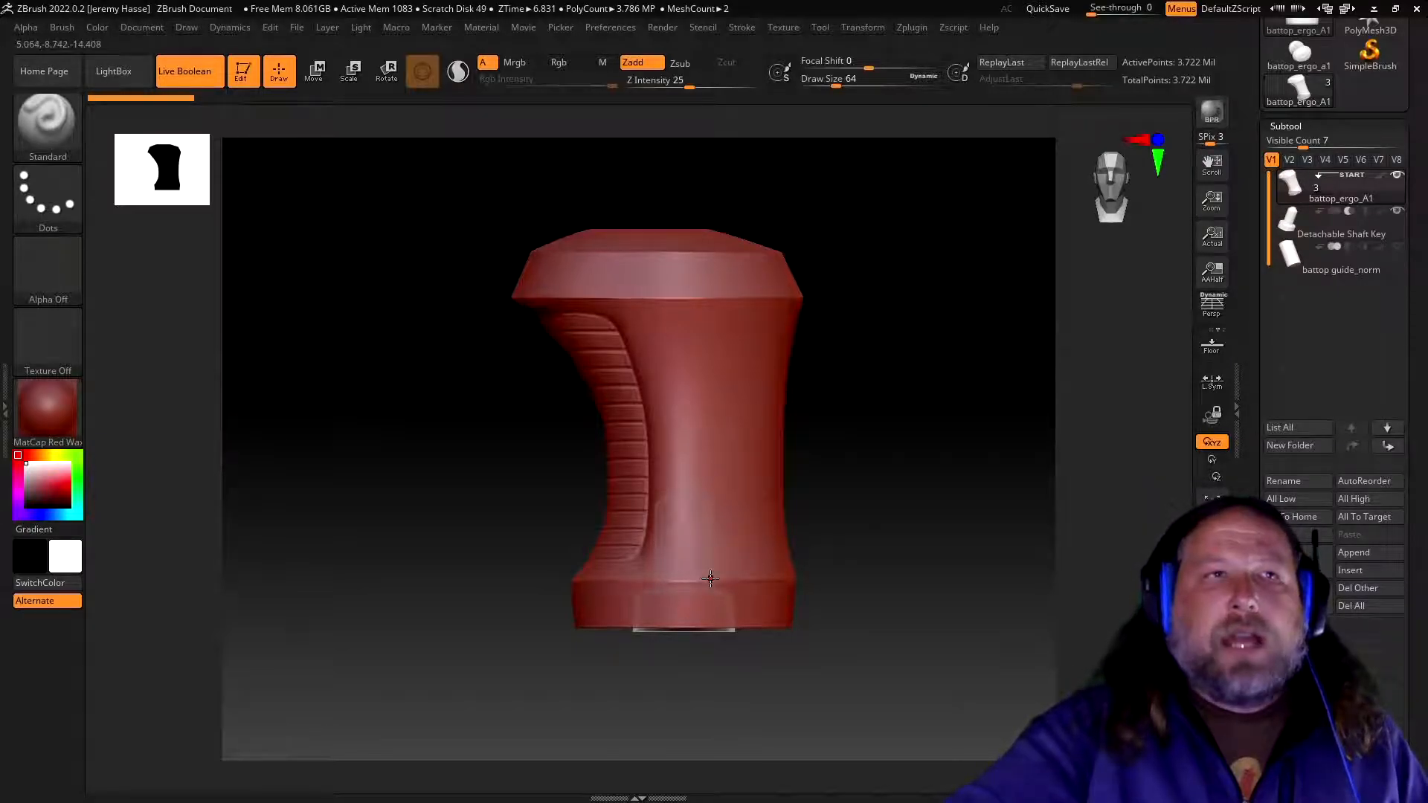
pyautogui.moveTo(883, 513)
pyautogui.mouseDown()
pyautogui.moveTo(860, 510)
pyautogui.moveTo(899, 513)
pyautogui.mouseUp()
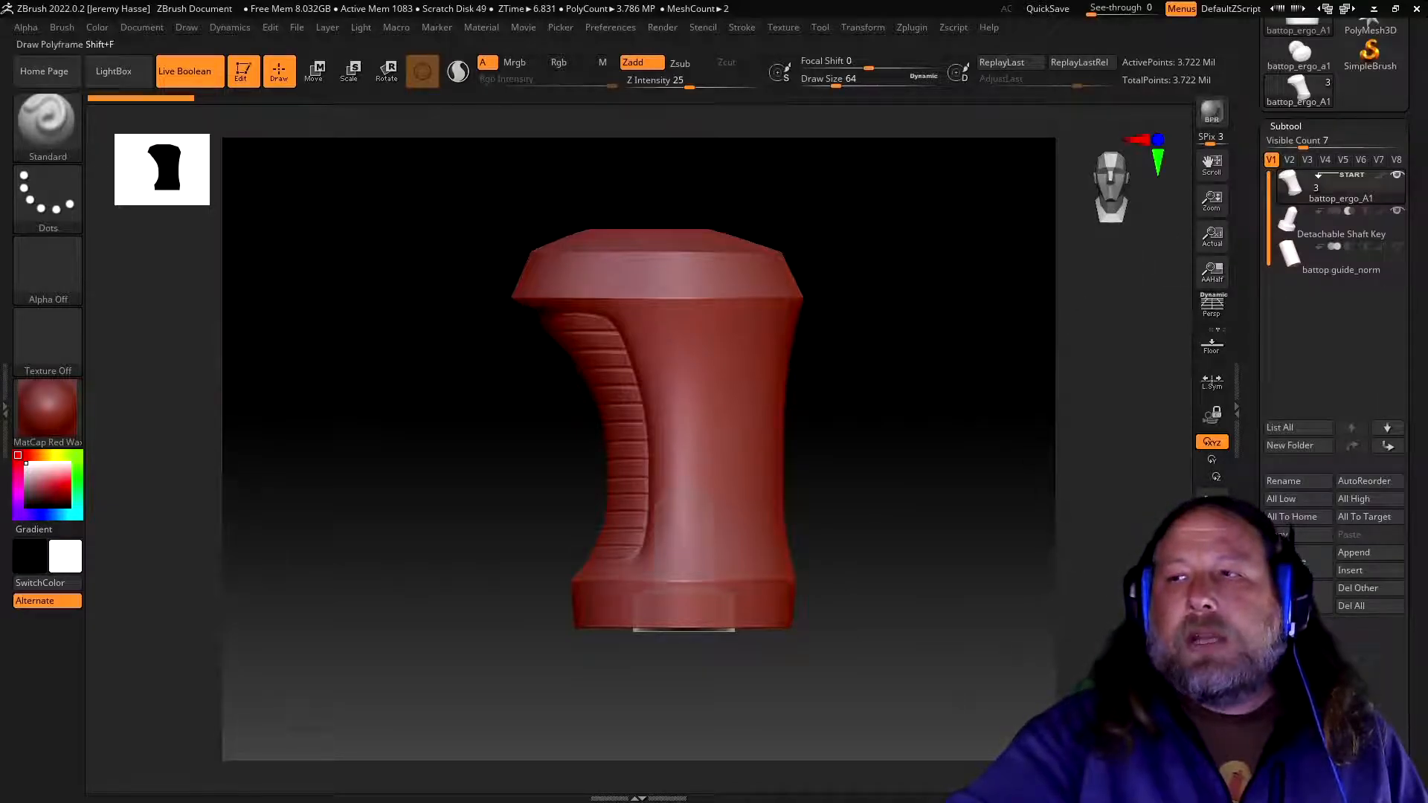
# - Check the handle's mesh with the polyframe display and switch the display off again
pyautogui.click(1211, 682)
pyautogui.click(1211, 682)
pyautogui.moveTo(983, 394)
pyautogui.mouseDown()
pyautogui.moveTo(979, 456)
pyautogui.moveTo(1017, 478)
pyautogui.moveTo(985, 516)
pyautogui.moveTo(971, 407)
pyautogui.moveTo(978, 424)
pyautogui.mouseUp()
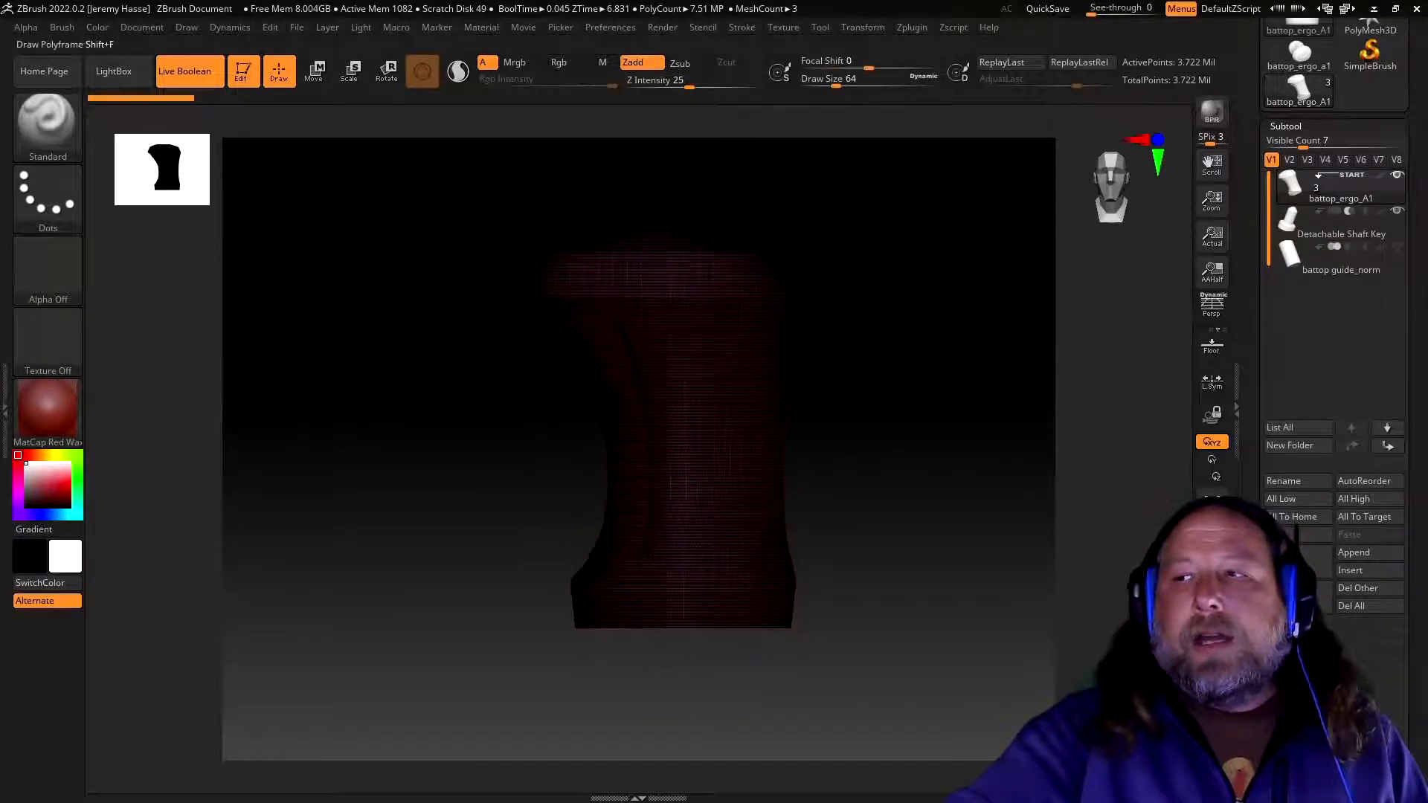
pyautogui.hotkey('shift', 'f')
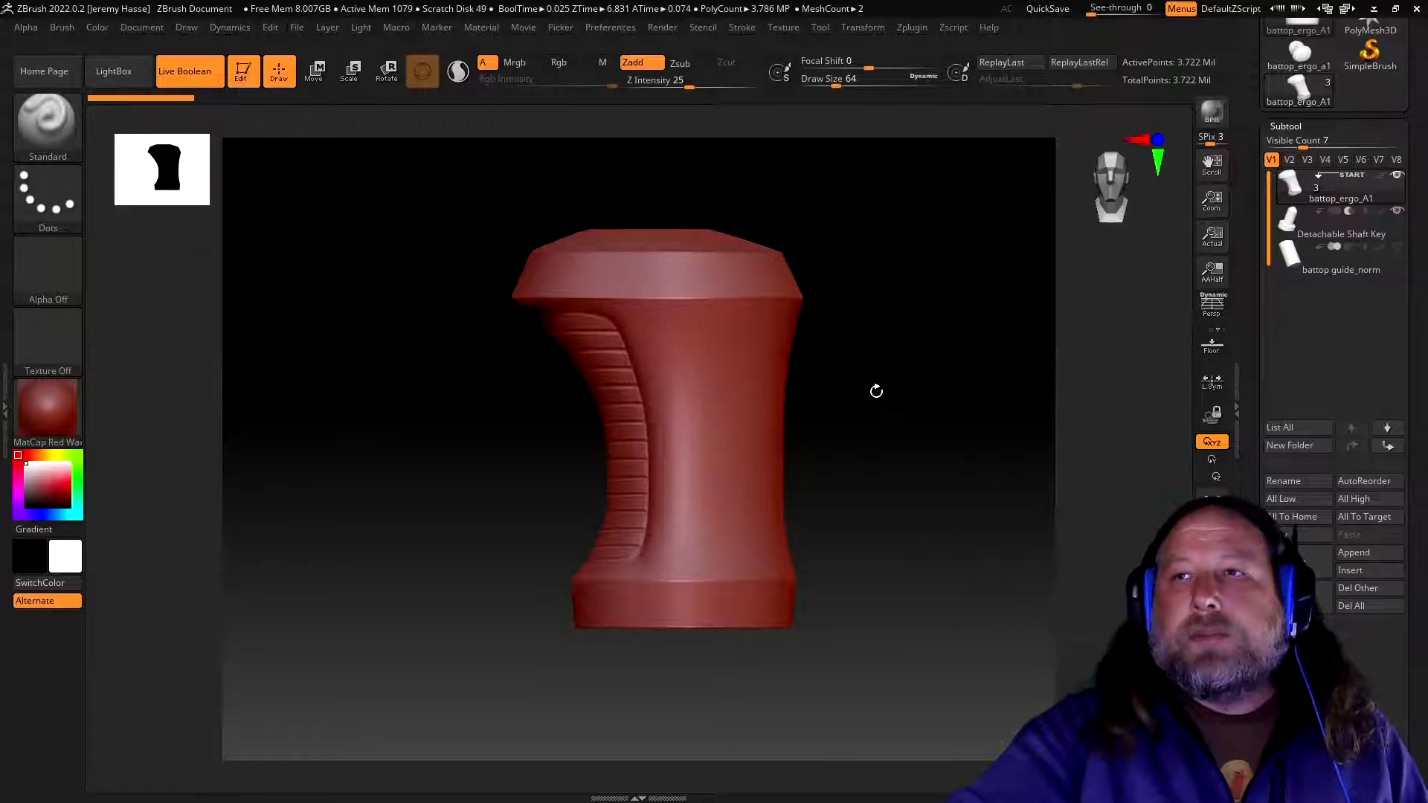
# - Isolate the polygroup containing the smooth shaft, upper rim and base band, hiding the ridged grip and cap
pyautogui.press('ctrl')
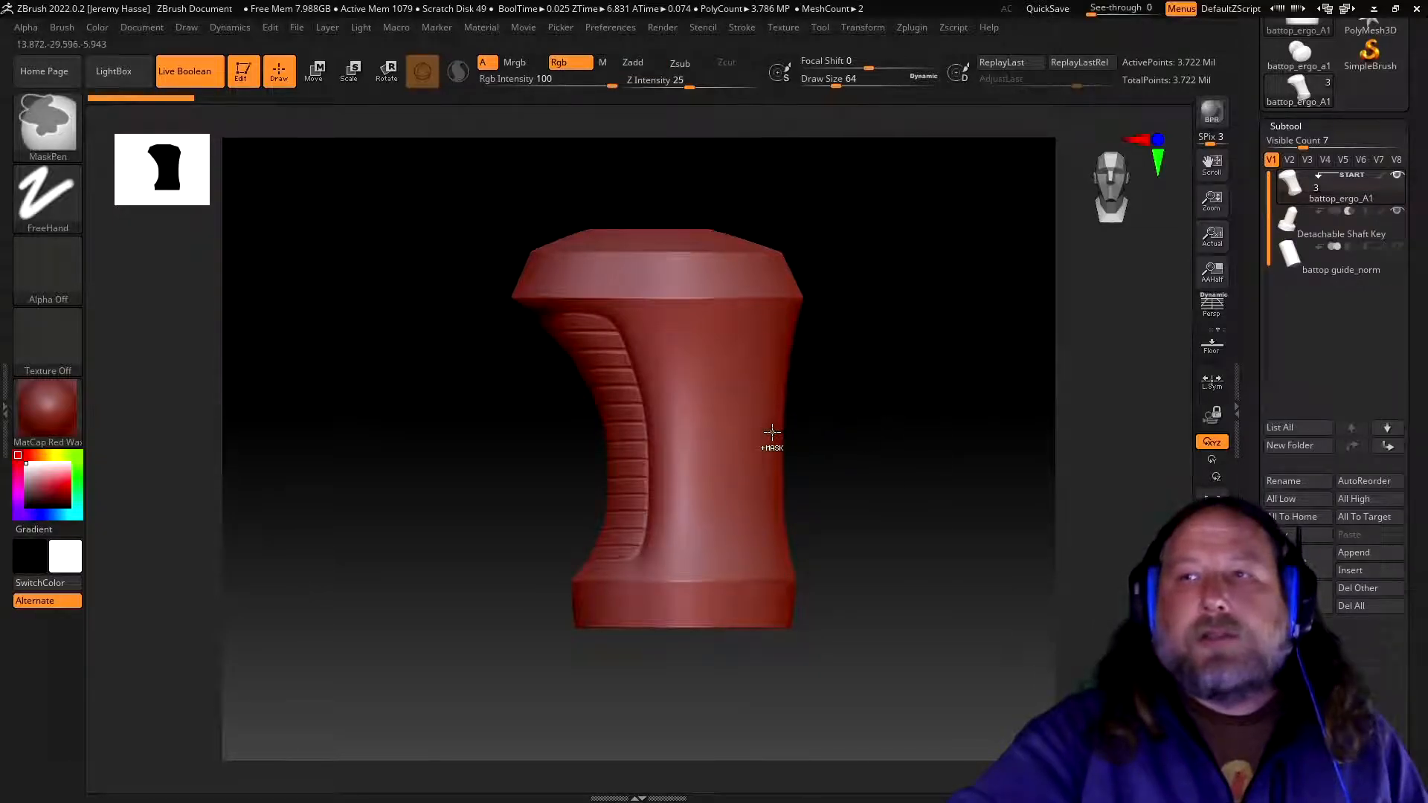
pyautogui.keyDown('ctrl'); pyautogui.keyDown('shift'); pyautogui.click(739, 424); pyautogui.keyUp('shift'); pyautogui.keyUp('ctrl')
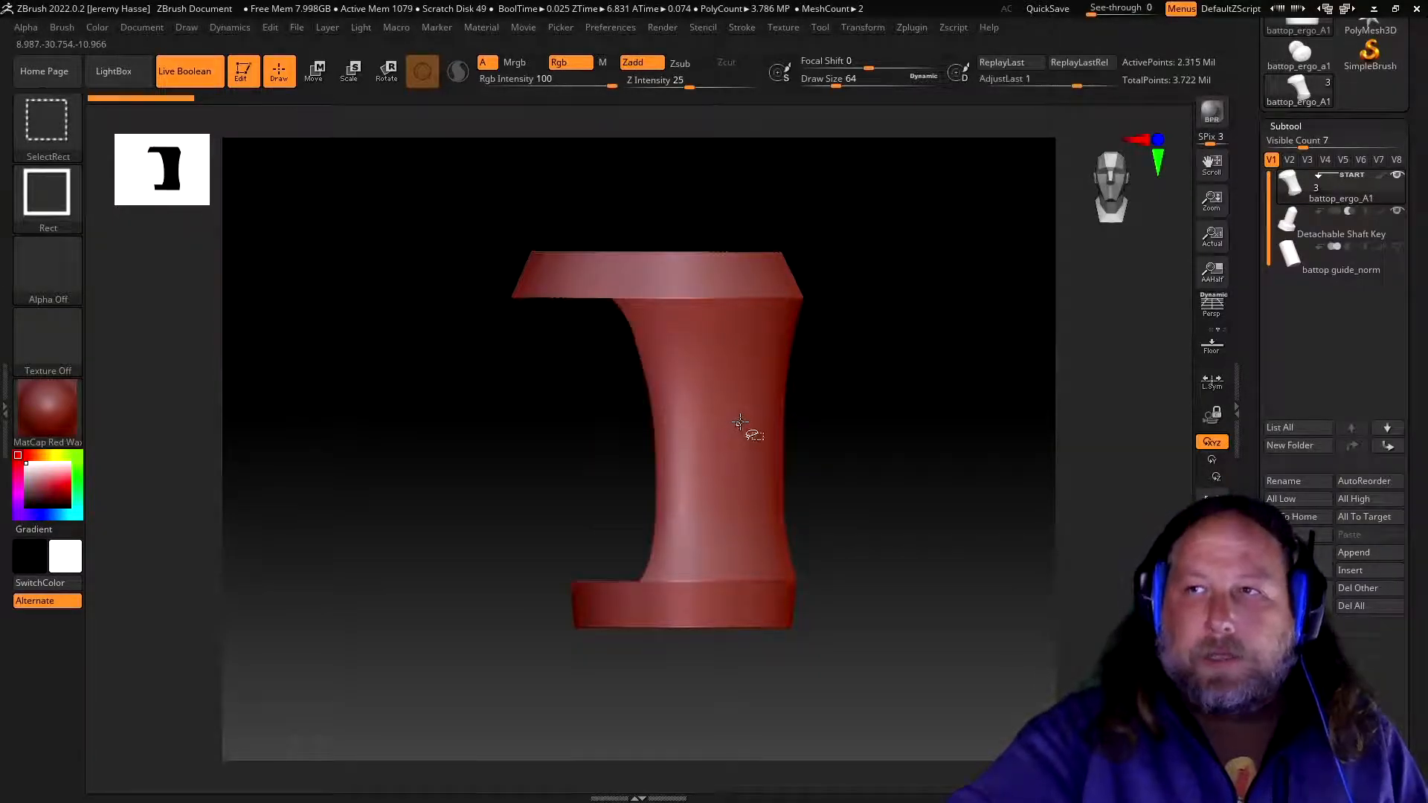
pyautogui.moveTo(997, 489)
pyautogui.mouseDown()
pyautogui.moveTo(969, 475)
pyautogui.moveTo(896, 497)
pyautogui.moveTo(983, 540)
pyautogui.moveTo(1020, 488)
pyautogui.mouseUp()
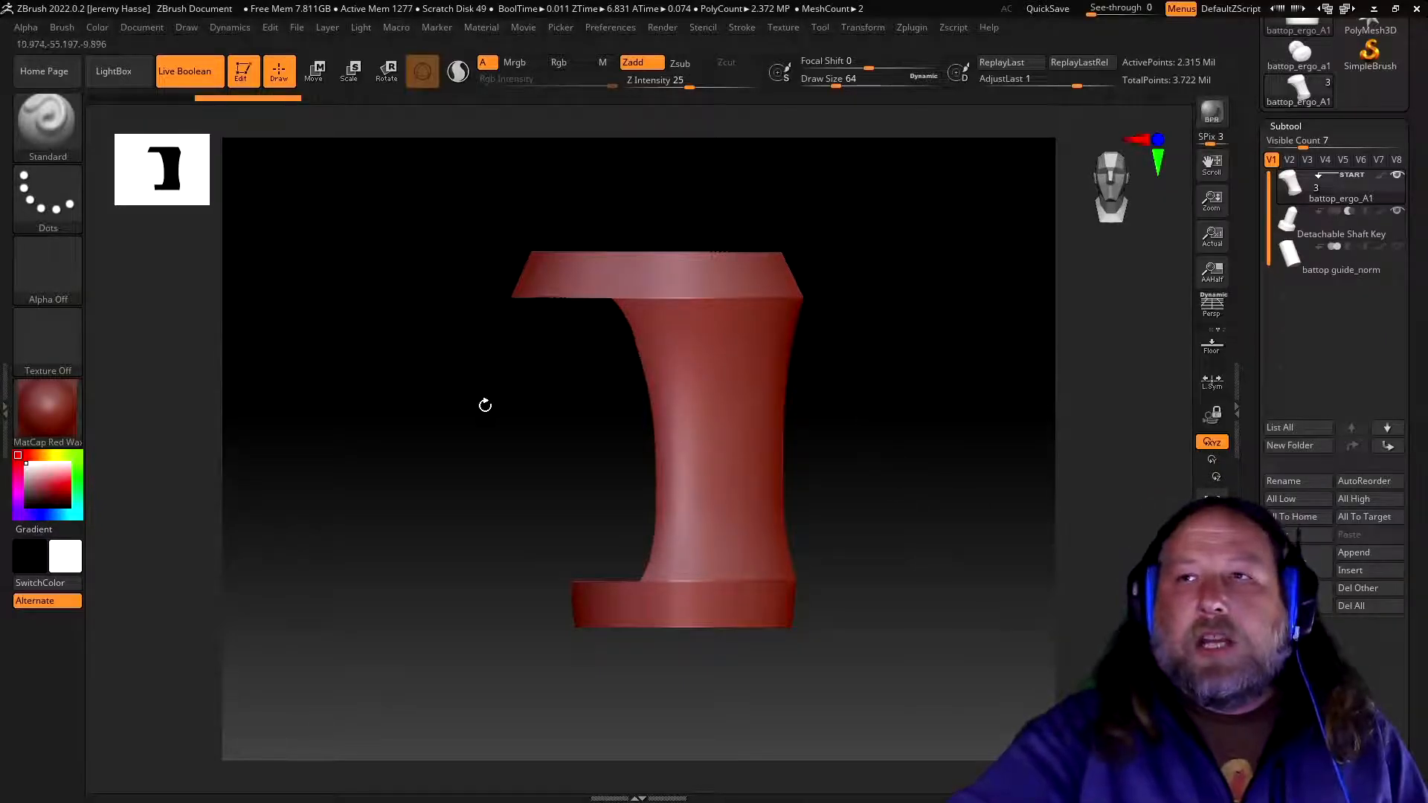
pyautogui.moveTo(945, 320)
pyautogui.mouseDown()
pyautogui.moveTo(892, 328)
pyautogui.moveTo(951, 325)
pyautogui.mouseUp()
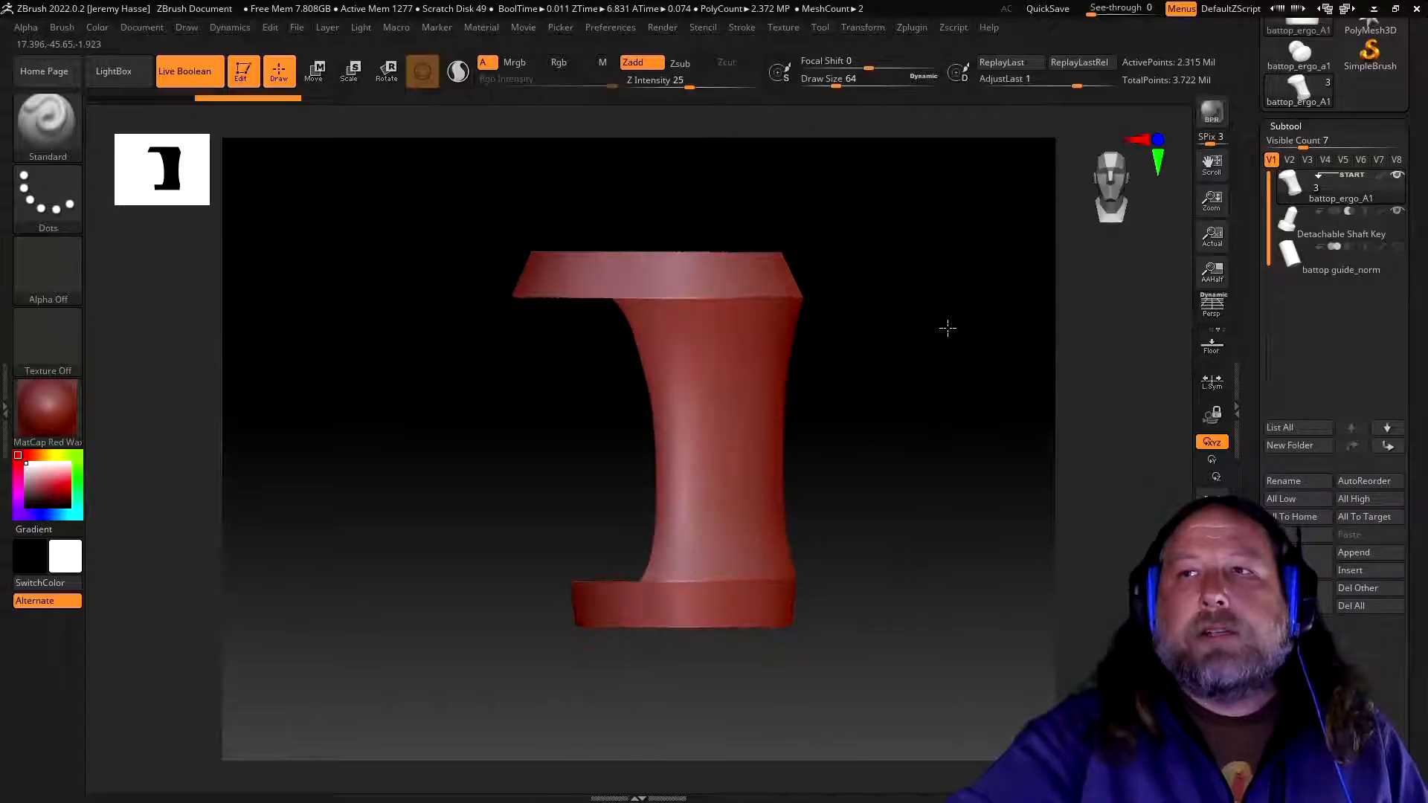
pyautogui.moveTo(881, 579); pyautogui.dragTo(965, 494)
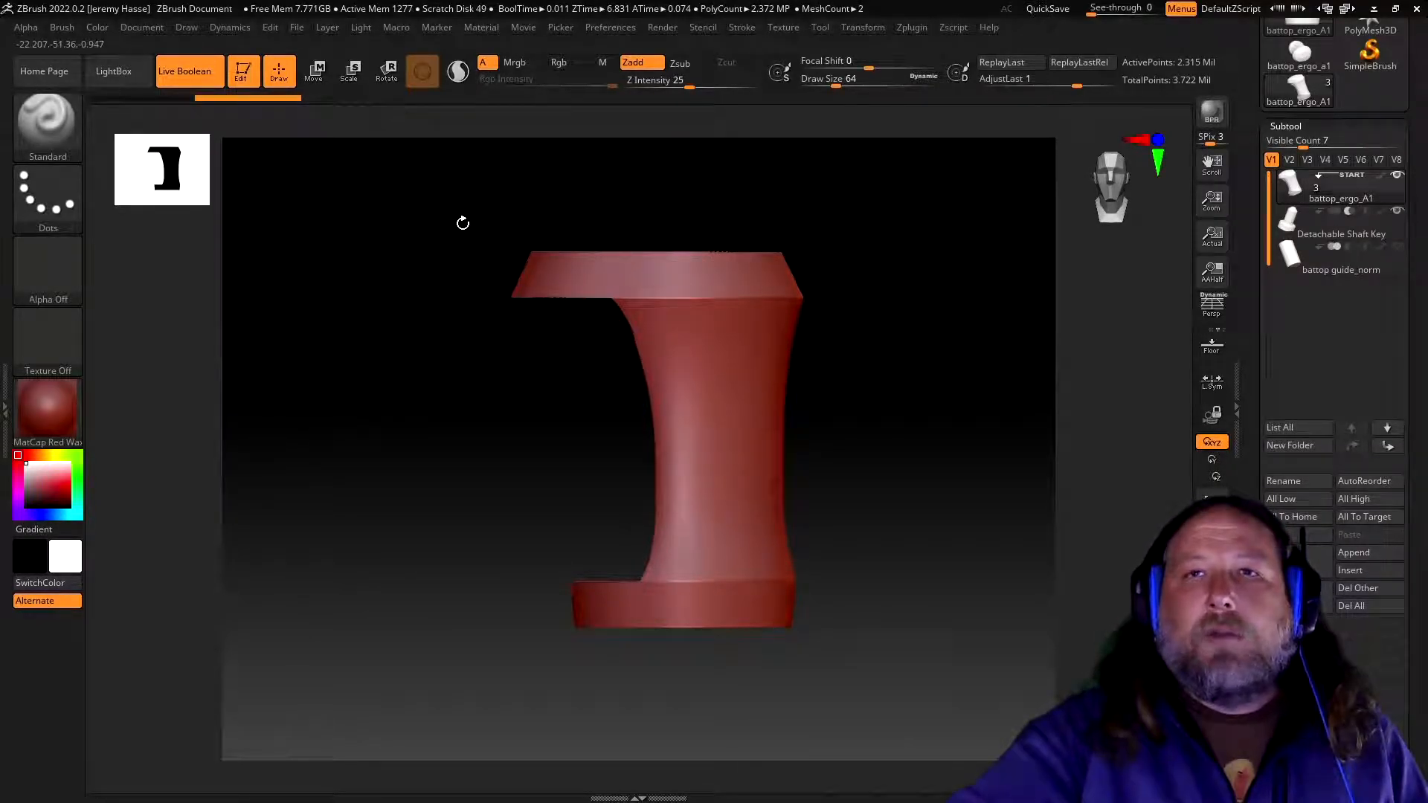
# - Mask the upper rim and the base band, clearing the mask that spills onto the lower shaft
pyautogui.moveTo(466, 210)
pyautogui.keyDown('ctrl'); pyautogui.mouseDown()
pyautogui.moveTo(669, 300)
pyautogui.moveTo(847, 287)
pyautogui.moveTo(920, 299)
pyautogui.mouseUp(); pyautogui.keyUp('ctrl')
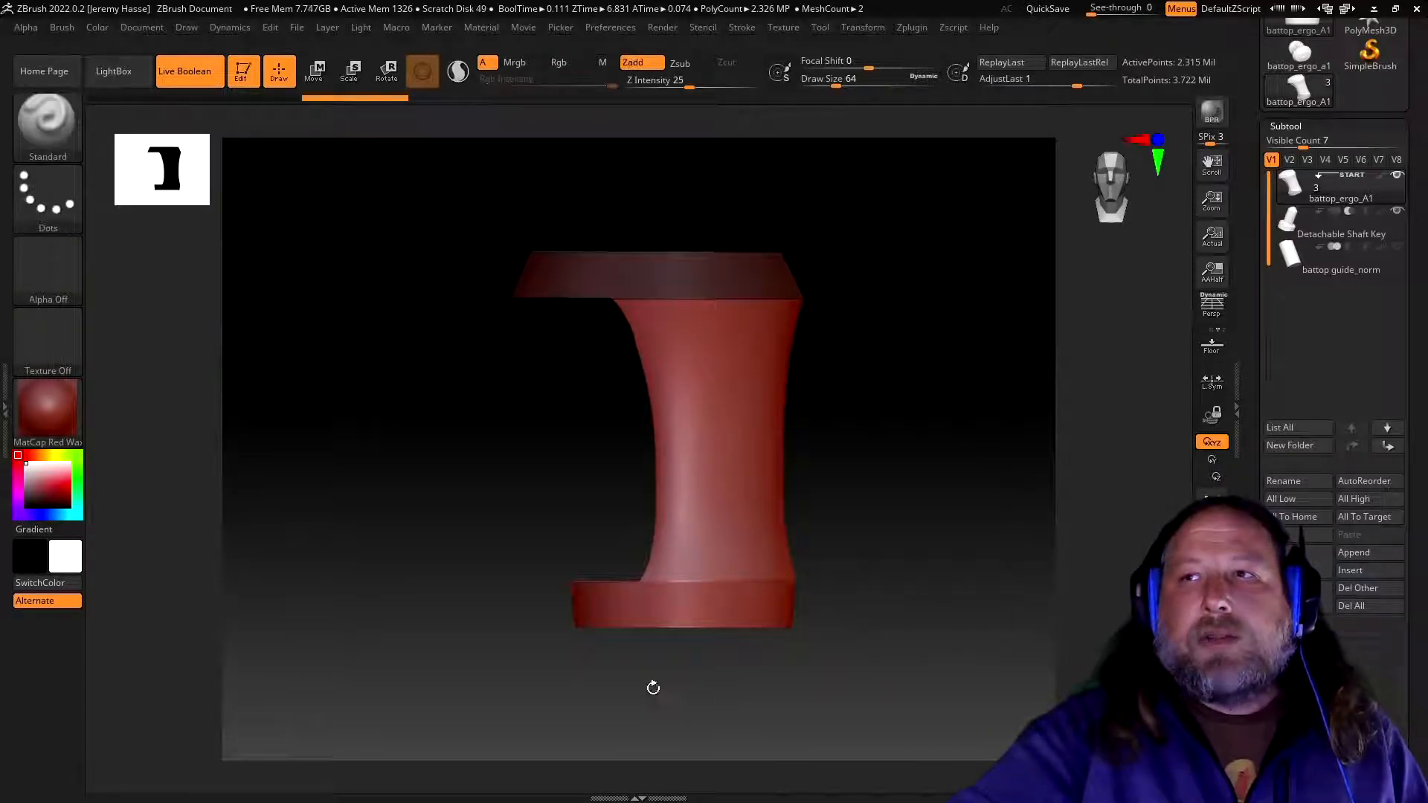
pyautogui.moveTo(838, 573)
pyautogui.keyDown('ctrl'); pyautogui.mouseDown()
pyautogui.moveTo(775, 617)
pyautogui.moveTo(672, 651)
pyautogui.moveTo(546, 654)
pyautogui.moveTo(545, 672)
pyautogui.moveTo(538, 654)
pyautogui.moveTo(555, 668)
pyautogui.moveTo(526, 672)
pyautogui.moveTo(554, 654)
pyautogui.mouseUp(); pyautogui.keyUp('ctrl')
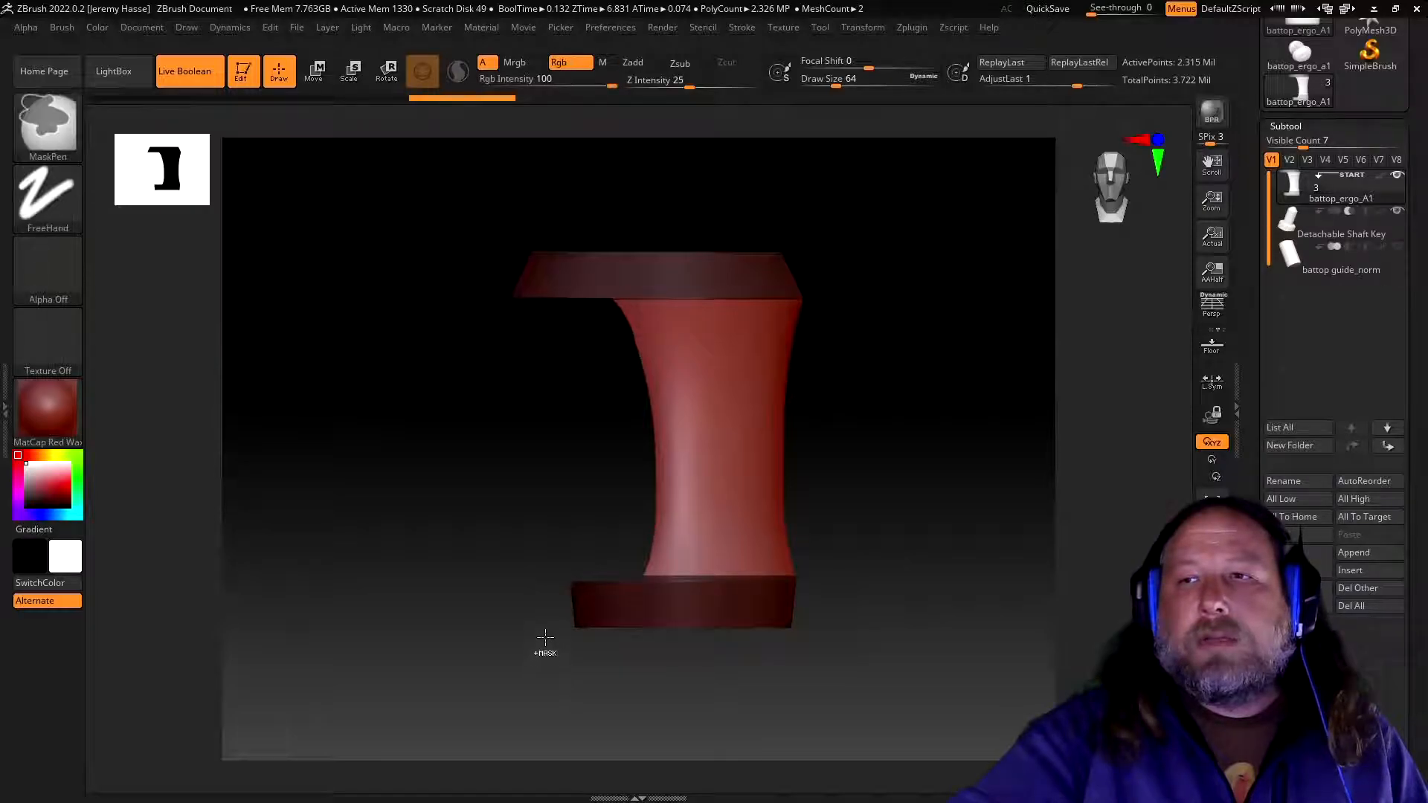
pyautogui.moveTo(583, 438)
pyautogui.keyDown('ctrl'); pyautogui.mouseDown()
pyautogui.moveTo(707, 529)
pyautogui.moveTo(856, 578)
pyautogui.mouseUp(); pyautogui.keyUp('ctrl')
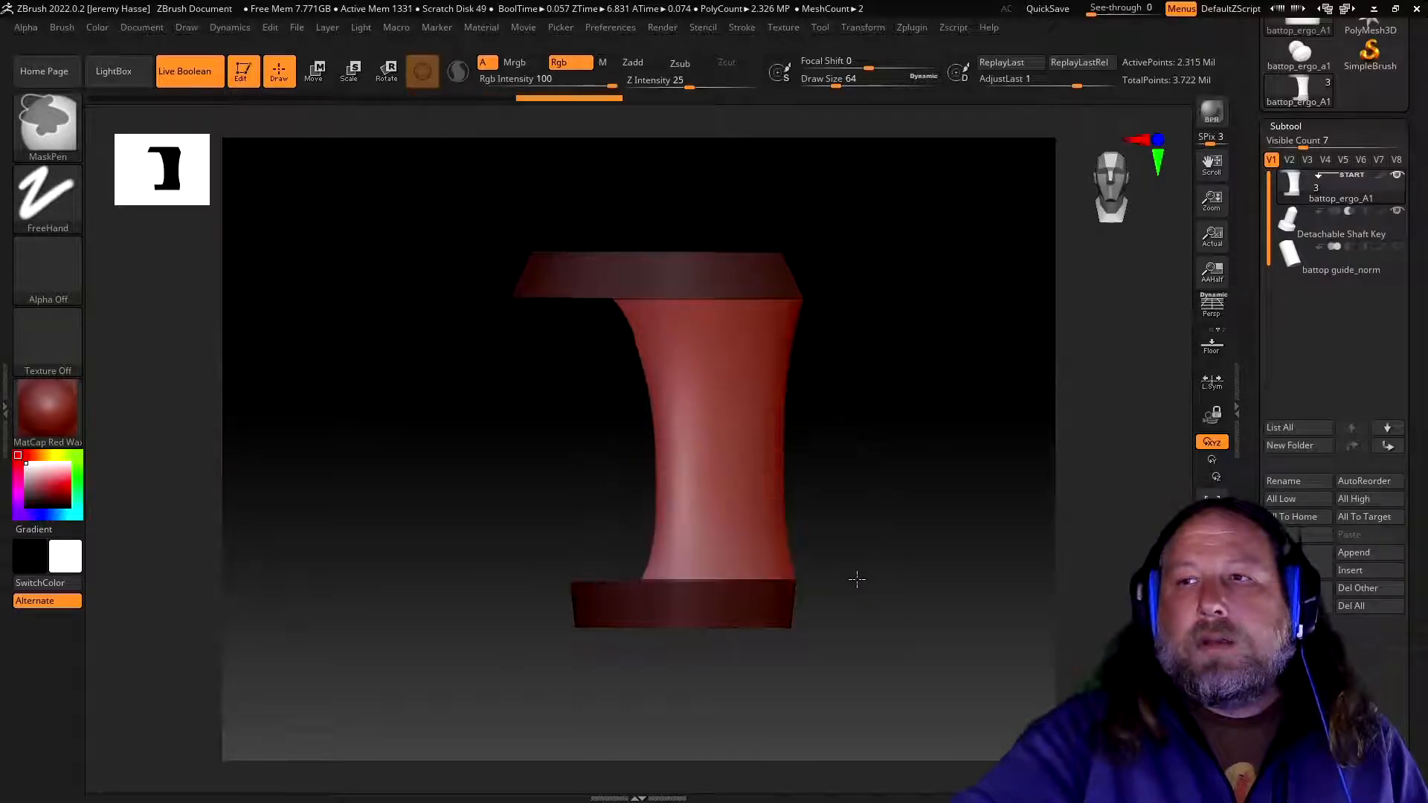
# - From the opposite side, clear the mask off the upper shaft and mask the overhanging rim down to its lower edge
pyautogui.moveTo(979, 533); pyautogui.dragTo(822, 524)
pyautogui.moveTo(927, 421)
pyautogui.keyDown('ctrl'); pyautogui.mouseDown()
pyautogui.moveTo(835, 376)
pyautogui.moveTo(589, 302)
pyautogui.mouseUp(); pyautogui.keyUp('ctrl')
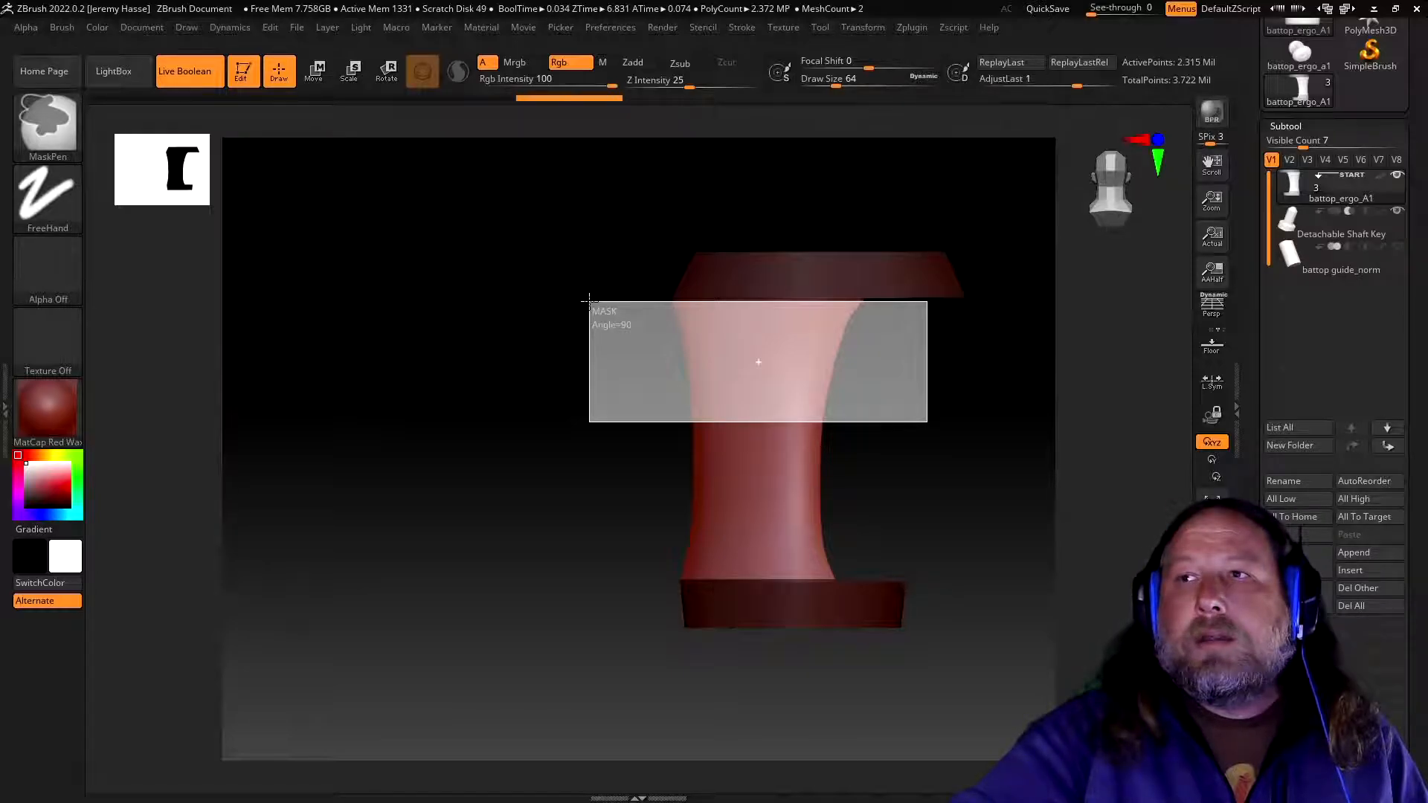
pyautogui.keyDown('ctrl'); pyautogui.moveTo(589, 301); pyautogui.dragTo(587, 297); pyautogui.keyUp('ctrl')
pyautogui.moveTo(962, 424)
pyautogui.mouseDown()
pyautogui.moveTo(883, 421)
pyautogui.moveTo(979, 423)
pyautogui.moveTo(943, 424)
pyautogui.moveTo(991, 405)
pyautogui.moveTo(978, 359)
pyautogui.moveTo(1027, 507)
pyautogui.mouseUp()
pyautogui.moveTo(1026, 507)
pyautogui.keyDown('ctrl'); pyautogui.mouseDown(button='right')
pyautogui.moveTo(1041, 533)
pyautogui.moveTo(962, 437)
pyautogui.moveTo(720, 462)
pyautogui.moveTo(776, 576)
pyautogui.mouseUp(button='right'); pyautogui.keyUp('ctrl')
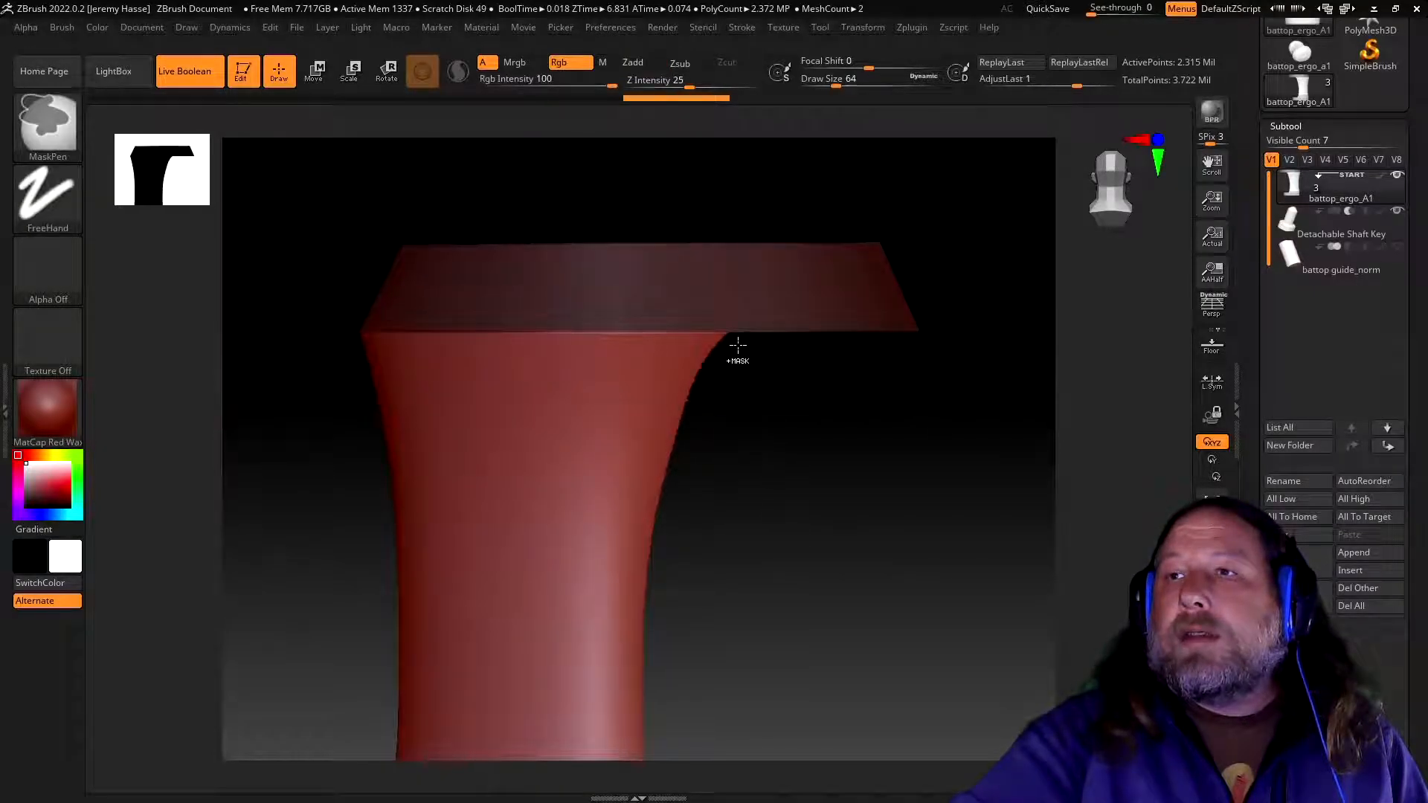
pyautogui.keyDown('ctrl'); pyautogui.moveTo(745, 333); pyautogui.dragTo(958, 210); pyautogui.keyUp('ctrl')
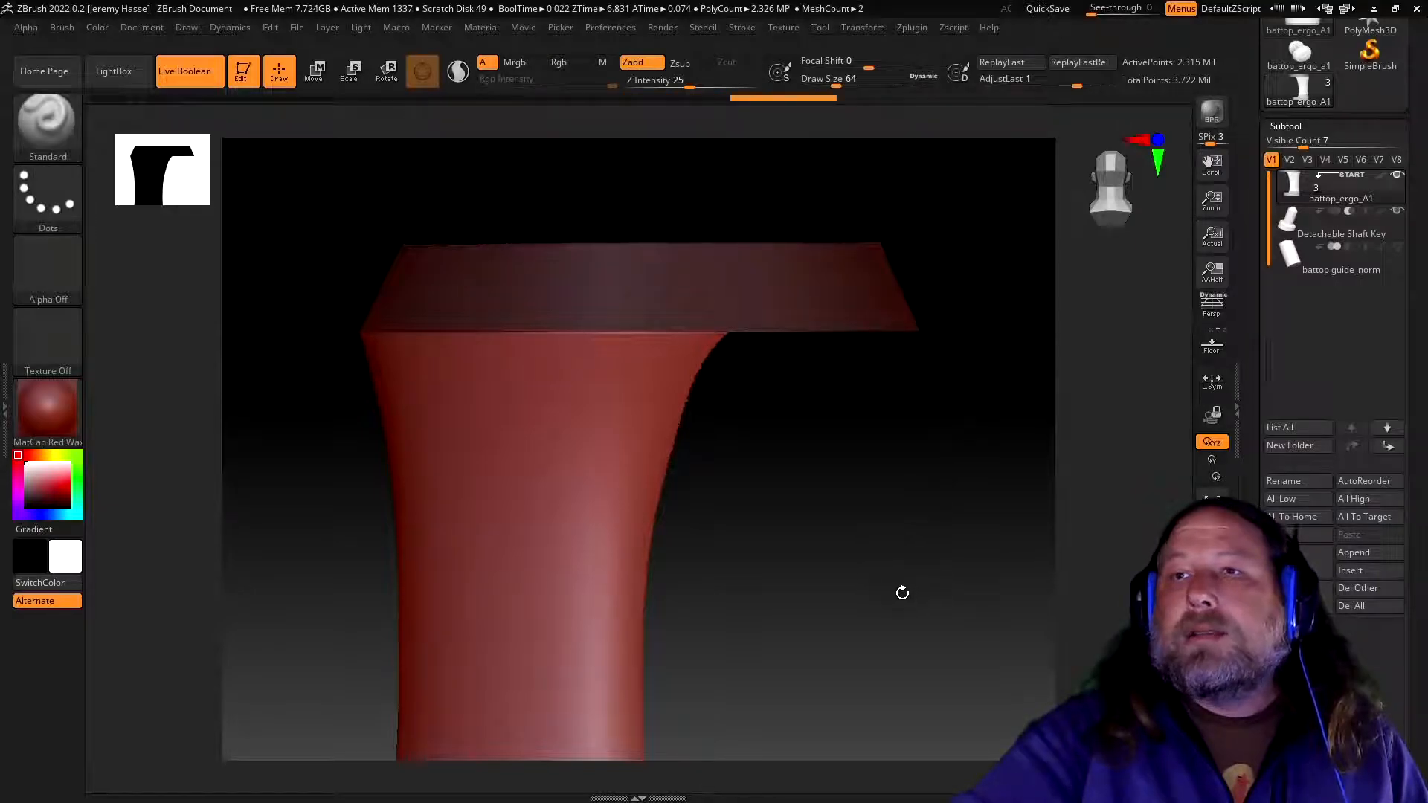
# - Clear the remaining mask from the lower shaft down to the top edge of the base band
pyautogui.keyDown('ctrl'); pyautogui.moveTo(908, 616); pyautogui.dragTo(867, 538, button='right'); pyautogui.keyUp('ctrl')
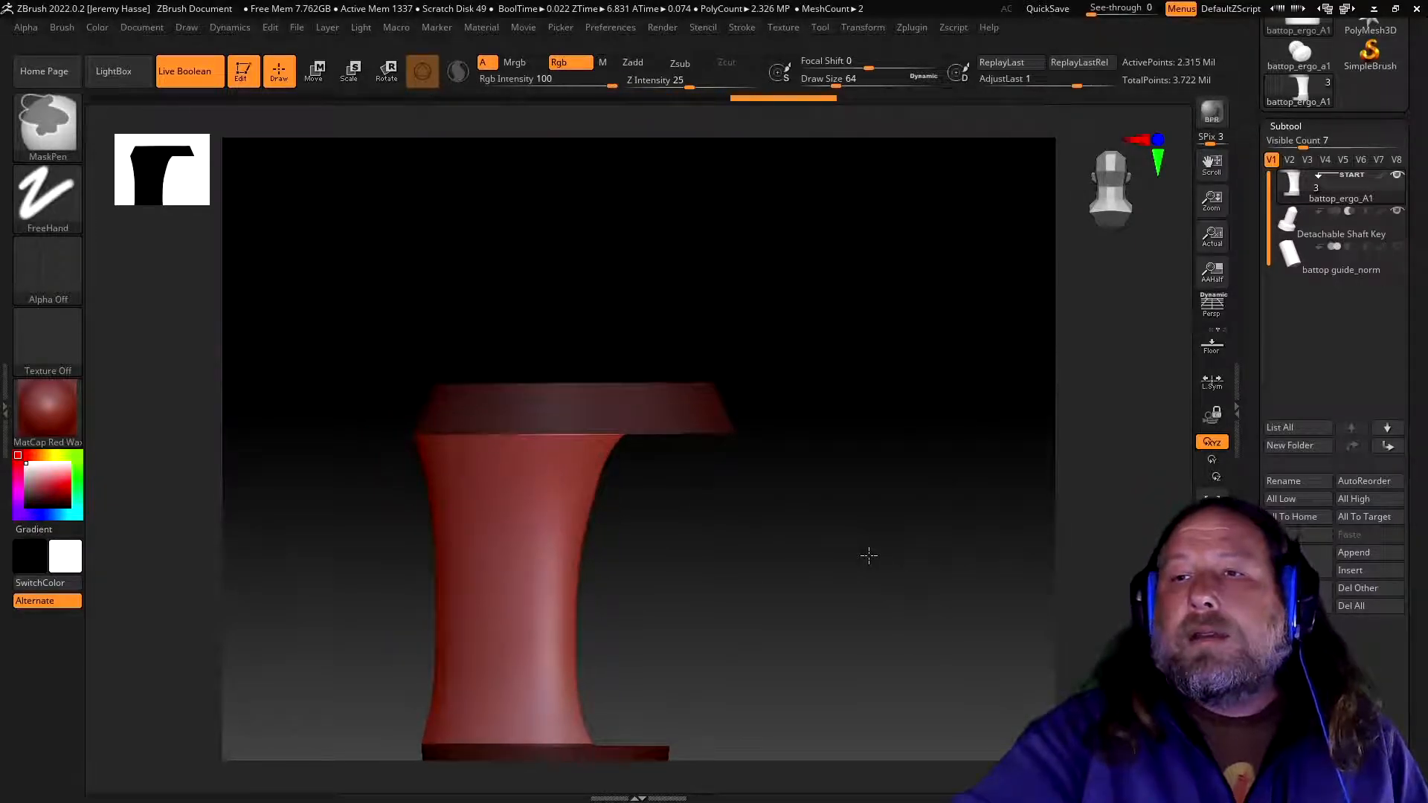
pyautogui.keyDown('alt'); pyautogui.moveTo(828, 581); pyautogui.dragTo(880, 246, button='right'); pyautogui.keyUp('alt')
pyautogui.keyDown('ctrl'); pyautogui.moveTo(676, 313); pyautogui.dragTo(738, 434, button='right'); pyautogui.keyUp('ctrl')
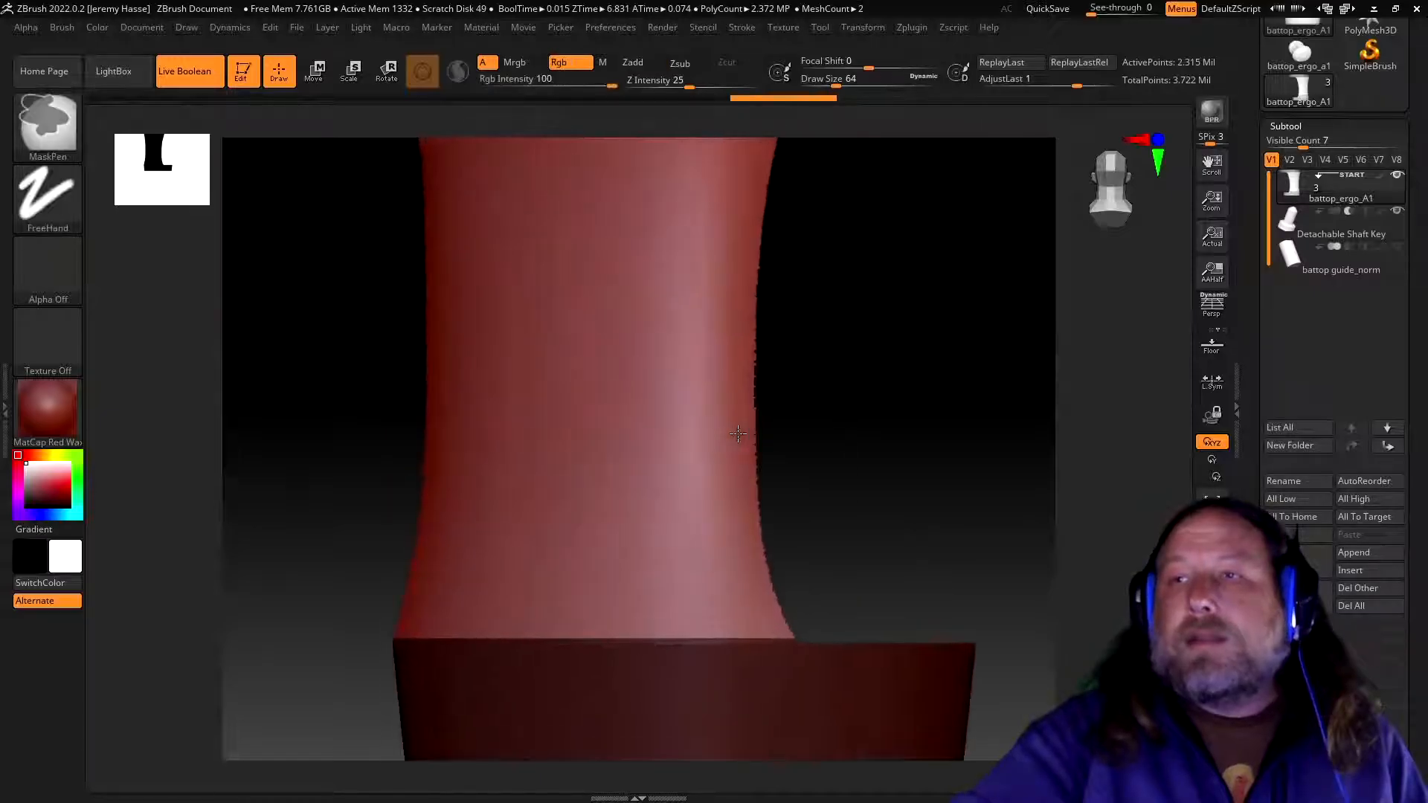
pyautogui.keyDown('ctrl'); pyautogui.moveTo(857, 432); pyautogui.dragTo(355, 643); pyautogui.keyUp('ctrl')
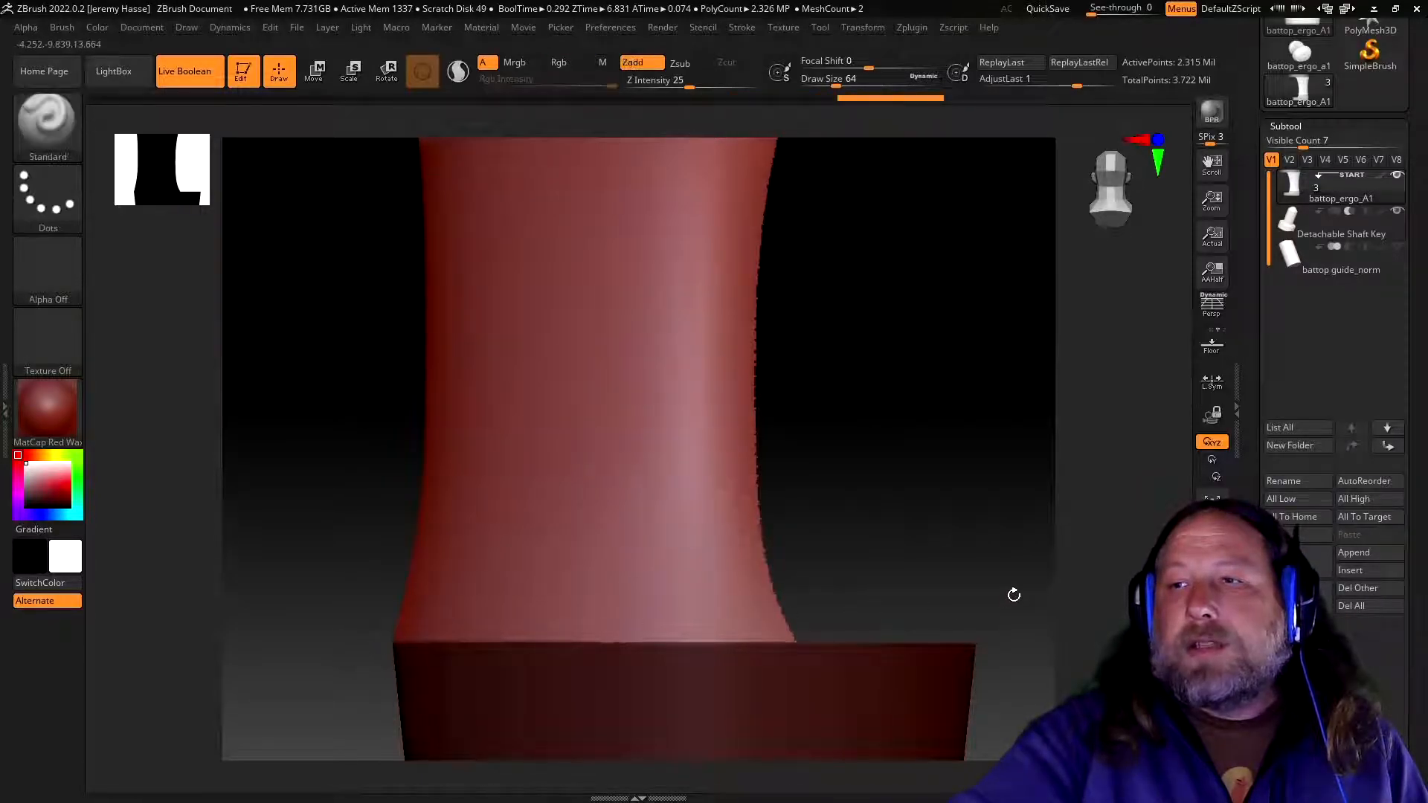
pyautogui.moveTo(1000, 573)
pyautogui.keyDown('ctrl'); pyautogui.mouseDown(button='right')
pyautogui.moveTo(950, 475)
pyautogui.moveTo(947, 564)
pyautogui.moveTo(841, 558)
pyautogui.moveTo(922, 573)
pyautogui.moveTo(906, 572)
pyautogui.moveTo(949, 558)
pyautogui.mouseUp(button='right'); pyautogui.keyUp('ctrl')
pyautogui.press('f')
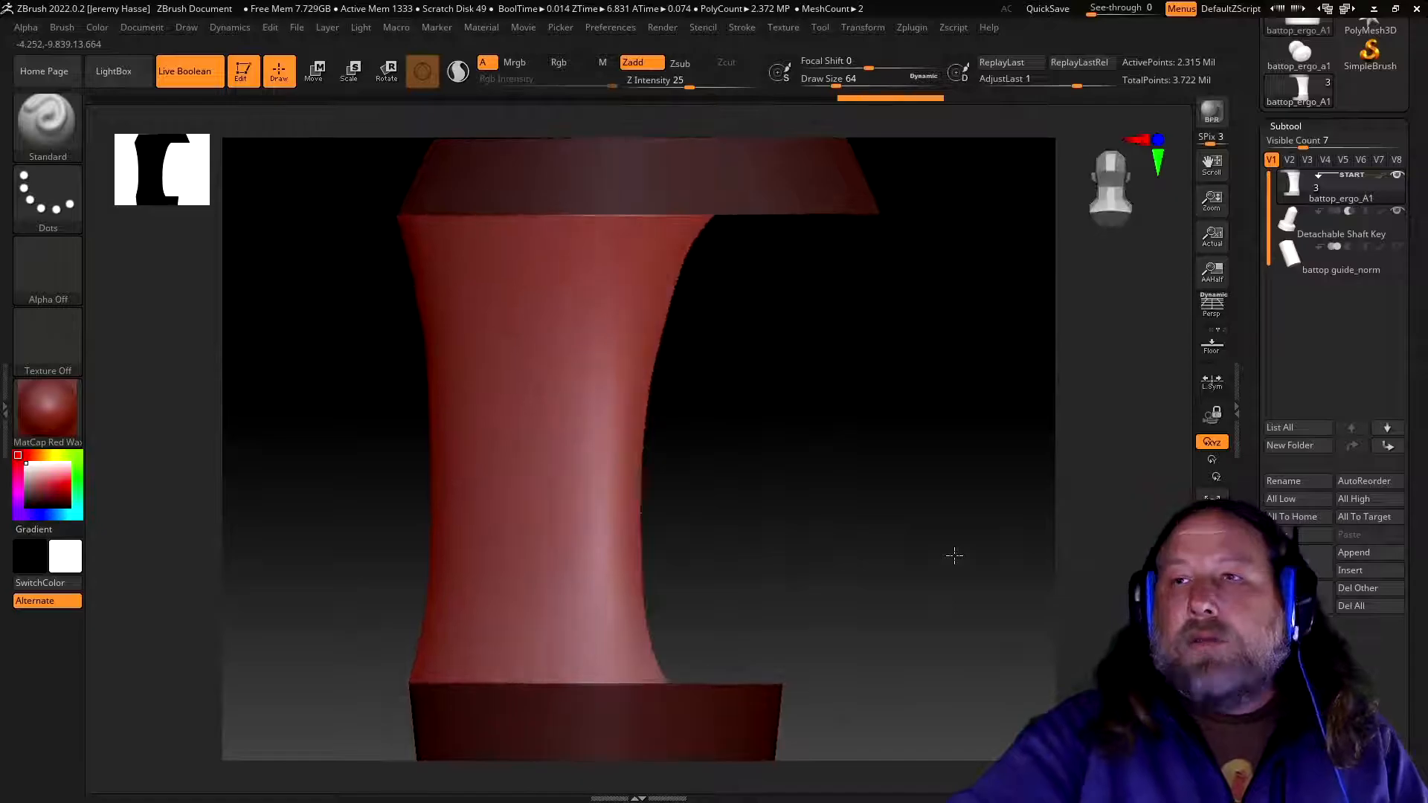
# - Group the masked polygons so the rim and base band form a polygroup separate from the shaft
pyautogui.click(1333, 127)
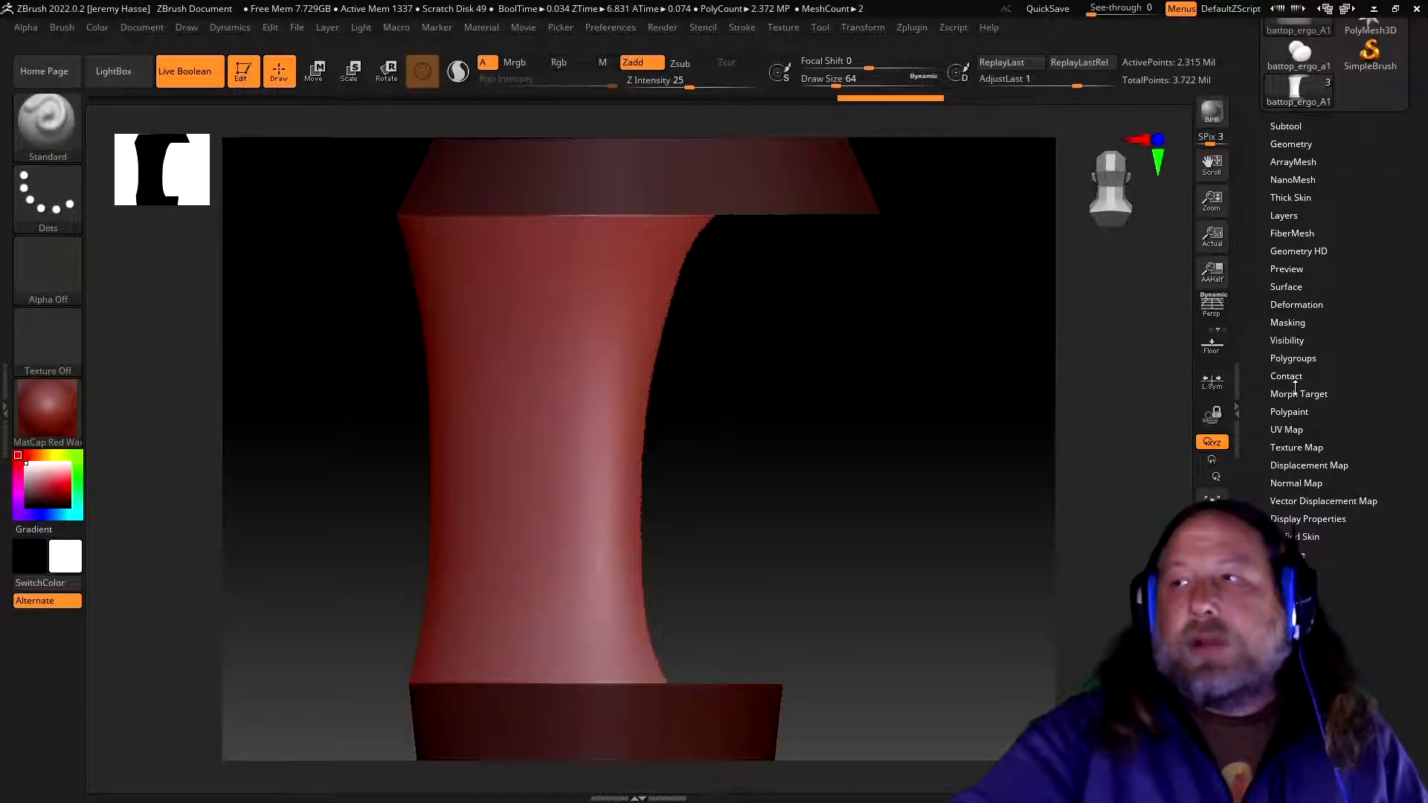
pyautogui.click(1293, 358)
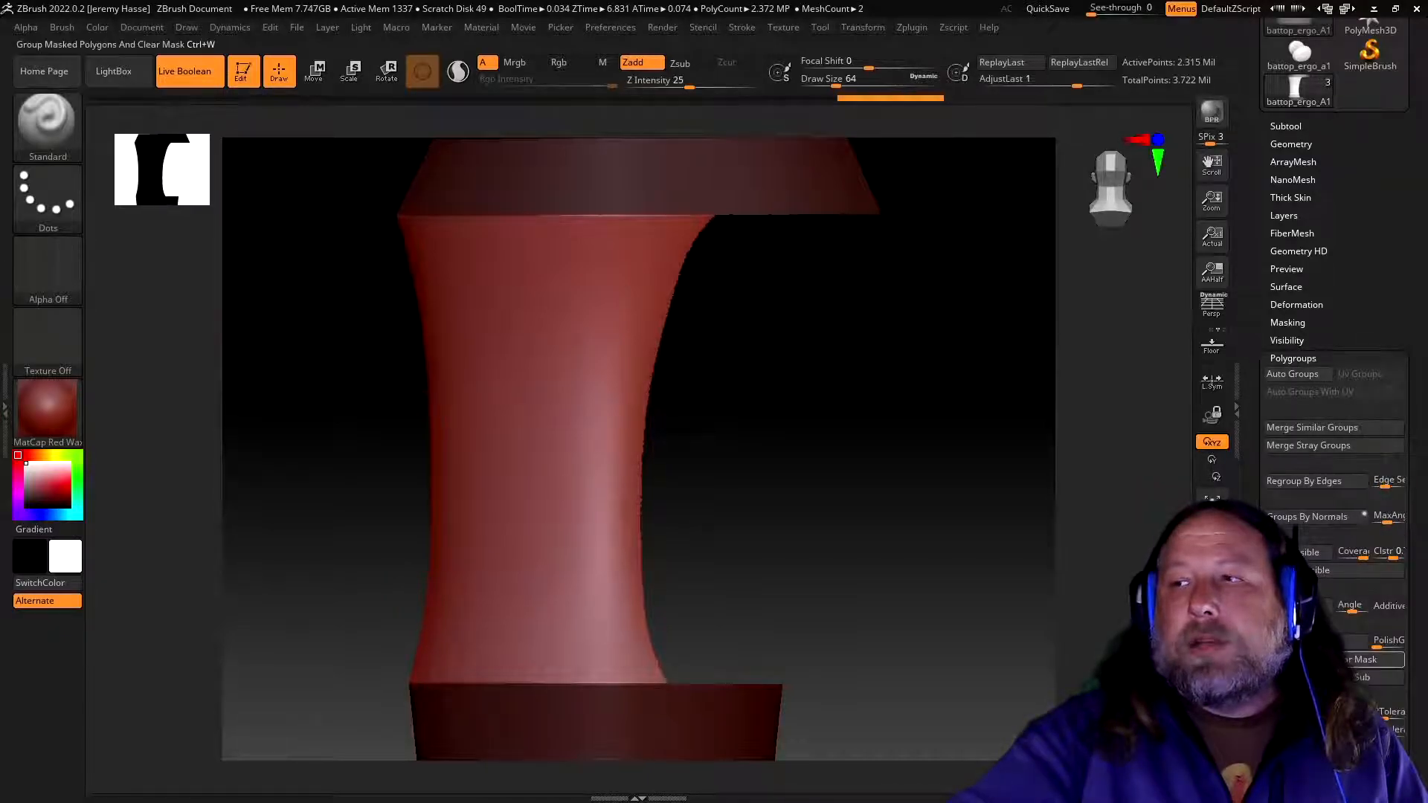
pyautogui.moveTo(948, 517)
pyautogui.mouseDown()
pyautogui.moveTo(824, 545)
pyautogui.moveTo(962, 516)
pyautogui.moveTo(937, 520)
pyautogui.moveTo(931, 560)
pyautogui.moveTo(930, 526)
pyautogui.moveTo(953, 530)
pyautogui.mouseUp()
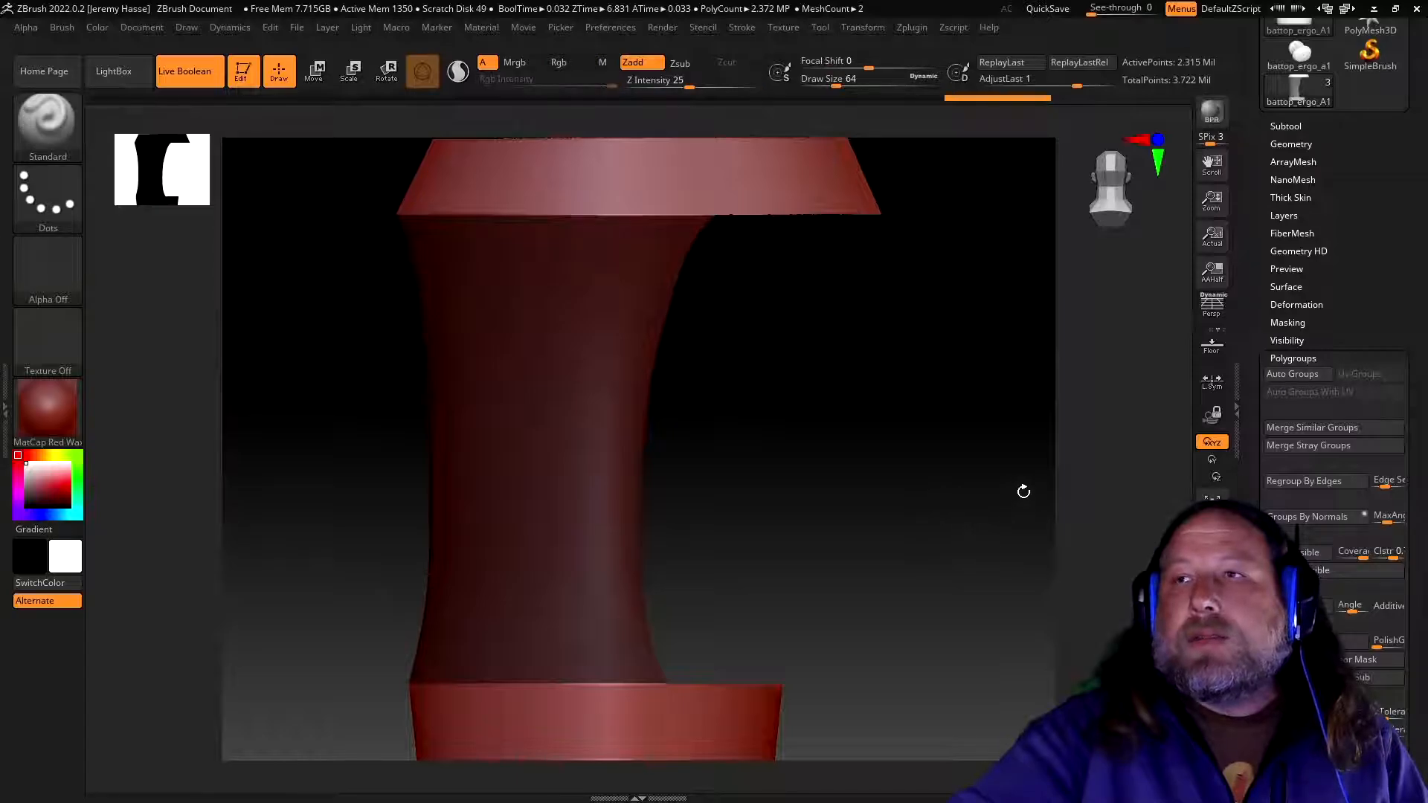
pyautogui.keyDown('ctrl'); pyautogui.moveTo(995, 554); pyautogui.dragTo(963, 507, button='right'); pyautogui.keyUp('ctrl')
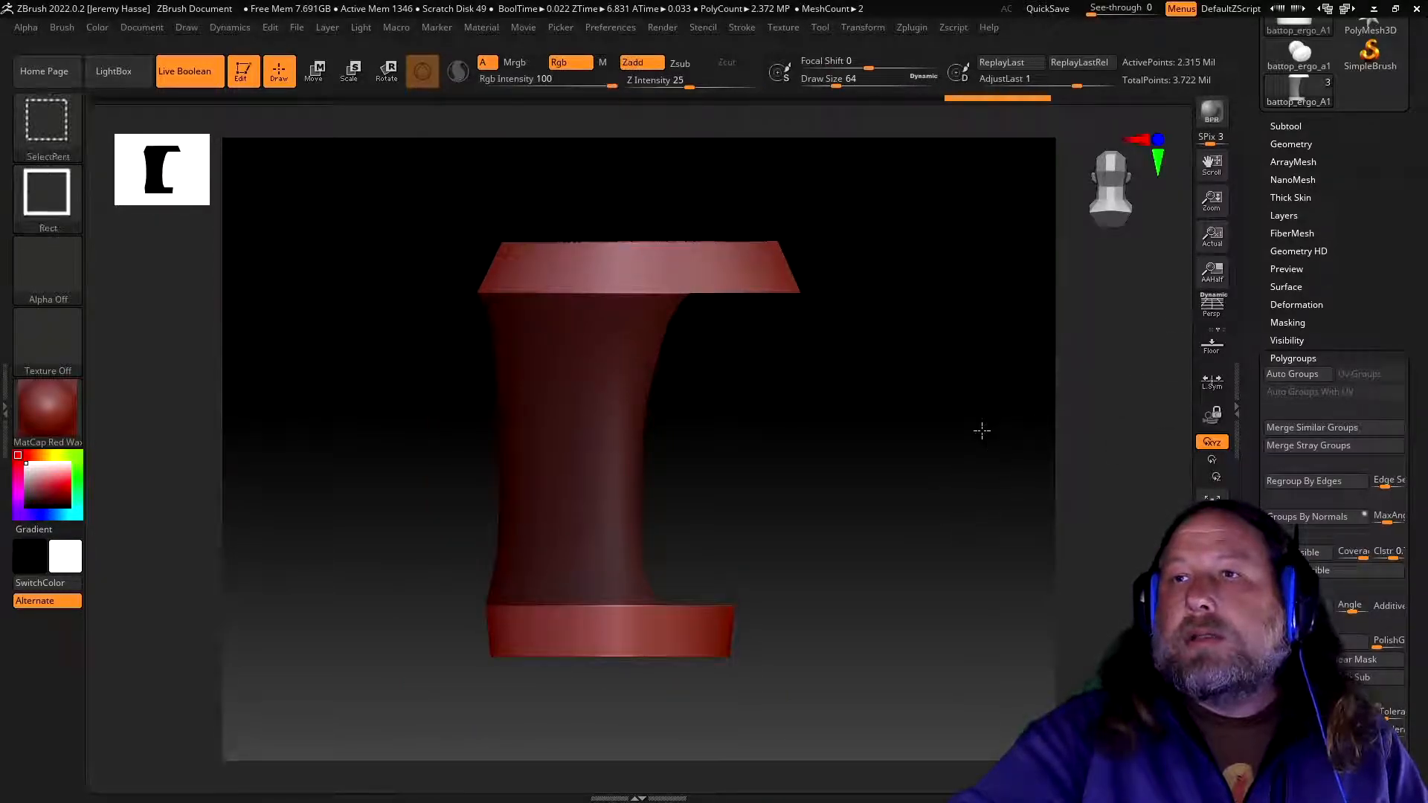
# - Unhide the whole handle and clear the mask from it
pyautogui.keyDown('ctrl'); pyautogui.keyDown('shift'); pyautogui.click(1063, 431); pyautogui.keyUp('shift'); pyautogui.keyUp('ctrl')
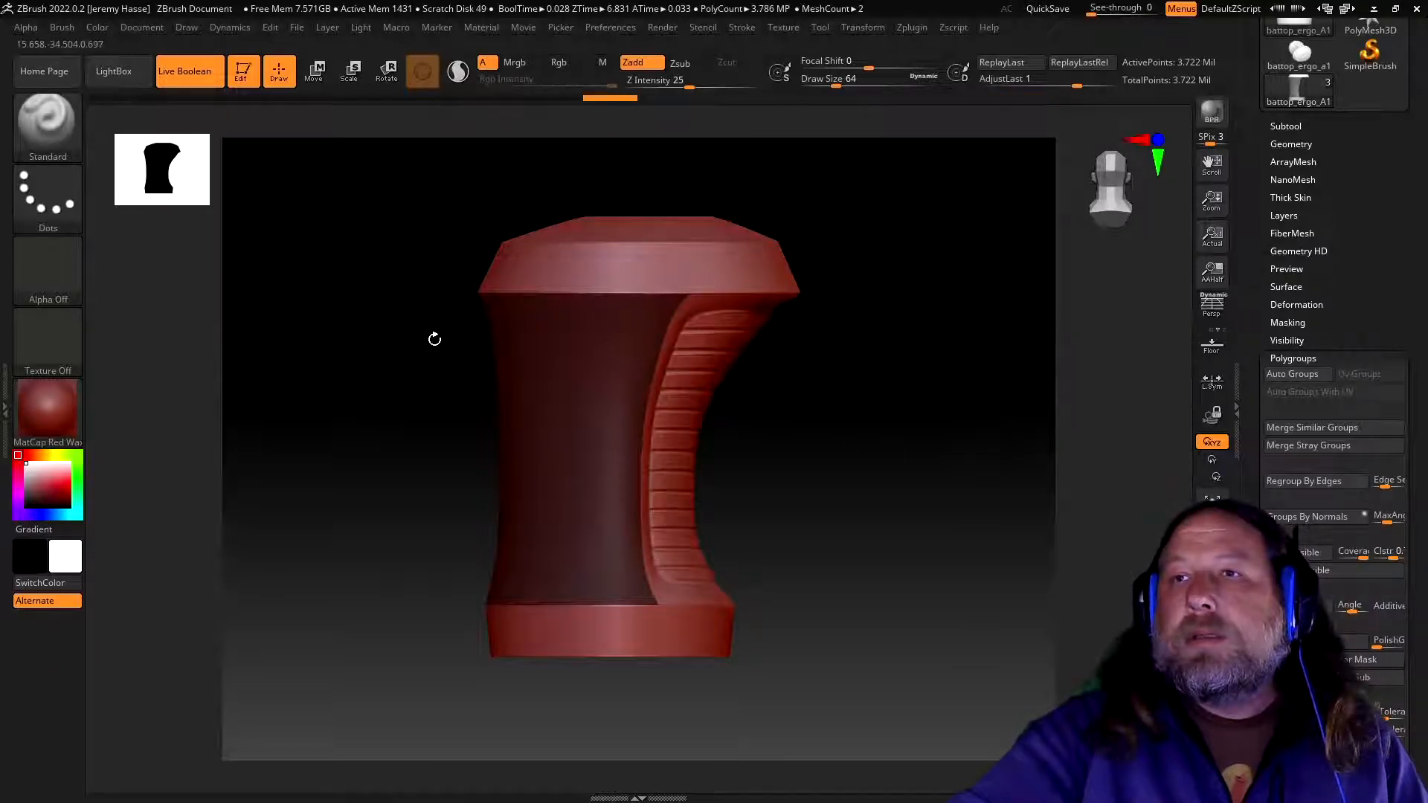
pyautogui.press('ctrl')
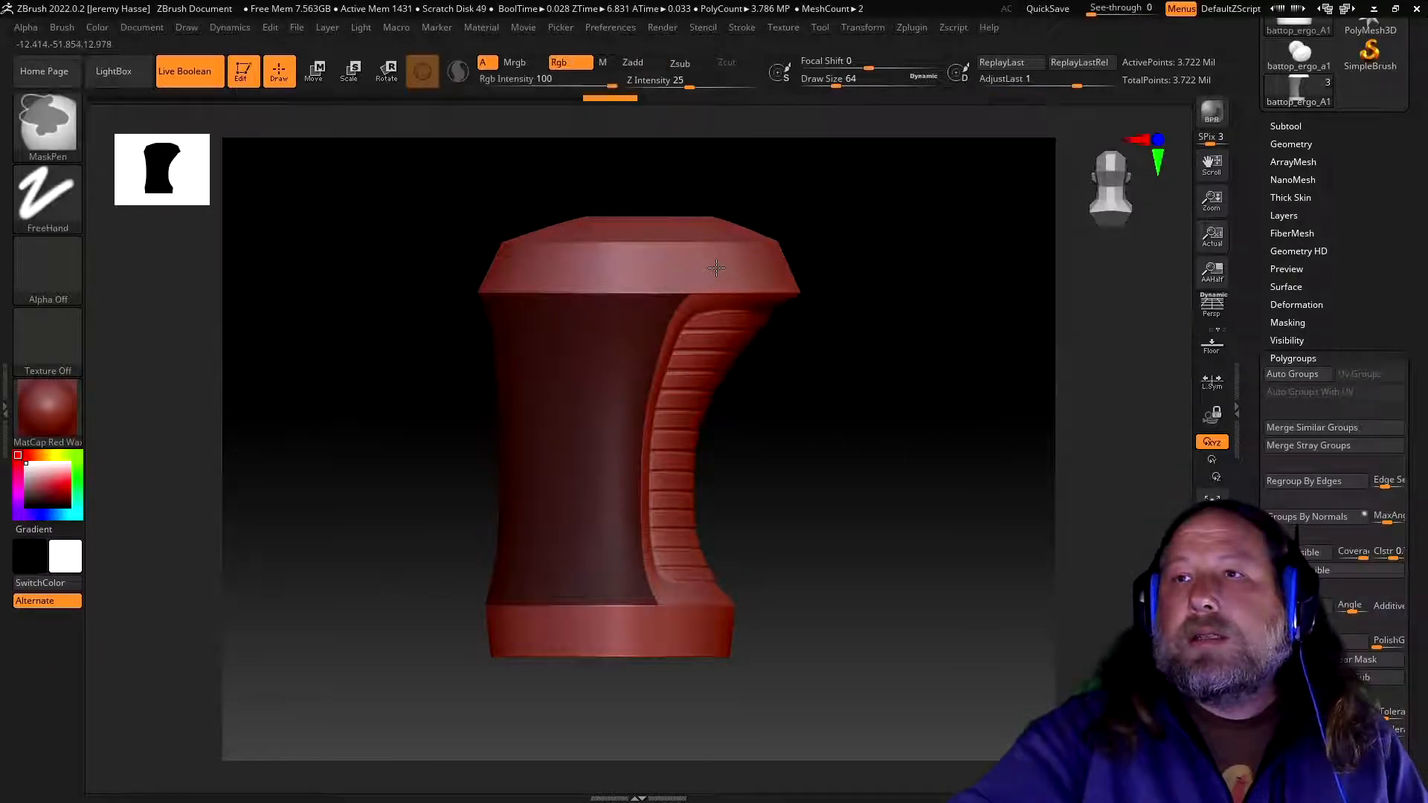
pyautogui.keyDown('ctrl'); pyautogui.moveTo(886, 223); pyautogui.dragTo(1026, 368); pyautogui.keyUp('ctrl')
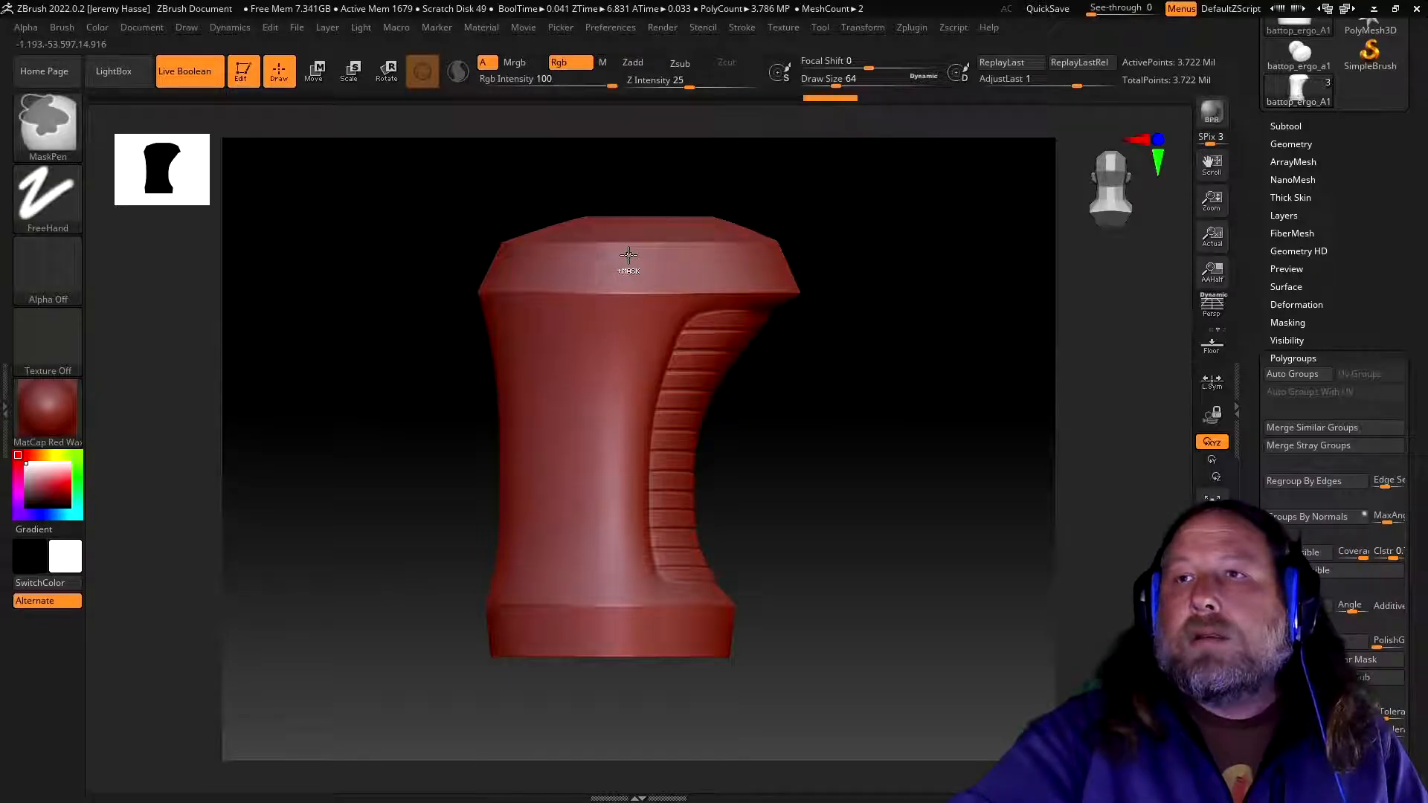
# - Isolate the polygroup of the upper rim and base band, hiding the rest of the handle
pyautogui.moveTo(930, 270); pyautogui.dragTo(869, 292)
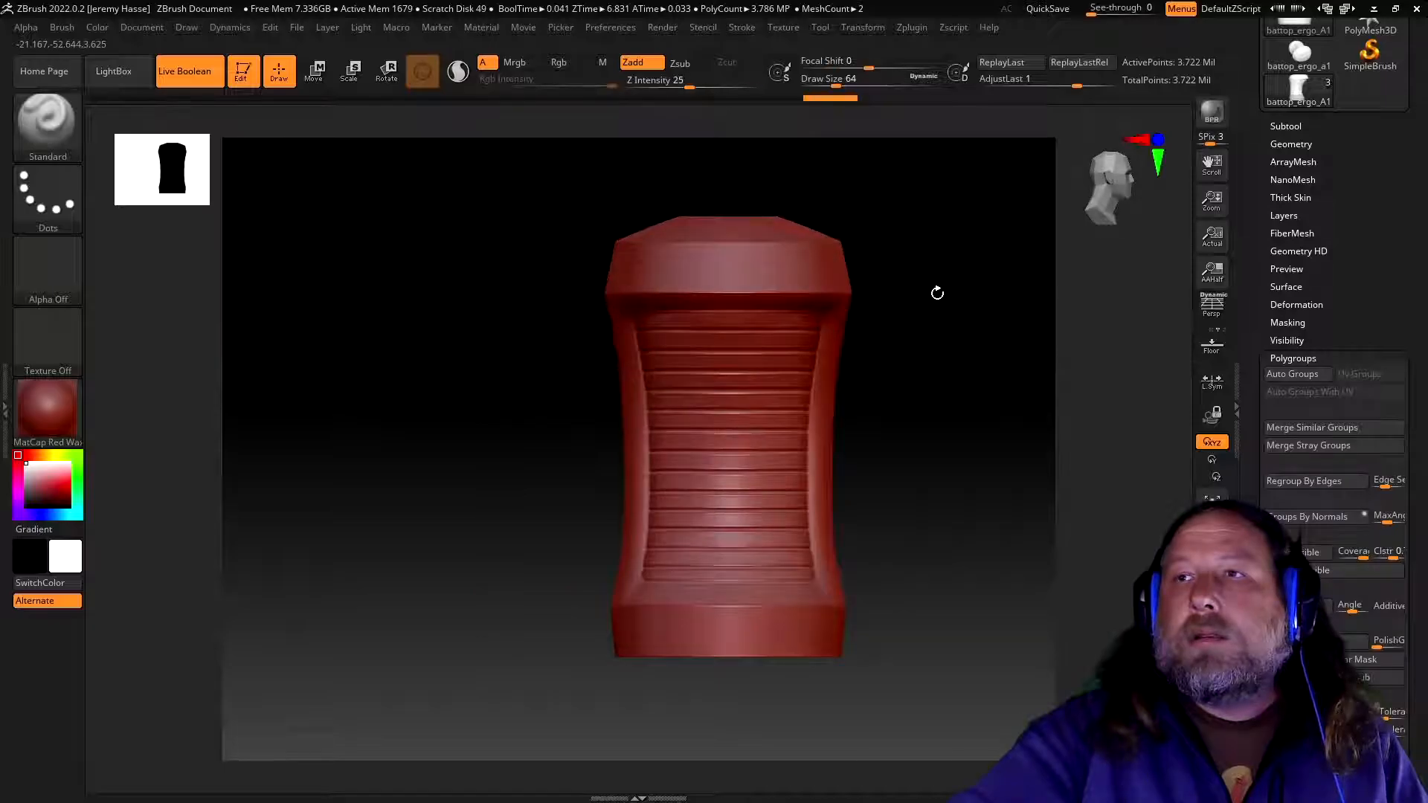
pyautogui.keyDown('ctrl'); pyautogui.keyDown('shift'); pyautogui.click(838, 288); pyautogui.keyUp('shift'); pyautogui.keyUp('ctrl')
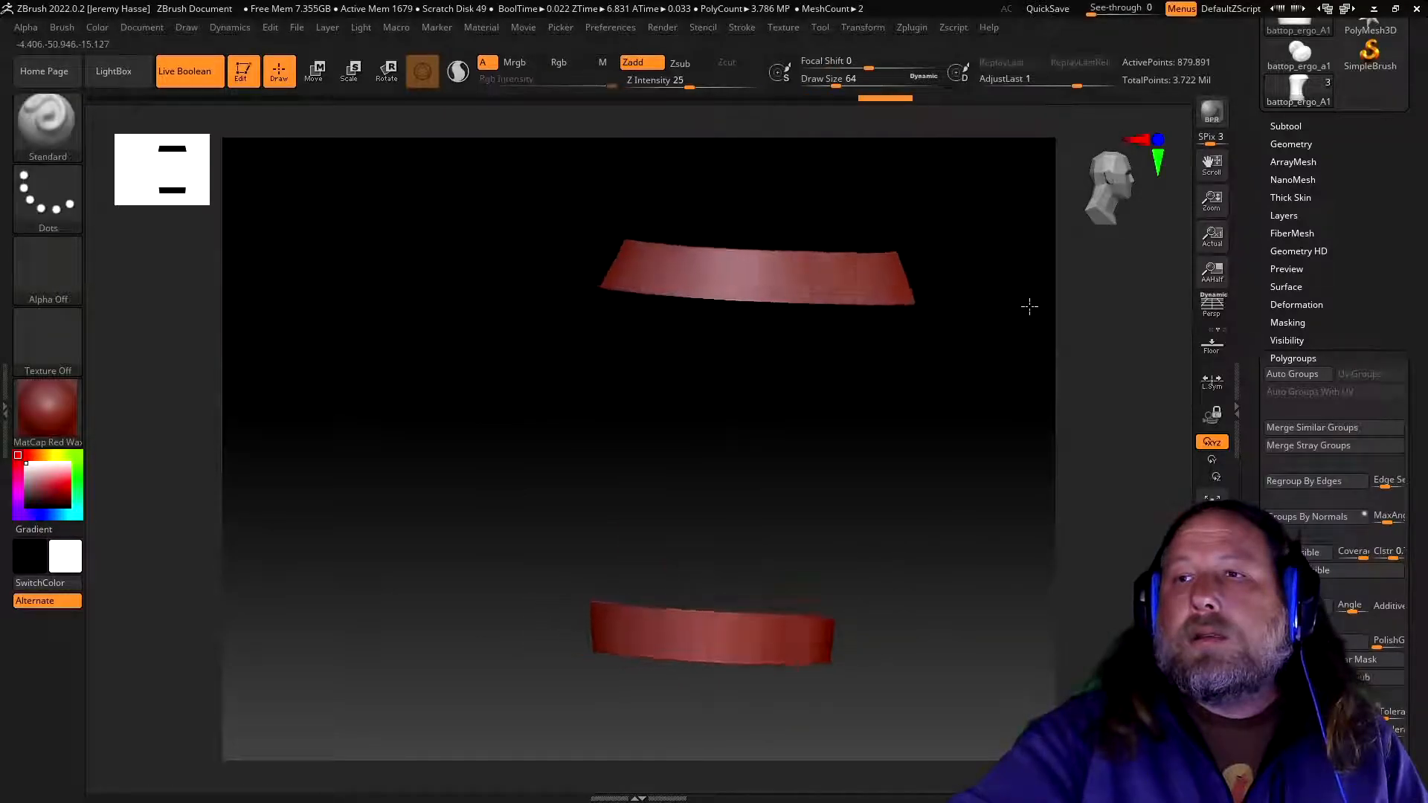
pyautogui.keyDown('shift'); pyautogui.moveTo(1022, 307); pyautogui.dragTo(1023, 293); pyautogui.keyUp('shift')
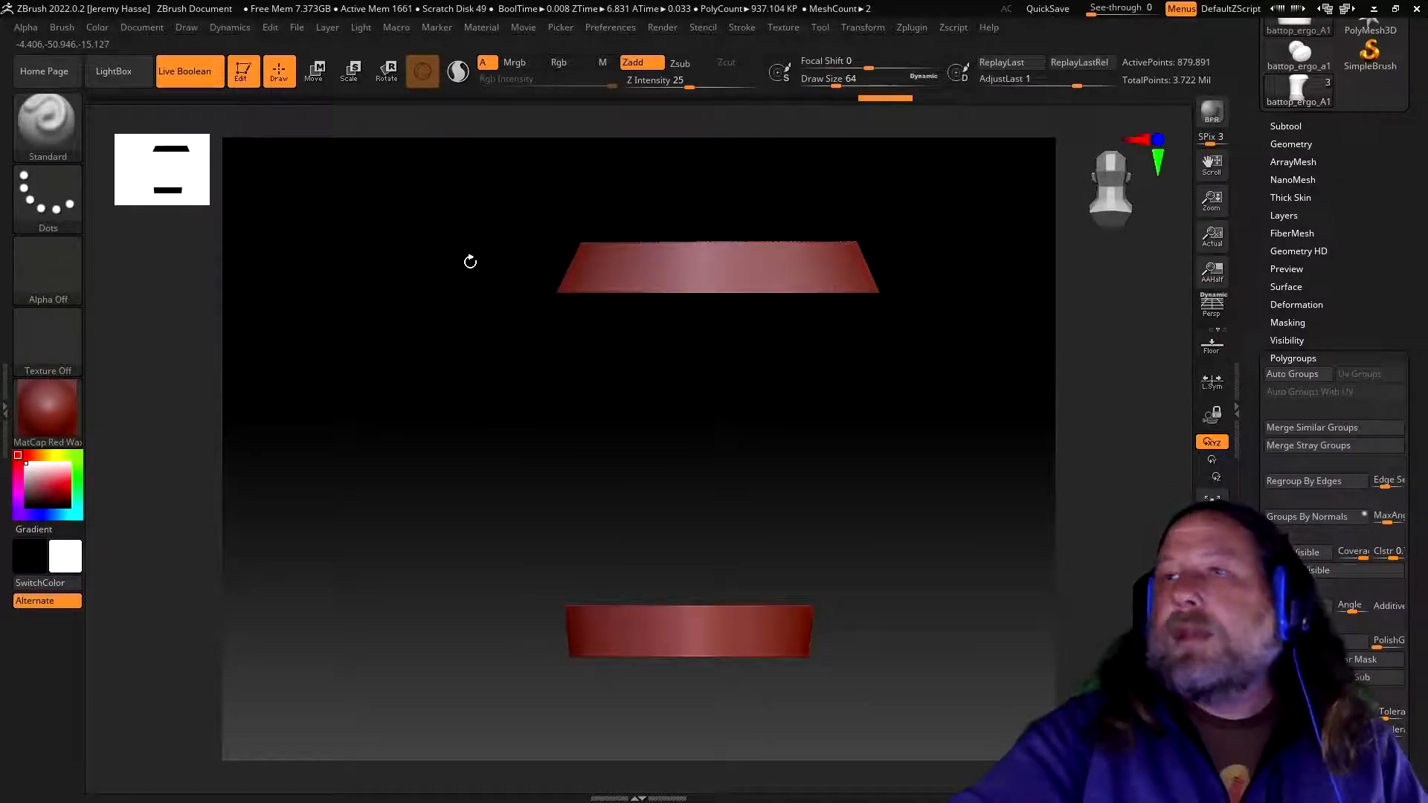
# - Mask the isolated rim and base band completely and unhide the rest of the handle
pyautogui.keyDown('ctrl'); pyautogui.moveTo(500, 186); pyautogui.dragTo(985, 334); pyautogui.keyUp('ctrl')
pyautogui.moveTo(519, 585)
pyautogui.keyDown('ctrl'); pyautogui.mouseDown()
pyautogui.moveTo(808, 688)
pyautogui.moveTo(880, 744)
pyautogui.mouseUp(); pyautogui.keyUp('ctrl')
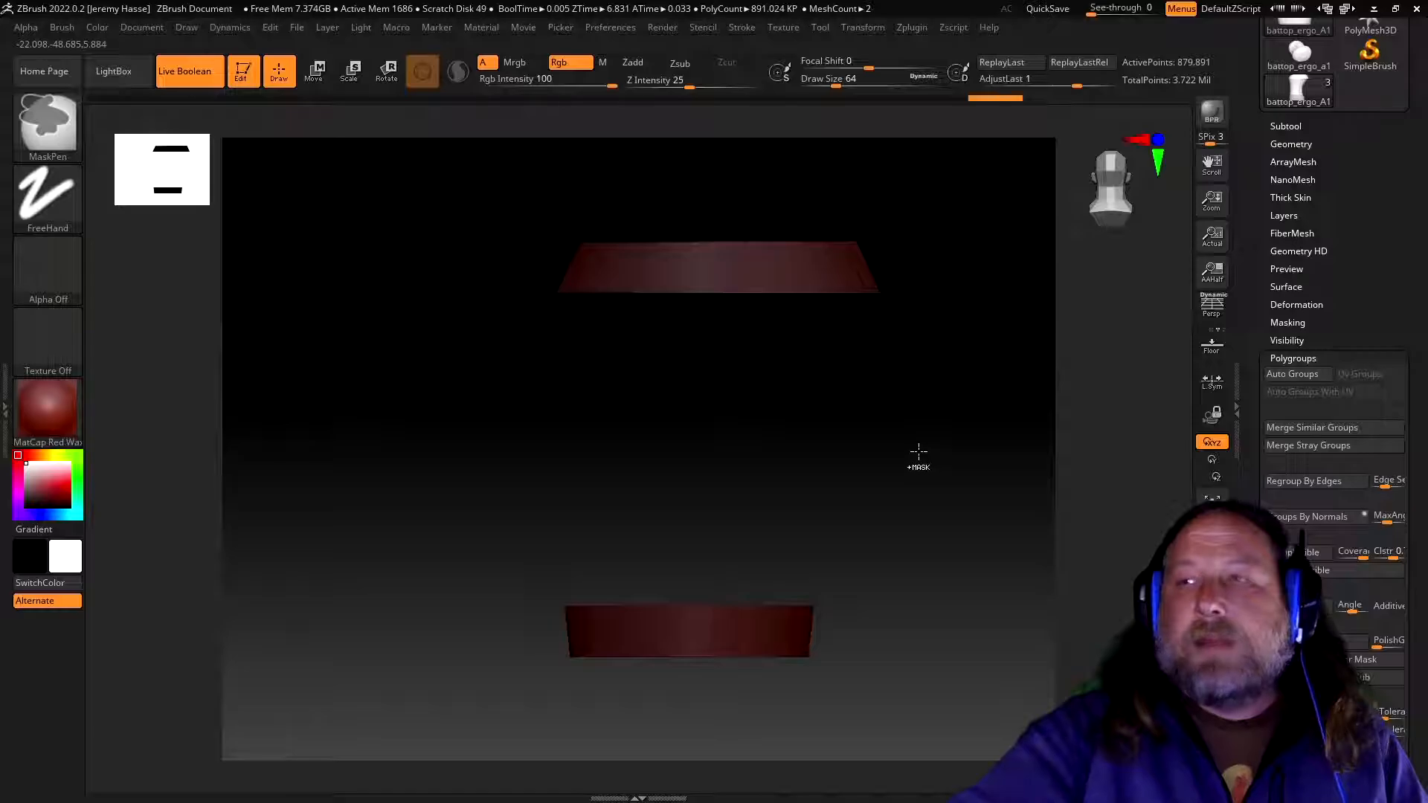
pyautogui.keyDown('ctrl'); pyautogui.click(956, 415); pyautogui.keyUp('ctrl')
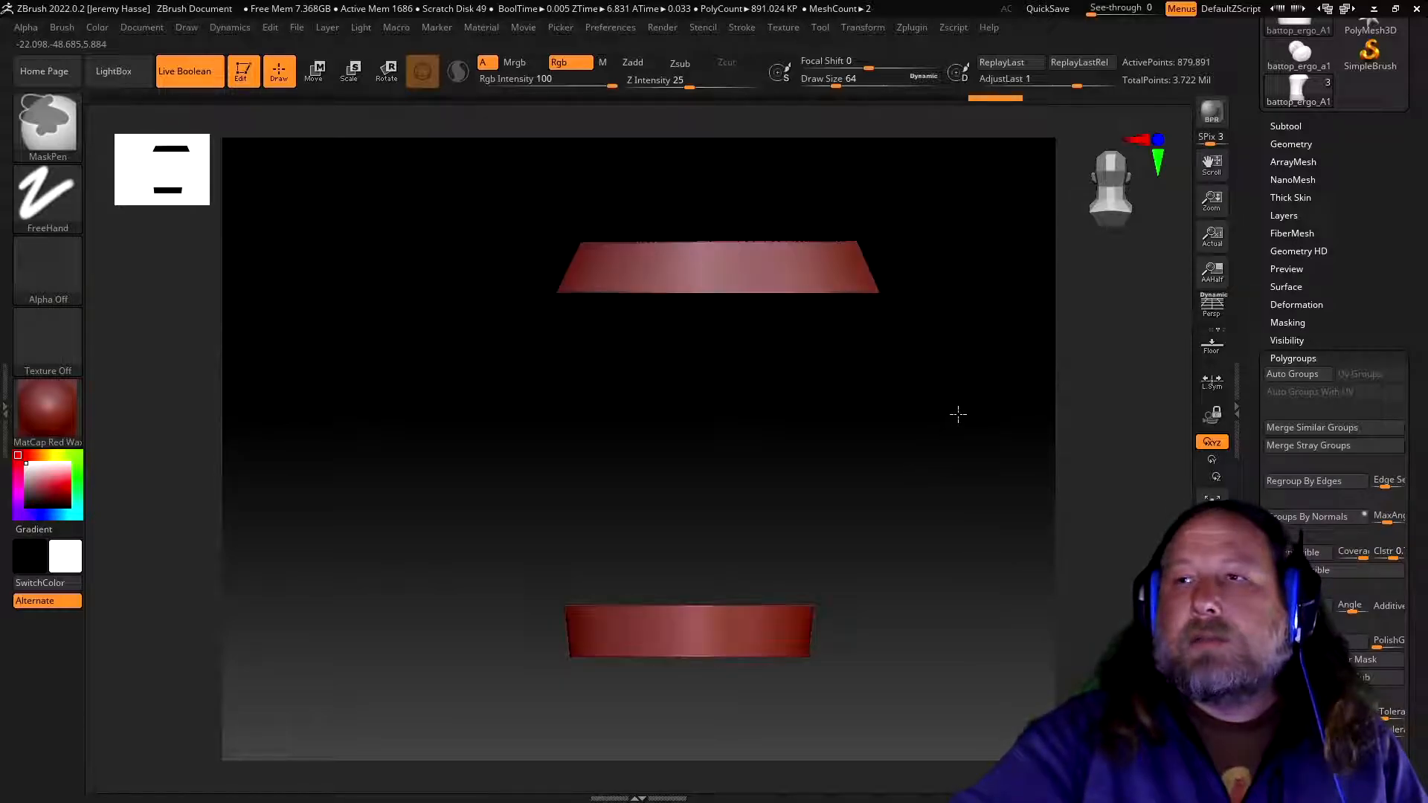
pyautogui.keyDown('ctrl'); pyautogui.click(969, 424); pyautogui.keyUp('ctrl')
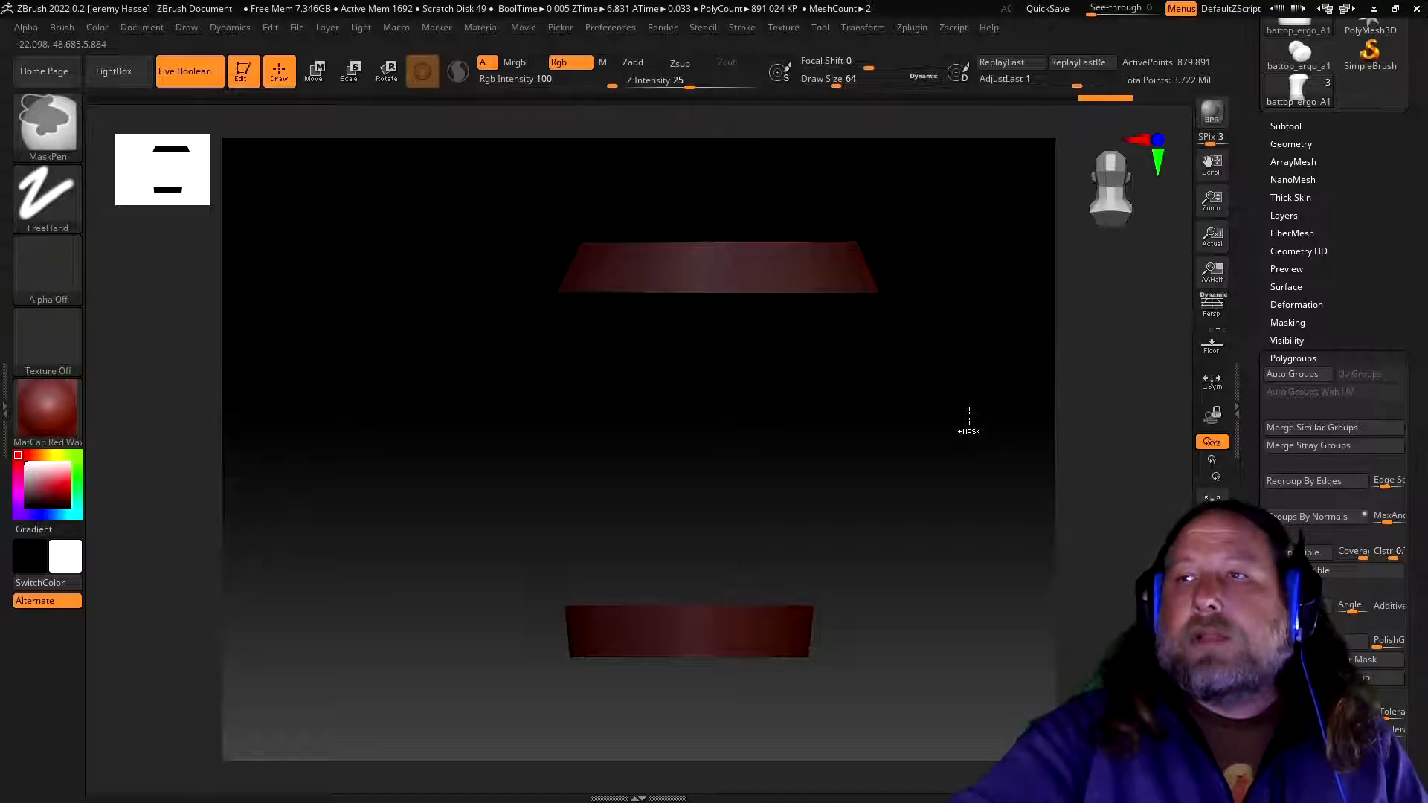
pyautogui.keyDown('ctrl'); pyautogui.keyDown('shift'); pyautogui.click(968, 415); pyautogui.keyUp('shift'); pyautogui.keyUp('ctrl')
pyautogui.moveTo(945, 460)
pyautogui.mouseDown()
pyautogui.moveTo(927, 481)
pyautogui.moveTo(819, 484)
pyautogui.moveTo(954, 433)
pyautogui.moveTo(979, 342)
pyautogui.moveTo(962, 430)
pyautogui.moveTo(936, 458)
pyautogui.mouseUp()
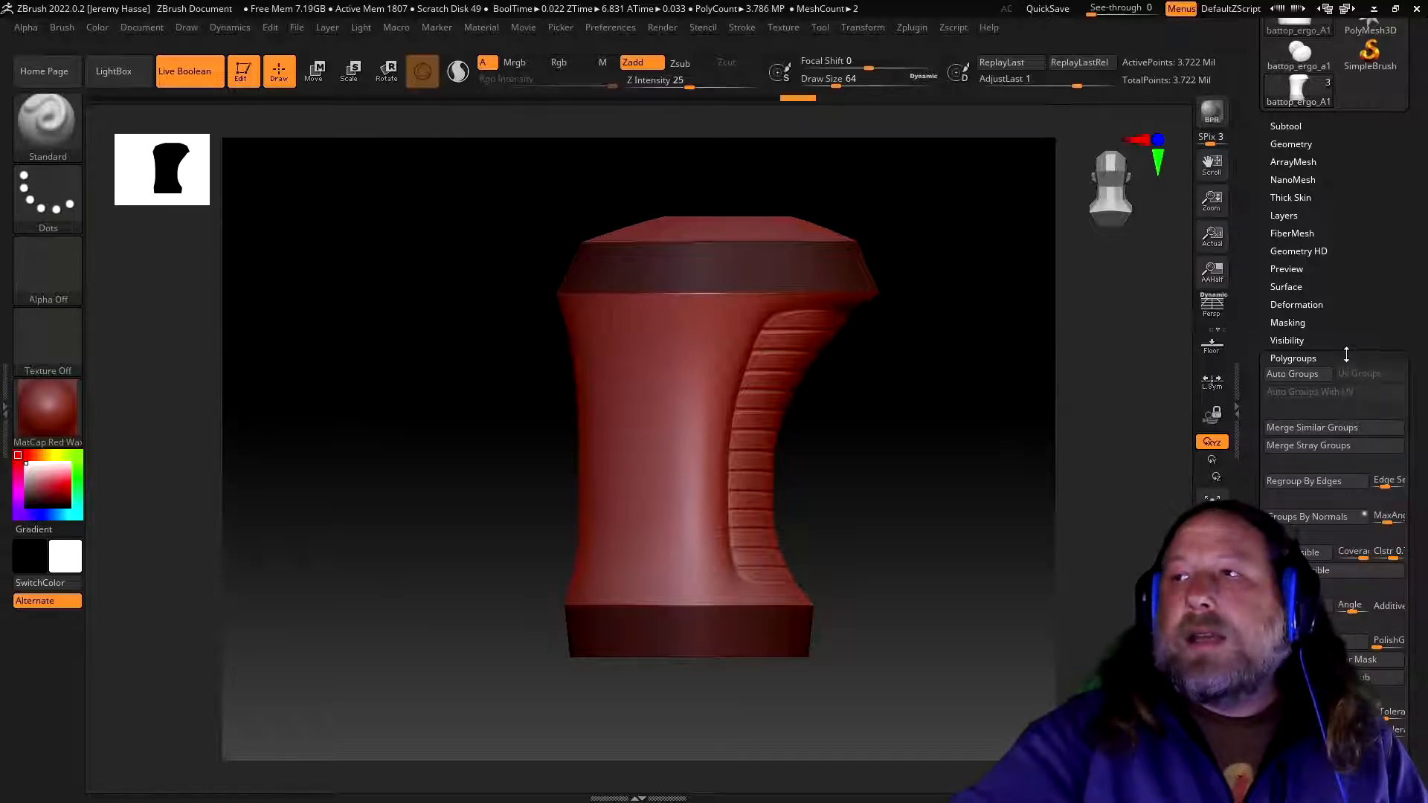
# - Preview an extraction of the masked rim and base band at a thickness of 0.02, and dismiss it
pyautogui.click(1292, 357)
pyautogui.click(1297, 126)
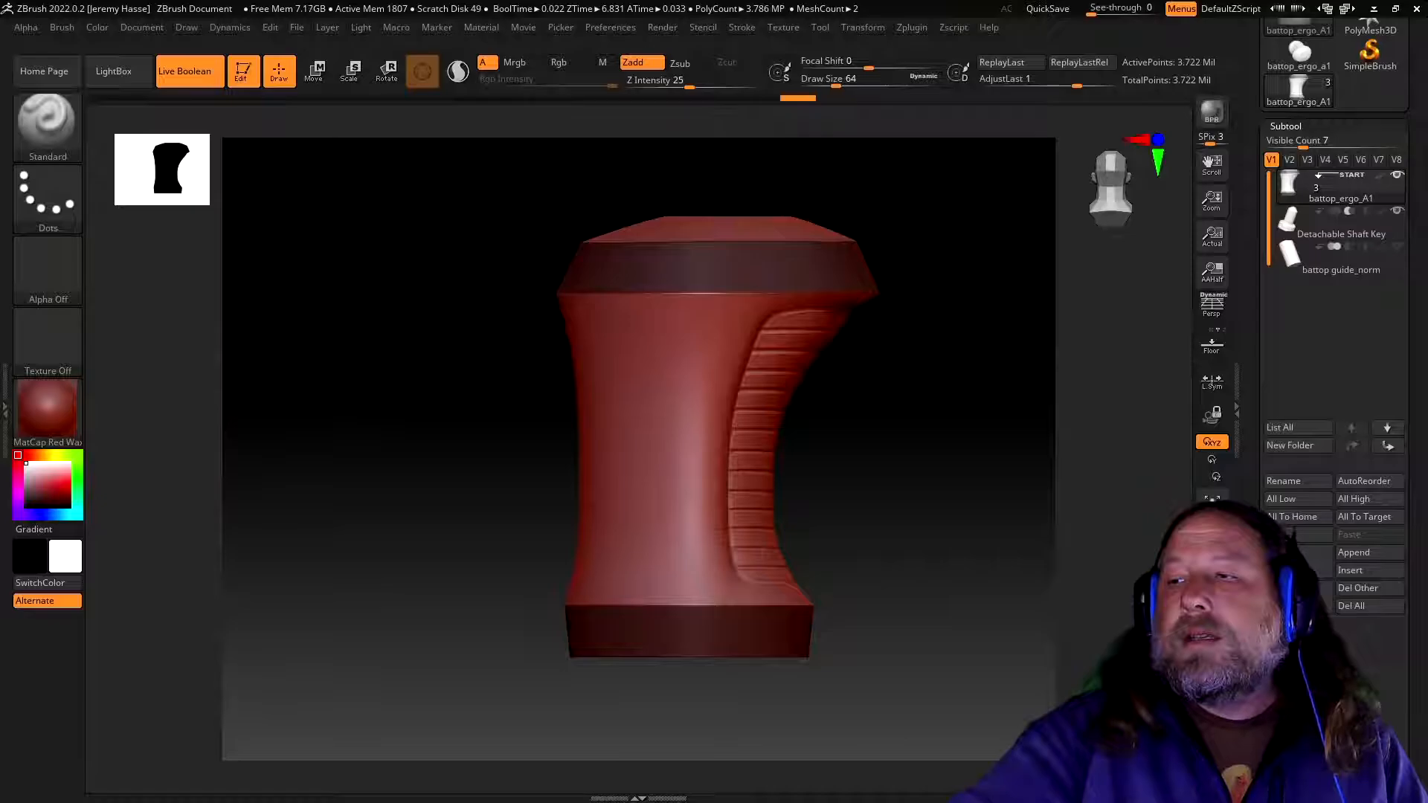
pyautogui.scroll(-3, 1335, 371)
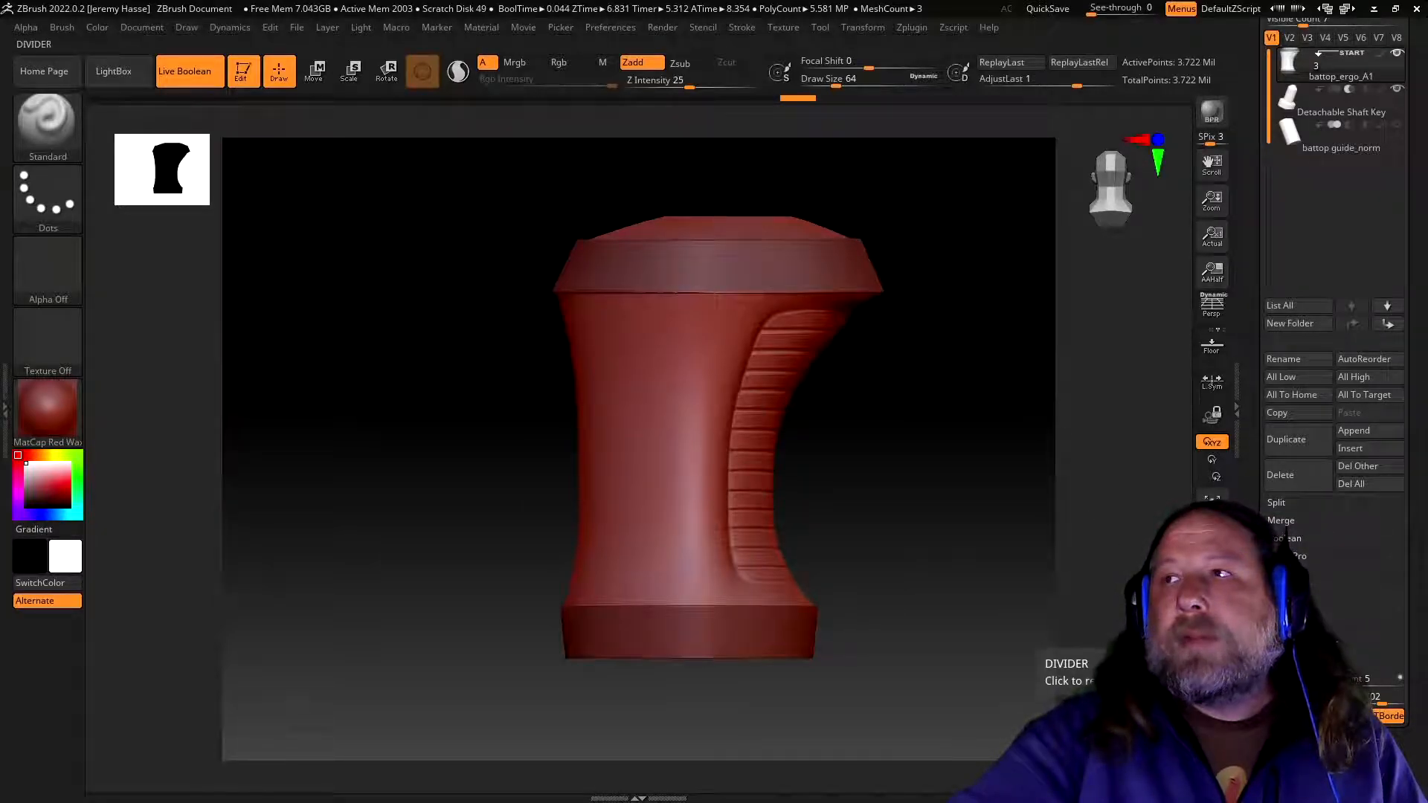
pyautogui.moveTo(981, 497)
pyautogui.mouseDown()
pyautogui.moveTo(944, 434)
pyautogui.moveTo(940, 522)
pyautogui.moveTo(988, 533)
pyautogui.moveTo(973, 510)
pyautogui.mouseUp()
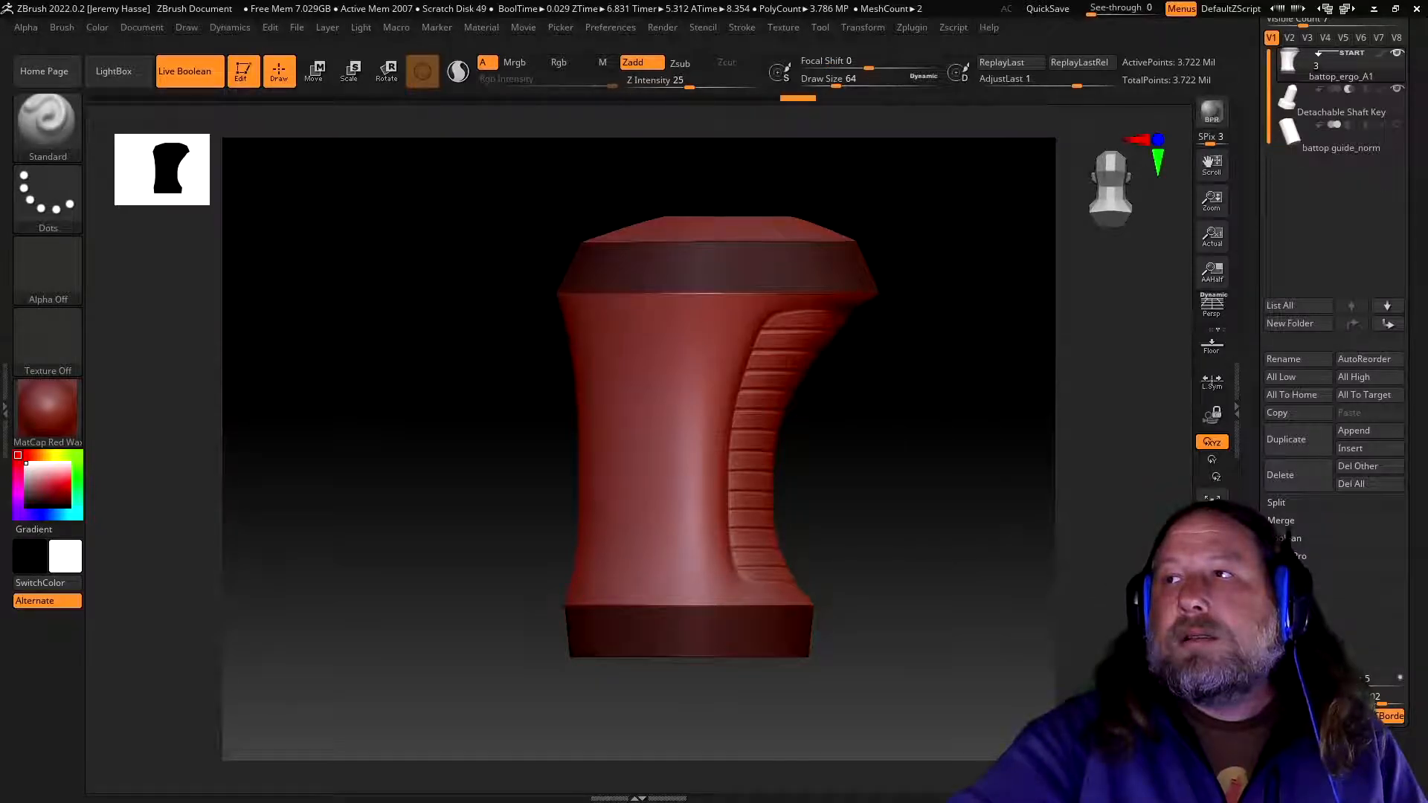
# - Try an extraction at thickness 0.27785 with the mask inverted, and undo back to the isolated, unmasked rim and base band
pyautogui.keyDown('ctrl'); pyautogui.click(999, 476); pyautogui.keyUp('ctrl')
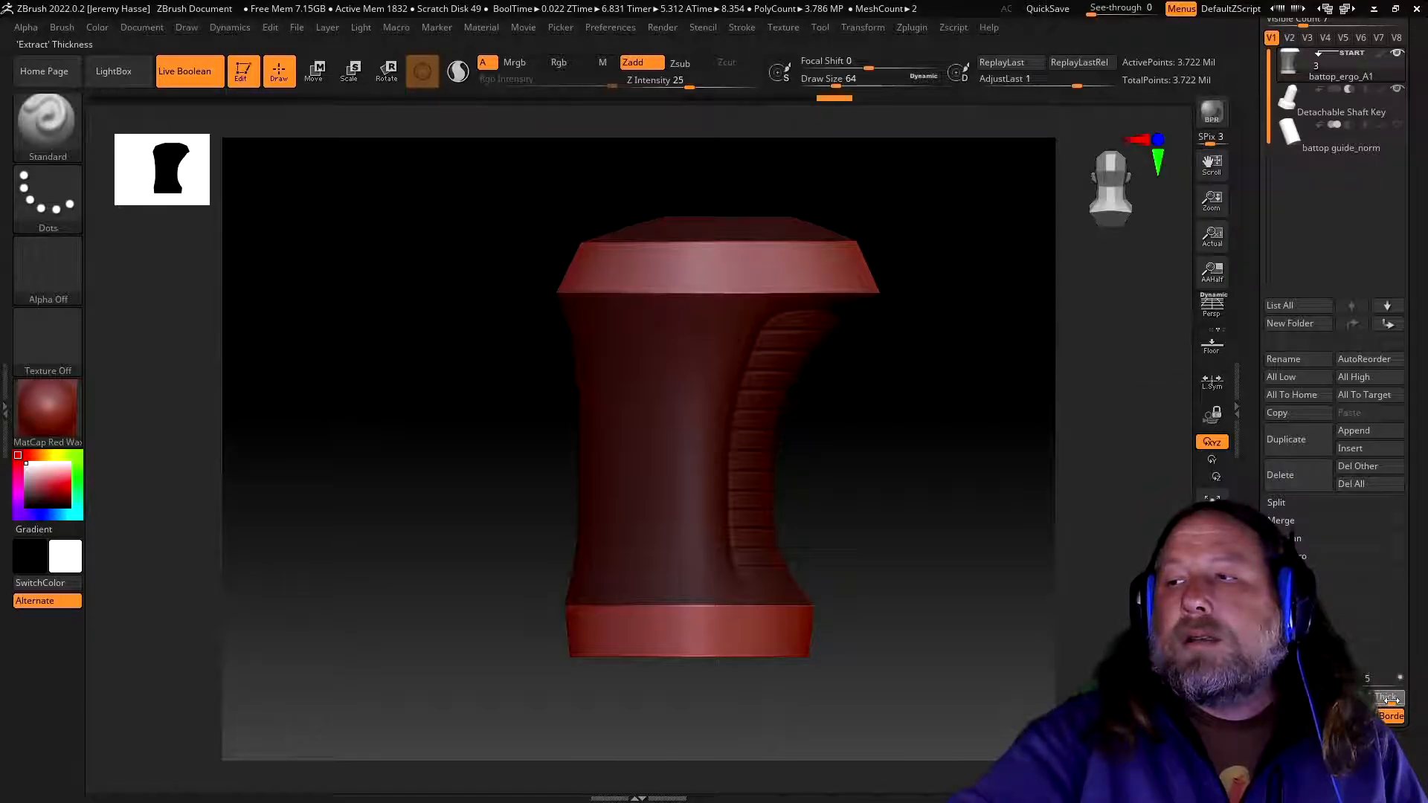
pyautogui.click(1298, 687)
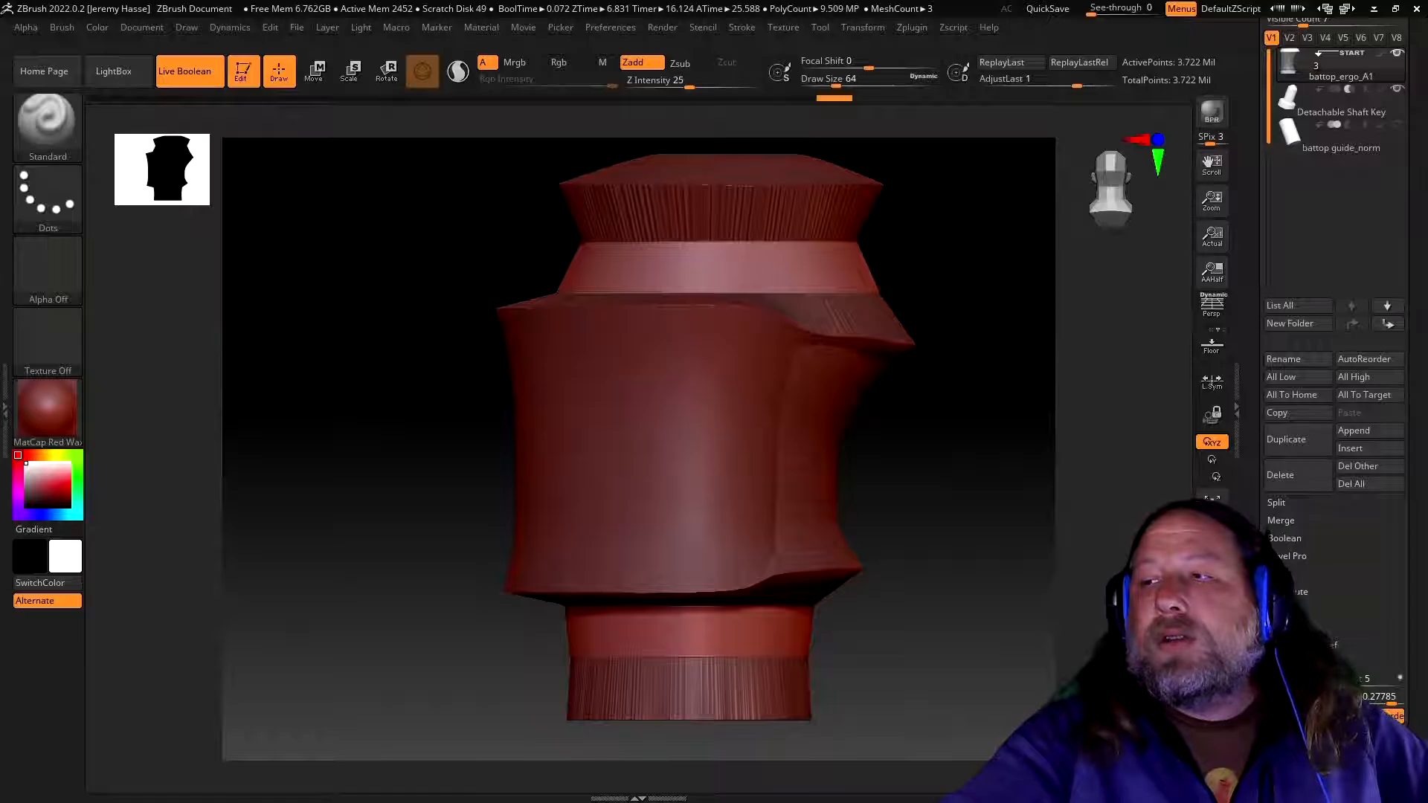
pyautogui.hotkey('ctrl', 'z')
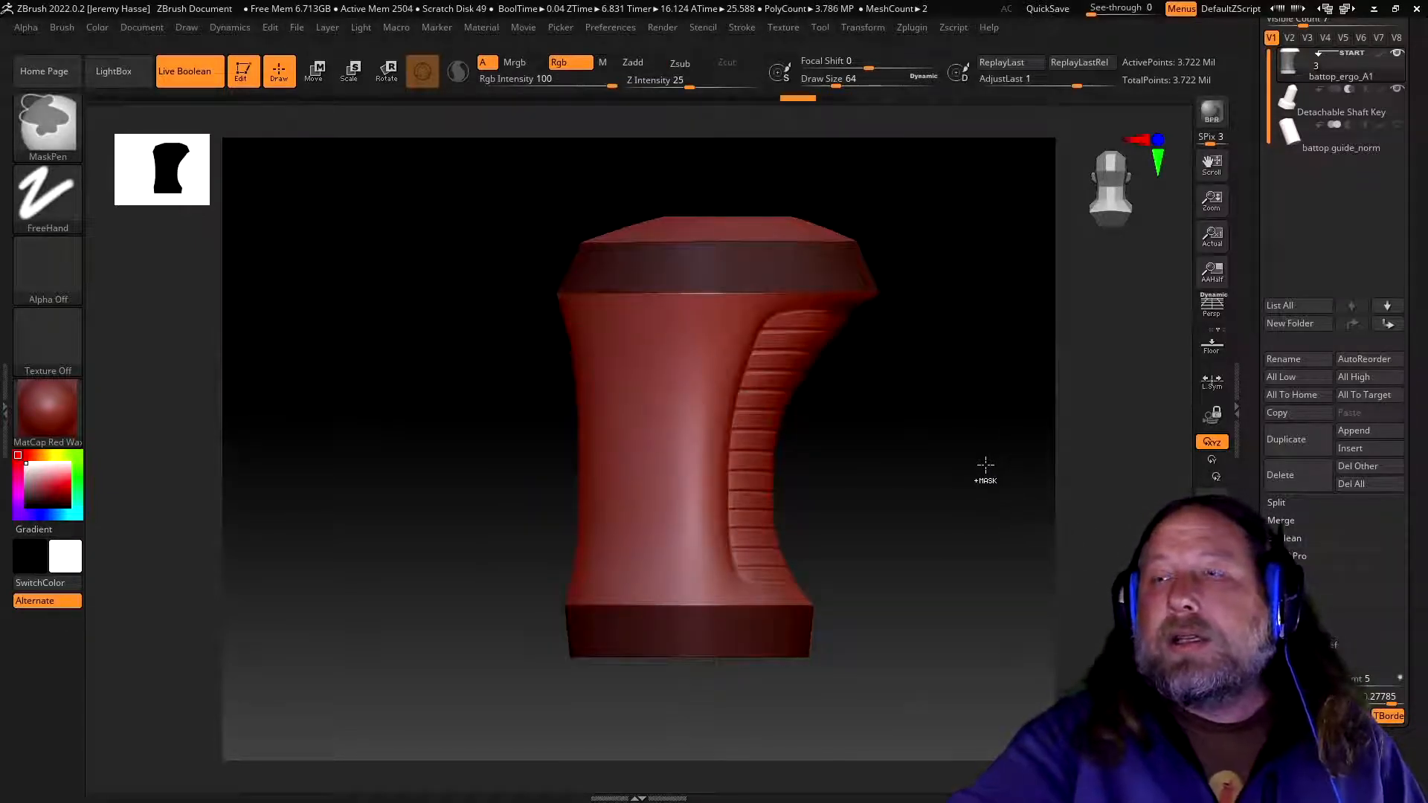
pyautogui.hotkey('ctrl', 'z')
pyautogui.hotkey('ctrl', 'z')
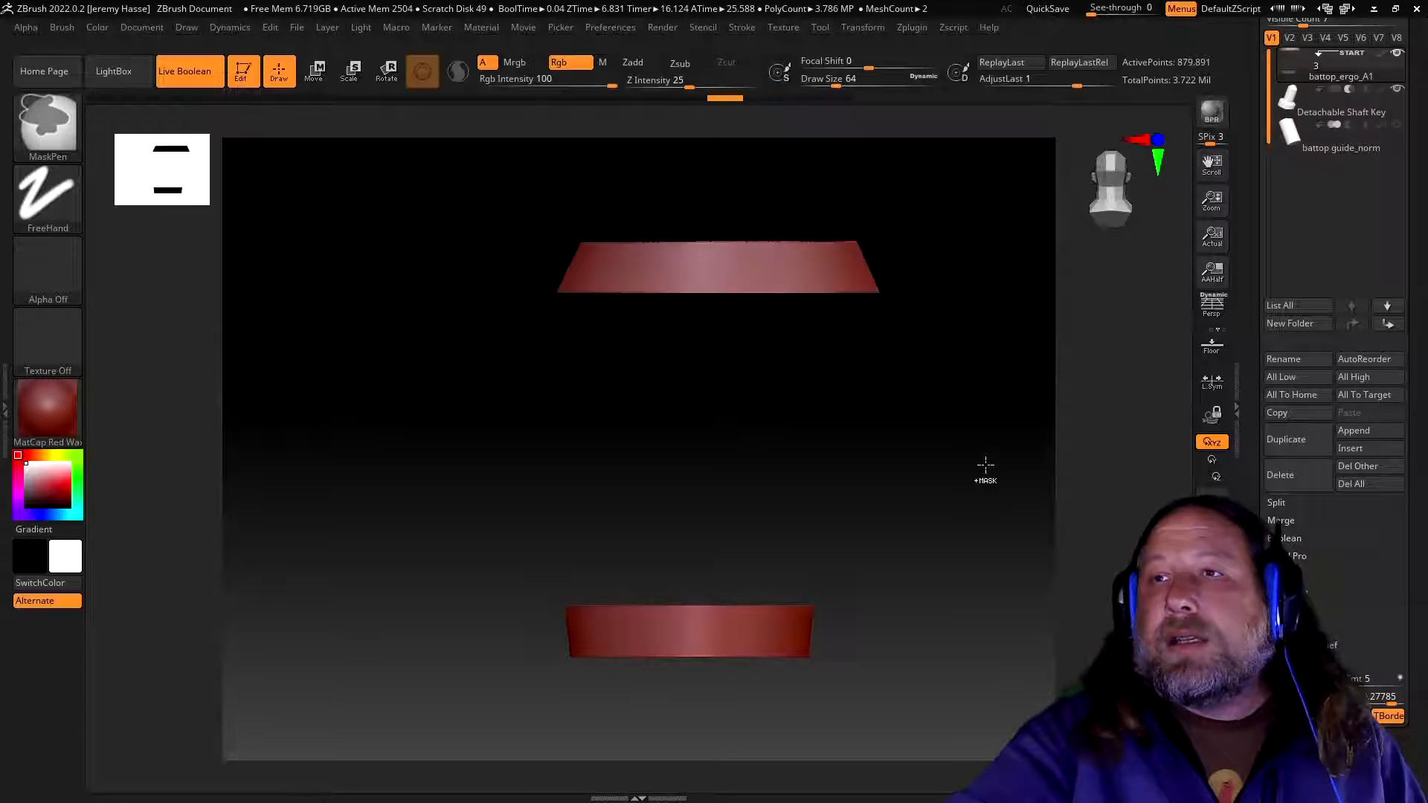
# - Mask the isolated rim and base band again and show the full handle
pyautogui.keyDown('ctrl'); pyautogui.click(968, 462); pyautogui.keyUp('ctrl')
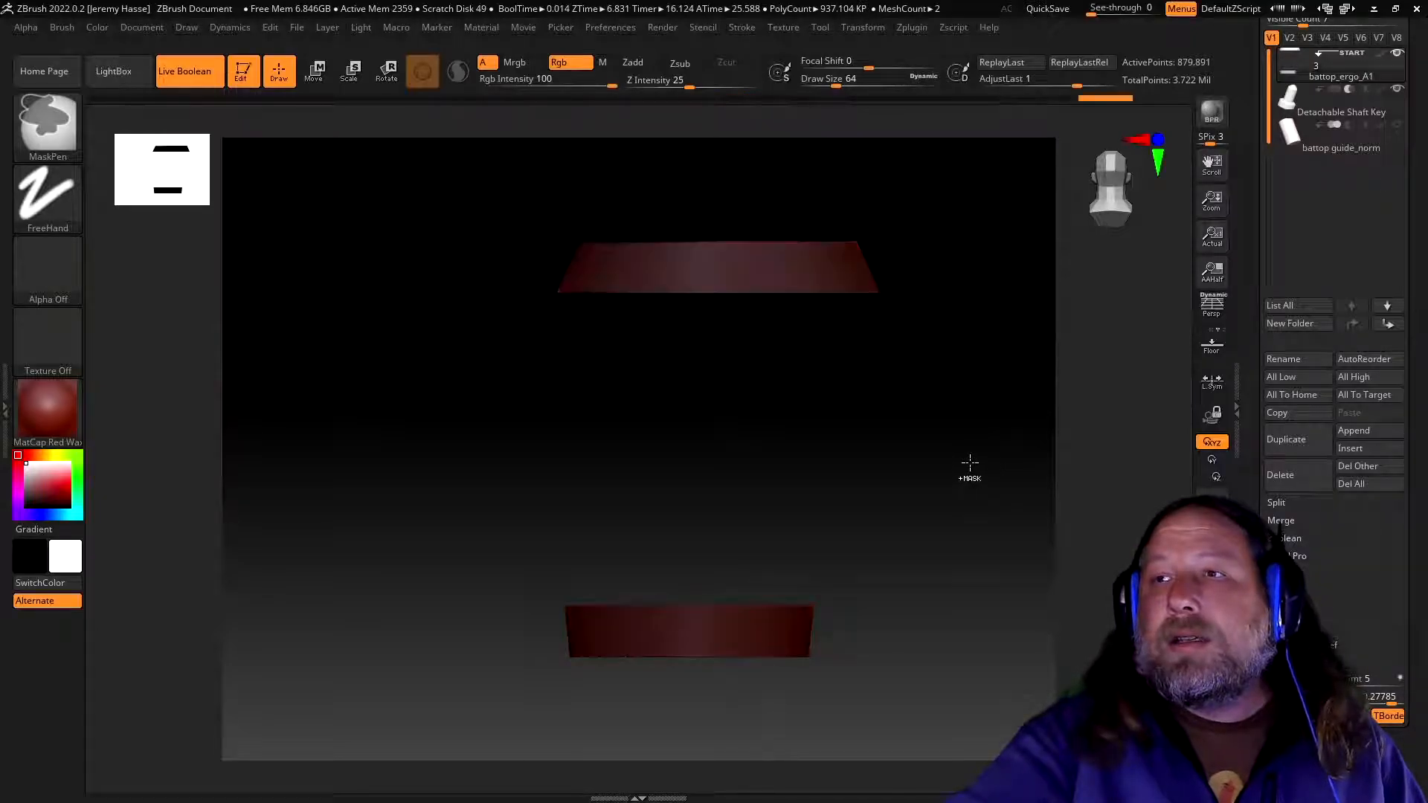
pyautogui.keyDown('ctrl'); pyautogui.keyDown('shift'); pyautogui.click(959, 445); pyautogui.keyUp('shift'); pyautogui.keyUp('ctrl')
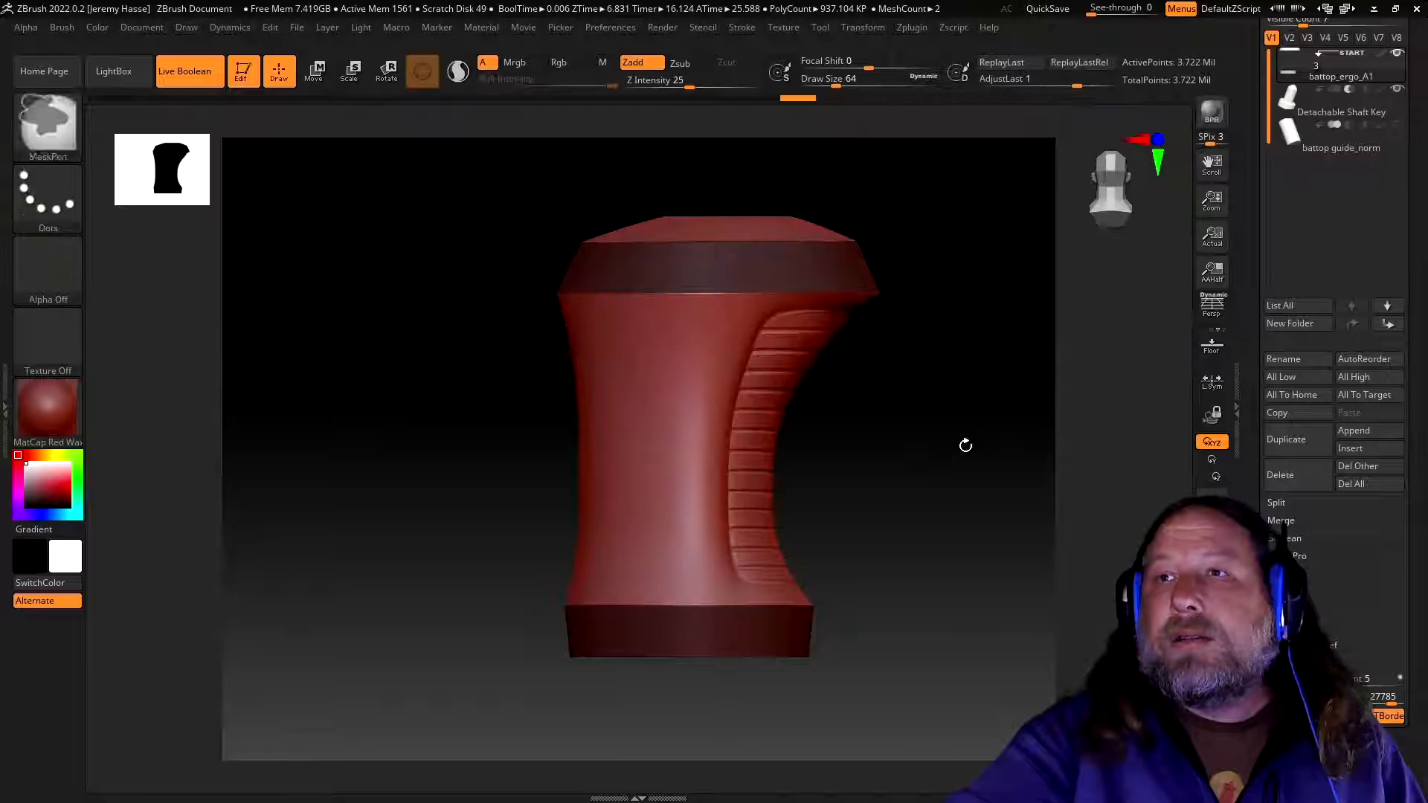
pyautogui.moveTo(985, 458)
pyautogui.mouseDown()
pyautogui.moveTo(981, 484)
pyautogui.moveTo(908, 484)
pyautogui.moveTo(974, 476)
pyautogui.mouseUp()
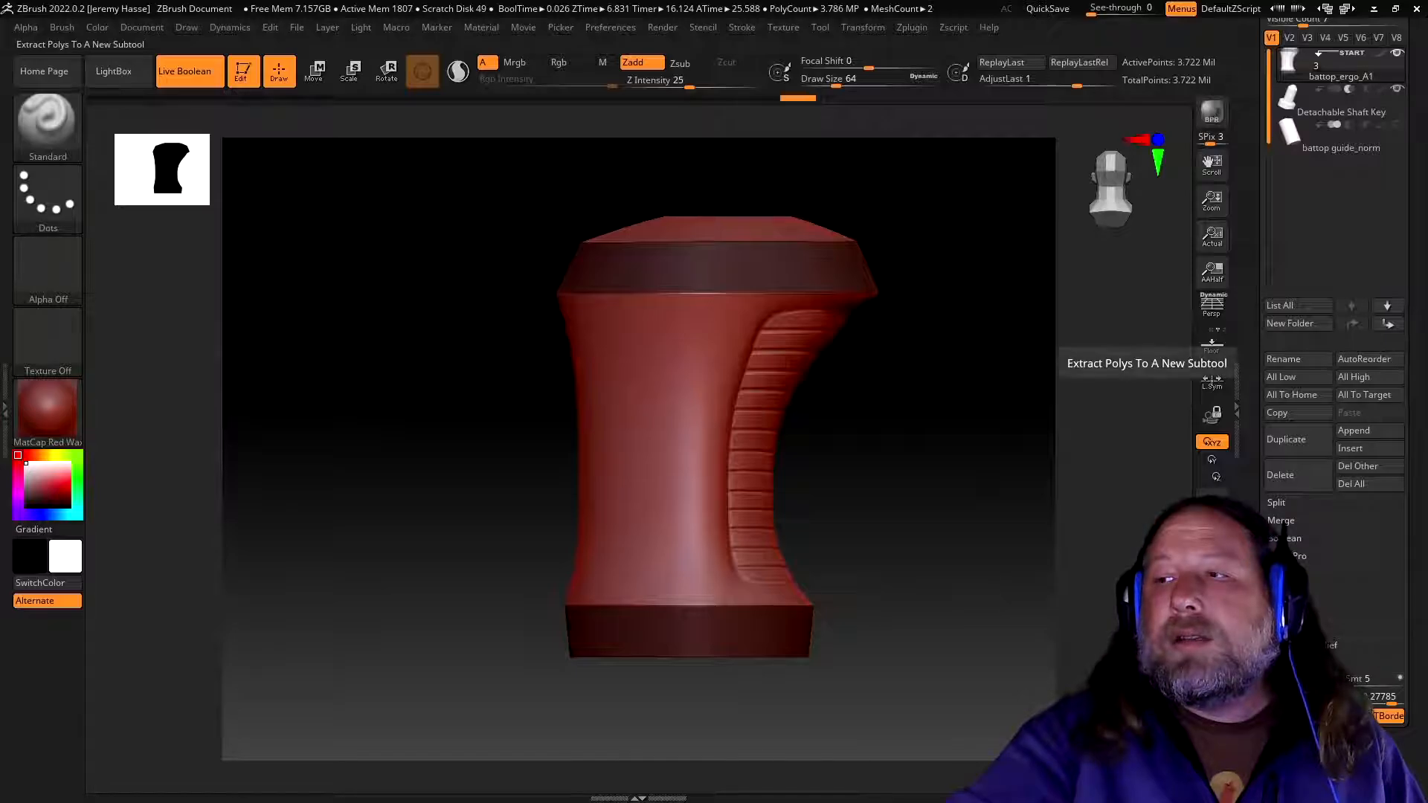
# - Try extracting the masked rim and base band at a thickness of 0.27785, and restore the full handle
pyautogui.click(1298, 680)
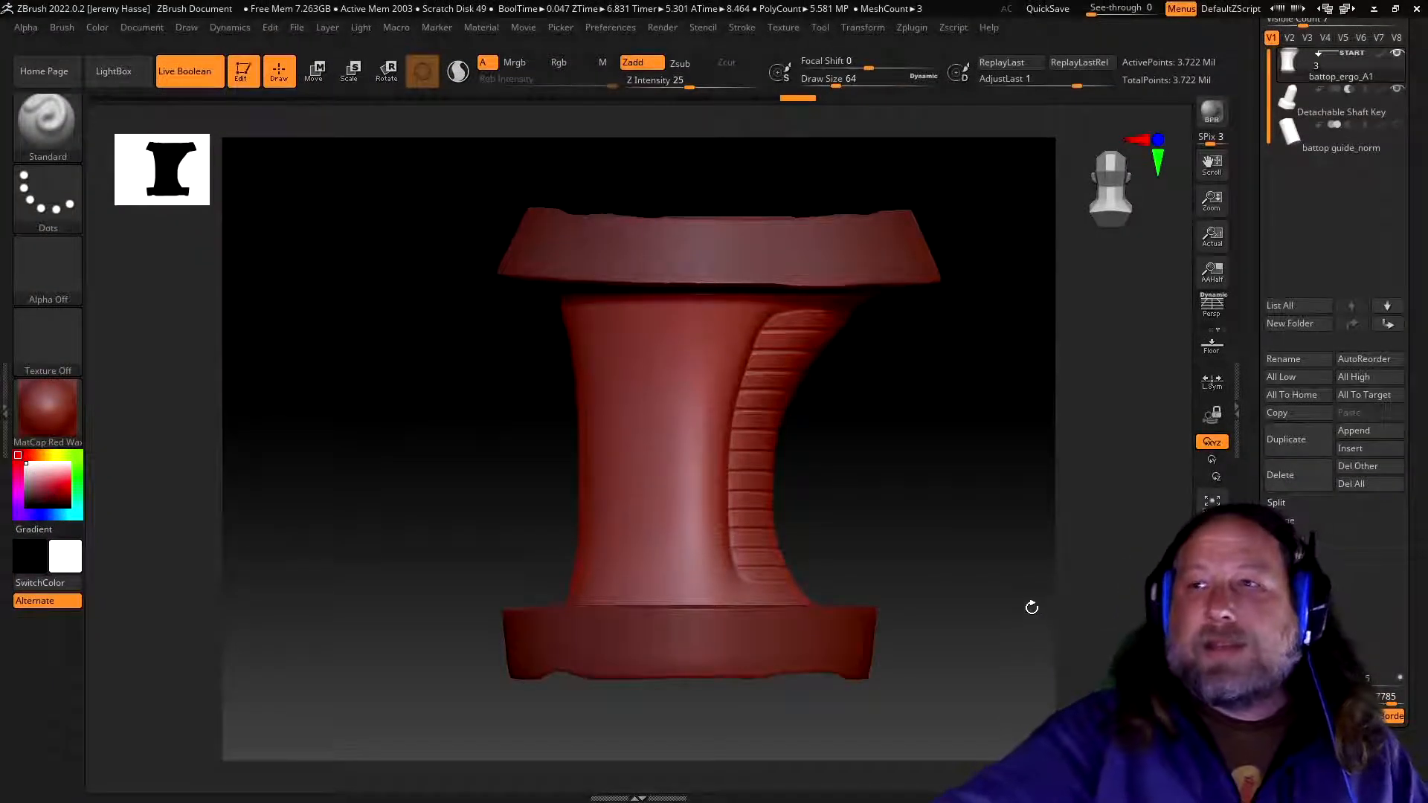
pyautogui.hotkey('ctrl', 'z')
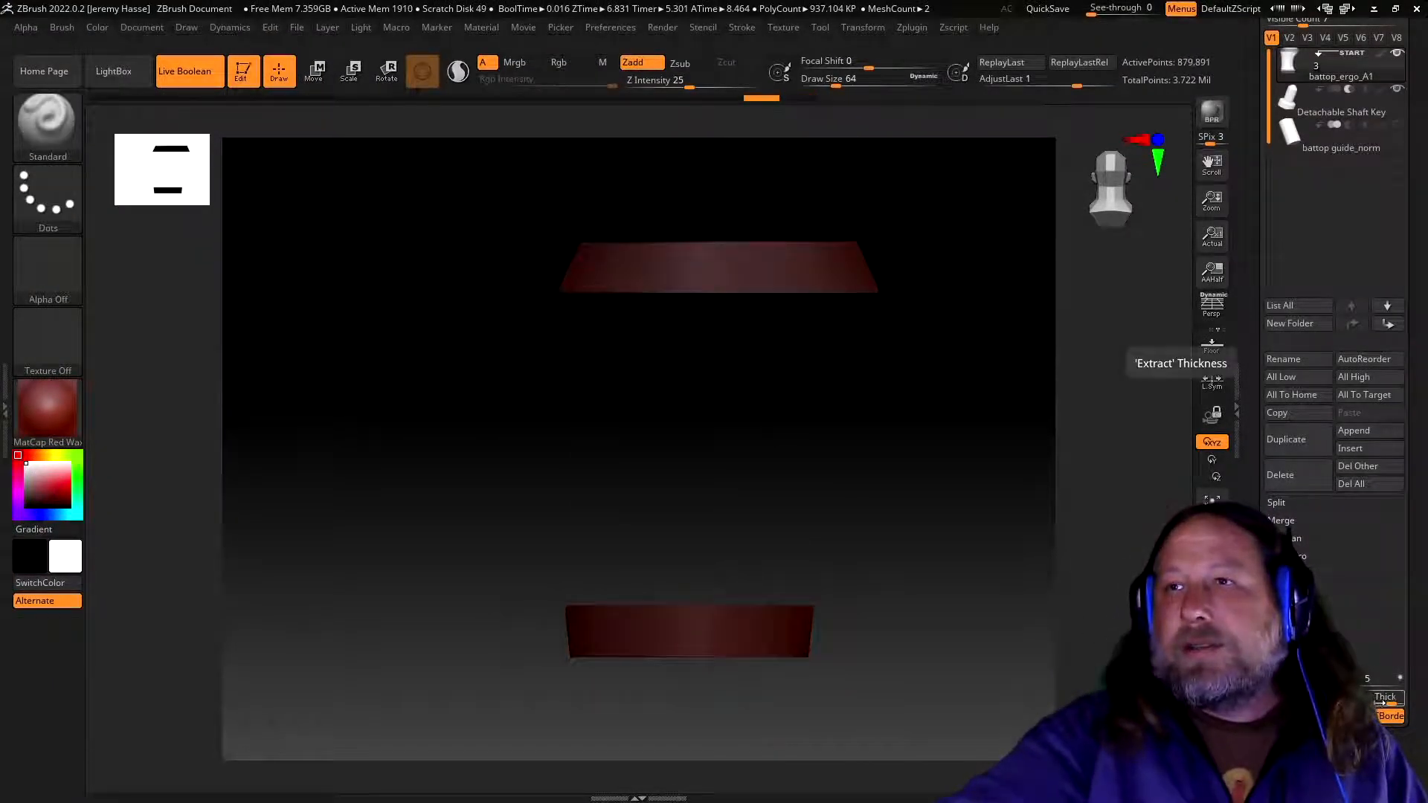
pyautogui.press('ctrl')
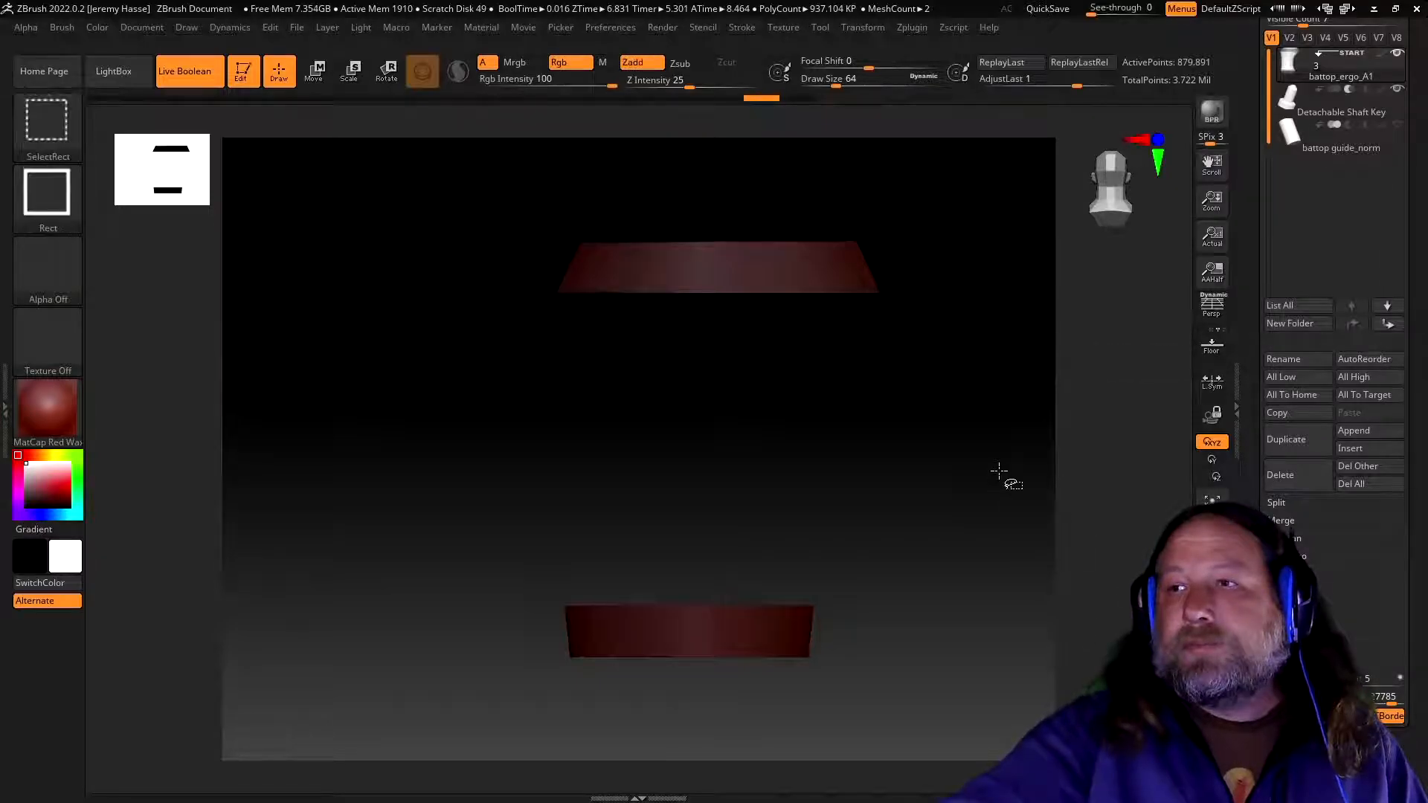
pyautogui.keyDown('ctrl'); pyautogui.keyDown('shift'); pyautogui.click(999, 470); pyautogui.keyUp('shift'); pyautogui.keyUp('ctrl')
pyautogui.moveTo(1036, 574)
pyautogui.mouseDown()
pyautogui.moveTo(994, 526)
pyautogui.moveTo(1026, 573)
pyautogui.mouseUp()
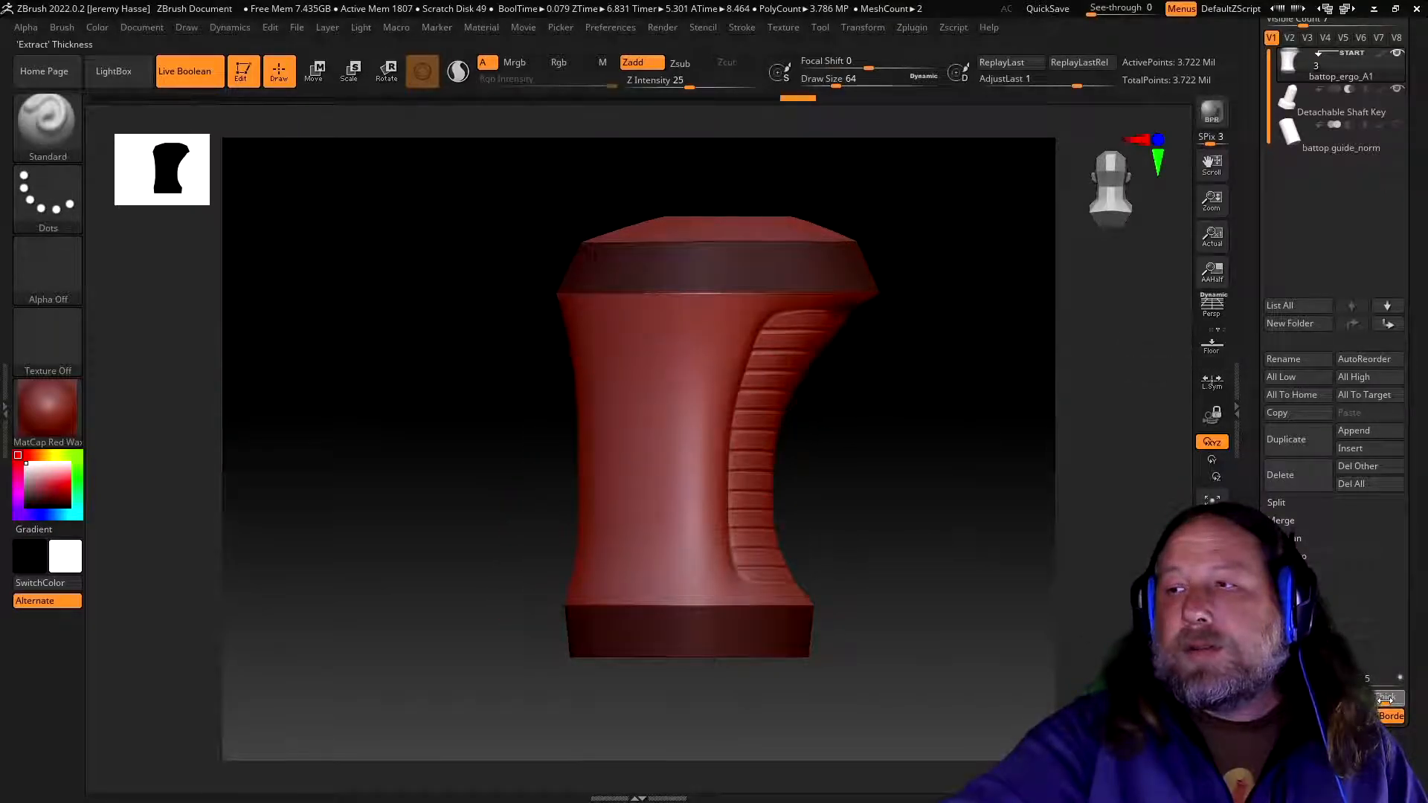
# - Extract the masked rim and base band at a reduced thickness and accept the shells as a new subtool
pyautogui.click(1298, 689)
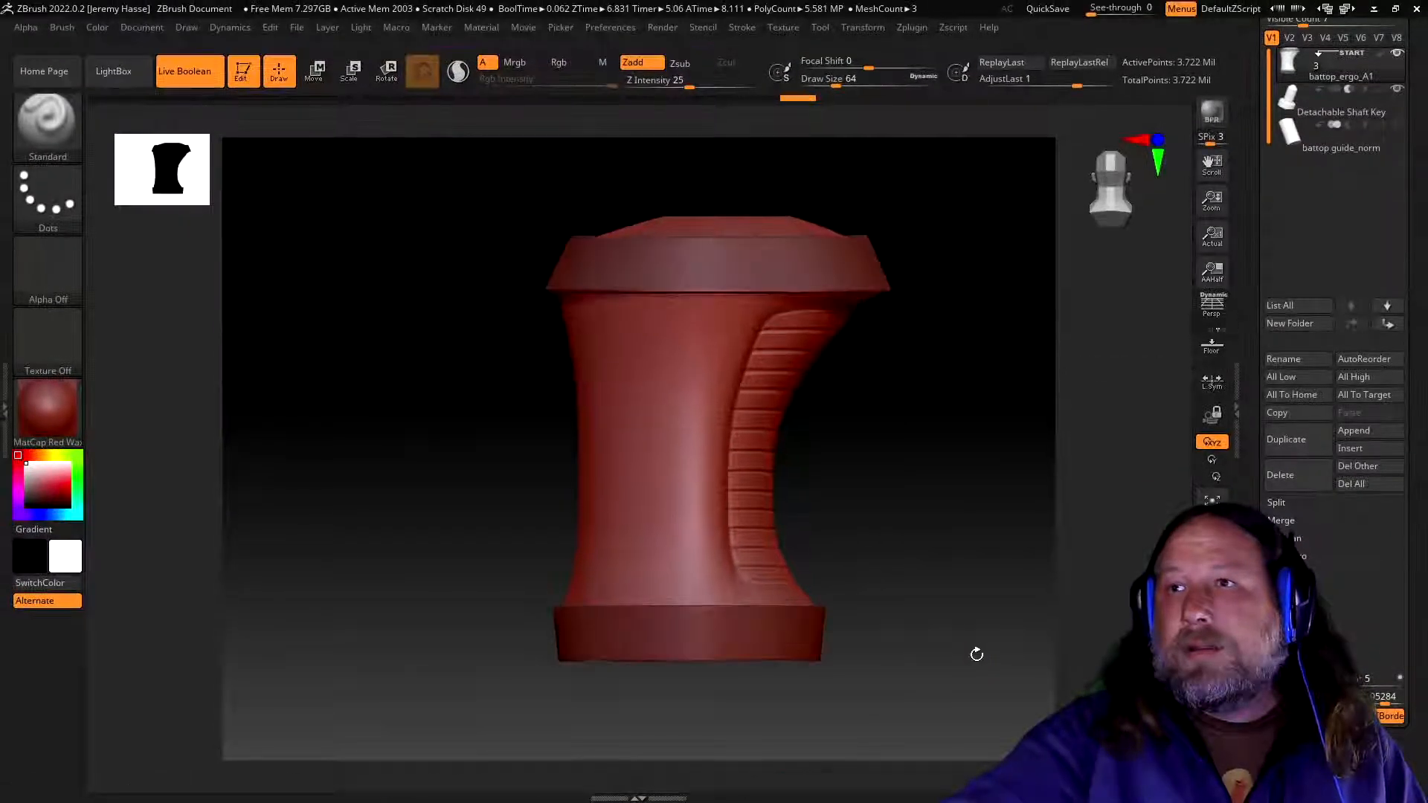
pyautogui.moveTo(1017, 650)
pyautogui.mouseDown()
pyautogui.moveTo(956, 694)
pyautogui.moveTo(983, 747)
pyautogui.moveTo(1029, 699)
pyautogui.moveTo(1011, 653)
pyautogui.mouseUp()
pyautogui.click(1296, 698)
pyautogui.moveTo(995, 601); pyautogui.dragTo(965, 611)
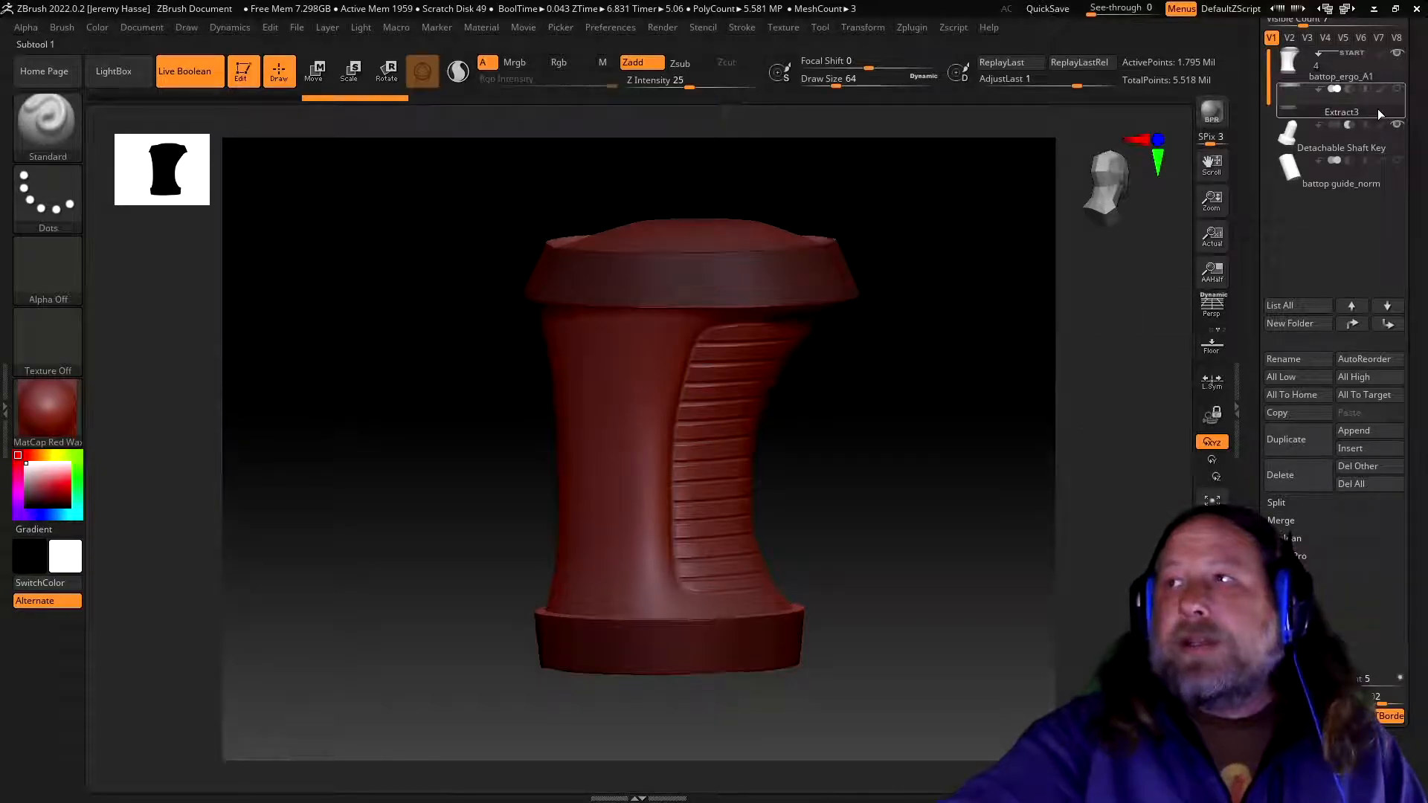
pyautogui.moveTo(940, 402)
pyautogui.mouseDown()
pyautogui.moveTo(914, 469)
pyautogui.moveTo(939, 510)
pyautogui.moveTo(991, 478)
pyautogui.moveTo(943, 436)
pyautogui.moveTo(940, 412)
pyautogui.mouseUp()
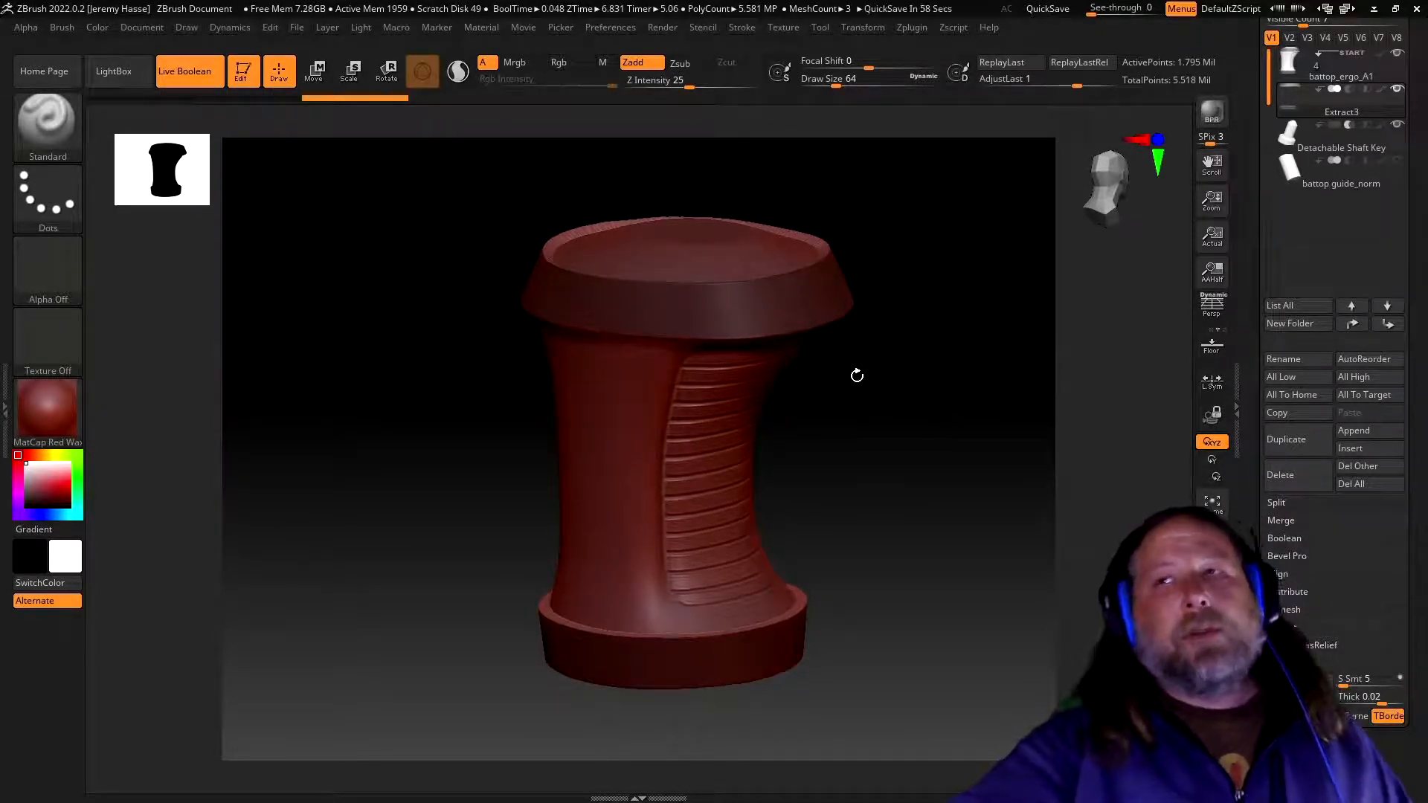
pyautogui.moveTo(921, 401); pyautogui.dragTo(937, 380)
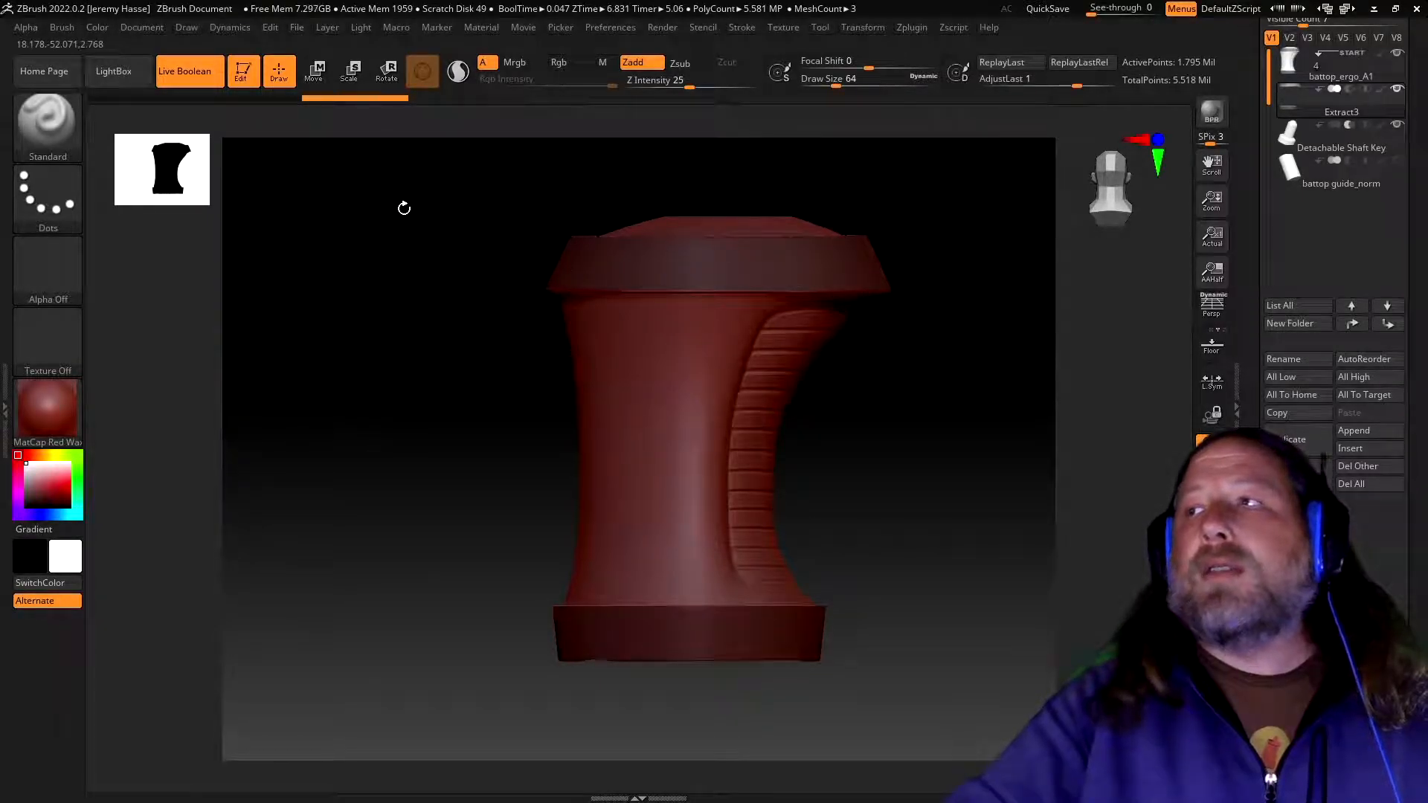
# - Clear the mask and trim the upper and lower edges of the extracted rim shell straight with the KnifeRect brush
pyautogui.press('ctrl')
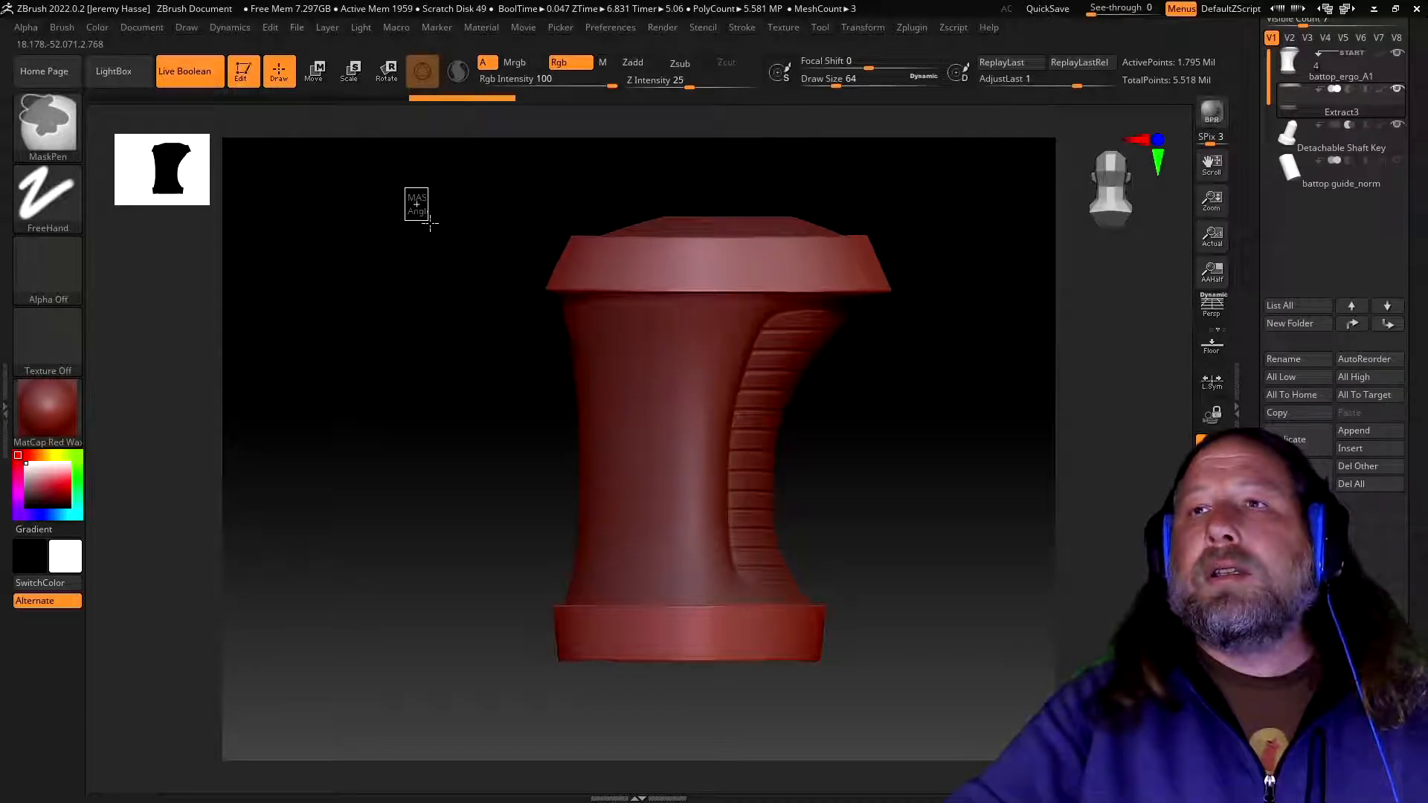
pyautogui.hotkey('ctrl', 'shift')
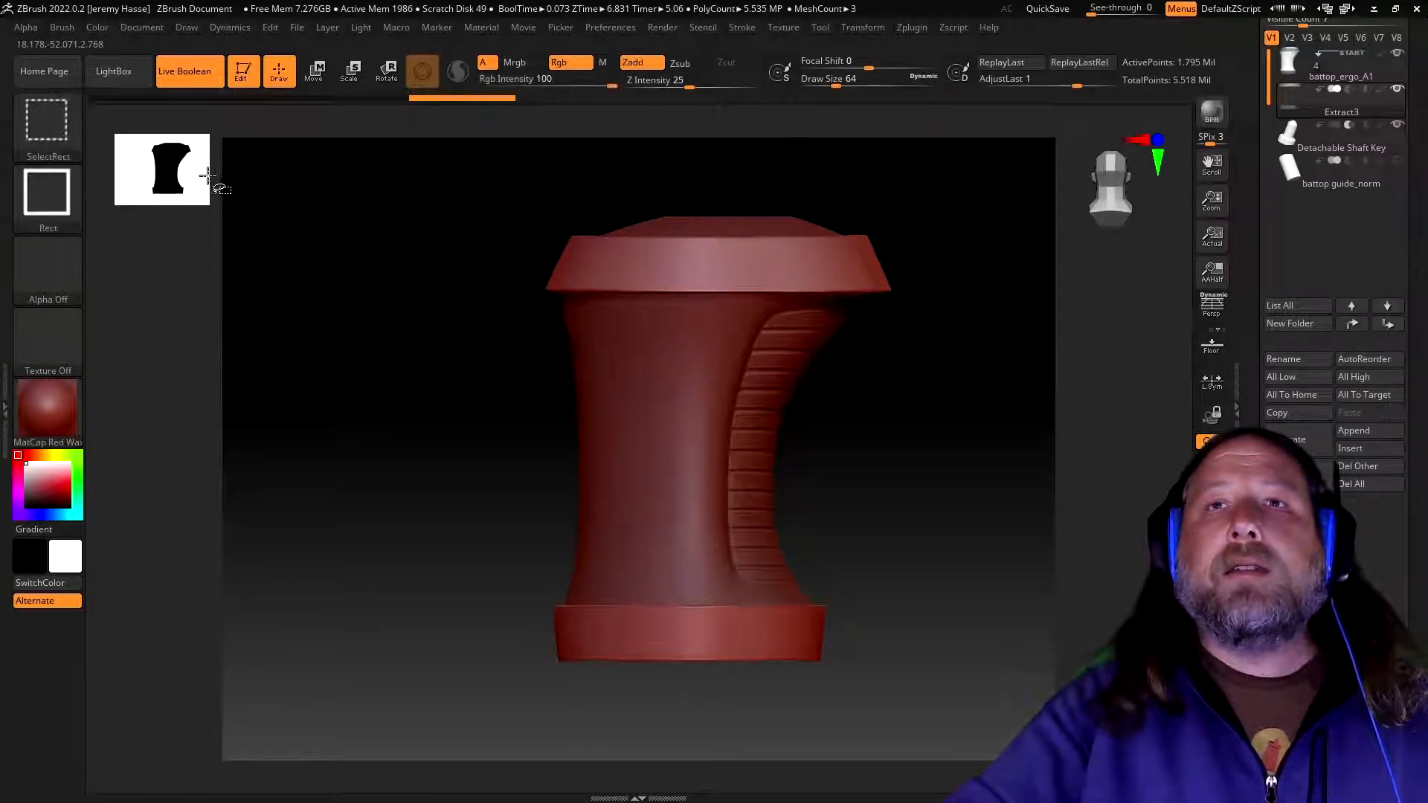
pyautogui.keyDown('ctrl'); pyautogui.keyDown('shift'); pyautogui.click(32, 136); pyautogui.keyUp('shift'); pyautogui.keyUp('ctrl')
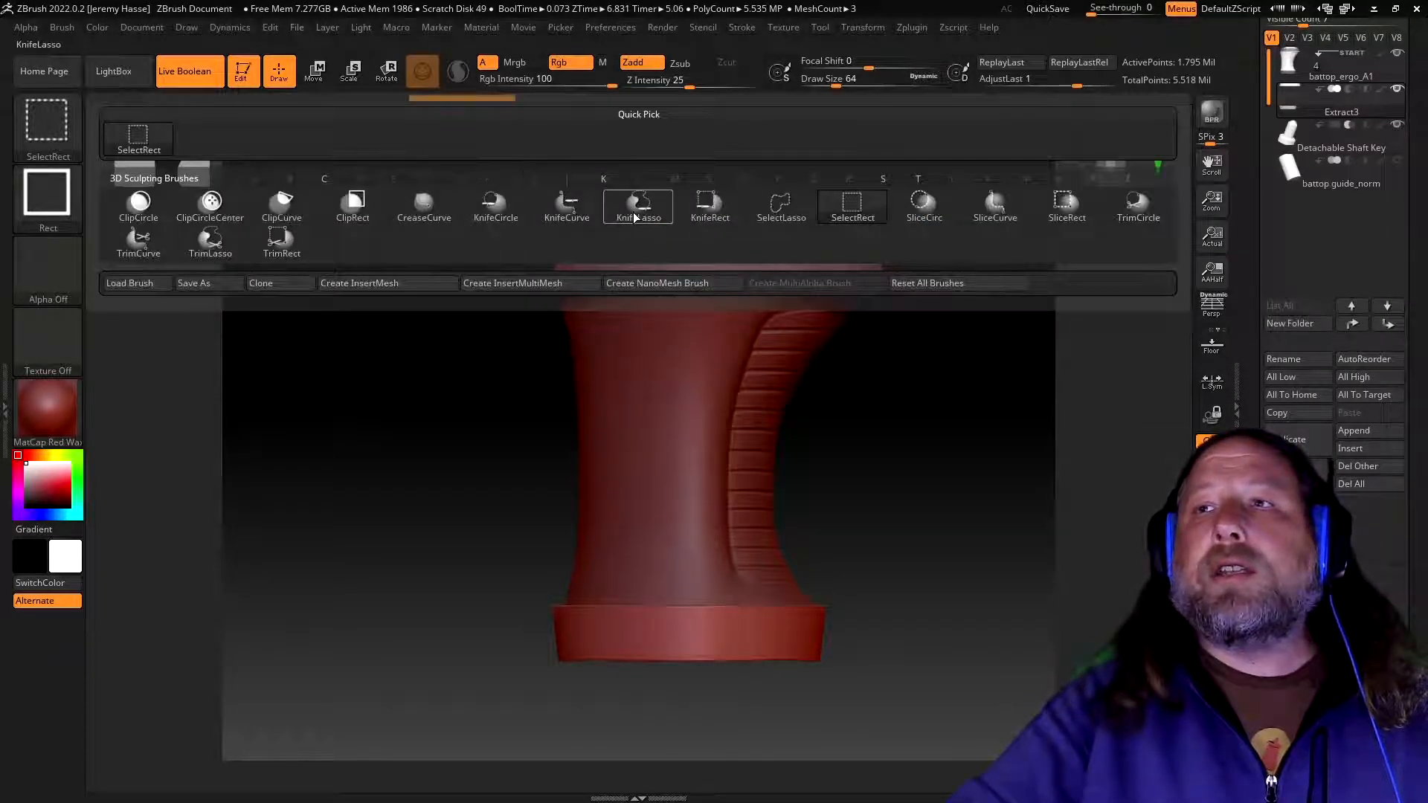
pyautogui.click(721, 203)
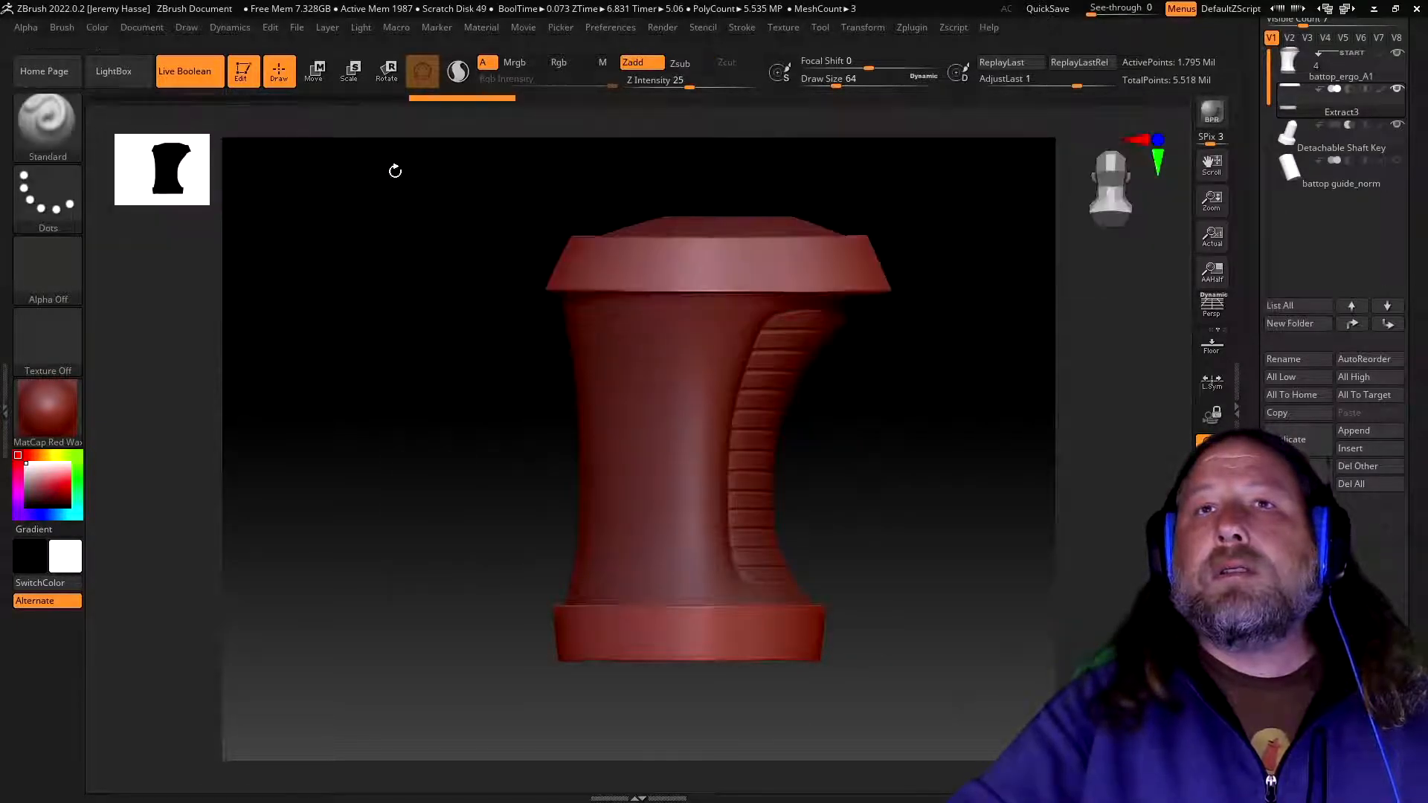
pyautogui.hotkey('ctrl', 'shift')
pyautogui.keyDown('ctrl'); pyautogui.keyDown('shift'); pyautogui.moveTo(543, 183); pyautogui.dragTo(907, 241); pyautogui.keyUp('shift'); pyautogui.keyUp('ctrl')
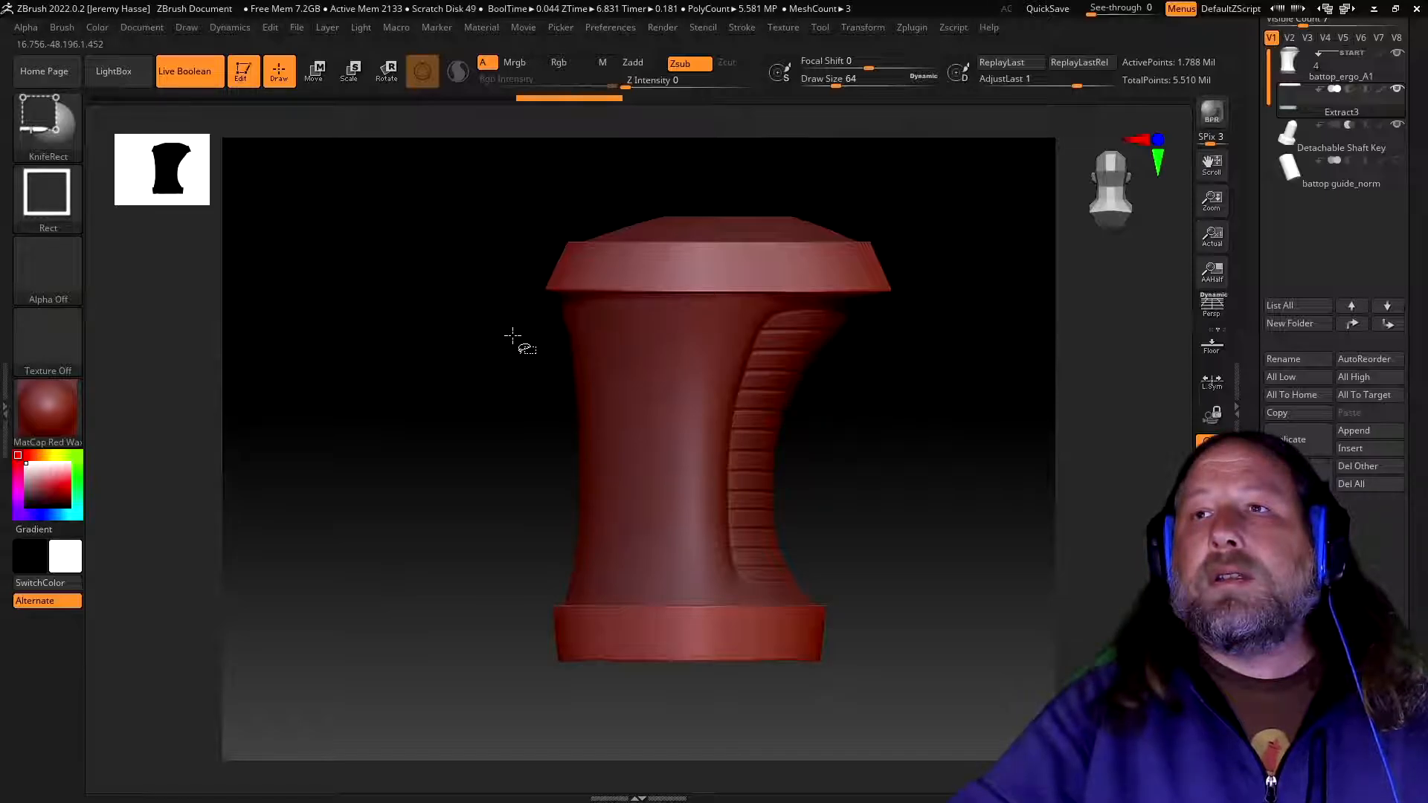
pyautogui.keyDown('ctrl'); pyautogui.keyDown('shift'); pyautogui.moveTo(512, 334); pyautogui.dragTo(949, 287); pyautogui.keyUp('shift'); pyautogui.keyUp('ctrl')
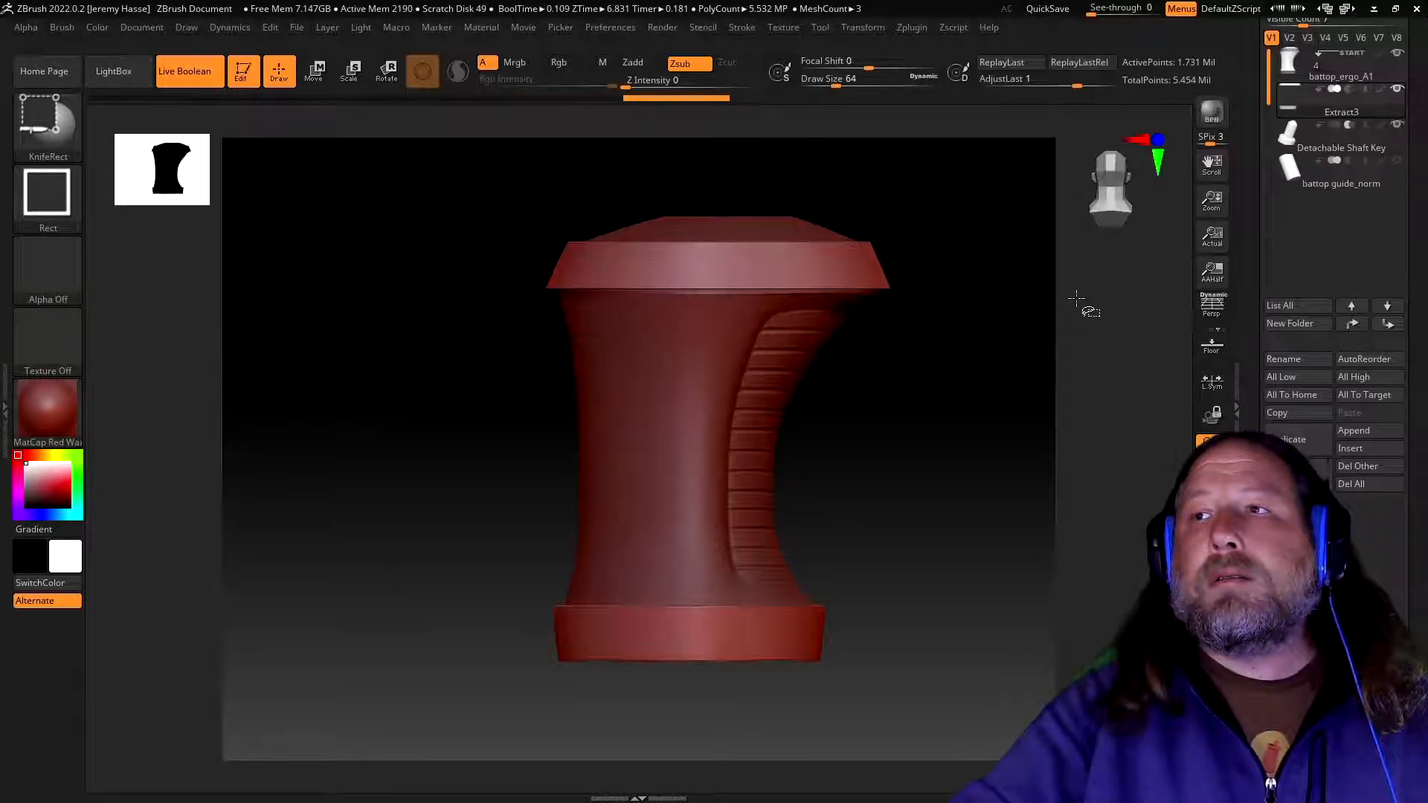
# - Trim the upper and lower edges of the extracted base band straight with the KnifeRect brush
pyautogui.moveTo(1013, 309)
pyautogui.mouseDown()
pyautogui.moveTo(982, 371)
pyautogui.moveTo(1006, 328)
pyautogui.mouseUp()
pyautogui.moveTo(879, 465); pyautogui.dragTo(941, 399)
pyautogui.hotkey('ctrl', 'shift')
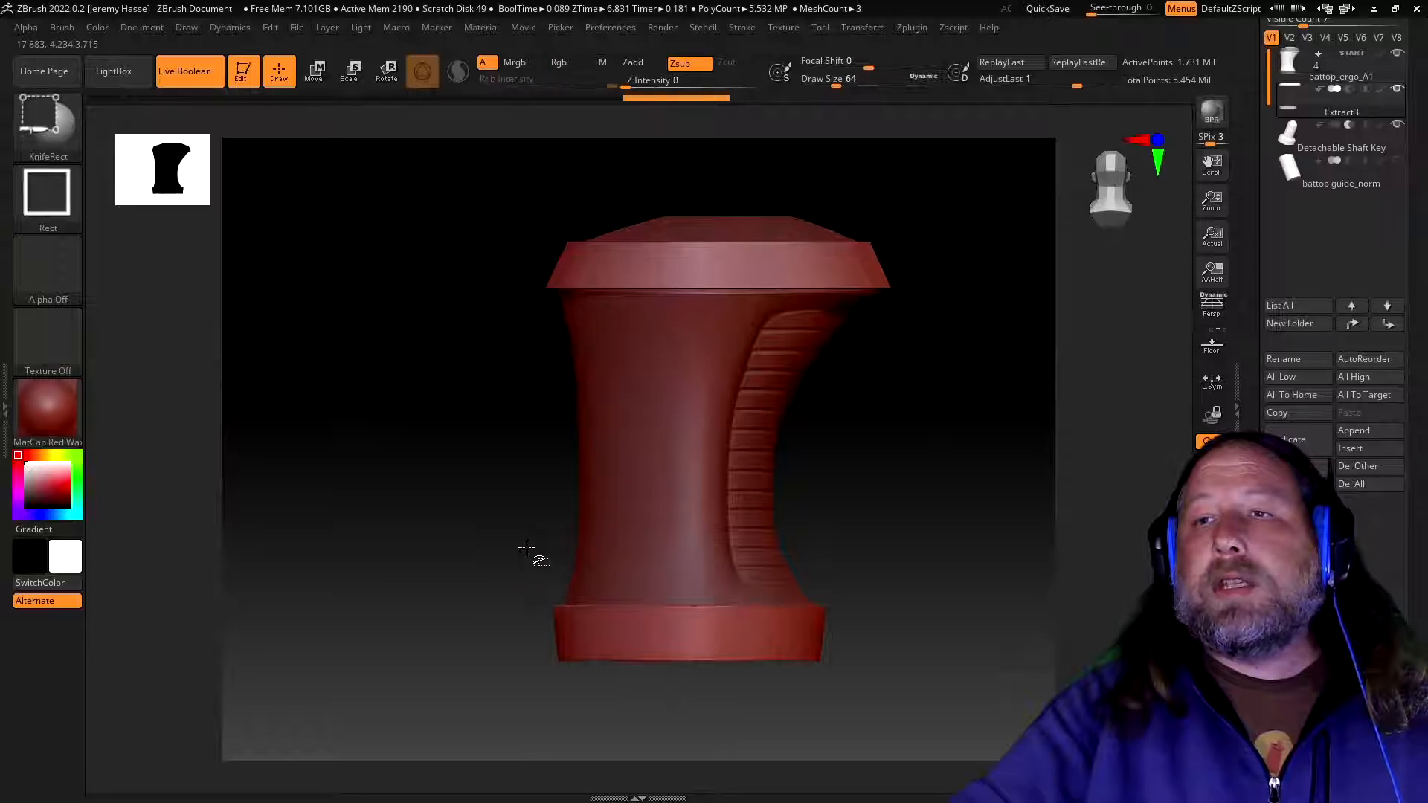
pyautogui.keyDown('ctrl'); pyautogui.keyDown('shift'); pyautogui.moveTo(526, 563); pyautogui.dragTo(918, 609); pyautogui.keyUp('shift'); pyautogui.keyUp('ctrl')
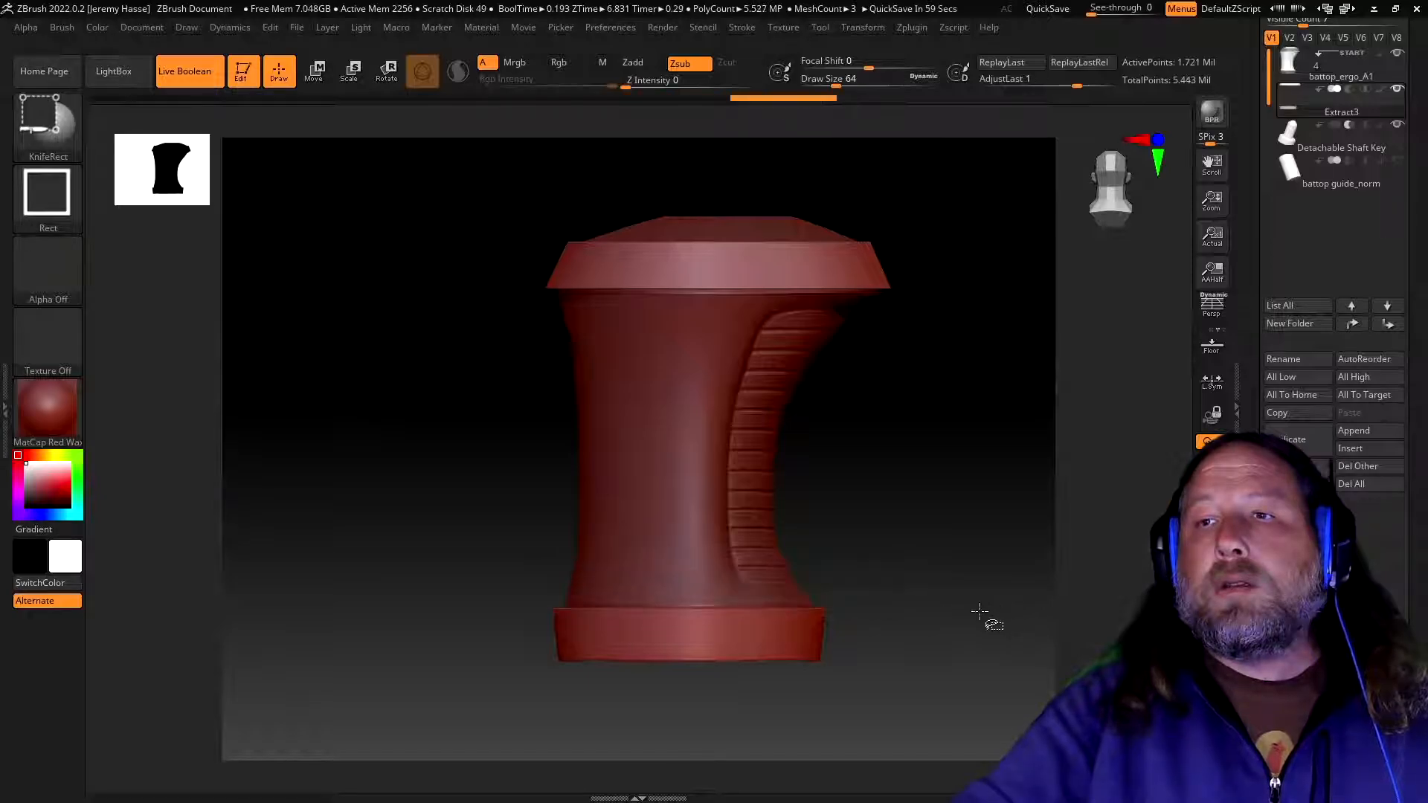
pyautogui.keyDown('ctrl'); pyautogui.keyDown('shift'); pyautogui.moveTo(539, 704); pyautogui.dragTo(880, 652); pyautogui.keyUp('shift'); pyautogui.keyUp('ctrl')
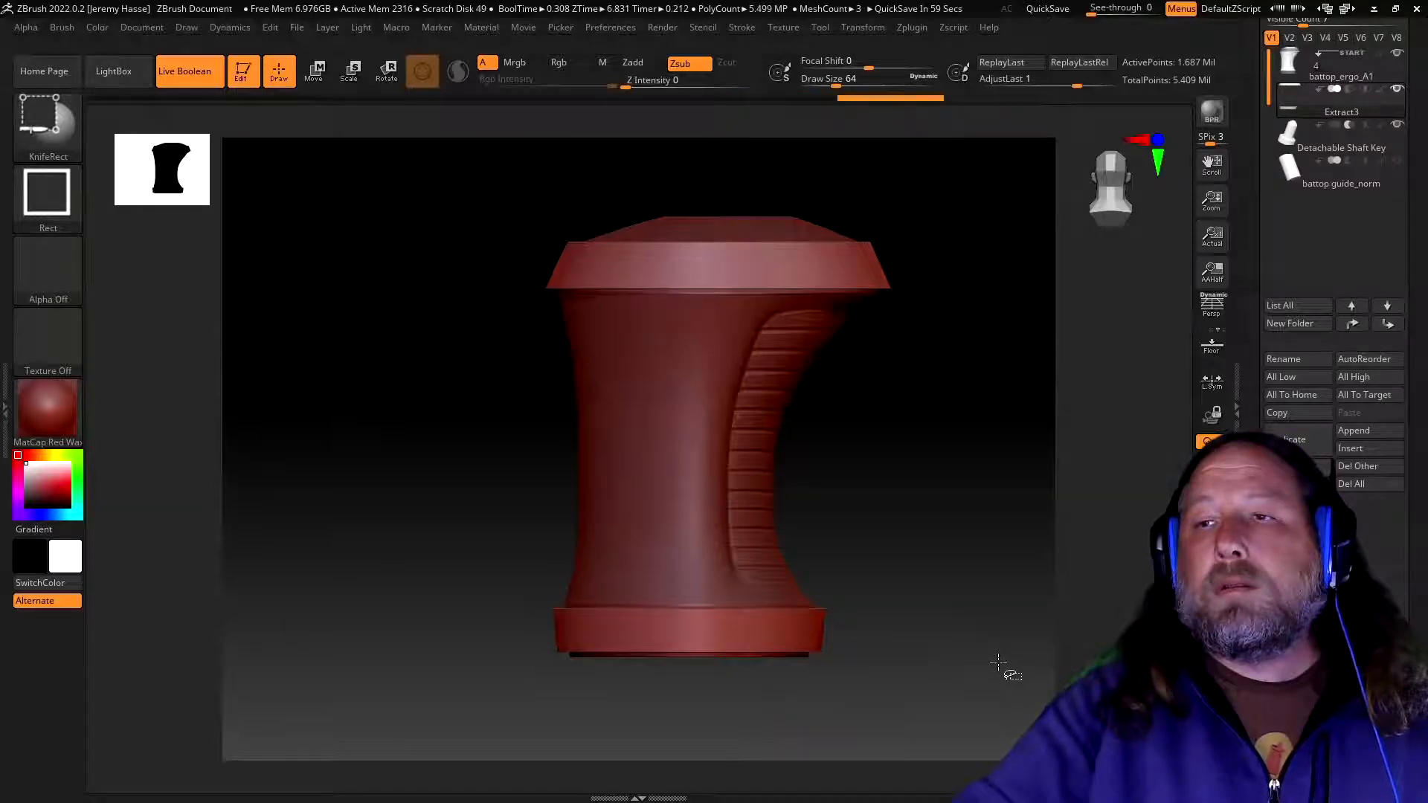
# - Mask the rim shell, centre the gizmo on the base band and scale the band vertically by about 1.17
pyautogui.click(321, 70)
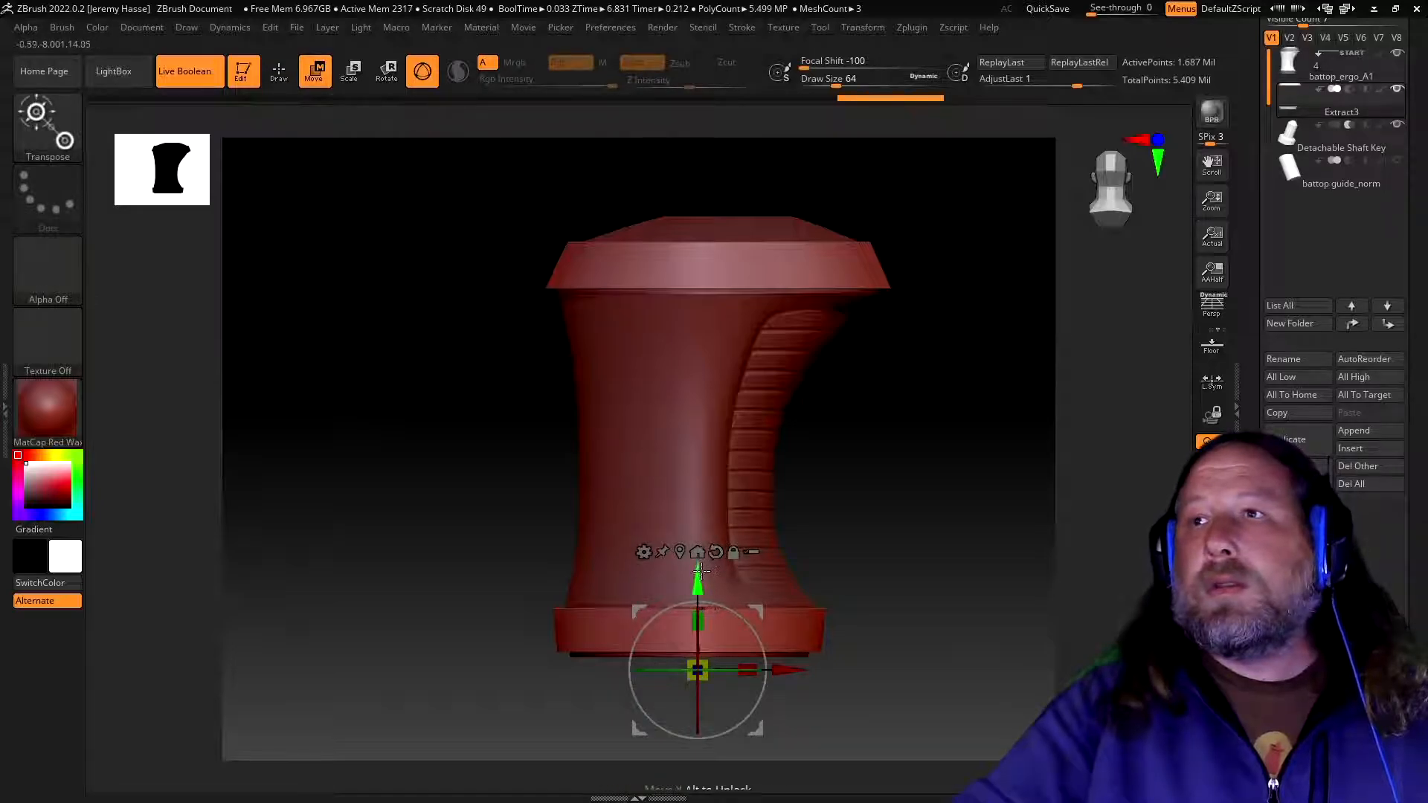
pyautogui.moveTo(488, 192)
pyautogui.keyDown('ctrl'); pyautogui.mouseDown()
pyautogui.moveTo(740, 325)
pyautogui.moveTo(991, 376)
pyautogui.mouseUp(); pyautogui.keyUp('ctrl')
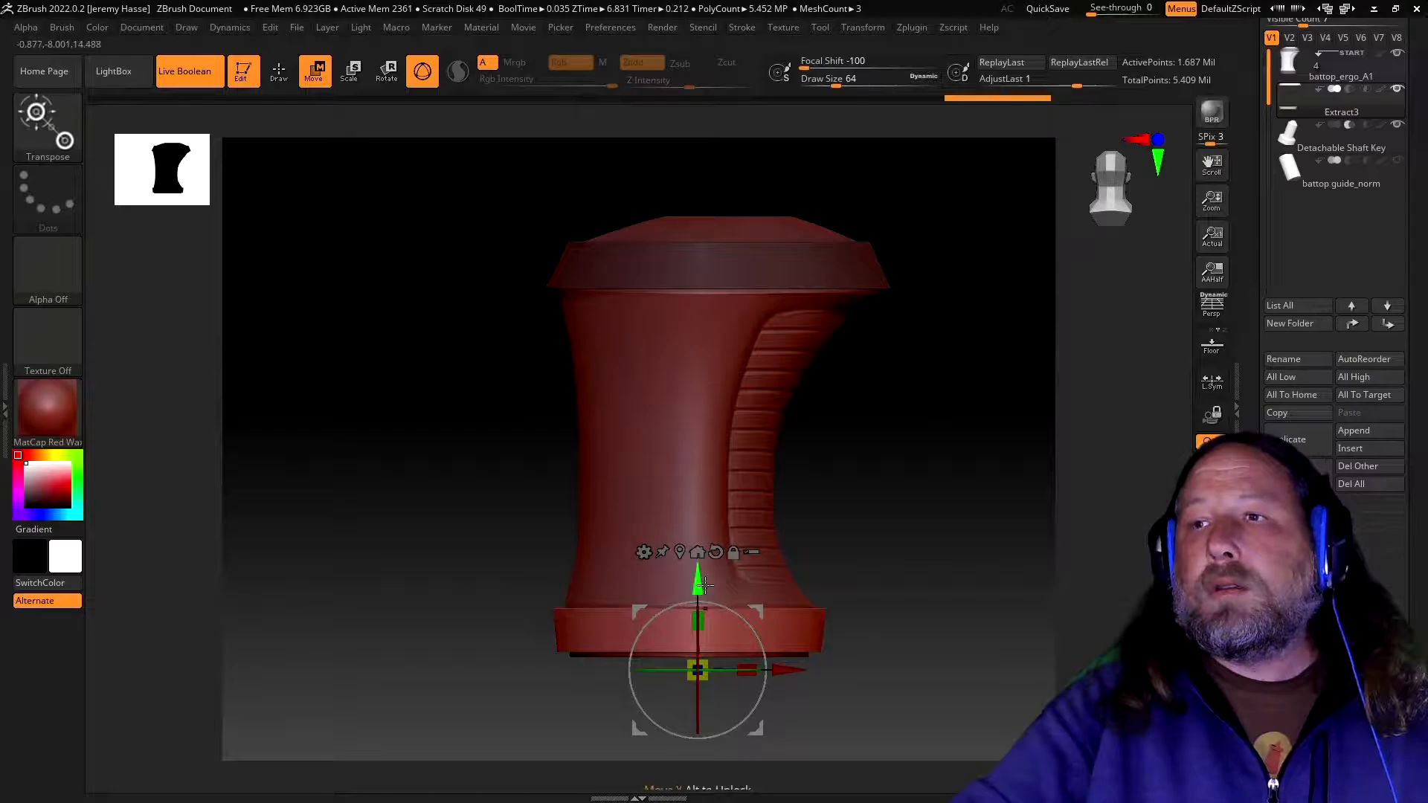
pyautogui.moveTo(700, 588); pyautogui.dragTo(703, 593)
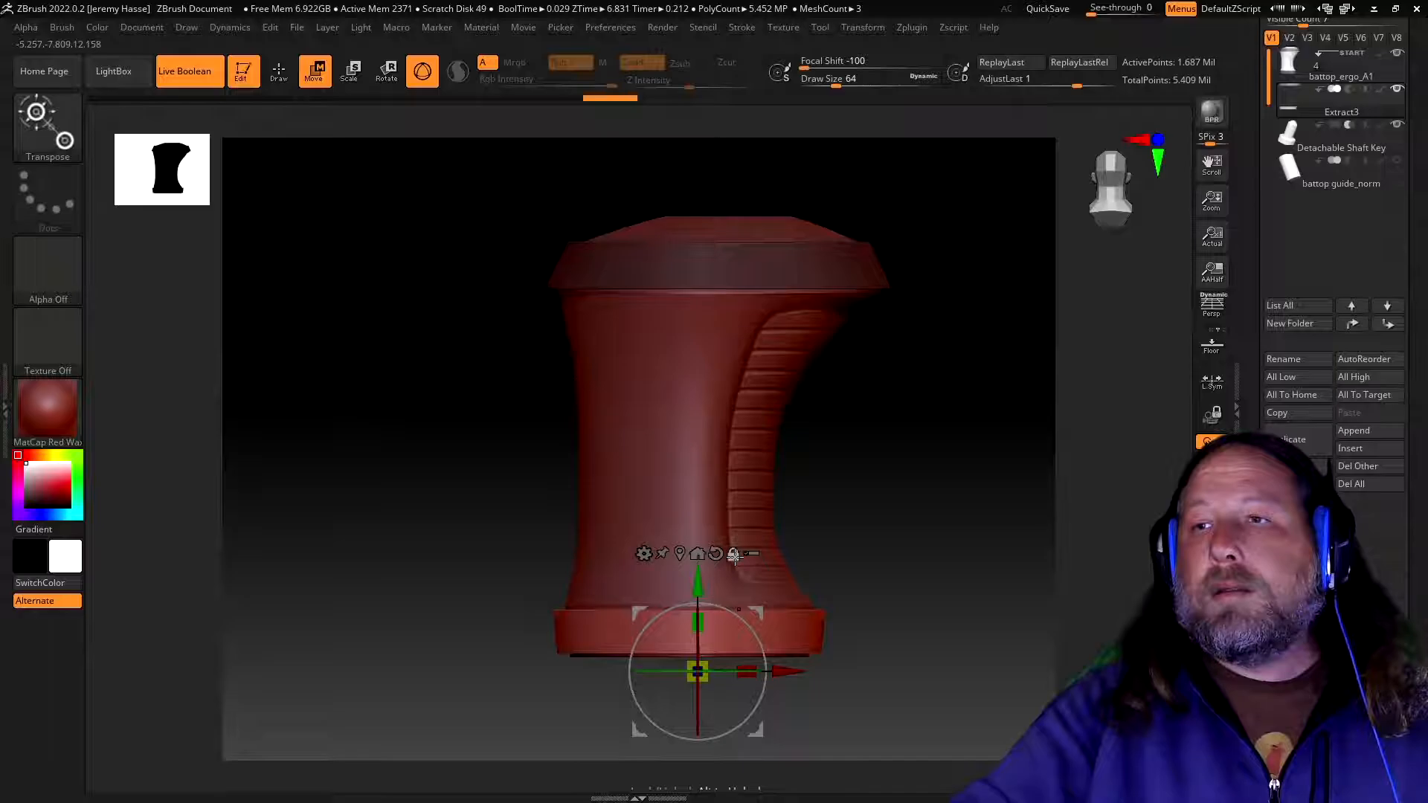
pyautogui.moveTo(697, 591); pyautogui.dragTo(699, 552)
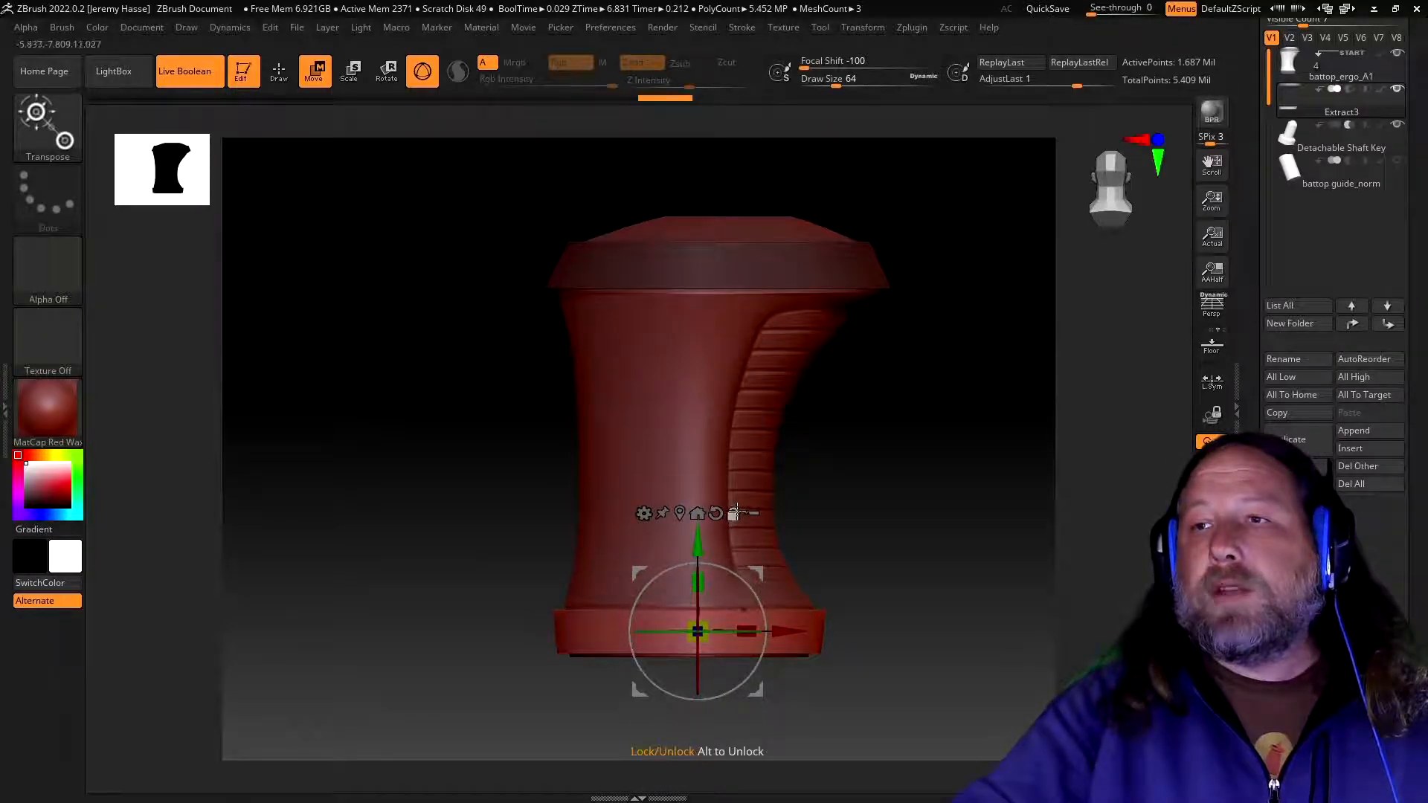
pyautogui.moveTo(696, 574); pyautogui.dragTo(696, 552)
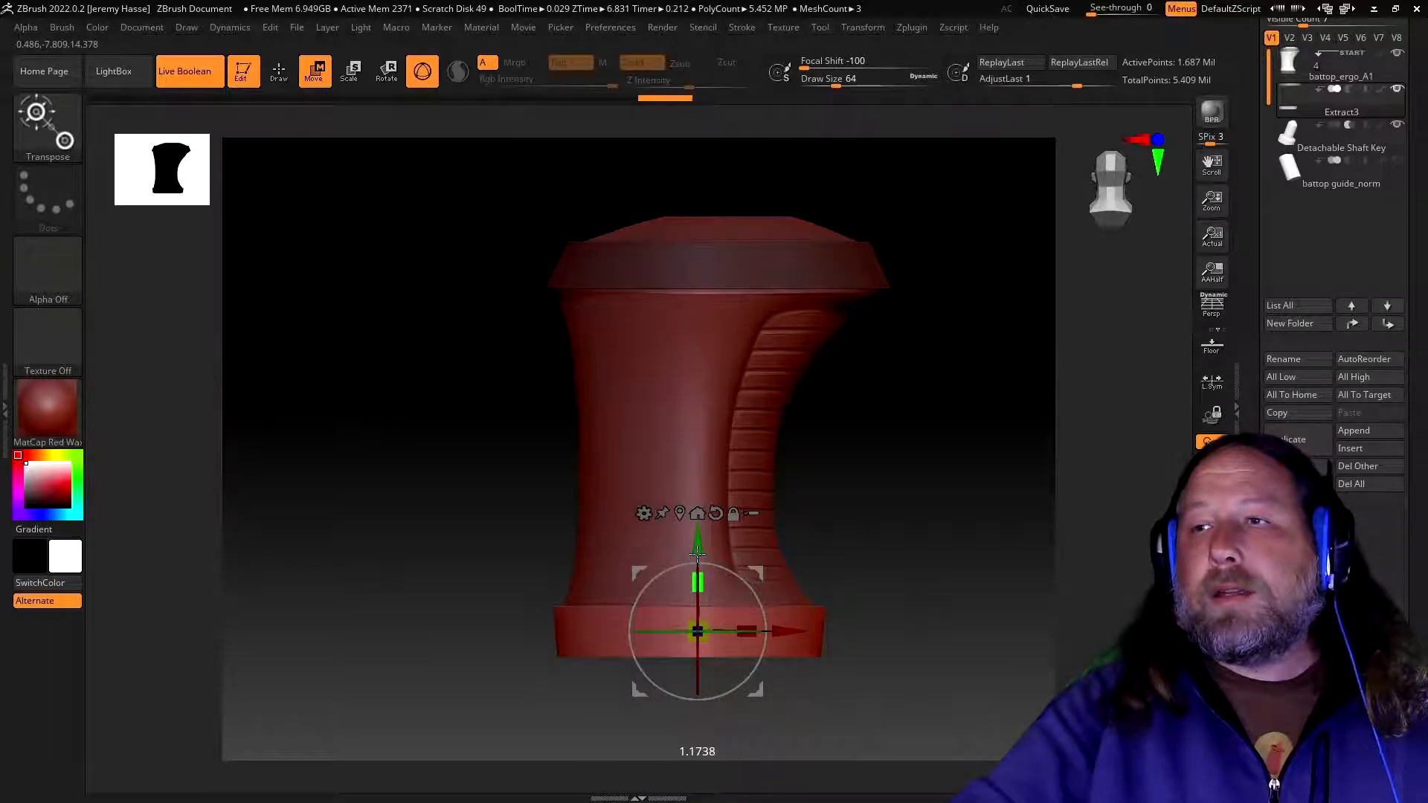
pyautogui.moveTo(695, 549); pyautogui.dragTo(696, 548)
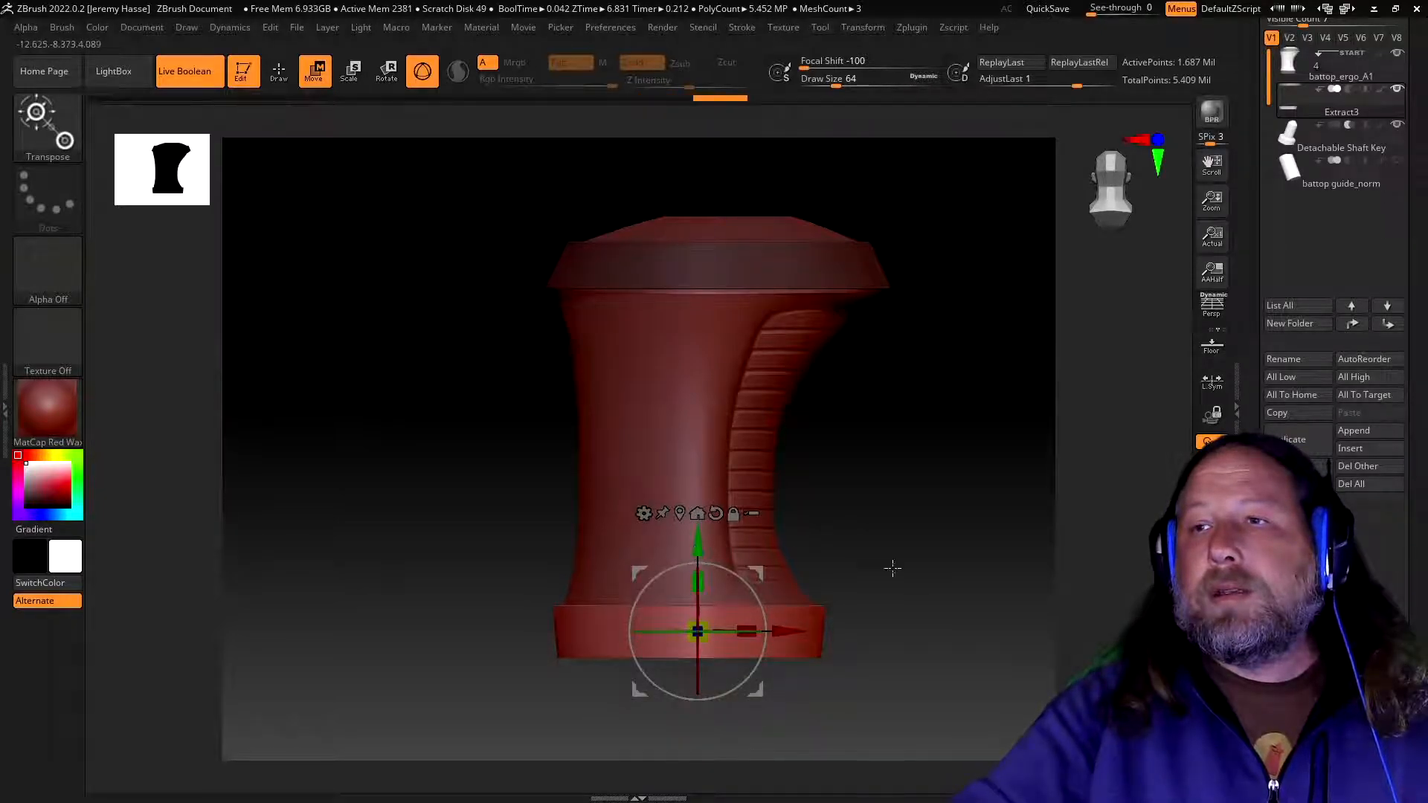
pyautogui.moveTo(936, 651); pyautogui.dragTo(942, 608)
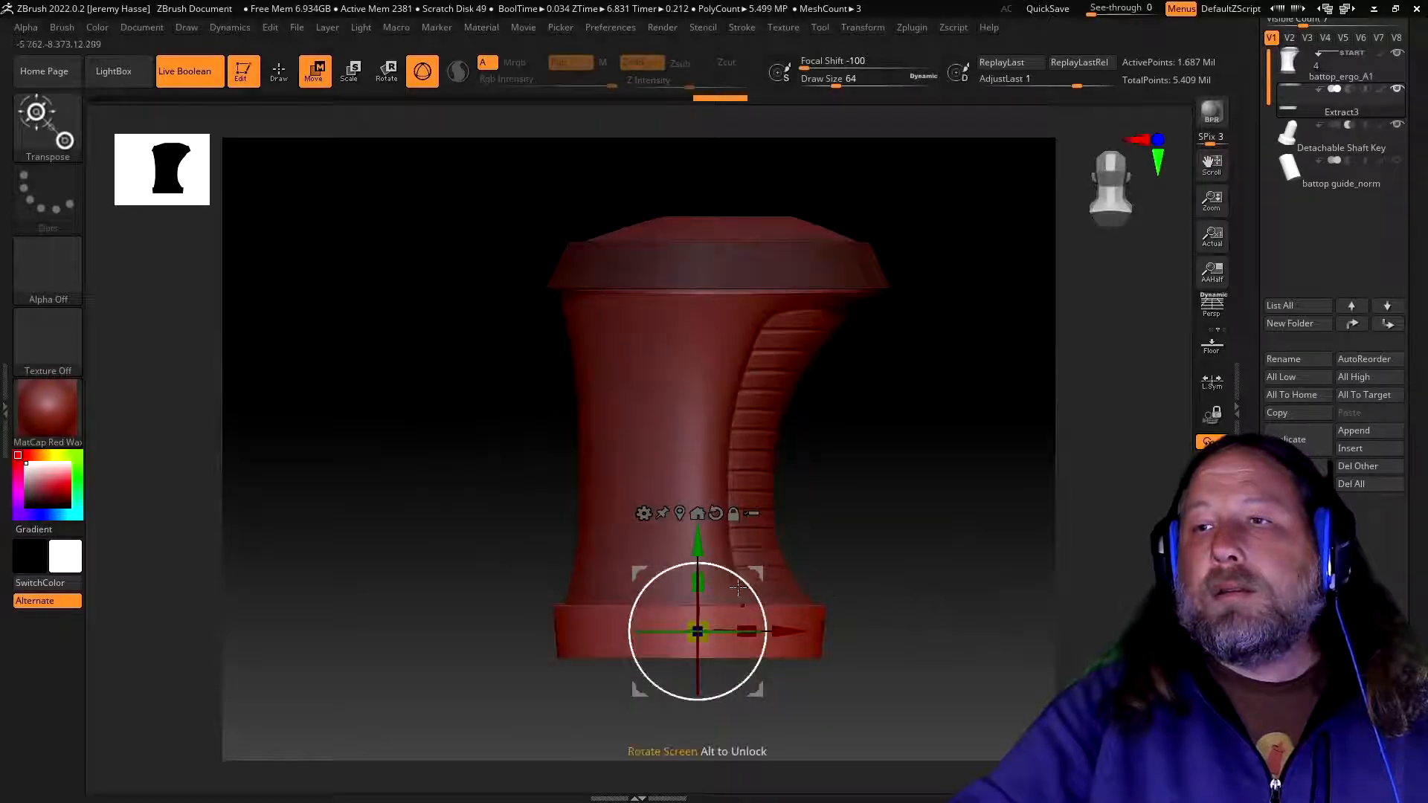
pyautogui.moveTo(704, 580); pyautogui.dragTo(705, 579)
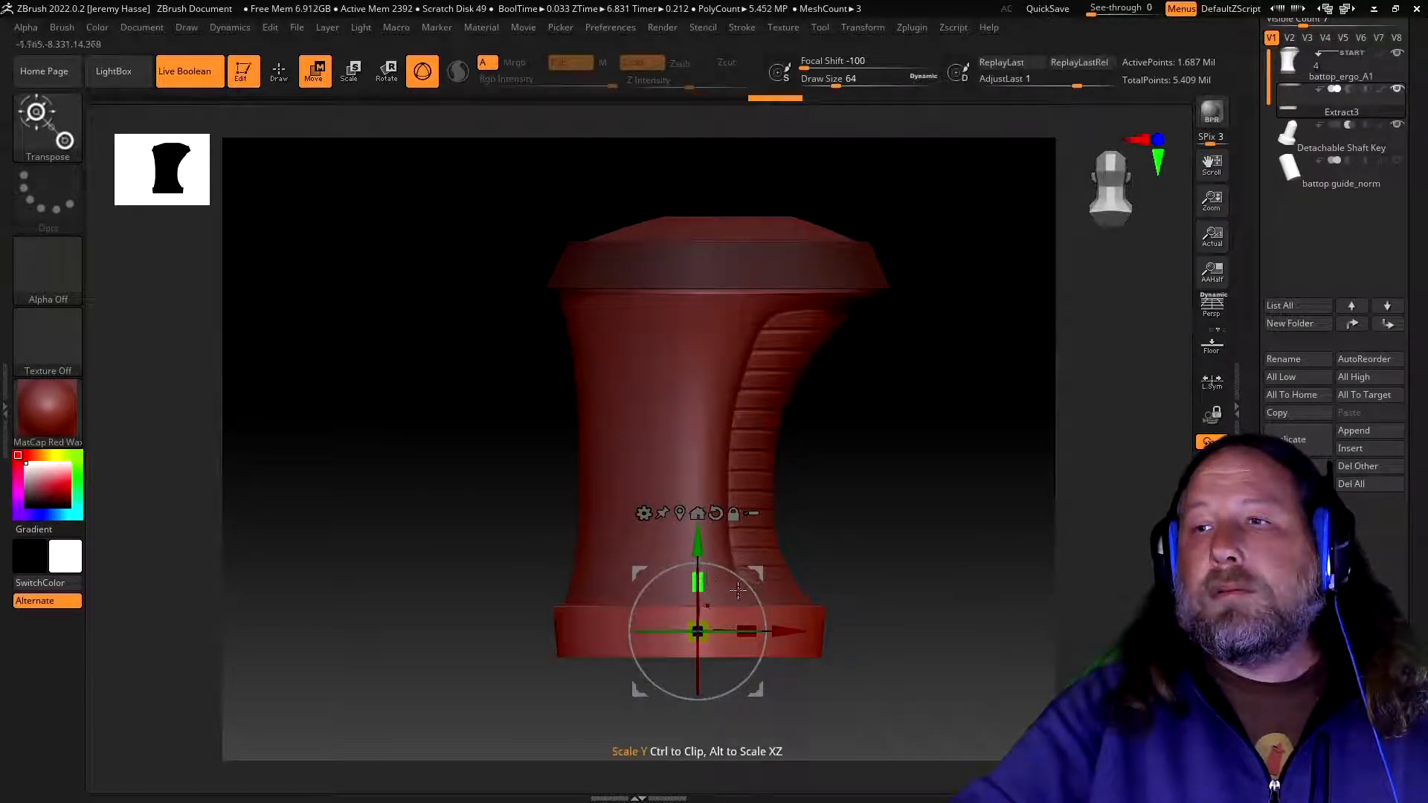
pyautogui.moveTo(914, 608); pyautogui.dragTo(938, 648)
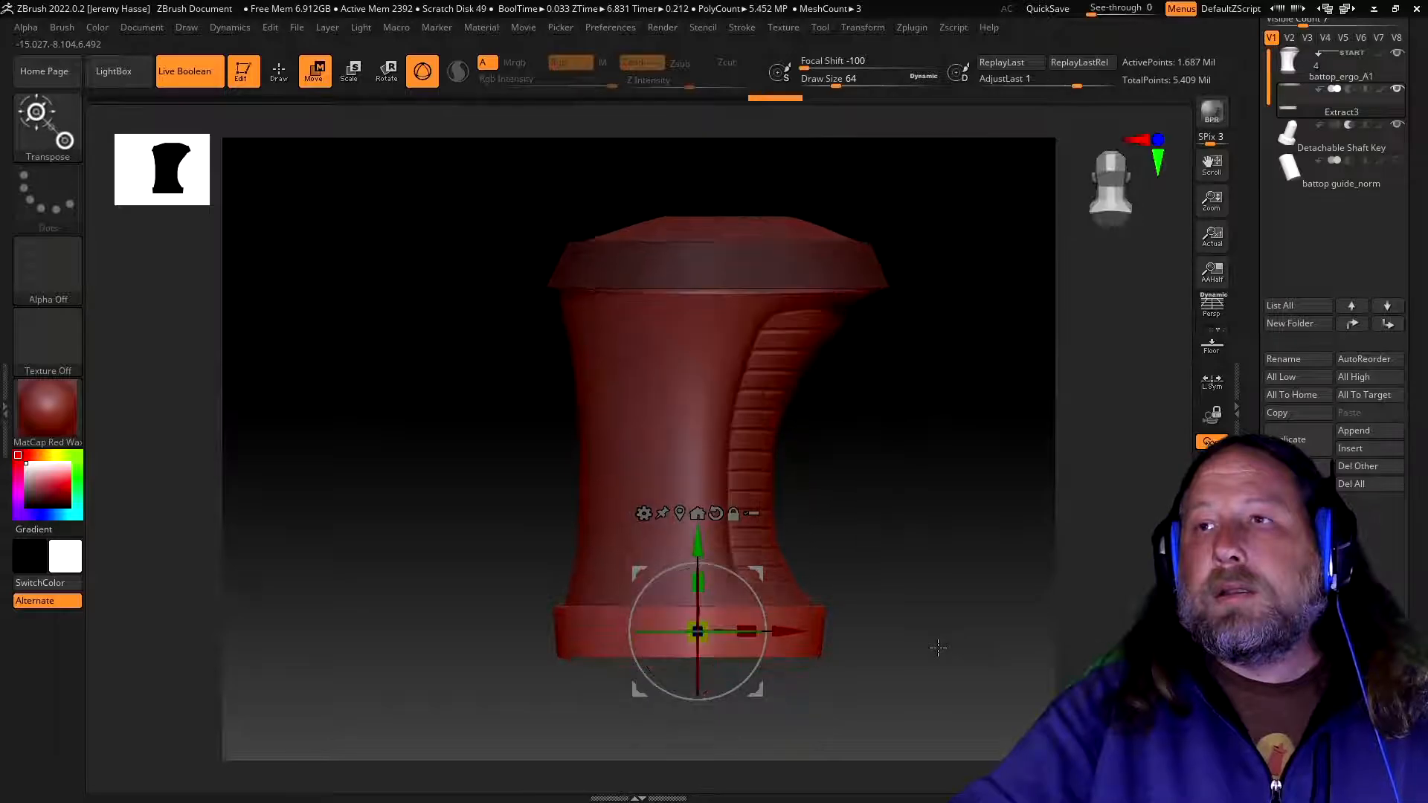
# - Invert the mask, centre the gizmo on the rim shell and extend the rim slightly downward
pyautogui.keyDown('ctrl'); pyautogui.moveTo(879, 548); pyautogui.dragTo(937, 625, button='right'); pyautogui.keyUp('ctrl')
pyautogui.moveTo(937, 626); pyautogui.dragTo(899, 514, button='right')
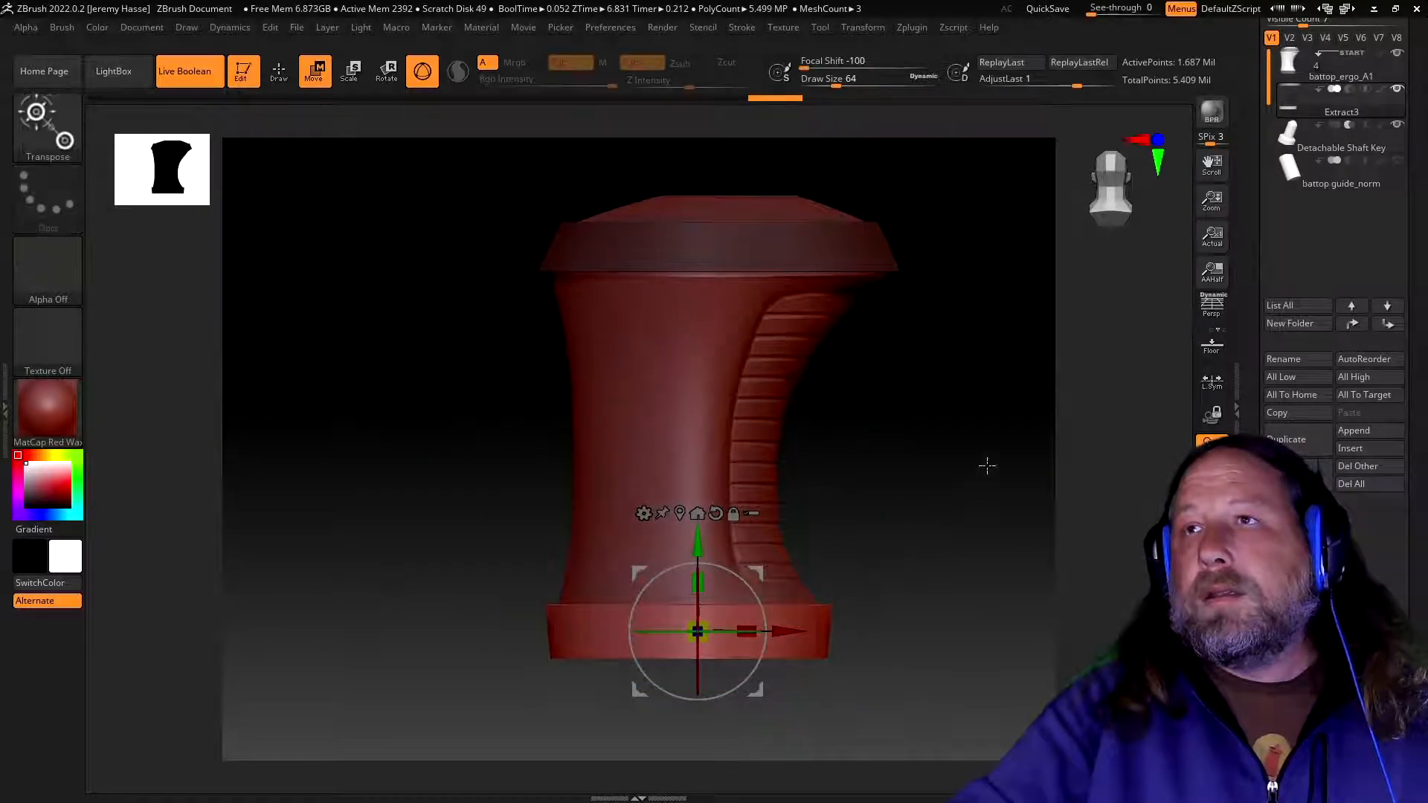
pyautogui.keyDown('ctrl'); pyautogui.click(949, 484); pyautogui.keyUp('ctrl')
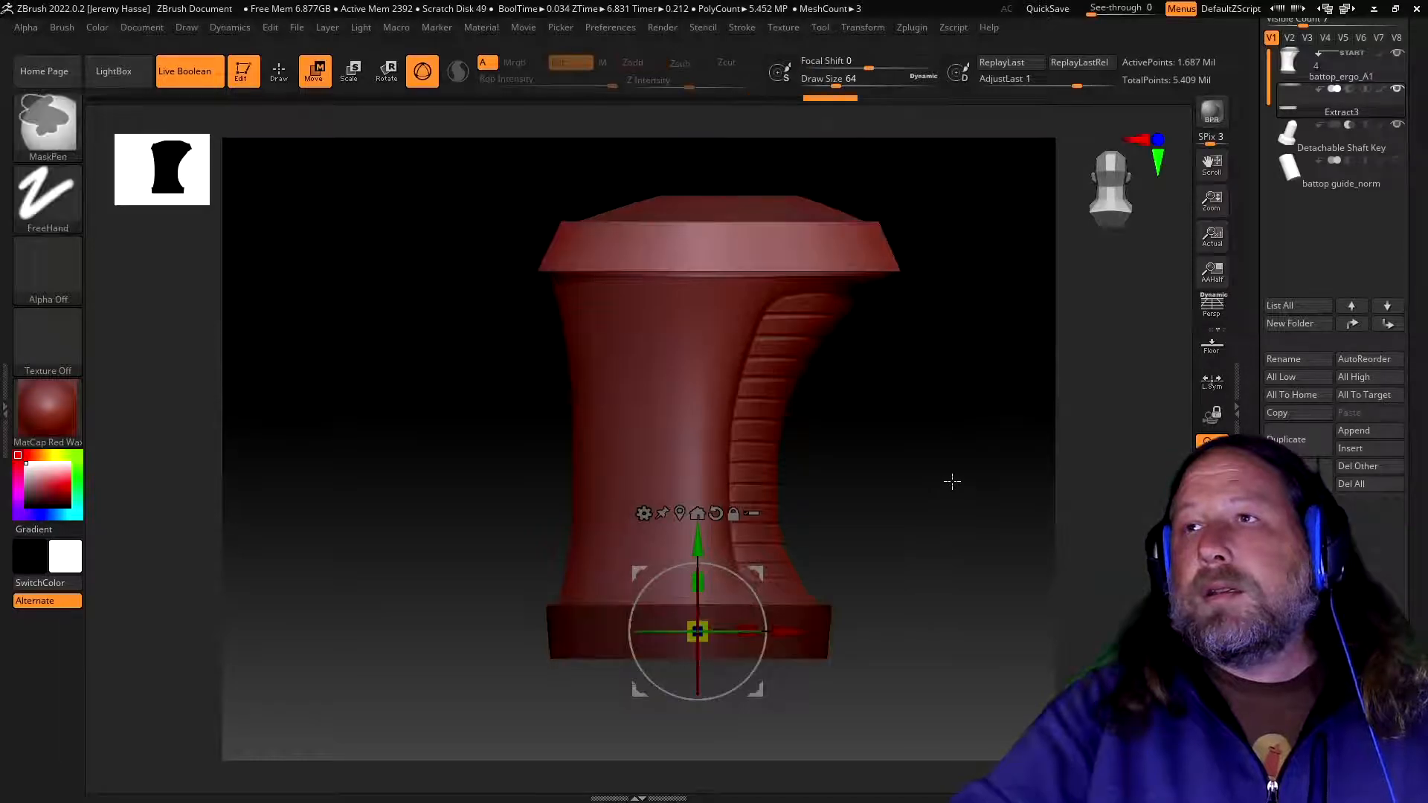
pyautogui.keyDown('alt'); pyautogui.moveTo(725, 529); pyautogui.dragTo(735, 157); pyautogui.keyUp('alt')
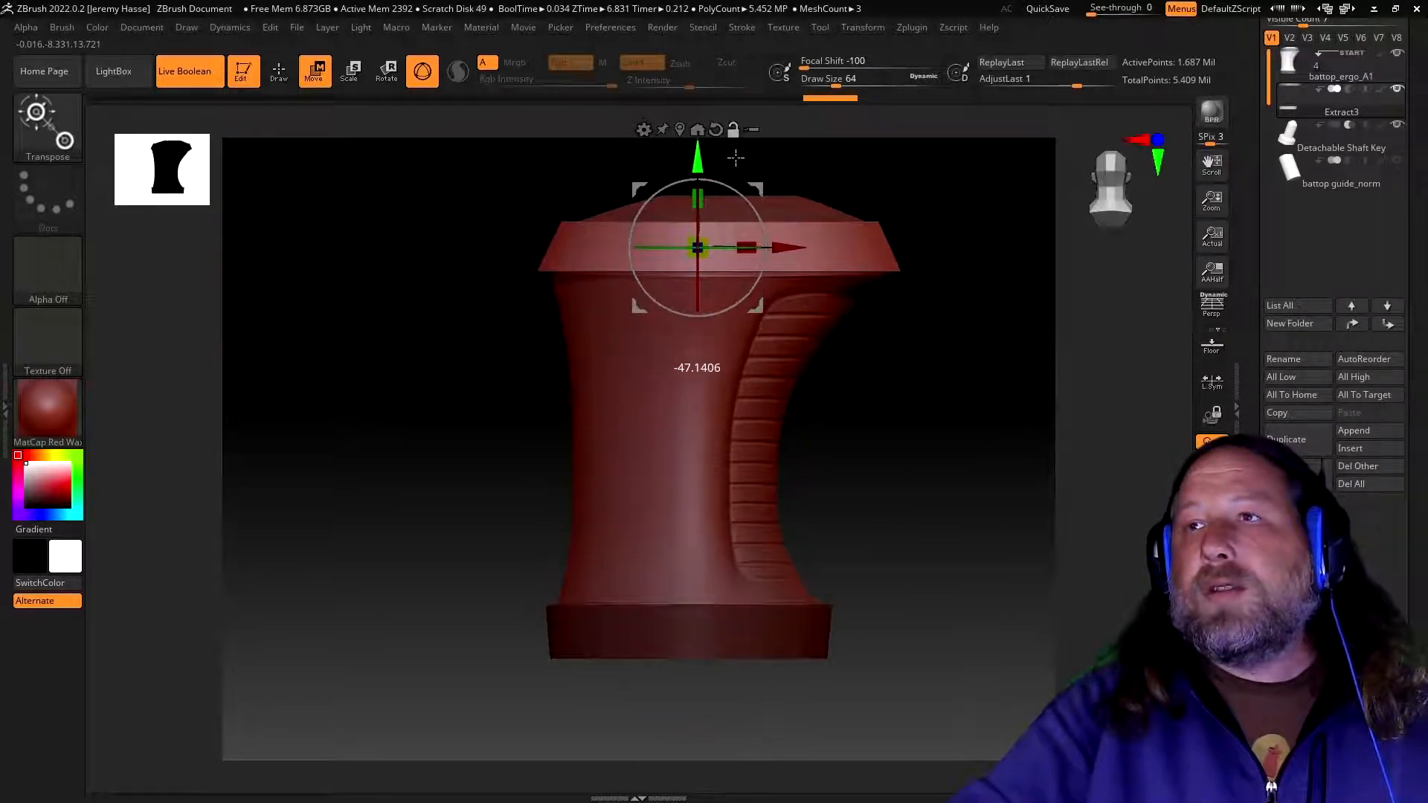
pyautogui.click(697, 154)
pyautogui.moveTo(696, 157)
pyautogui.mouseDown()
pyautogui.moveTo(688, 195)
pyautogui.moveTo(697, 159)
pyautogui.mouseUp()
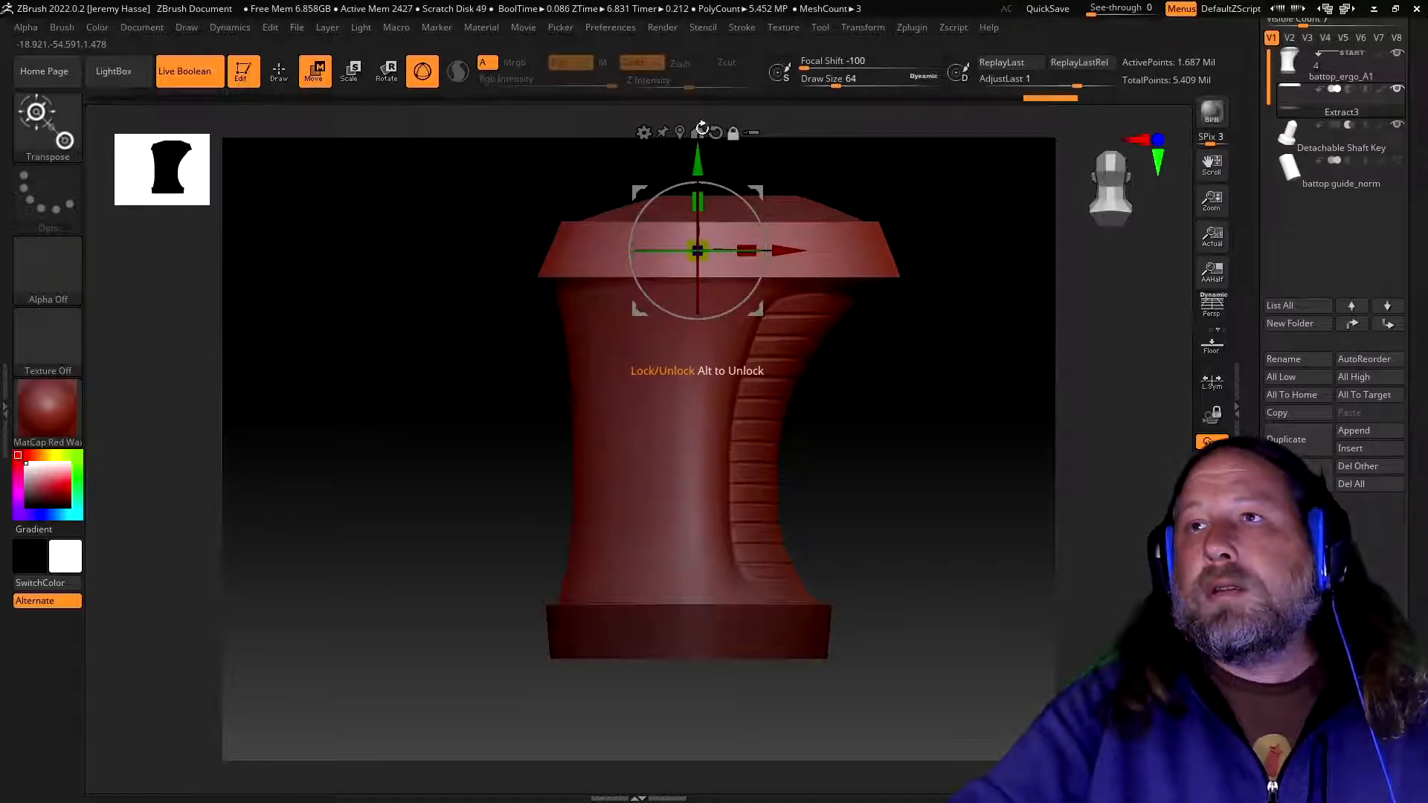
pyautogui.moveTo(389, 229)
pyautogui.mouseDown()
pyautogui.moveTo(405, 278)
pyautogui.moveTo(369, 341)
pyautogui.moveTo(325, 239)
pyautogui.moveTo(354, 205)
pyautogui.moveTo(481, 226)
pyautogui.moveTo(529, 179)
pyautogui.moveTo(550, 122)
pyautogui.moveTo(446, 114)
pyautogui.moveTo(417, 223)
pyautogui.moveTo(430, 274)
pyautogui.moveTo(510, 275)
pyautogui.moveTo(457, 274)
pyautogui.moveTo(404, 325)
pyautogui.moveTo(401, 357)
pyautogui.moveTo(416, 248)
pyautogui.moveTo(484, 258)
pyautogui.moveTo(526, 239)
pyautogui.moveTo(456, 255)
pyautogui.moveTo(408, 245)
pyautogui.moveTo(350, 399)
pyautogui.moveTo(412, 283)
pyautogui.mouseUp()
pyautogui.click(280, 71)
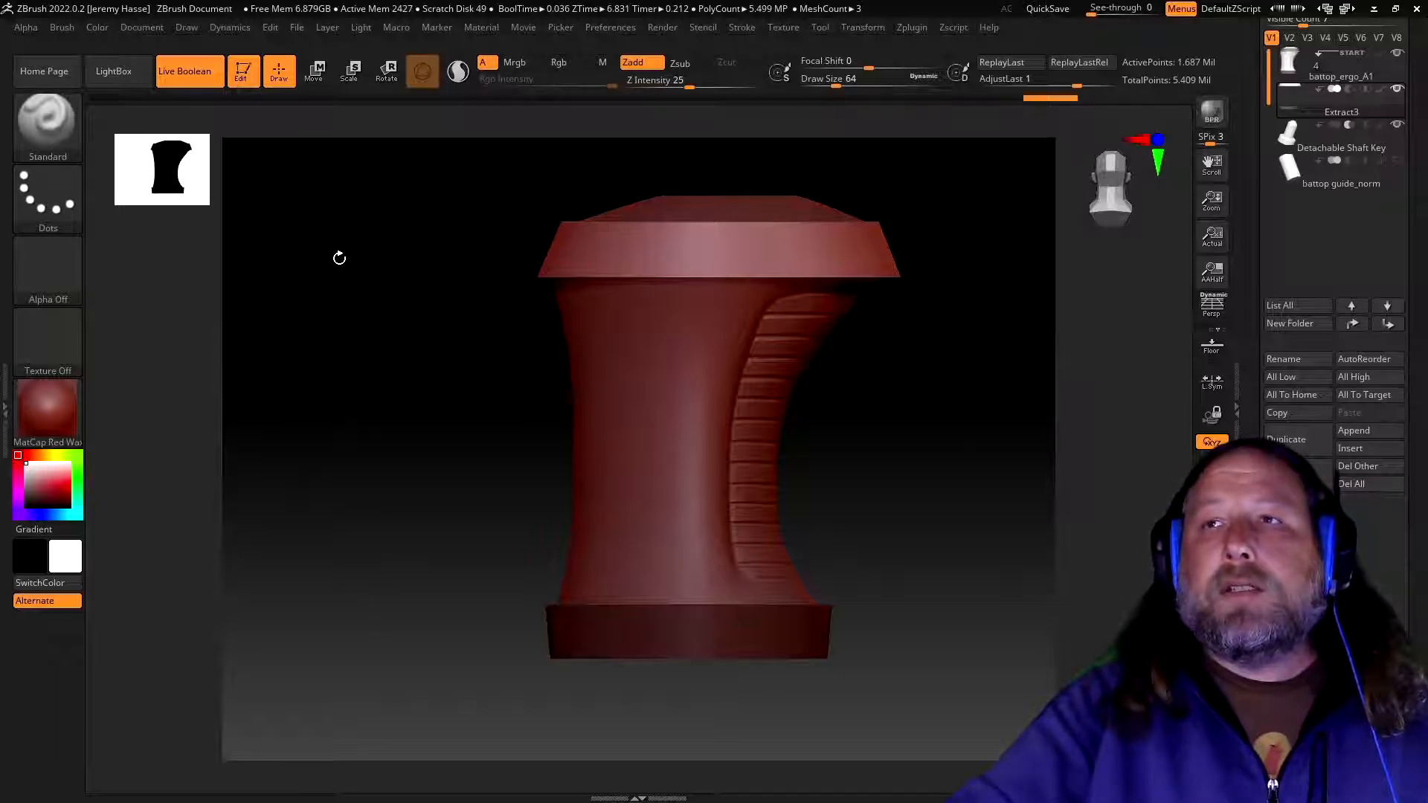
# - Clear the mask from the extracted shells and check their trimmed edges from several angles
pyautogui.press('ctrl')
pyautogui.moveTo(336, 257)
pyautogui.keyDown('ctrl'); pyautogui.mouseDown()
pyautogui.moveTo(459, 424)
pyautogui.moveTo(398, 462)
pyautogui.moveTo(470, 475)
pyautogui.moveTo(449, 389)
pyautogui.moveTo(417, 395)
pyautogui.moveTo(389, 455)
pyautogui.moveTo(400, 484)
pyautogui.moveTo(540, 437)
pyautogui.mouseUp(); pyautogui.keyUp('ctrl')
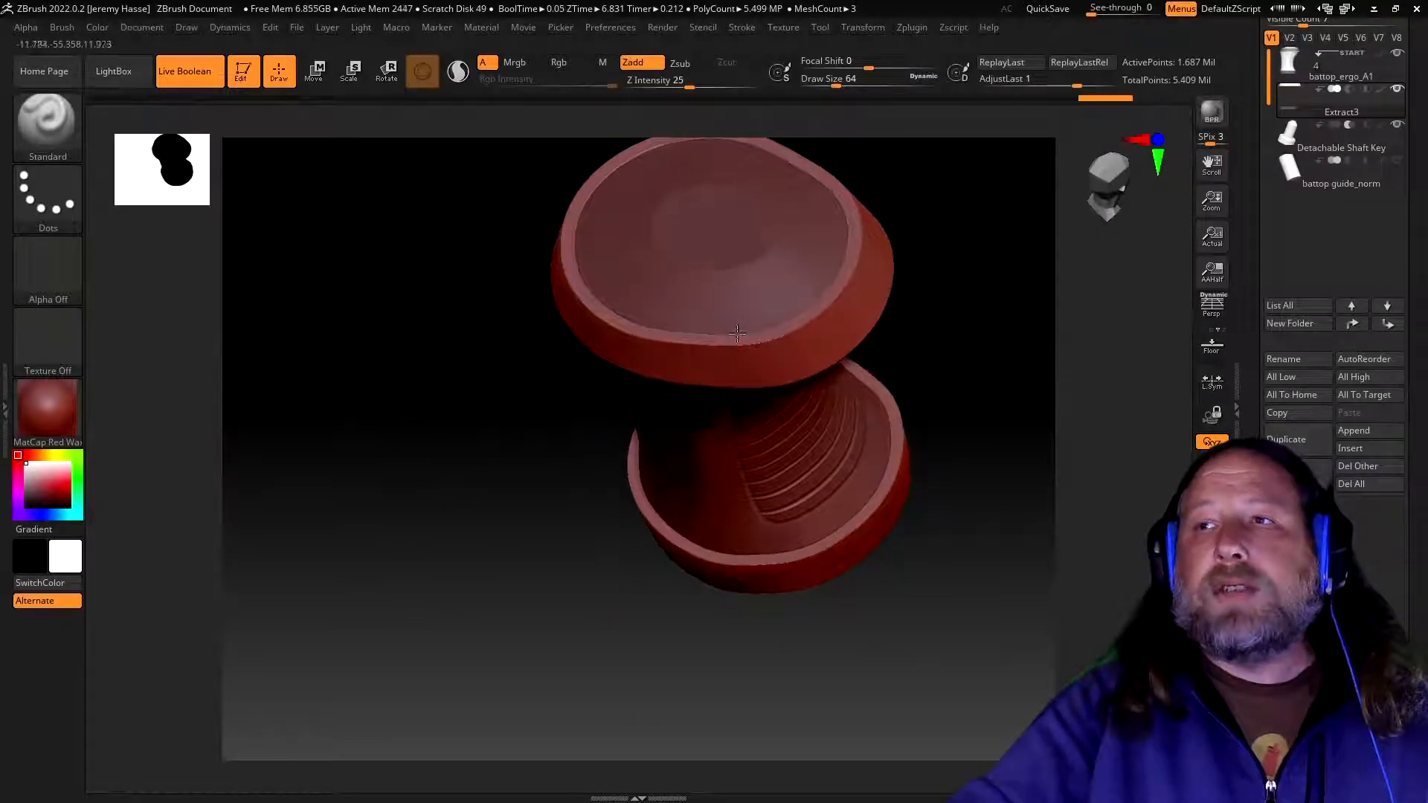
pyautogui.moveTo(984, 366); pyautogui.dragTo(997, 296)
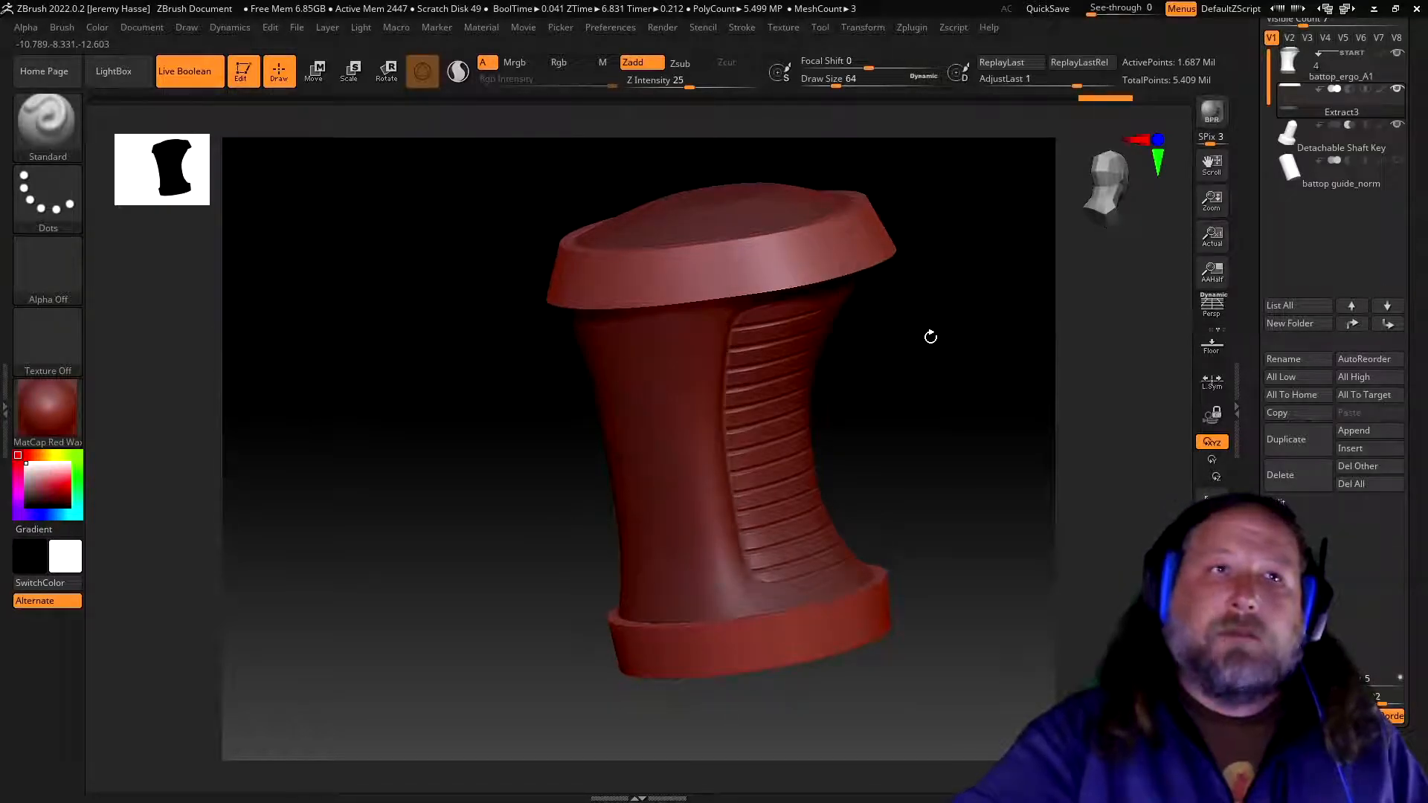
pyautogui.moveTo(966, 344); pyautogui.dragTo(895, 360)
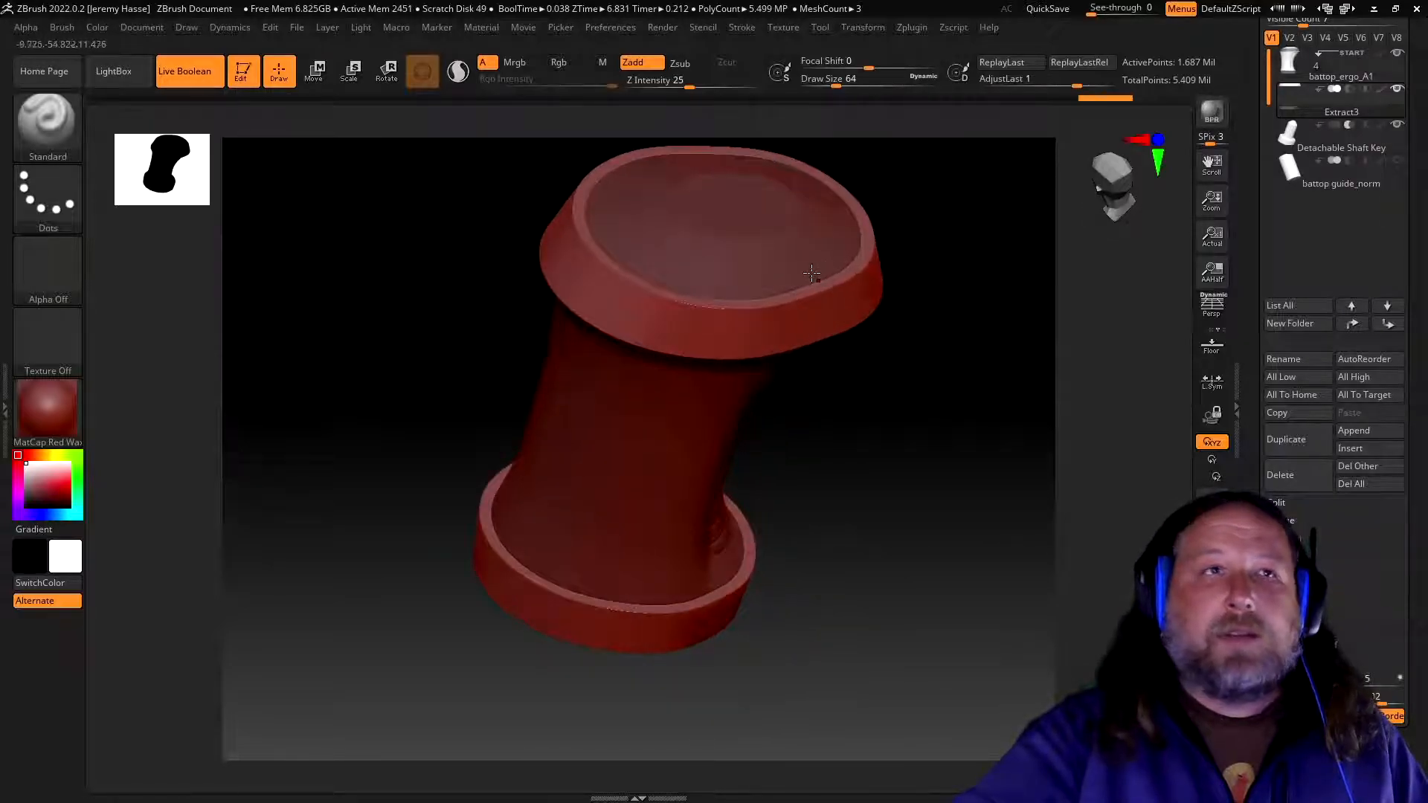
pyautogui.moveTo(914, 439); pyautogui.dragTo(908, 406)
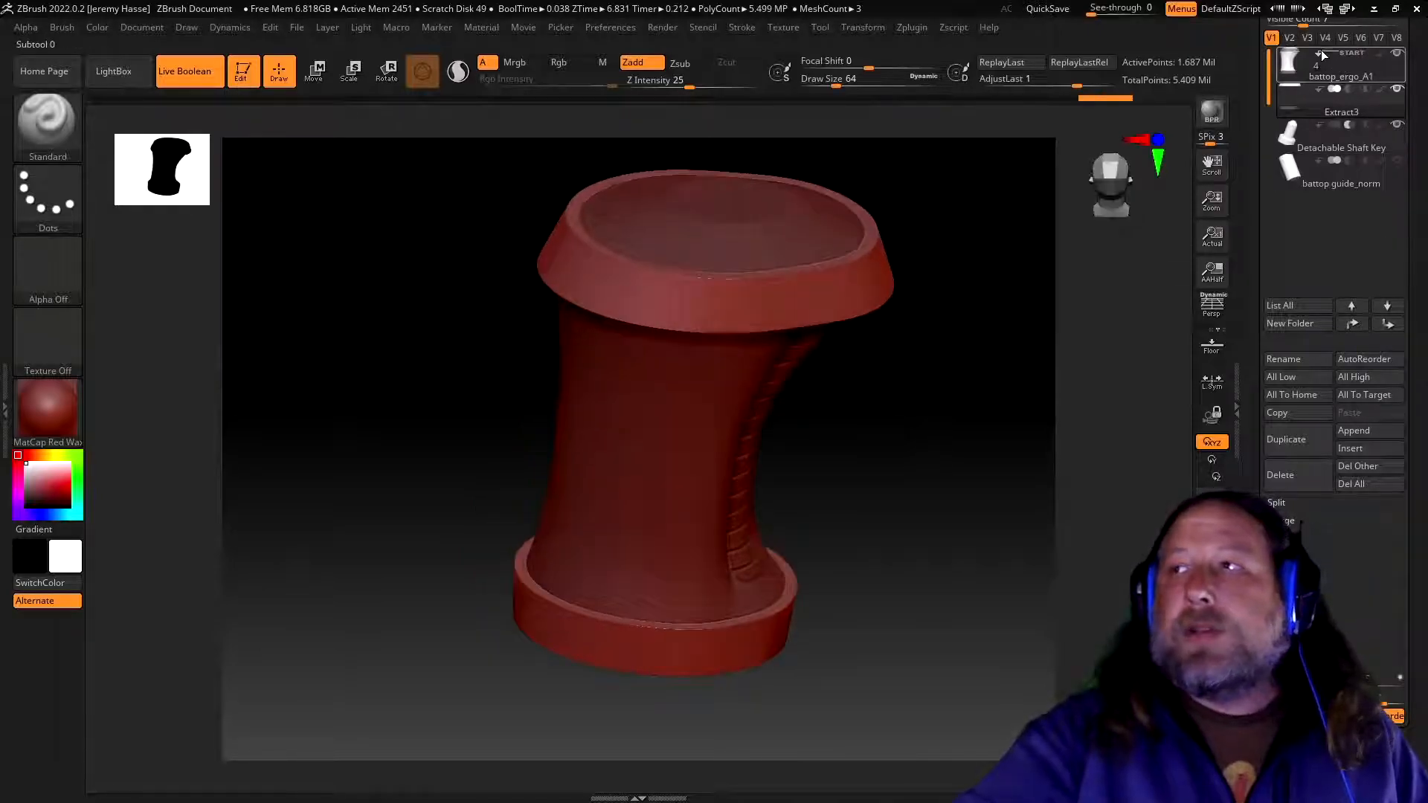
# - Smooth the extracted rim and base band shells with a Polish deformation of 59
pyautogui.moveTo(1292, 658); pyautogui.dragTo(1293, 234)
pyautogui.click(1290, 483)
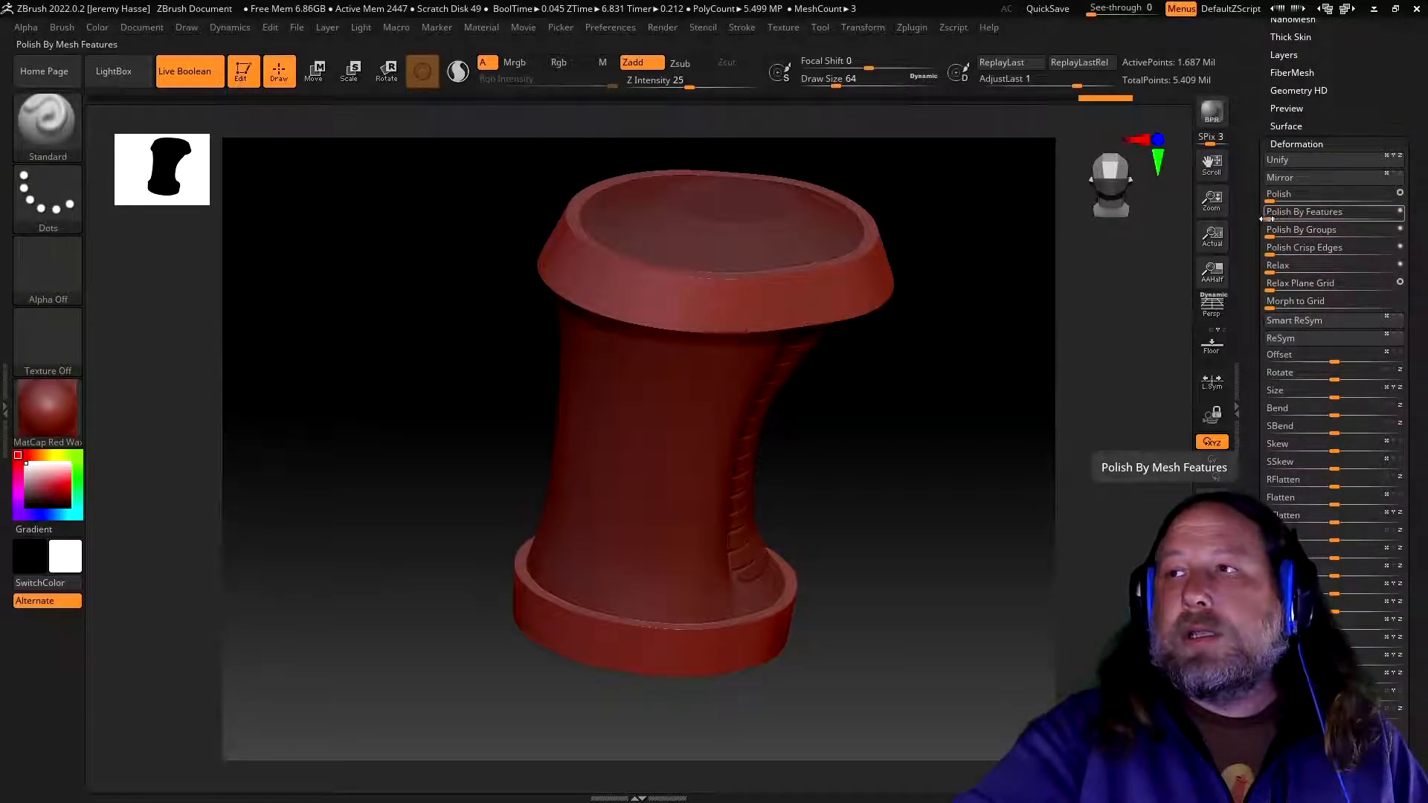
pyautogui.moveTo(1269, 200); pyautogui.dragTo(1348, 195)
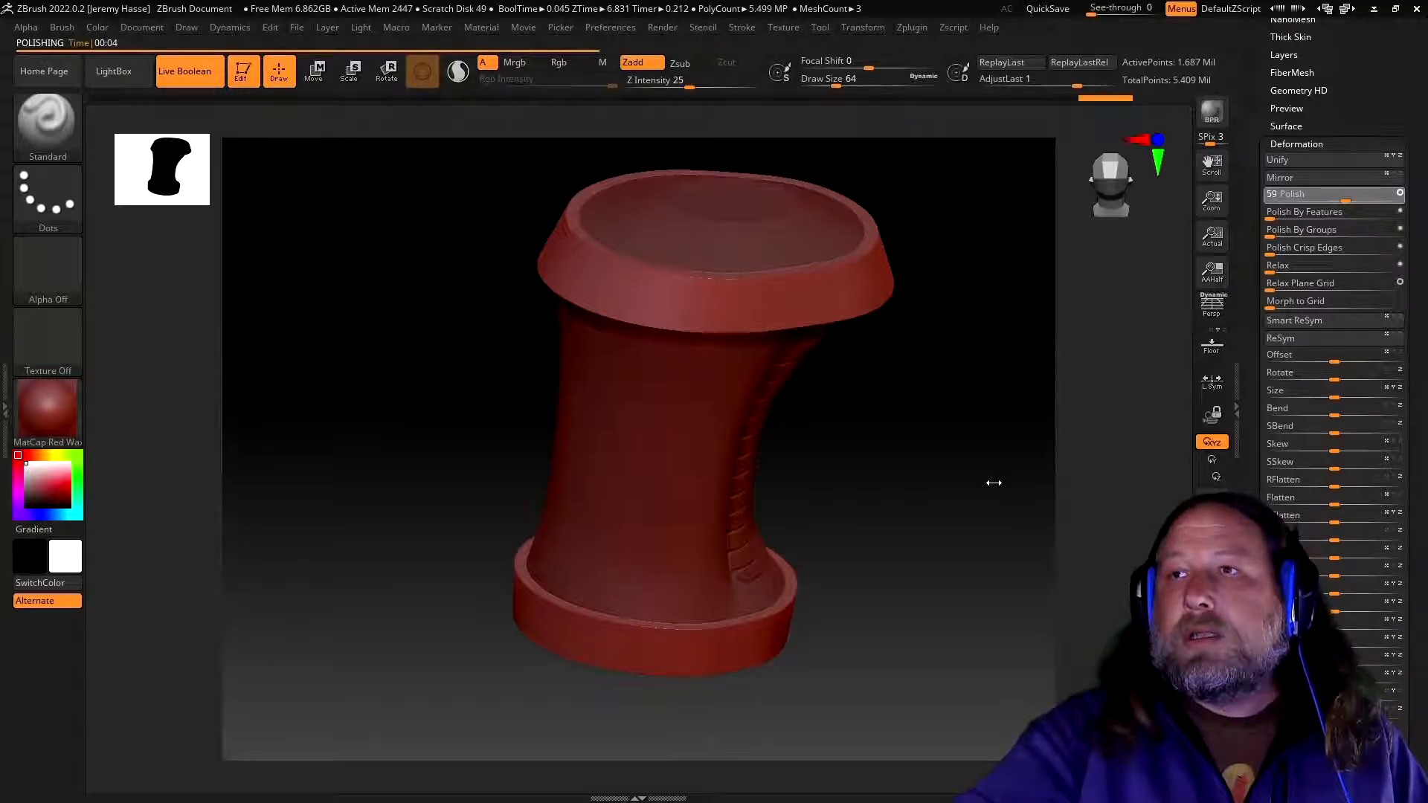
# - Inspect the polished shells, and remesh the rim and base band with the gizmo's Remesh By ZRemesher deformer using its target polygon count
pyautogui.moveTo(977, 508); pyautogui.dragTo(959, 469)
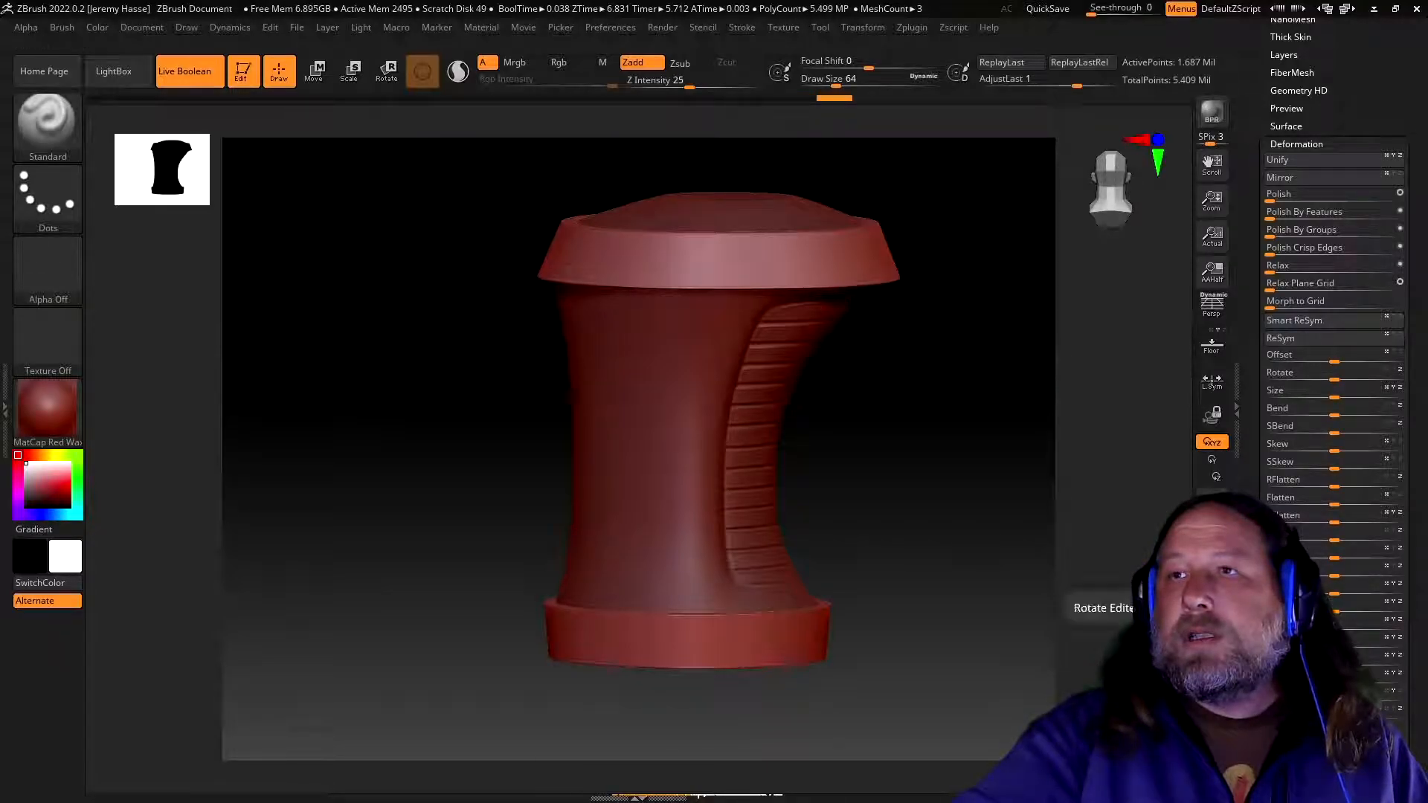
pyautogui.moveTo(961, 515)
pyautogui.mouseDown()
pyautogui.moveTo(952, 595)
pyautogui.moveTo(992, 580)
pyautogui.moveTo(883, 523)
pyautogui.moveTo(573, 539)
pyautogui.moveTo(590, 546)
pyautogui.moveTo(574, 513)
pyautogui.mouseUp()
pyautogui.keyDown('ctrl'); pyautogui.moveTo(533, 322); pyautogui.dragTo(535, 423, button='right'); pyautogui.keyUp('ctrl')
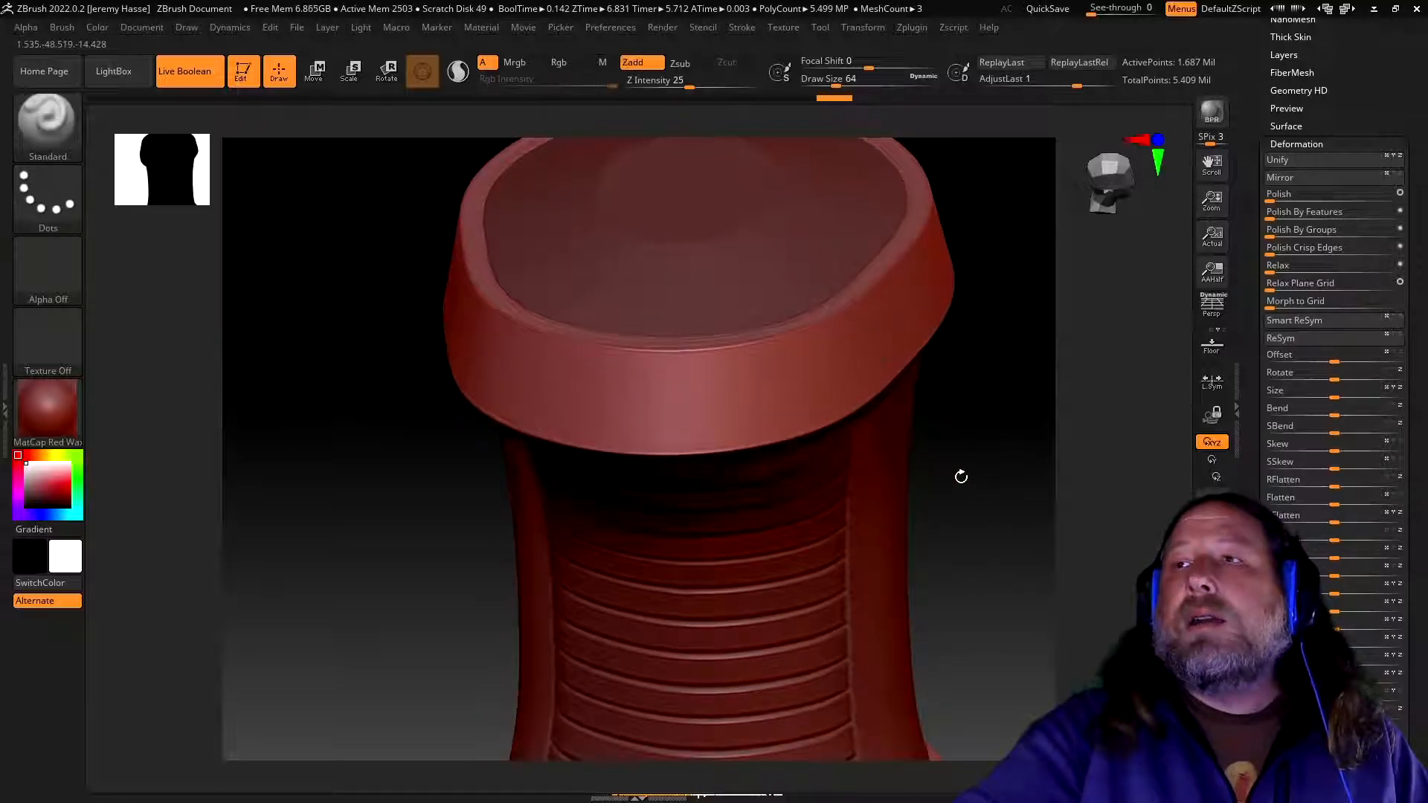
pyautogui.moveTo(1005, 457); pyautogui.dragTo(849, 564)
pyautogui.moveTo(849, 564); pyautogui.dragTo(985, 496, button='right')
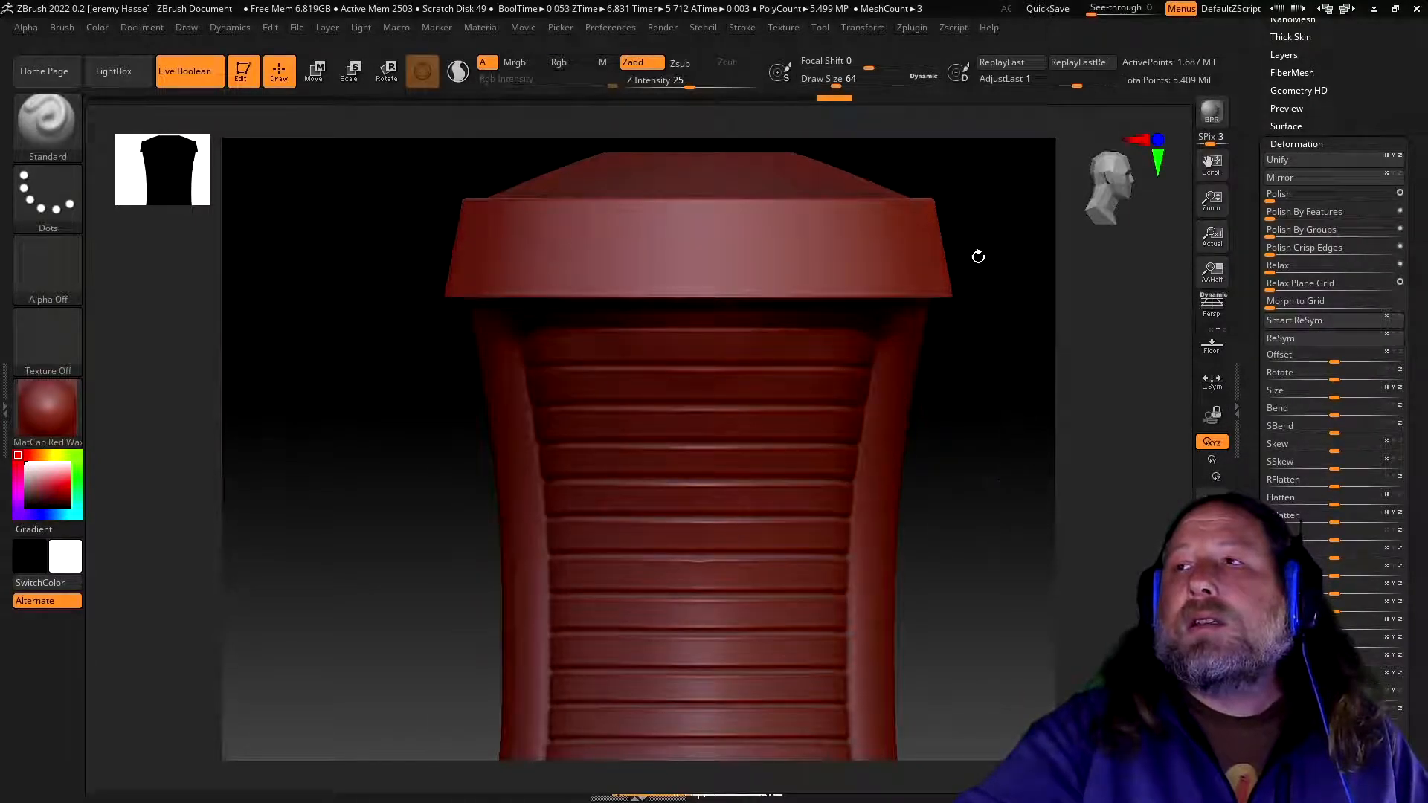
pyautogui.press('w')
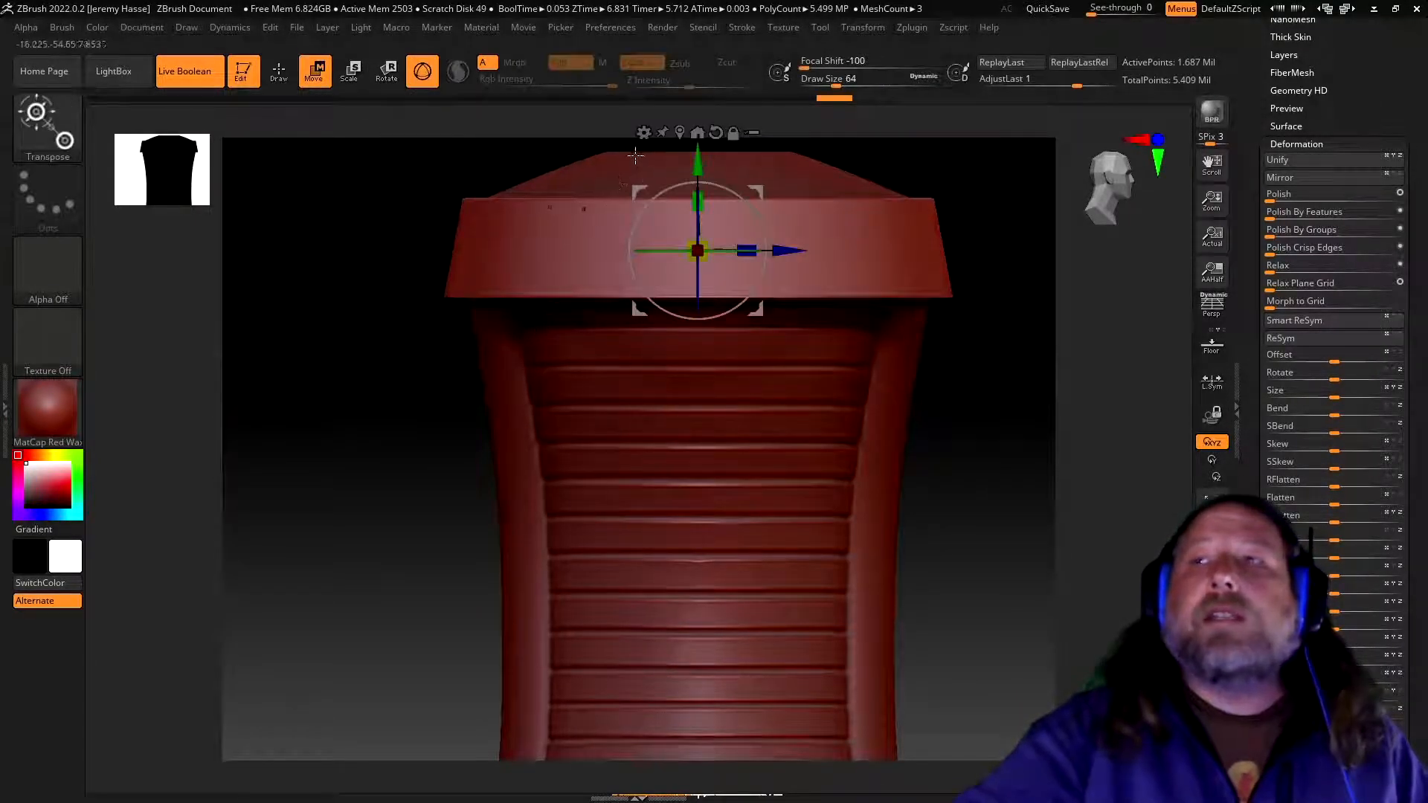
pyautogui.click(643, 132)
pyautogui.click(749, 197)
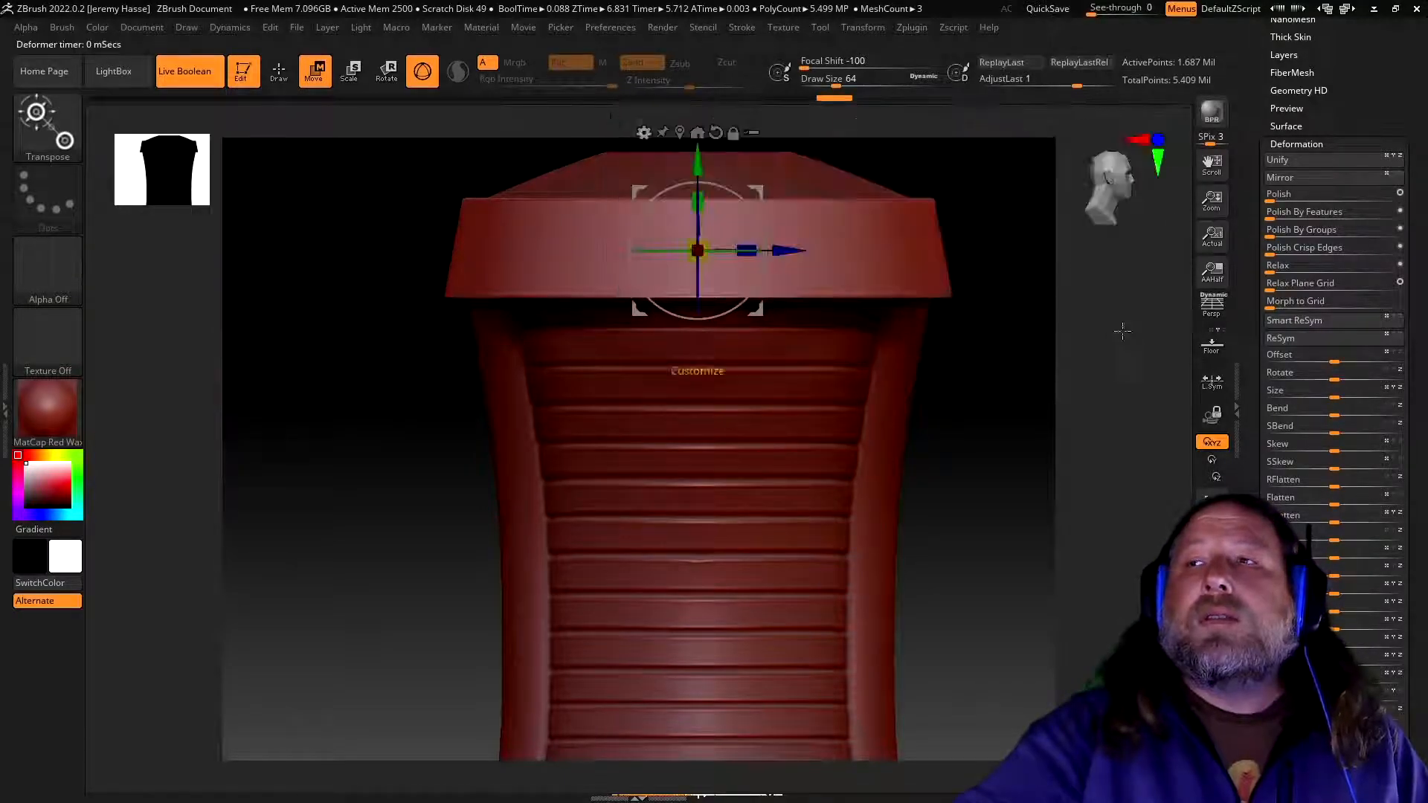
pyautogui.click(643, 132)
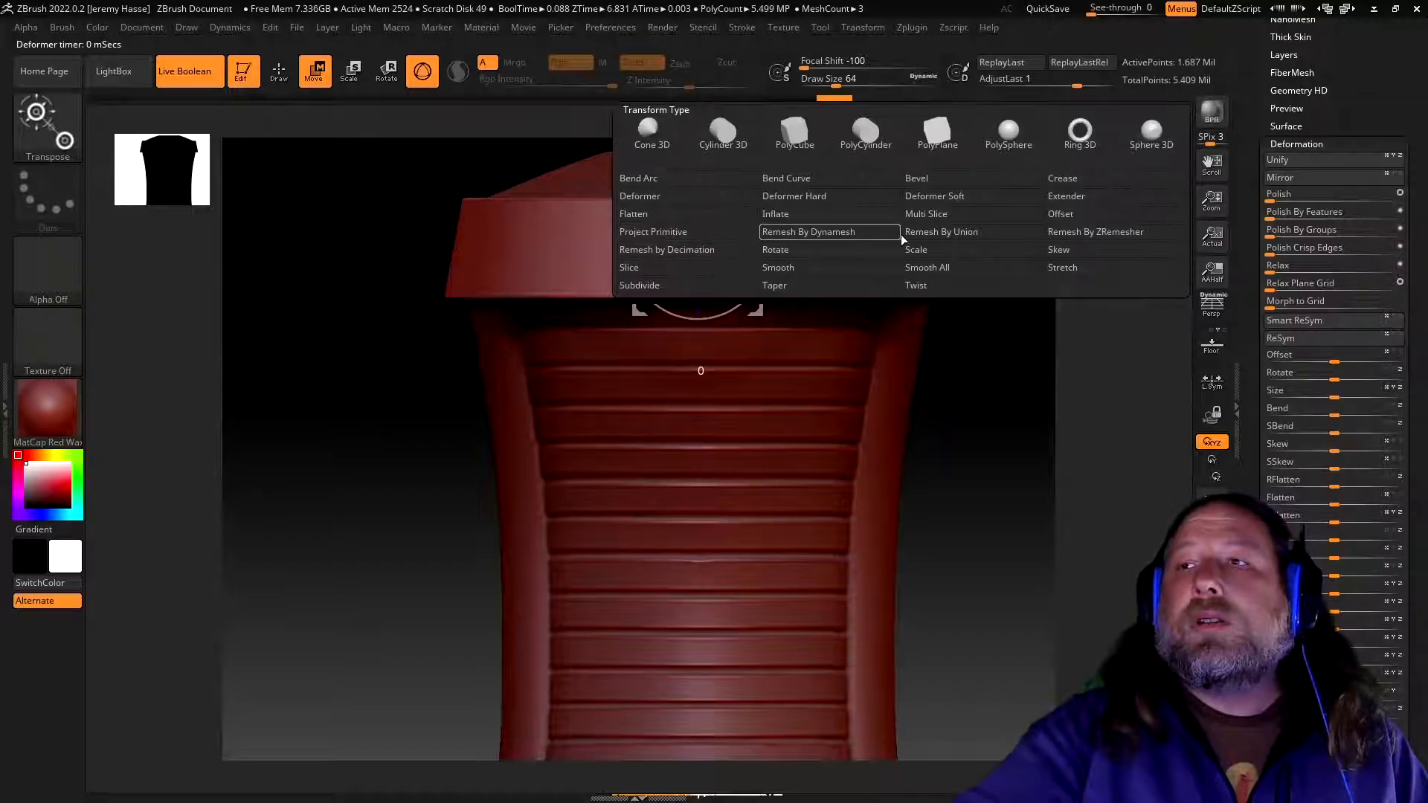
pyautogui.click(1068, 233)
pyautogui.moveTo(989, 351)
pyautogui.keyDown('ctrl'); pyautogui.mouseDown(button='right')
pyautogui.moveTo(971, 297)
pyautogui.moveTo(946, 302)
pyautogui.mouseUp(button='right'); pyautogui.keyUp('ctrl')
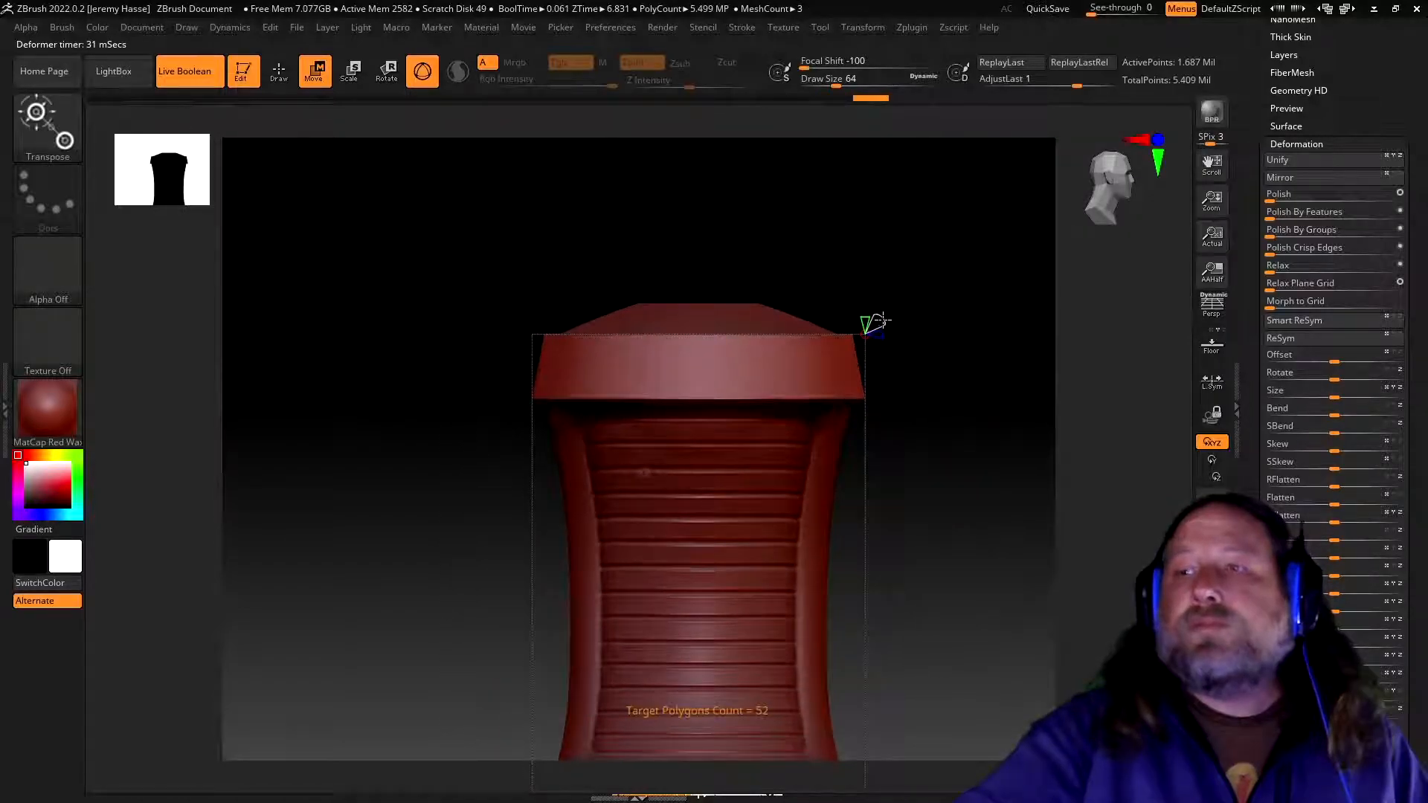
pyautogui.moveTo(883, 321); pyautogui.dragTo(892, 311)
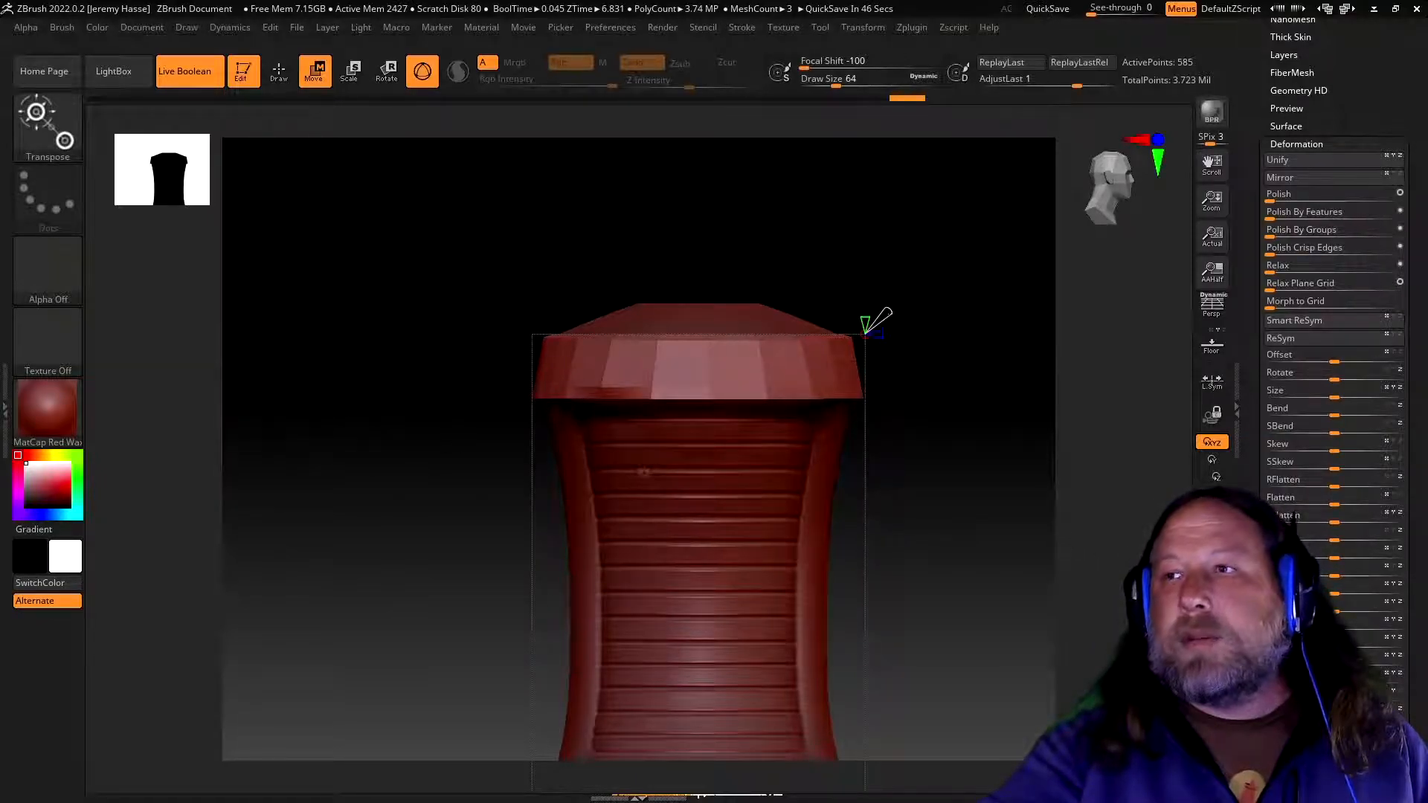
# - Show the wireframe and remesh the rim and base band again with the deformer's second control set to 68
pyautogui.hotkey('shift', 'f')
pyautogui.moveTo(1030, 587)
pyautogui.mouseDown()
pyautogui.moveTo(1038, 597)
pyautogui.moveTo(1081, 573)
pyautogui.moveTo(1093, 498)
pyautogui.moveTo(1072, 461)
pyautogui.moveTo(1073, 488)
pyautogui.moveTo(1148, 515)
pyautogui.moveTo(1130, 565)
pyautogui.moveTo(1087, 560)
pyautogui.moveTo(1033, 526)
pyautogui.moveTo(1013, 472)
pyautogui.moveTo(1047, 570)
pyautogui.moveTo(1029, 593)
pyautogui.mouseUp()
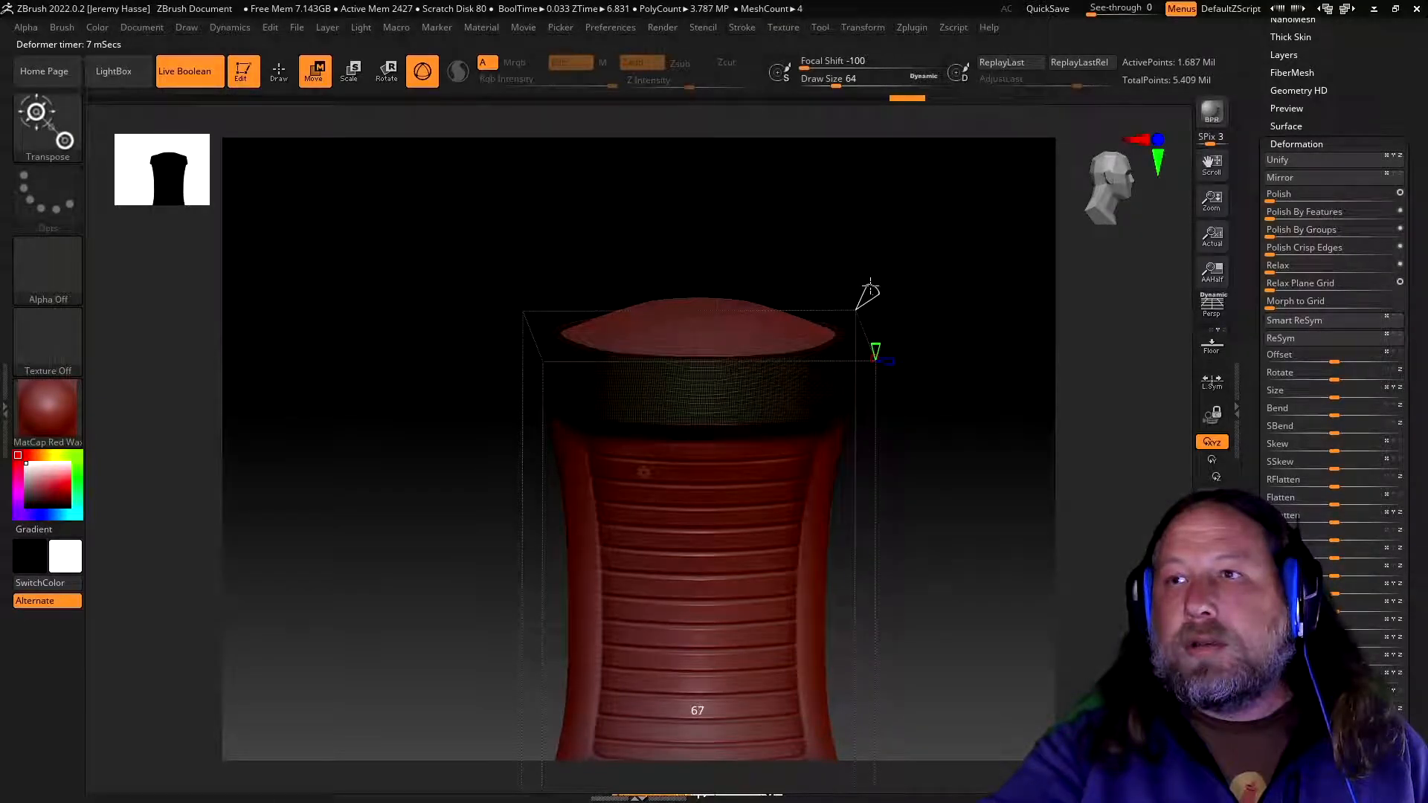
pyautogui.moveTo(869, 290)
pyautogui.mouseDown()
pyautogui.moveTo(926, 250)
pyautogui.moveTo(874, 290)
pyautogui.mouseUp()
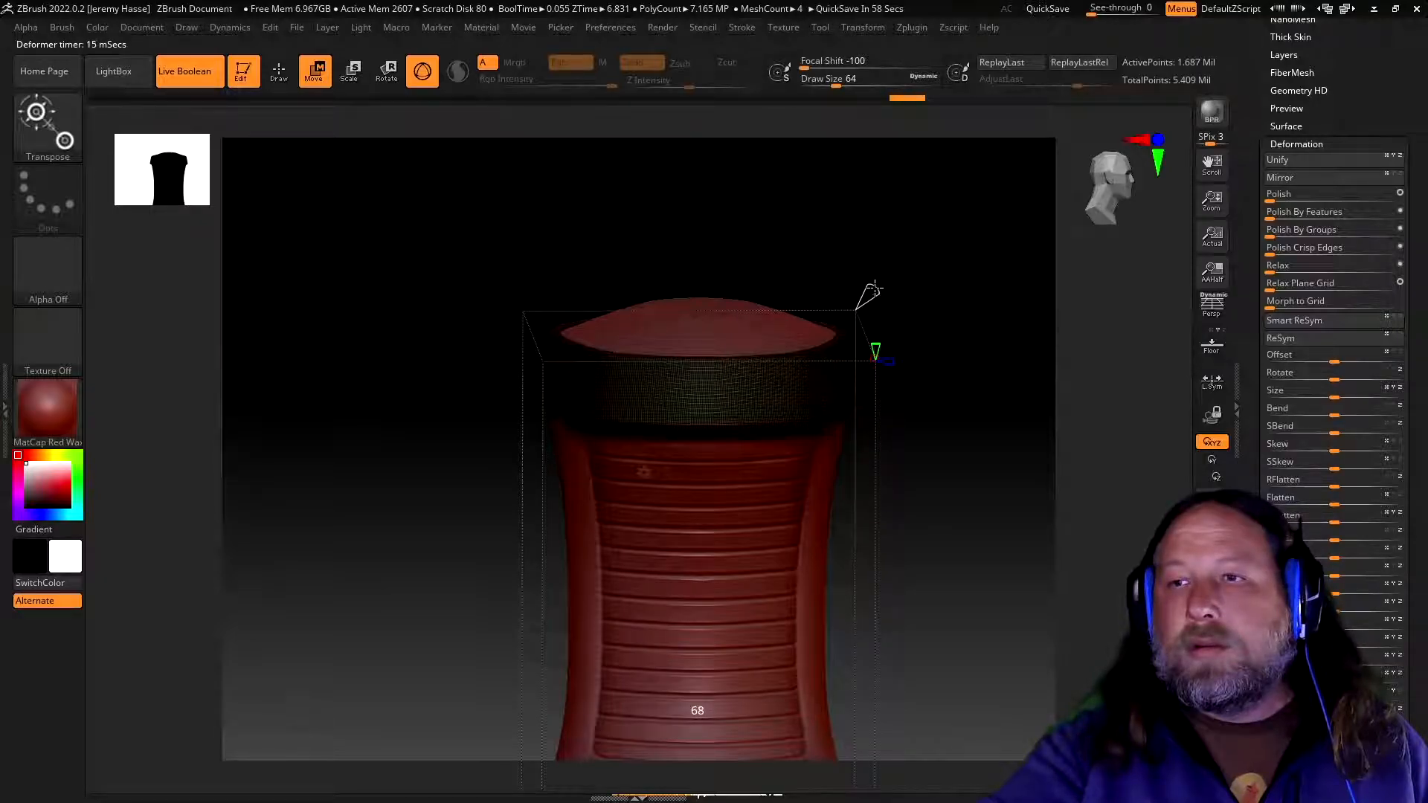
pyautogui.click(991, 493)
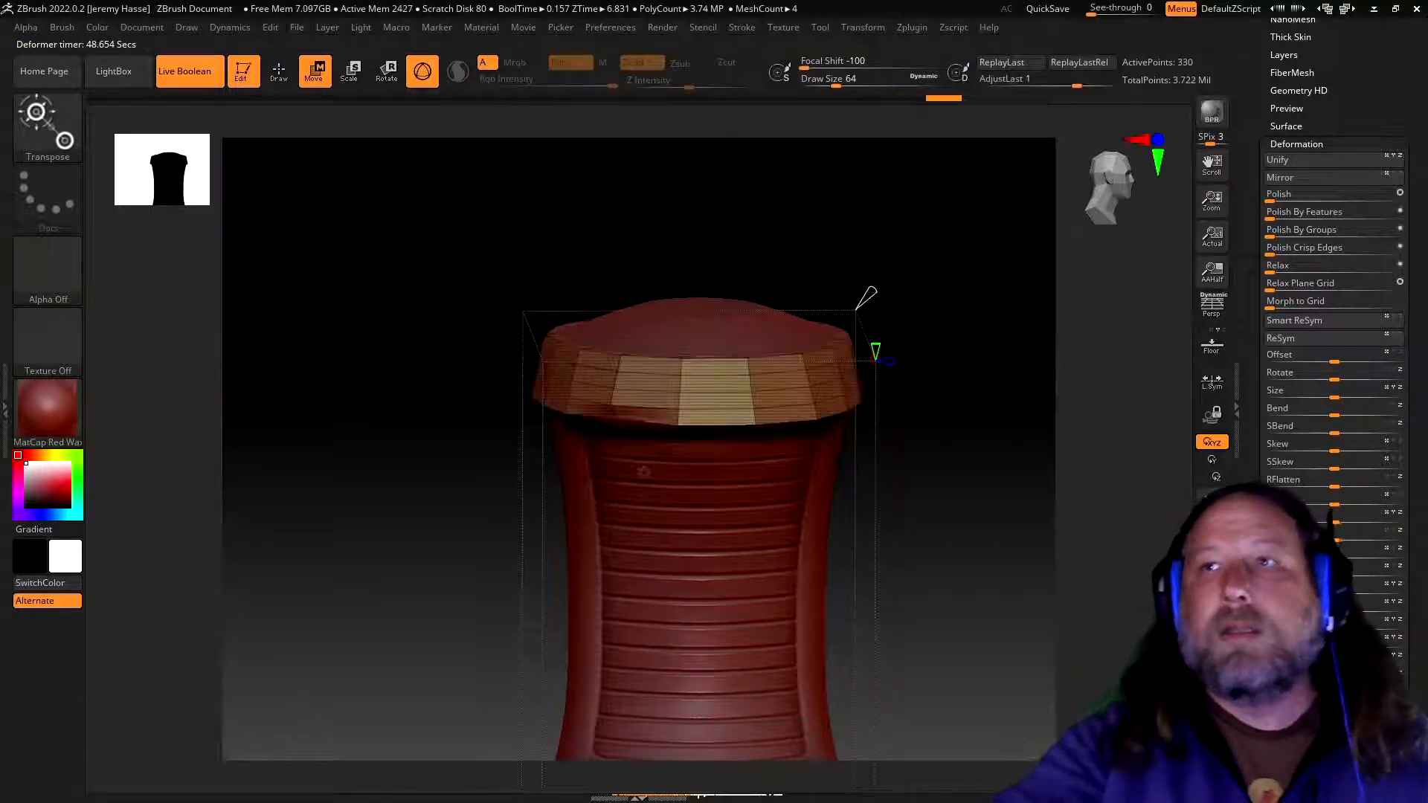
# - Inspect the remeshed rim from below and remesh the shells again with a lower value on the same deformer control
pyautogui.moveTo(409, 478); pyautogui.dragTo(420, 406)
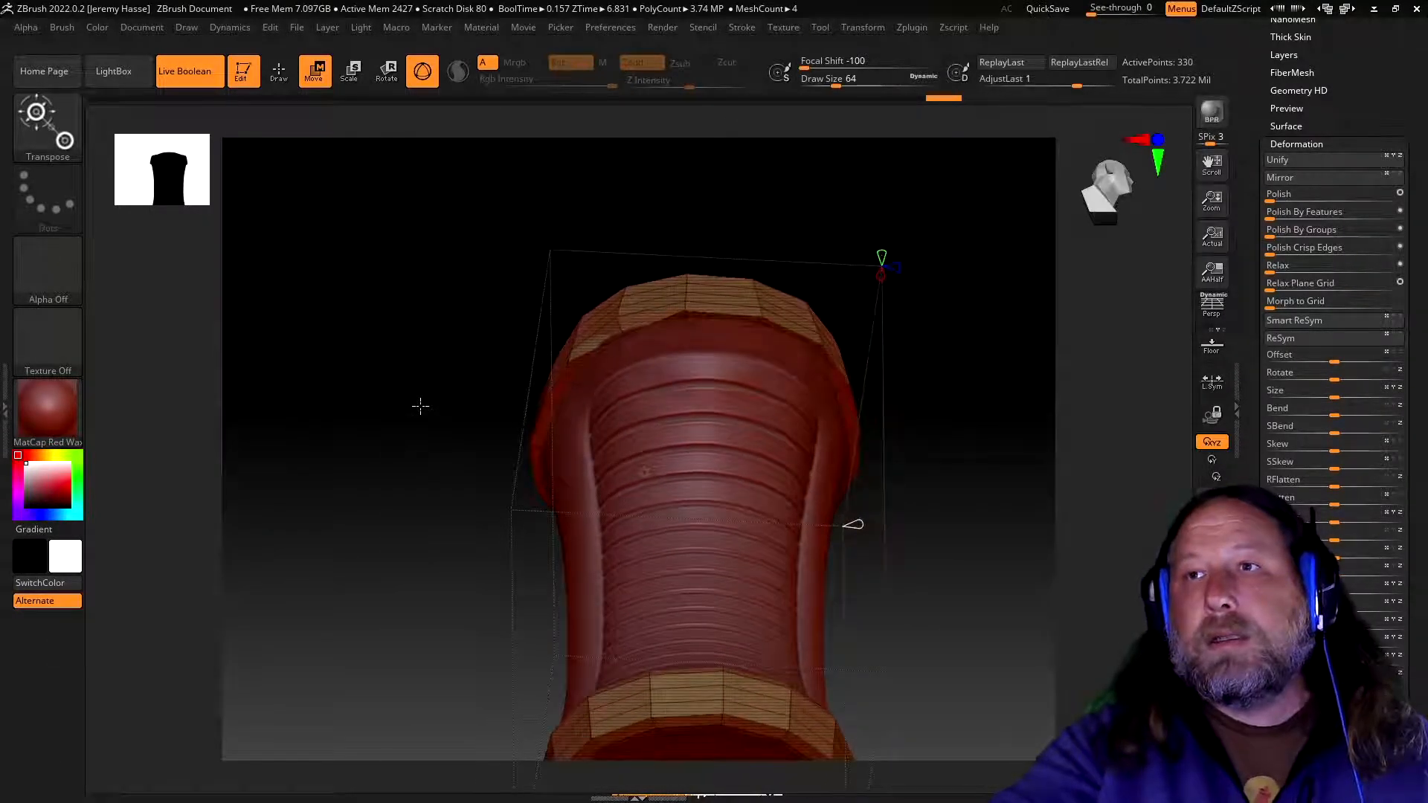
pyautogui.keyDown('ctrl'); pyautogui.moveTo(437, 346); pyautogui.dragTo(439, 383, button='right'); pyautogui.keyUp('ctrl')
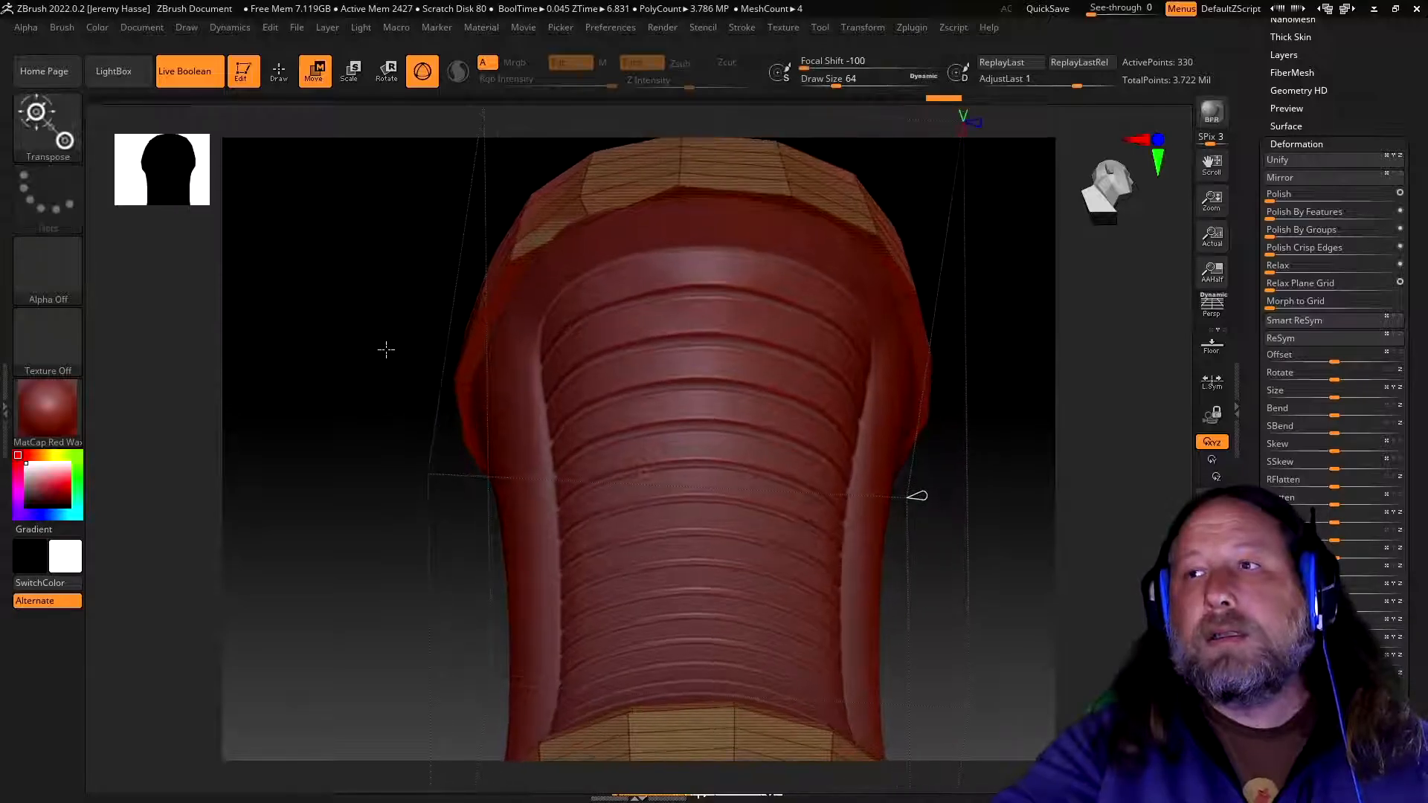
pyautogui.moveTo(388, 360); pyautogui.dragTo(399, 411)
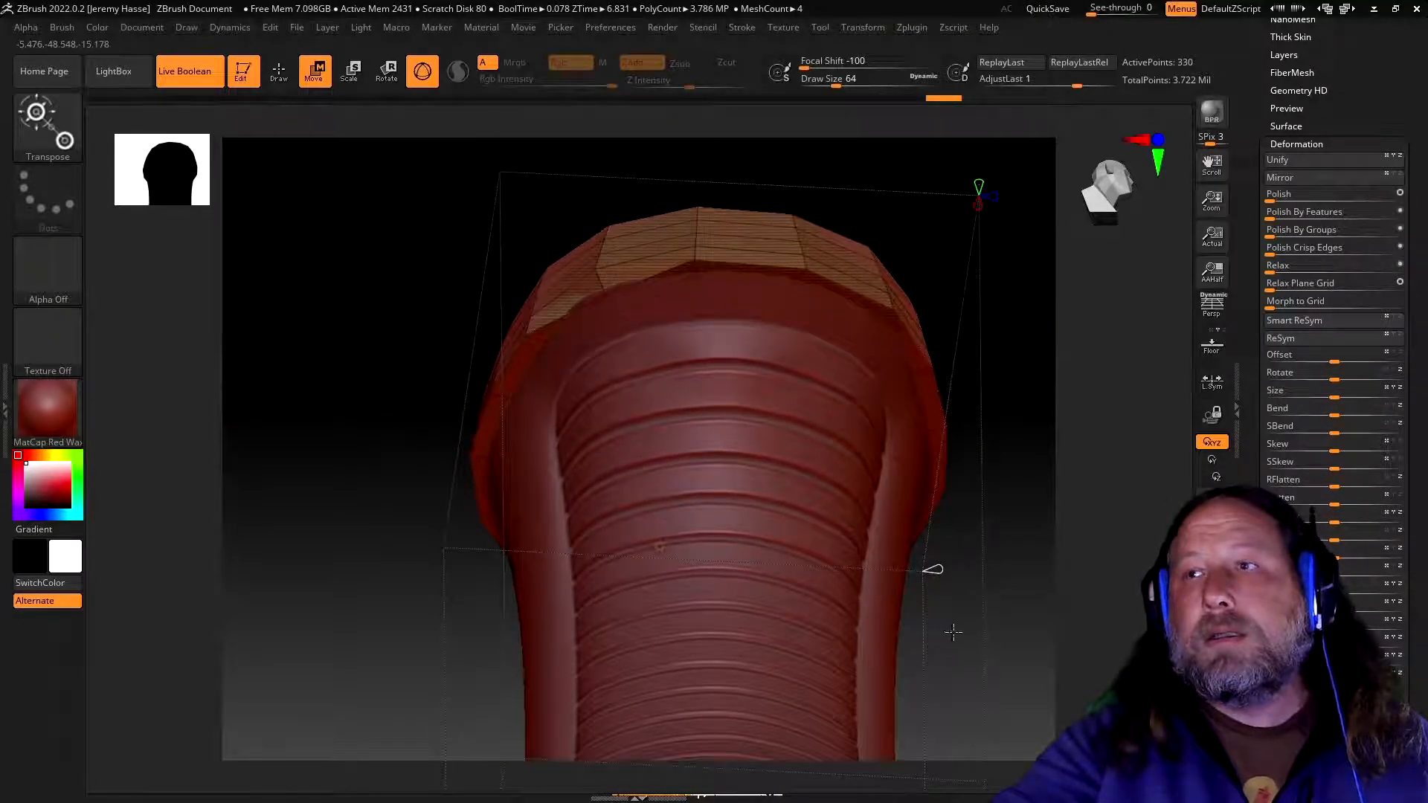
pyautogui.click(932, 569)
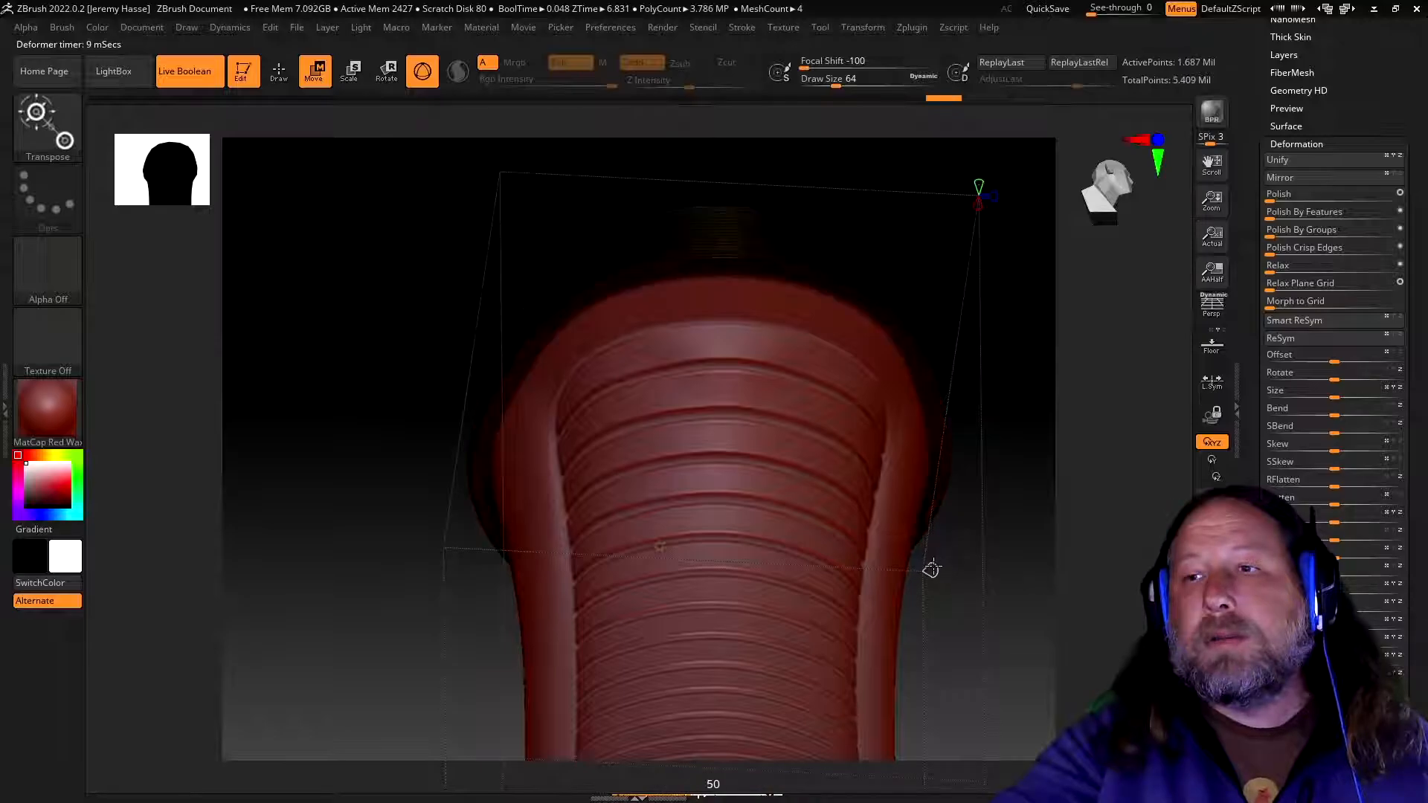
pyautogui.moveTo(929, 566); pyautogui.dragTo(895, 572)
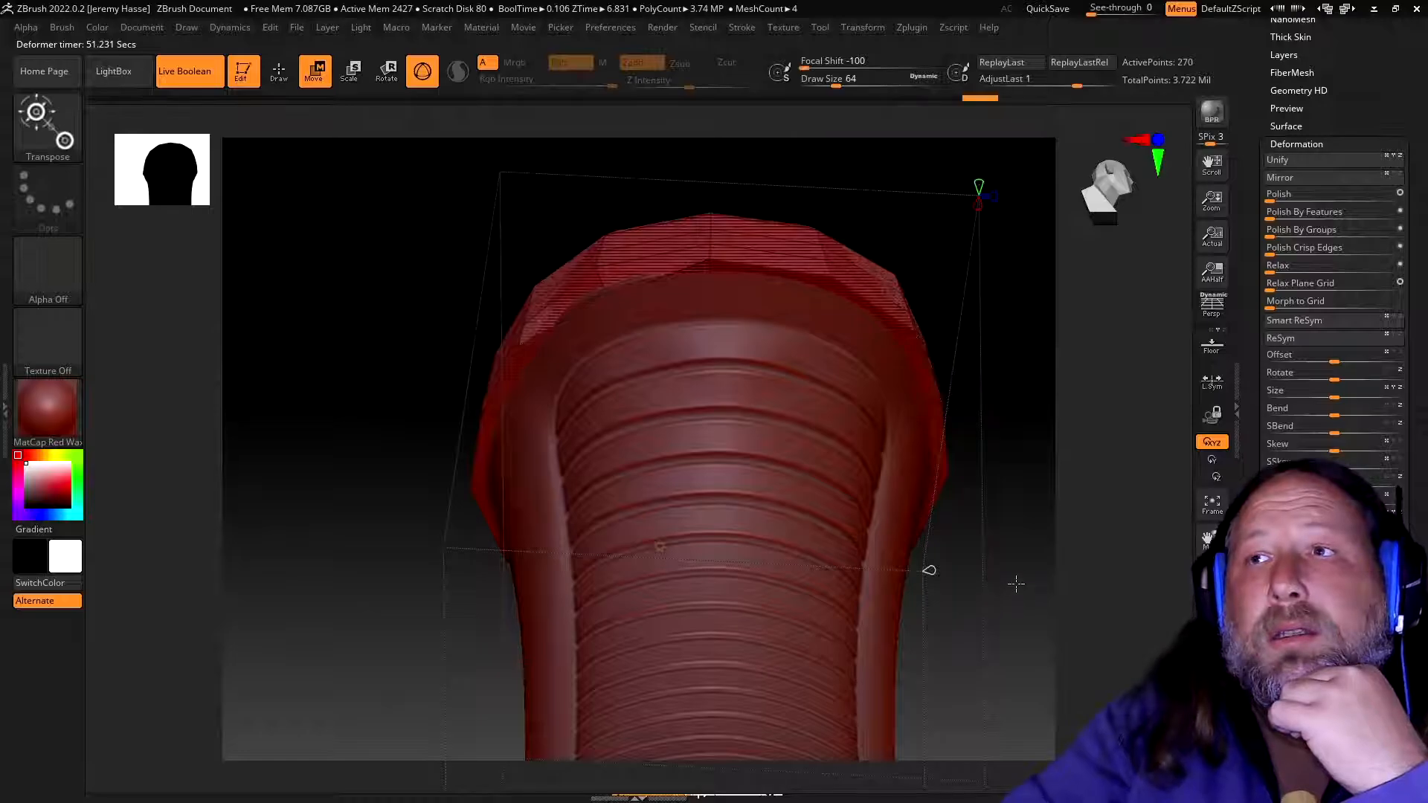
# - Switch to the ZModeler brush, enlarge the Draw Size to about 648 and try moving the points at the rim's uneven corner
pyautogui.moveTo(1028, 604); pyautogui.dragTo(827, 470)
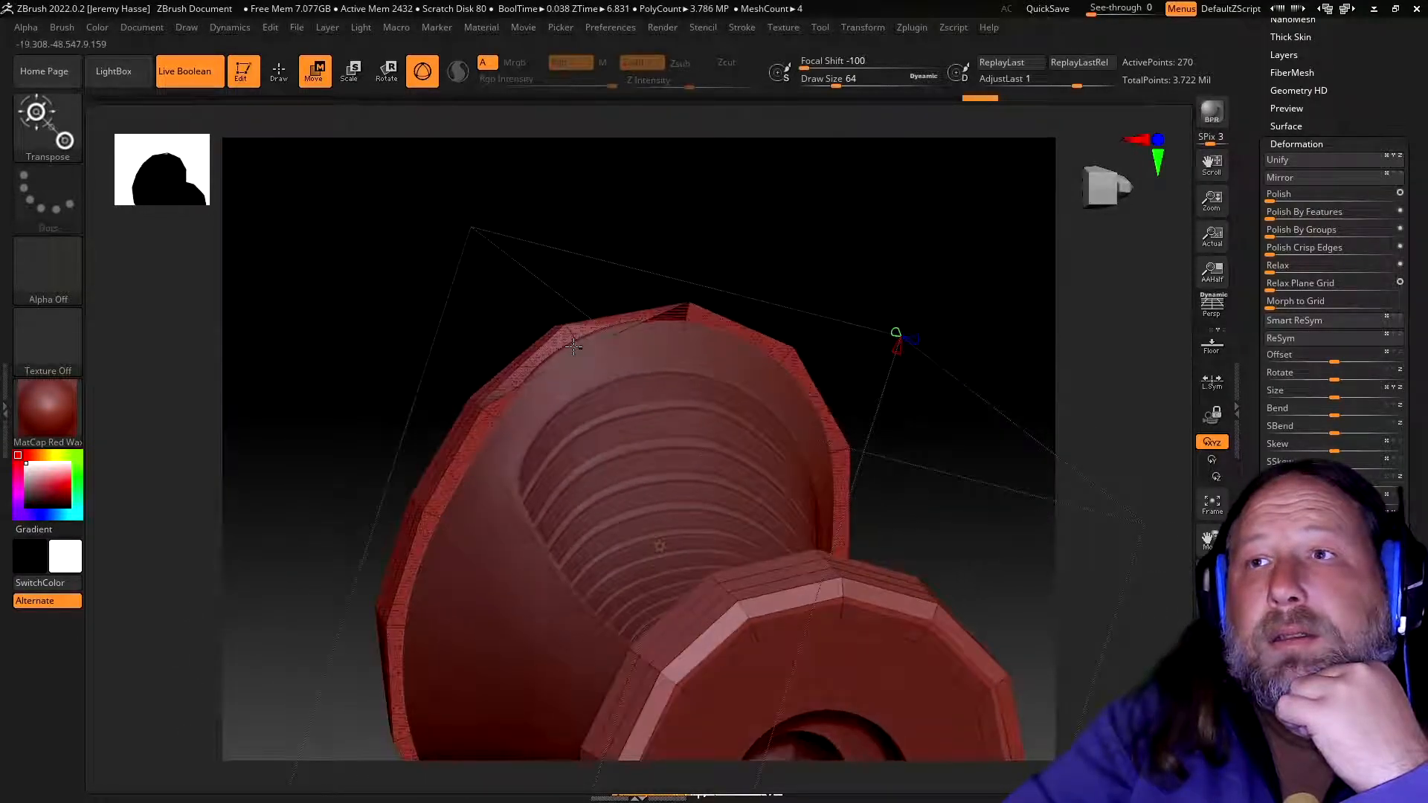
pyautogui.click(279, 70)
pyautogui.click(72, 129)
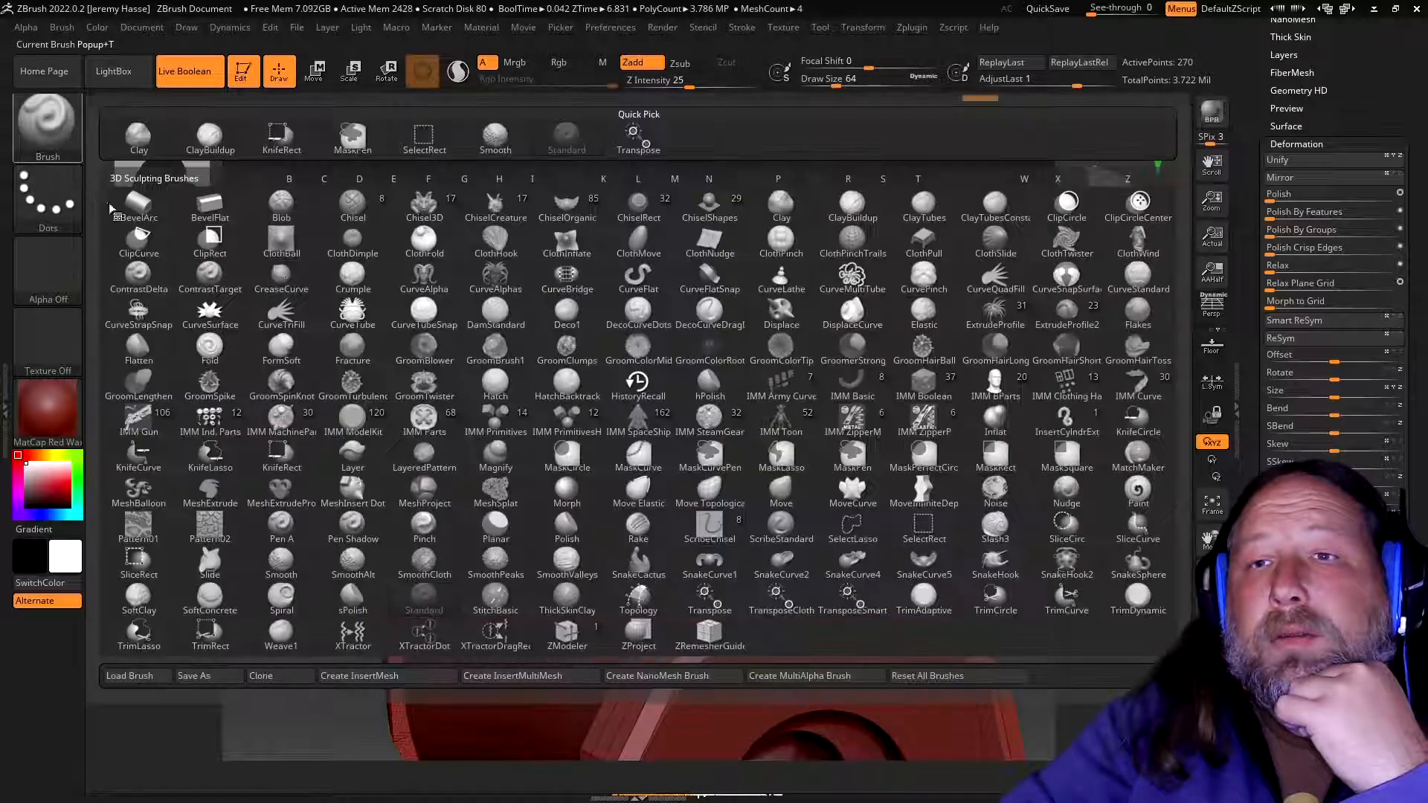
pyautogui.click(566, 634)
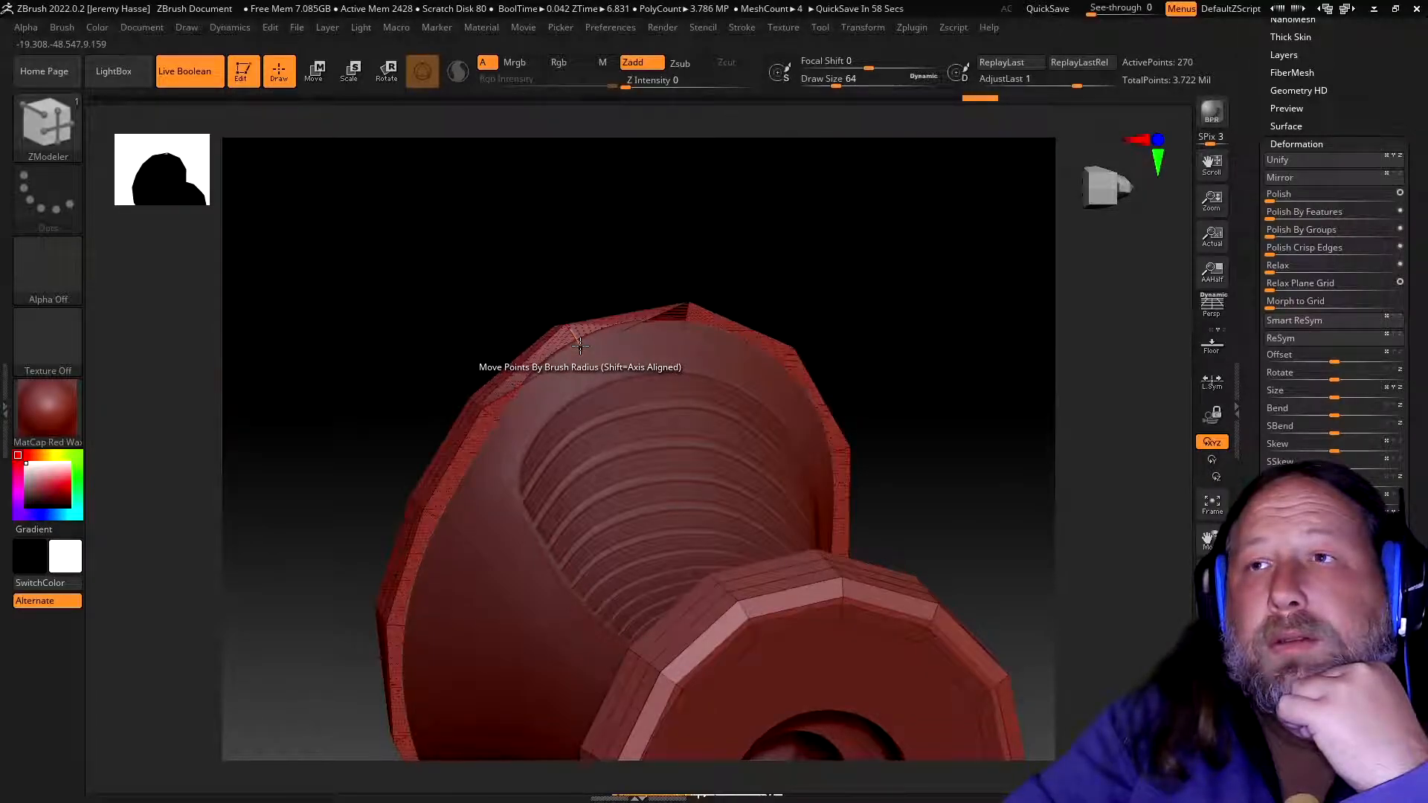
pyautogui.moveTo(920, 386); pyautogui.dragTo(905, 373)
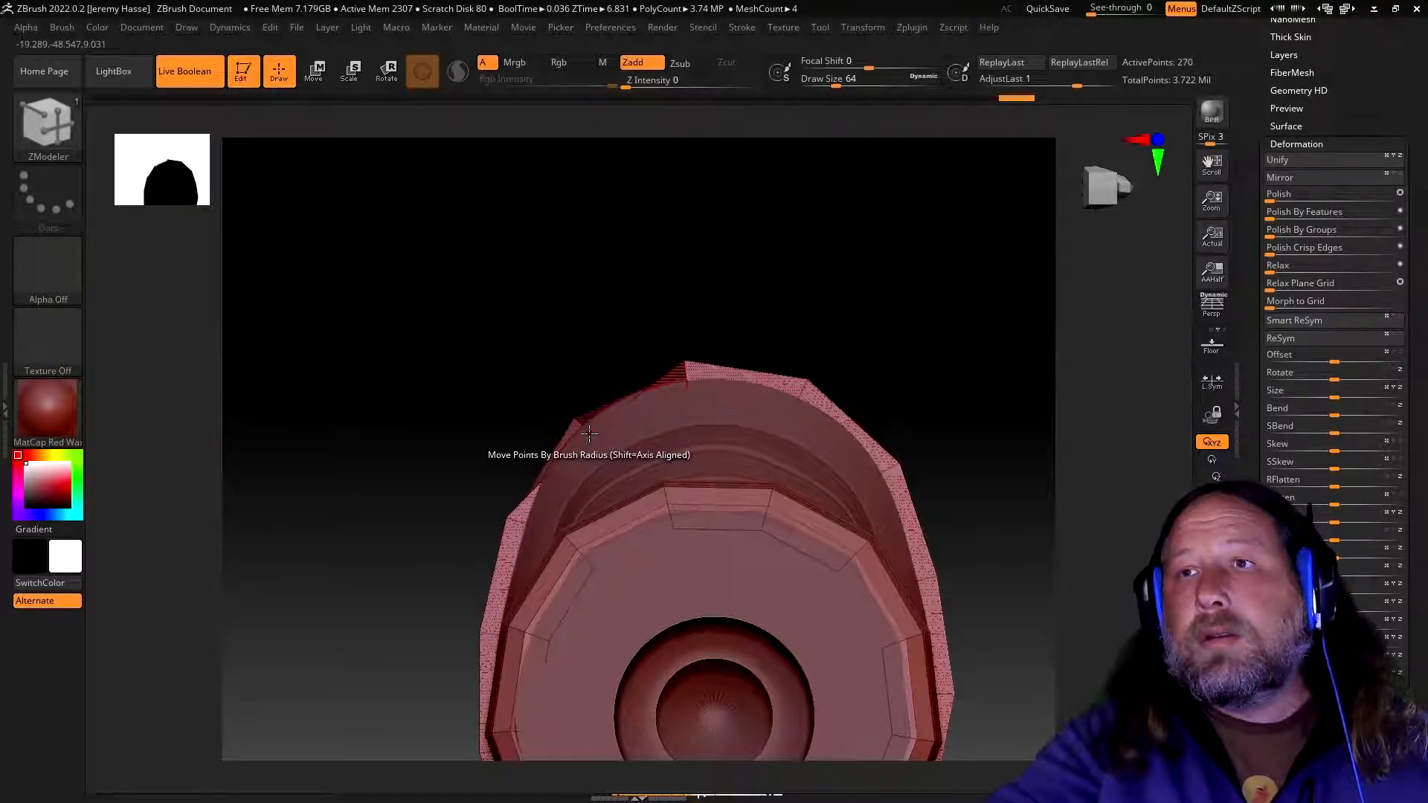
pyautogui.press('space')
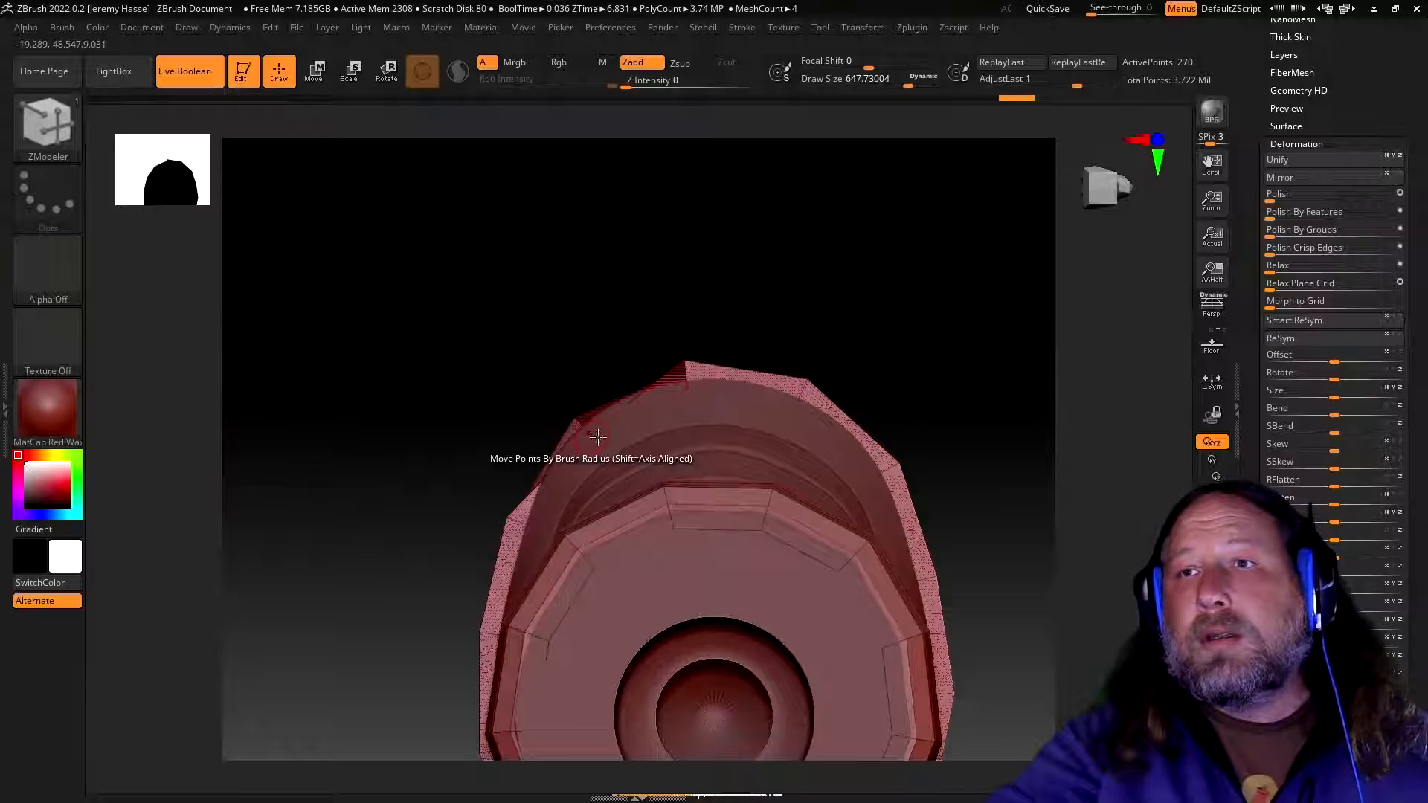
pyautogui.press('ctrl')
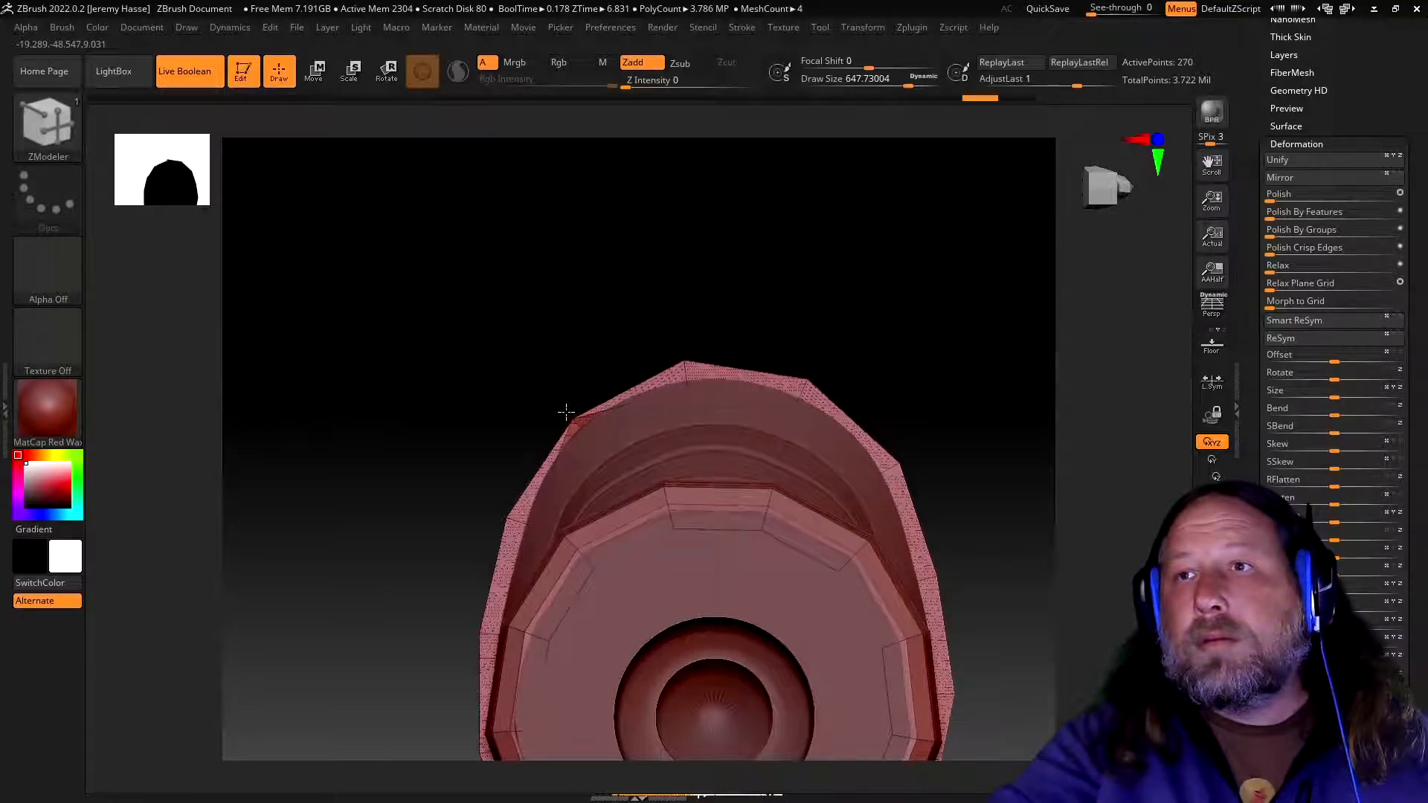
# - Move the rim's uneven corner points outward by brush radius, checking the outline from the side and from below
pyautogui.moveTo(529, 325); pyautogui.dragTo(609, 287)
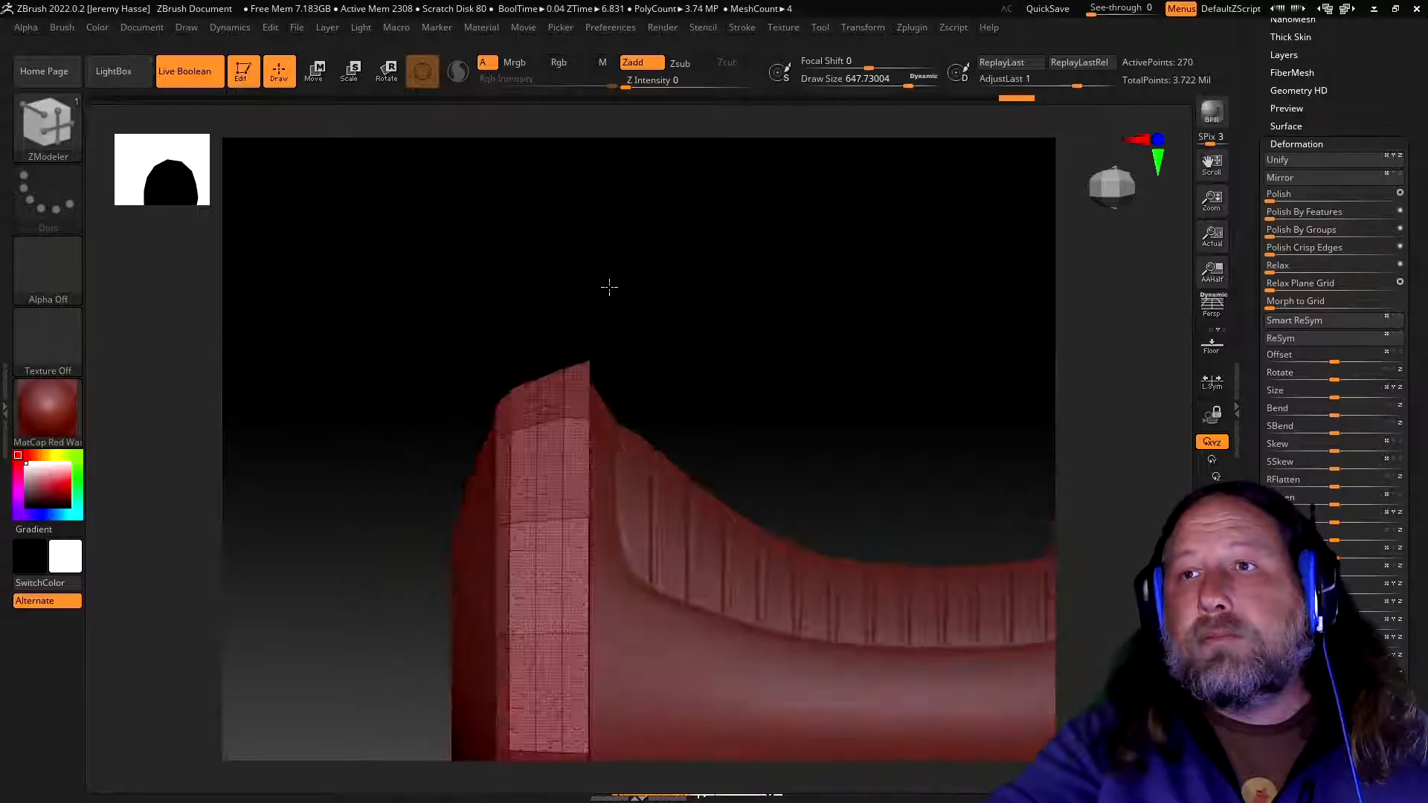
pyautogui.moveTo(730, 376); pyautogui.dragTo(643, 363)
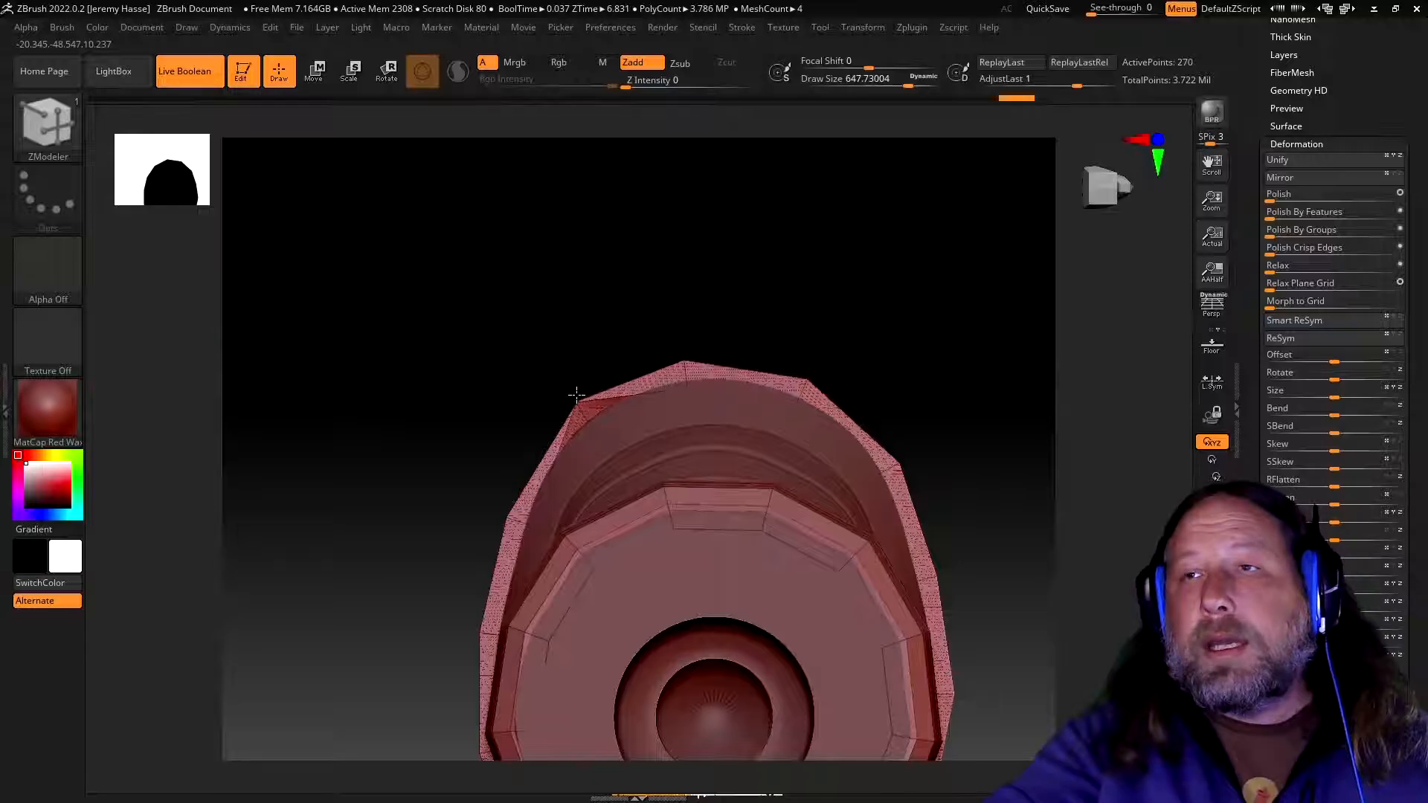
pyautogui.moveTo(608, 312); pyautogui.dragTo(642, 336)
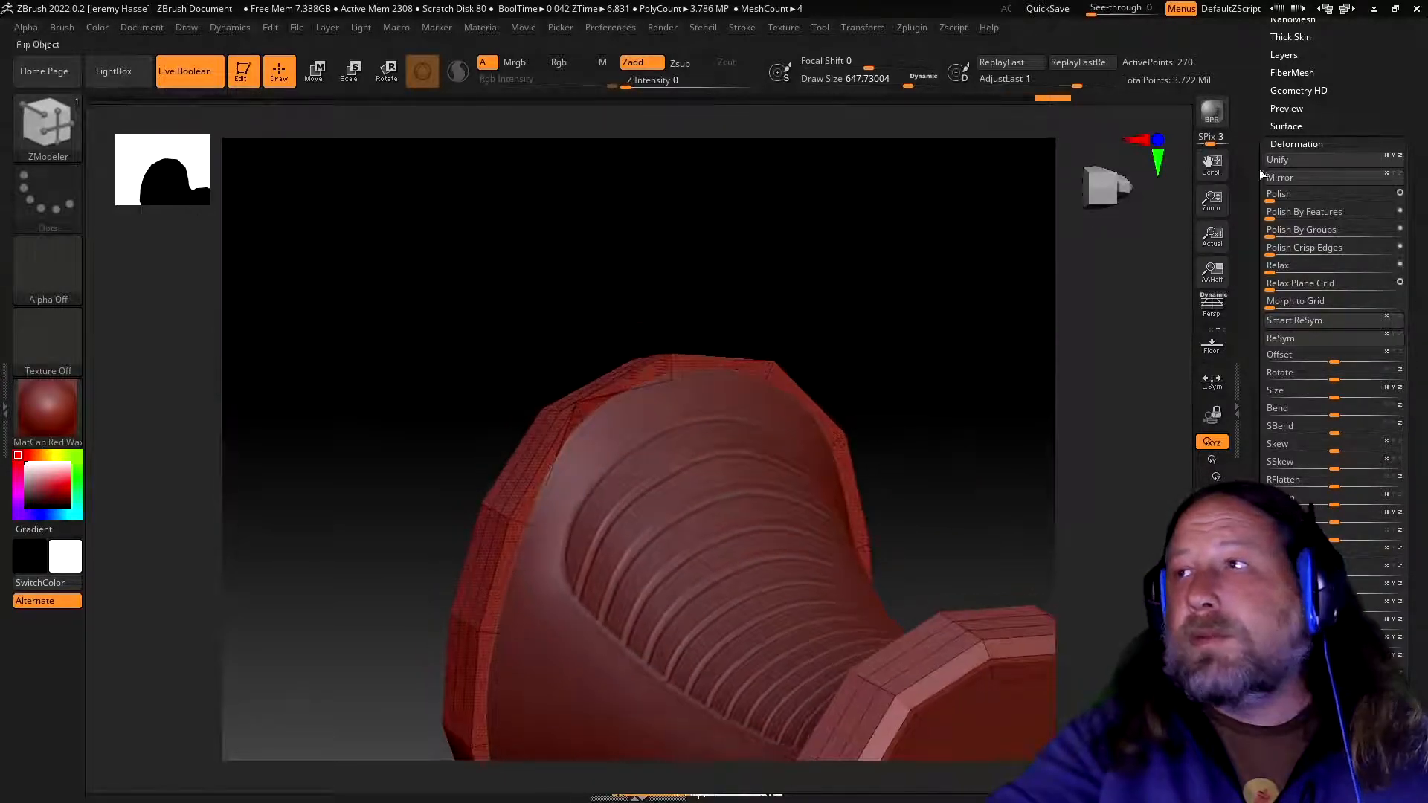
# - Hide the other subtools so only the Extract3 shells remain, and examine the two rings end-on
pyautogui.scroll(5, 1275, 190)
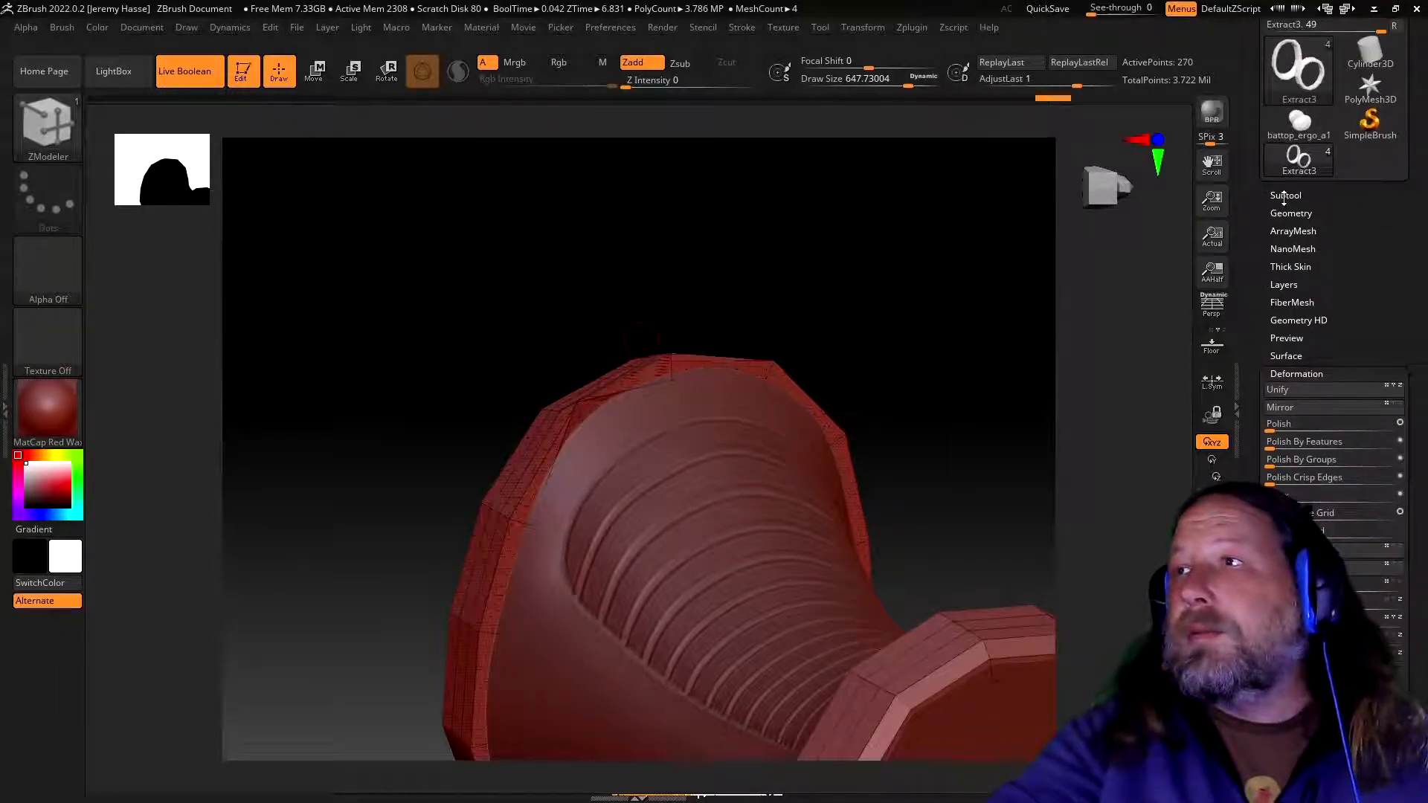
pyautogui.click(1284, 196)
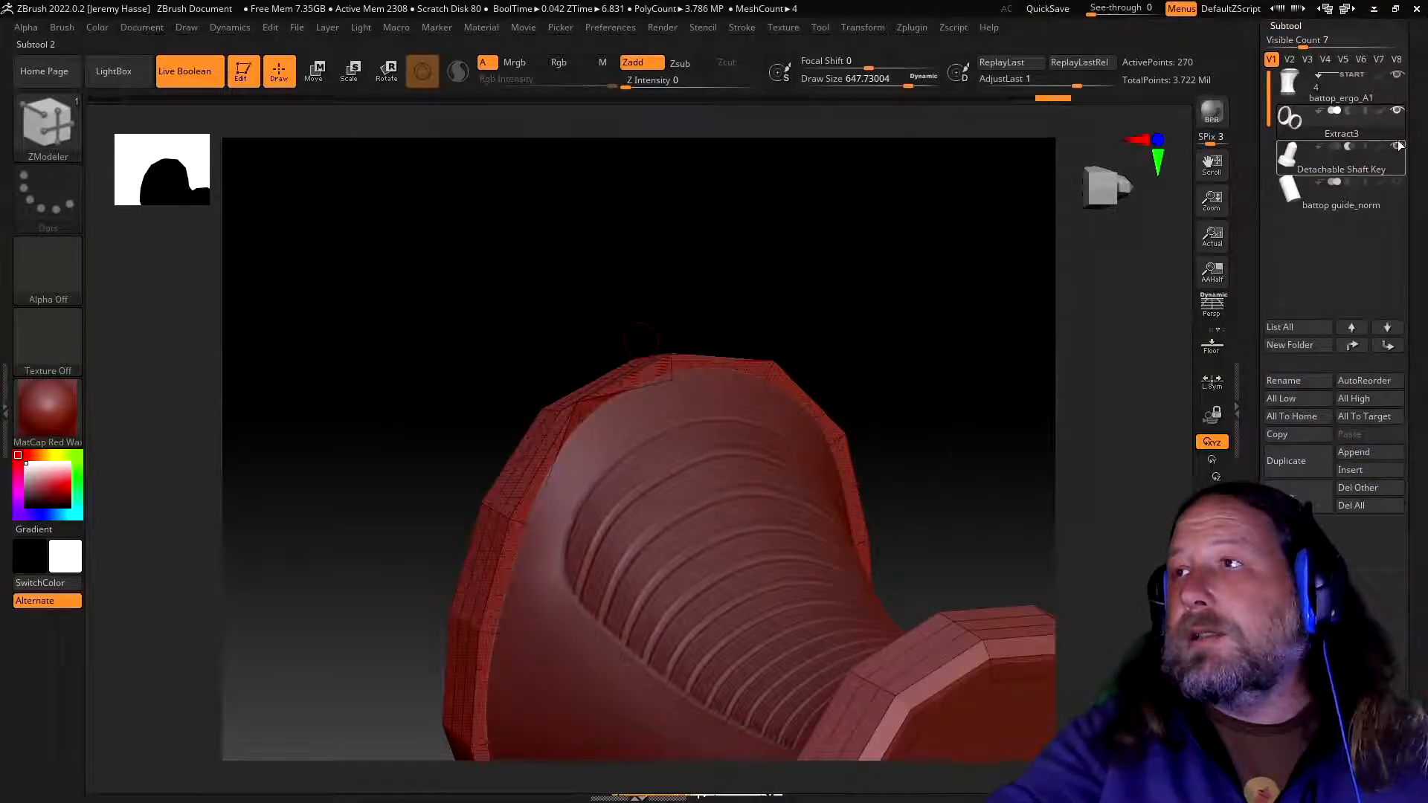
pyautogui.keyDown('shift'); pyautogui.click(1397, 110); pyautogui.keyUp('shift')
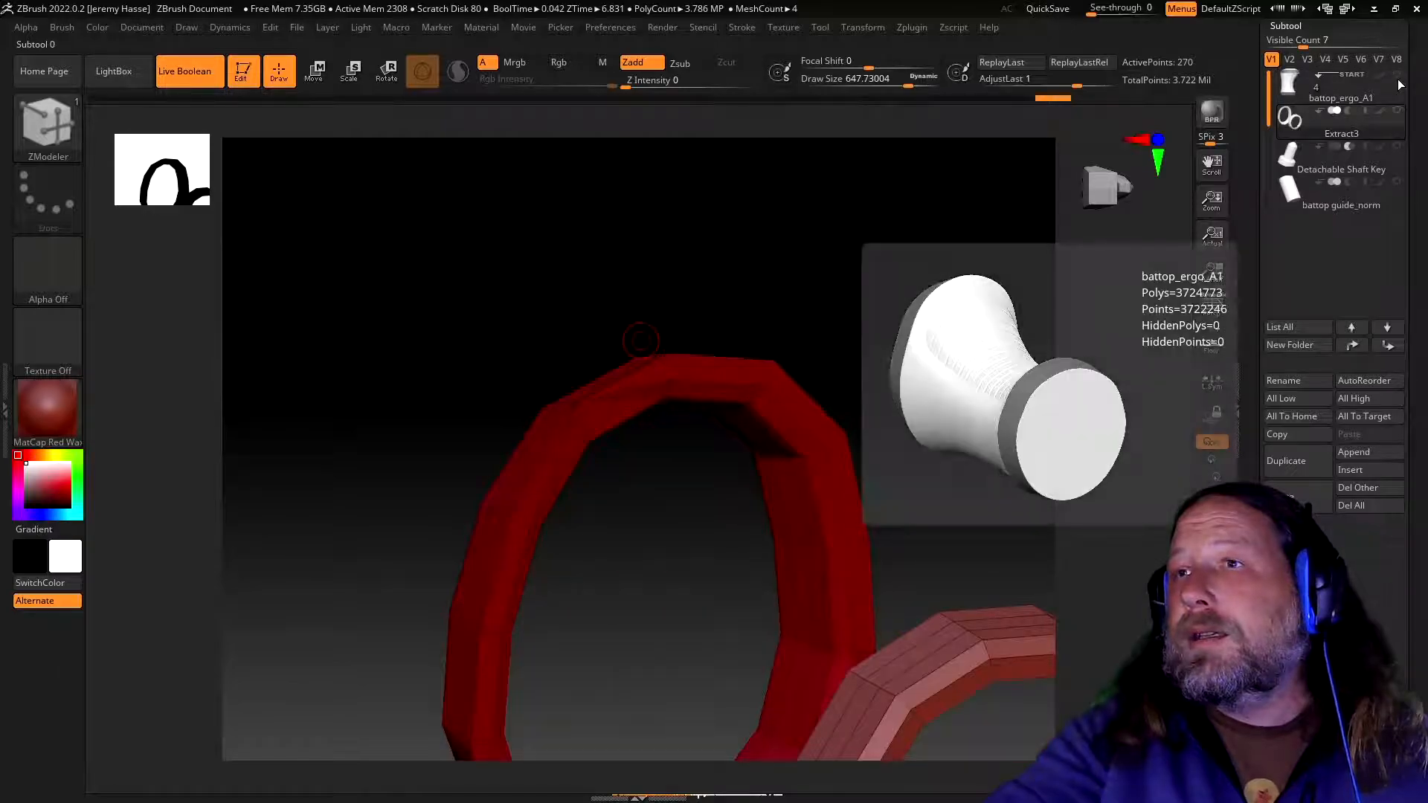
pyautogui.moveTo(889, 308); pyautogui.dragTo(845, 388)
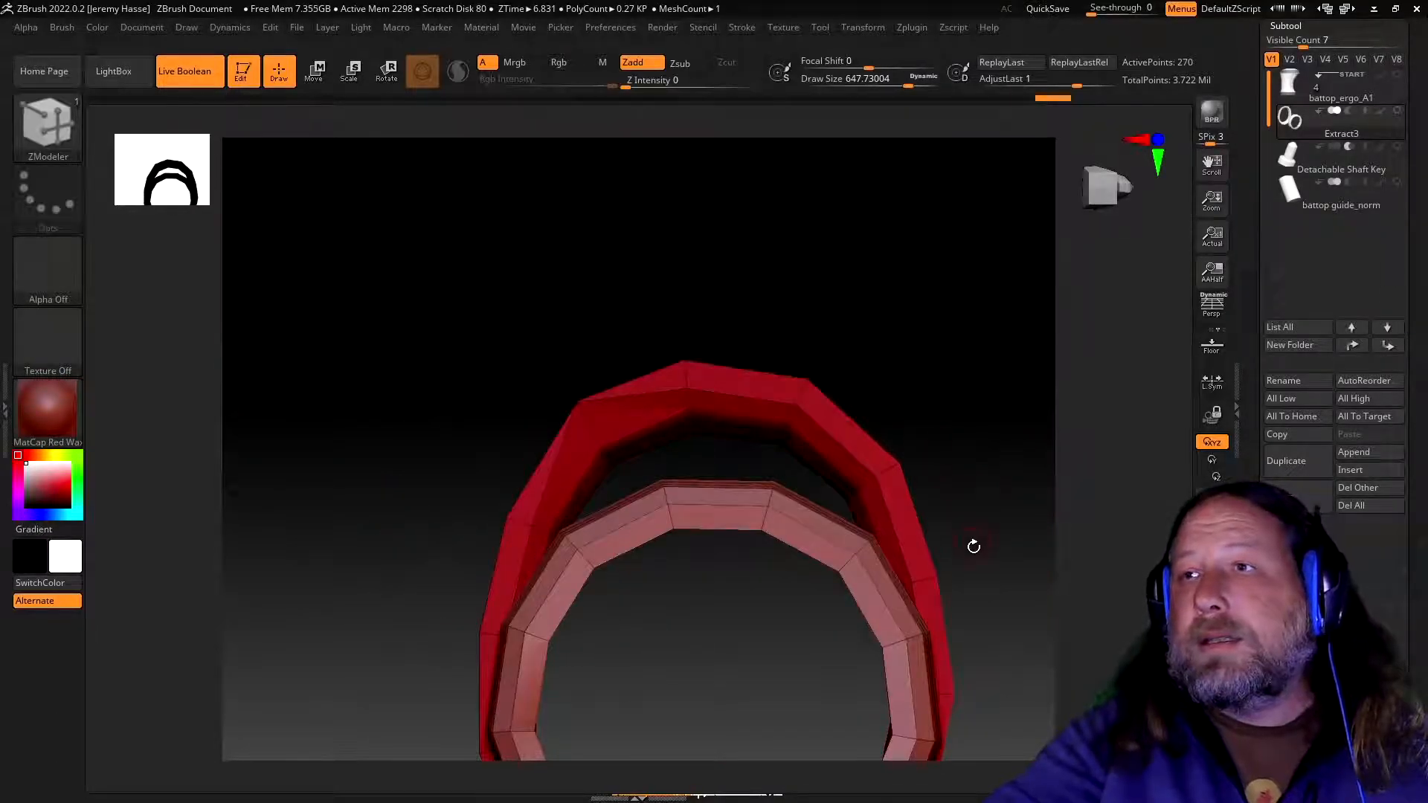
pyautogui.moveTo(984, 562); pyautogui.dragTo(928, 386)
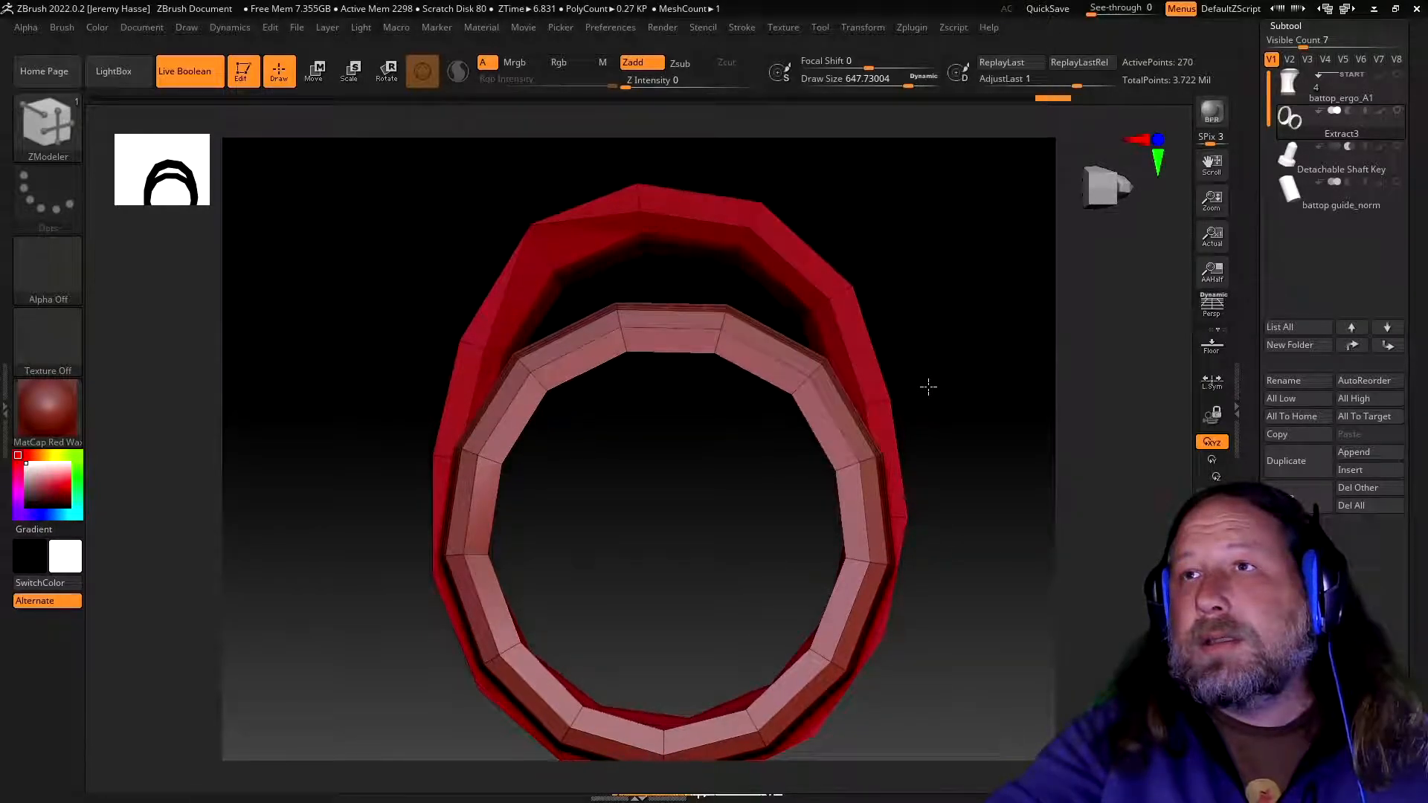
pyautogui.moveTo(940, 379)
pyautogui.mouseDown()
pyautogui.moveTo(946, 605)
pyautogui.moveTo(1006, 599)
pyautogui.moveTo(1029, 536)
pyautogui.moveTo(1118, 429)
pyautogui.moveTo(1092, 408)
pyautogui.mouseUp()
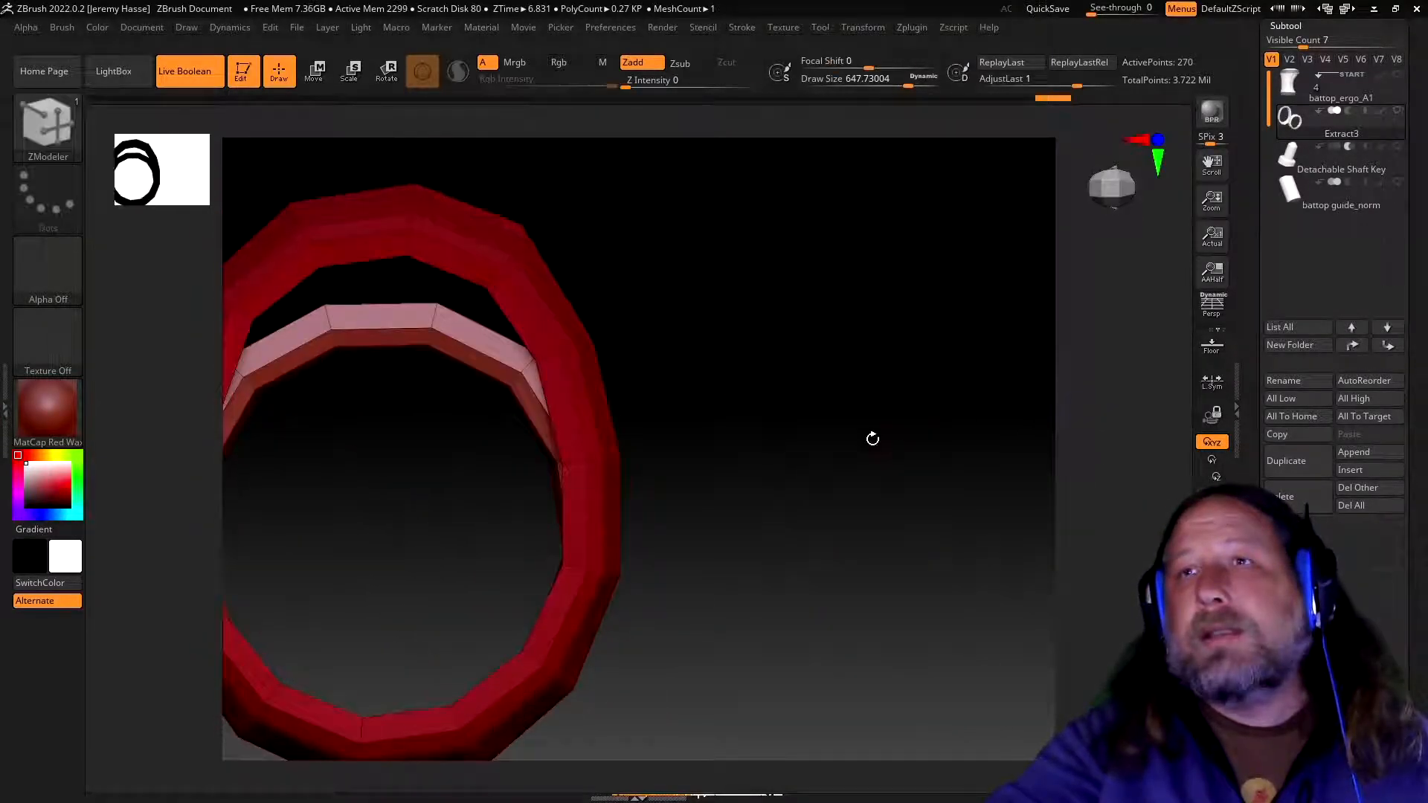
# - Undo the last point move and reposition the uneven corner points of the isolated rim ring from the side
pyautogui.press('ctrl')
pyautogui.moveTo(877, 456)
pyautogui.mouseDown()
pyautogui.moveTo(729, 455)
pyautogui.moveTo(743, 472)
pyautogui.moveTo(791, 462)
pyautogui.mouseUp()
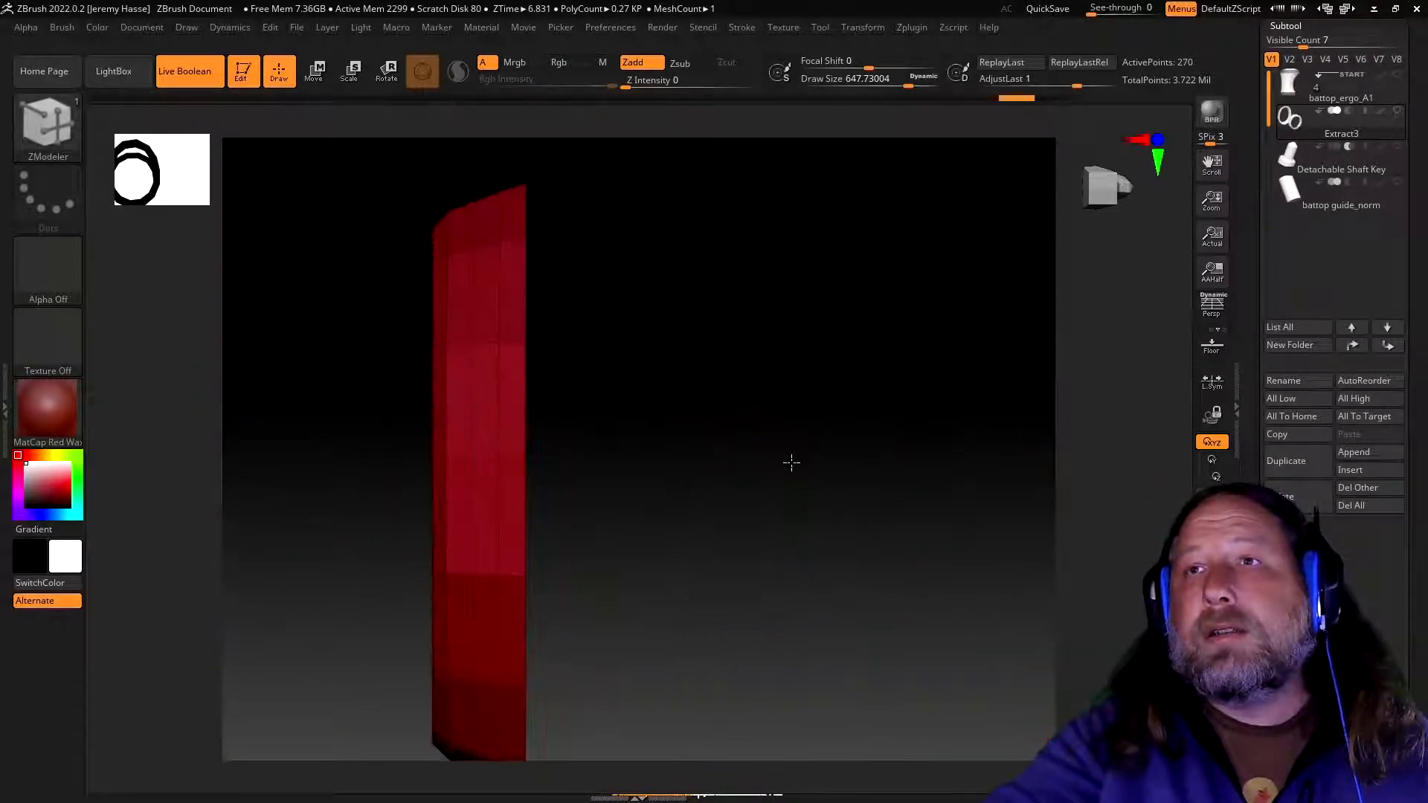
pyautogui.moveTo(542, 246)
pyautogui.mouseDown()
pyautogui.moveTo(723, 240)
pyautogui.moveTo(647, 255)
pyautogui.moveTo(590, 310)
pyautogui.moveTo(555, 382)
pyautogui.moveTo(523, 392)
pyautogui.moveTo(666, 293)
pyautogui.moveTo(560, 263)
pyautogui.mouseUp()
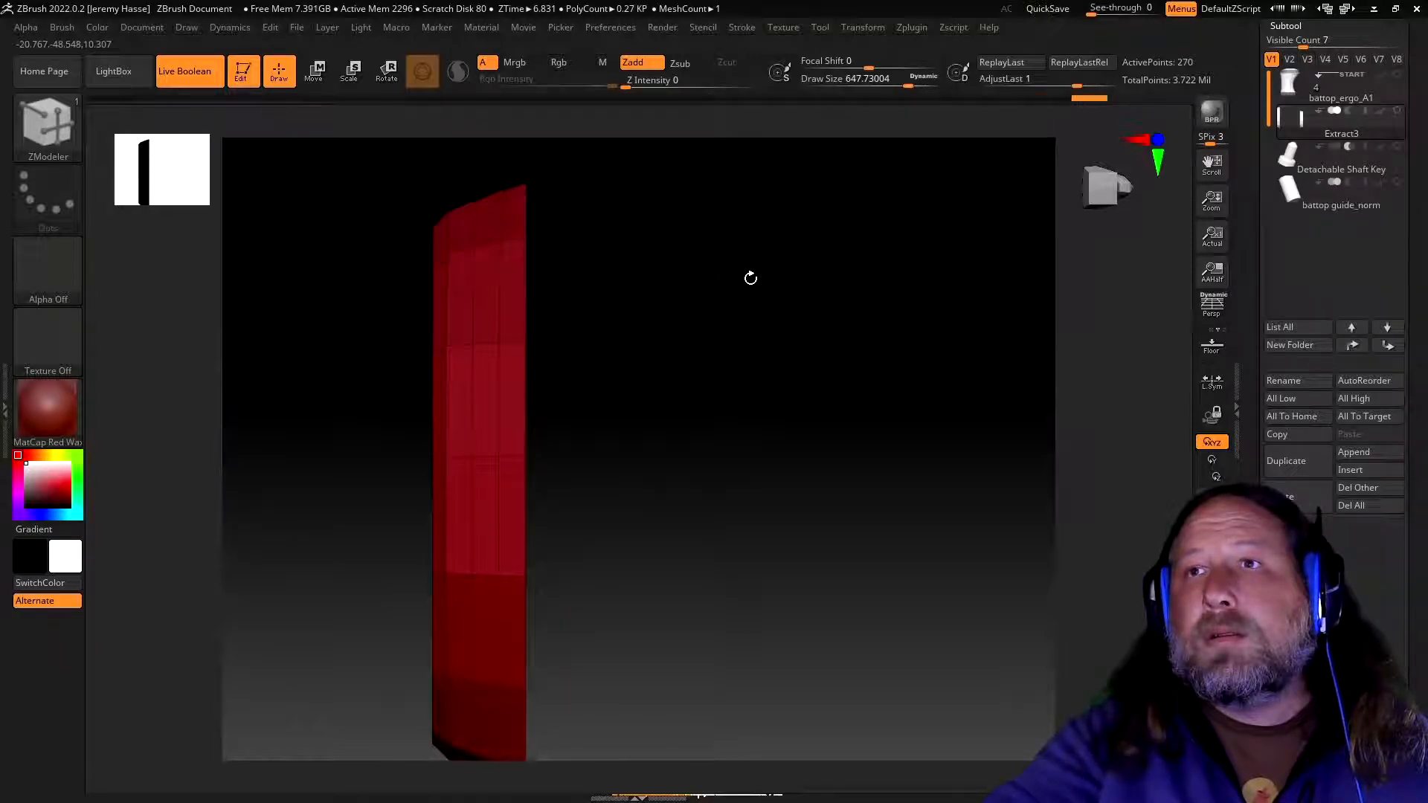
pyautogui.moveTo(781, 284); pyautogui.dragTo(712, 299)
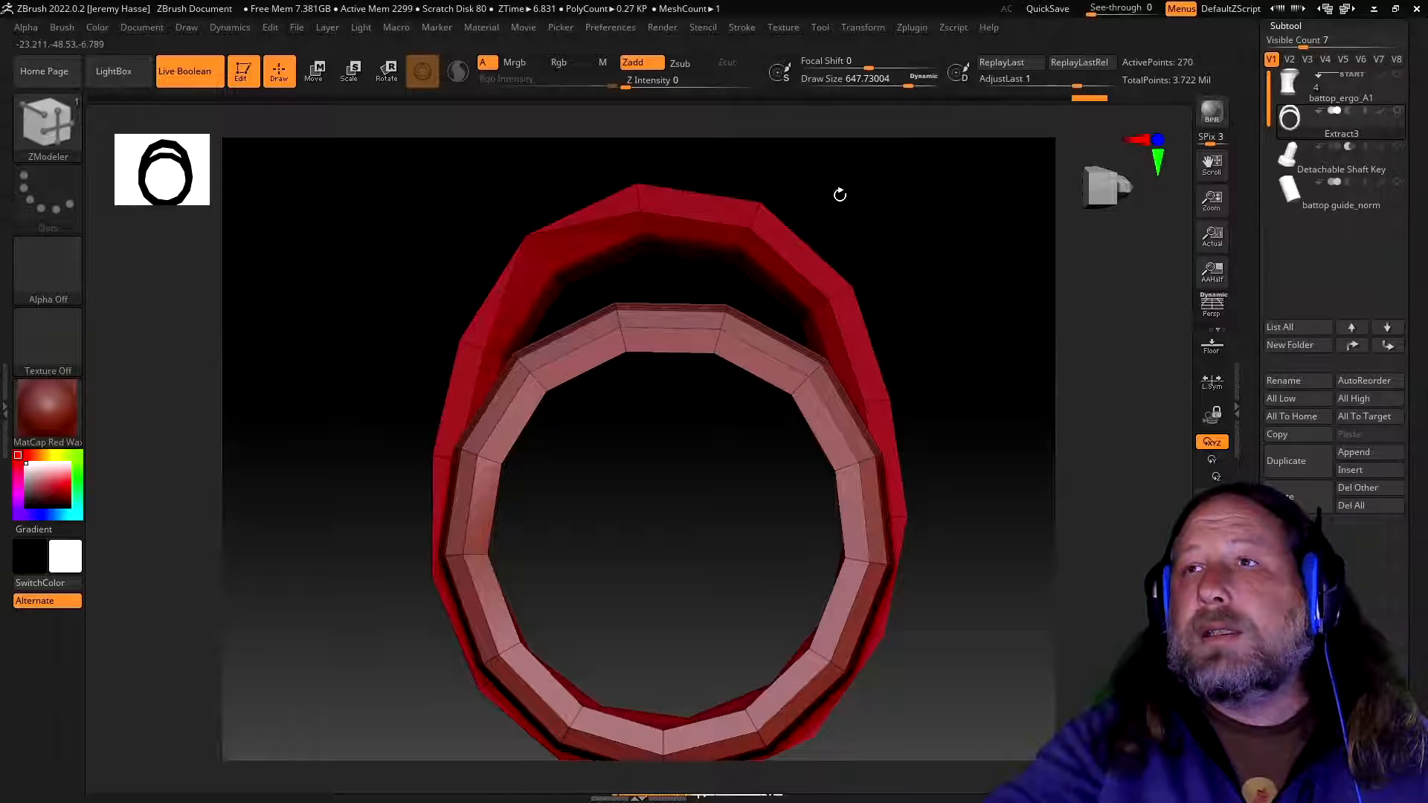
pyautogui.moveTo(899, 228)
pyautogui.mouseDown()
pyautogui.moveTo(947, 252)
pyautogui.moveTo(884, 247)
pyautogui.mouseUp()
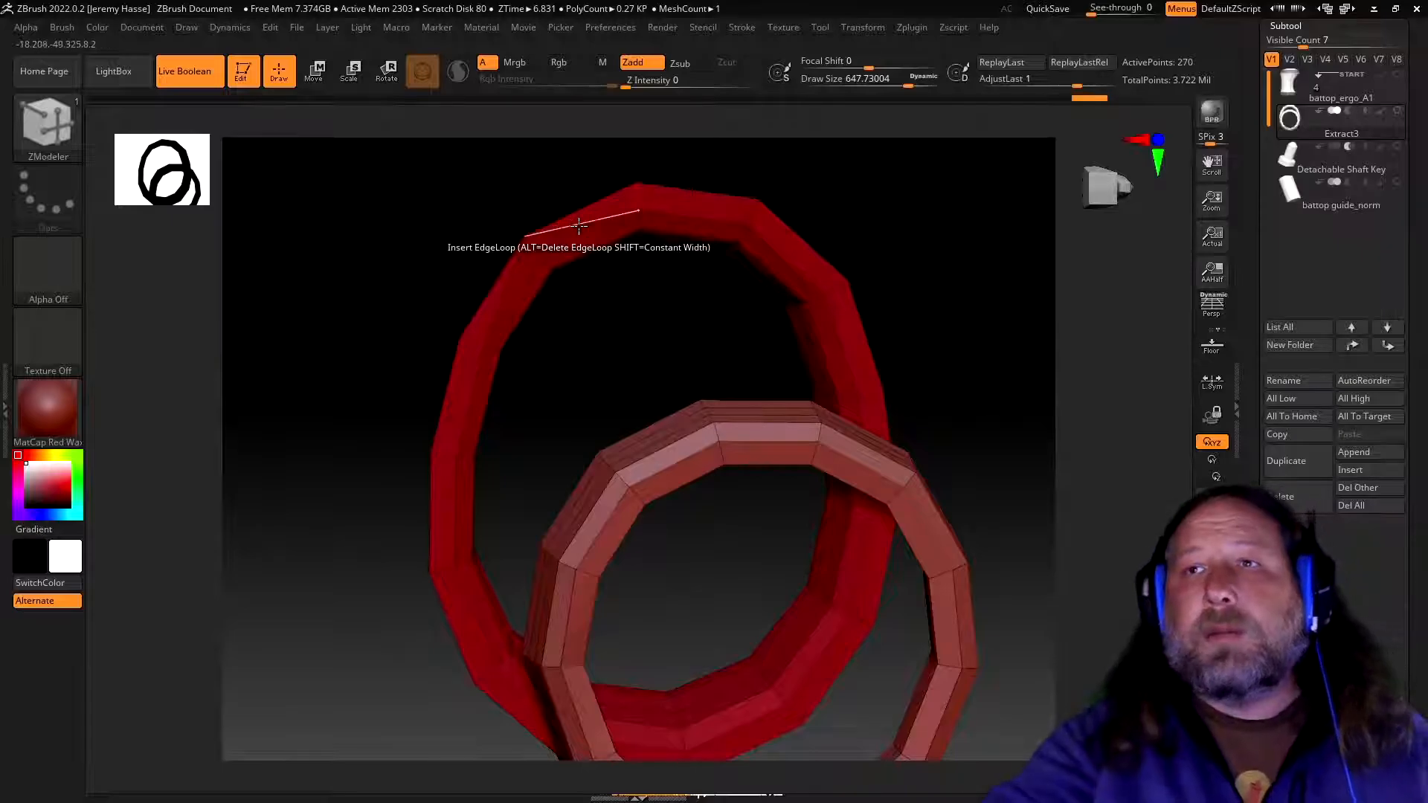
# - Set the ZModeler edge action to Delete and remove two edges at the rim ring's uneven corner
pyautogui.press('space')
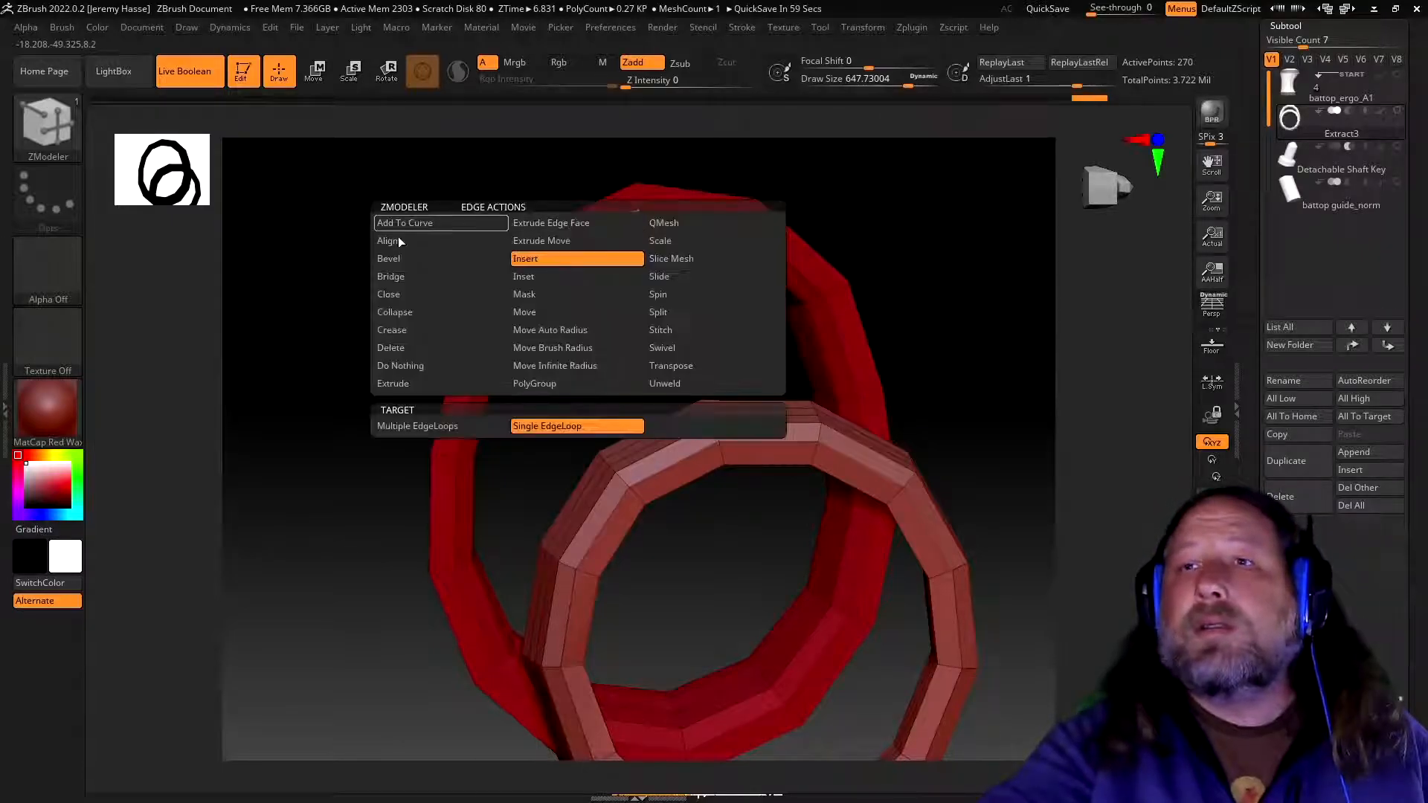
pyautogui.click(390, 347)
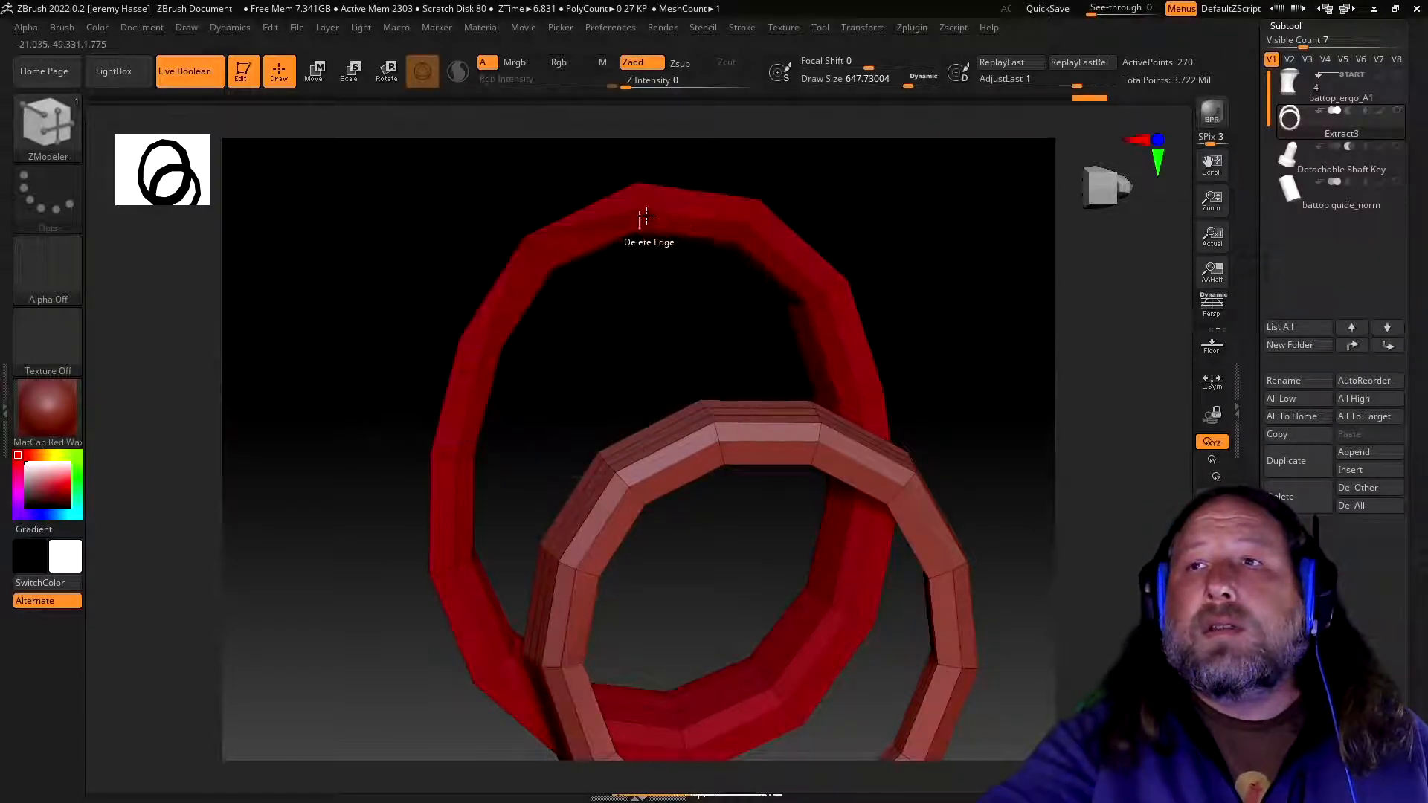
pyautogui.click(604, 218)
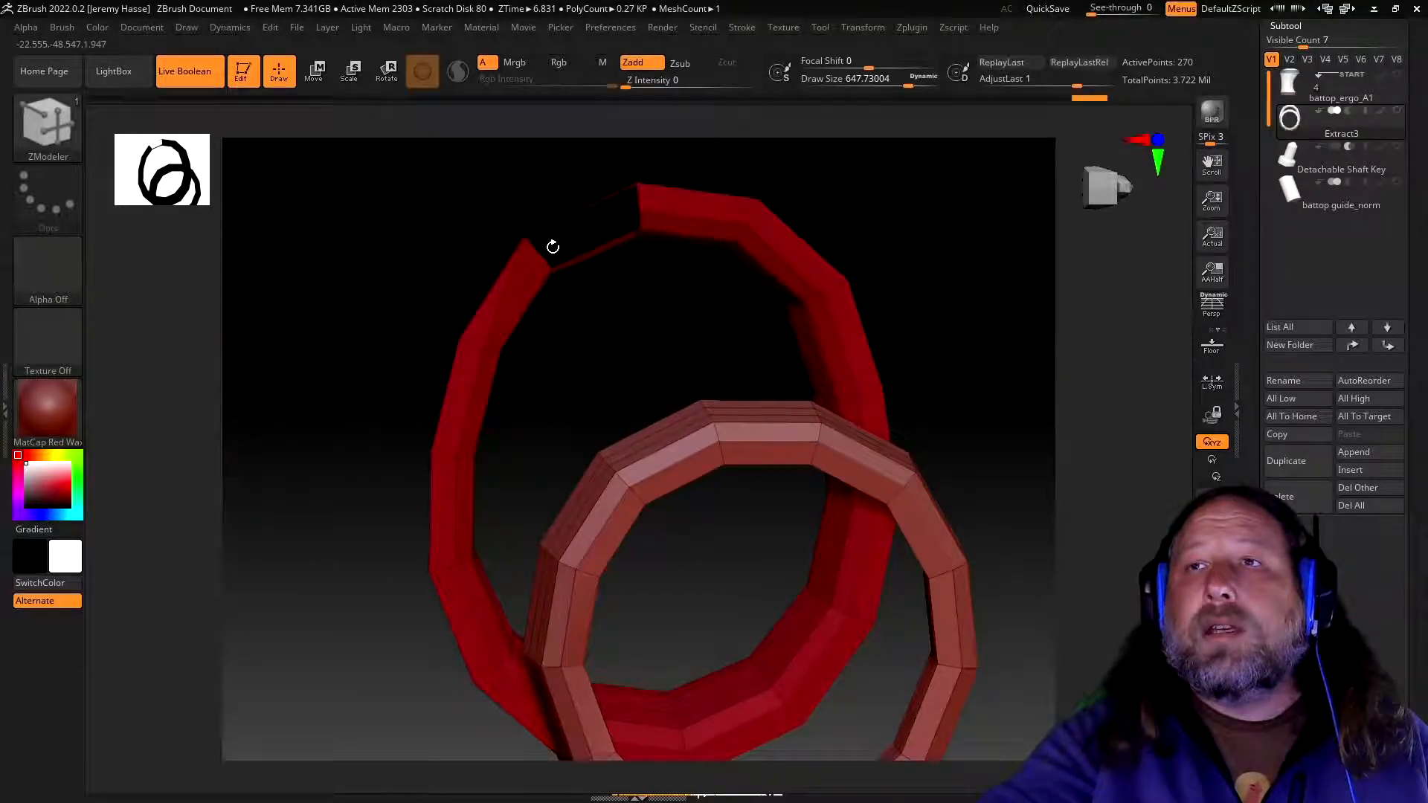
pyautogui.click(500, 291)
# - Set the edge action to Bridge and bridge the open edges of both gaps at the rim's corner
pyautogui.moveTo(439, 206); pyautogui.dragTo(414, 239)
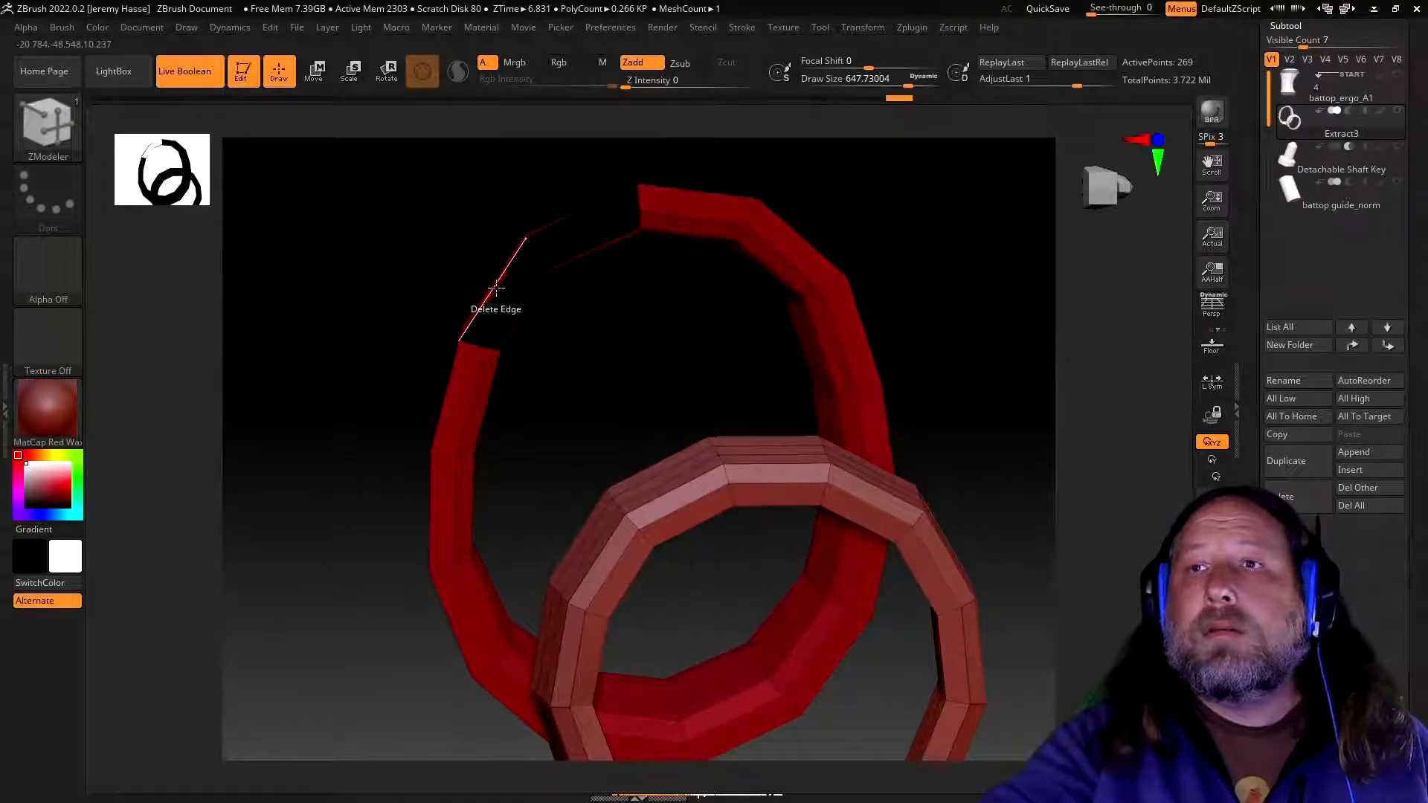
pyautogui.press('space')
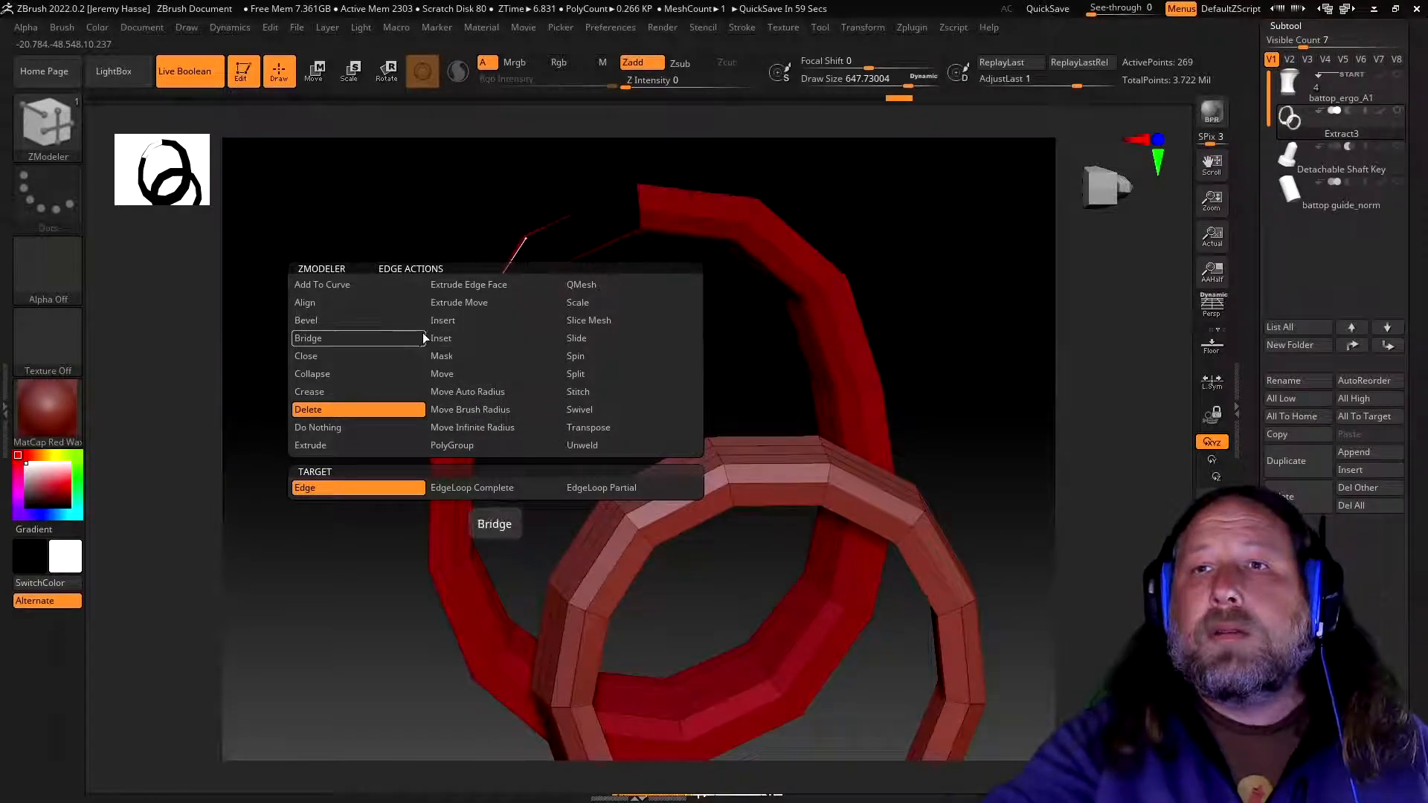
pyautogui.click(368, 341)
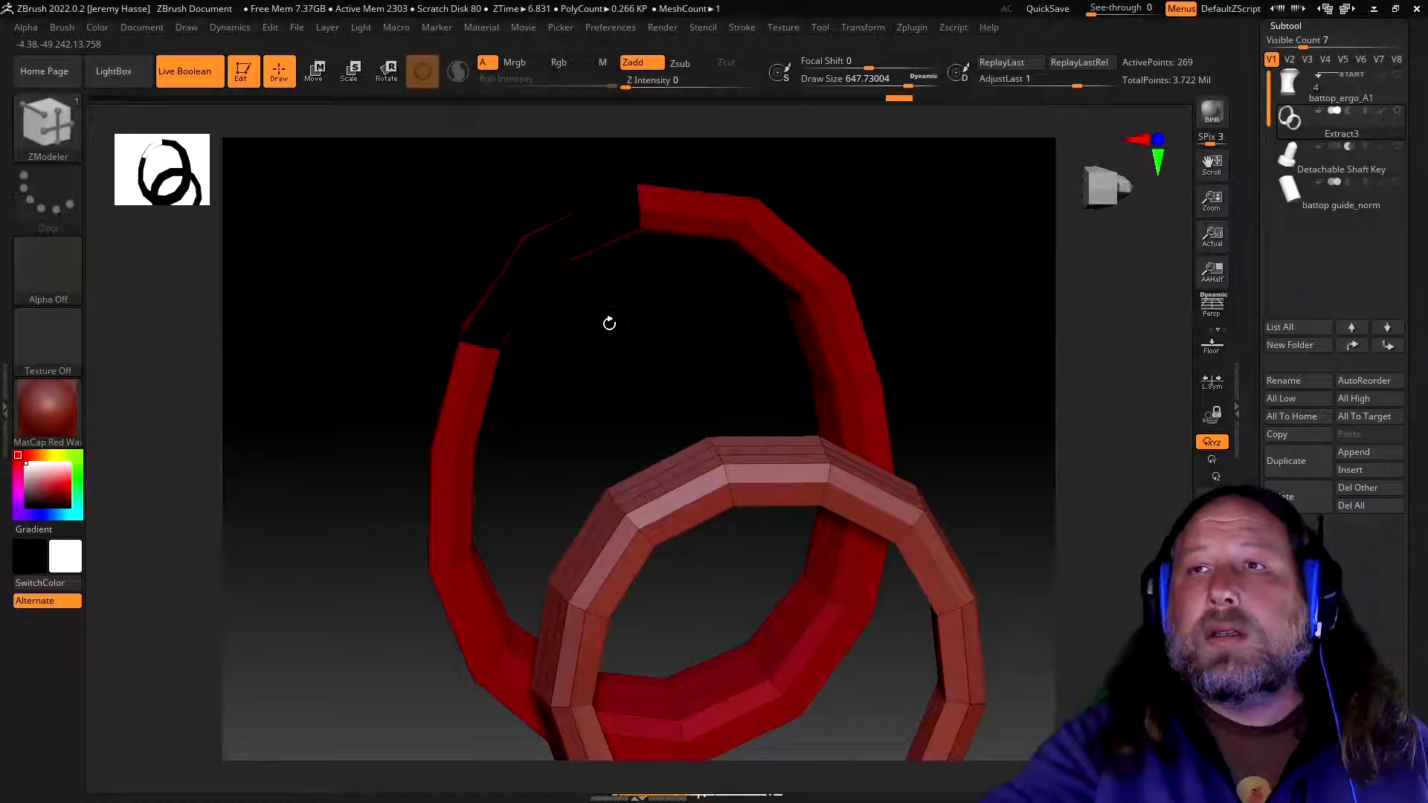
pyautogui.moveTo(626, 329); pyautogui.dragTo(608, 247)
pyautogui.click(572, 223)
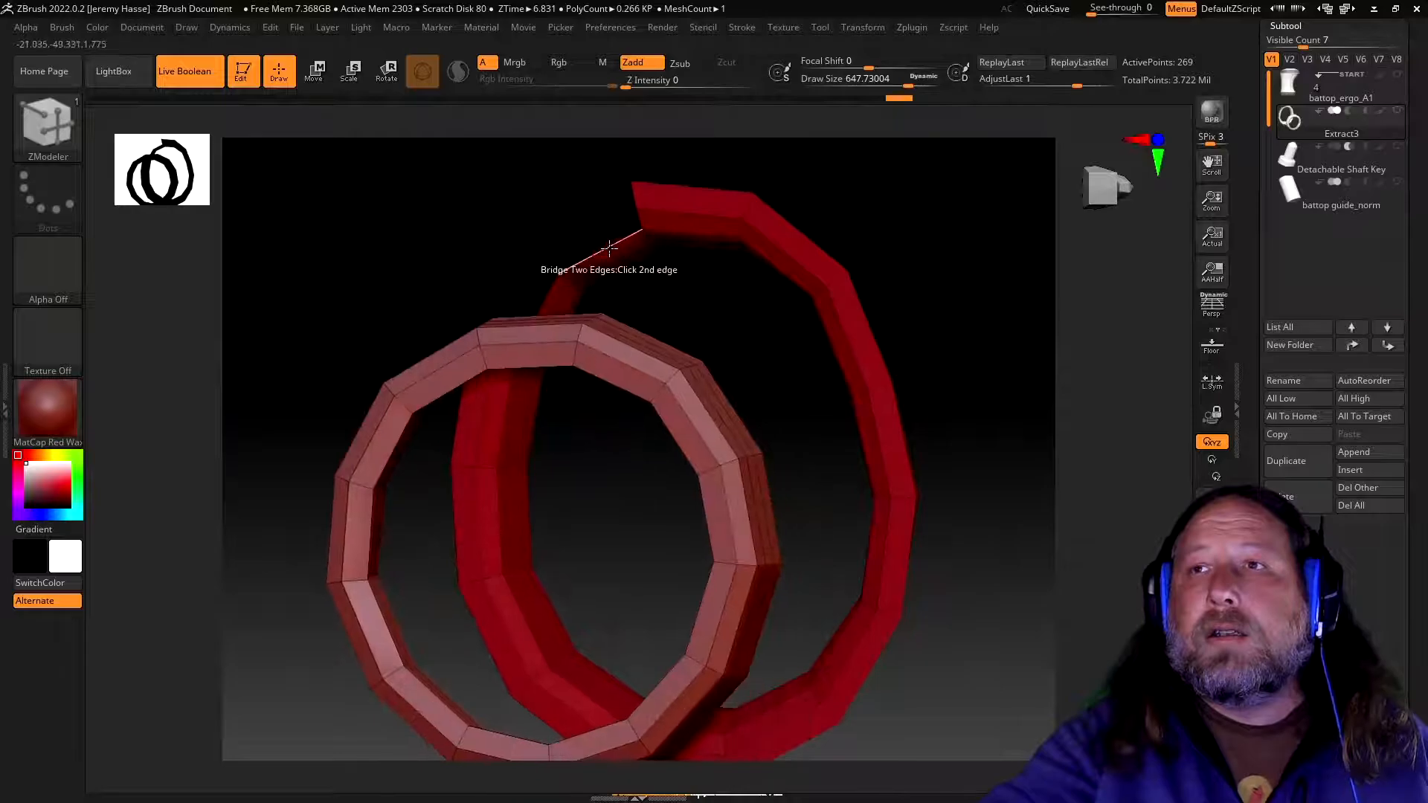
pyautogui.click(607, 242)
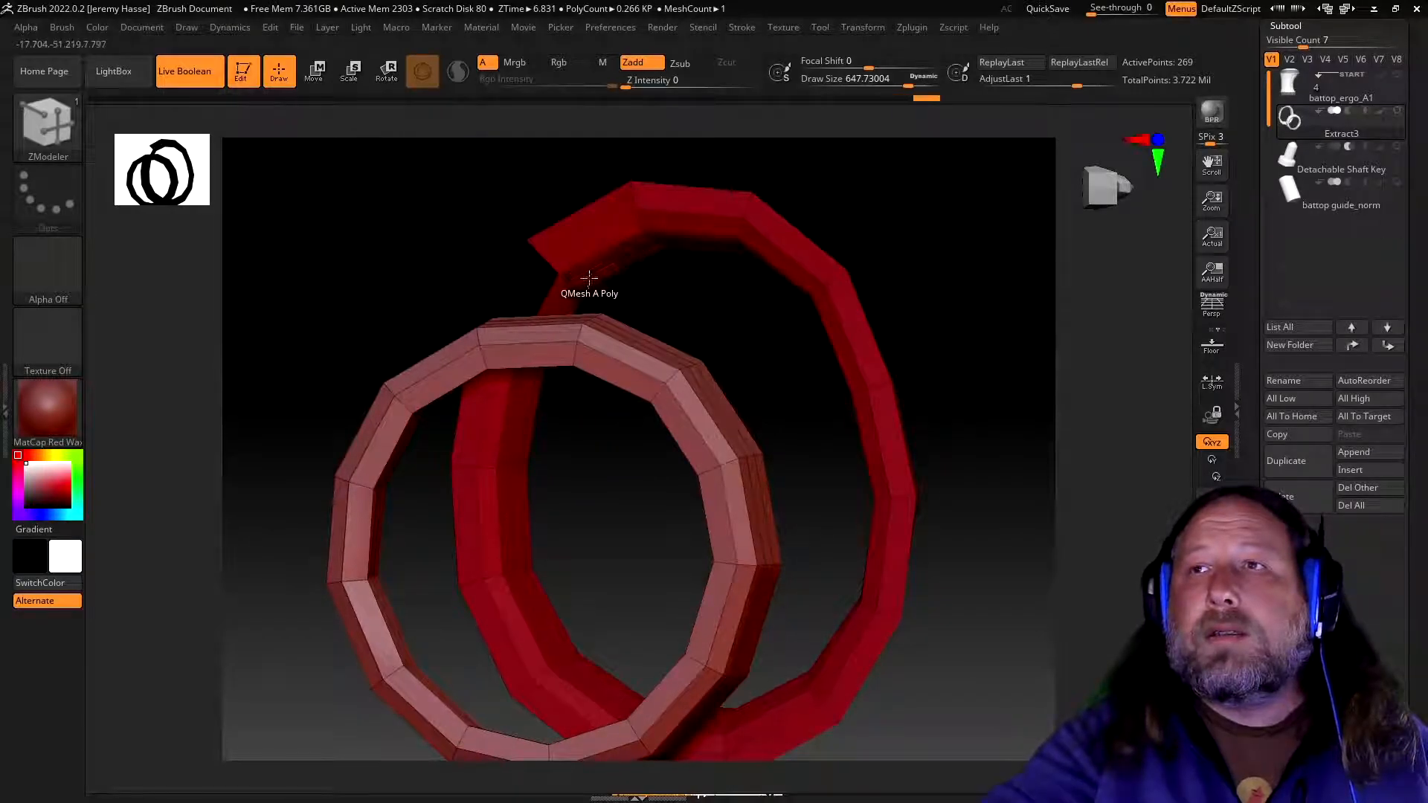
pyautogui.moveTo(682, 312); pyautogui.dragTo(561, 291)
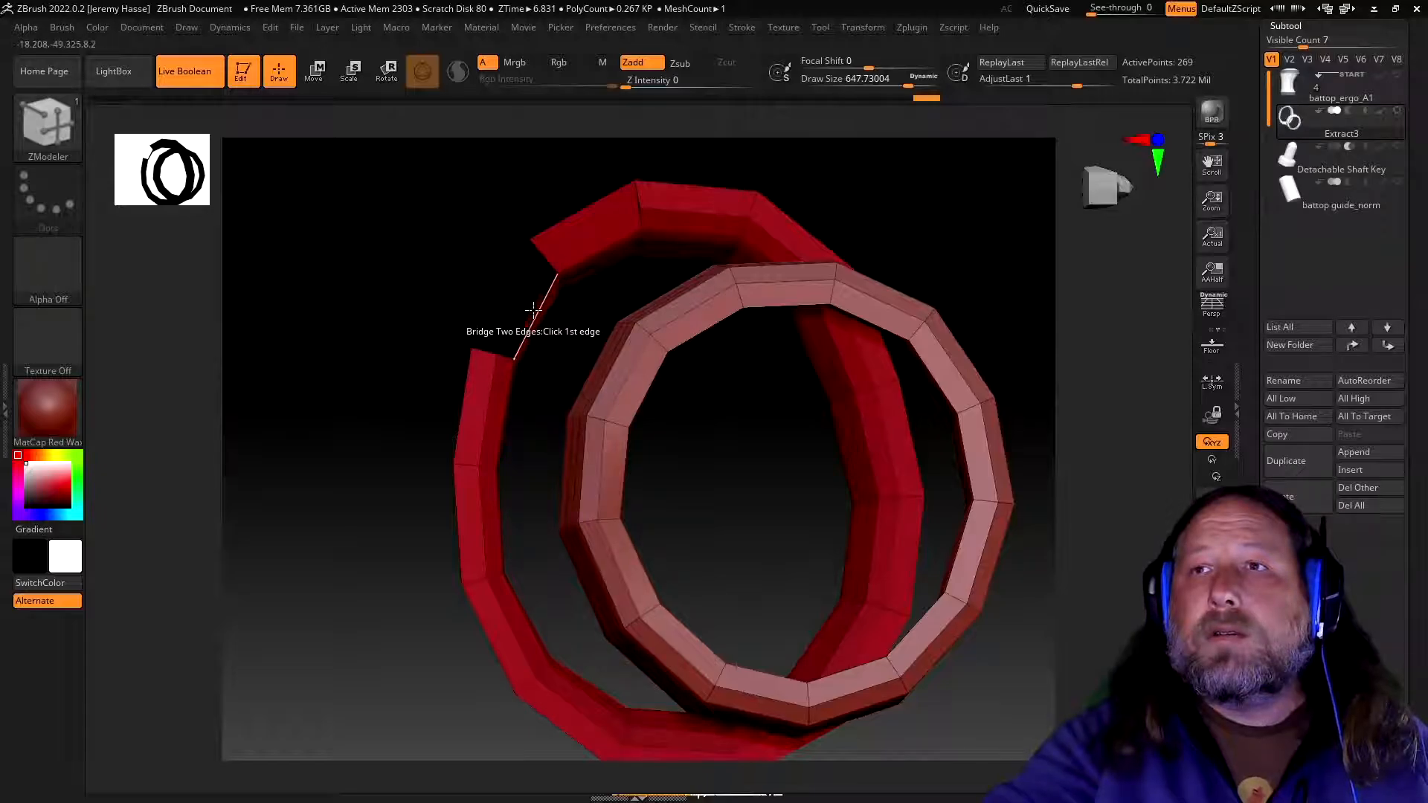
pyautogui.moveTo(591, 305); pyautogui.dragTo(544, 300)
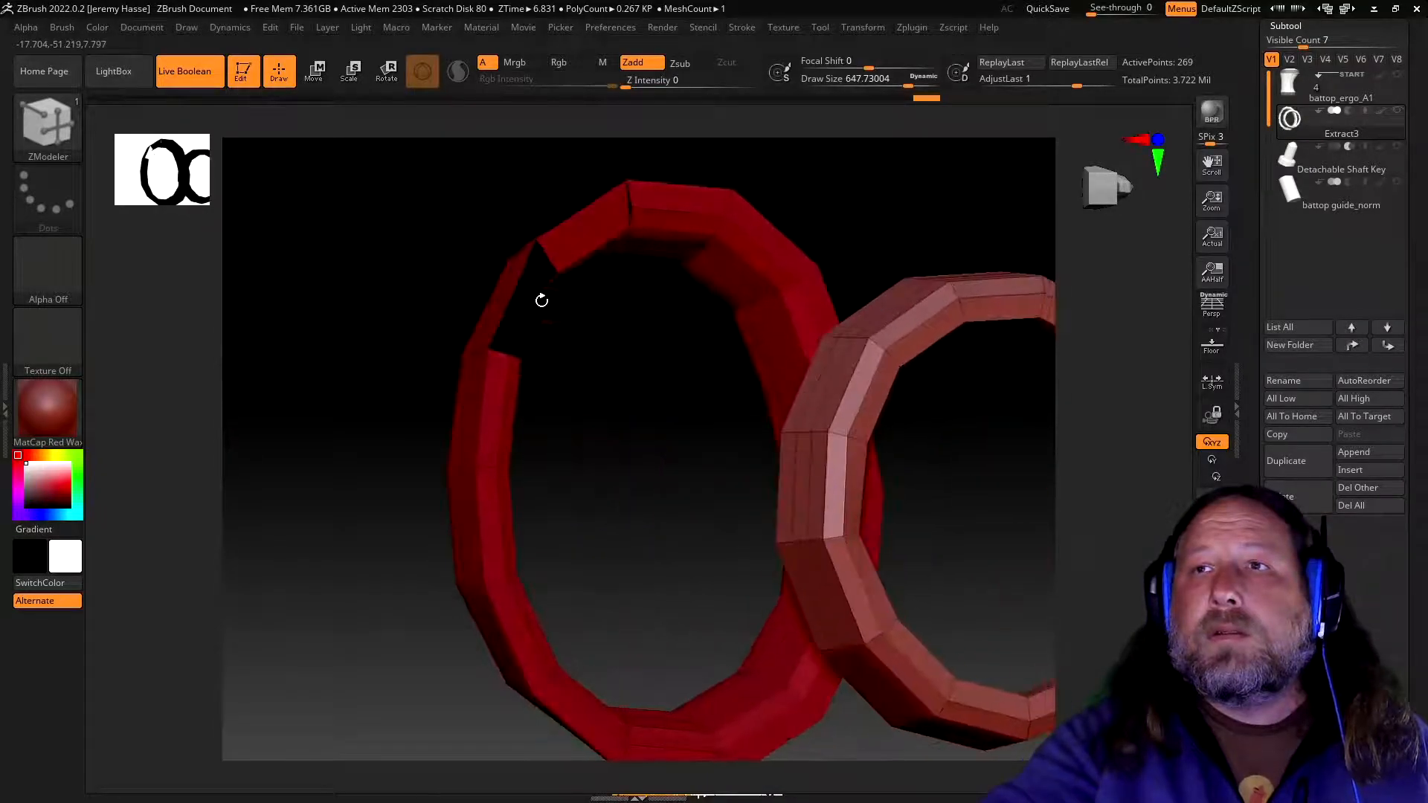
pyautogui.click(517, 293)
# - Set the edge action to Insert and add an edge loop through the rim's bridged section
pyautogui.moveTo(619, 330); pyautogui.dragTo(600, 367)
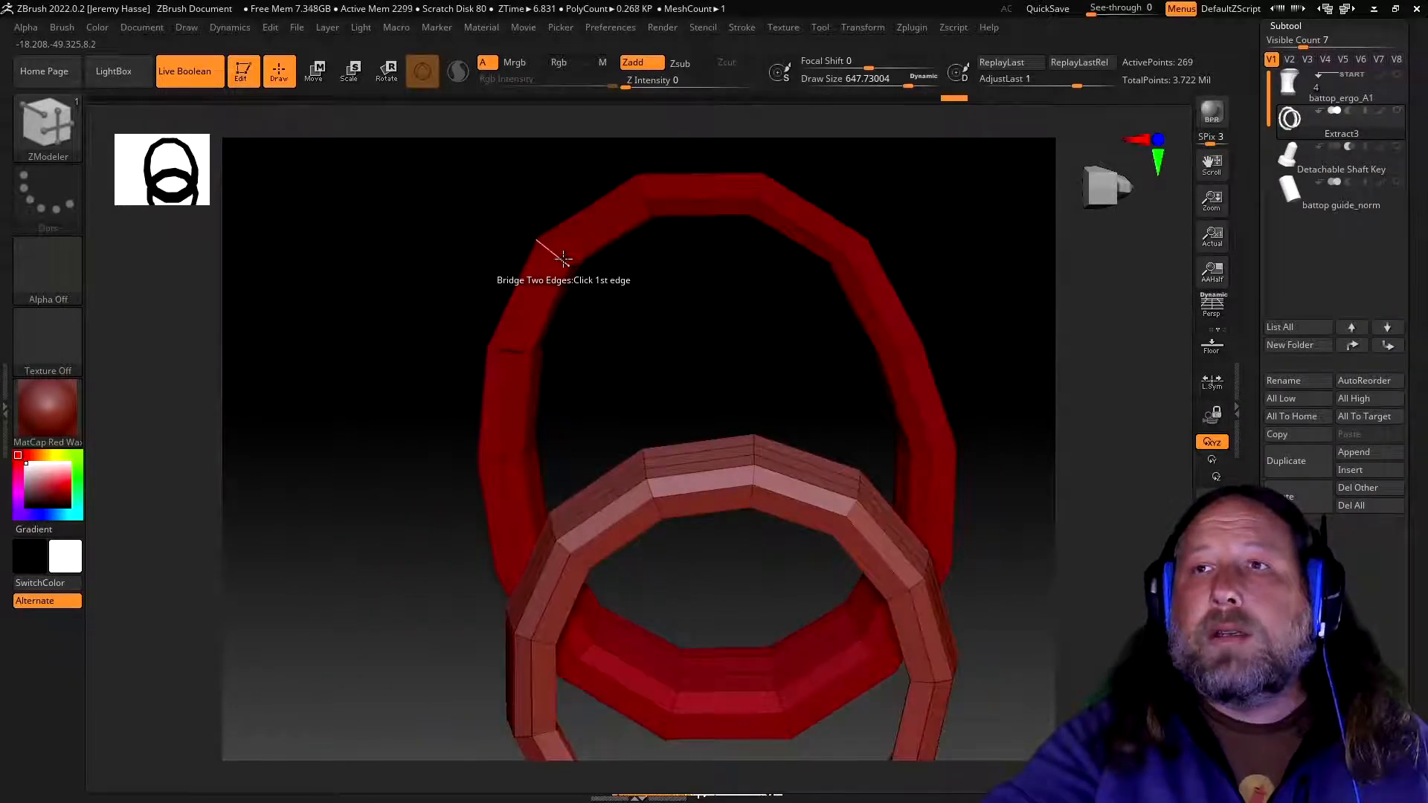
pyautogui.press('space')
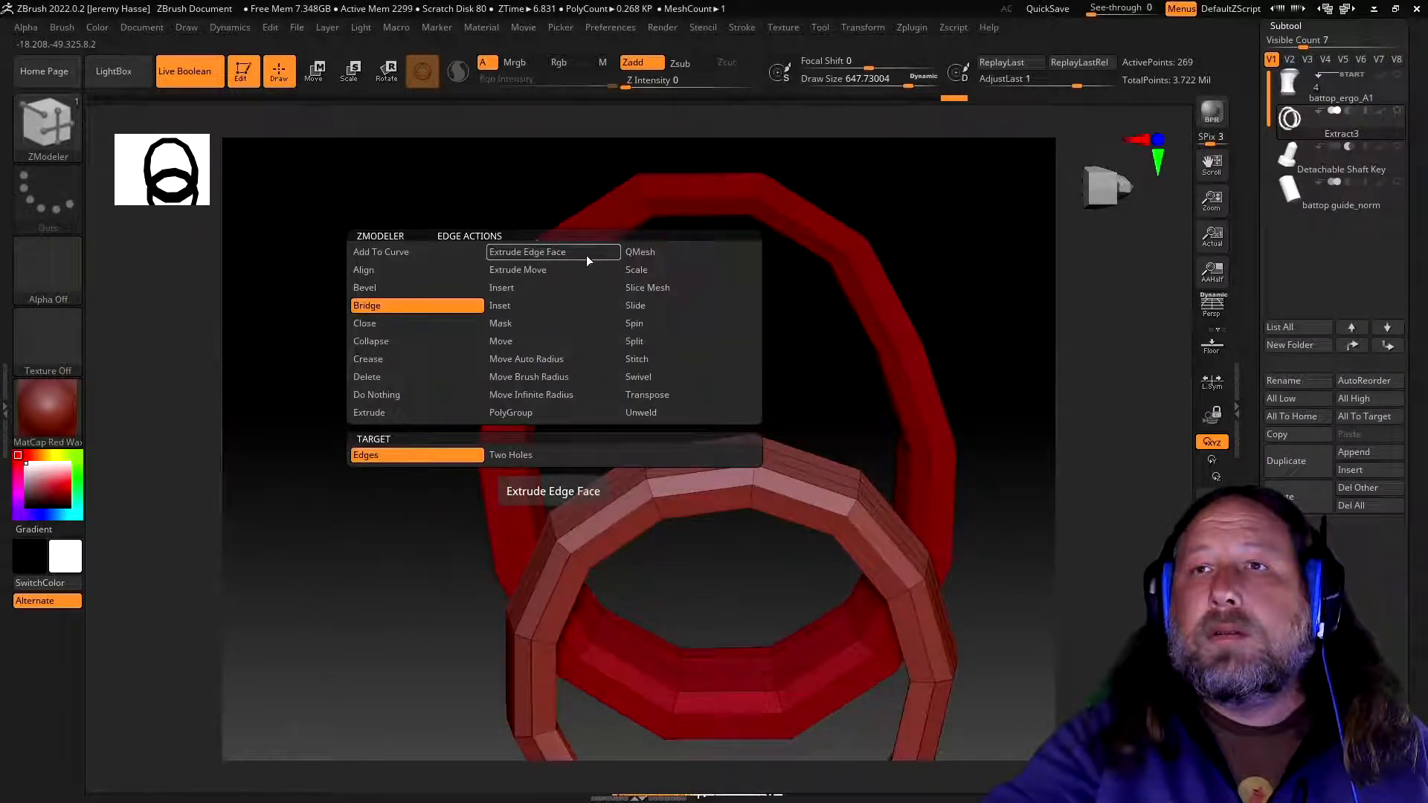
pyautogui.click(502, 307)
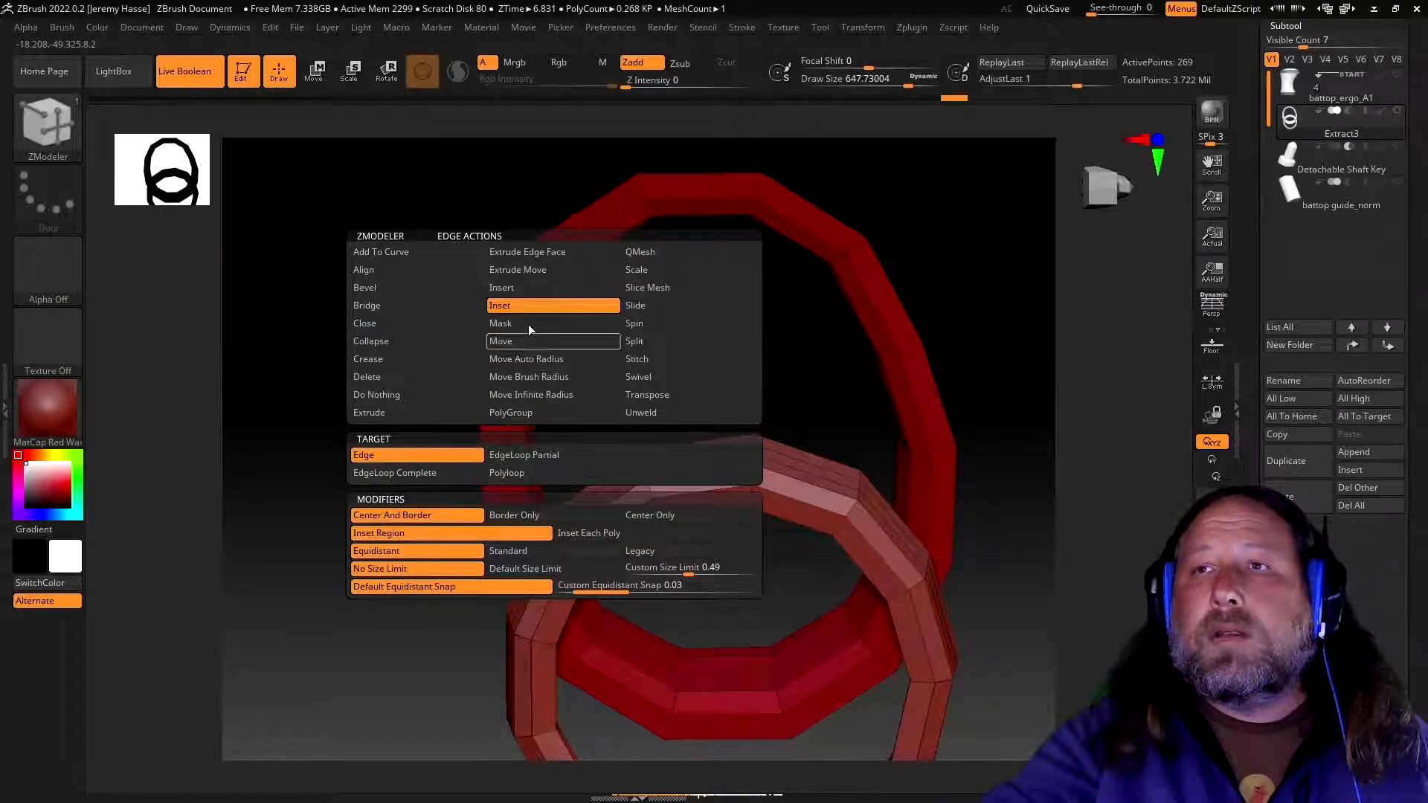
pyautogui.click(528, 291)
pyautogui.click(462, 446)
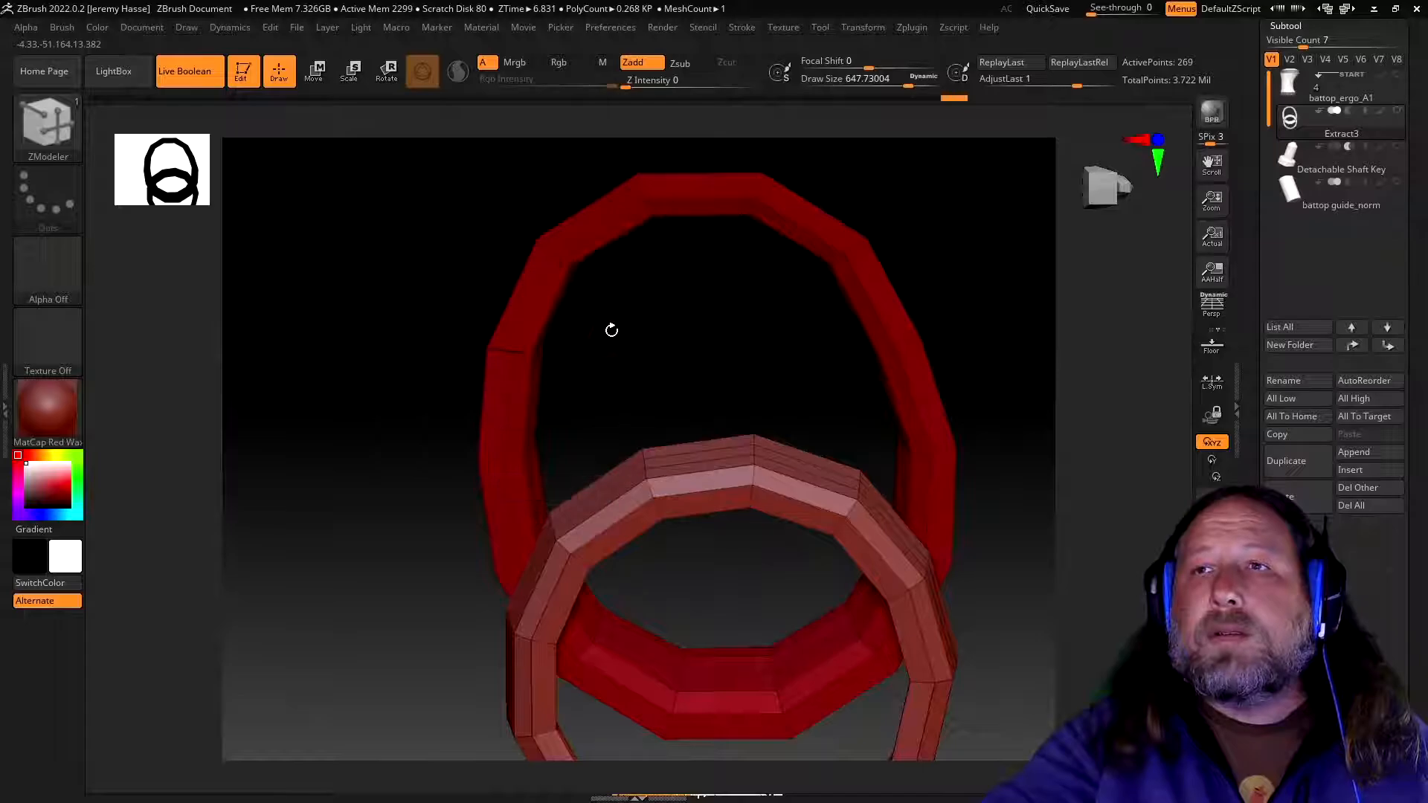
pyautogui.click(556, 255)
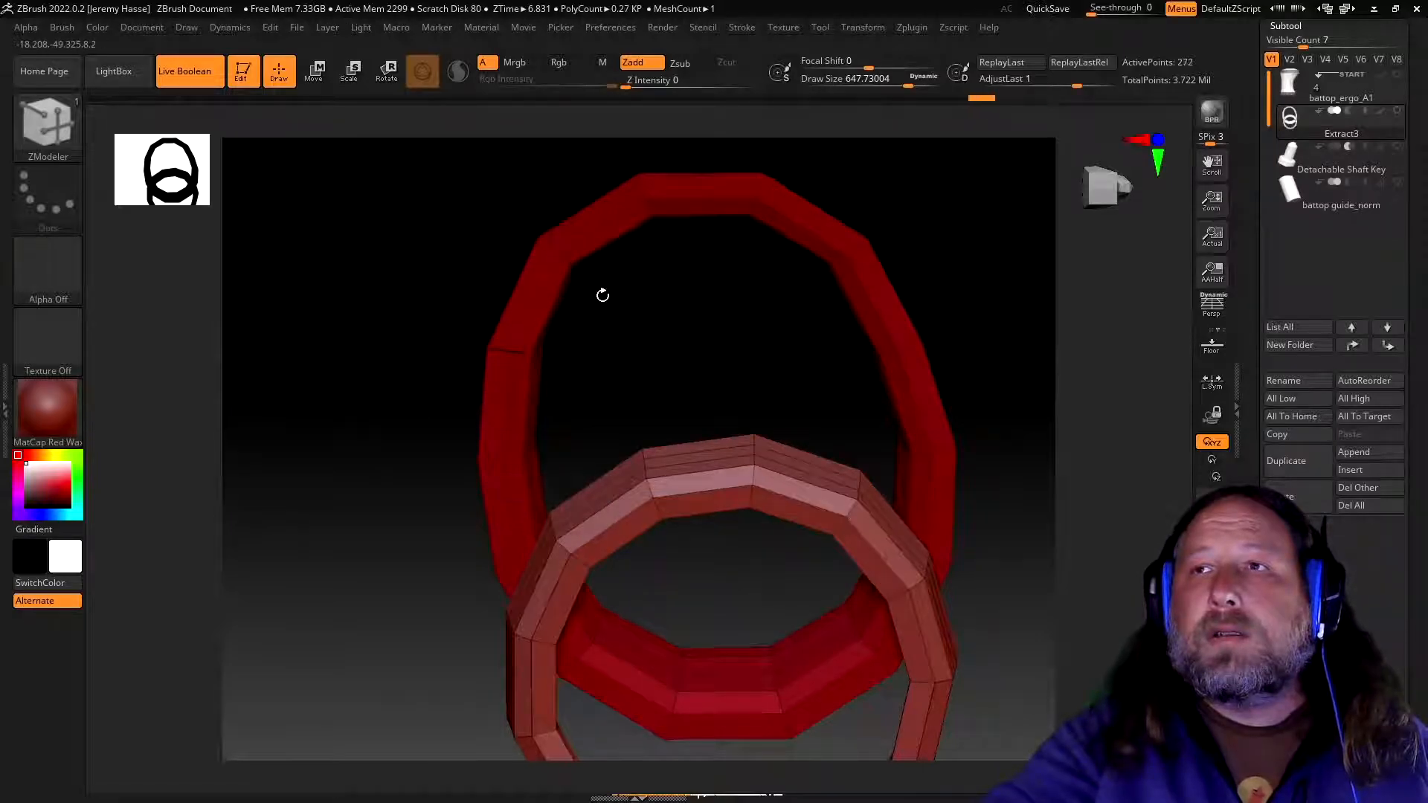
# - Set the point action to Stitch and merge the loose points at both ends of the inserted loop with their neighbouring rim points
pyautogui.moveTo(653, 345); pyautogui.dragTo(692, 325)
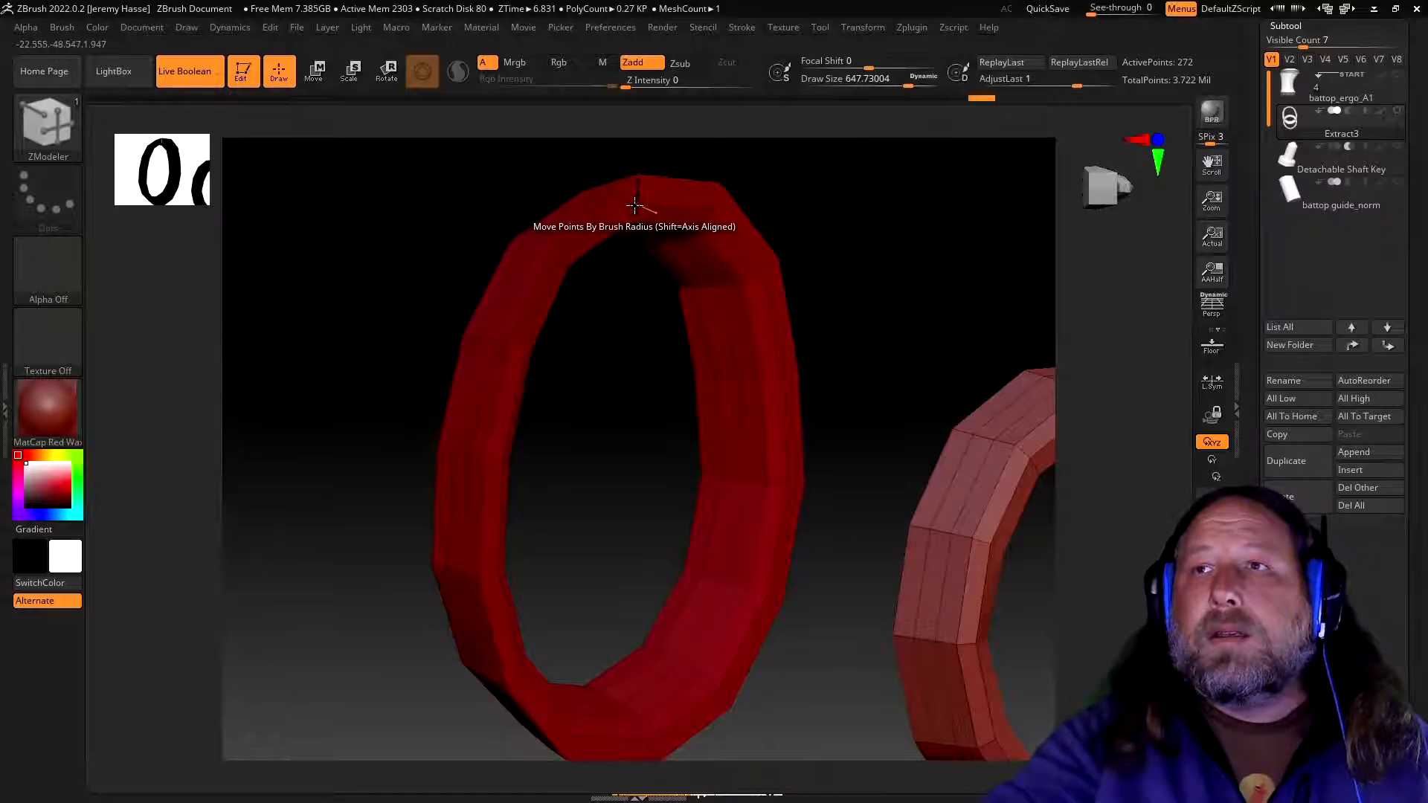
pyautogui.press('space')
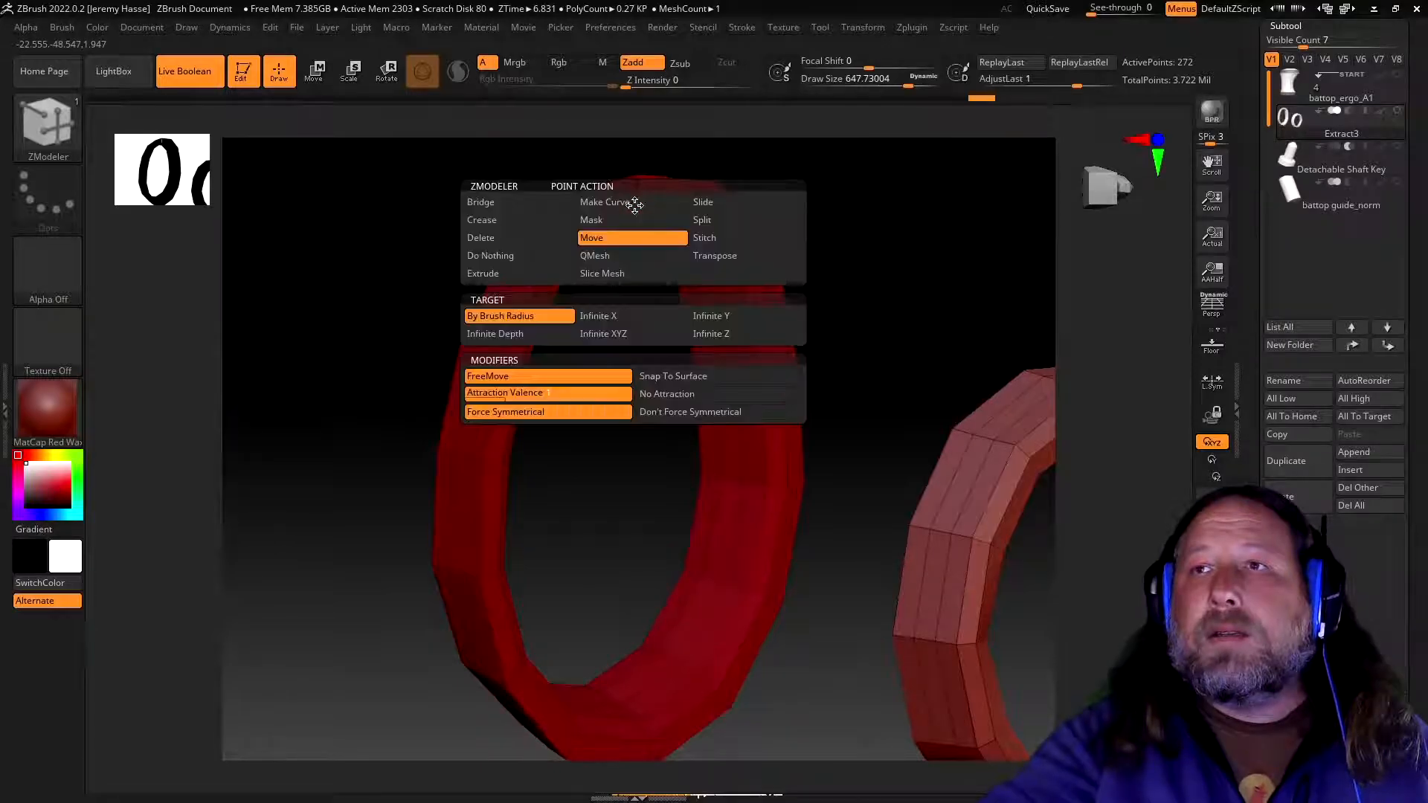
pyautogui.click(706, 237)
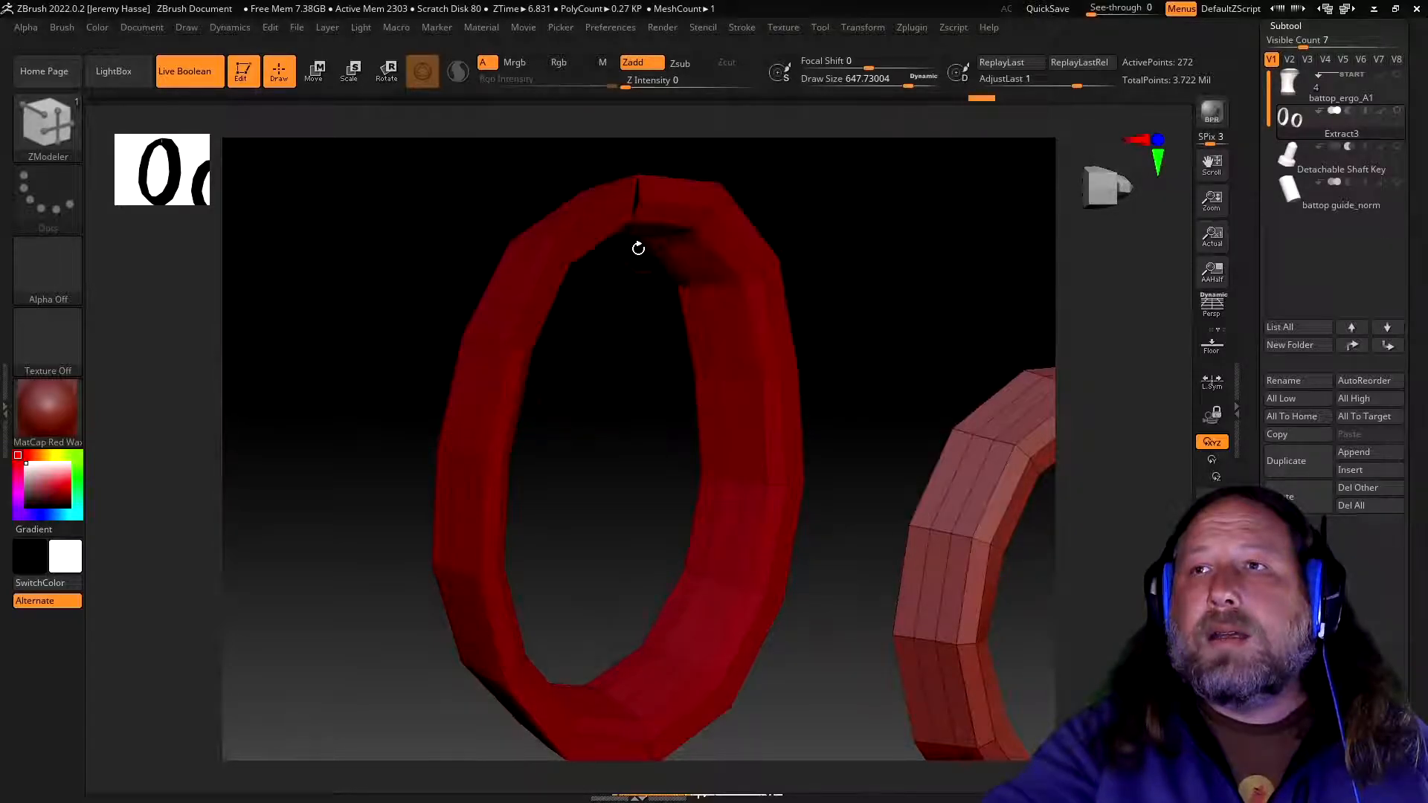
pyautogui.click(635, 201)
pyautogui.moveTo(605, 331); pyautogui.dragTo(542, 350)
pyautogui.click(554, 339)
# - Set the point action back to Move and adjust the rebuilt section's points from the side of the rim
pyautogui.moveTo(683, 365); pyautogui.dragTo(767, 433)
pyautogui.moveTo(728, 502); pyautogui.dragTo(641, 321)
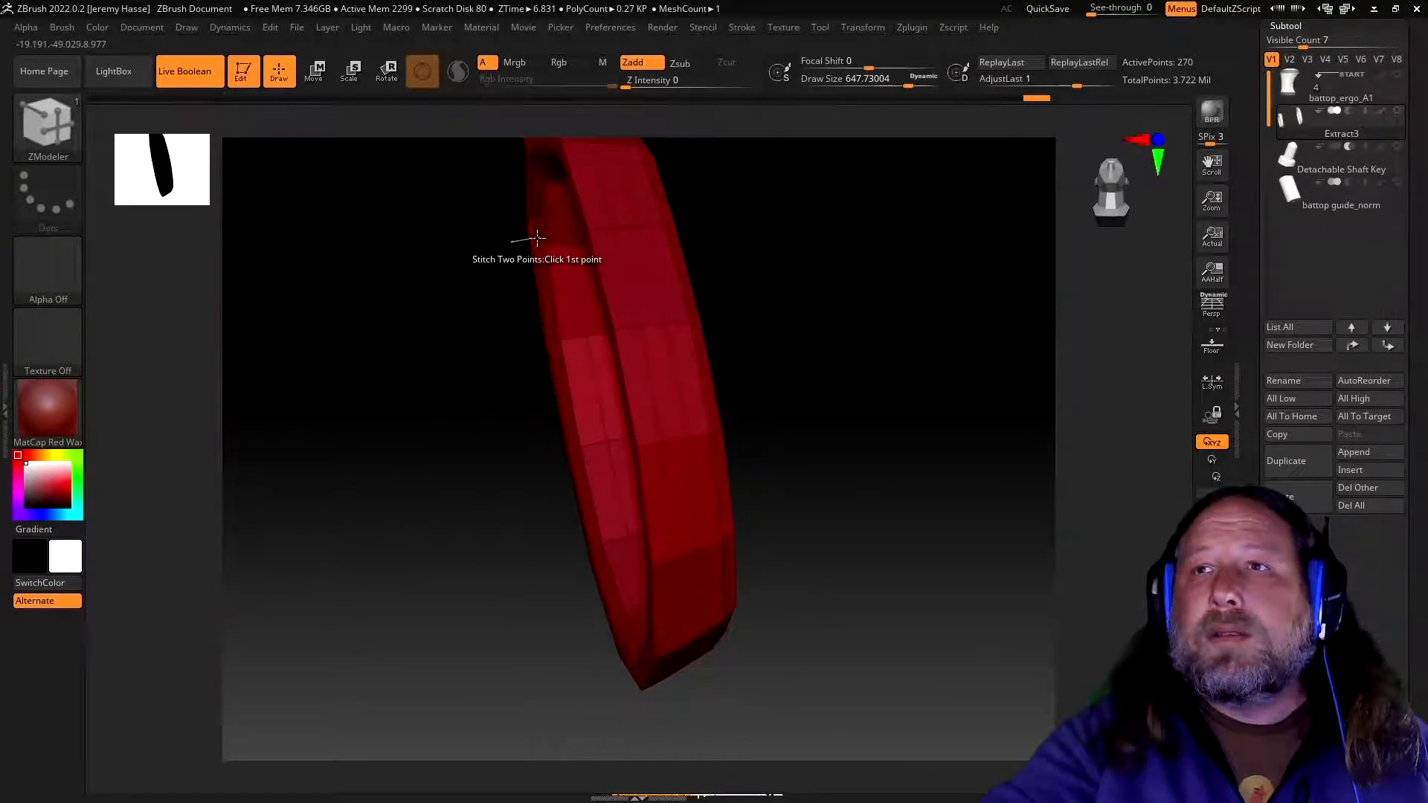
pyautogui.press('space')
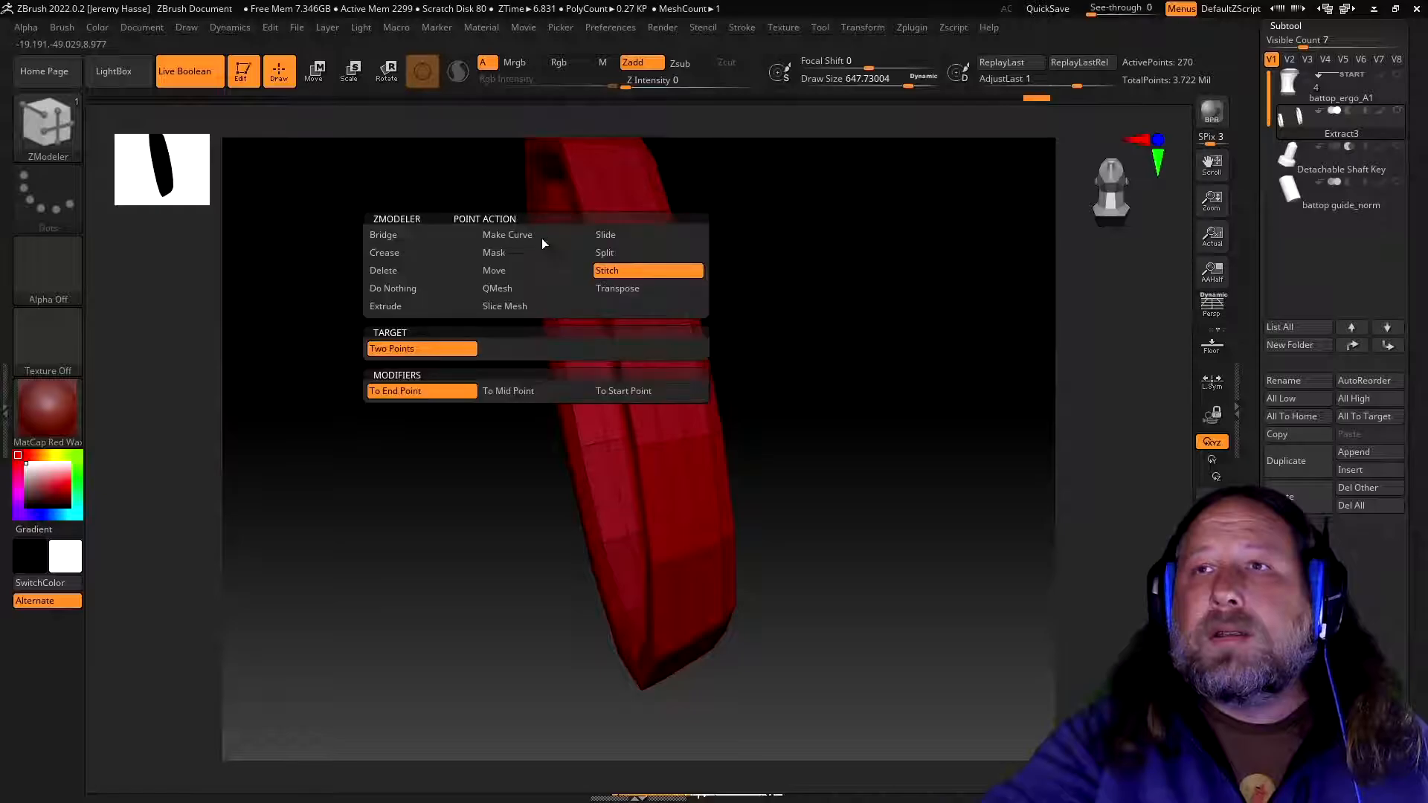
pyautogui.click(498, 269)
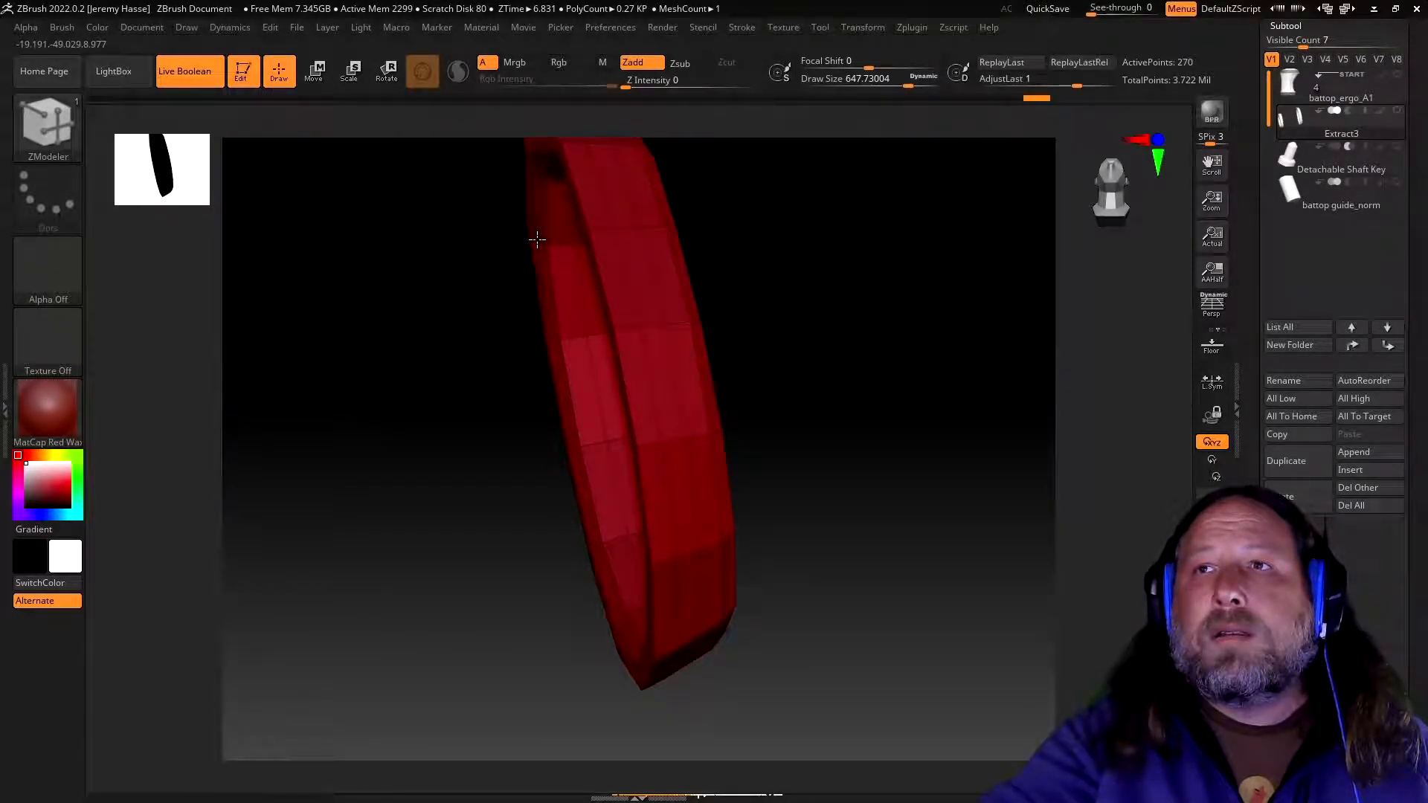
pyautogui.moveTo(465, 279)
pyautogui.mouseDown()
pyautogui.moveTo(692, 264)
pyautogui.moveTo(548, 271)
pyautogui.moveTo(537, 238)
pyautogui.mouseUp()
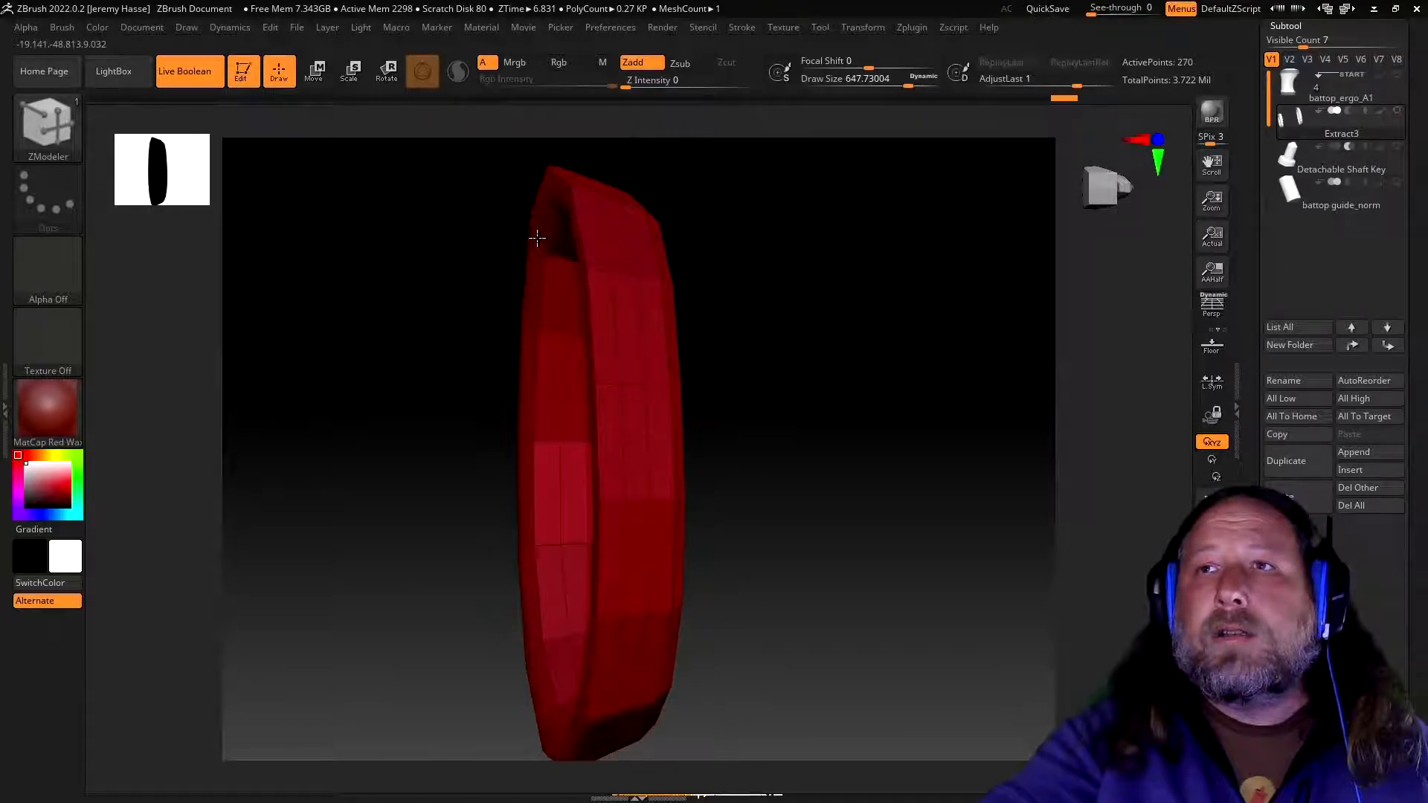
# - Show the other subtools again to see the rings on the handle, and hide the battop guide_norm subtool
pyautogui.moveTo(466, 254); pyautogui.dragTo(669, 313)
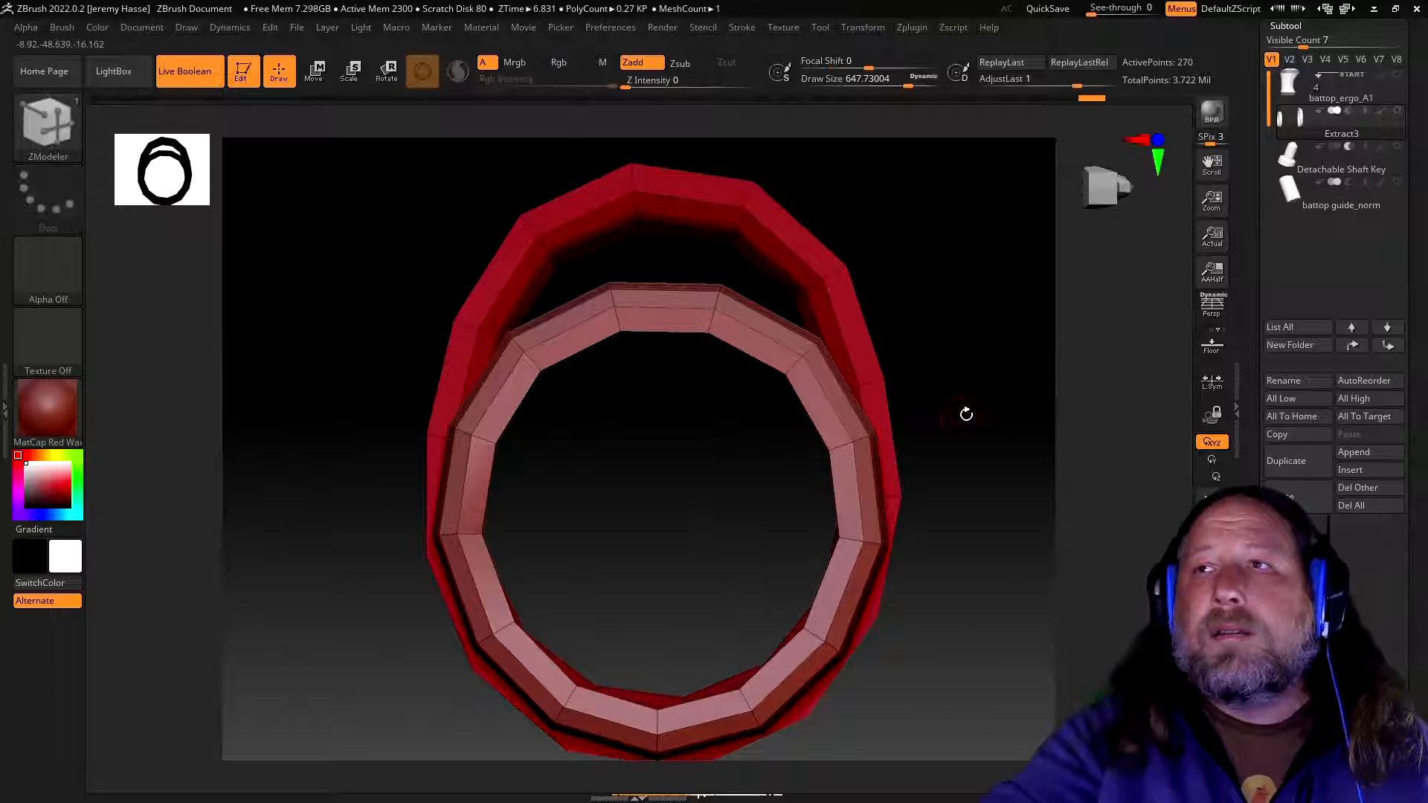
pyautogui.click(1396, 79)
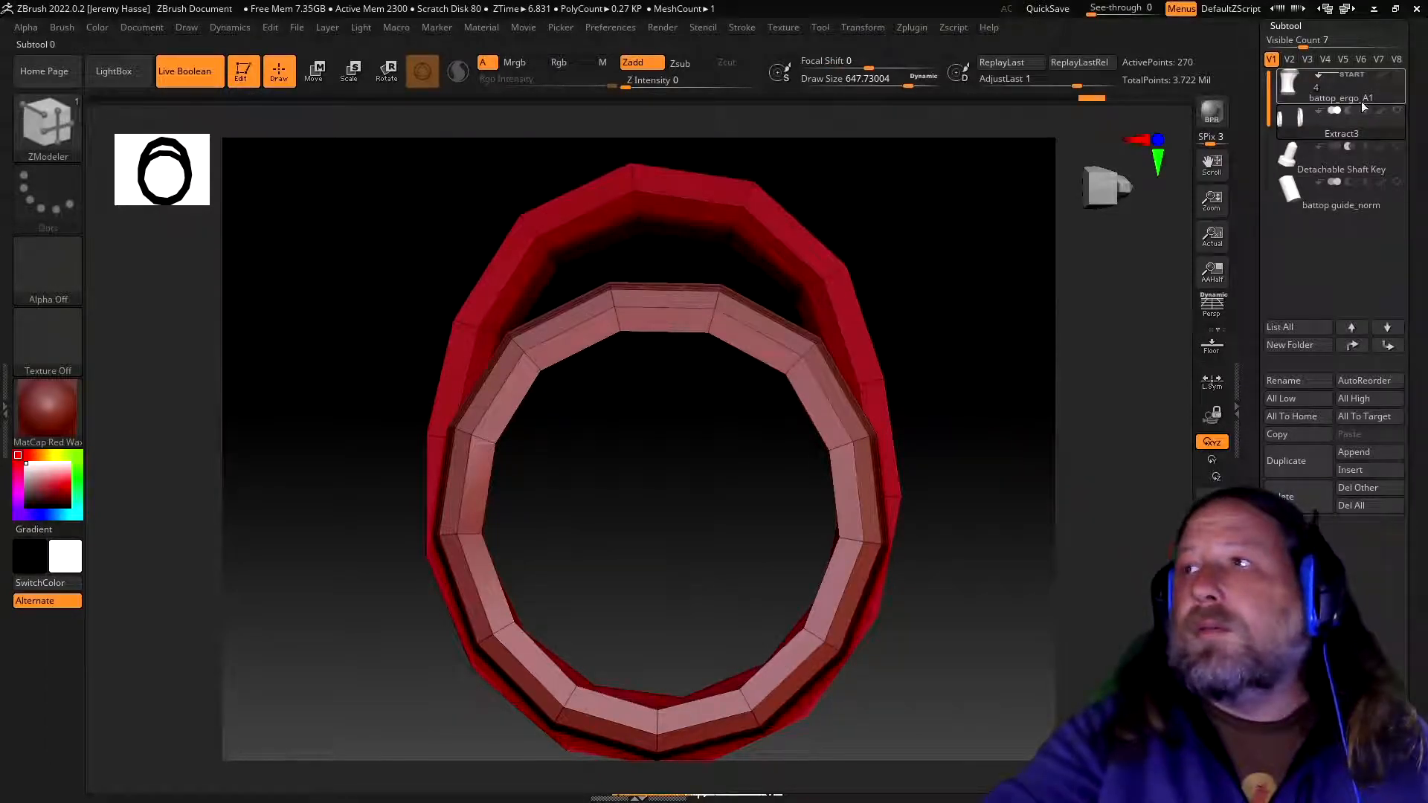
pyautogui.moveTo(984, 365); pyautogui.dragTo(974, 290)
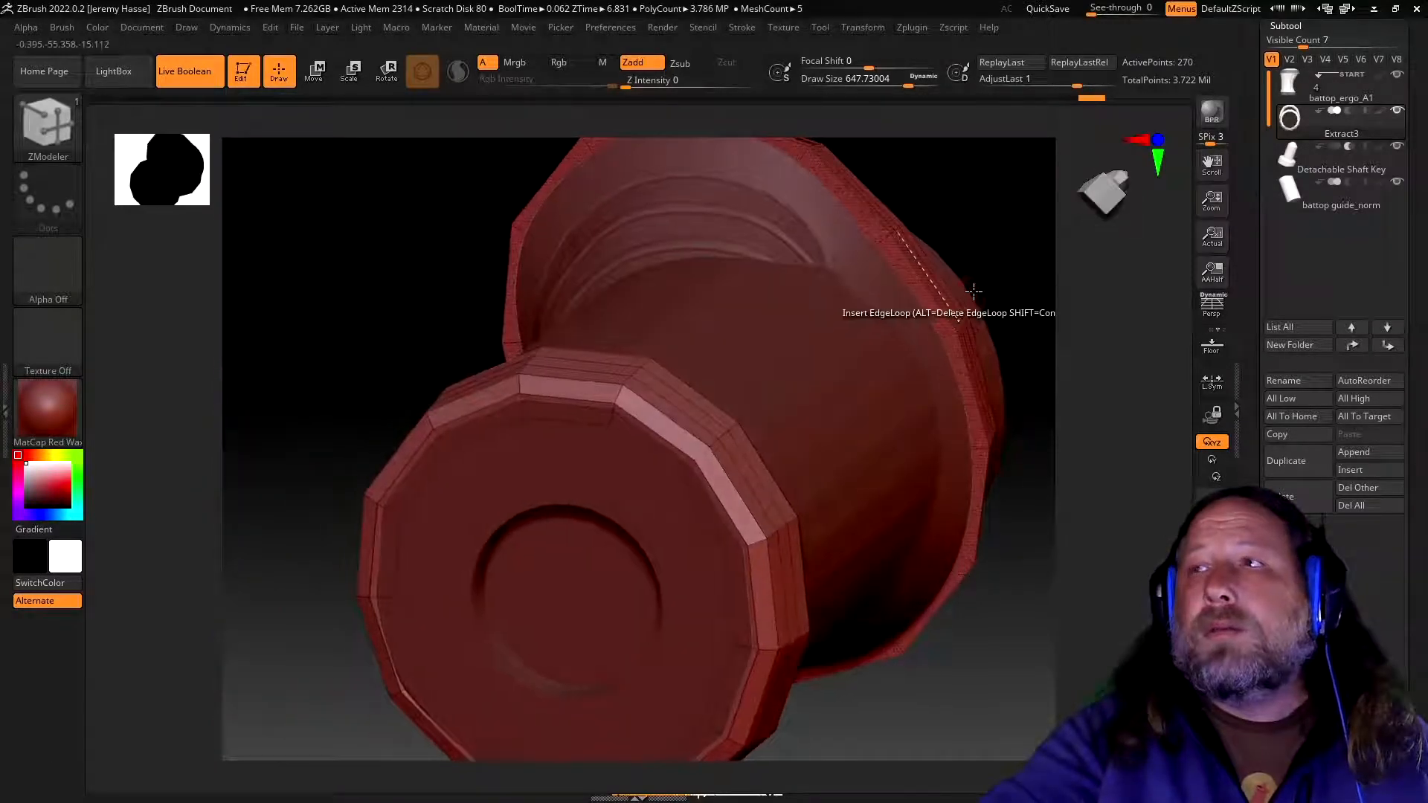
pyautogui.moveTo(1001, 238); pyautogui.dragTo(1055, 286)
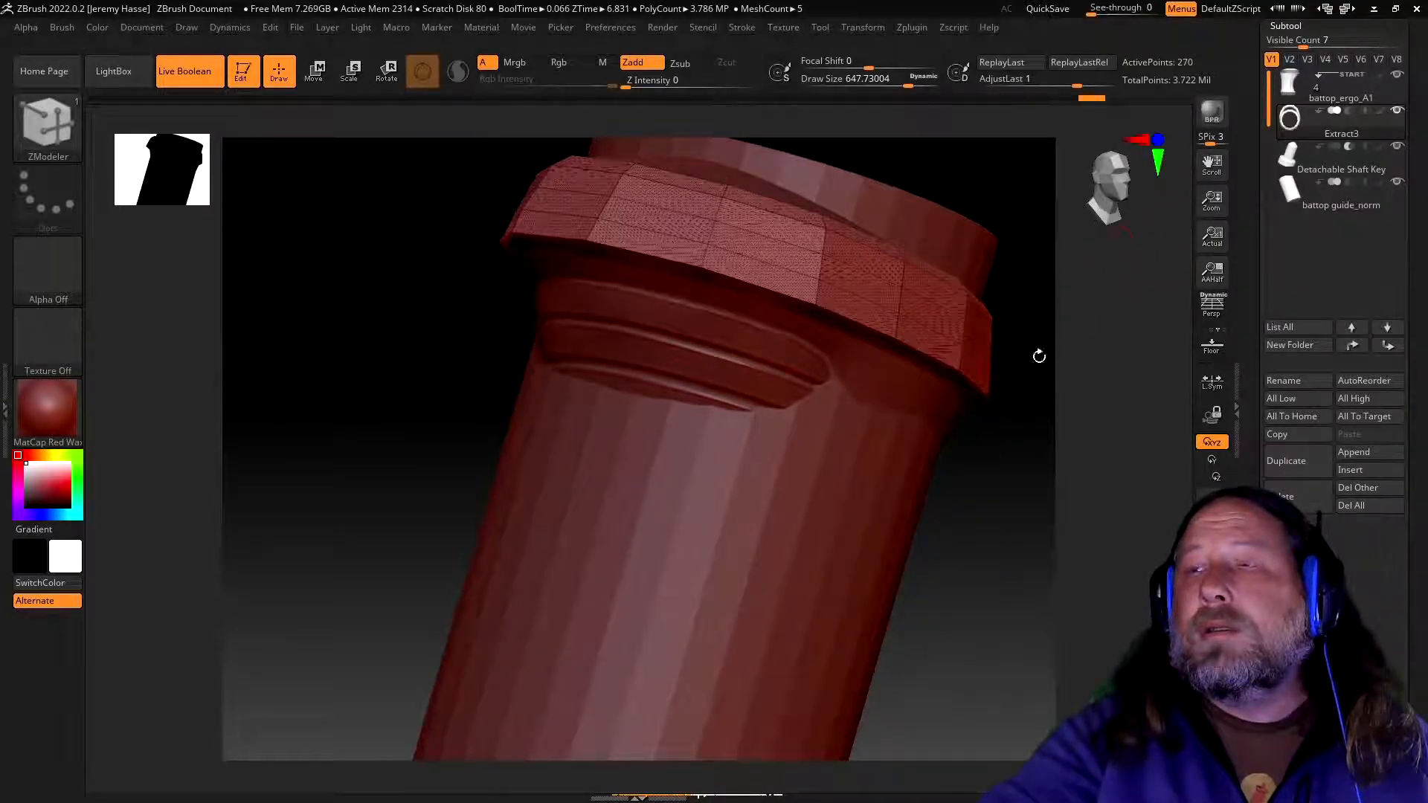
pyautogui.keyDown('ctrl'); pyautogui.moveTo(950, 516); pyautogui.dragTo(922, 421, button='right'); pyautogui.keyUp('ctrl')
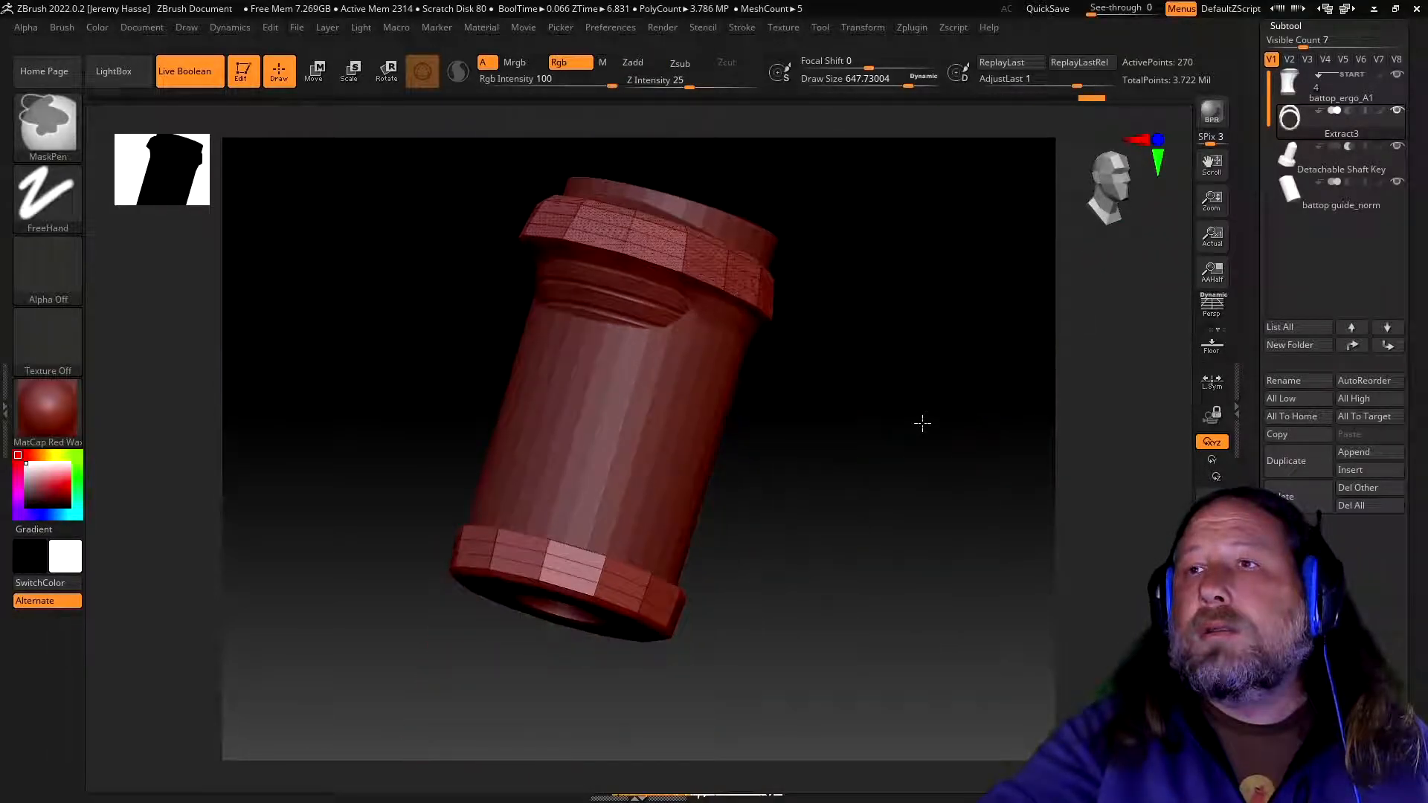
pyautogui.click(1397, 182)
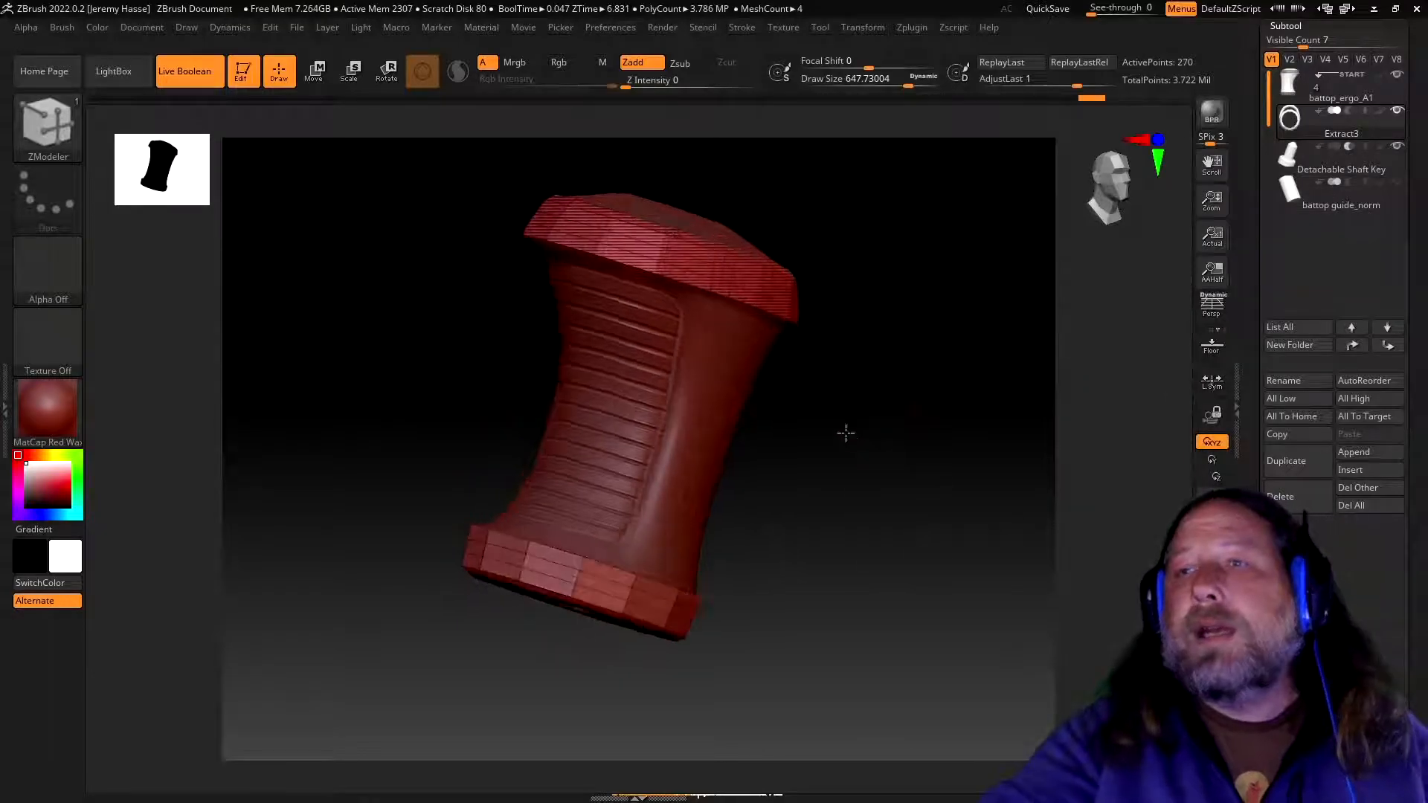
# - Check both rings on the handle from the base, side and cap, and turn on Dynamic Subdivision for Extract3
pyautogui.moveTo(830, 405); pyautogui.dragTo(910, 316)
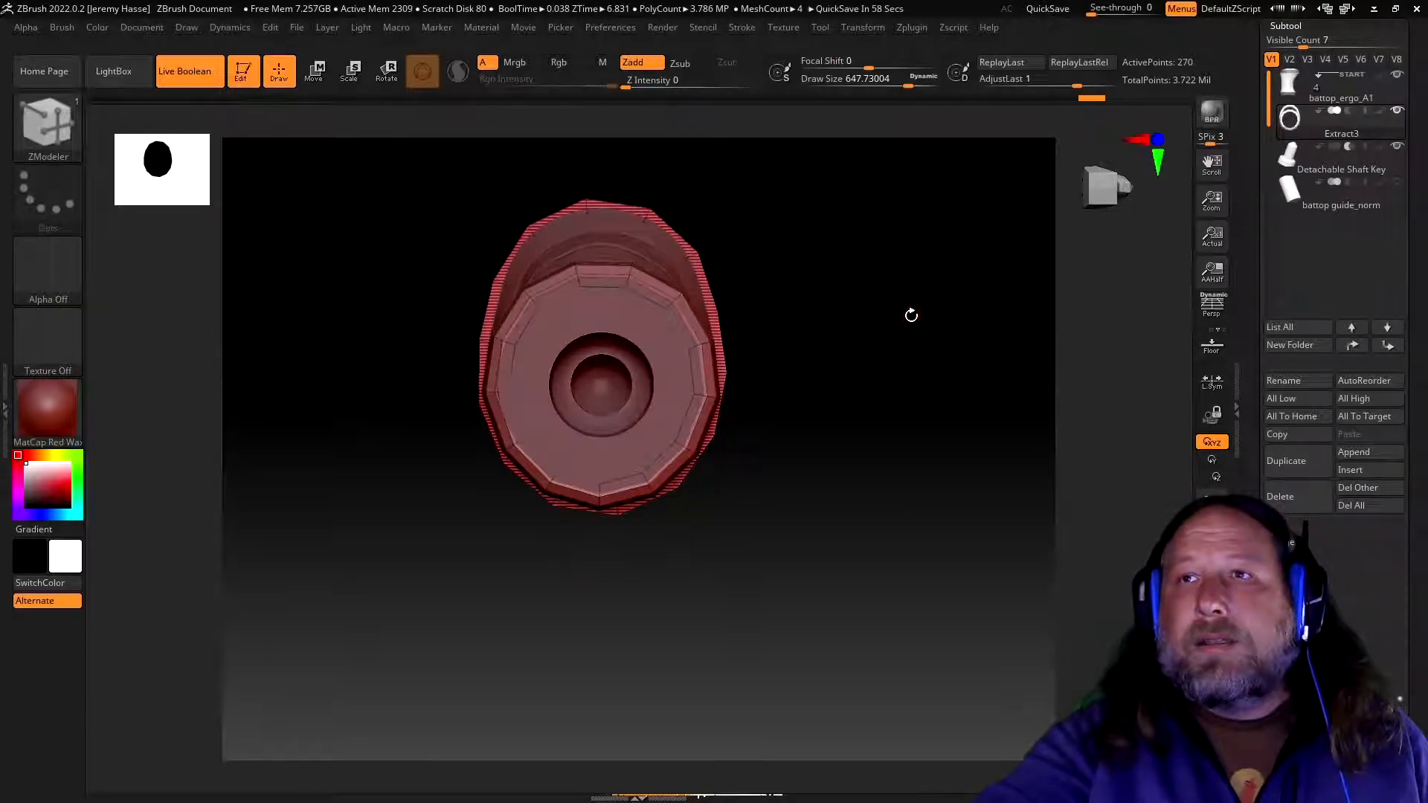
pyautogui.moveTo(790, 258)
pyautogui.keyDown('ctrl'); pyautogui.mouseDown(button='right')
pyautogui.moveTo(841, 415)
pyautogui.moveTo(791, 320)
pyautogui.mouseUp(button='right'); pyautogui.keyUp('ctrl')
pyautogui.moveTo(908, 426); pyautogui.dragTo(1016, 422, button='right')
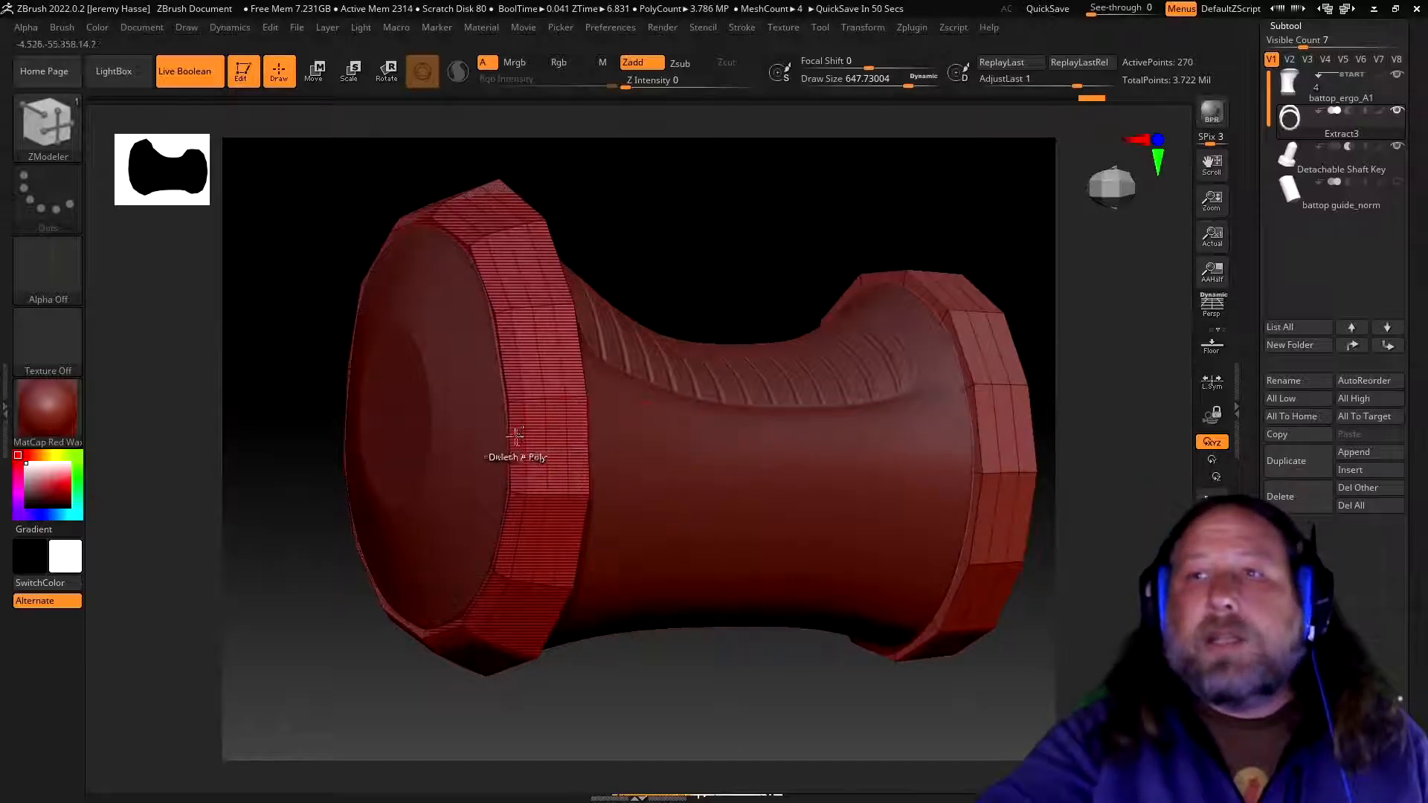
pyautogui.moveTo(634, 698); pyautogui.dragTo(670, 692, button='right')
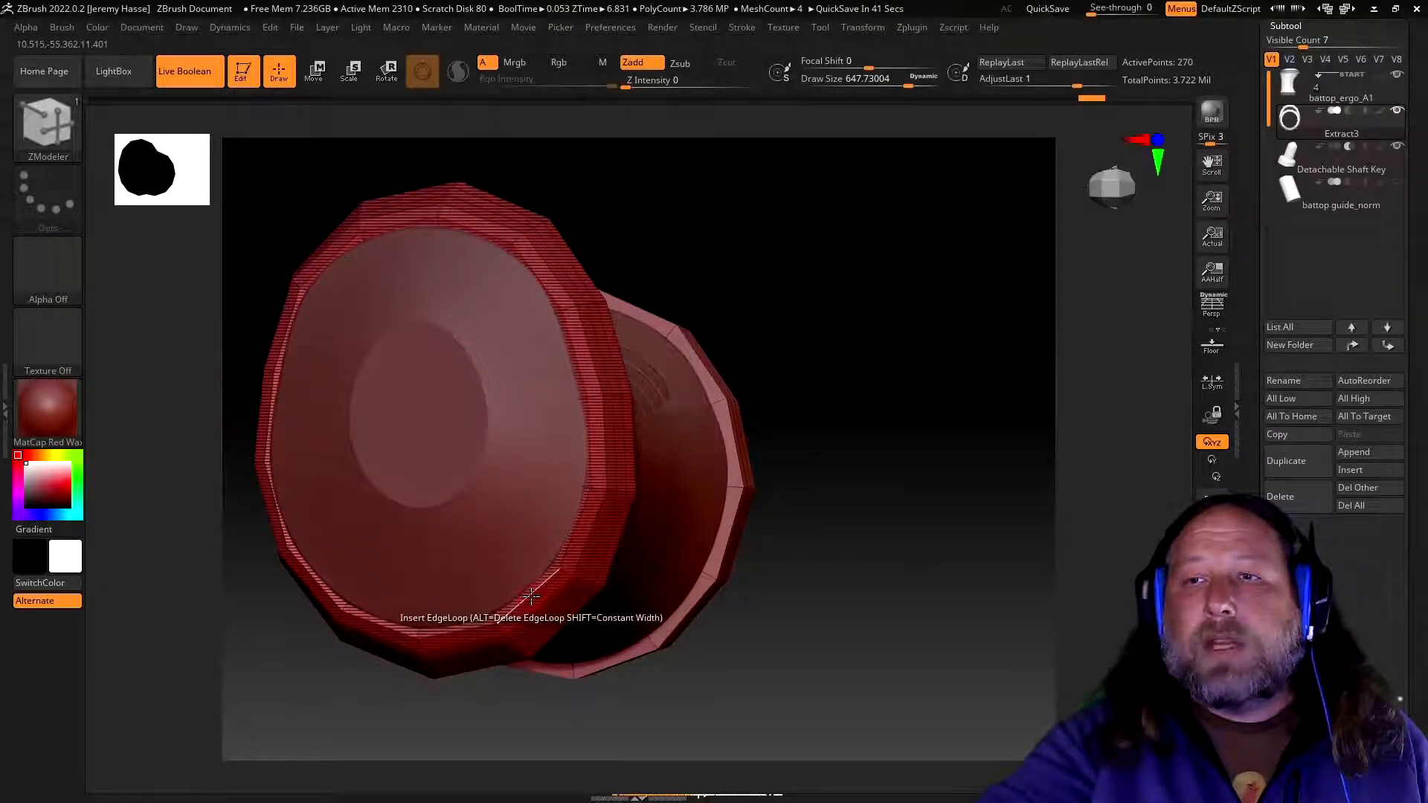
pyautogui.press('space')
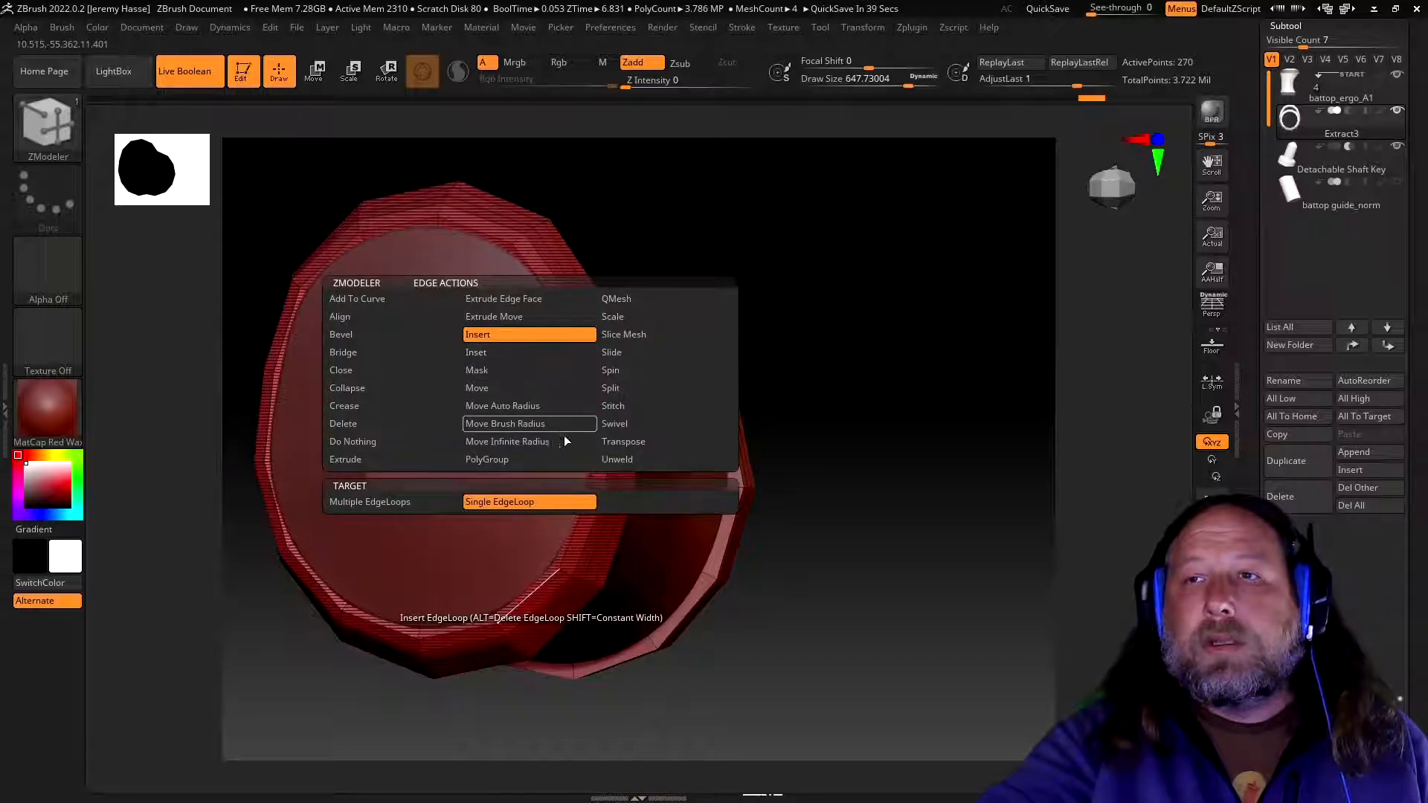
pyautogui.click(1327, 26)
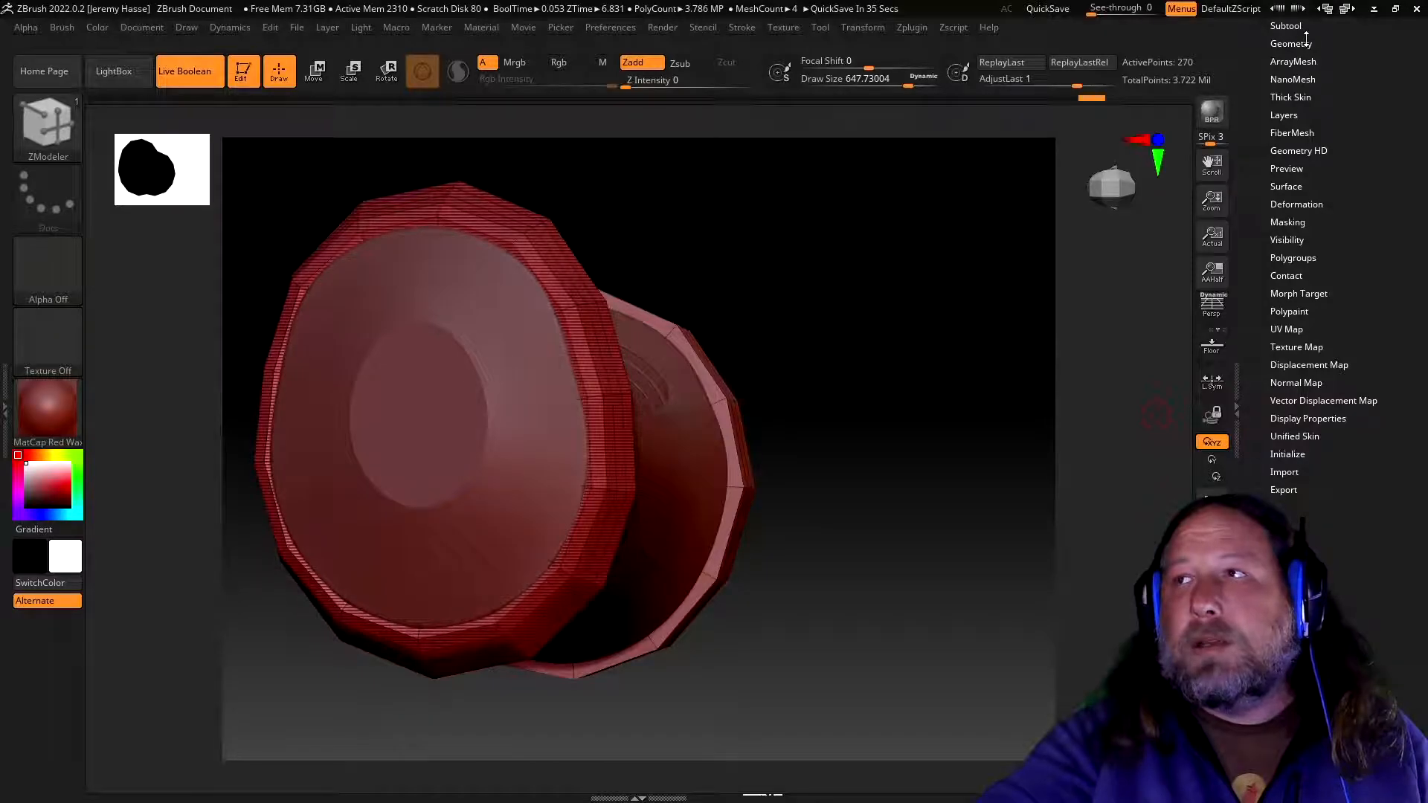
pyautogui.click(1293, 43)
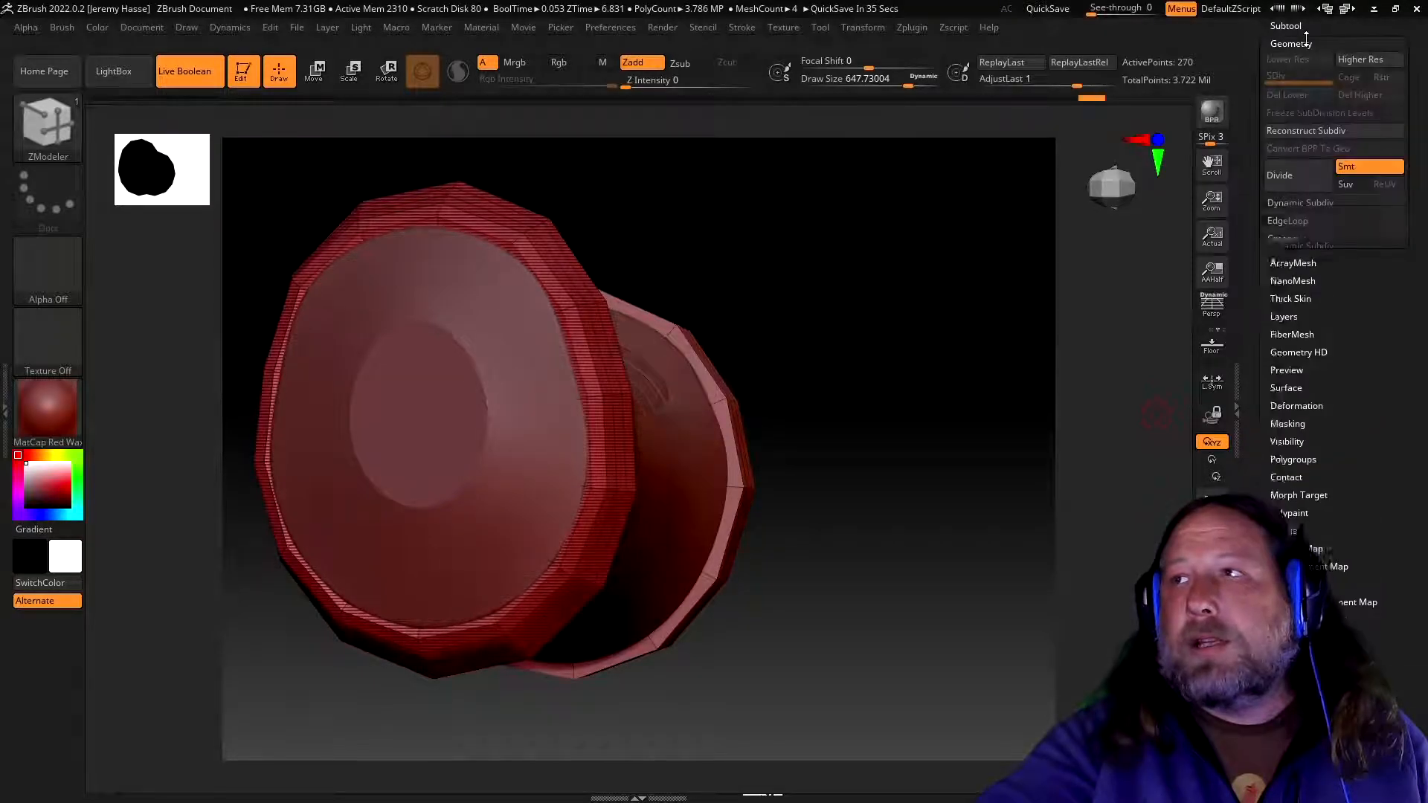
pyautogui.click(1293, 203)
pyautogui.click(1287, 221)
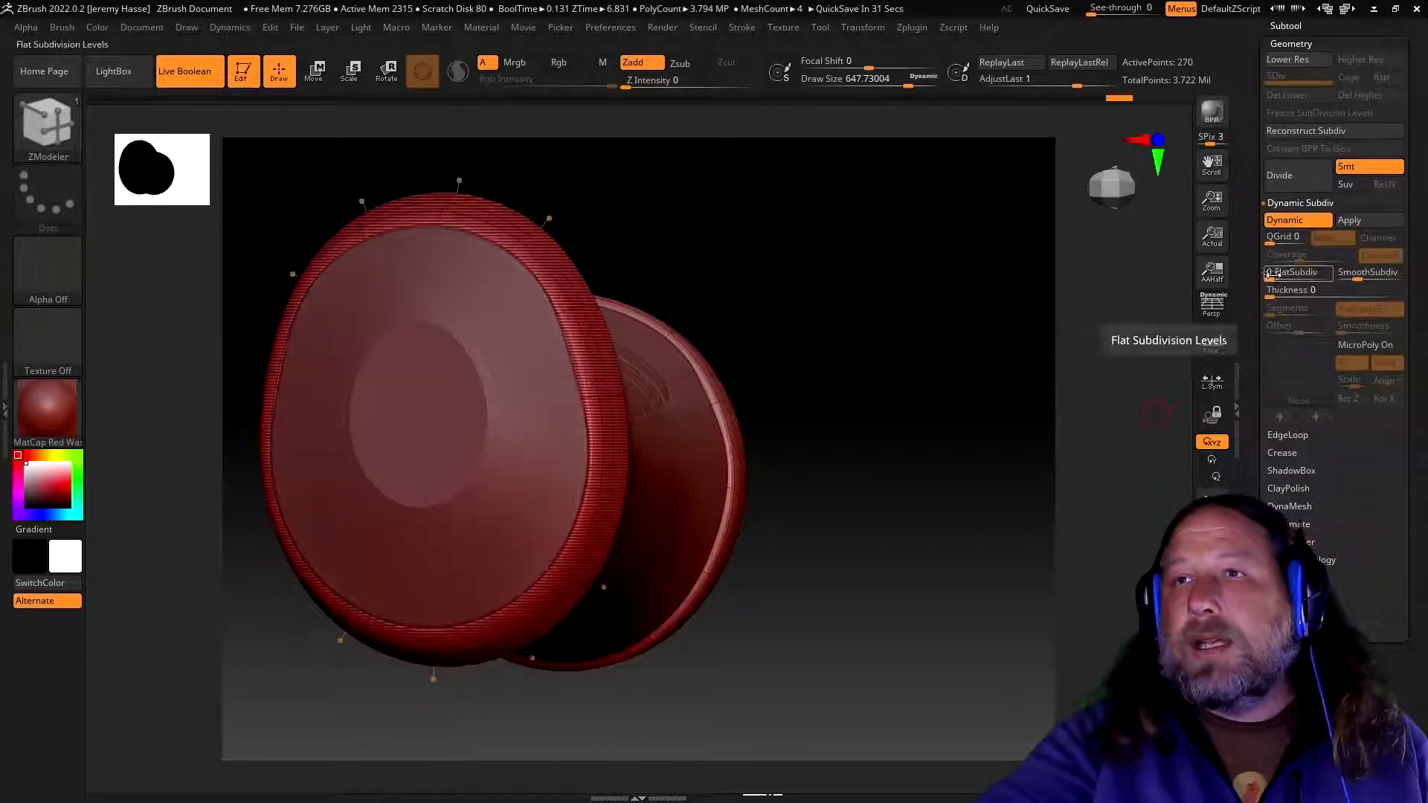
# - Try QGrid 2 with Bevel and a coverage of 1 on the rings, and return QGrid to 0
pyautogui.moveTo(1264, 240); pyautogui.dragTo(1273, 242)
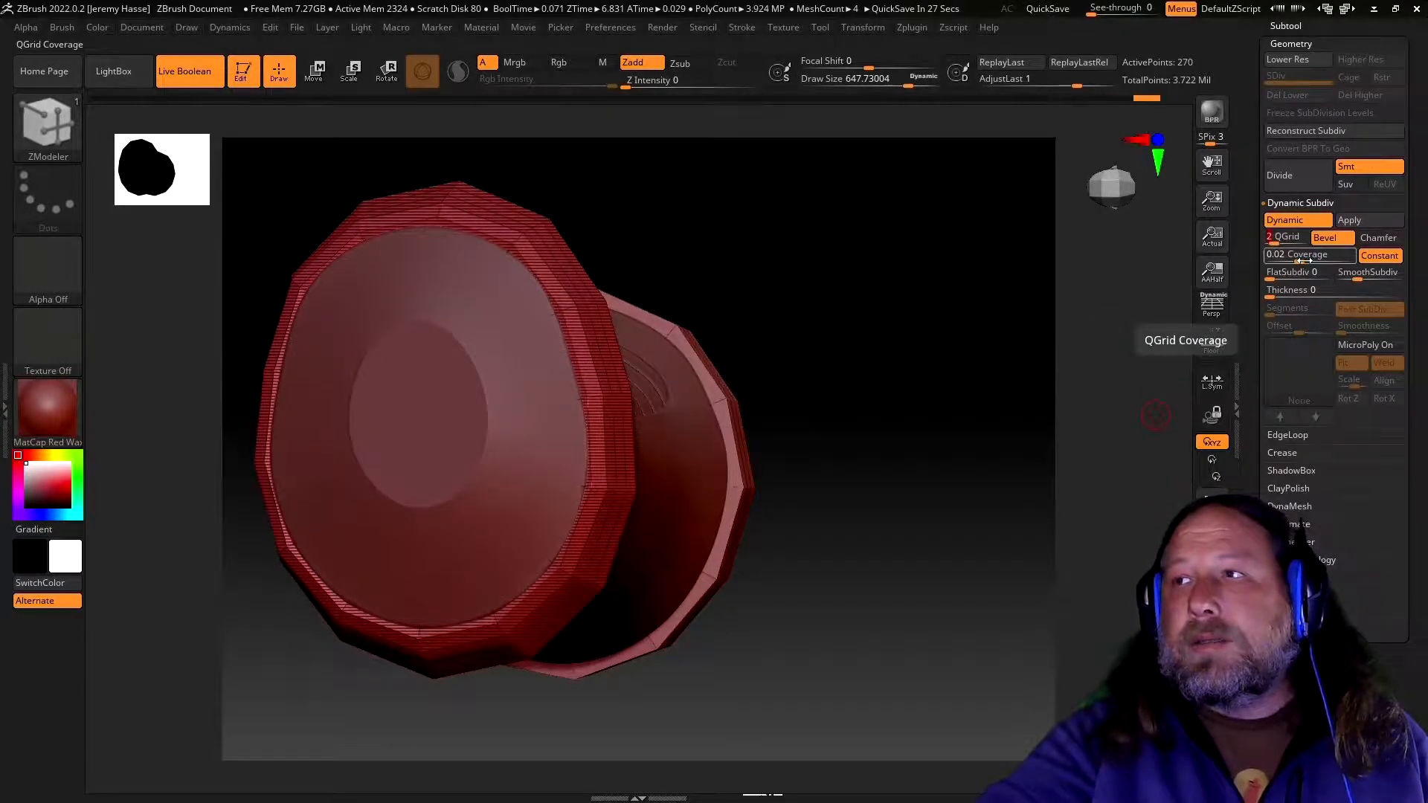
pyautogui.moveTo(1304, 259); pyautogui.dragTo(1308, 255)
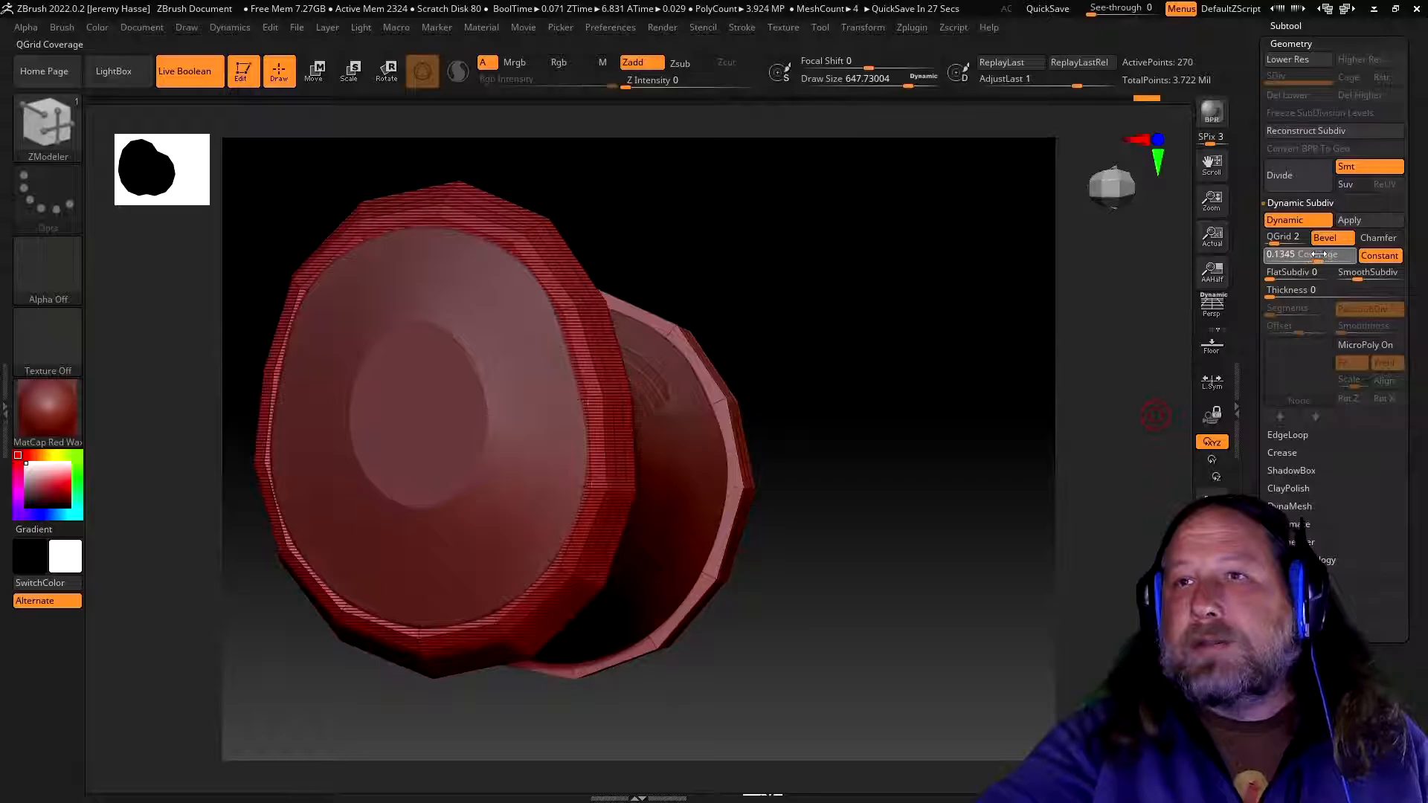
pyautogui.moveTo(1341, 254); pyautogui.dragTo(1352, 254)
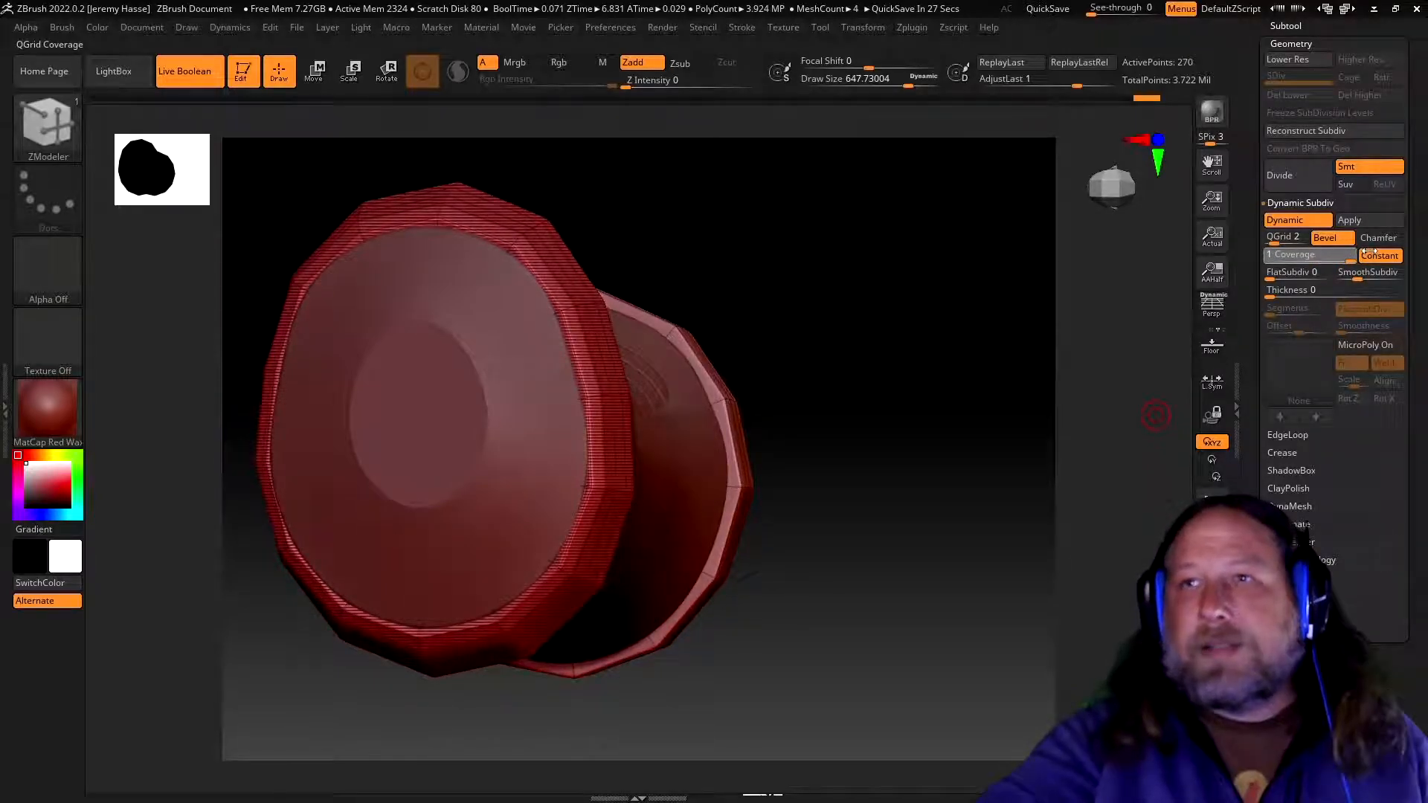
pyautogui.moveTo(914, 542); pyautogui.dragTo(914, 488)
pyautogui.moveTo(1272, 236); pyautogui.dragTo(1227, 250)
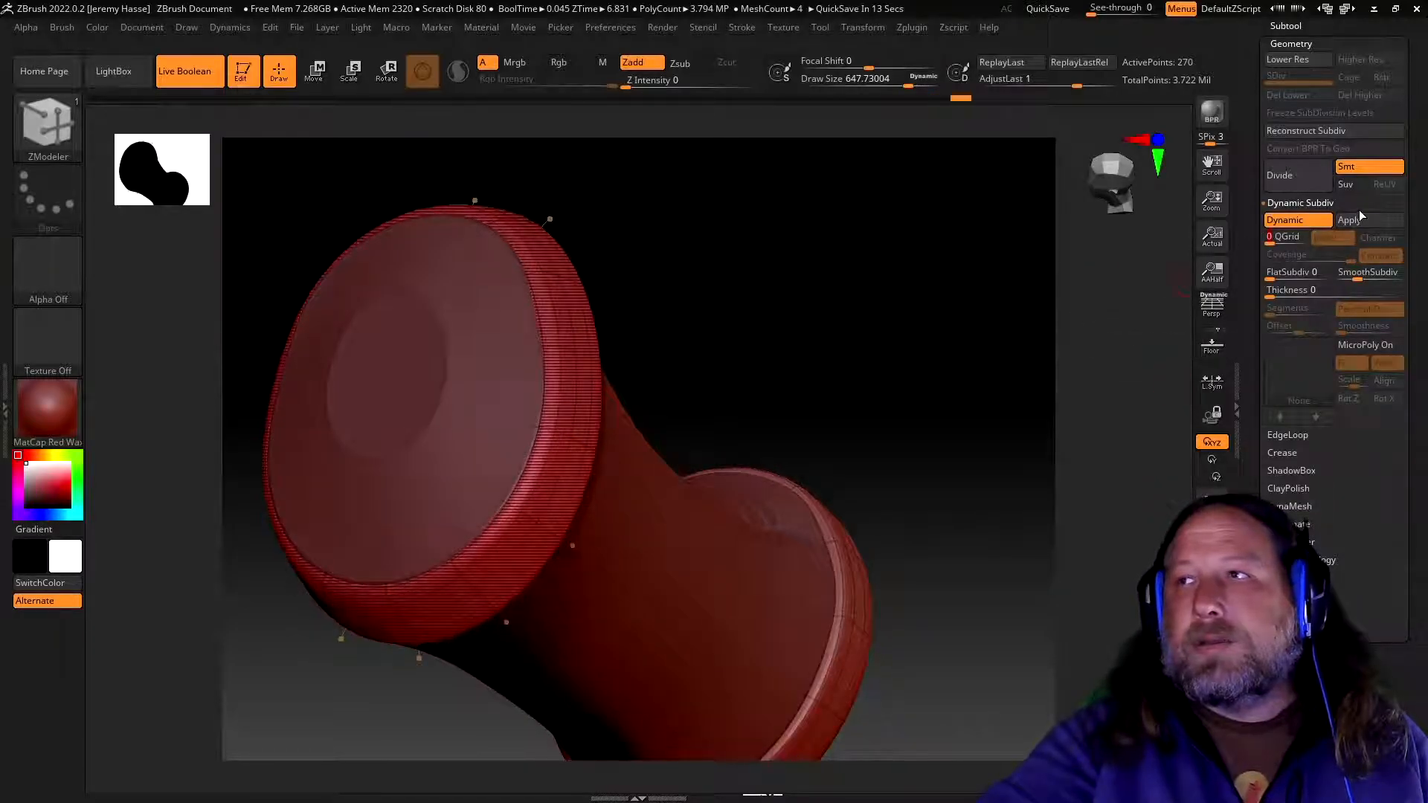
# - Turn off Dynamic Subdivision and set the ZModeler edge action to Crease with the EdgeLoop Complete target
pyautogui.click(1283, 222)
pyautogui.moveTo(924, 370); pyautogui.dragTo(794, 350)
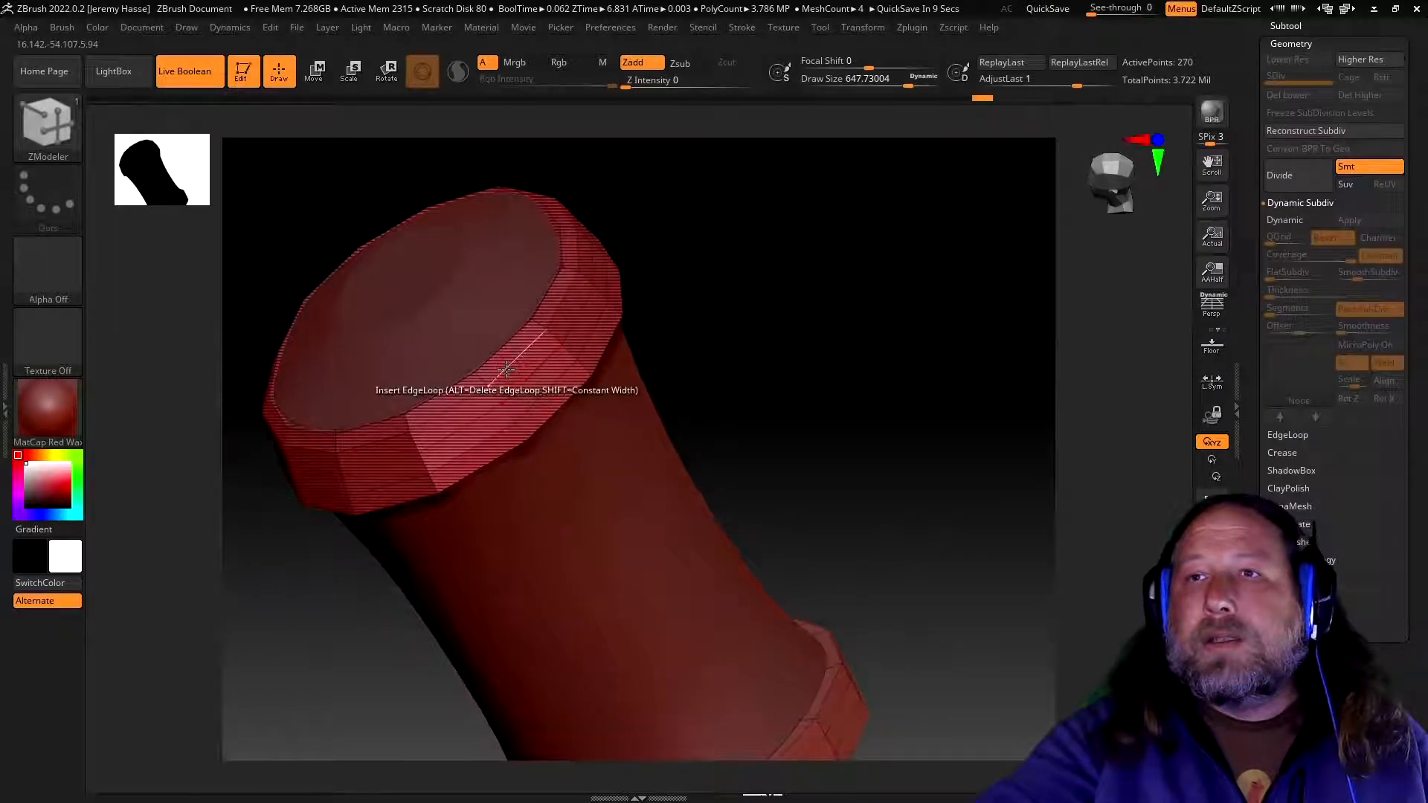
pyautogui.press('space')
pyautogui.click(318, 406)
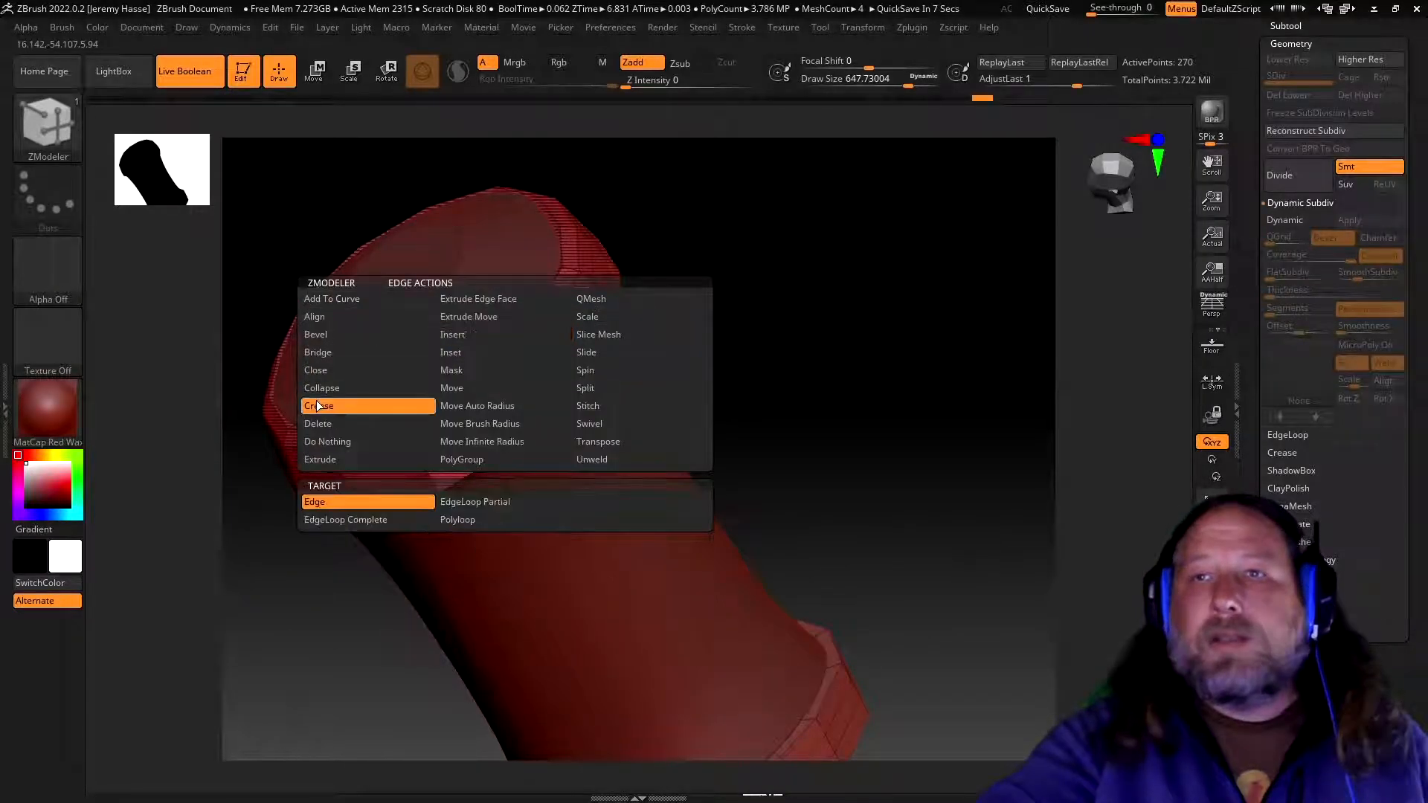
pyautogui.click(350, 519)
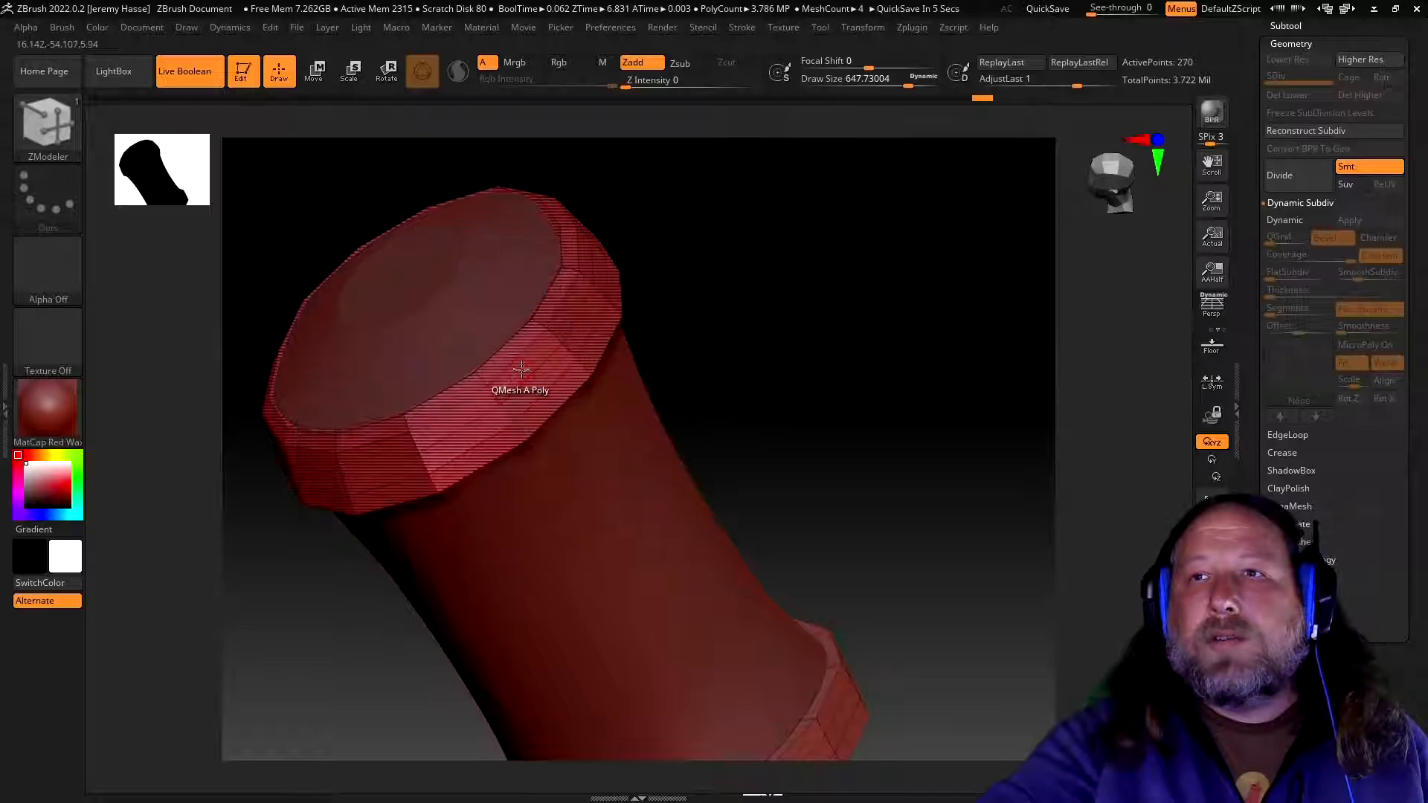
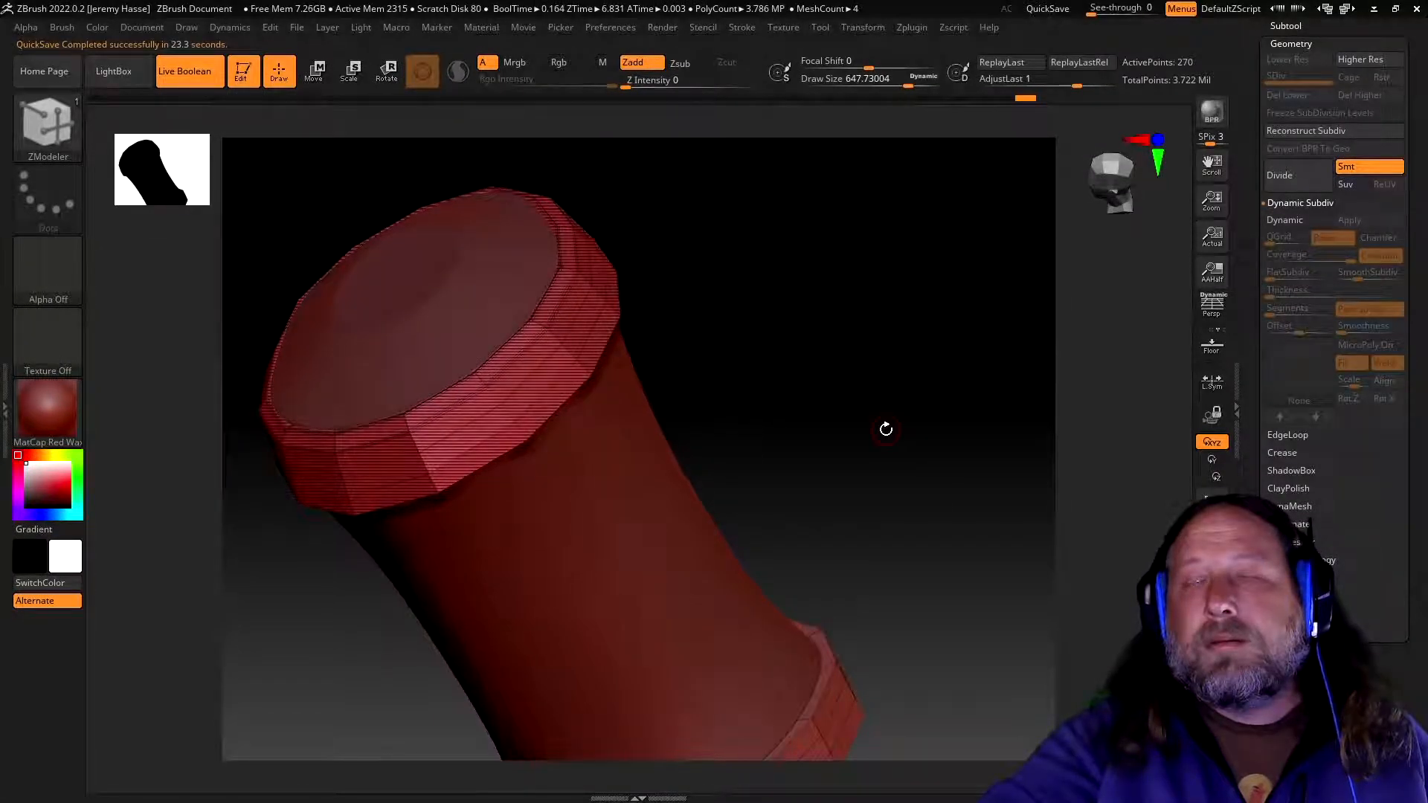
# - Crease the complete edge loop along the cap ring's lower edge, and turn Dynamic Subdivision on to check the shape
pyautogui.moveTo(857, 420); pyautogui.dragTo(803, 382)
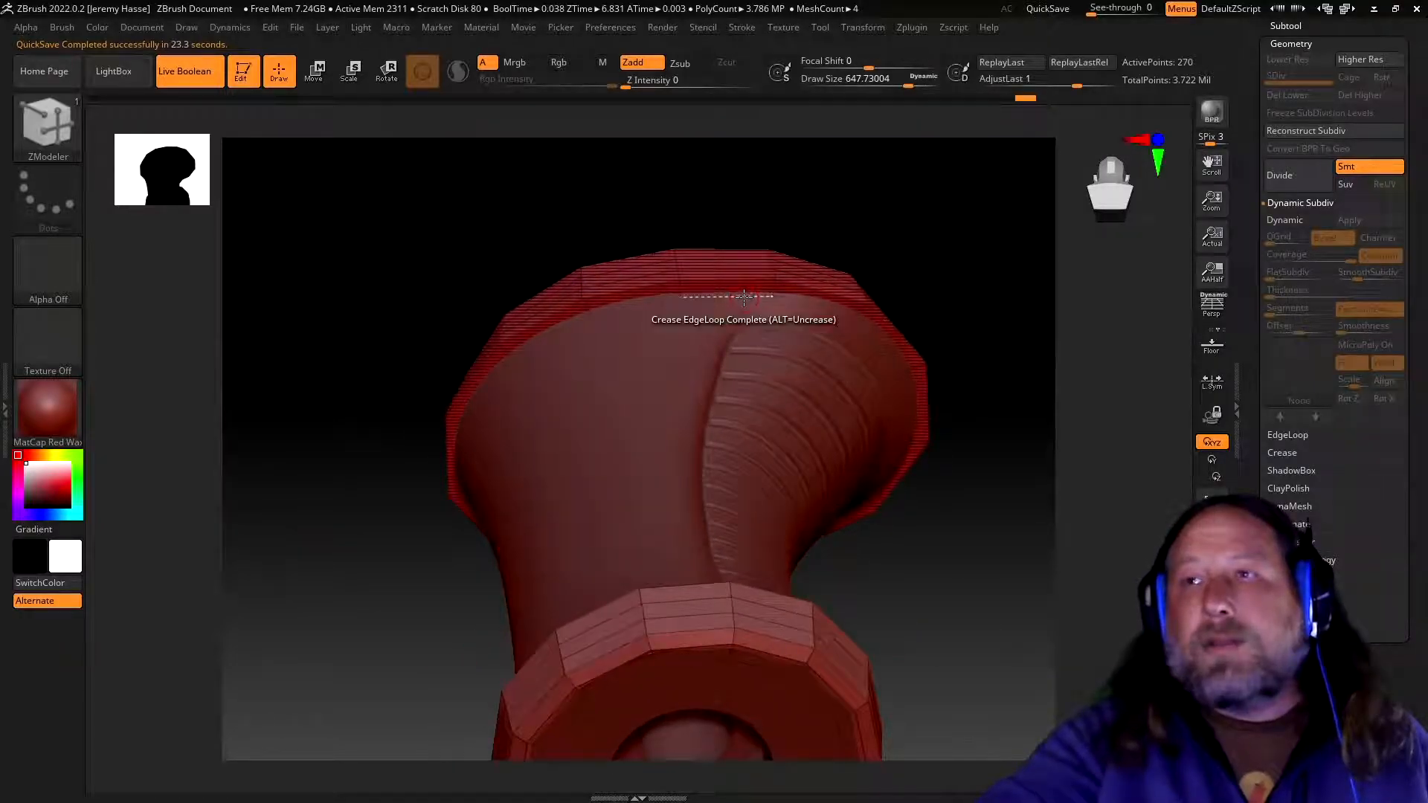
pyautogui.click(728, 271)
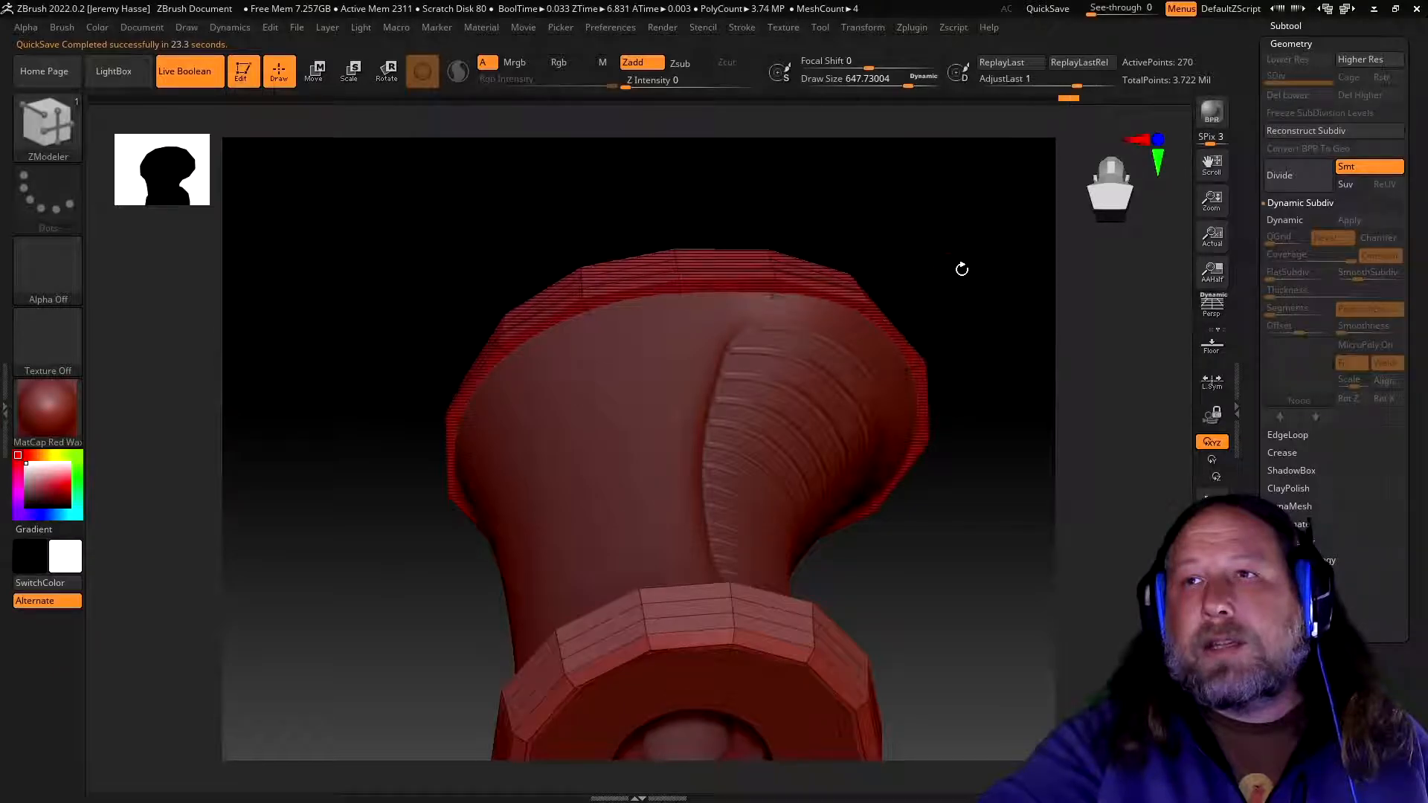
pyautogui.click(1291, 220)
pyautogui.moveTo(968, 334); pyautogui.dragTo(974, 290)
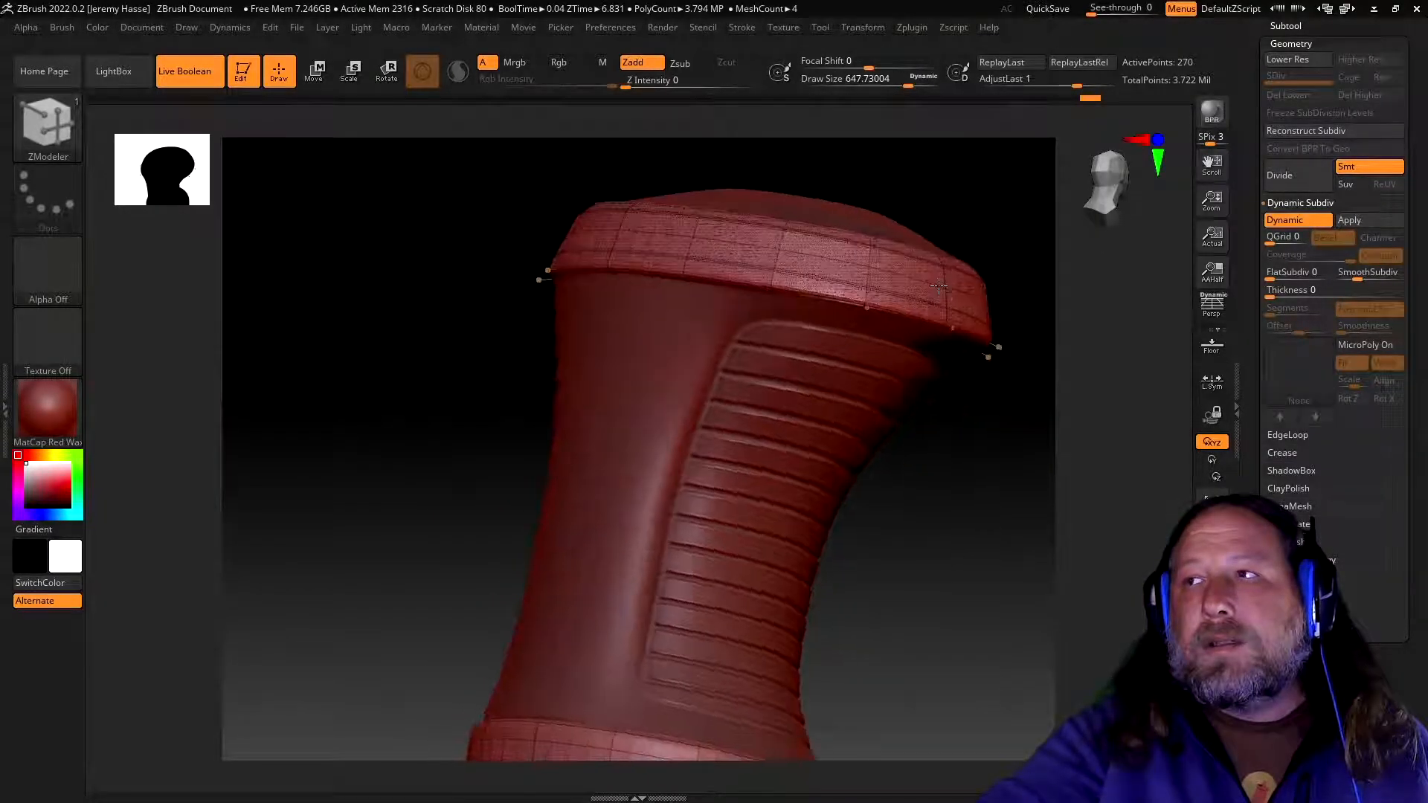
# - Turn off Dynamic Subdivision, crease the upper edge loop of the base ring, and turn Dynamic Subdivision back on
pyautogui.click(1274, 225)
pyautogui.keyDown('ctrl'); pyautogui.moveTo(932, 493); pyautogui.dragTo(929, 580, button='right'); pyautogui.keyUp('ctrl')
pyautogui.keyDown('alt'); pyautogui.moveTo(929, 580); pyautogui.dragTo(912, 354, button='right'); pyautogui.keyUp('alt')
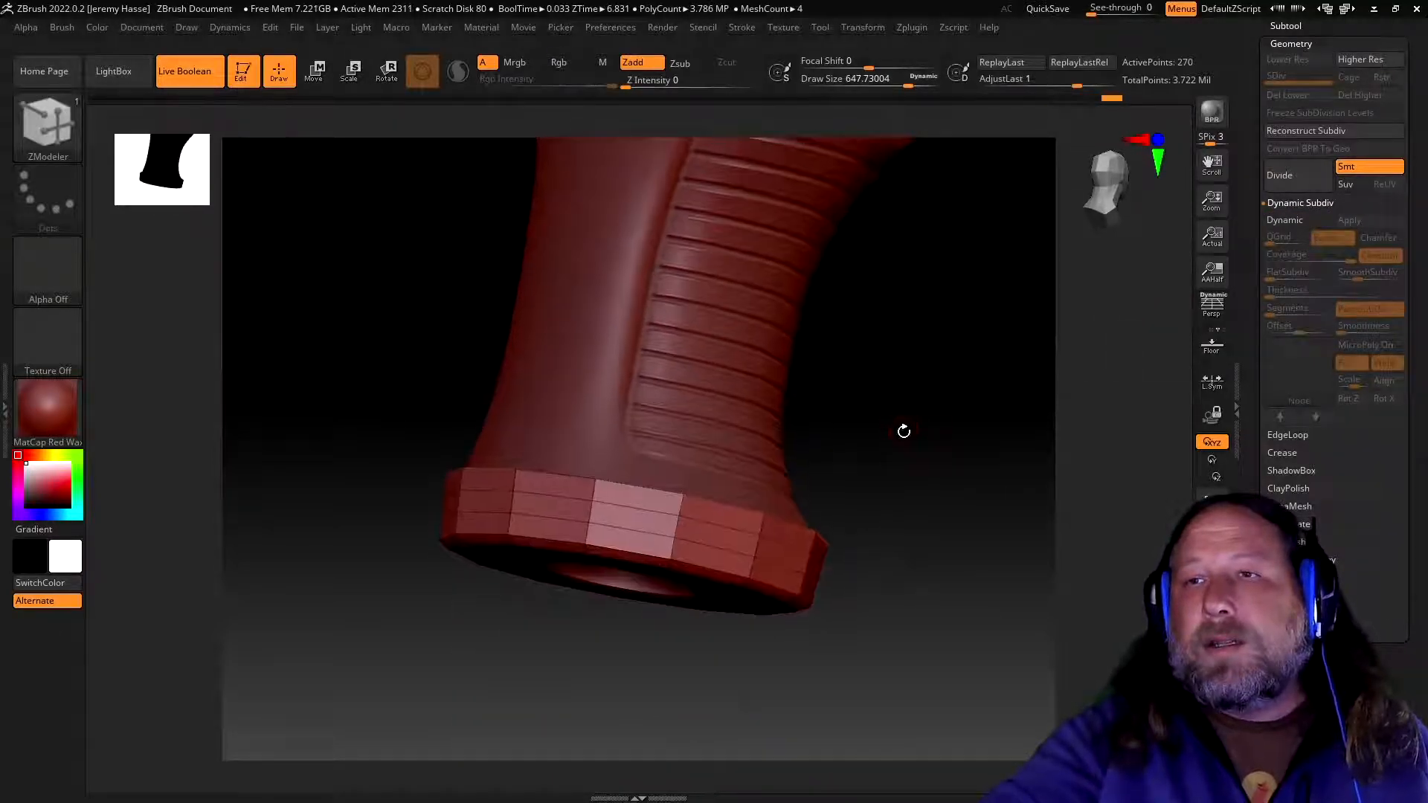
pyautogui.moveTo(936, 481); pyautogui.dragTo(940, 500)
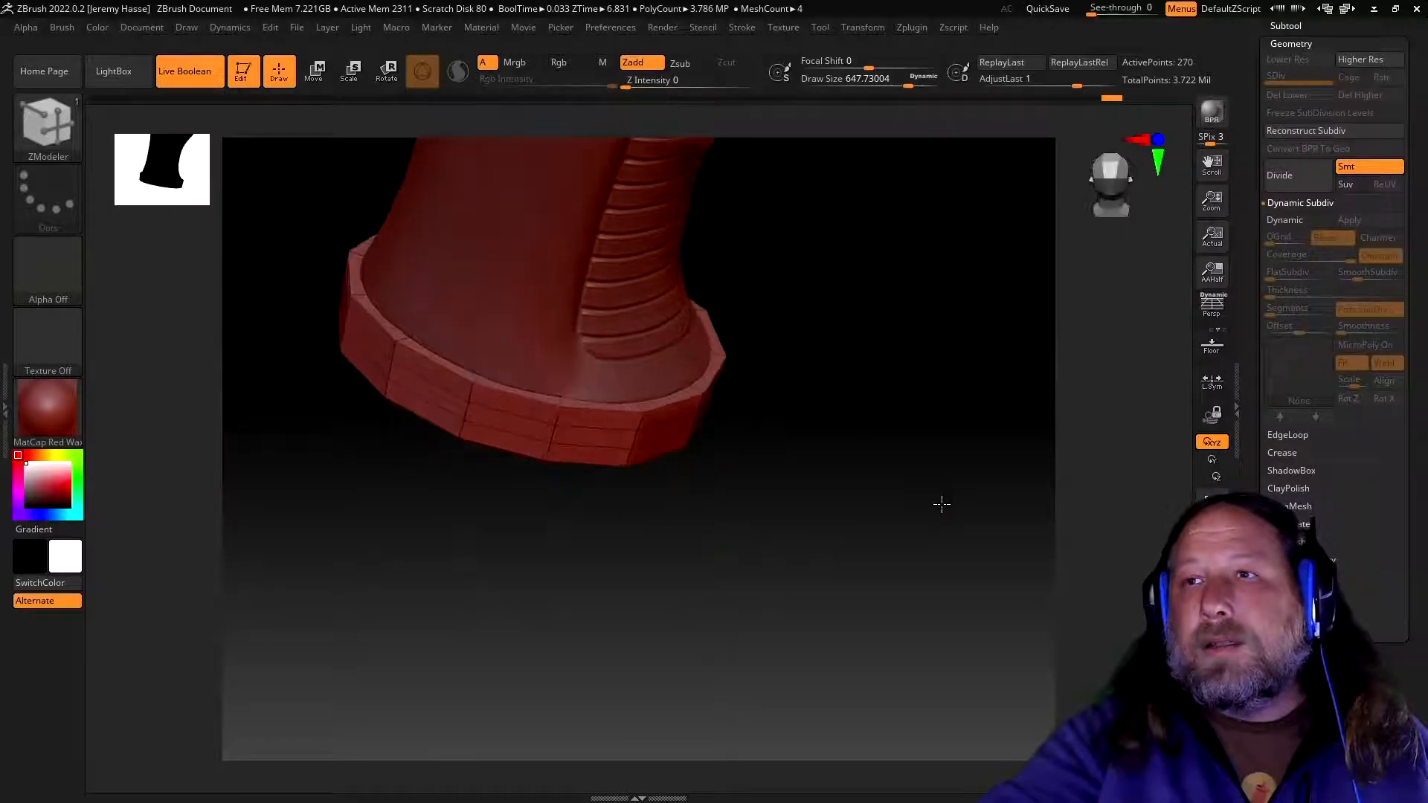
pyautogui.click(585, 424)
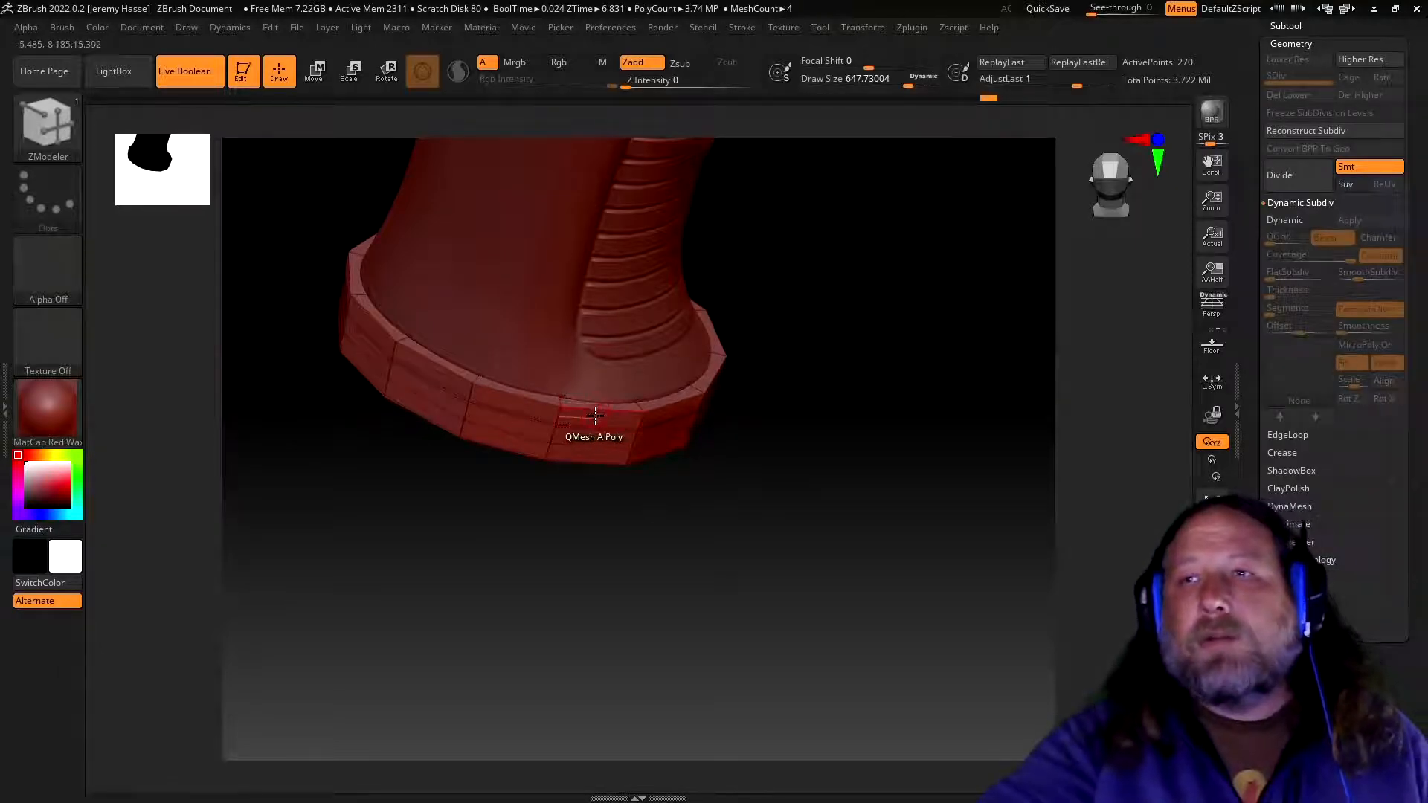
pyautogui.click(1313, 221)
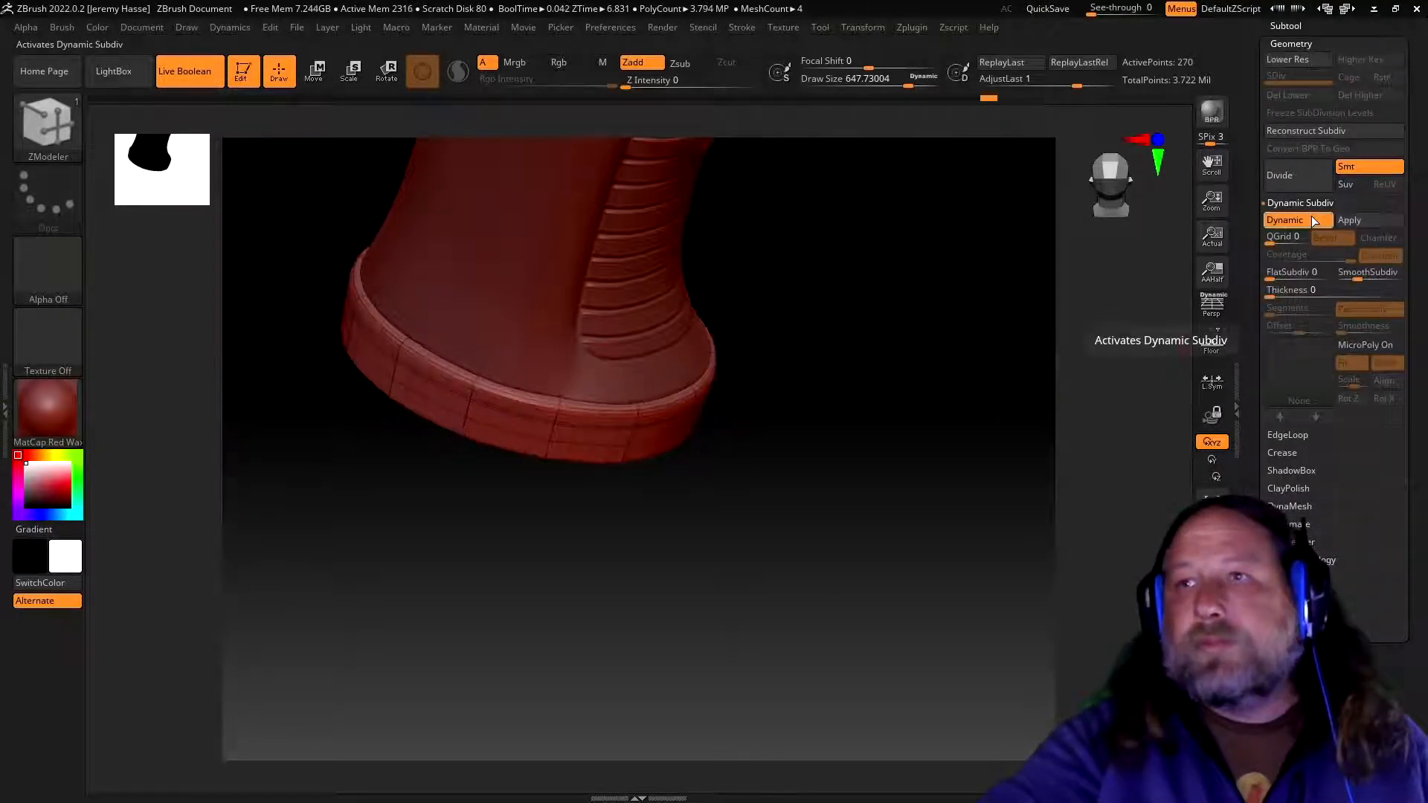
# - Raise SmoothSubdiv to 4 and hide the polyframe lines on the rings
pyautogui.moveTo(826, 482); pyautogui.dragTo(740, 463)
pyautogui.moveTo(788, 429)
pyautogui.mouseDown()
pyautogui.moveTo(889, 367)
pyautogui.moveTo(895, 446)
pyautogui.moveTo(825, 481)
pyautogui.moveTo(809, 479)
pyautogui.moveTo(803, 440)
pyautogui.moveTo(780, 436)
pyautogui.mouseUp()
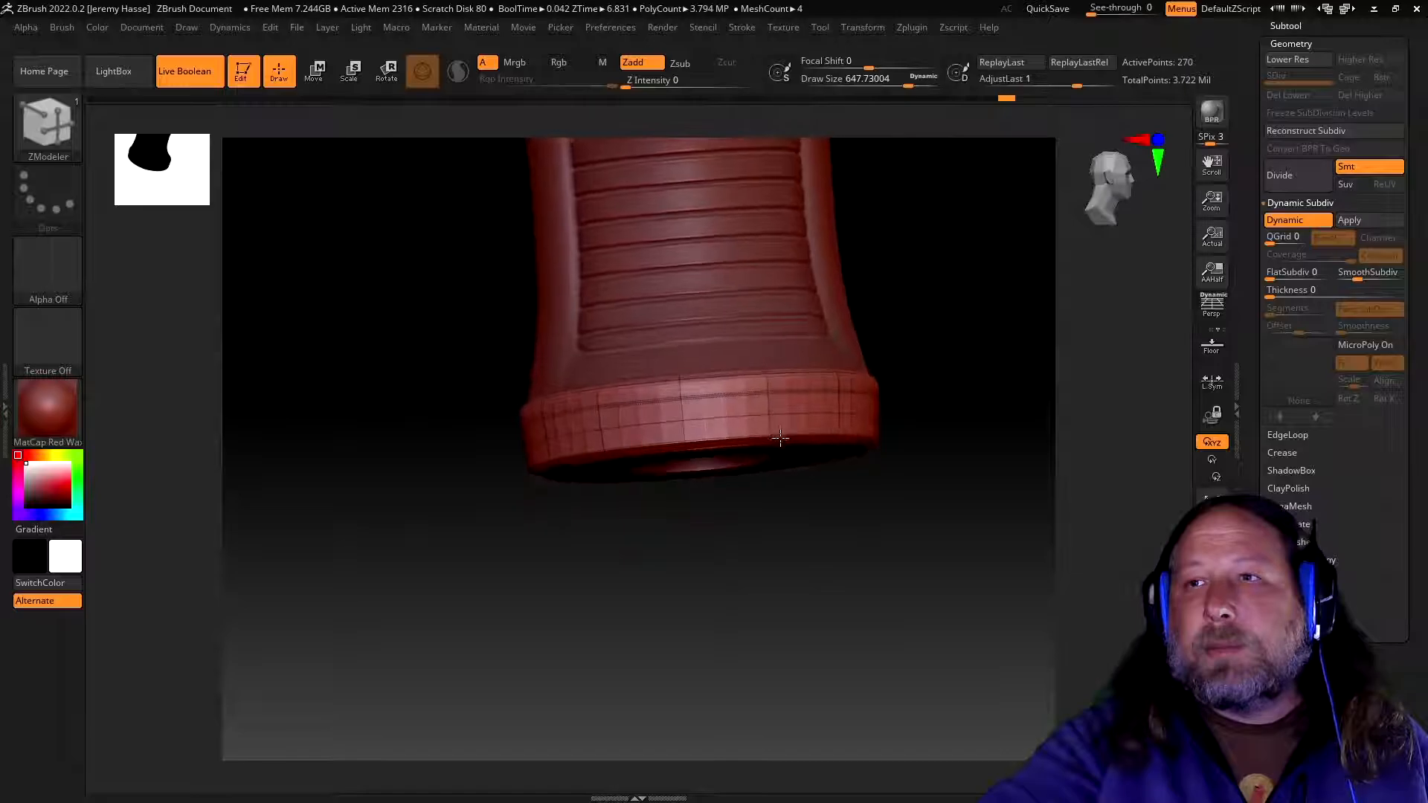
pyautogui.moveTo(790, 488); pyautogui.dragTo(838, 469)
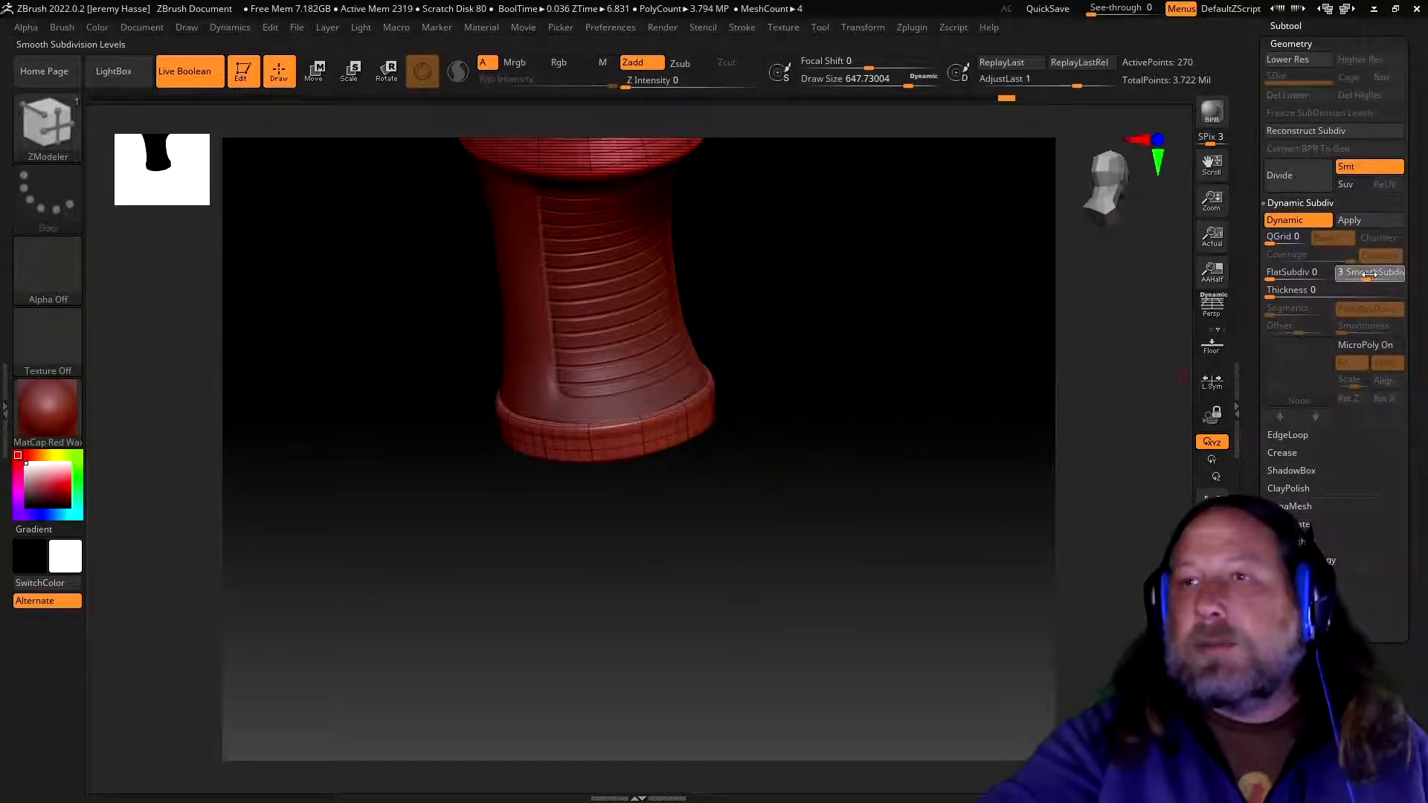
pyautogui.moveTo(1375, 271); pyautogui.dragTo(1375, 272)
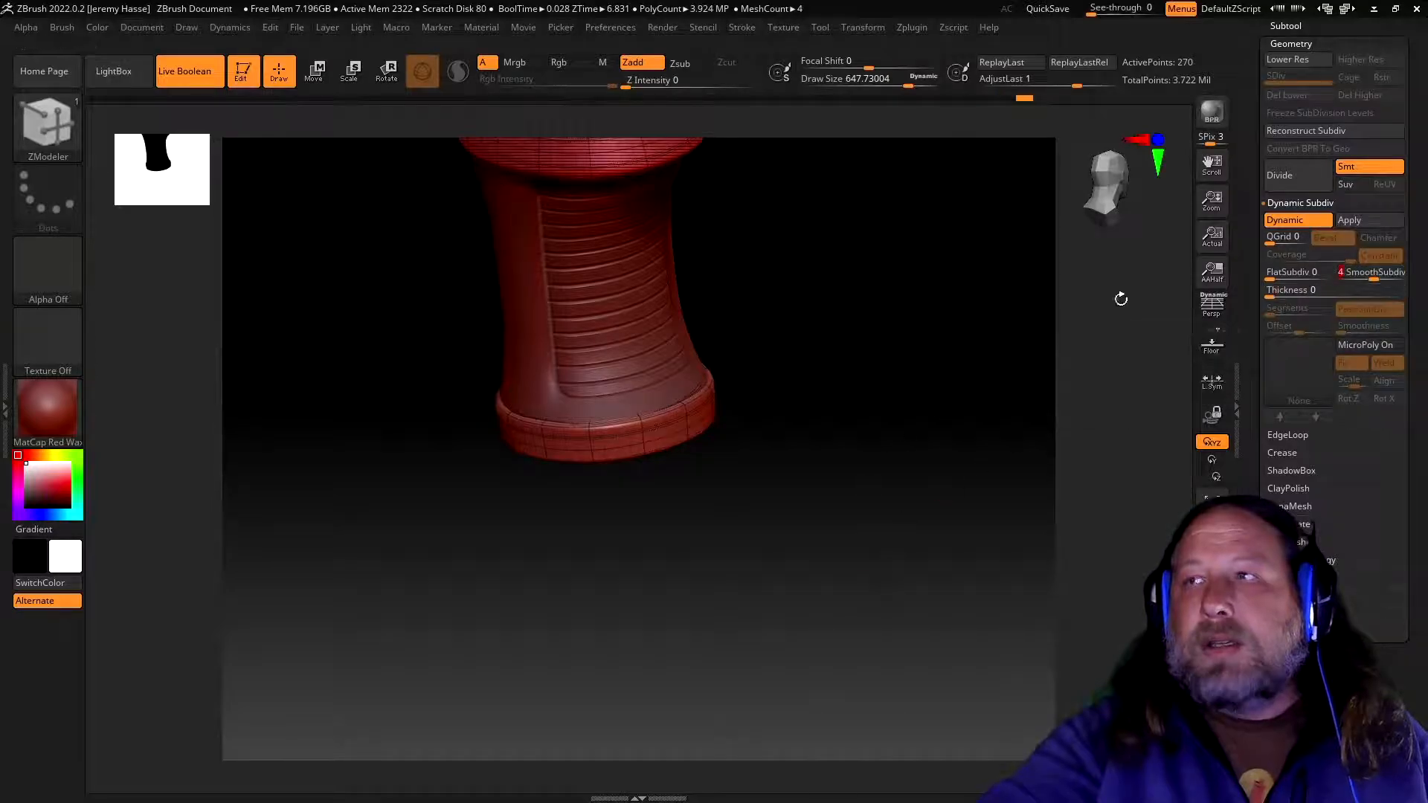
pyautogui.click(1211, 644)
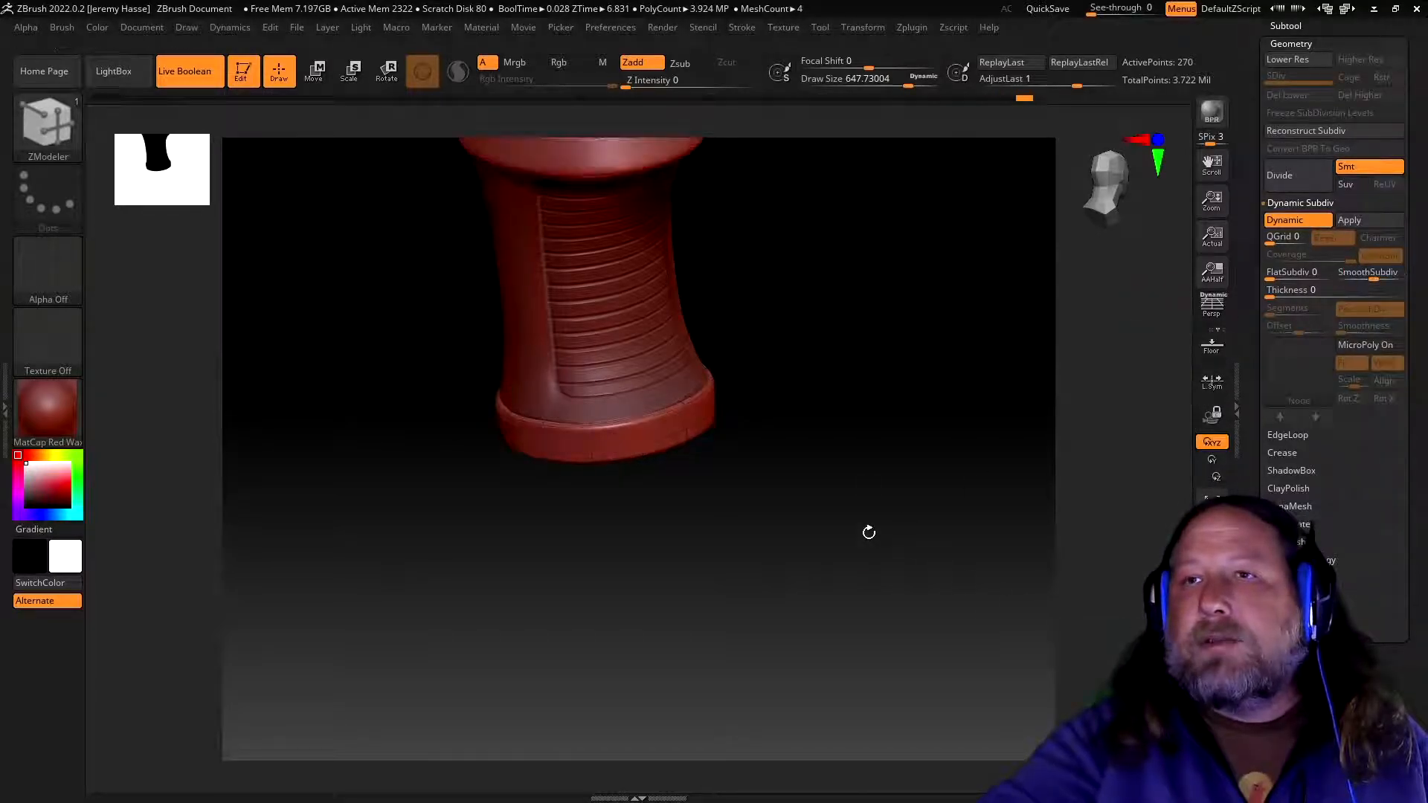
# - Change the material to MatCap Gray and check the smoothed rings from the cap and side of the handle
pyautogui.keyDown('ctrl'); pyautogui.moveTo(778, 467); pyautogui.dragTo(685, 471, button='right'); pyautogui.keyUp('ctrl')
pyautogui.click(58, 420)
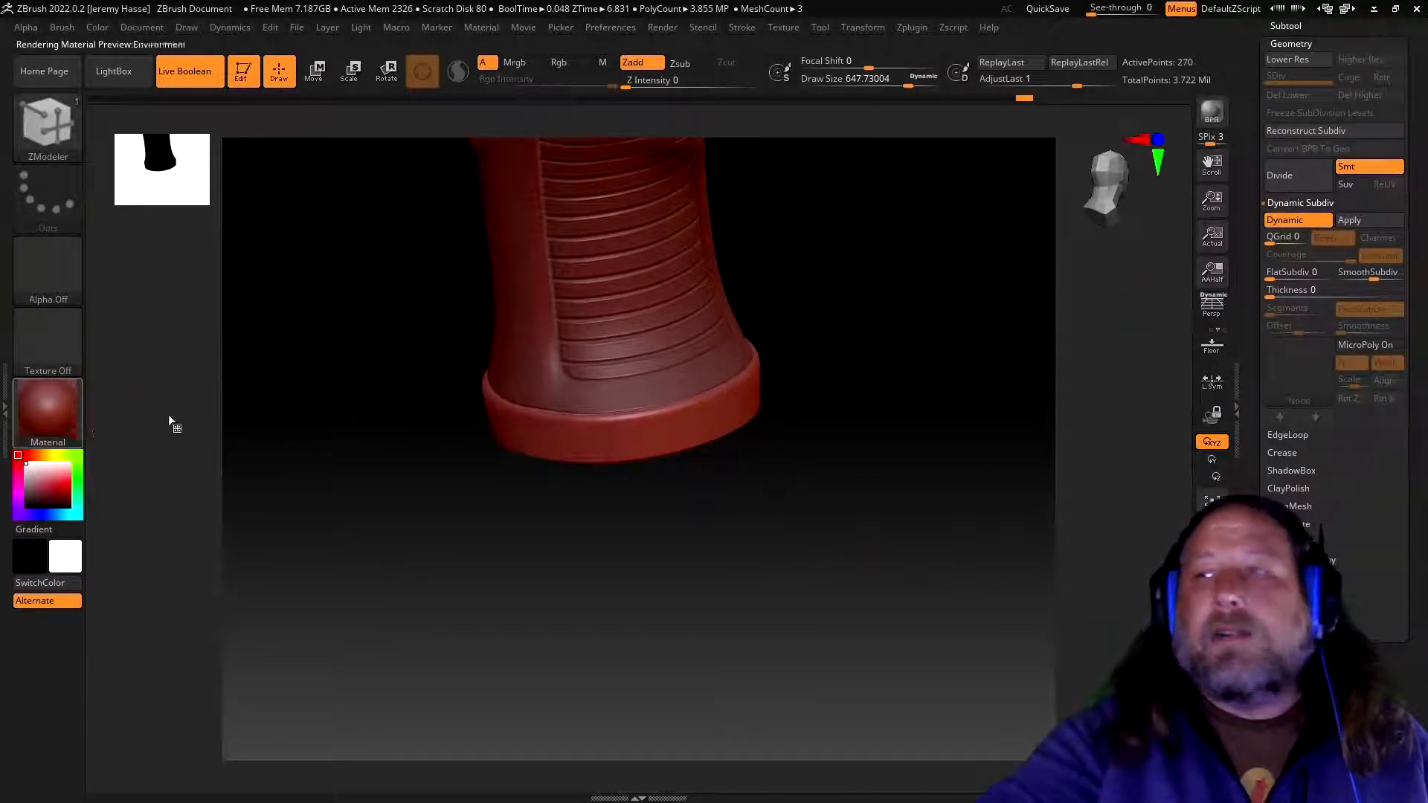
pyautogui.click(995, 418)
pyautogui.moveTo(883, 520); pyautogui.dragTo(887, 593)
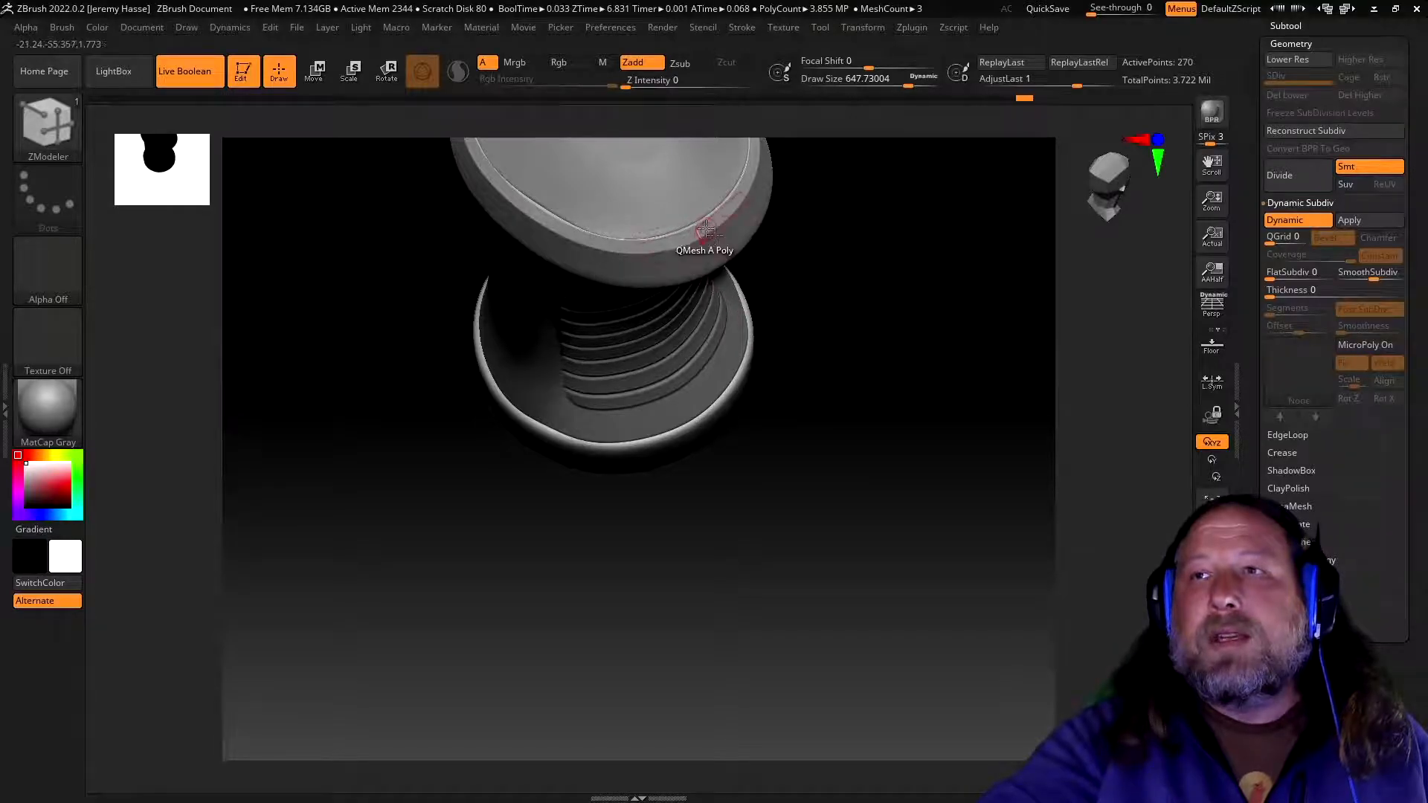
pyautogui.moveTo(924, 438); pyautogui.dragTo(850, 594)
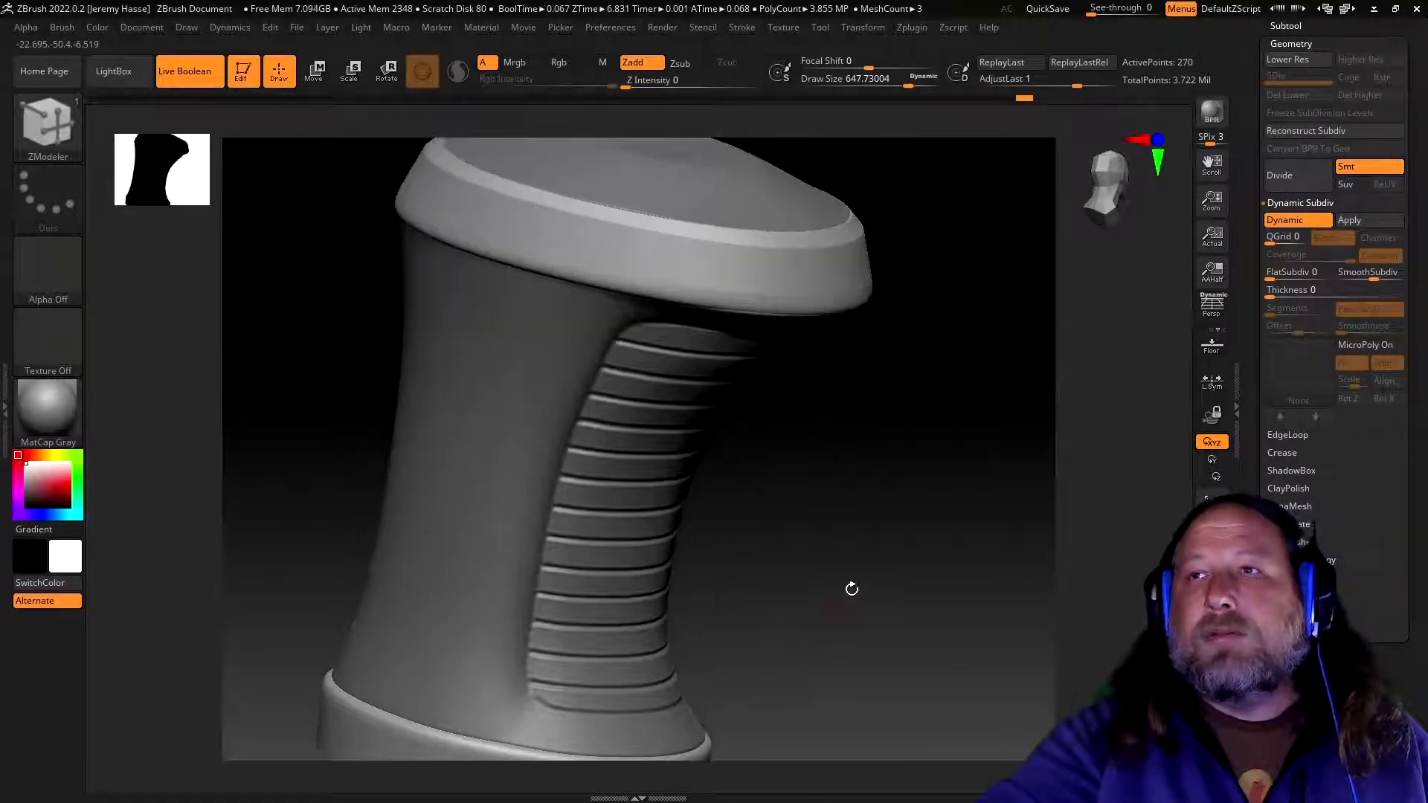
# - Try to isolate the base ring by masking it and inverting the mask, and switch to Scale before returning to Draw
pyautogui.moveTo(896, 520)
pyautogui.mouseDown()
pyautogui.moveTo(924, 520)
pyautogui.moveTo(914, 494)
pyautogui.moveTo(873, 519)
pyautogui.moveTo(893, 446)
pyautogui.moveTo(647, 466)
pyautogui.moveTo(530, 510)
pyautogui.moveTo(667, 453)
pyautogui.moveTo(647, 525)
pyautogui.moveTo(505, 450)
pyautogui.moveTo(583, 423)
pyautogui.moveTo(905, 548)
pyautogui.moveTo(899, 532)
pyautogui.moveTo(922, 586)
pyautogui.moveTo(914, 421)
pyautogui.moveTo(913, 507)
pyautogui.mouseUp()
pyautogui.keyDown('ctrl'); pyautogui.moveTo(410, 551); pyautogui.dragTo(906, 750); pyautogui.keyUp('ctrl')
pyautogui.keyDown('ctrl'); pyautogui.click(968, 590); pyautogui.keyUp('ctrl')
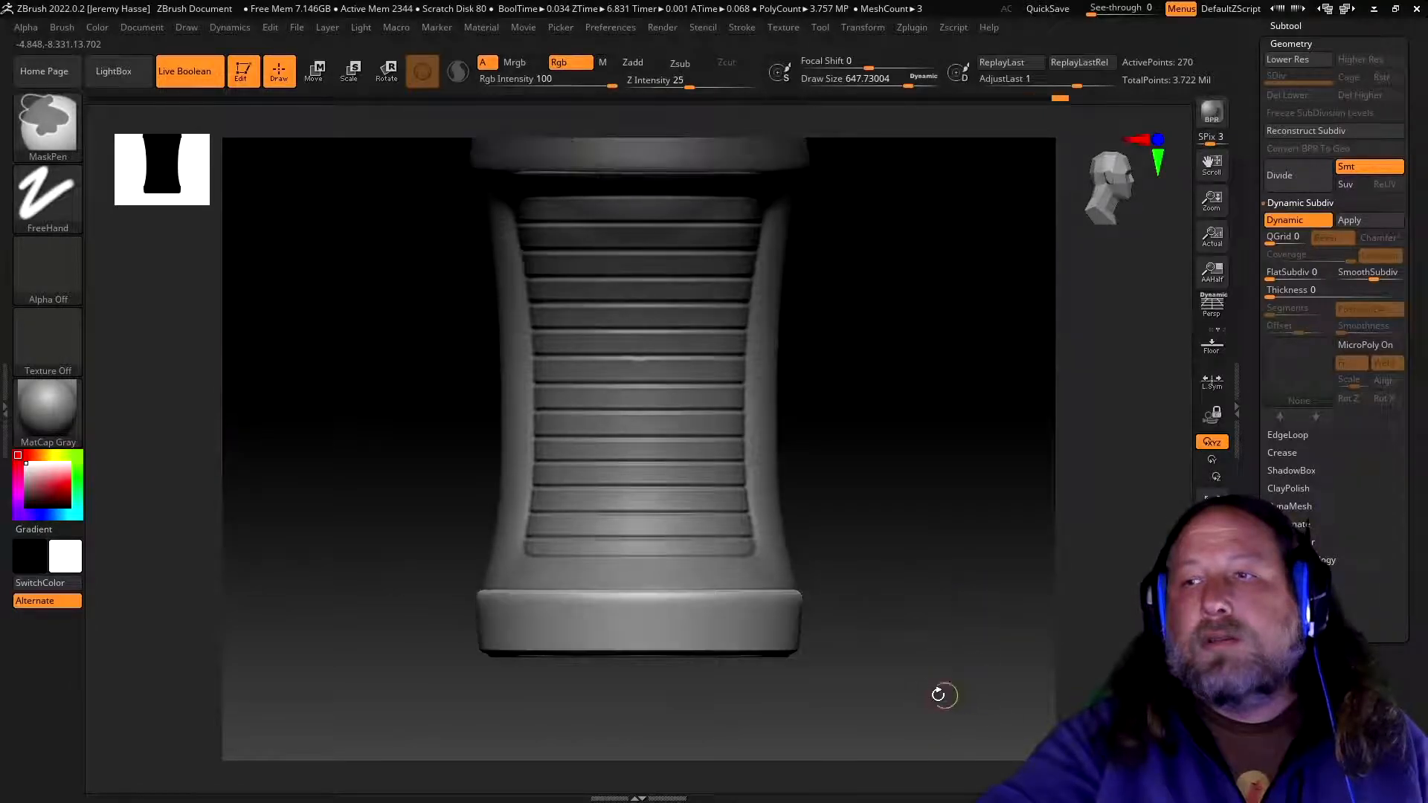
pyautogui.press('b')
pyautogui.press('z')
pyautogui.press('m')
pyautogui.click(355, 69)
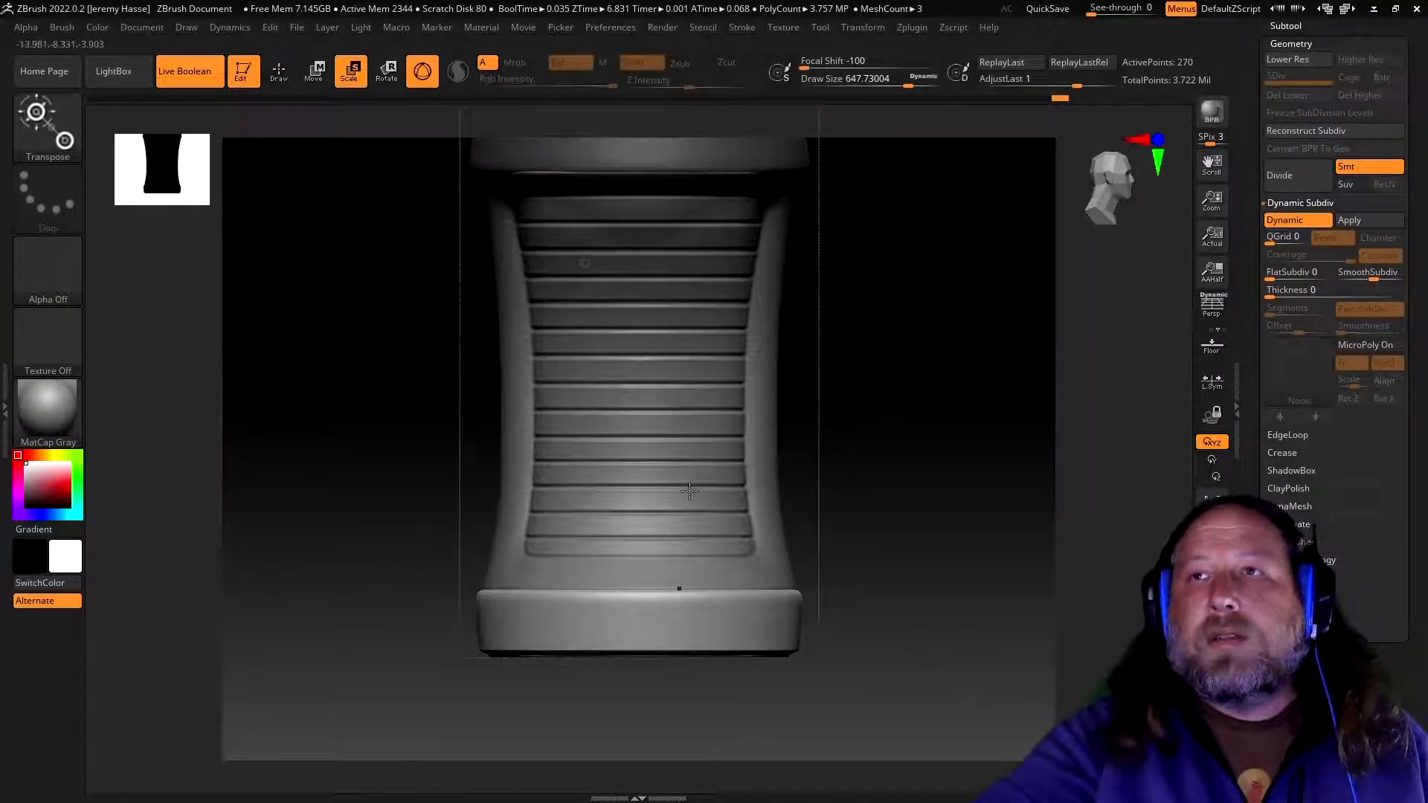
pyautogui.keyDown('alt'); pyautogui.moveTo(378, 283); pyautogui.dragTo(377, 352); pyautogui.keyUp('alt')
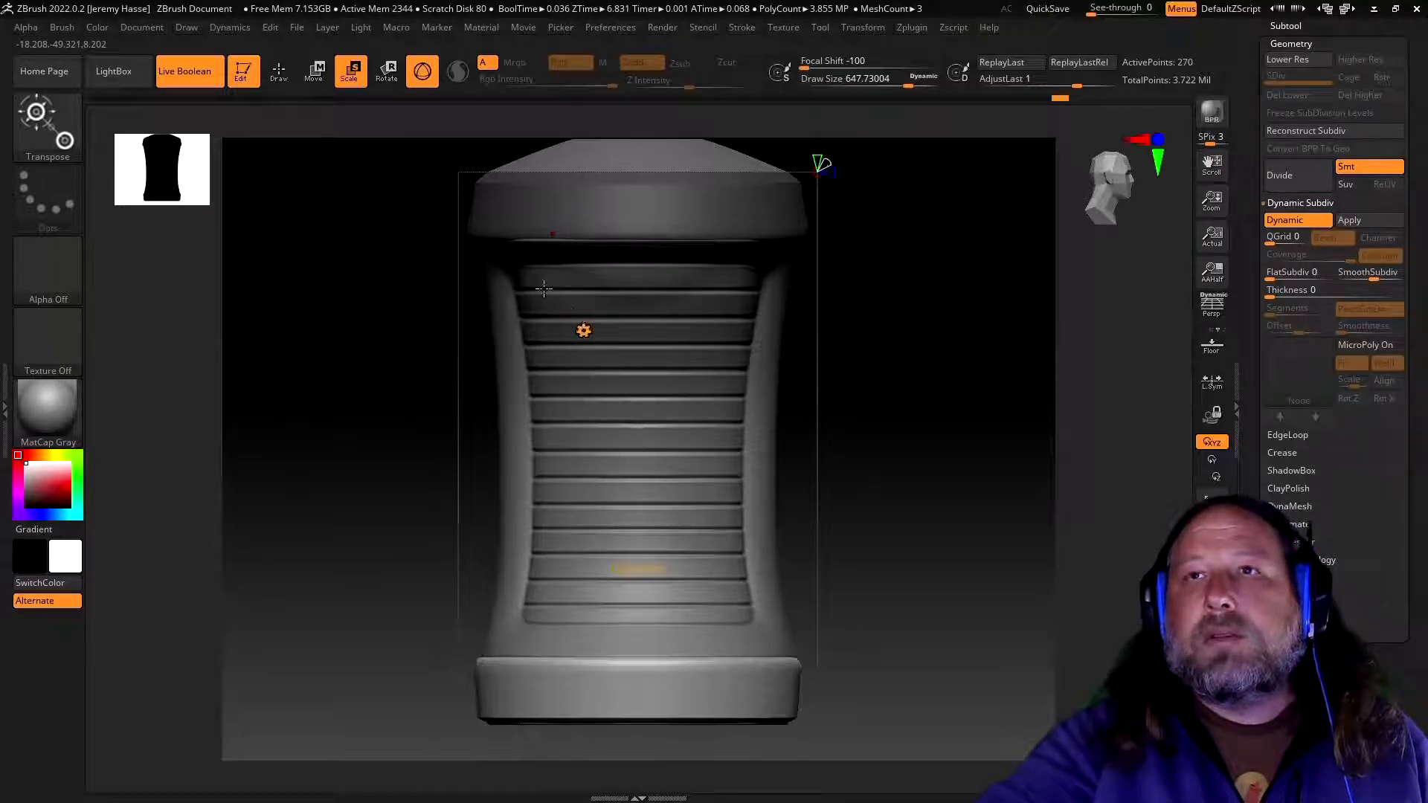
pyautogui.click(286, 83)
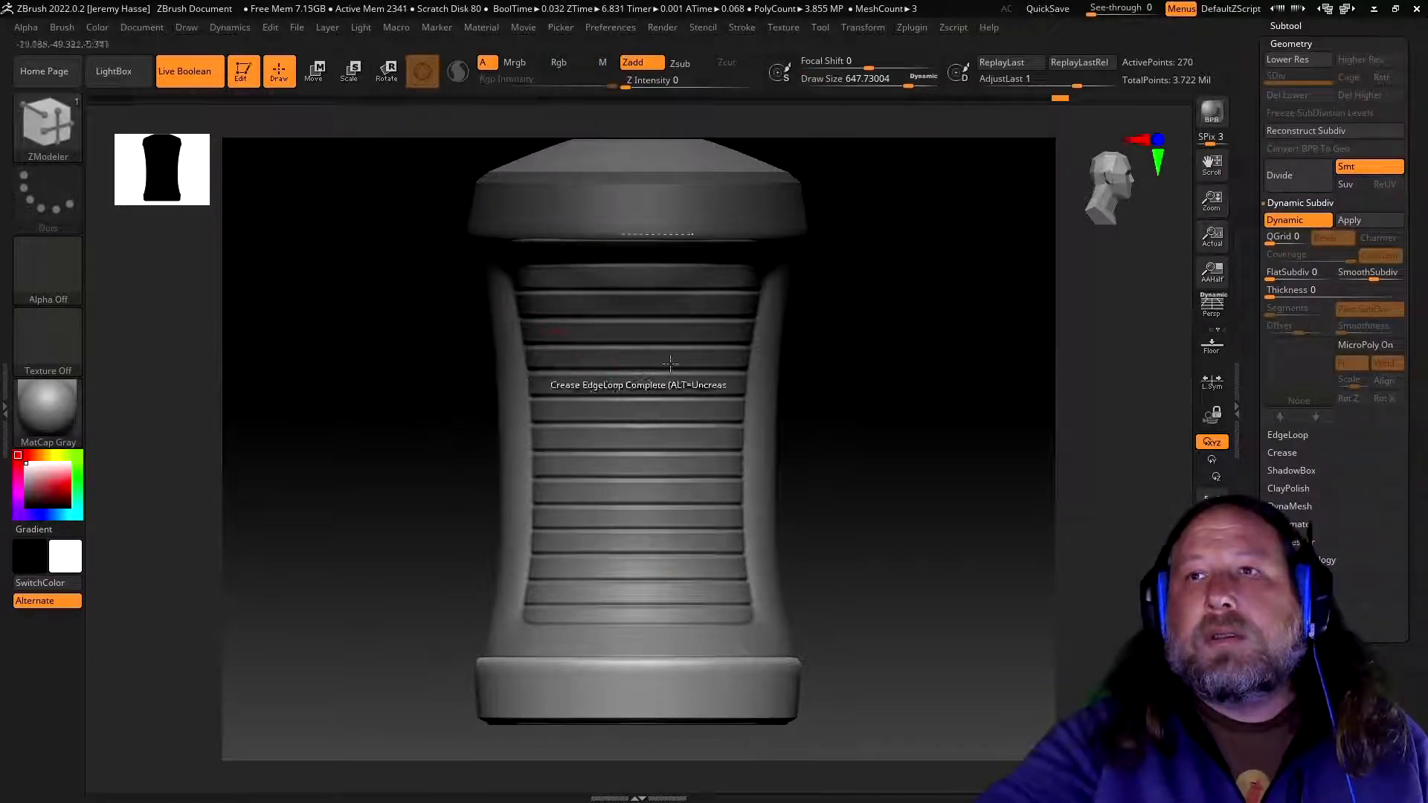
pyautogui.moveTo(903, 423); pyautogui.dragTo(936, 518)
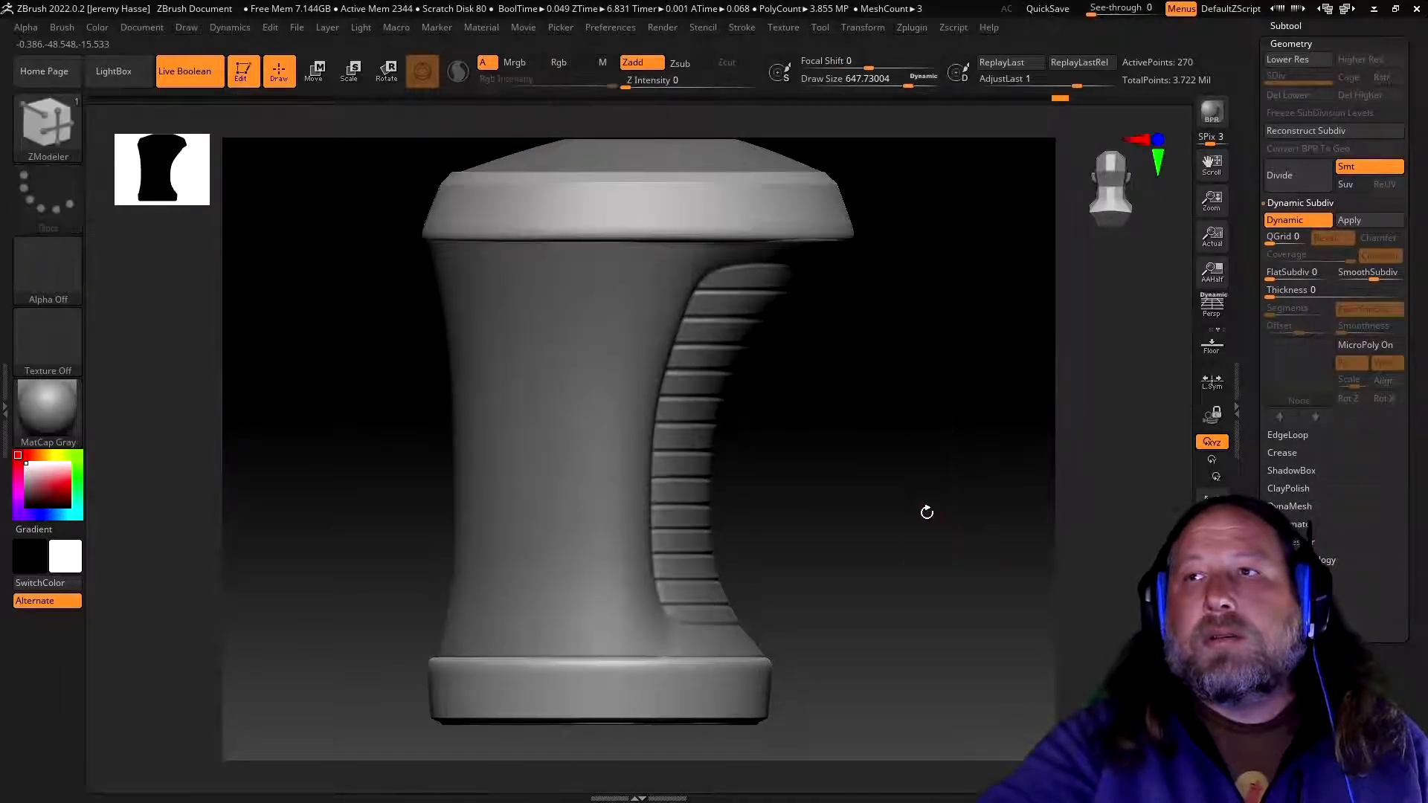
# - Switch to Move and accept the active Remesh By ZRemesher transform to bring back the standard gizmo
pyautogui.click(315, 71)
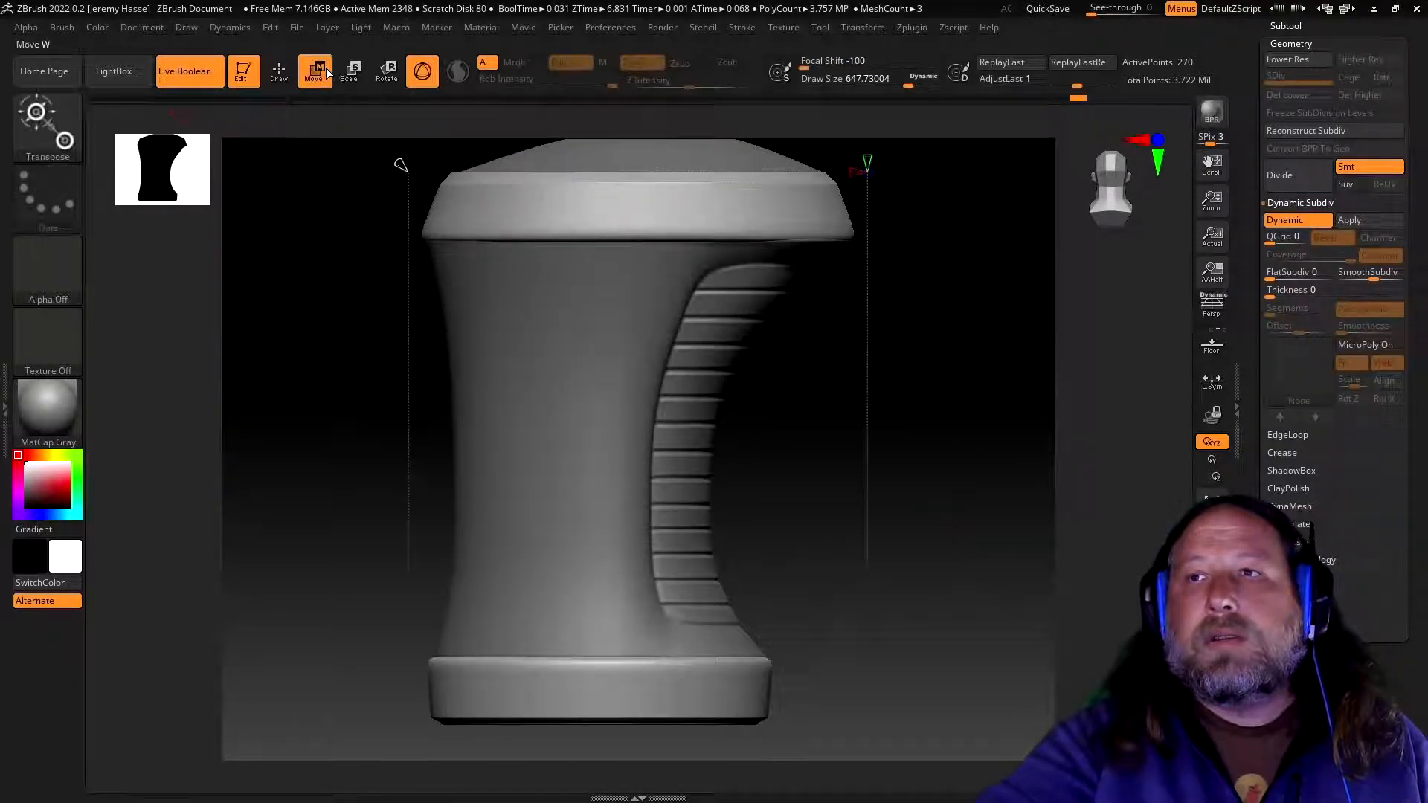
pyautogui.click(584, 331)
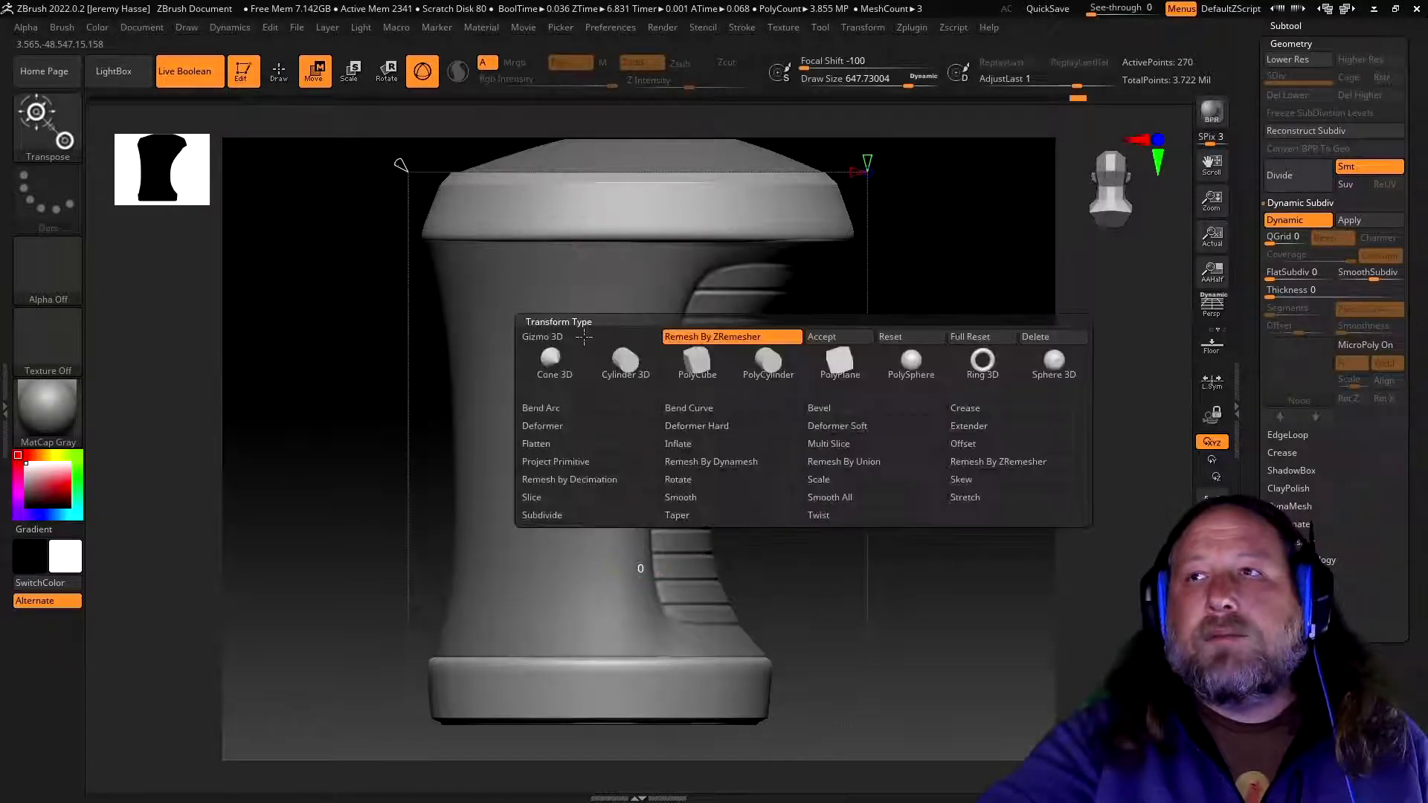
pyautogui.click(836, 338)
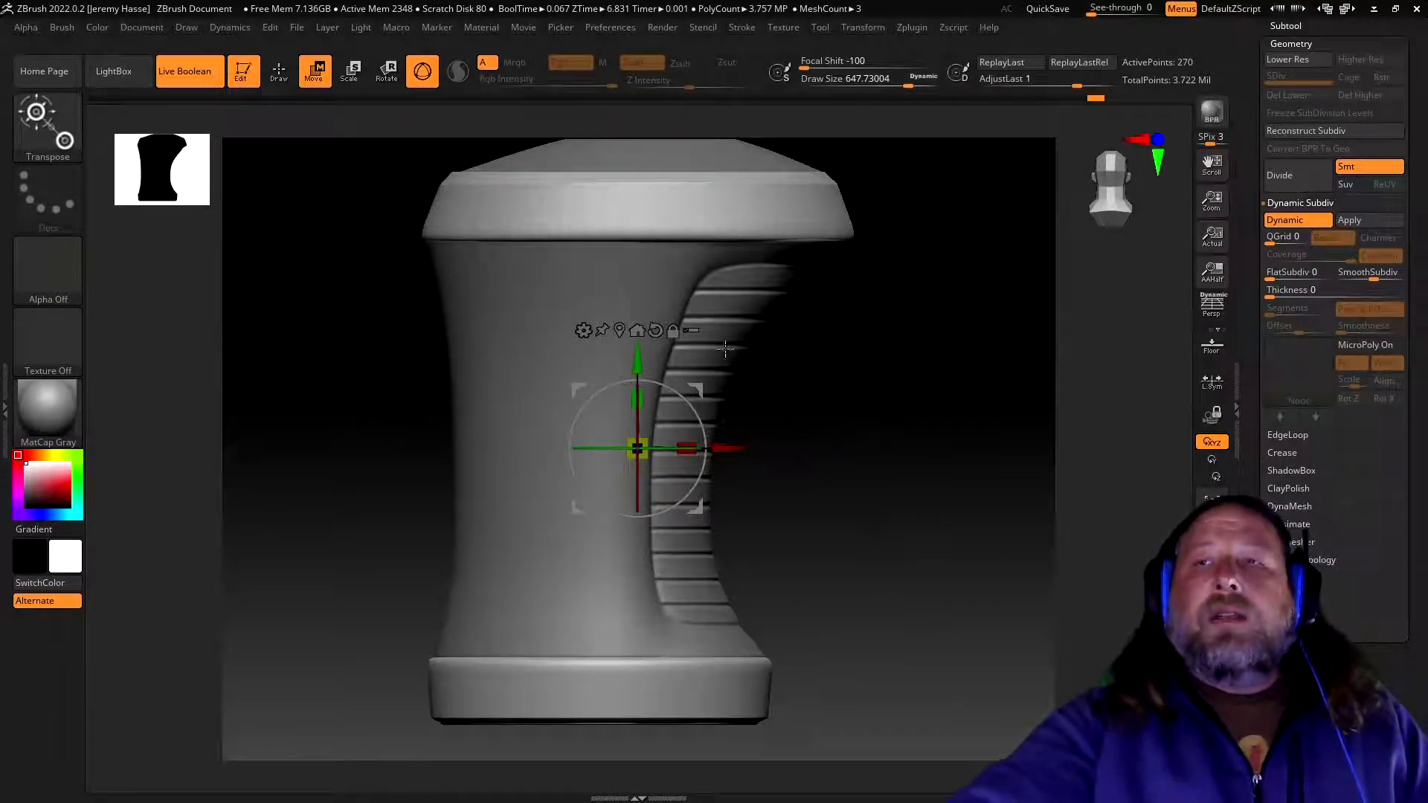
# - Mask the cap ring, reselect the ZModeler brush, and place the Scale gizmo on the base ring
pyautogui.press('ctrl')
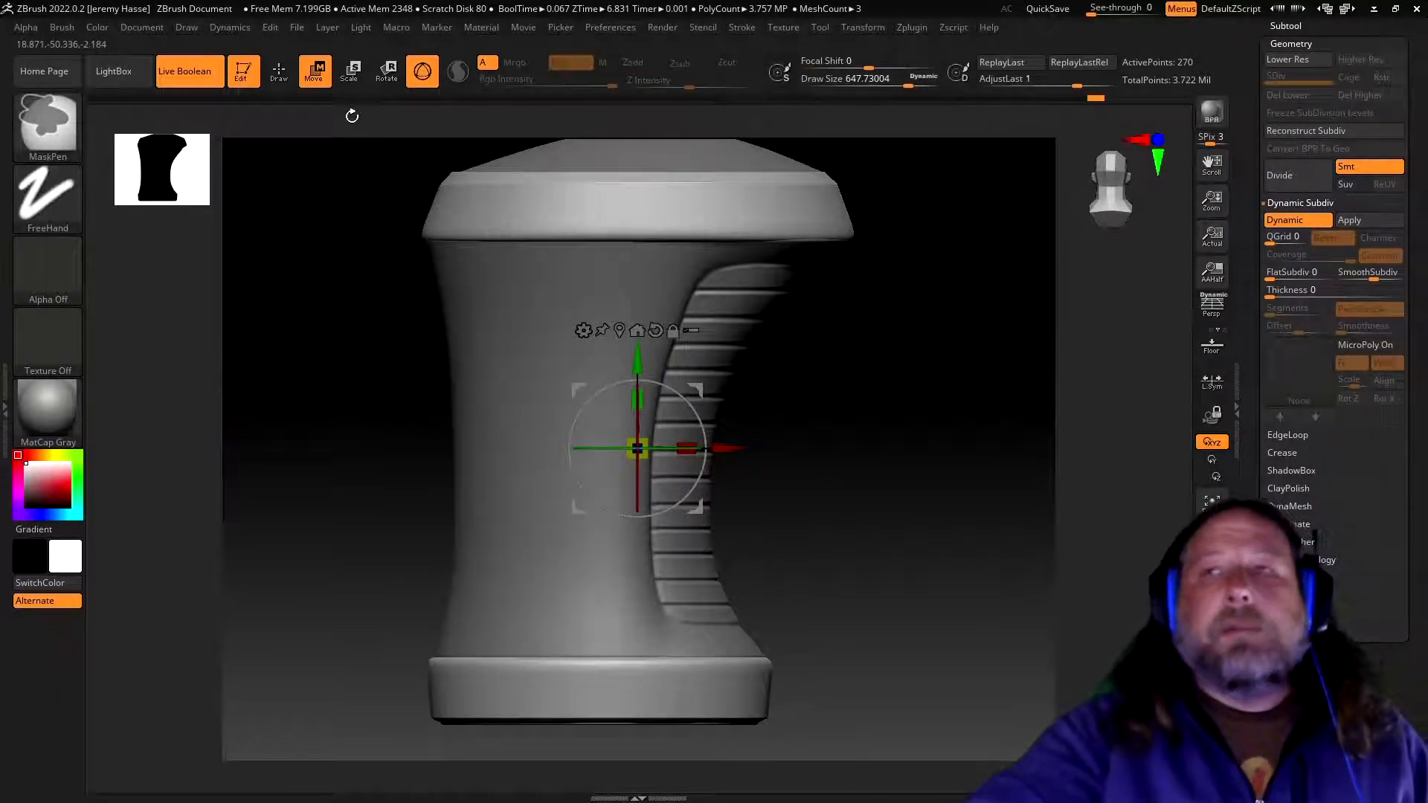
pyautogui.click(282, 75)
pyautogui.moveTo(399, 154)
pyautogui.keyDown('ctrl'); pyautogui.mouseDown()
pyautogui.moveTo(1036, 280)
pyautogui.moveTo(971, 305)
pyautogui.mouseUp(); pyautogui.keyUp('ctrl')
pyautogui.press('b')
pyautogui.press('z')
pyautogui.press('m')
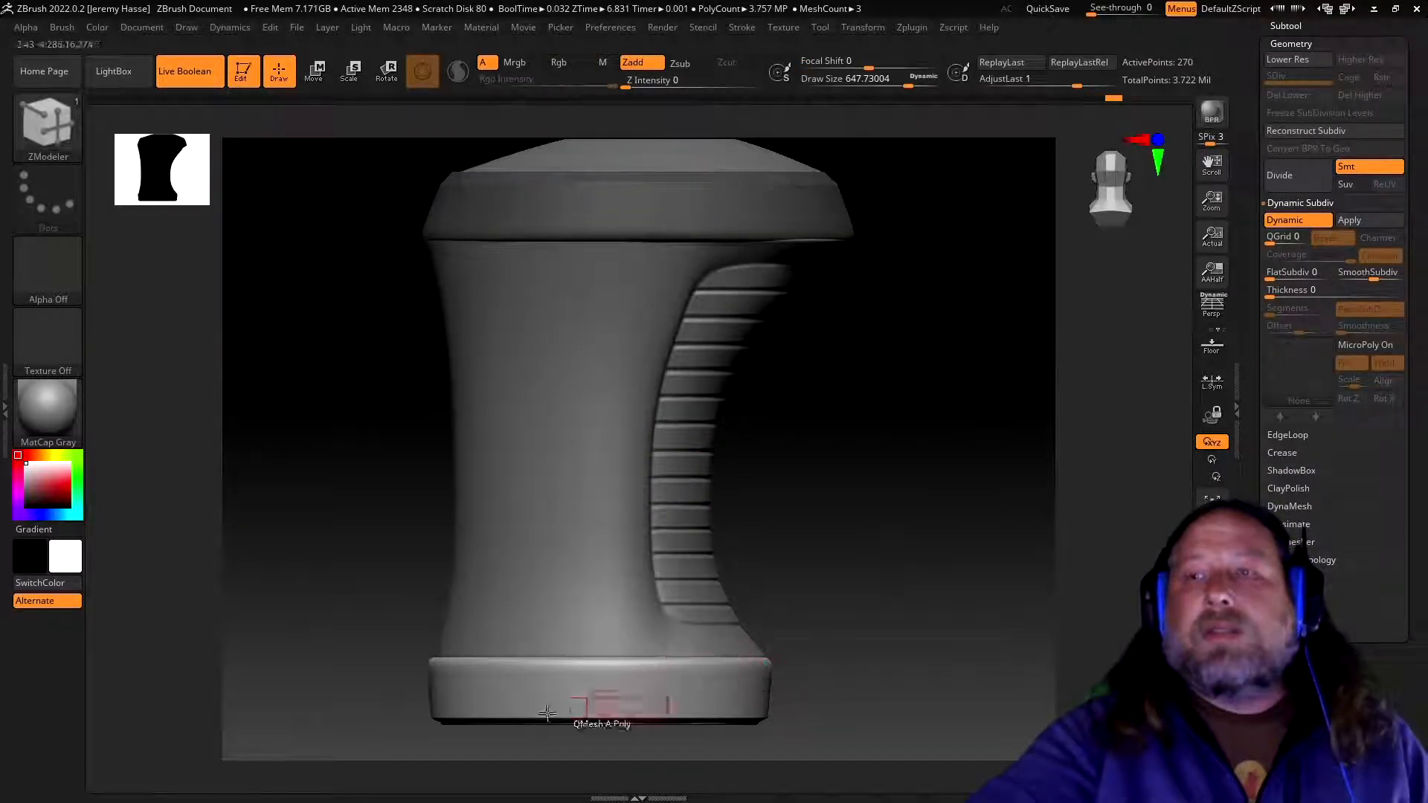
pyautogui.click(355, 71)
pyautogui.keyDown('alt'); pyautogui.moveTo(633, 359); pyautogui.dragTo(634, 600); pyautogui.keyUp('alt')
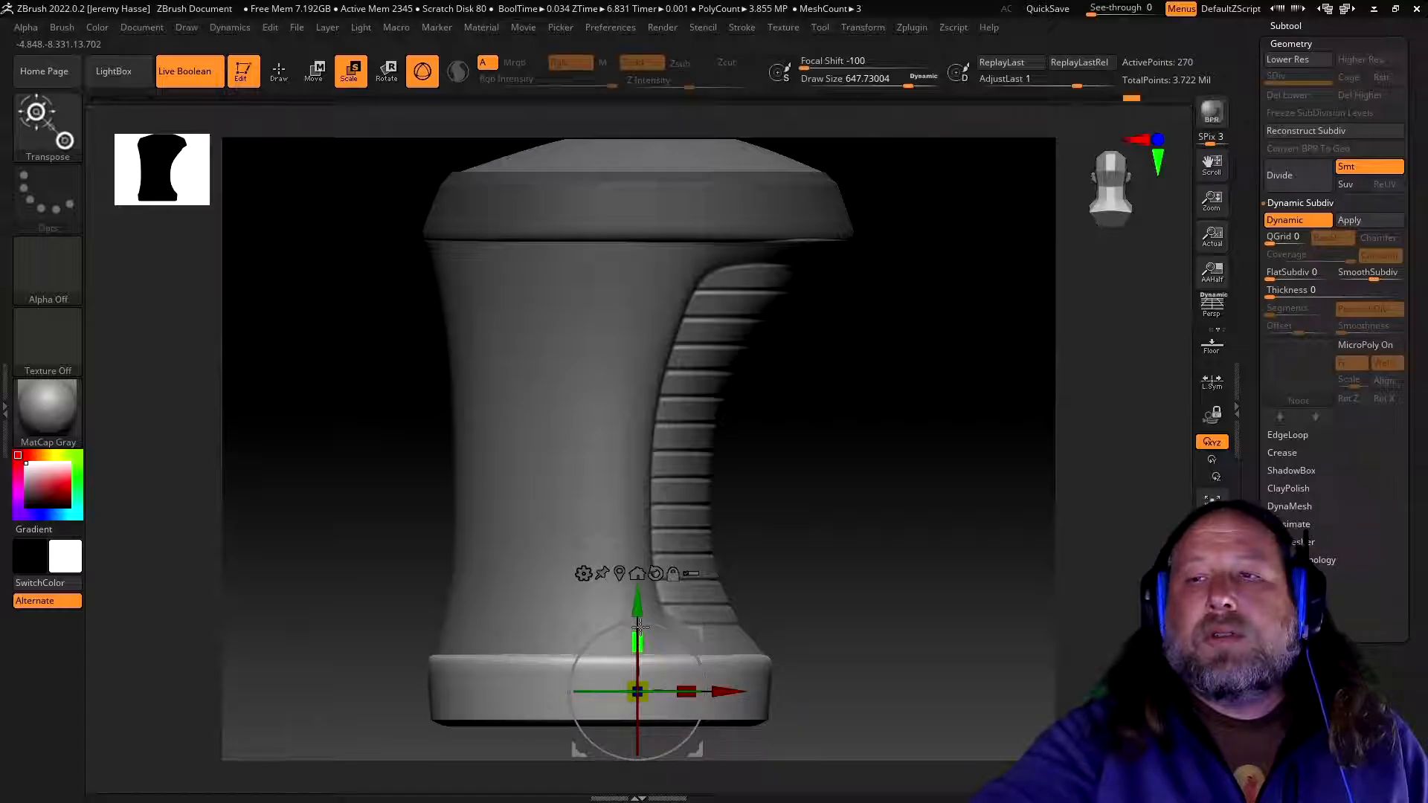
# - Invert the mask to free the cap ring, place the gizmo on it, and scale the ring slightly in height
pyautogui.moveTo(943, 716)
pyautogui.mouseDown()
pyautogui.moveTo(921, 650)
pyautogui.moveTo(924, 548)
pyautogui.moveTo(975, 531)
pyautogui.moveTo(1000, 500)
pyautogui.moveTo(988, 443)
pyautogui.moveTo(937, 356)
pyautogui.moveTo(872, 498)
pyautogui.moveTo(862, 643)
pyautogui.moveTo(931, 716)
pyautogui.mouseUp()
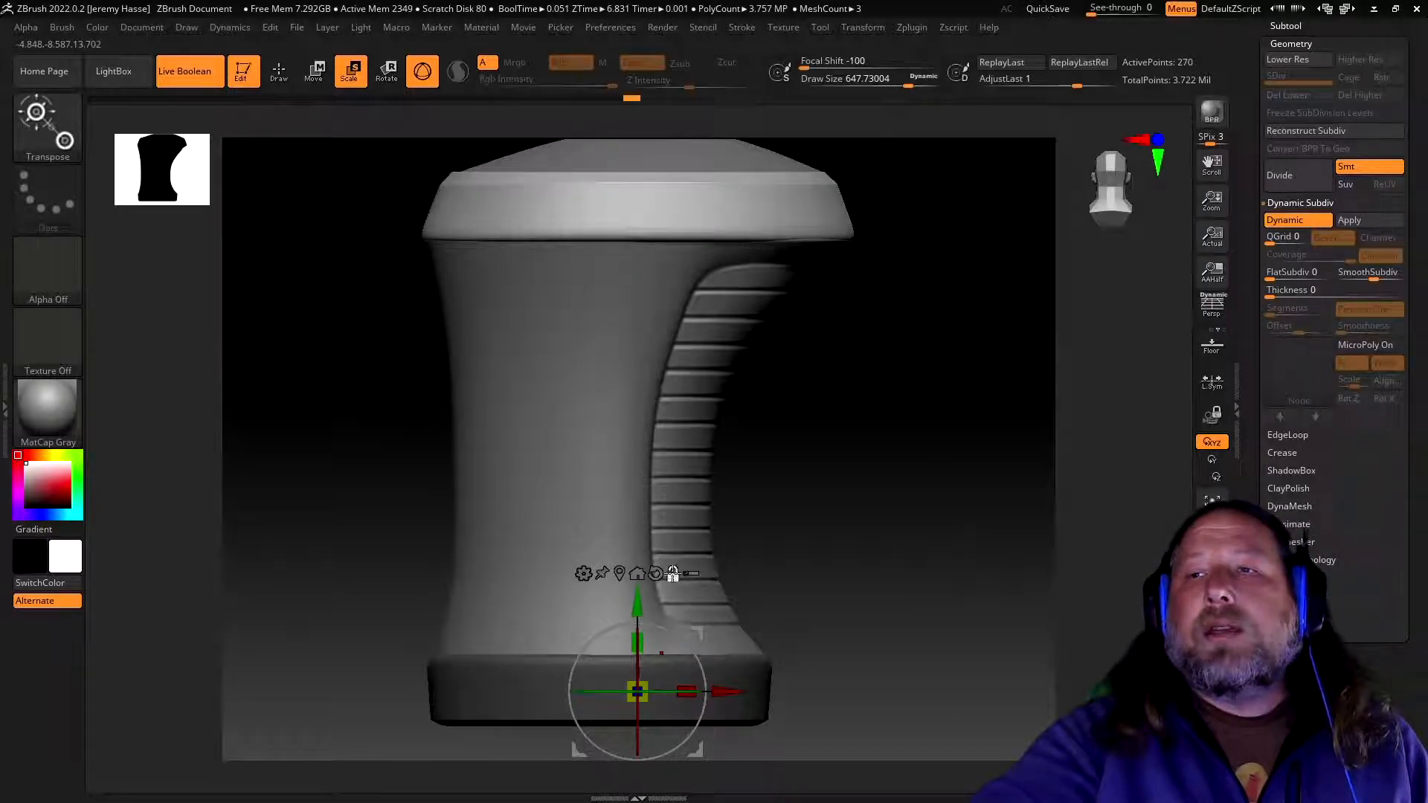
pyautogui.moveTo(638, 595); pyautogui.dragTo(641, 103)
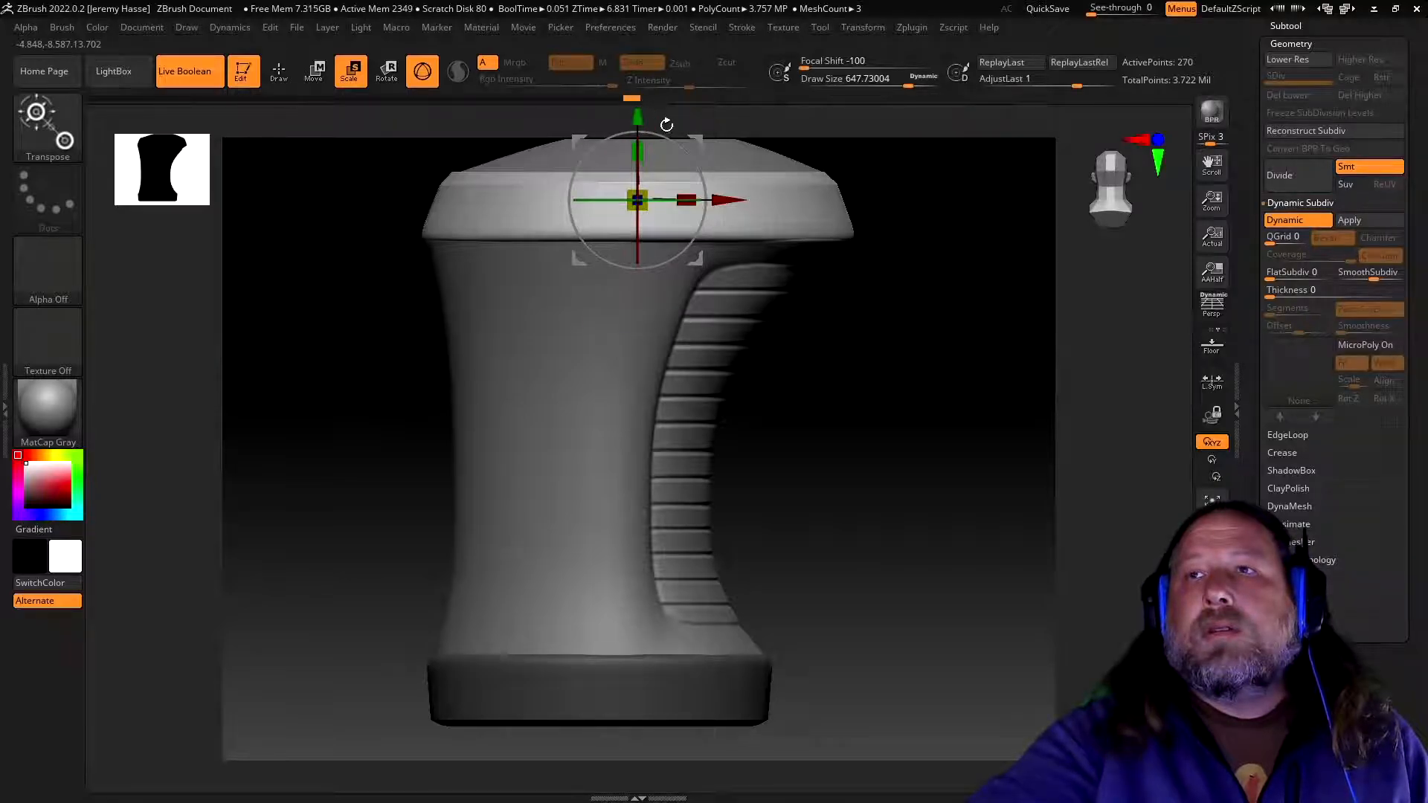
pyautogui.keyDown('alt'); pyautogui.moveTo(940, 206); pyautogui.dragTo(940, 338); pyautogui.keyUp('alt')
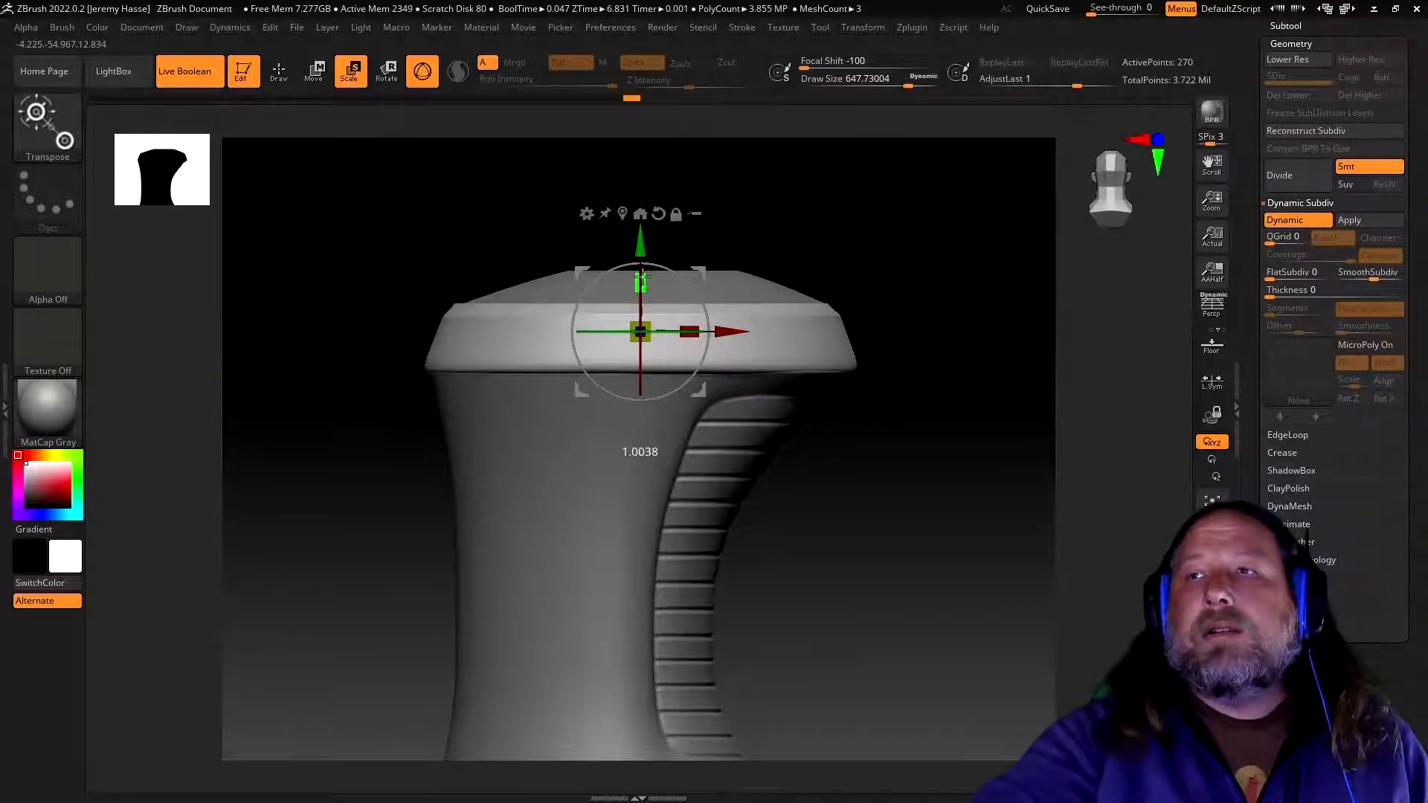
pyautogui.moveTo(936, 301)
pyautogui.mouseDown()
pyautogui.moveTo(953, 493)
pyautogui.moveTo(985, 510)
pyautogui.moveTo(1064, 417)
pyautogui.moveTo(1090, 313)
pyautogui.moveTo(1020, 243)
pyautogui.moveTo(972, 242)
pyautogui.moveTo(870, 284)
pyautogui.moveTo(850, 322)
pyautogui.moveTo(922, 321)
pyautogui.moveTo(945, 291)
pyautogui.mouseUp()
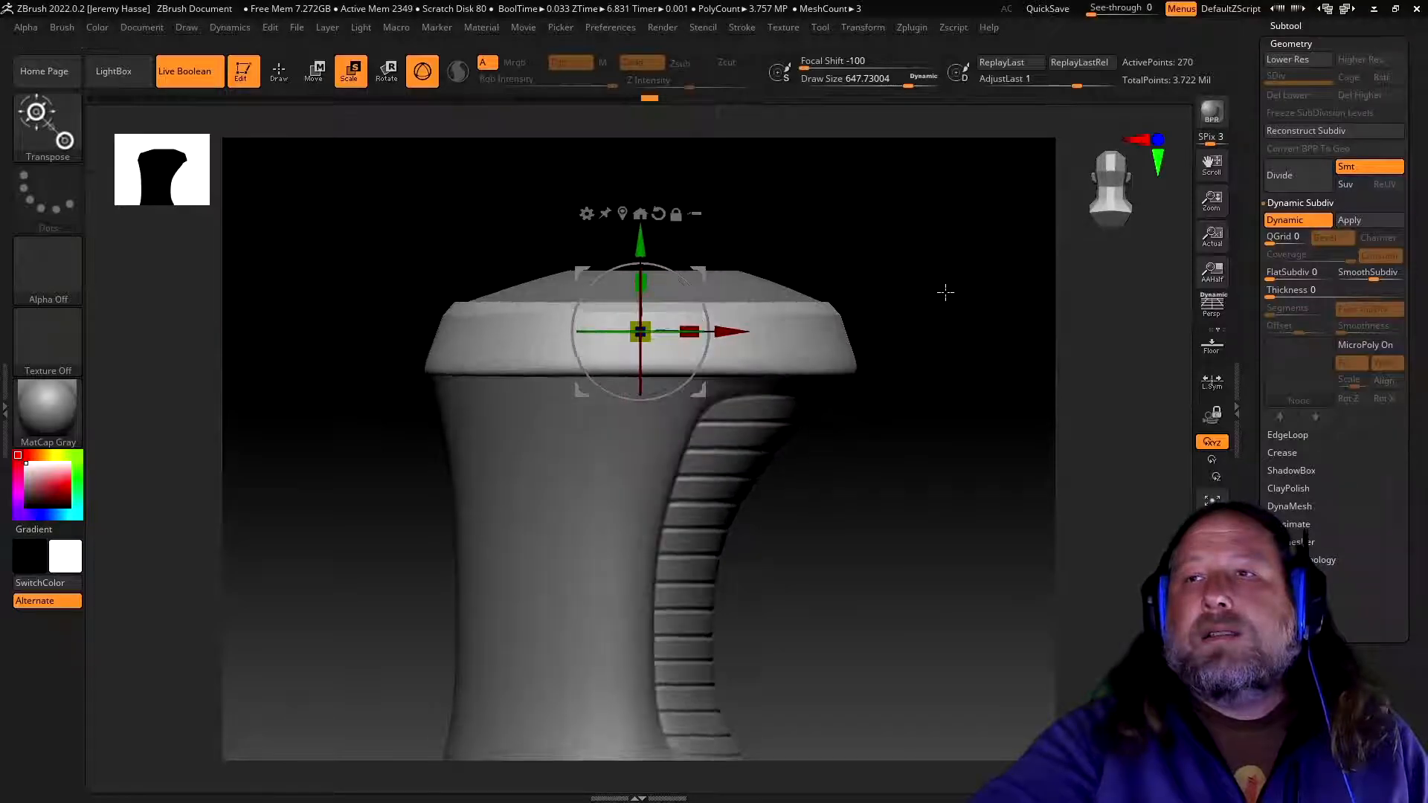
# - Turn off Dynamic Subdivision, show the polyframe, and crease the cap ring's lower edge loop in Draw mode
pyautogui.click(1284, 220)
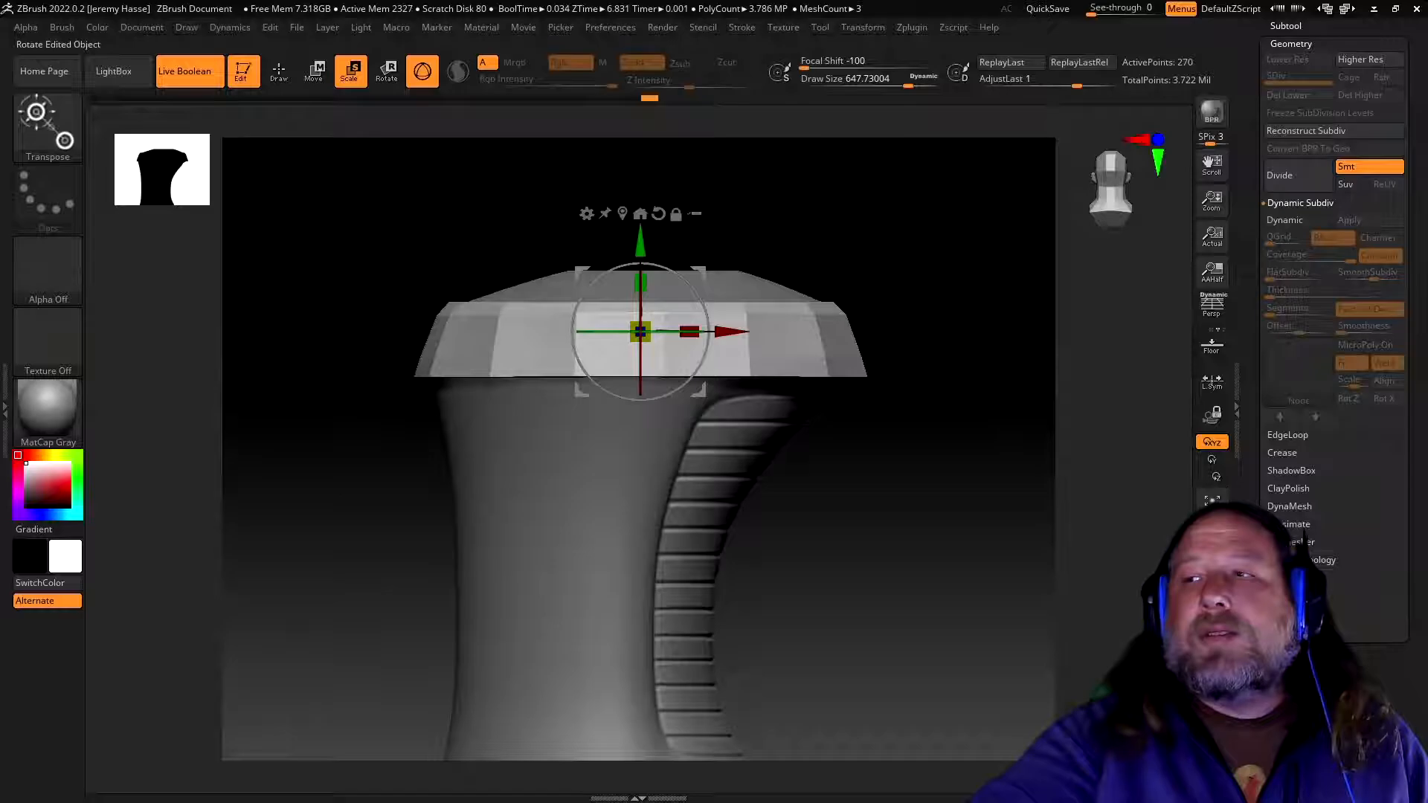
pyautogui.click(1212, 644)
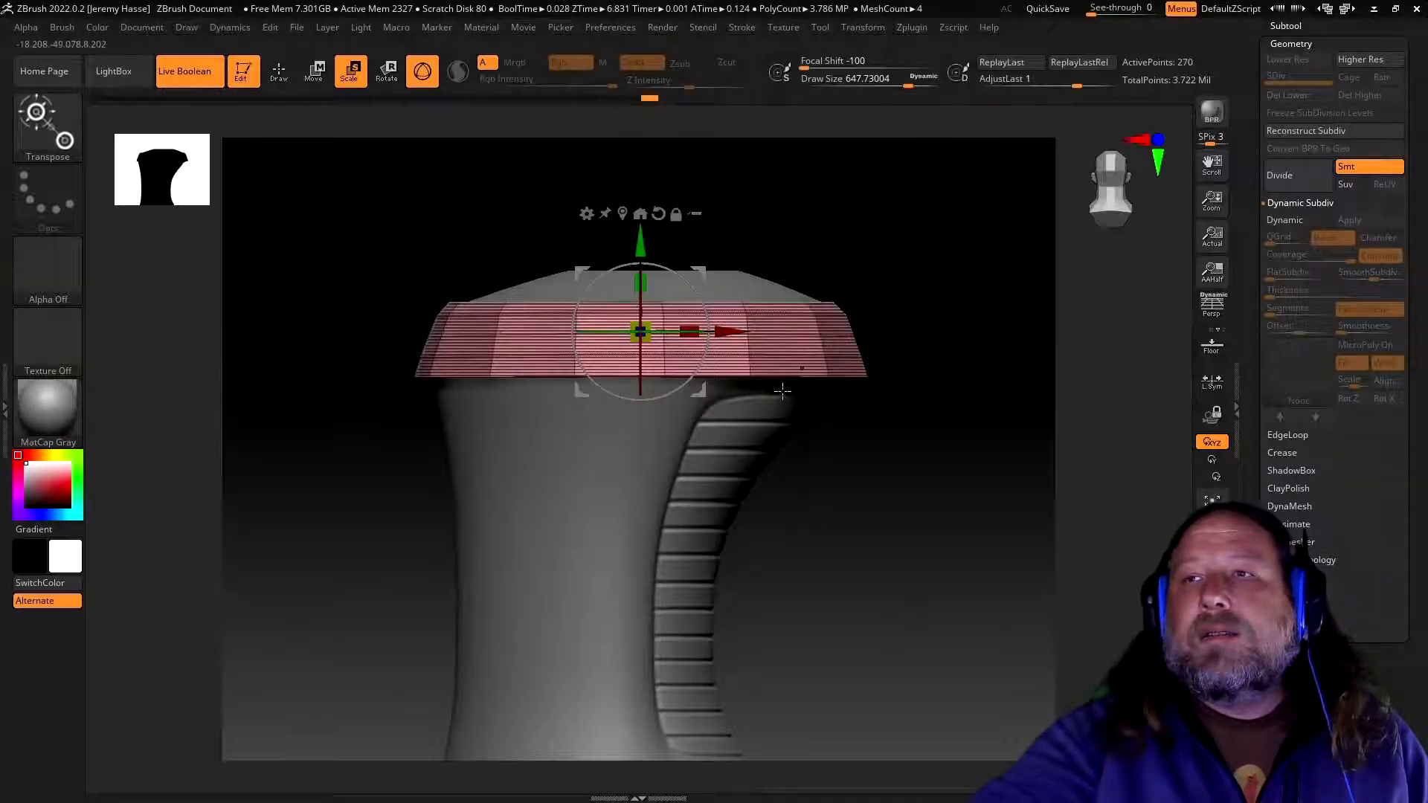
pyautogui.keyDown('ctrl'); pyautogui.moveTo(898, 415); pyautogui.dragTo(942, 525, button='right'); pyautogui.keyUp('ctrl')
pyautogui.click(278, 73)
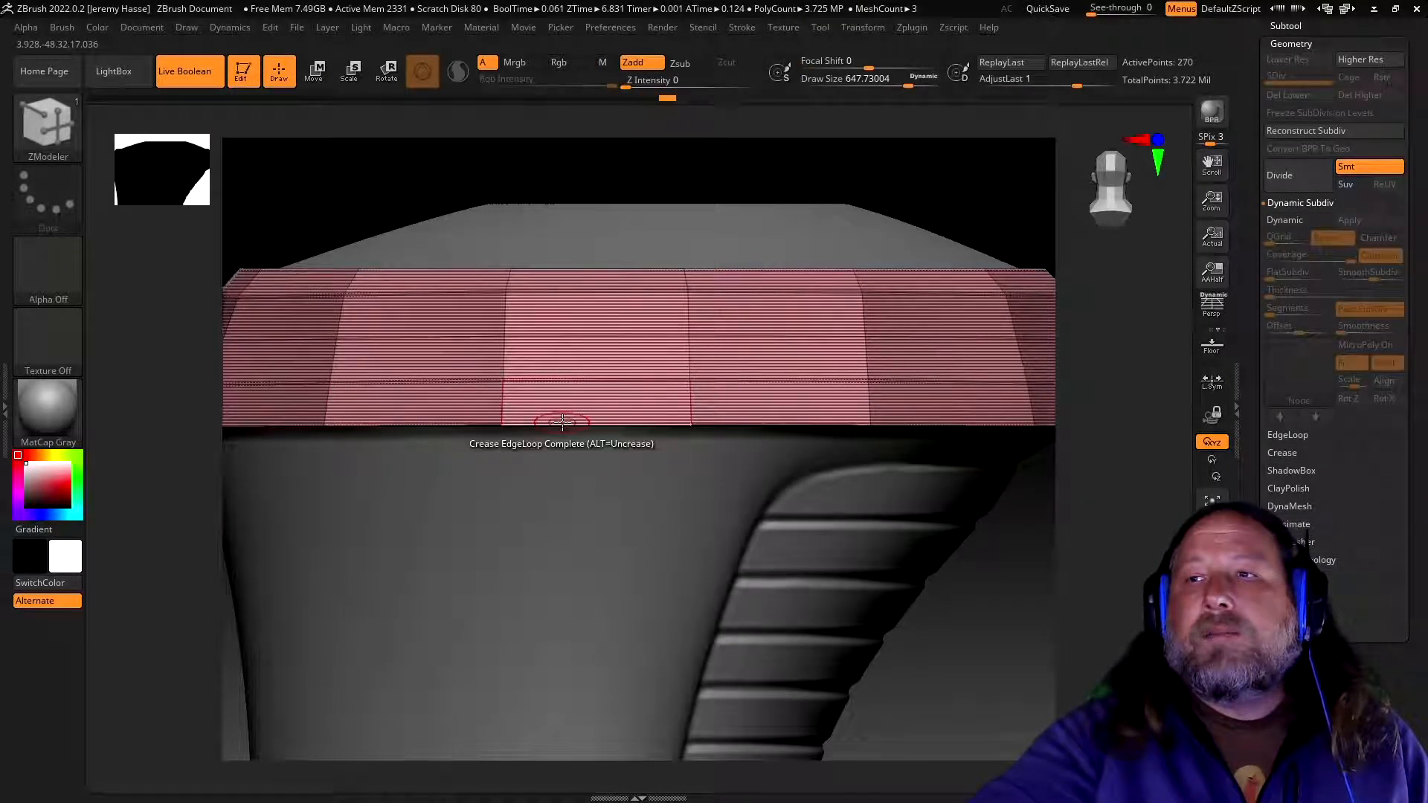
pyautogui.moveTo(999, 616); pyautogui.dragTo(975, 465)
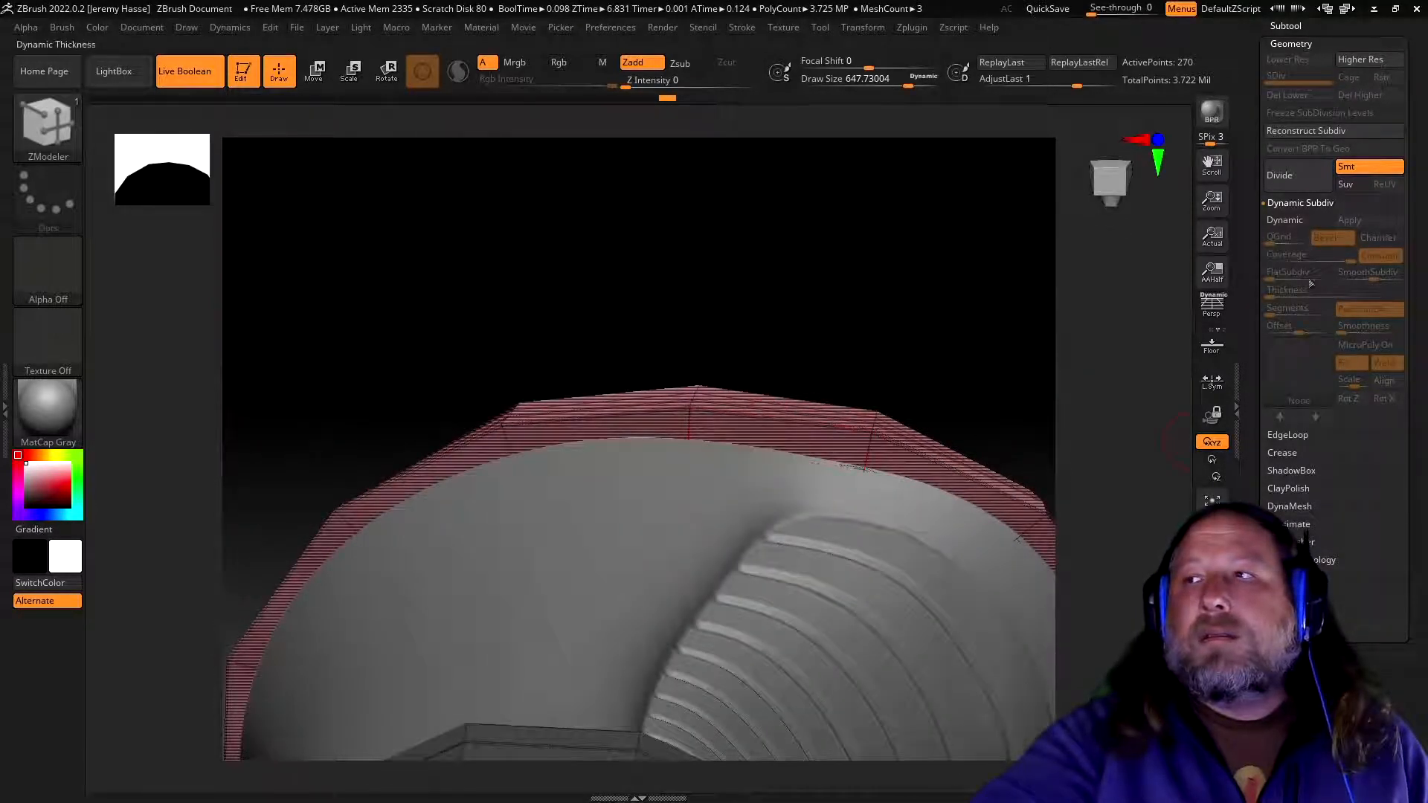
# - Preview the creased cap ring with Dynamic Subdivision from below and from the side, and switch the preview off again
pyautogui.click(1297, 220)
pyautogui.moveTo(793, 255); pyautogui.dragTo(797, 318)
pyautogui.keyDown('ctrl'); pyautogui.moveTo(911, 465); pyautogui.dragTo(888, 429, button='right'); pyautogui.keyUp('ctrl')
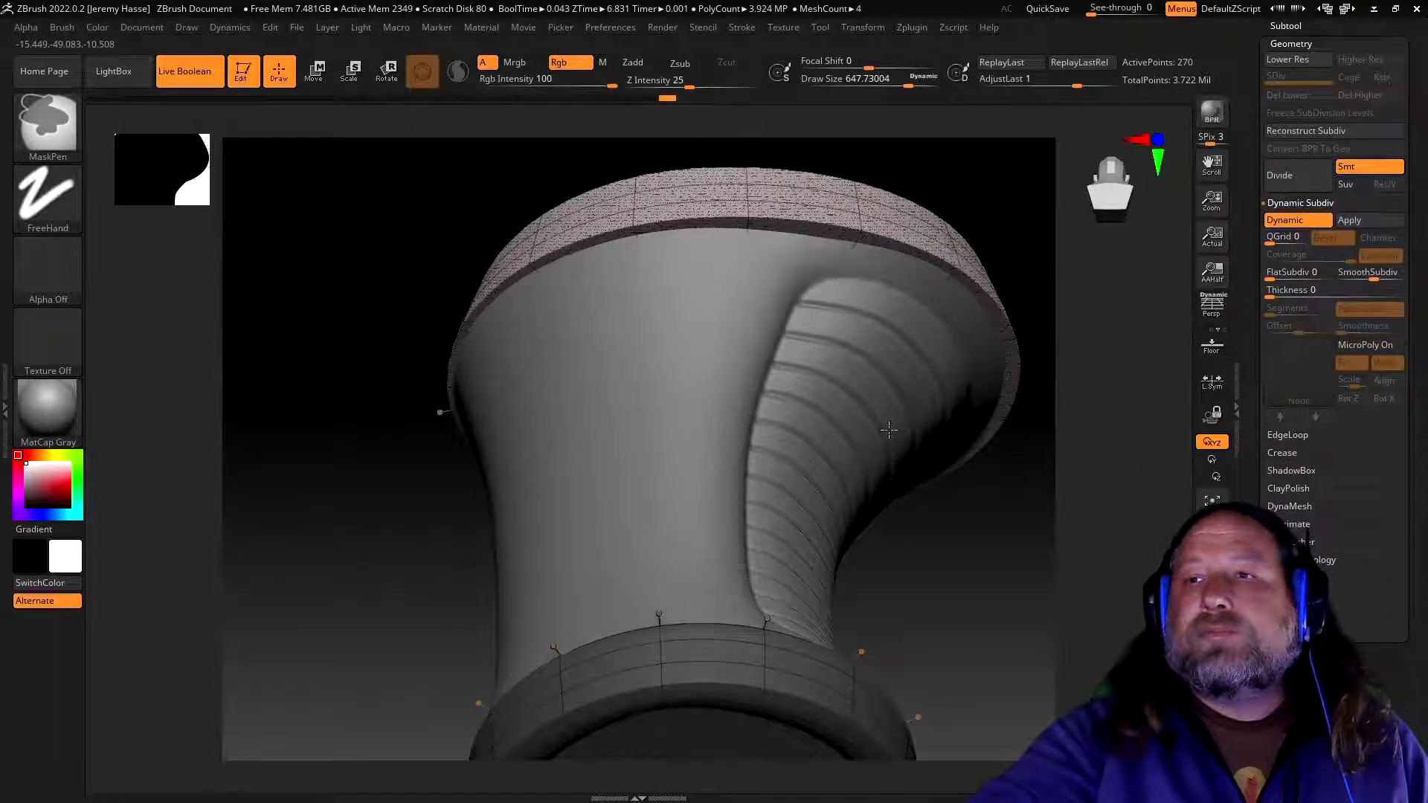
pyautogui.moveTo(979, 509)
pyautogui.mouseDown(button='right')
pyautogui.moveTo(972, 561)
pyautogui.moveTo(915, 632)
pyautogui.moveTo(943, 605)
pyautogui.moveTo(1023, 603)
pyautogui.moveTo(959, 582)
pyautogui.moveTo(955, 556)
pyautogui.mouseUp(button='right')
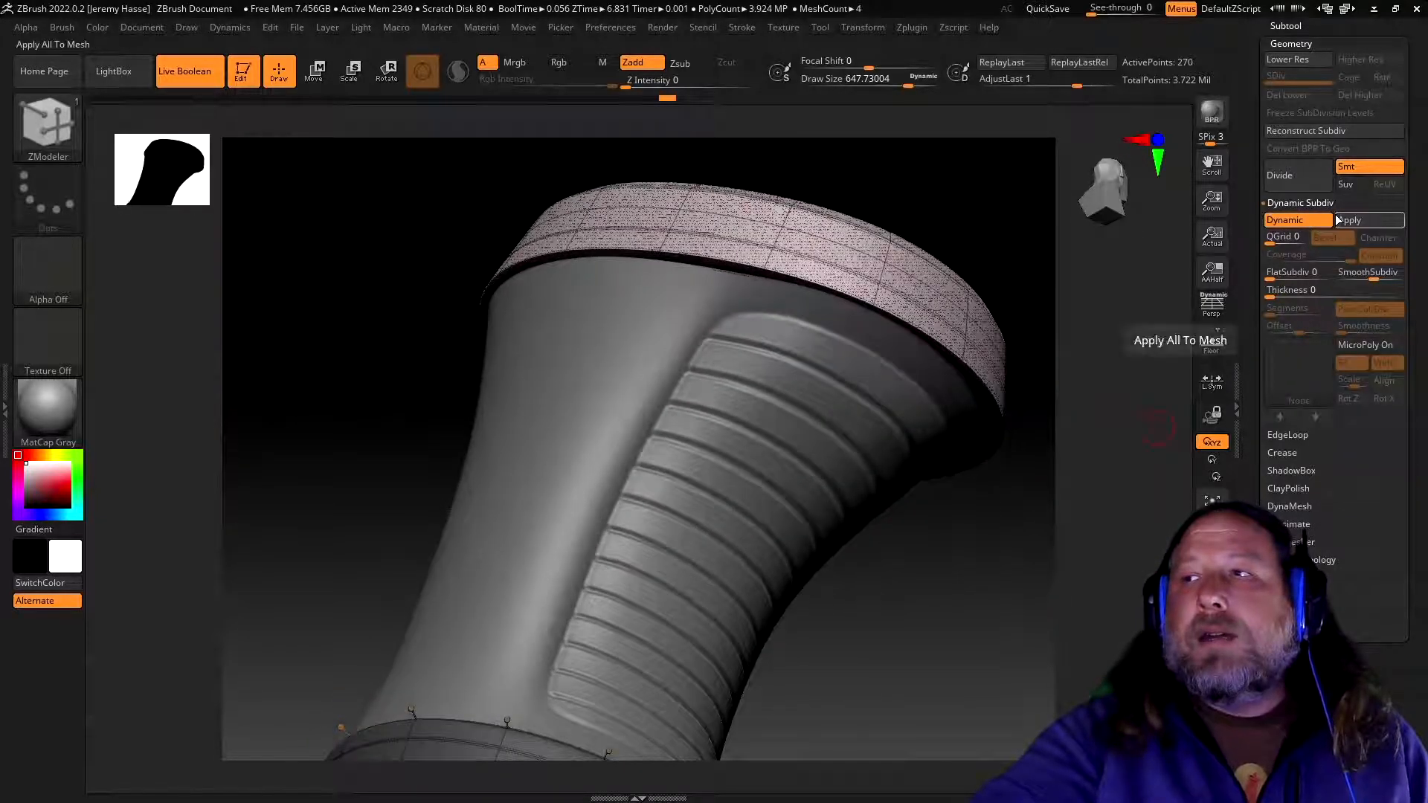
pyautogui.click(1296, 218)
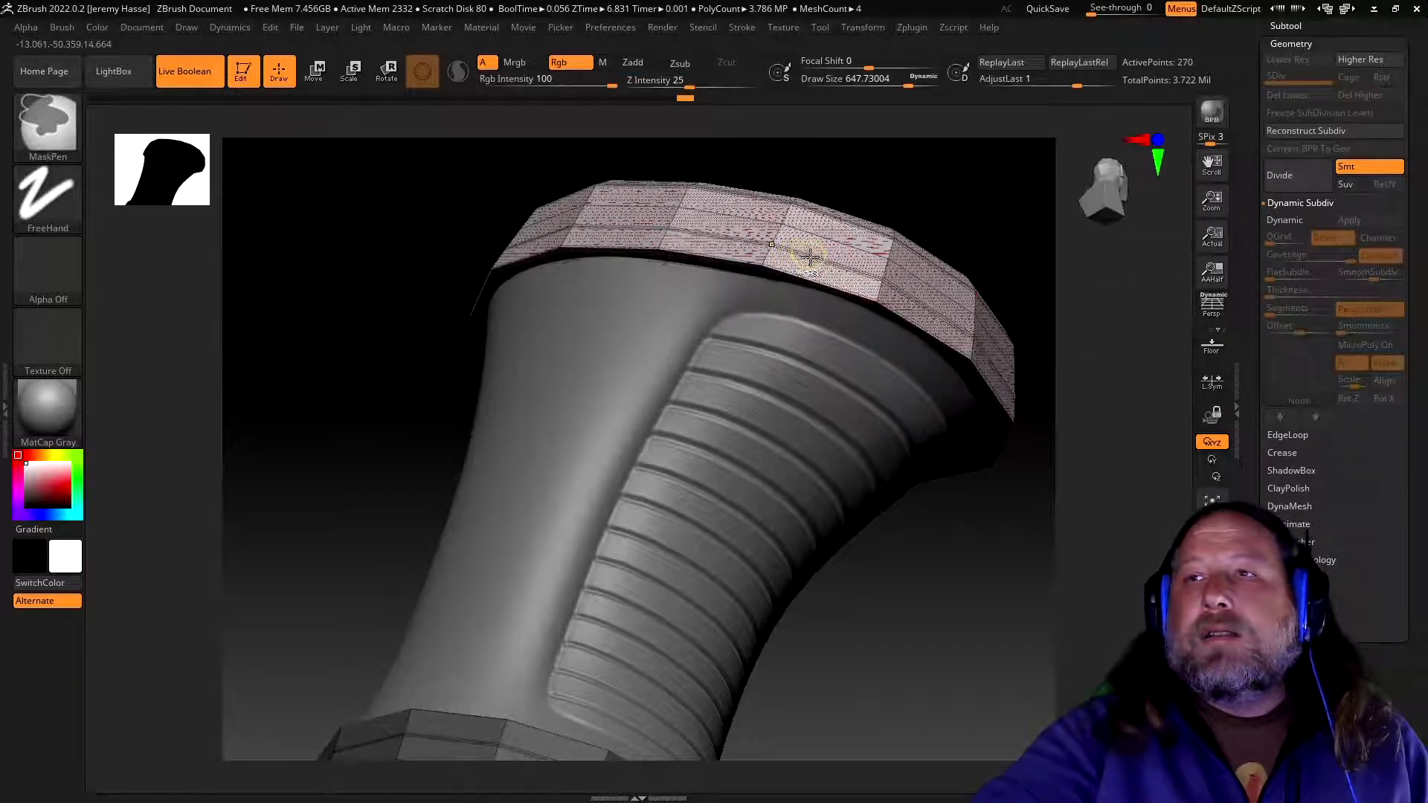
# - Examine the cap ring's low-poly wireframe, its edge loops and the underside of its rim from several angles
pyautogui.moveTo(472, 350); pyautogui.dragTo(427, 373, button='right')
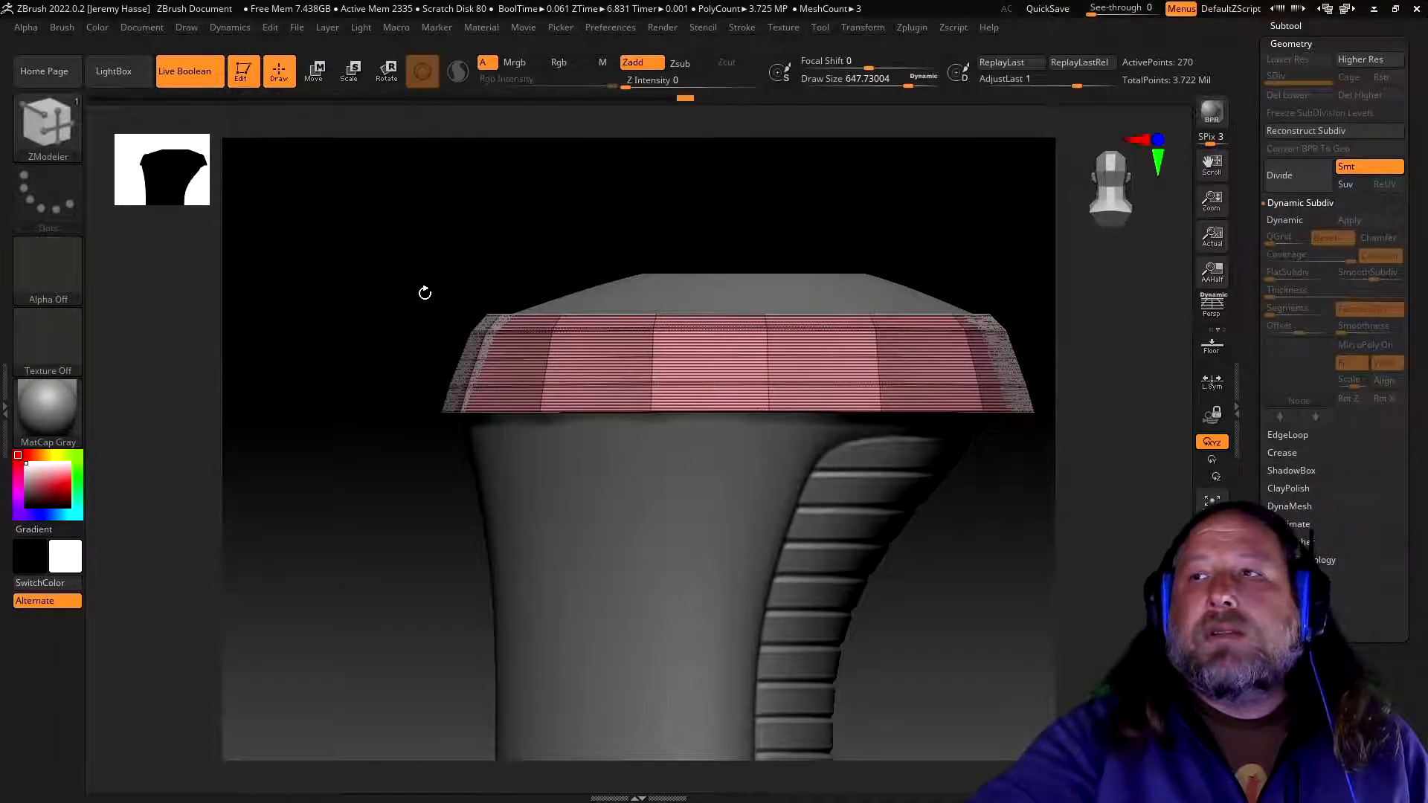
pyautogui.moveTo(1025, 549); pyautogui.dragTo(867, 503, button='right')
pyautogui.click(803, 379)
pyautogui.press('ctrl')
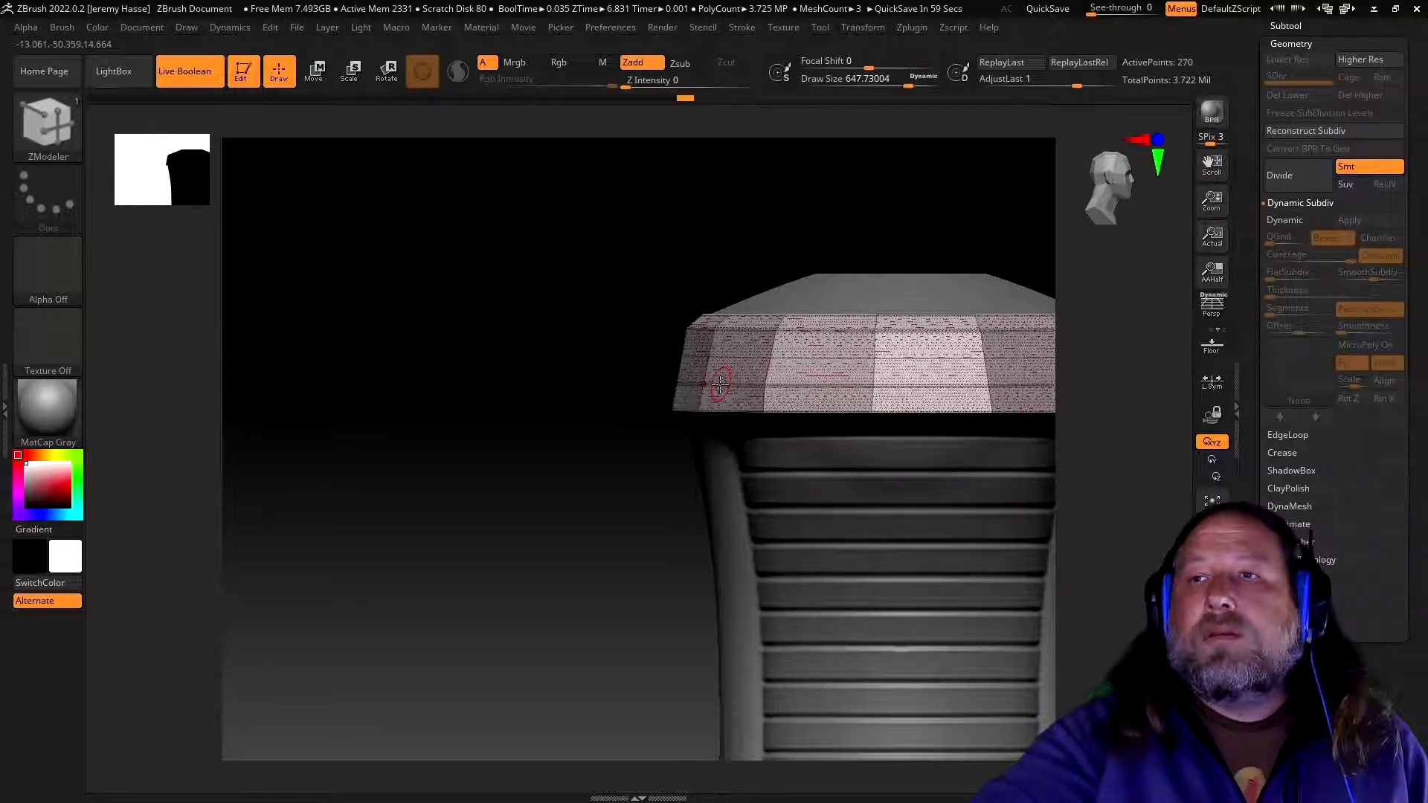
pyautogui.moveTo(413, 394); pyautogui.dragTo(551, 419)
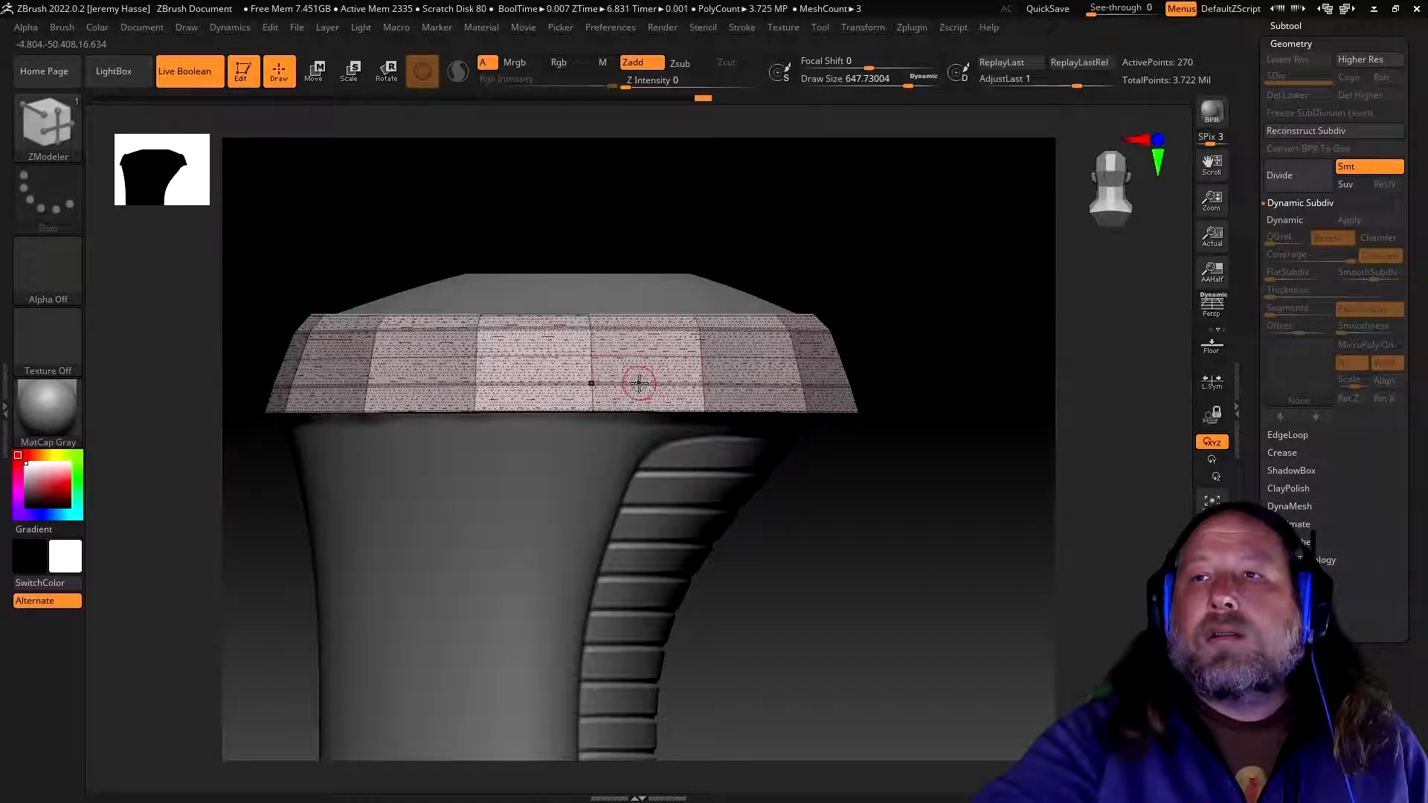
pyautogui.keyDown('ctrl'); pyautogui.moveTo(720, 466); pyautogui.dragTo(885, 520, button='right'); pyautogui.keyUp('ctrl')
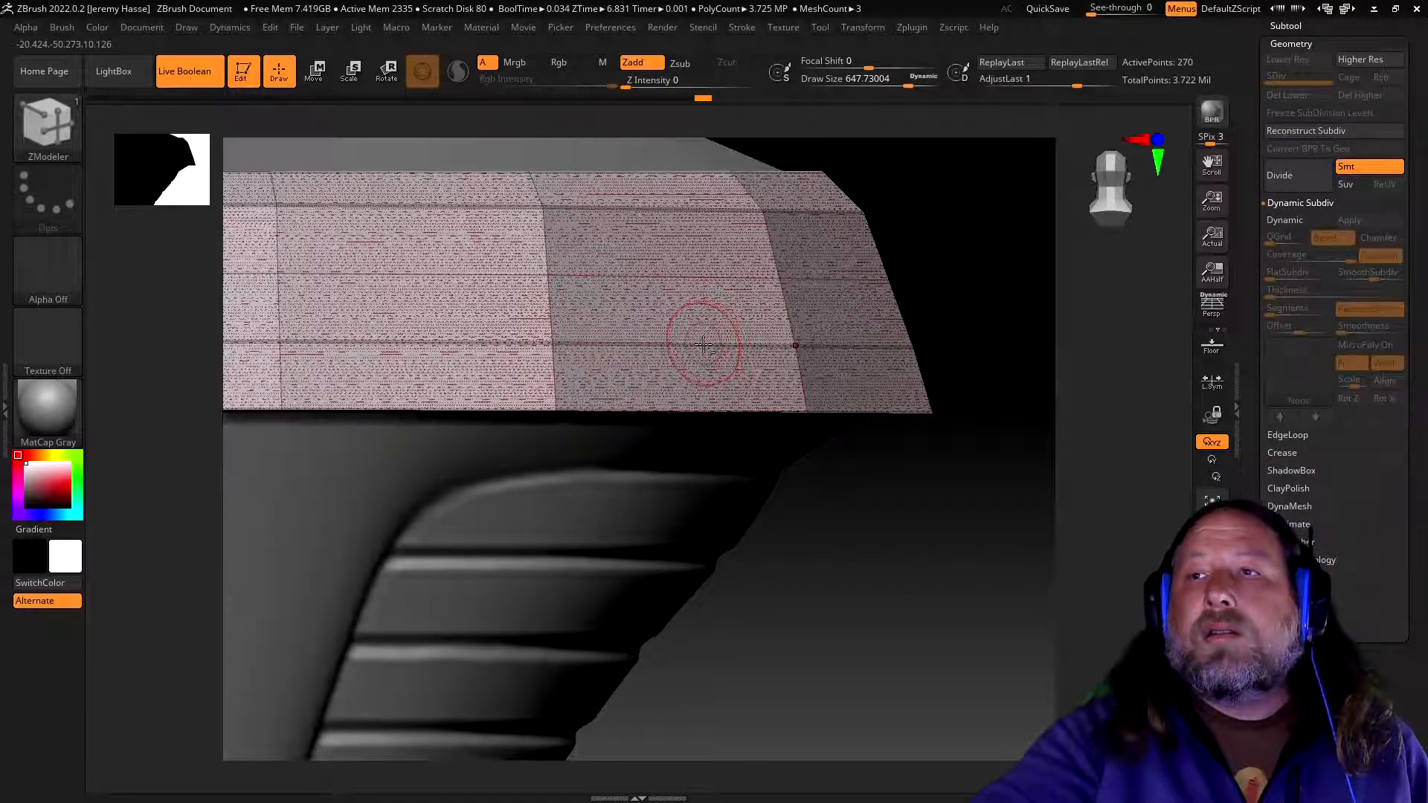
pyautogui.moveTo(863, 491); pyautogui.dragTo(810, 387, button='right')
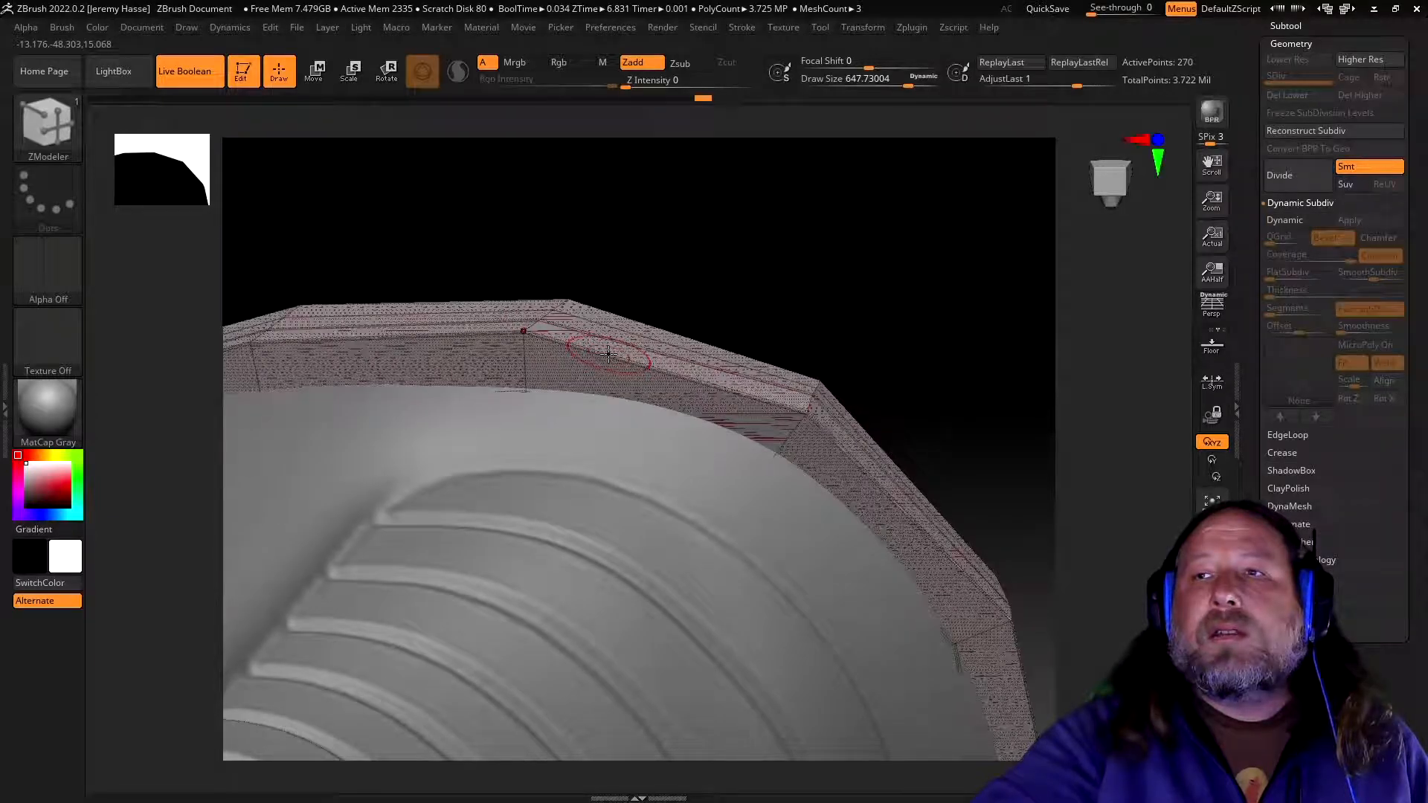
pyautogui.moveTo(797, 284); pyautogui.dragTo(545, 320)
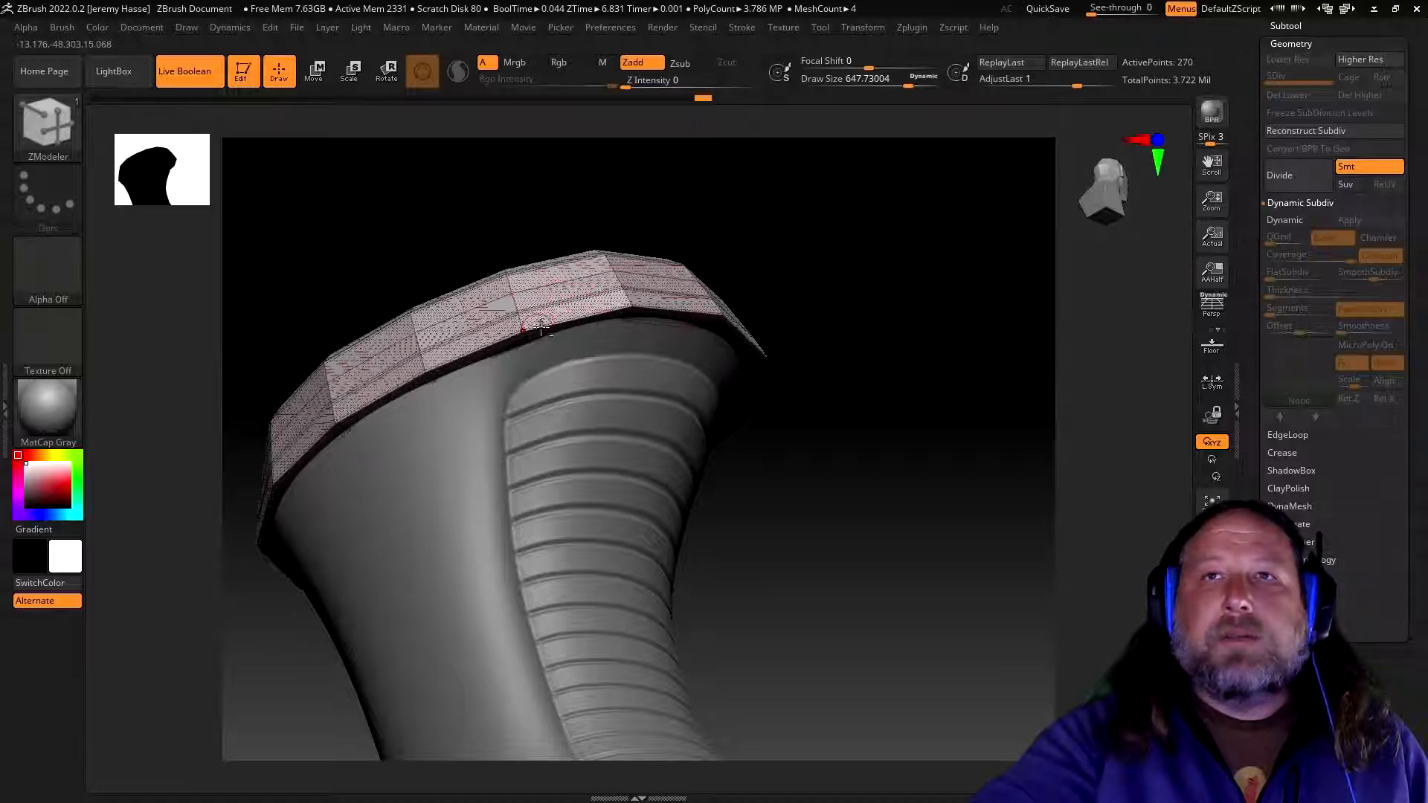
pyautogui.click(77, 122)
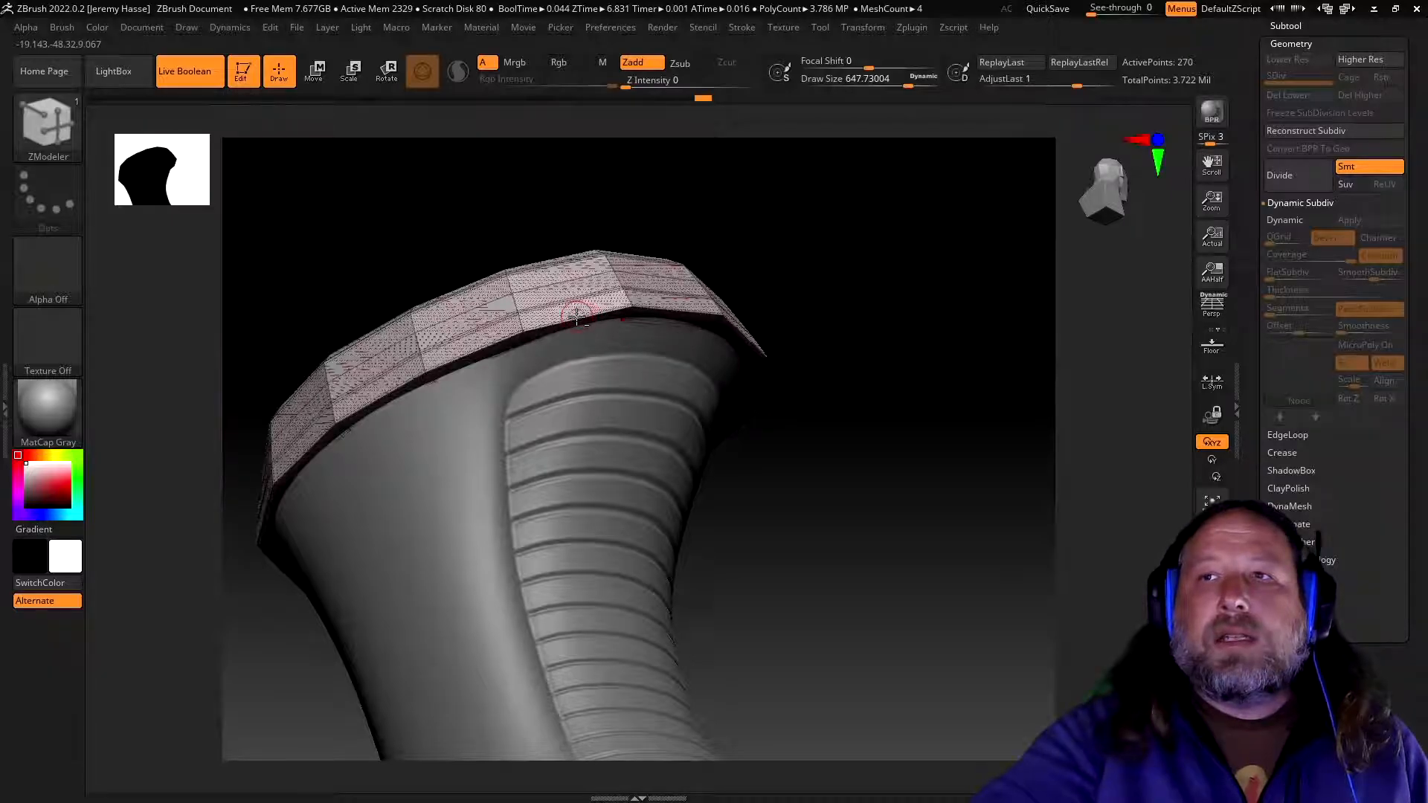
pyautogui.moveTo(883, 500)
pyautogui.mouseDown()
pyautogui.moveTo(845, 528)
pyautogui.moveTo(853, 609)
pyautogui.moveTo(944, 577)
pyautogui.moveTo(877, 564)
pyautogui.mouseUp()
# - Preview the cap ring with Dynamic Subdivision and undo the recent crease, scale and mask changes
pyautogui.press('ctrl')
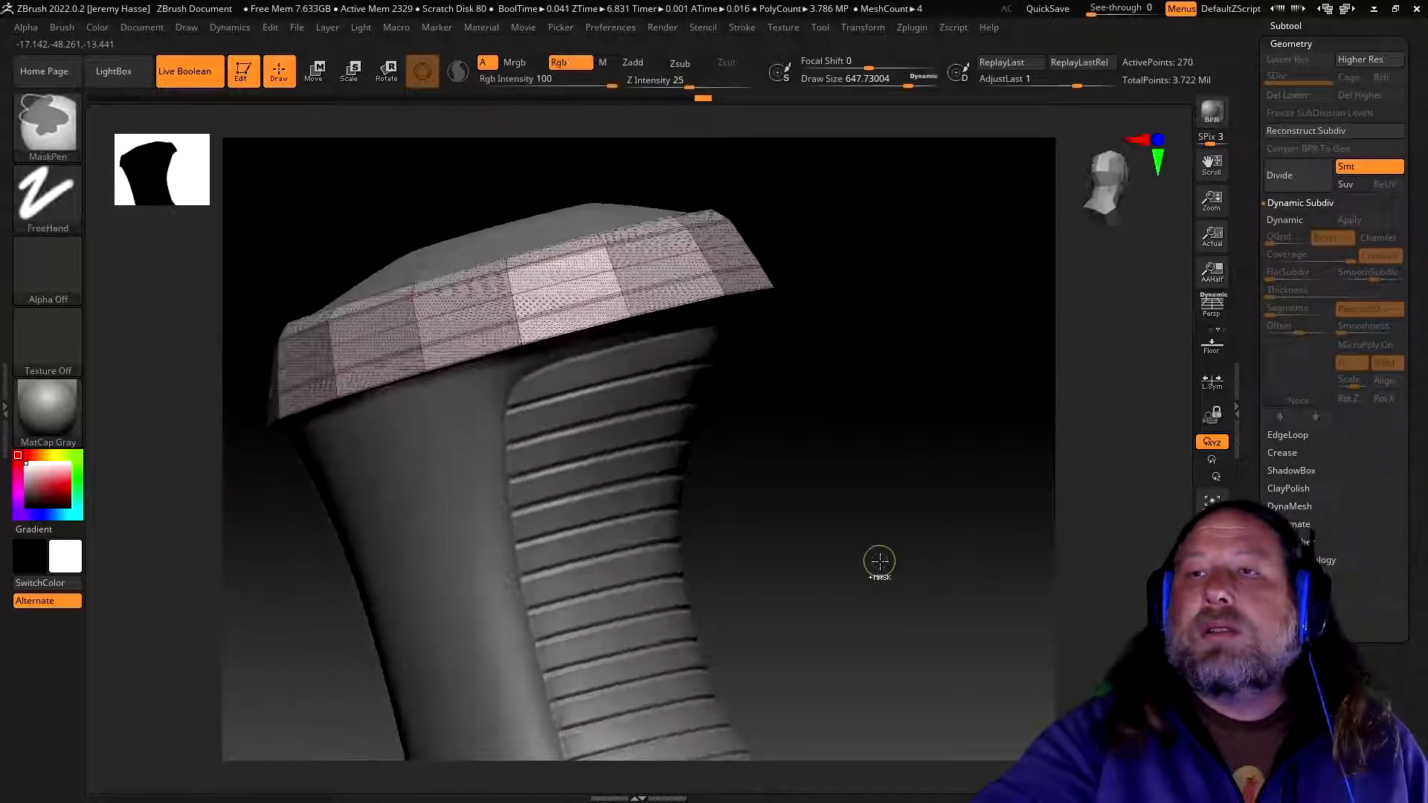
pyautogui.press('d')
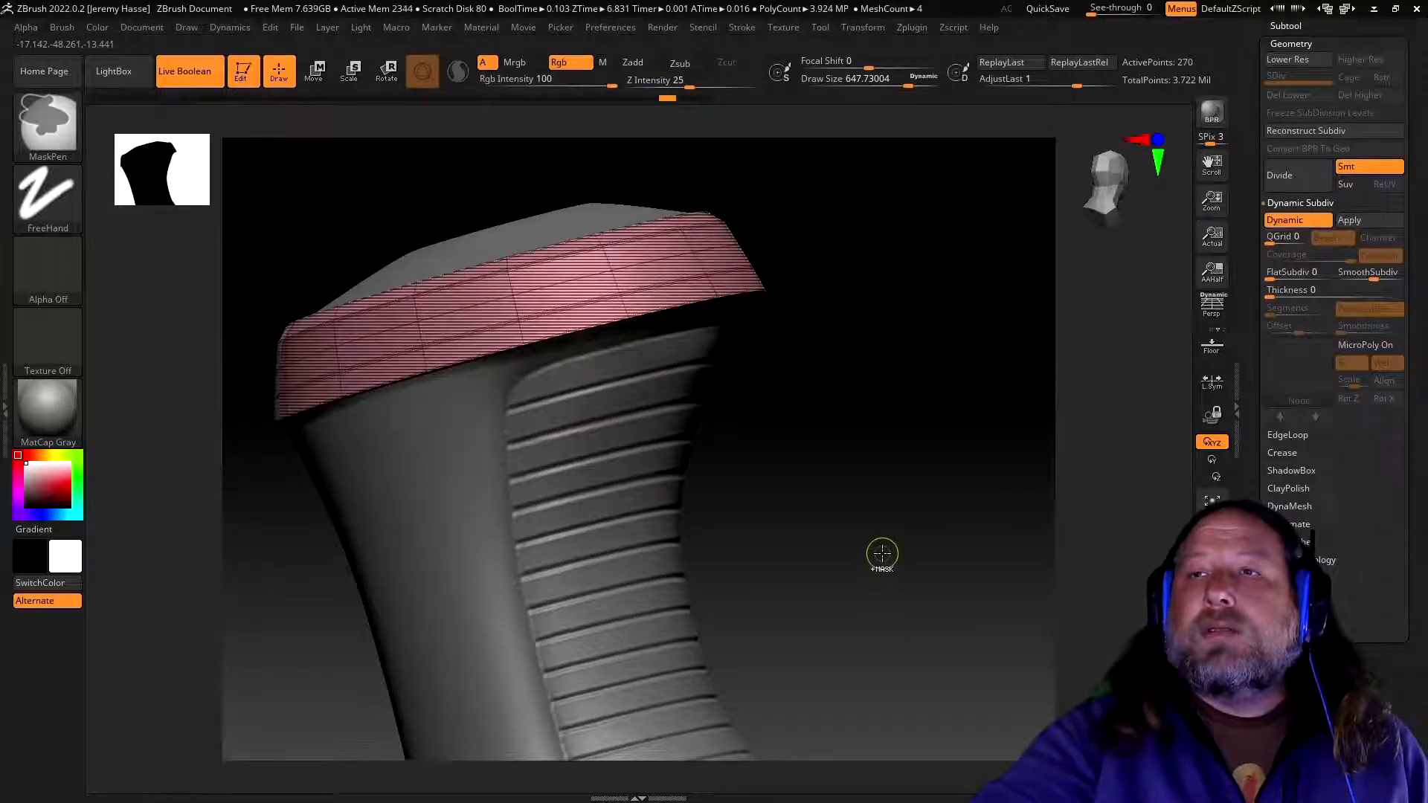
pyautogui.hotkey('ctrl', 'z')
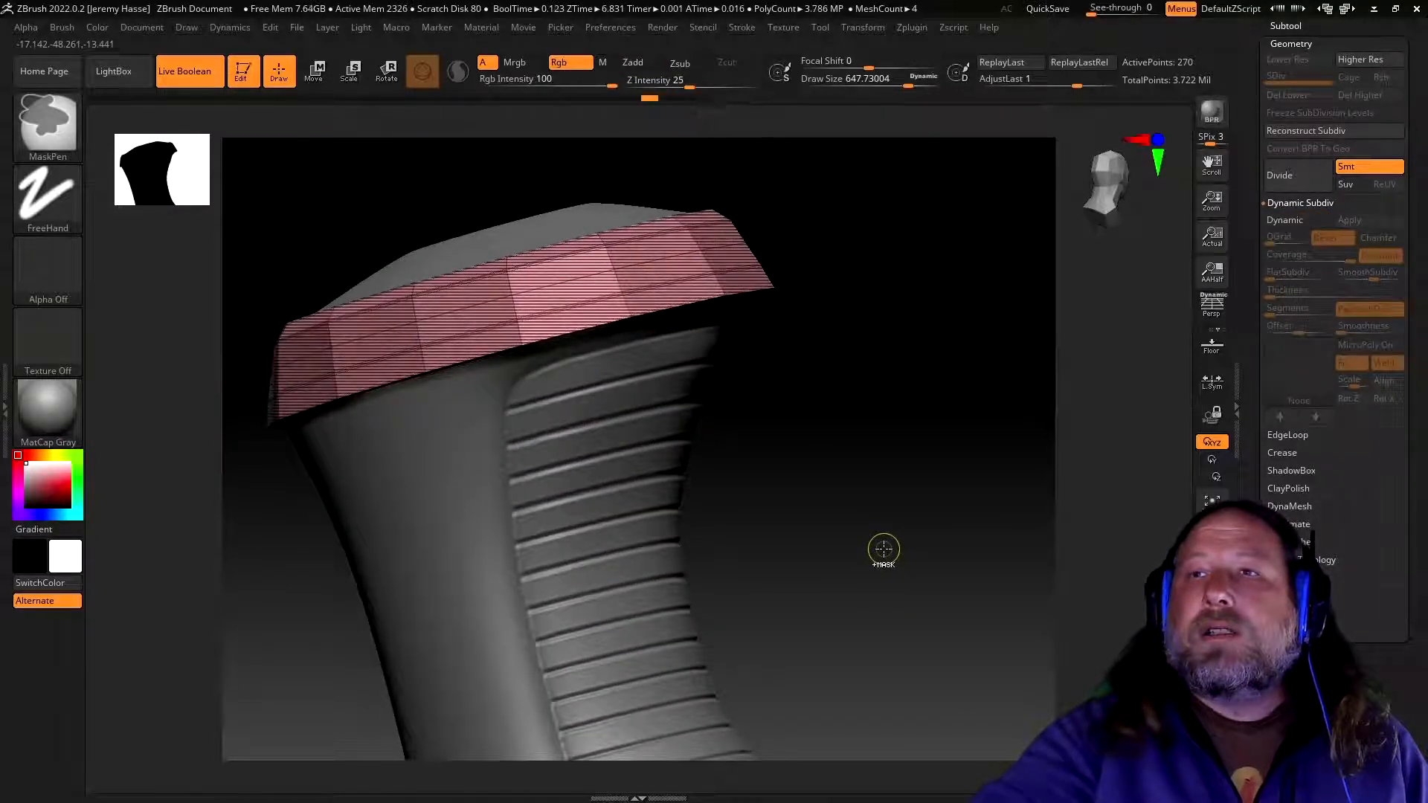
pyautogui.hotkey('ctrl', 'z')
pyautogui.hotkey('ctrl', 'z')
pyautogui.hotkey('ctrl', 'z')
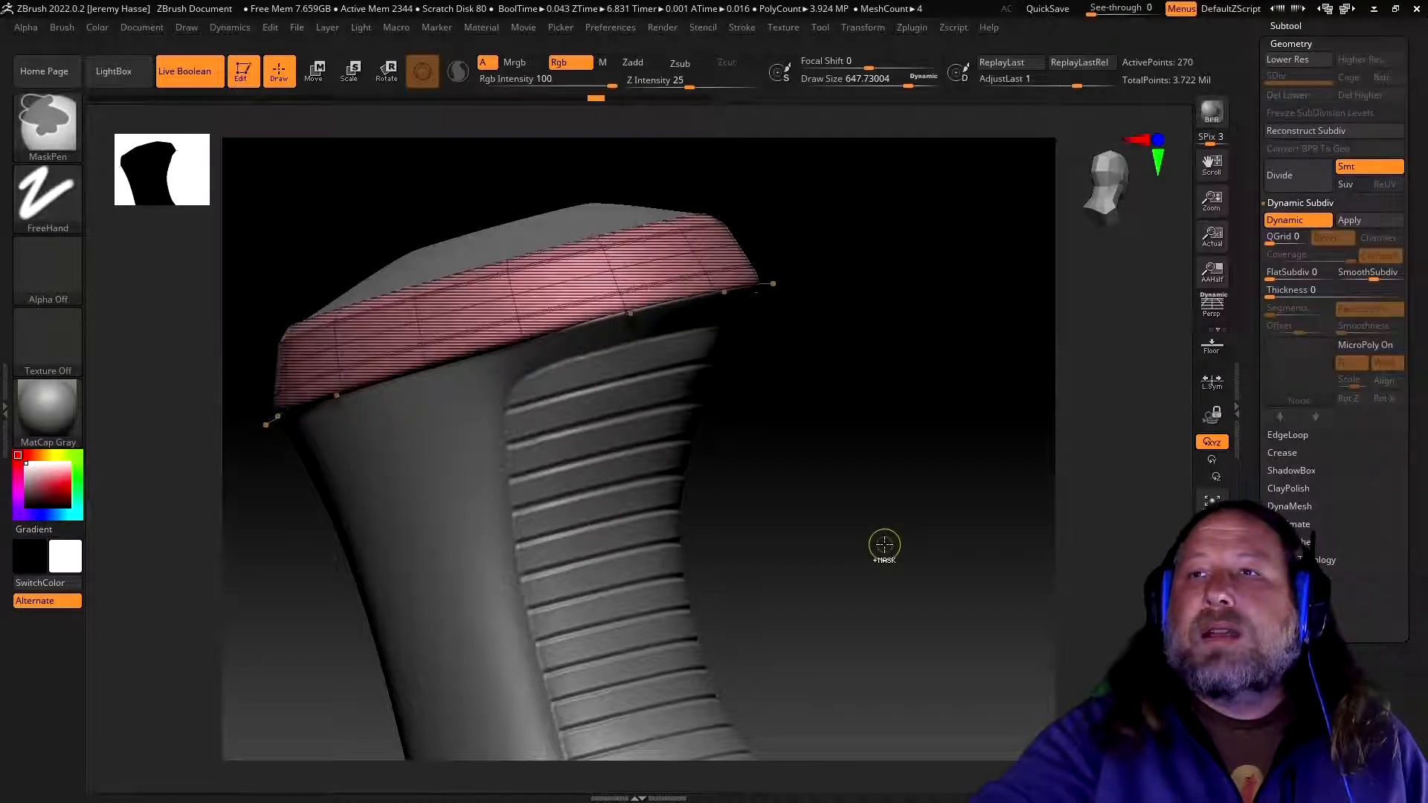
pyautogui.hotkey('ctrl', 'z')
pyautogui.hotkey('ctrl', 'z')
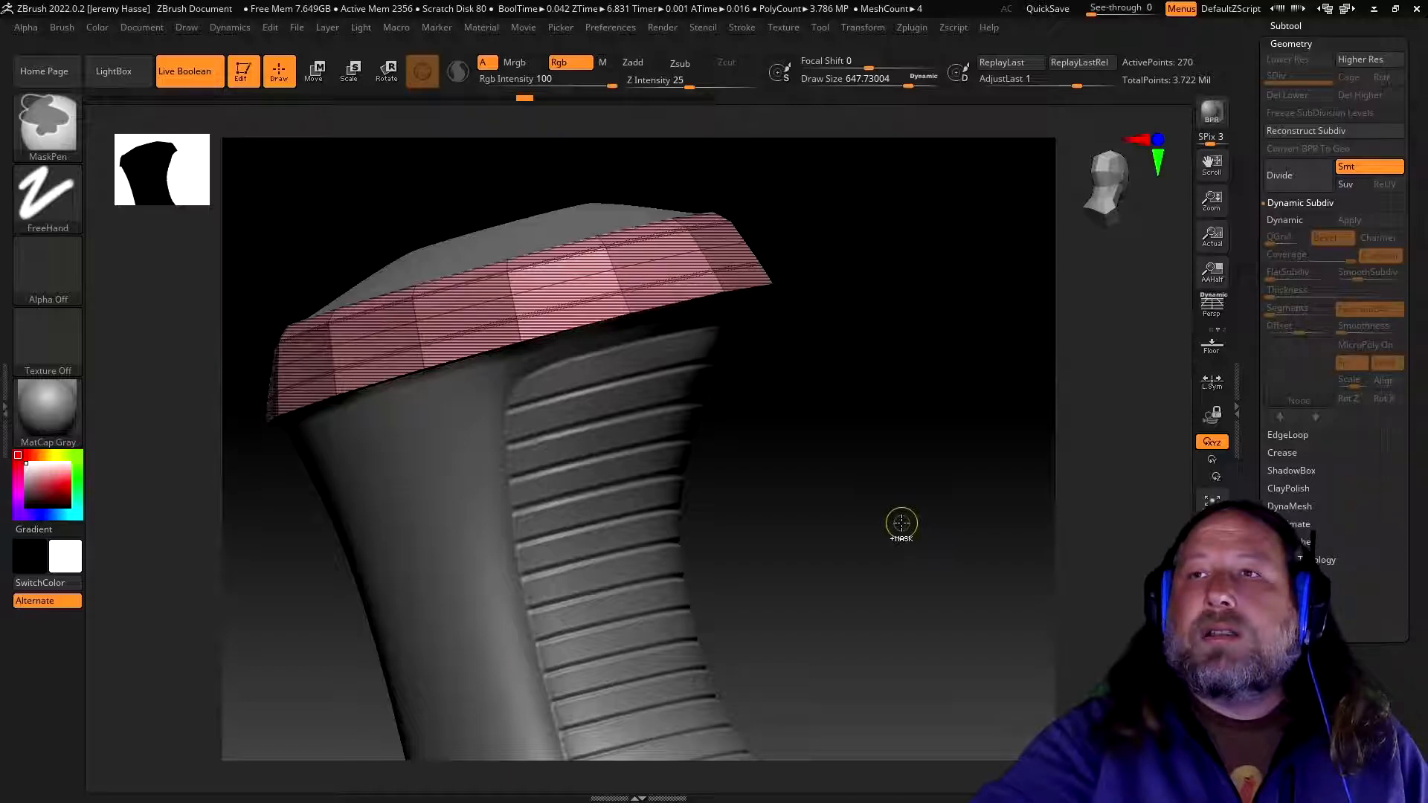
pyautogui.hotkey('ctrl', 'z')
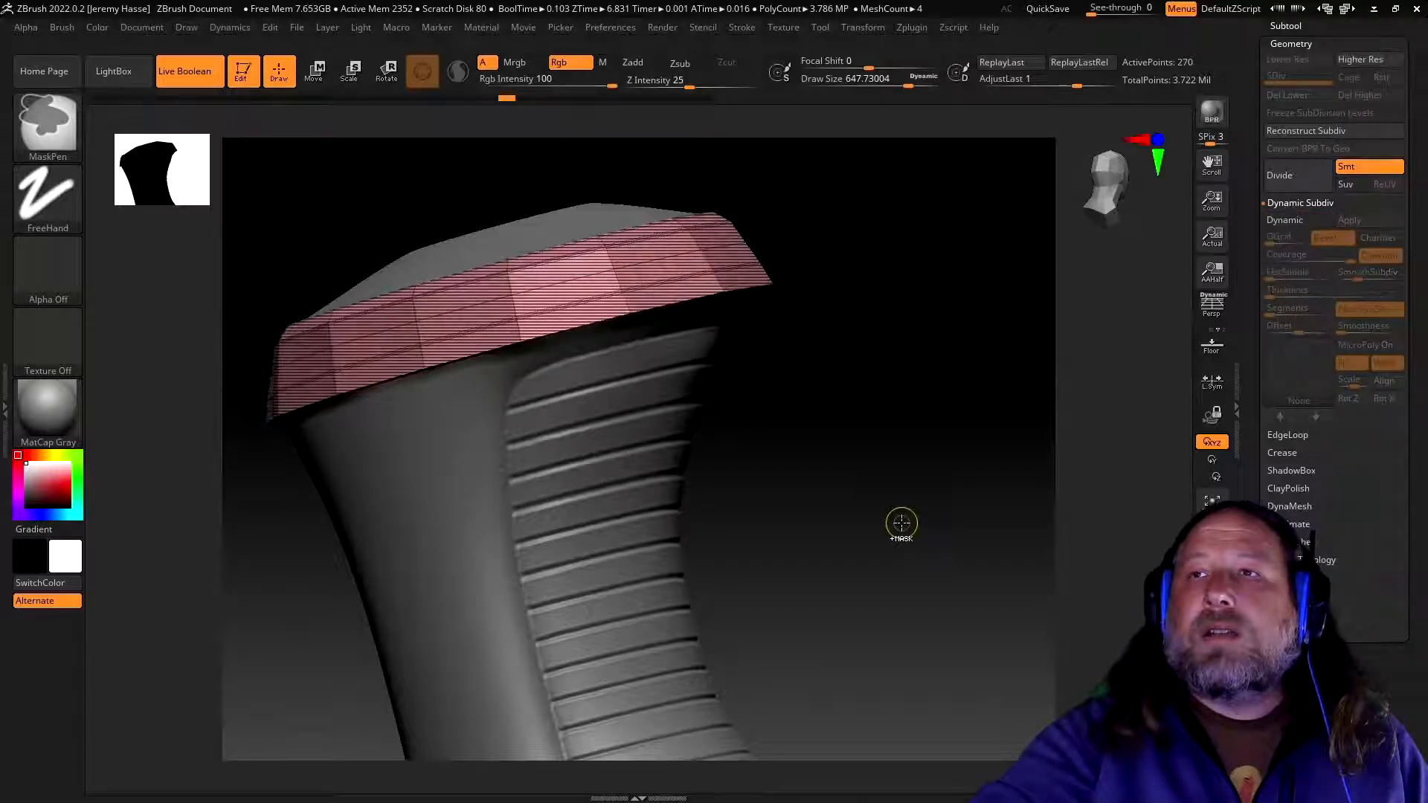
pyautogui.hotkey('ctrl', 'z')
# - Select the ZModeler brush, set the edge action to Bevel, and bevel the complete lower edge loop of the cap ring
pyautogui.press('b')
pyautogui.press('z')
pyautogui.press('m')
pyautogui.moveTo(934, 532)
pyautogui.mouseDown()
pyautogui.moveTo(912, 424)
pyautogui.moveTo(891, 422)
pyautogui.moveTo(941, 594)
pyautogui.moveTo(978, 605)
pyautogui.moveTo(946, 447)
pyautogui.mouseUp()
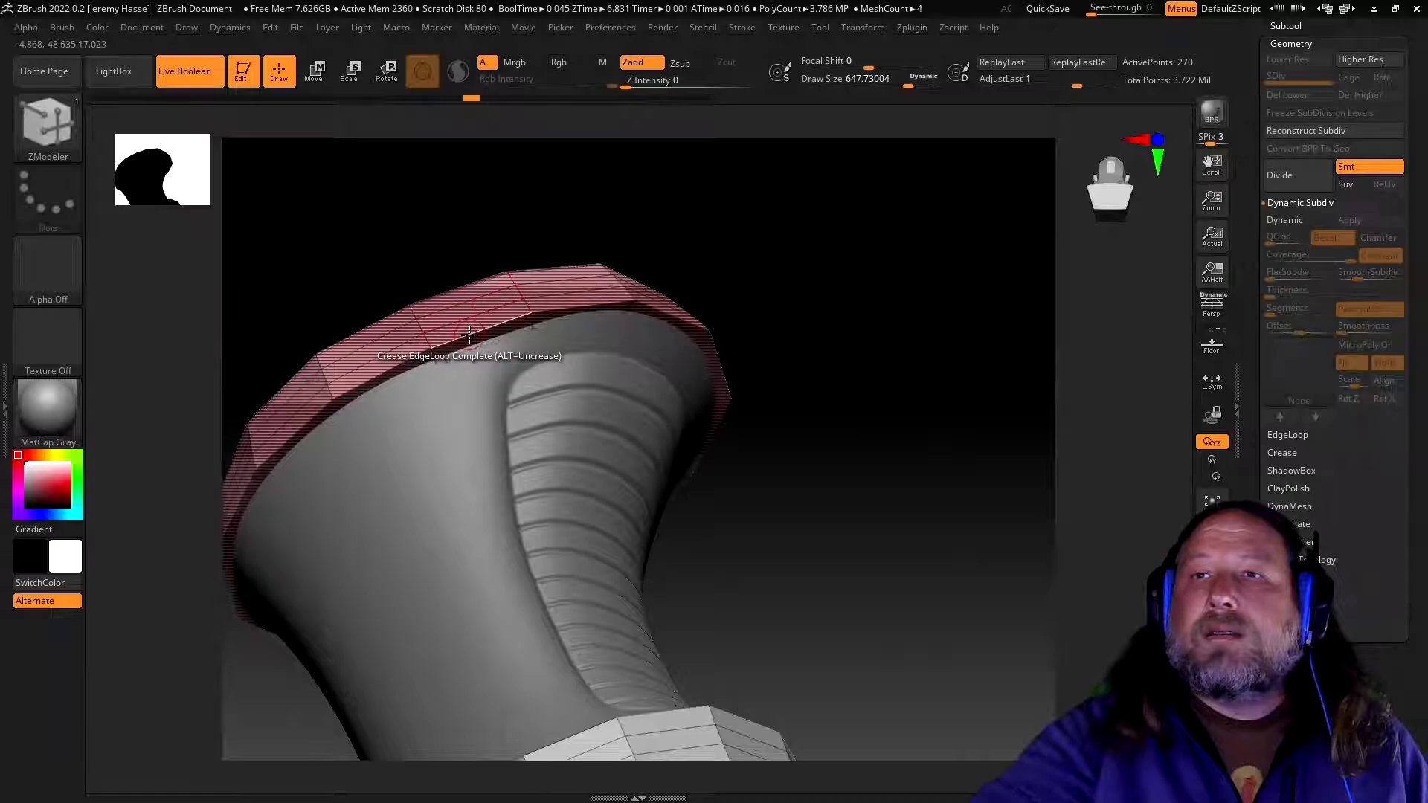
pyautogui.press('space')
pyautogui.click(312, 333)
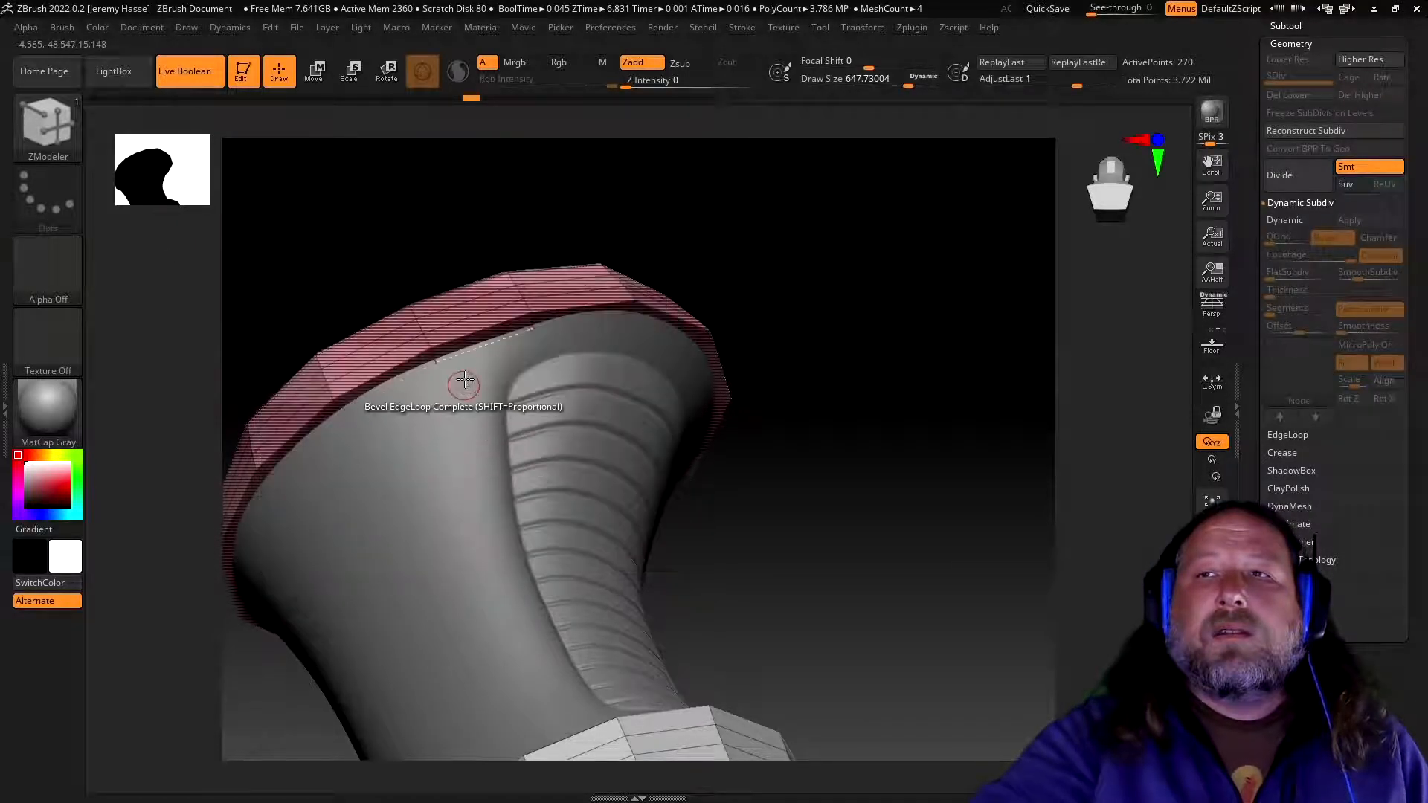
pyautogui.moveTo(472, 332); pyautogui.dragTo(471, 322)
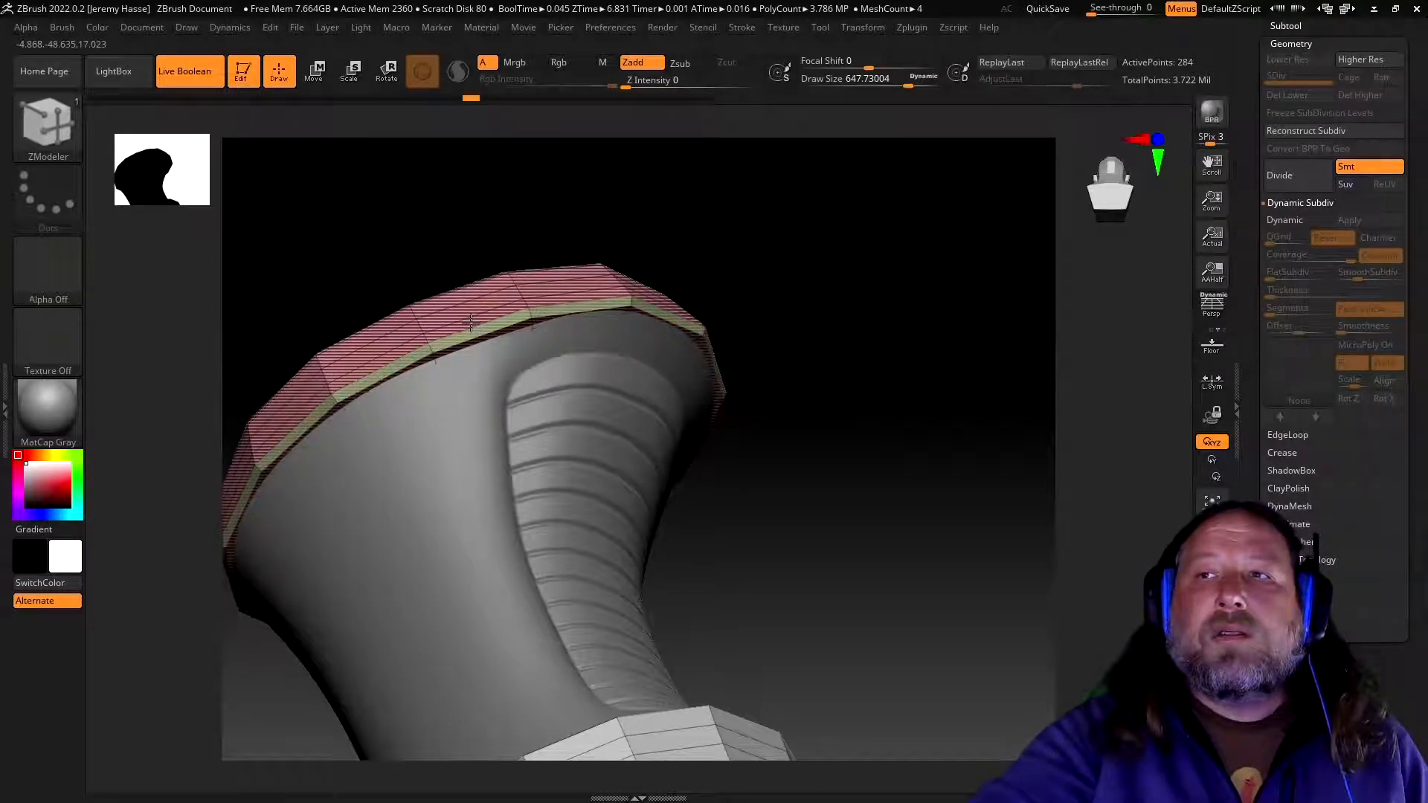
pyautogui.click(470, 322)
pyautogui.click(473, 378)
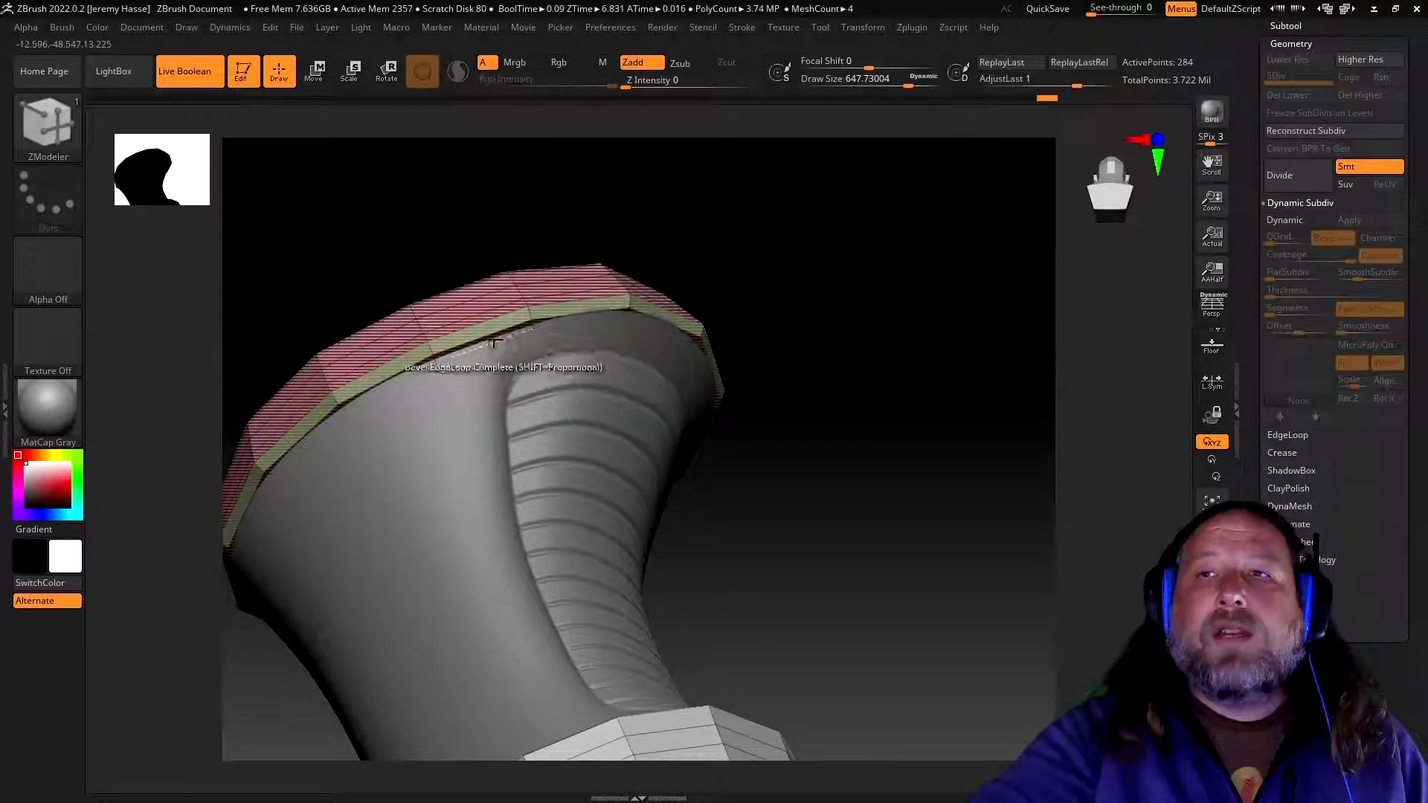
# - Change the ZModeler edge action to Crease and crease the complete edge loop along the cap ring's new bevel
pyautogui.moveTo(896, 489); pyautogui.dragTo(898, 522)
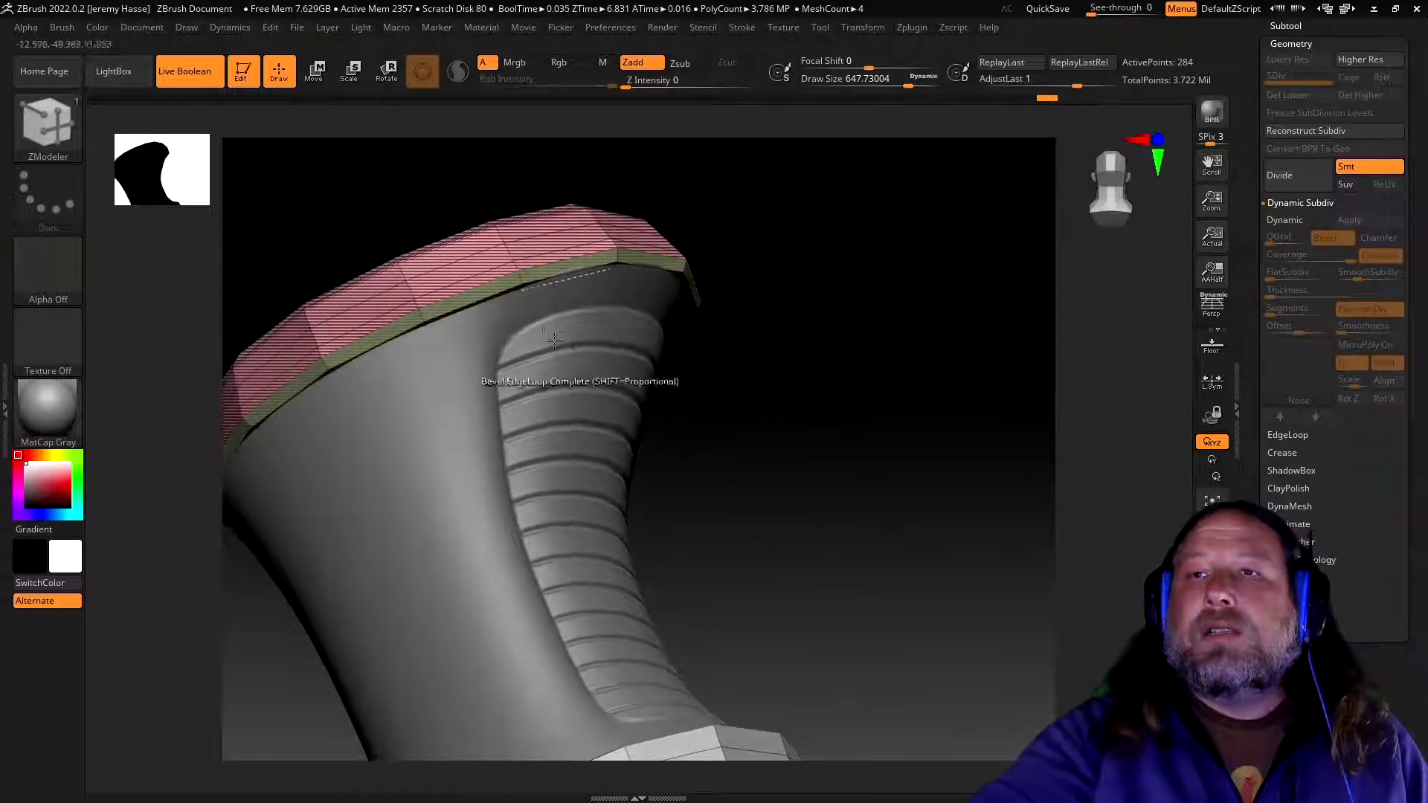
pyautogui.press('space')
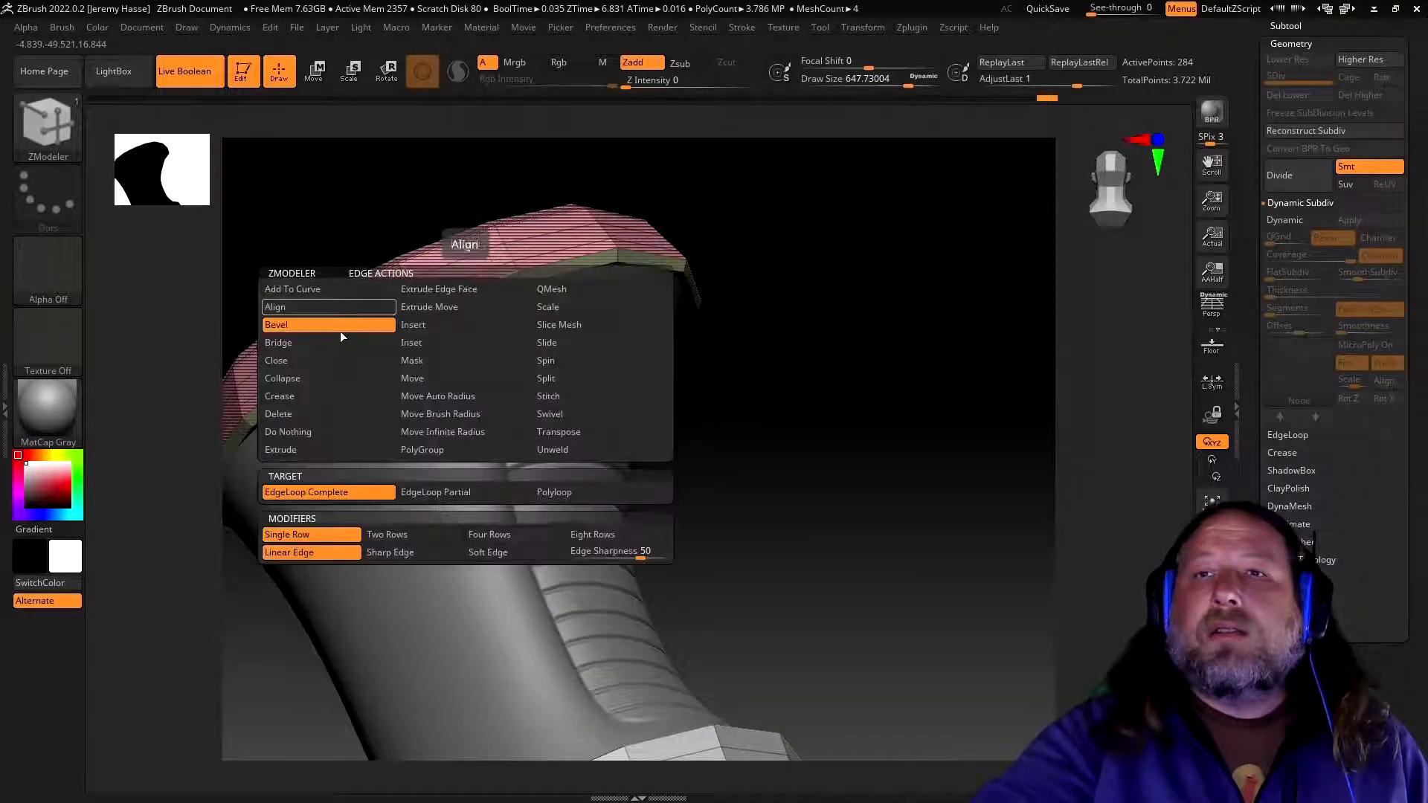
pyautogui.click(309, 400)
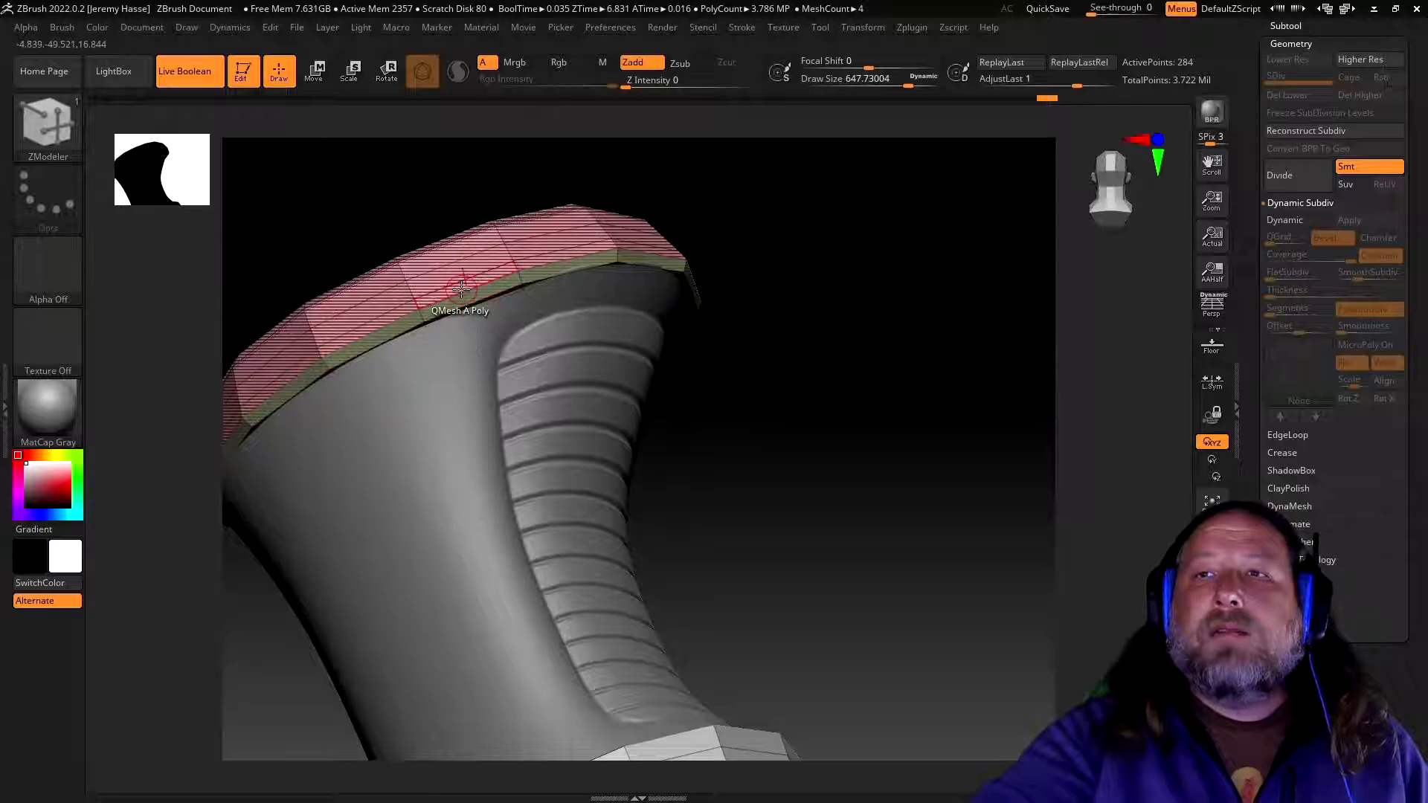
pyautogui.click(466, 290)
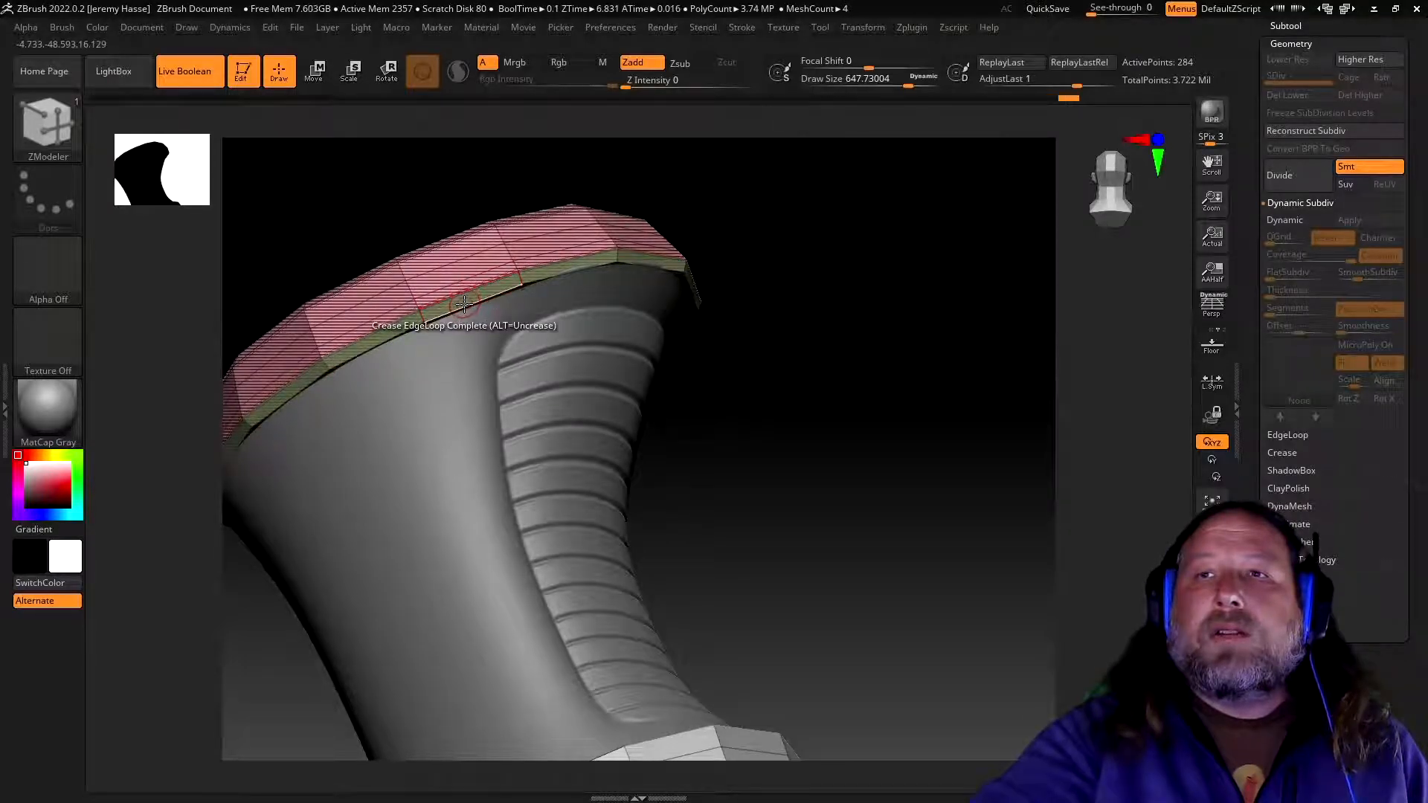
# - Set the ZModeler edge action back to Bevel and bevel the complete upper edge loop of the base ring
pyautogui.moveTo(857, 505); pyautogui.dragTo(812, 452)
pyautogui.moveTo(812, 452)
pyautogui.keyDown('alt'); pyautogui.mouseDown(button='right')
pyautogui.moveTo(902, 313)
pyautogui.moveTo(991, 325)
pyautogui.mouseUp(button='right'); pyautogui.keyUp('alt')
pyautogui.moveTo(828, 370)
pyautogui.keyDown('ctrl'); pyautogui.mouseDown(button='right')
pyautogui.moveTo(873, 443)
pyautogui.moveTo(867, 334)
pyautogui.moveTo(895, 265)
pyautogui.mouseUp(button='right'); pyautogui.keyUp('ctrl')
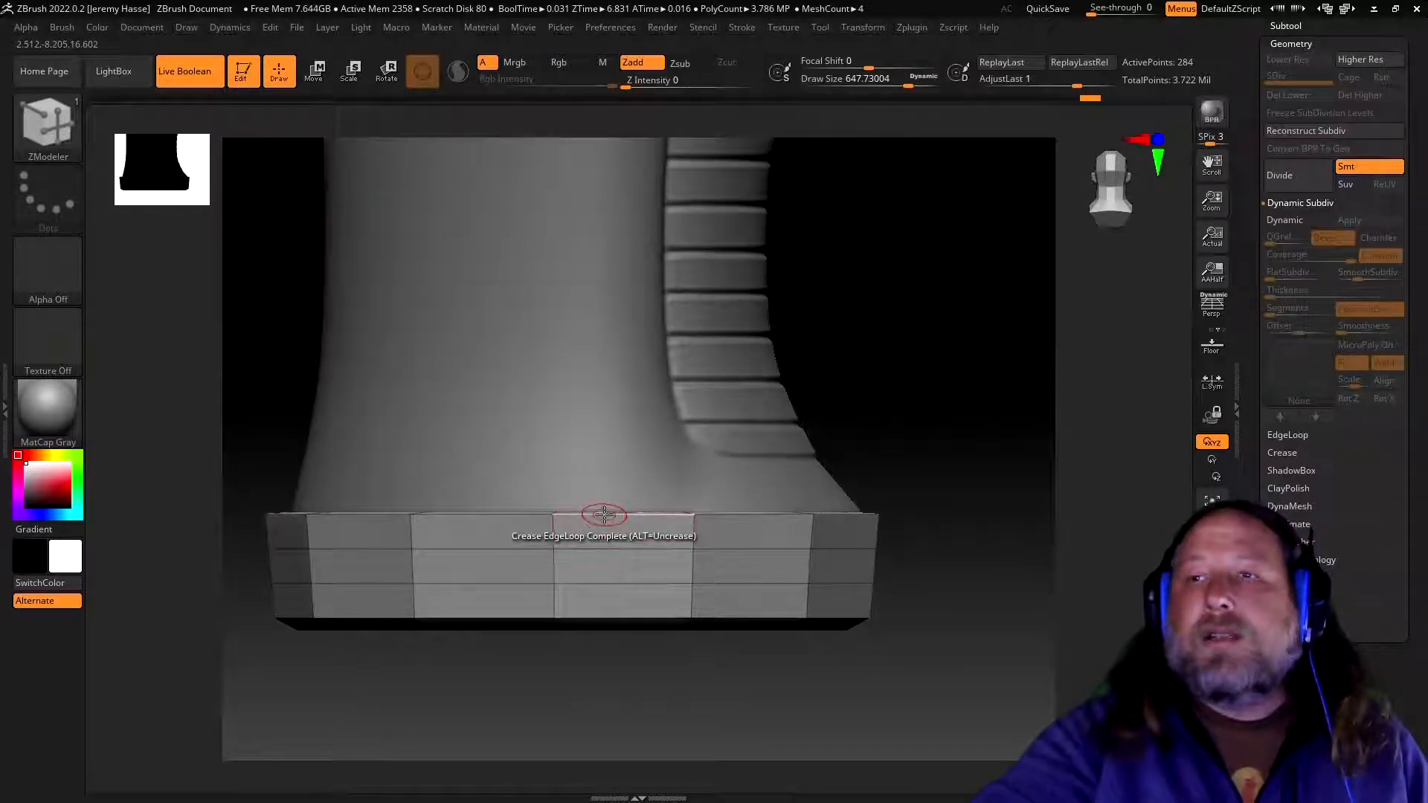
pyautogui.press('space')
pyautogui.click(443, 336)
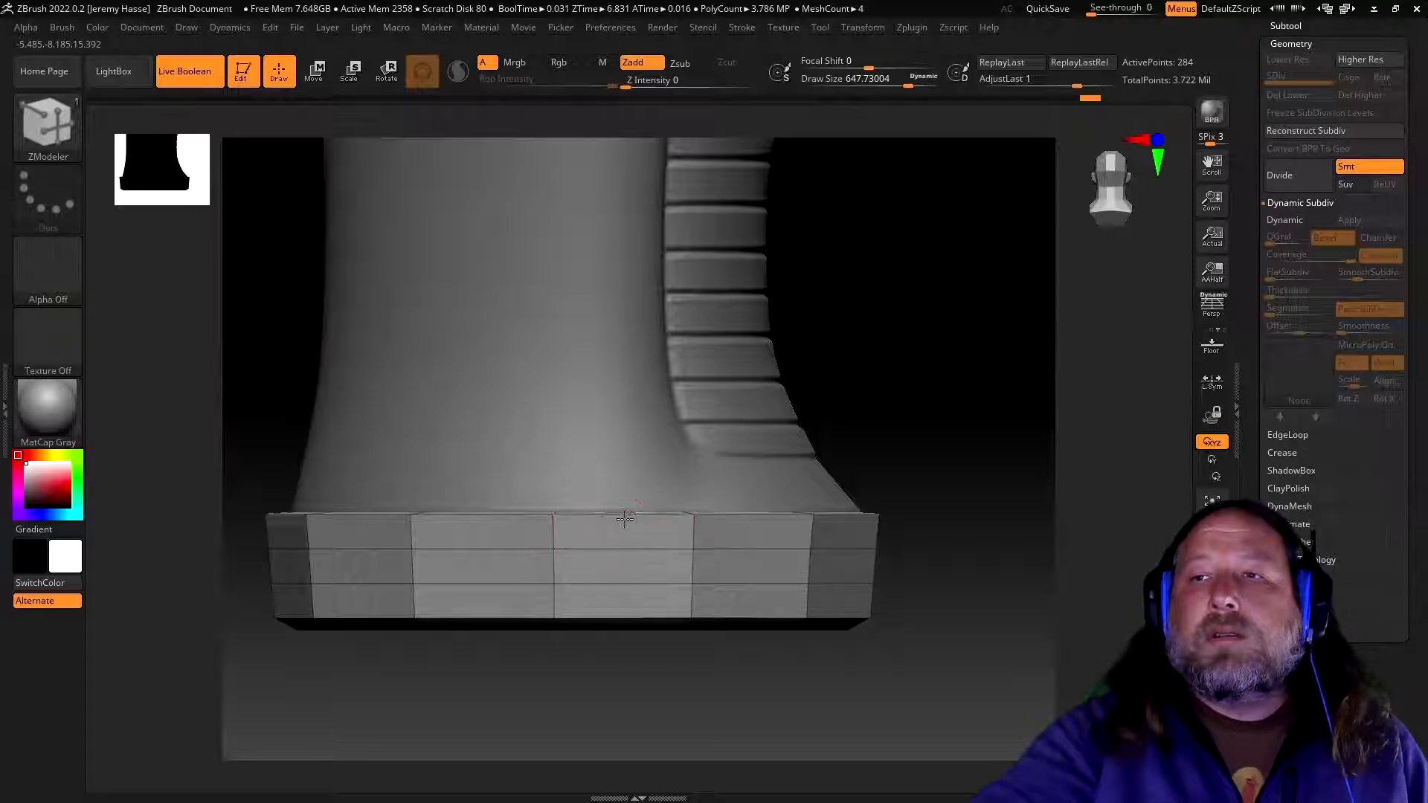
pyautogui.moveTo(624, 516); pyautogui.dragTo(619, 506)
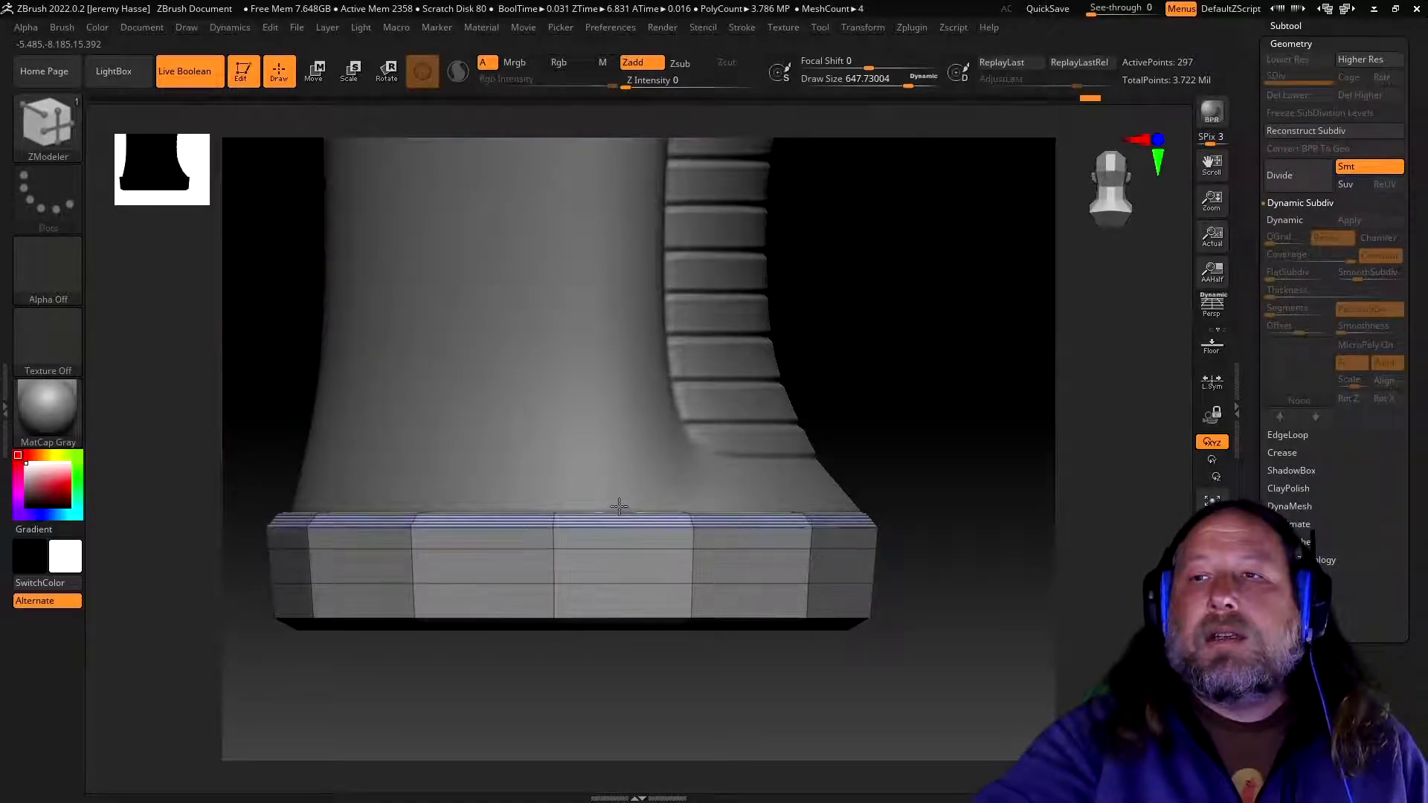
# - Undo the last base ring bevel and bevel its complete upper outer edge loop again with a single row
pyautogui.hotkey('ctrl', 'z')
pyautogui.moveTo(947, 469)
pyautogui.mouseDown()
pyautogui.moveTo(972, 475)
pyautogui.moveTo(722, 511)
pyautogui.mouseUp()
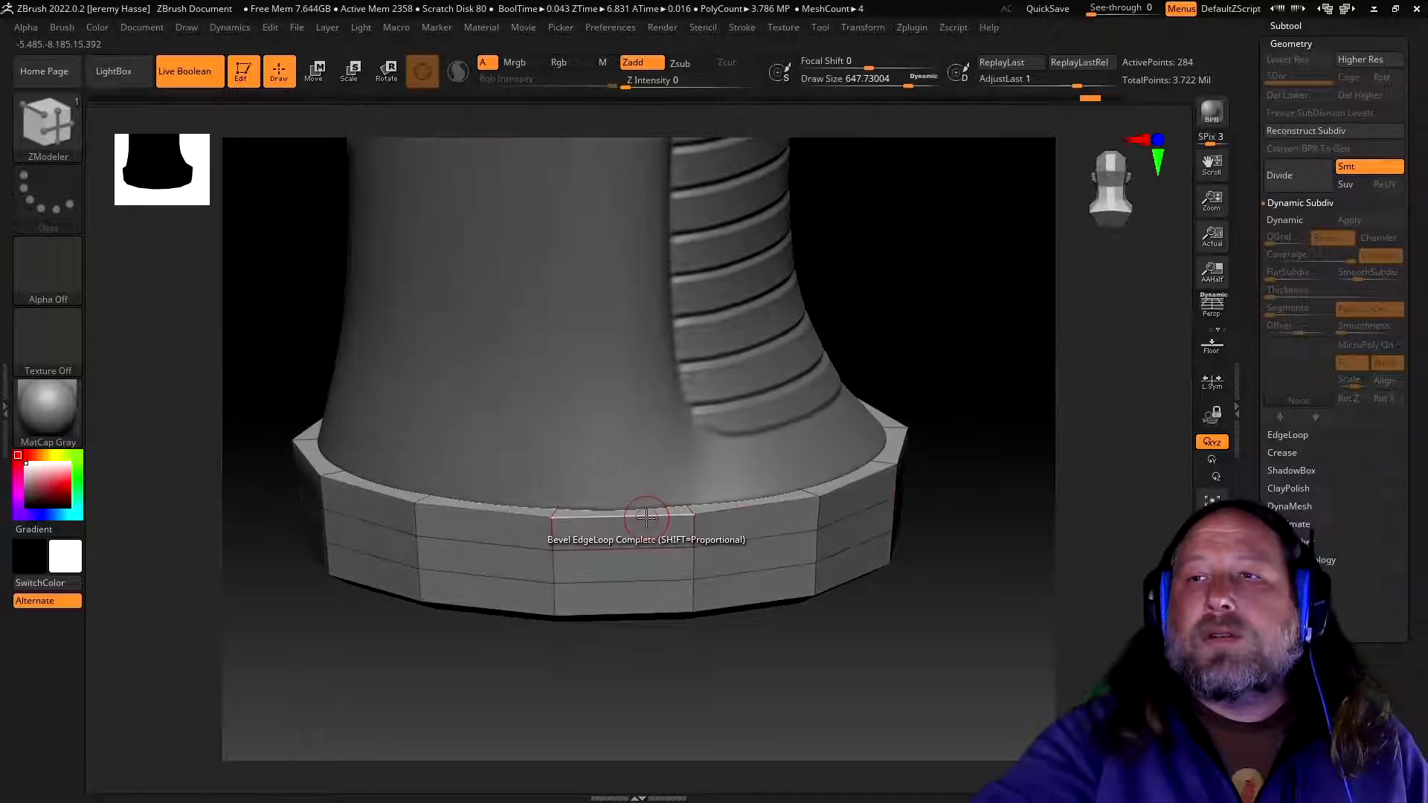
pyautogui.press('space')
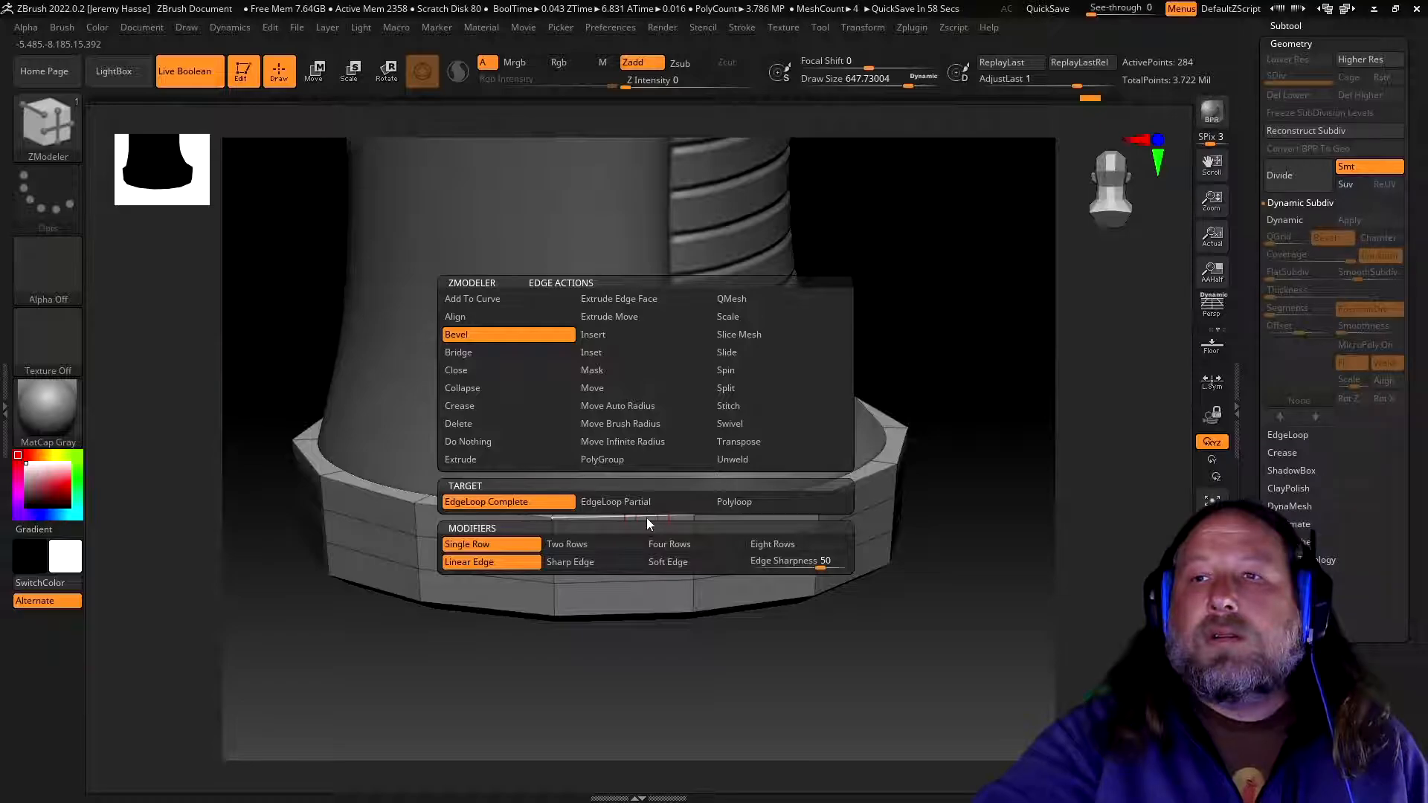
pyautogui.moveTo(644, 516); pyautogui.dragTo(629, 512)
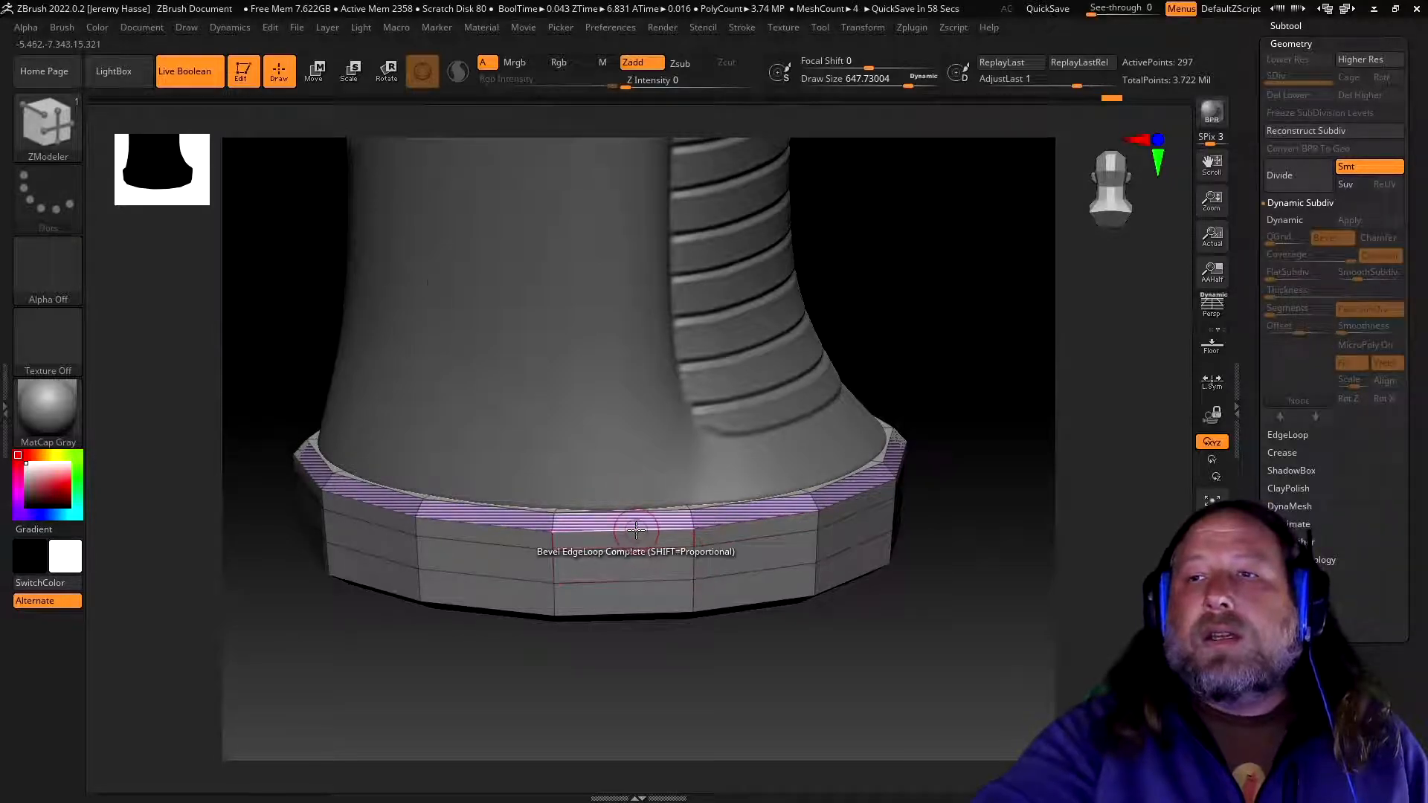
# - Change the ZModeler edge action to Crease and crease the complete edge loop along the base ring's new bevel
pyautogui.press('space')
pyautogui.click(458, 406)
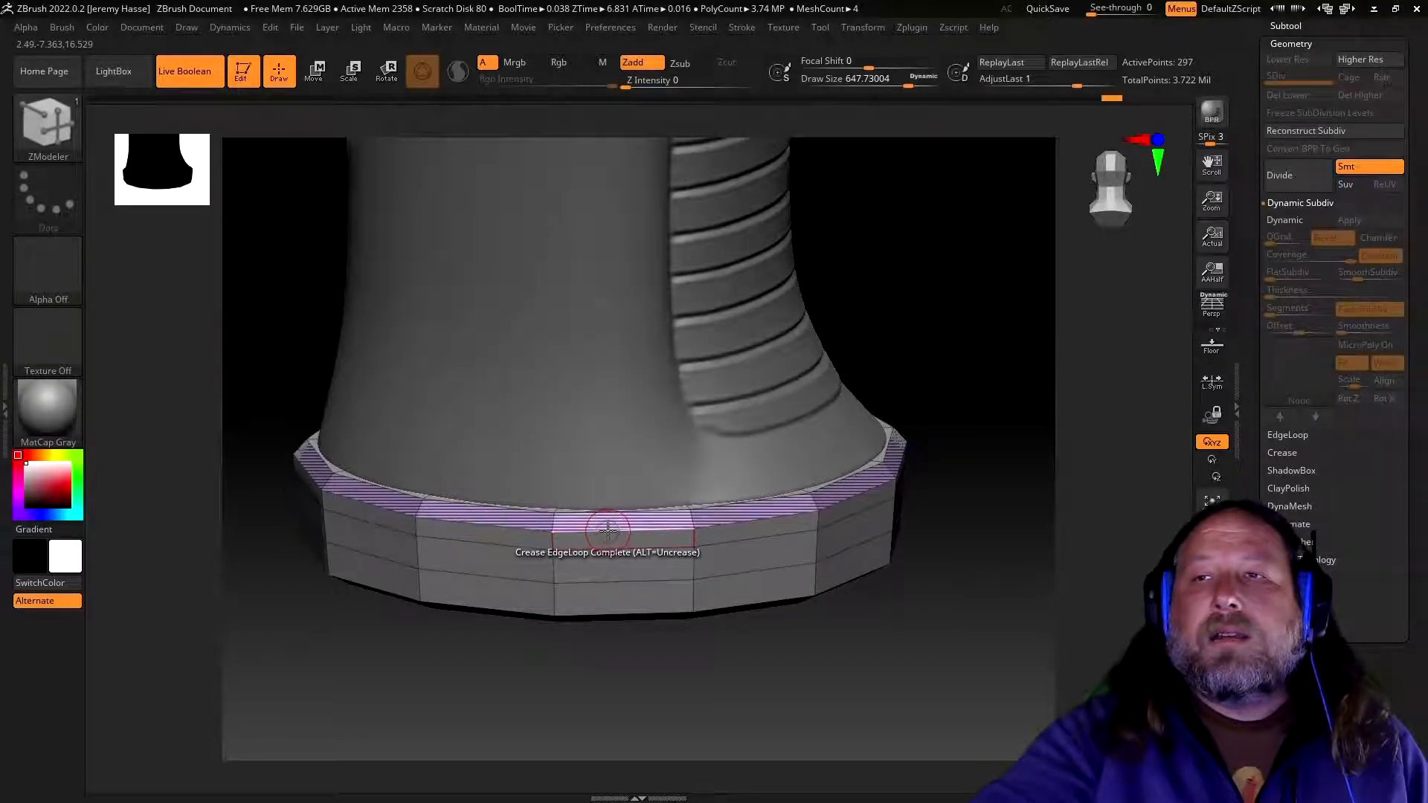
pyautogui.click(727, 503)
pyautogui.moveTo(946, 599); pyautogui.dragTo(946, 494)
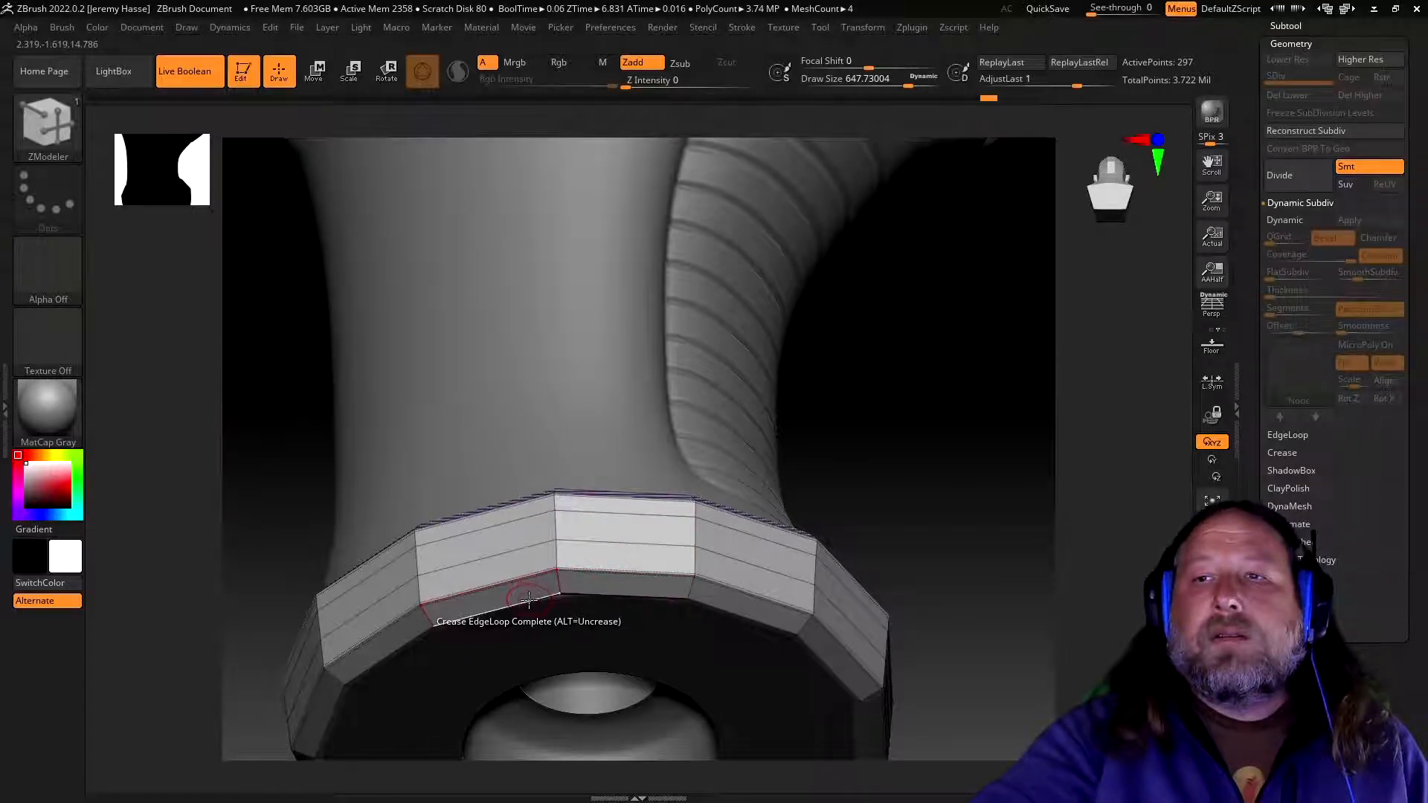
pyautogui.moveTo(959, 475); pyautogui.dragTo(951, 544)
pyautogui.moveTo(1008, 501); pyautogui.dragTo(1019, 512)
# - Mask the cap ring and turn off the polyframe display
pyautogui.press('ctrl')
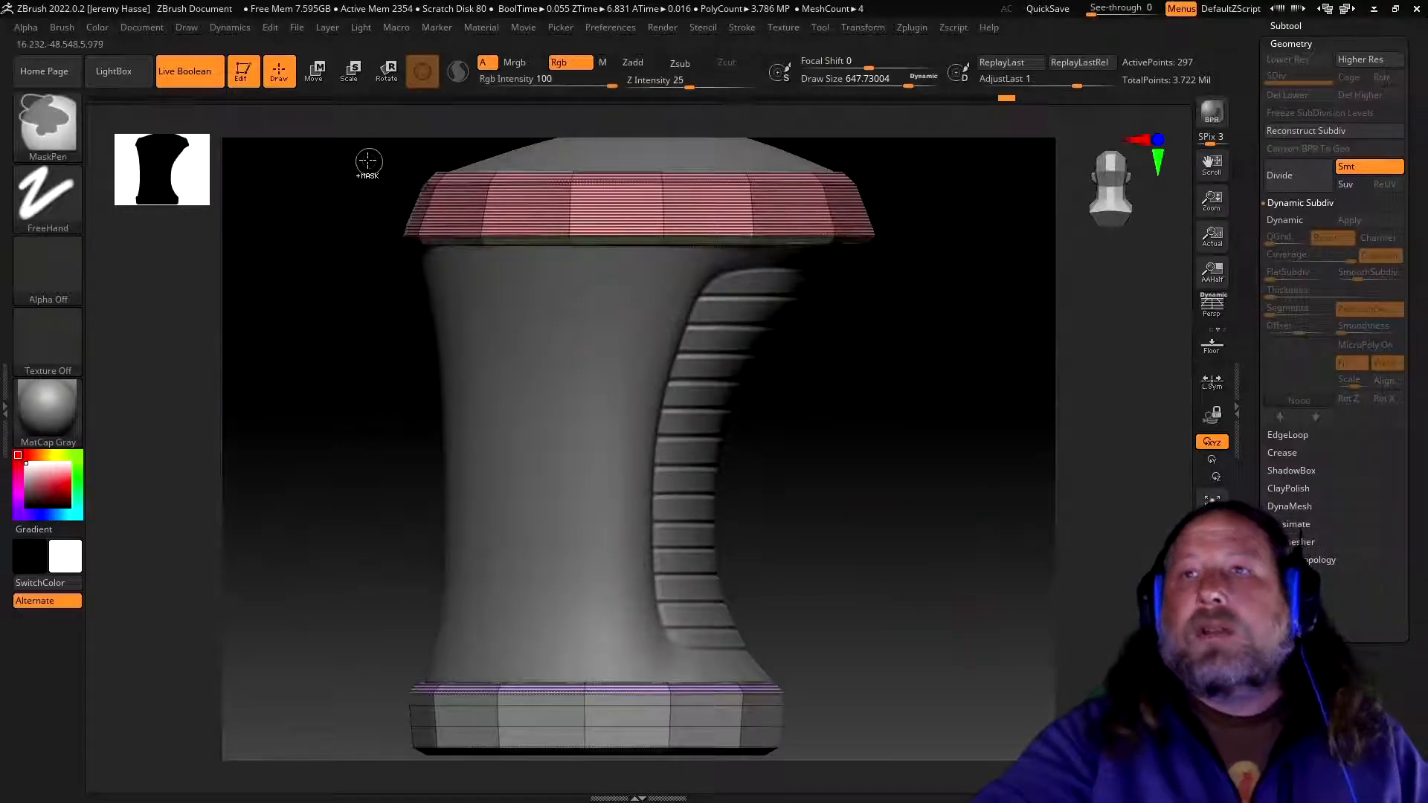
pyautogui.keyDown('ctrl'); pyautogui.moveTo(355, 144); pyautogui.dragTo(925, 321); pyautogui.keyUp('ctrl')
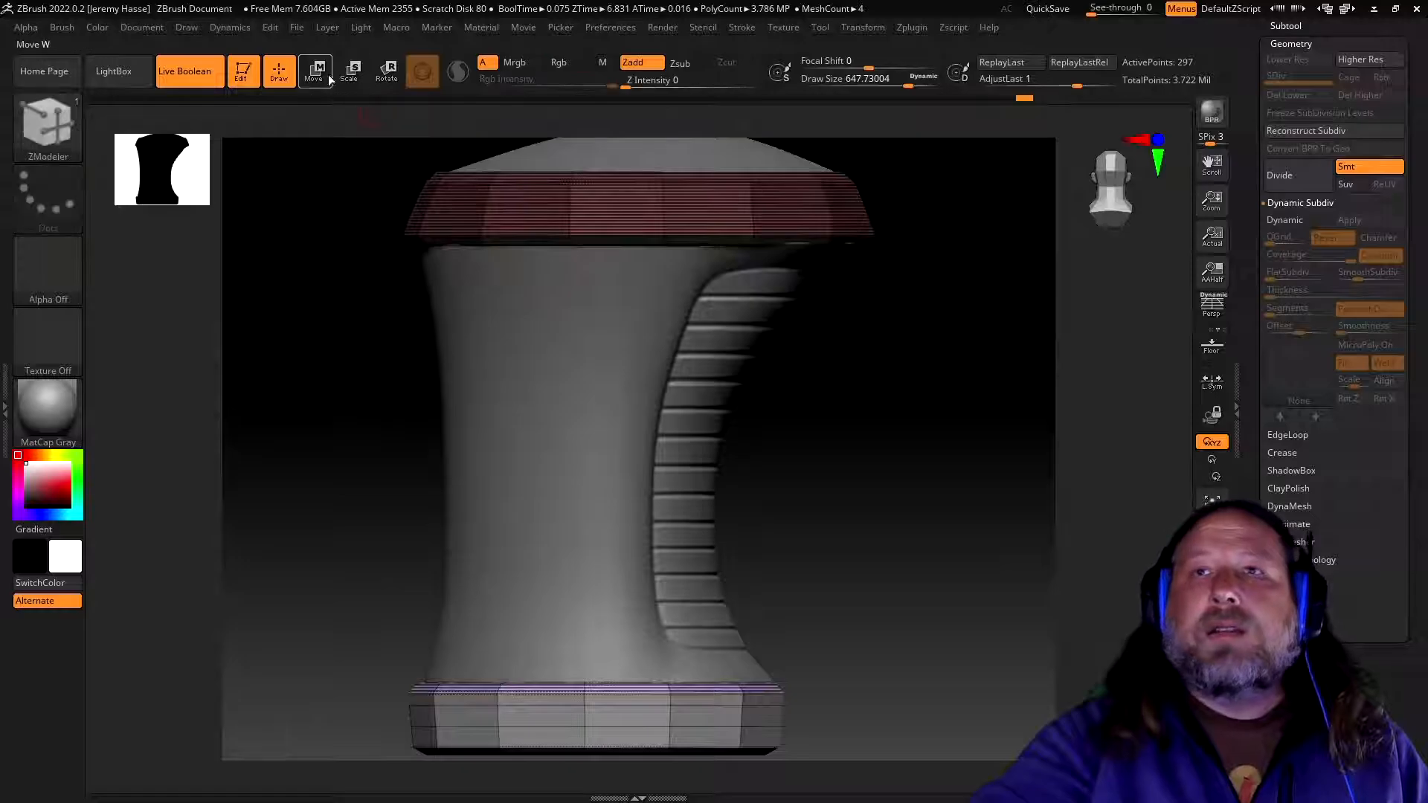
pyautogui.click(1211, 644)
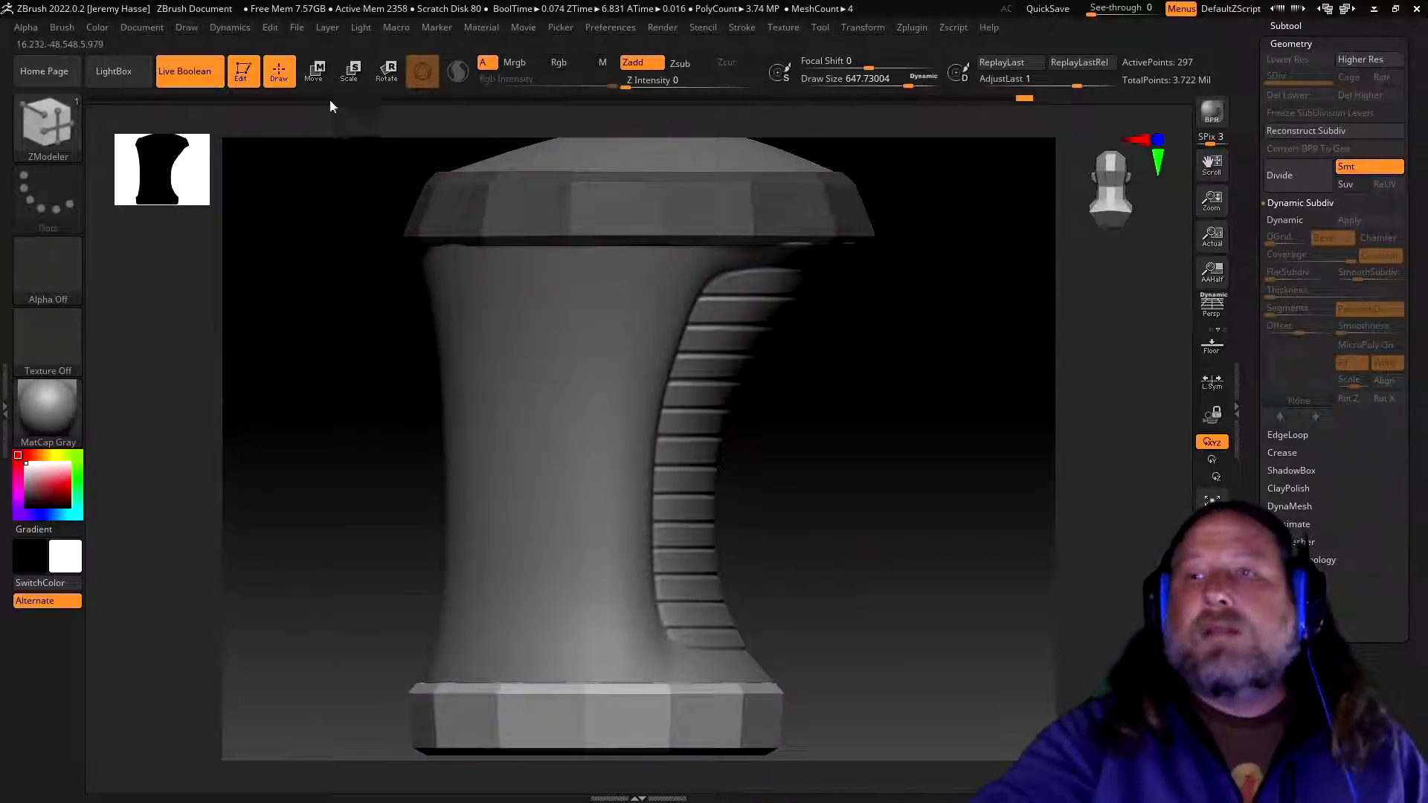
# - Reposition the scale gizmo on the cap ring and, with only the cap ring unmasked, stretch it slightly along Y
pyautogui.click(350, 70)
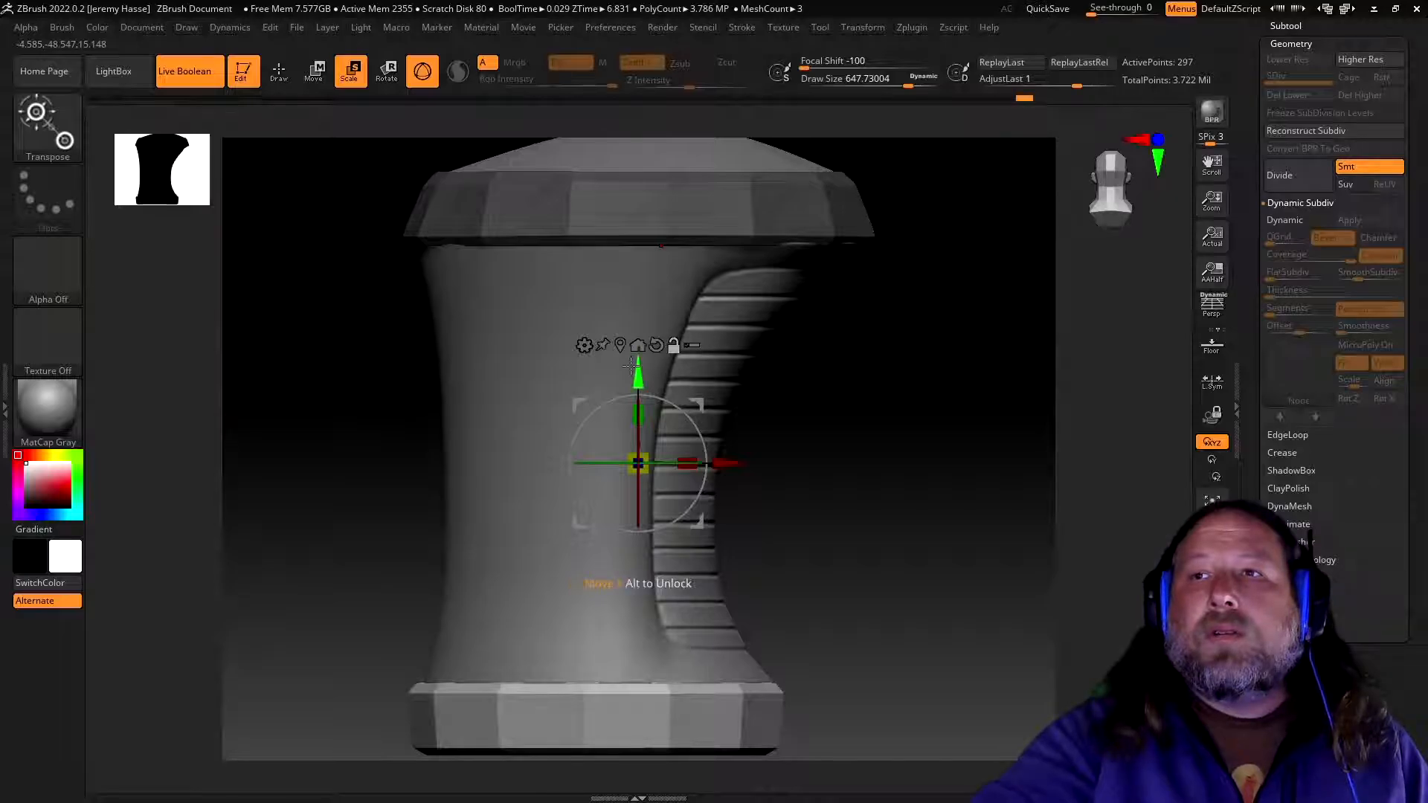
pyautogui.keyDown('alt'); pyautogui.moveTo(636, 366); pyautogui.dragTo(598, 624); pyautogui.keyUp('alt')
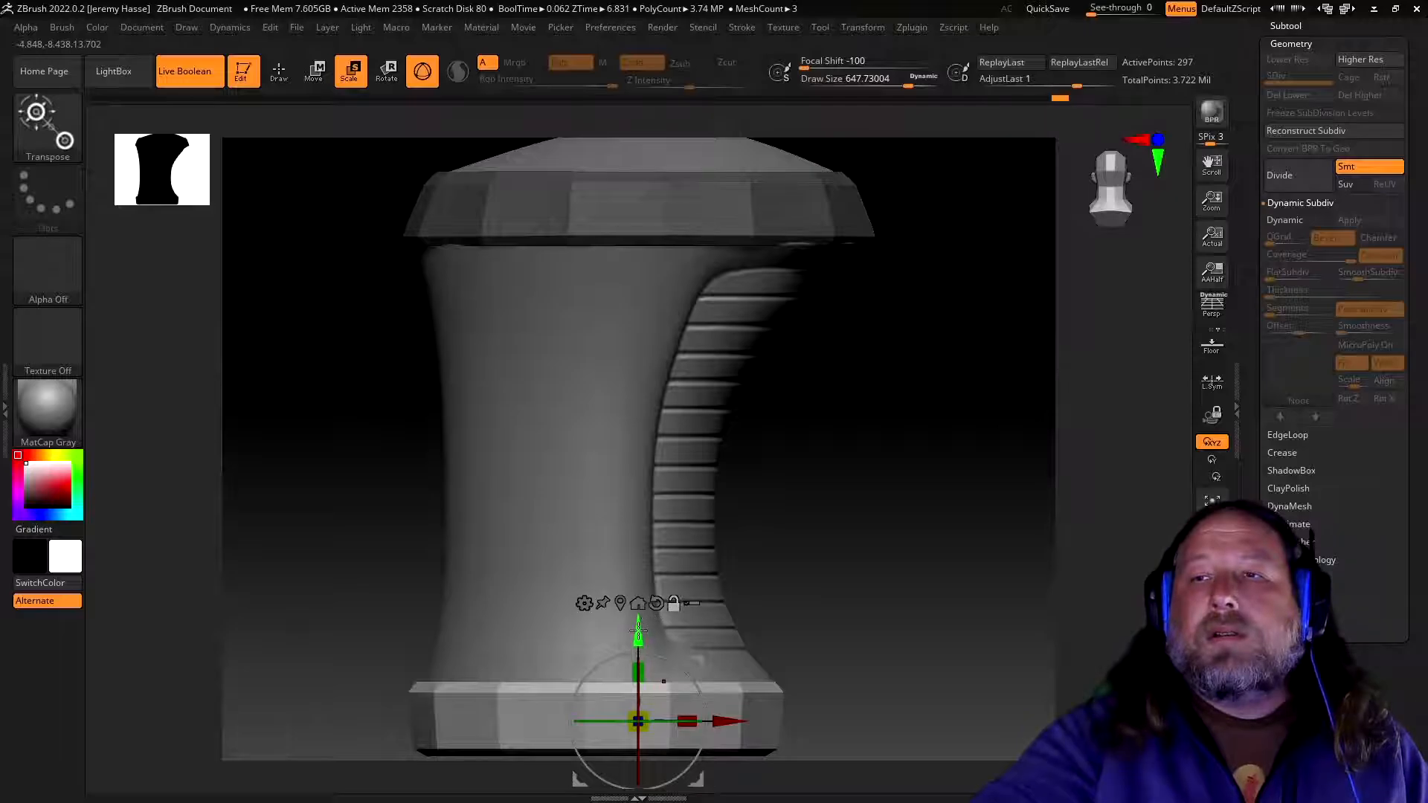
pyautogui.moveTo(638, 631); pyautogui.dragTo(678, 116)
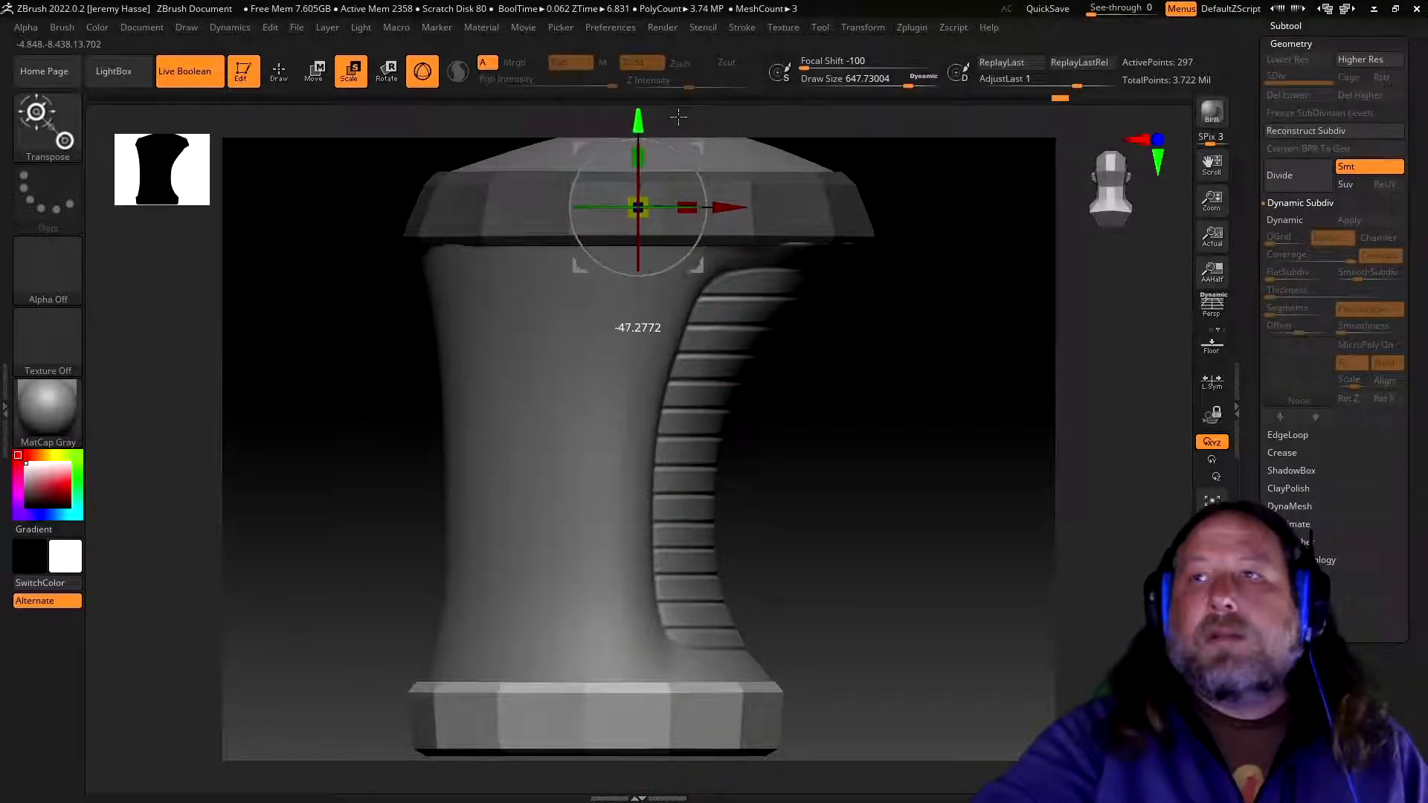
pyautogui.keyDown('alt'); pyautogui.moveTo(883, 322); pyautogui.dragTo(889, 494); pyautogui.keyUp('alt')
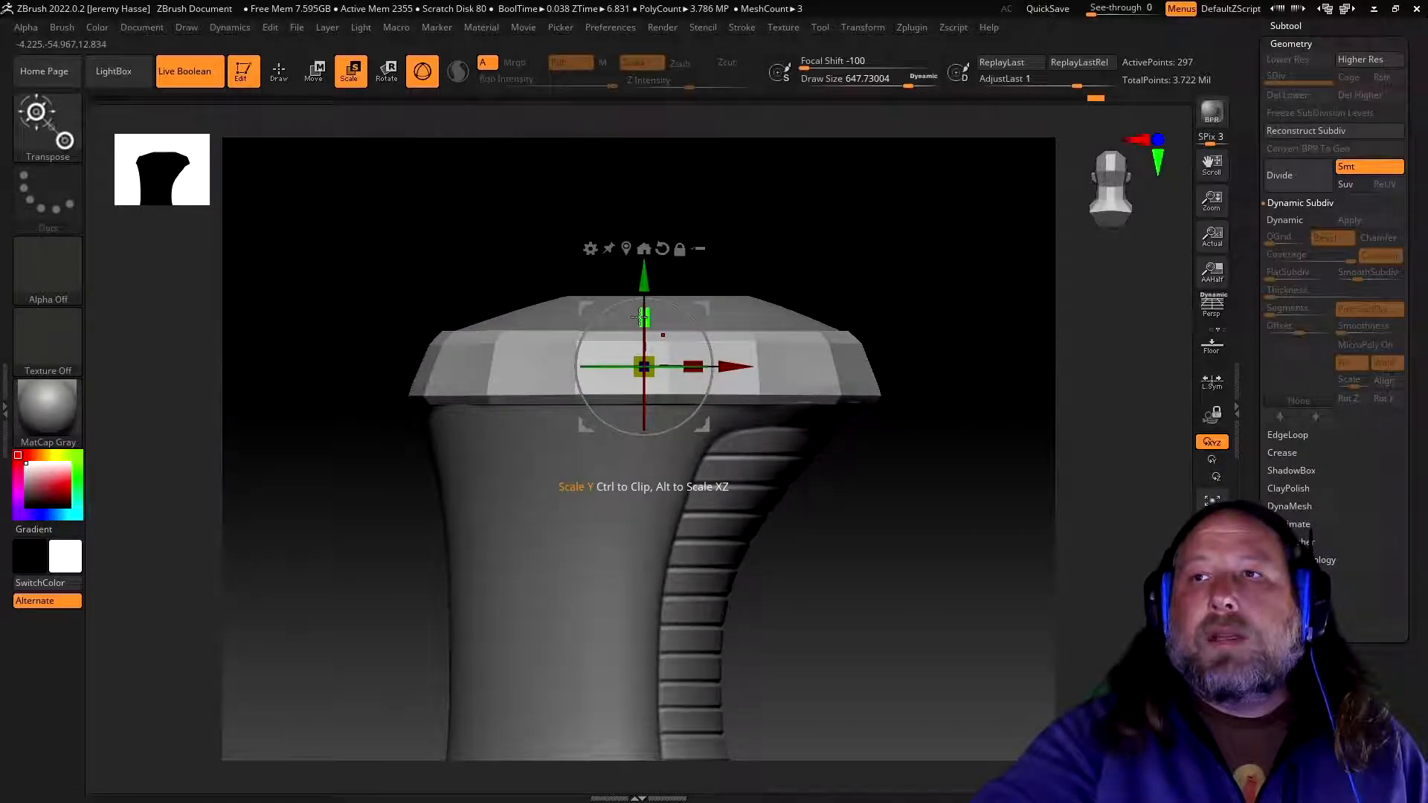
pyautogui.moveTo(643, 318); pyautogui.dragTo(646, 302)
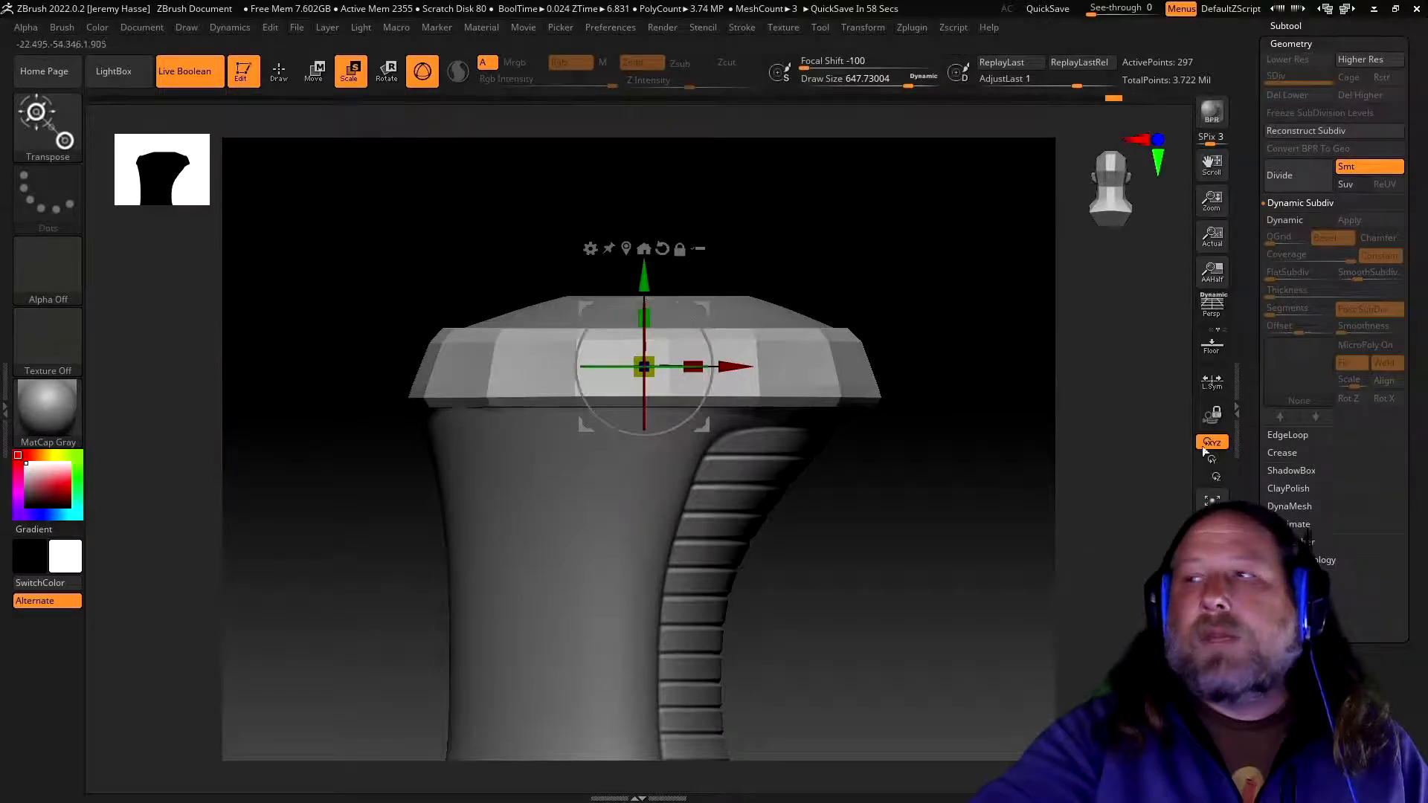
# - Turn on Dynamic Subdivision for the rings and inspect the smoothed handle from several sides
pyautogui.click(1294, 221)
pyautogui.moveTo(926, 348); pyautogui.dragTo(943, 427)
pyautogui.keyDown('ctrl'); pyautogui.moveTo(903, 530); pyautogui.dragTo(889, 416, button='right'); pyautogui.keyUp('ctrl')
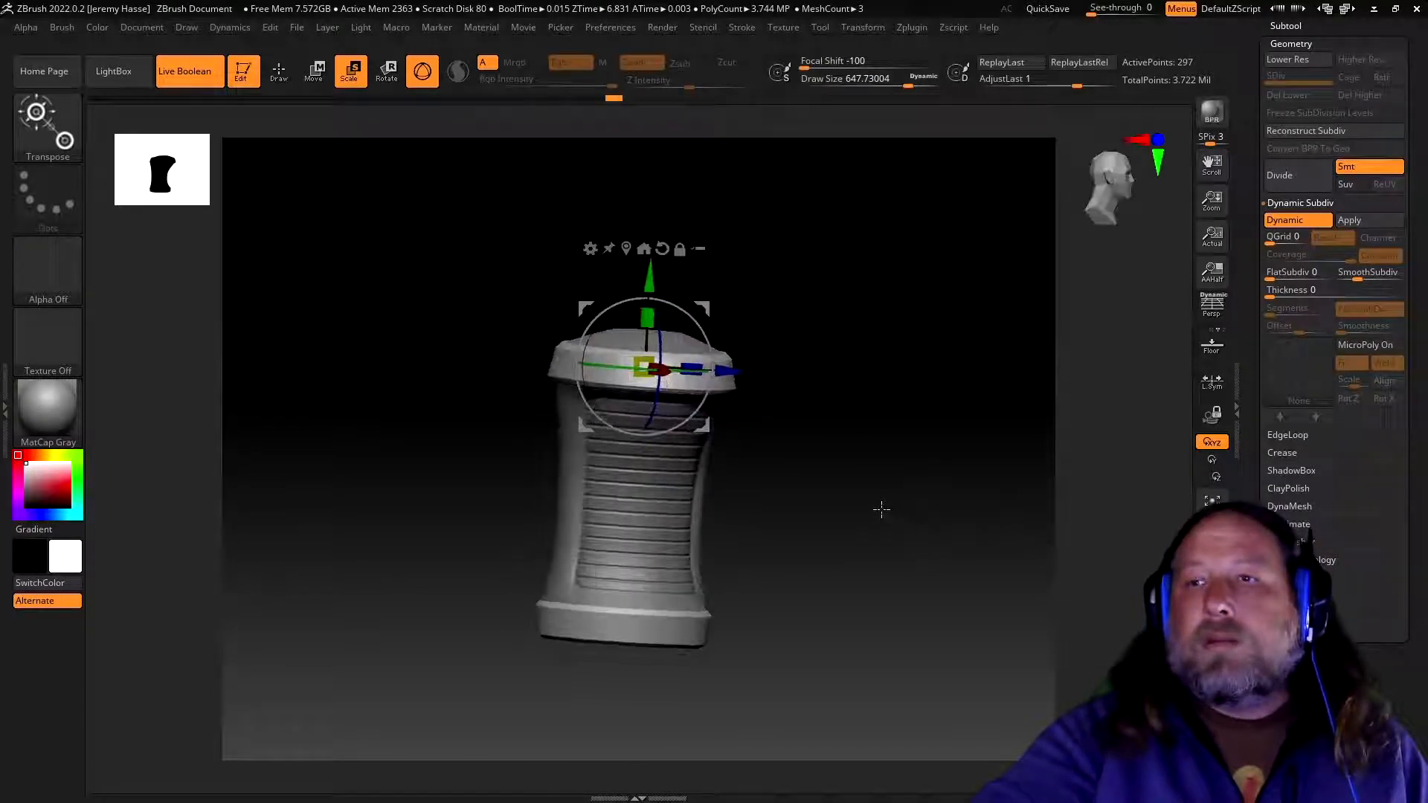
pyautogui.moveTo(980, 573); pyautogui.dragTo(939, 470)
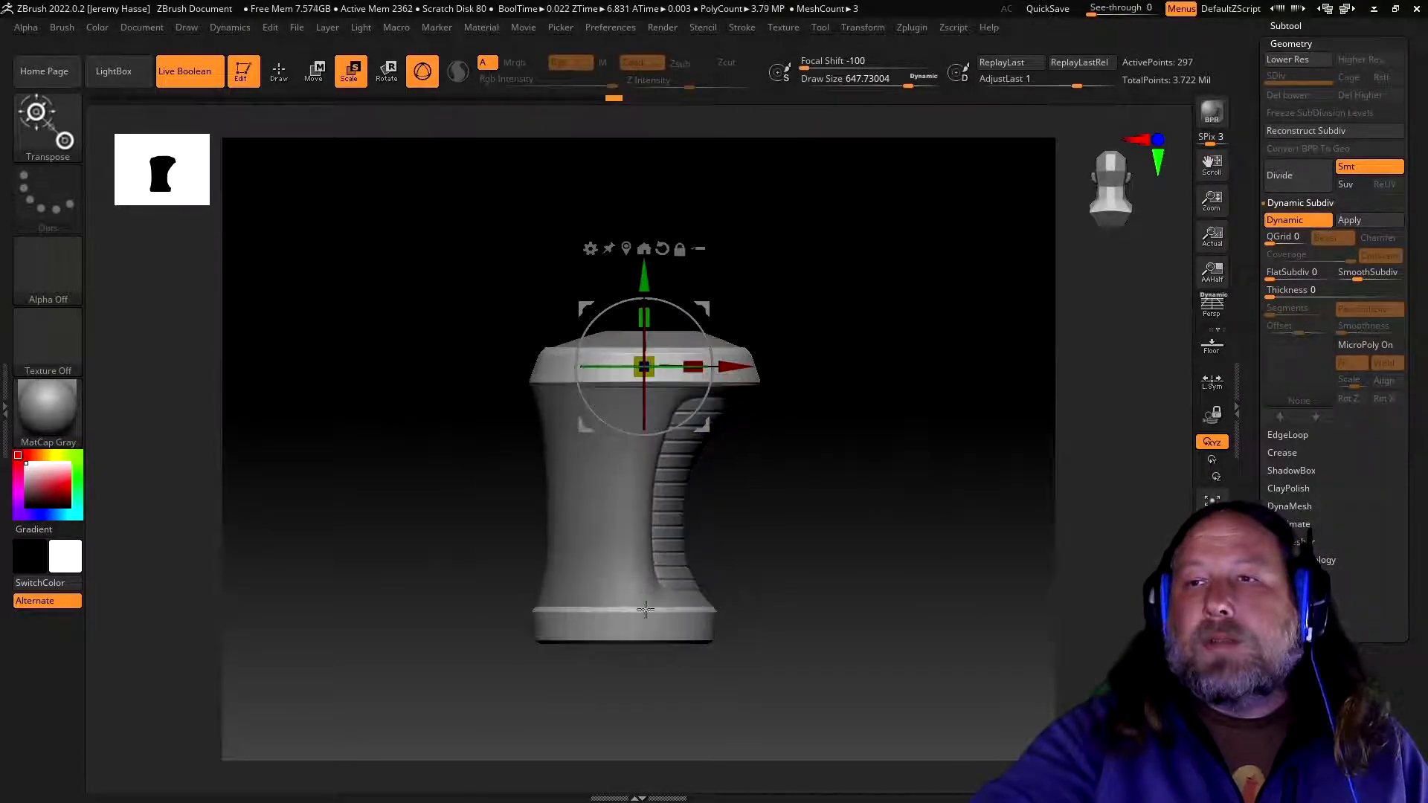
# - Mask the base ring and scale the cap ring up uniformly by about 1.01
pyautogui.keyDown('ctrl'); pyautogui.moveTo(472, 567); pyautogui.dragTo(743, 734); pyautogui.keyUp('ctrl')
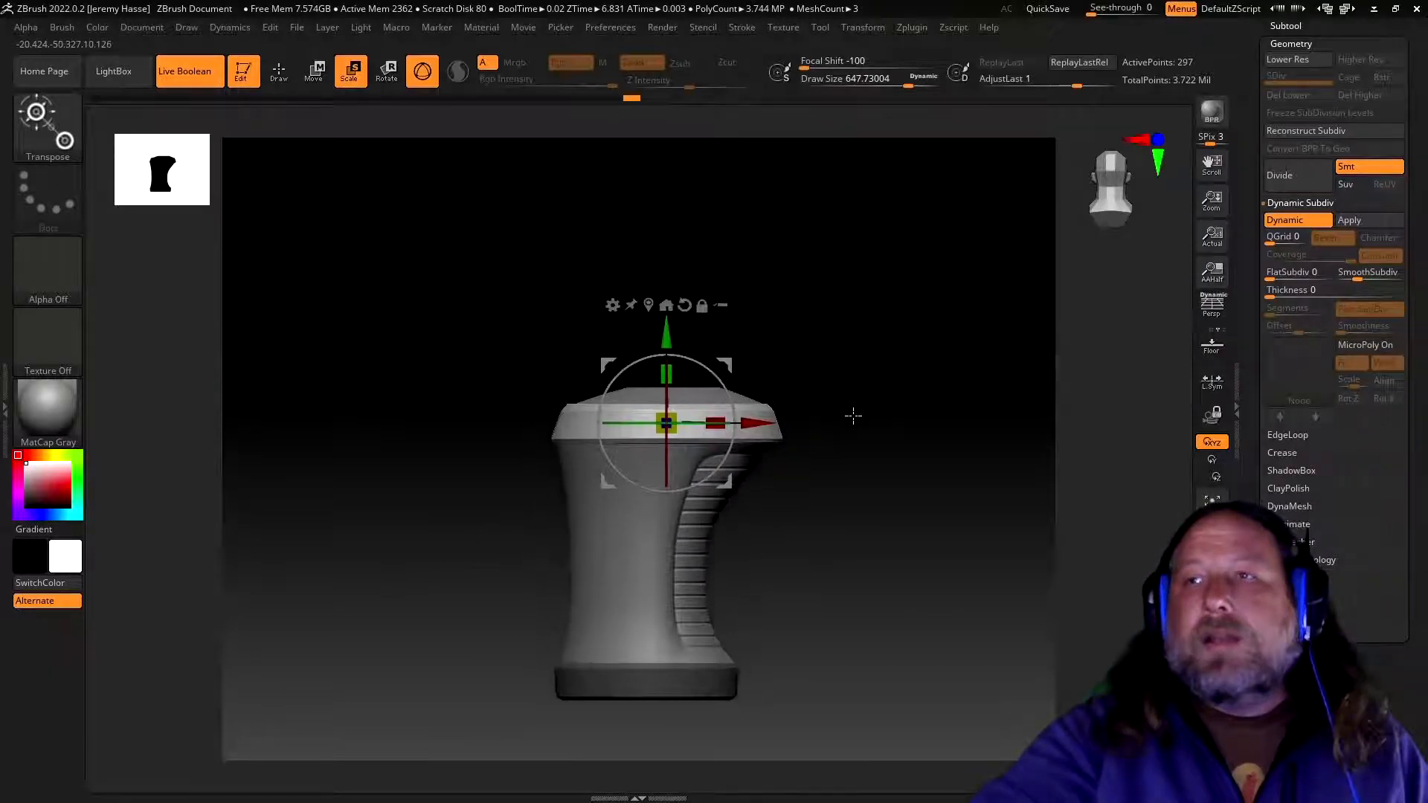
pyautogui.keyDown('alt'); pyautogui.moveTo(853, 416); pyautogui.dragTo(825, 434, button='right'); pyautogui.keyUp('alt')
pyautogui.keyDown('ctrl'); pyautogui.moveTo(806, 372); pyautogui.dragTo(836, 494, button='right'); pyautogui.keyUp('ctrl')
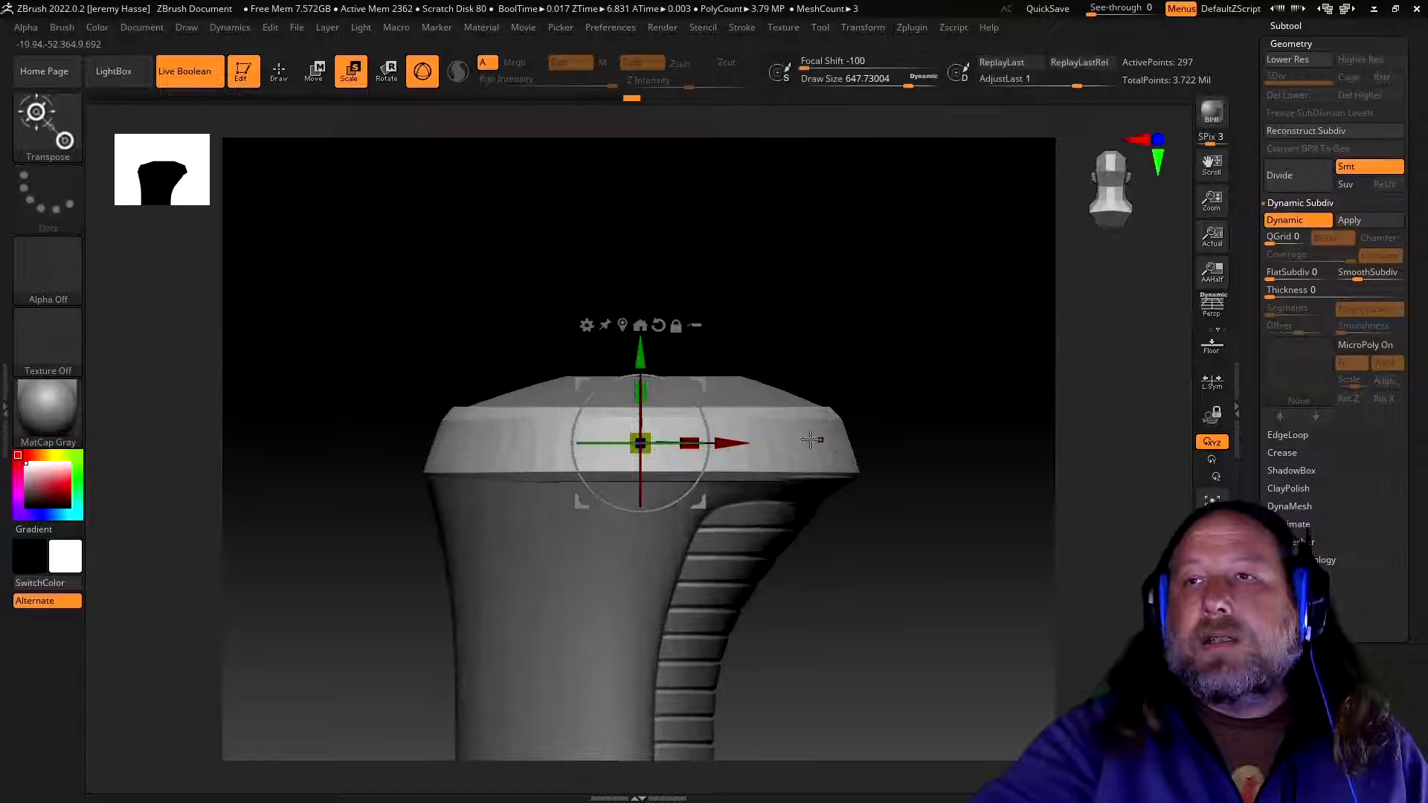
pyautogui.moveTo(870, 316); pyautogui.dragTo(878, 452)
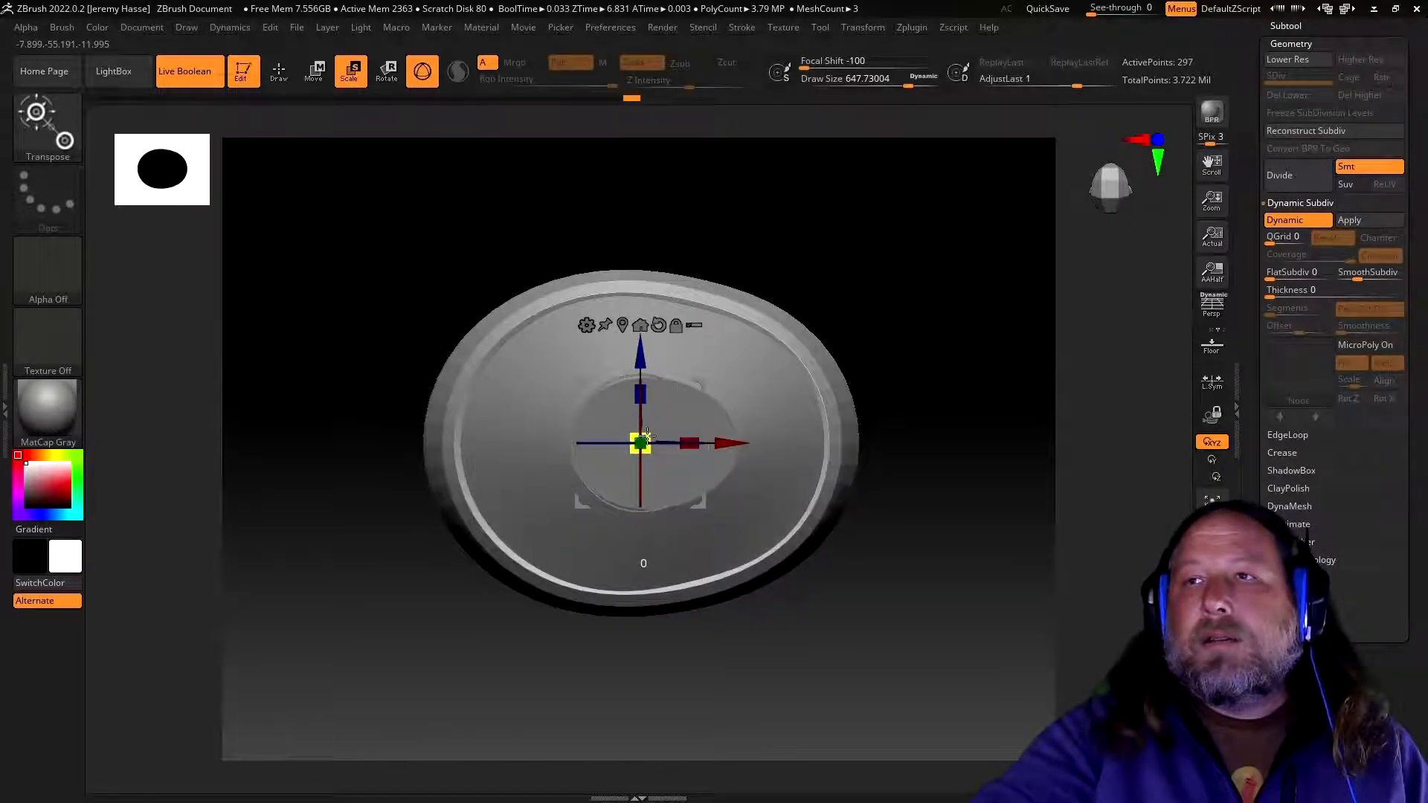
pyautogui.moveTo(648, 435); pyautogui.dragTo(650, 435)
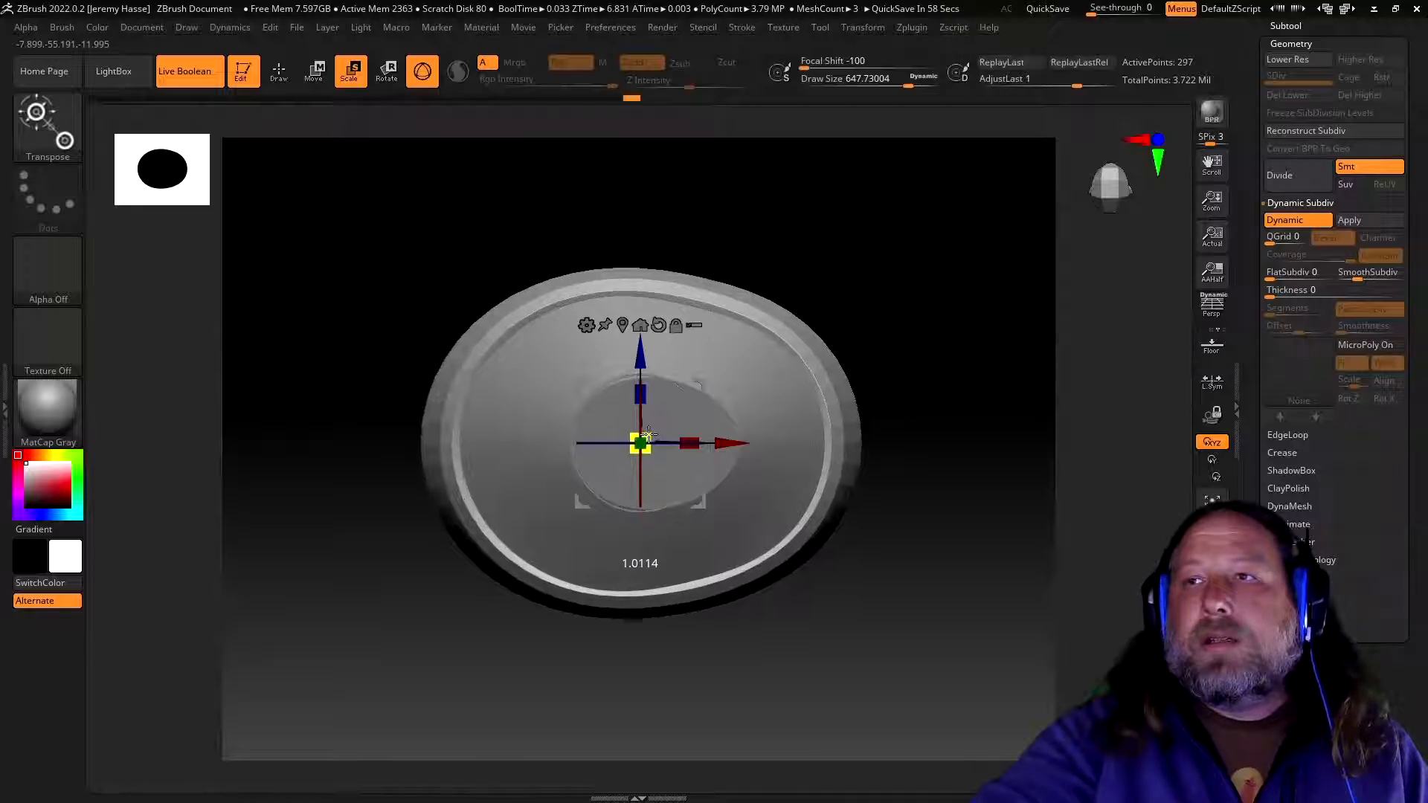
pyautogui.moveTo(841, 610); pyautogui.dragTo(910, 466)
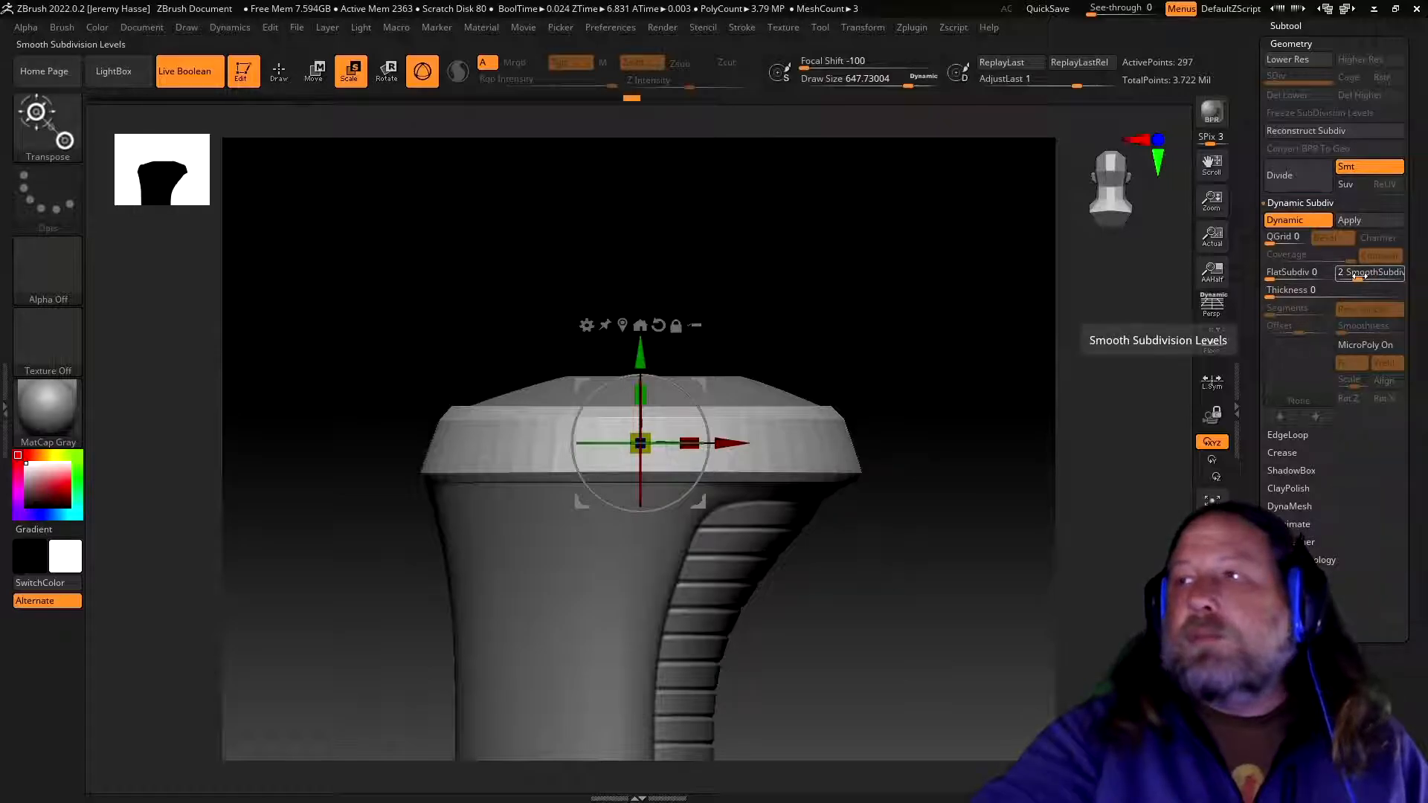
# - Raise the rings' smooth subdivision level for Dynamic Subdiv, clear the mask and return to Draw mode
pyautogui.moveTo(1355, 275); pyautogui.dragTo(1365, 274)
pyautogui.moveTo(968, 569); pyautogui.dragTo(919, 533)
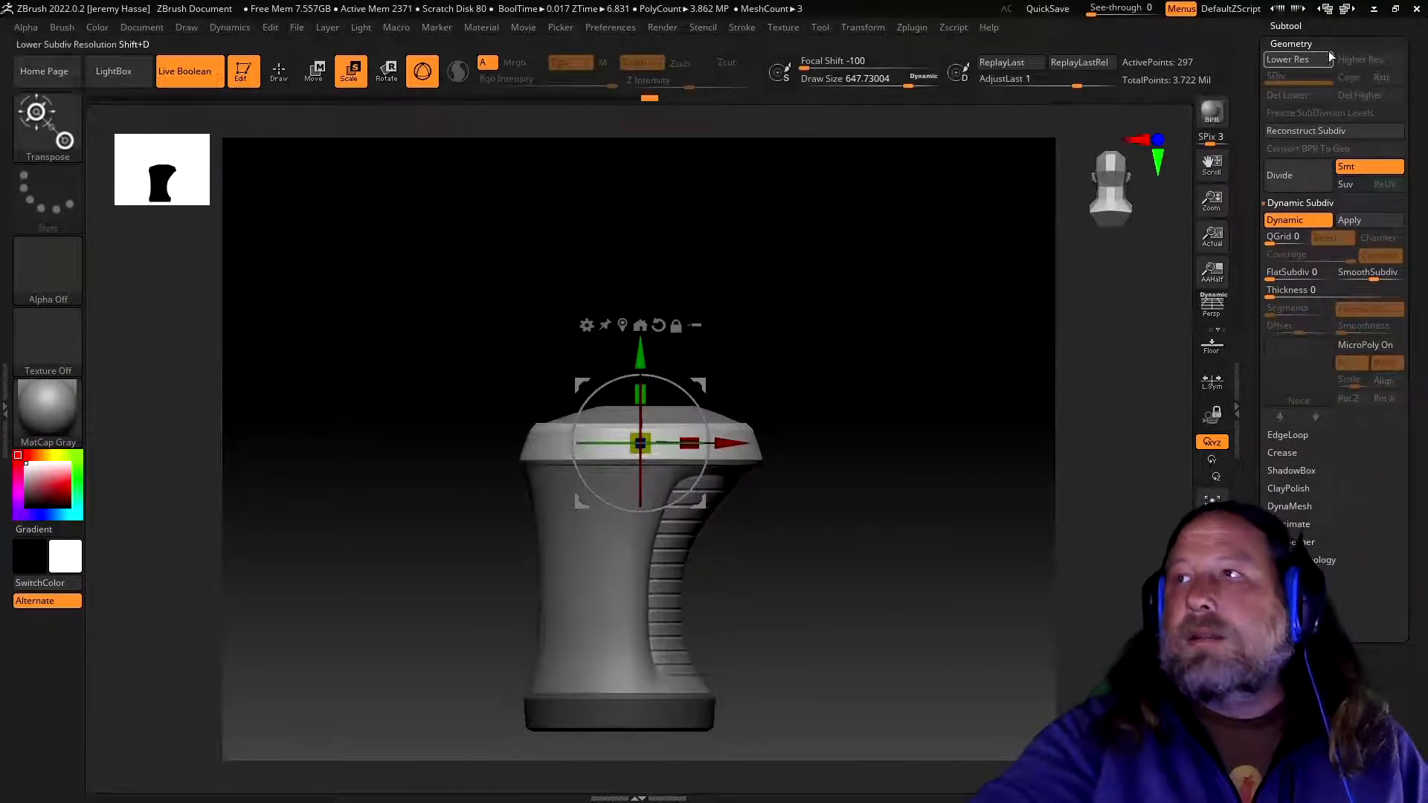
pyautogui.click(1297, 26)
pyautogui.keyDown('ctrl'); pyautogui.moveTo(895, 421); pyautogui.dragTo(972, 544); pyautogui.keyUp('ctrl')
pyautogui.click(278, 71)
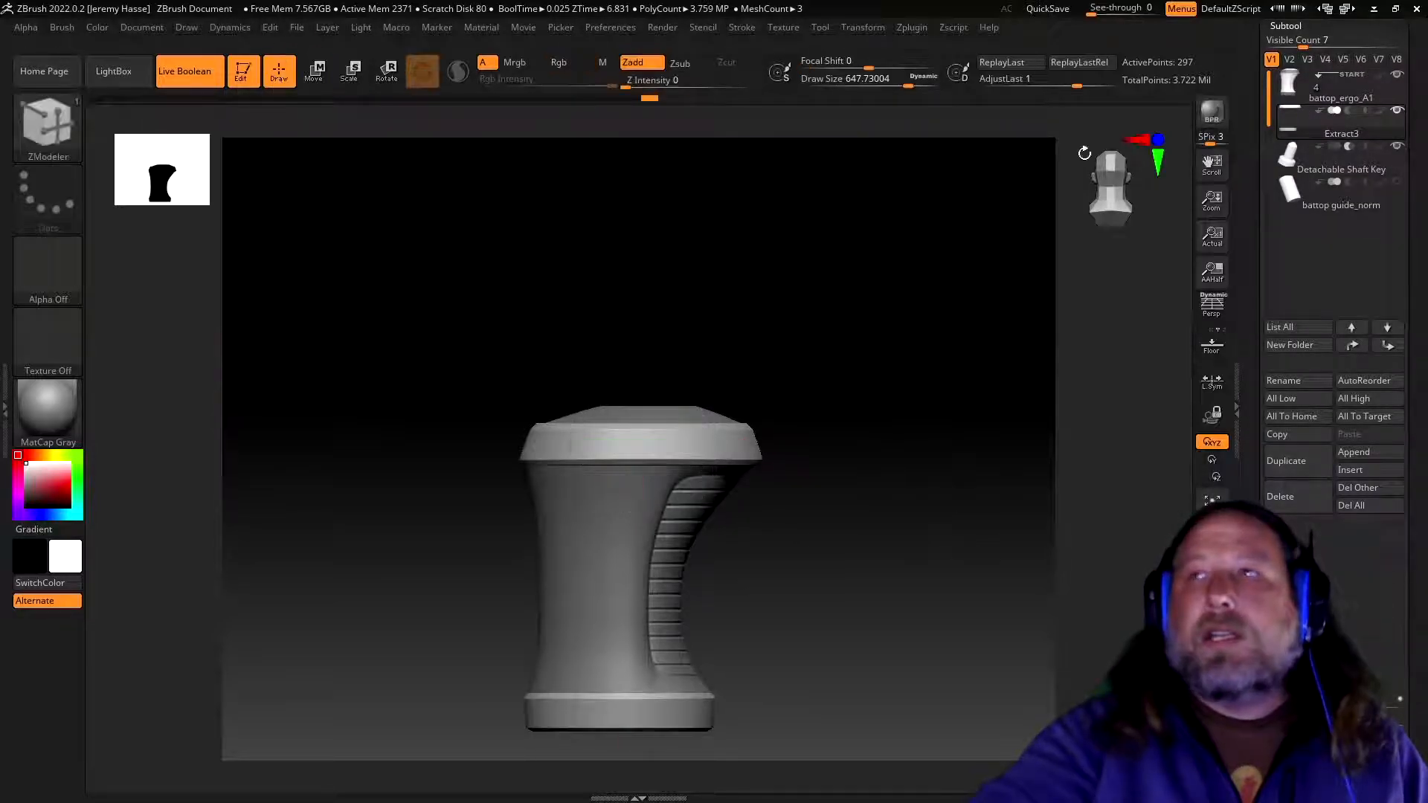
# - Make battop_ergo_A1 the active subtool and isolate its main body polygroup, hiding the ribbed grip
pyautogui.click(1297, 95)
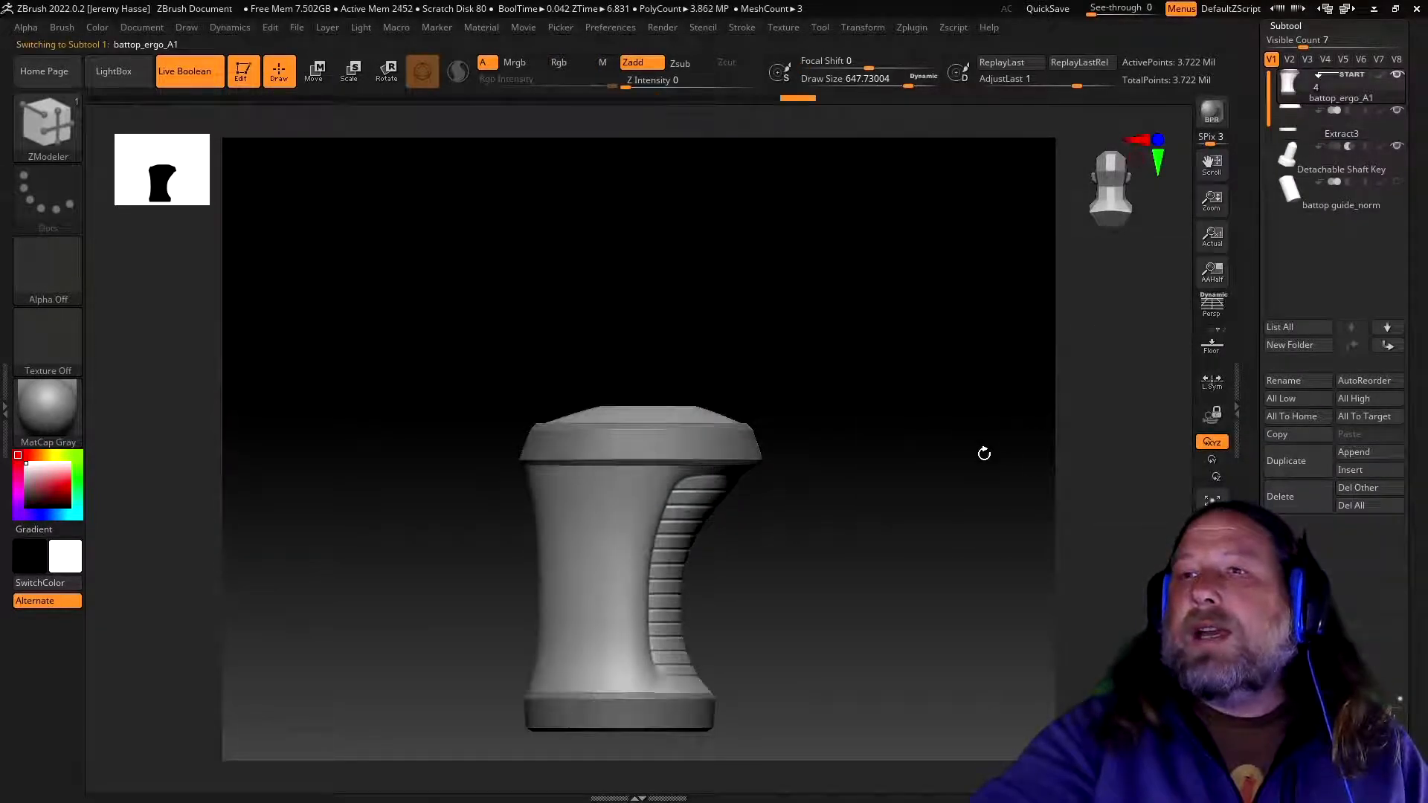
pyautogui.moveTo(957, 471)
pyautogui.mouseDown()
pyautogui.moveTo(873, 491)
pyautogui.moveTo(1013, 510)
pyautogui.moveTo(1014, 462)
pyautogui.moveTo(976, 447)
pyautogui.moveTo(997, 484)
pyautogui.moveTo(1068, 432)
pyautogui.moveTo(956, 455)
pyautogui.mouseUp()
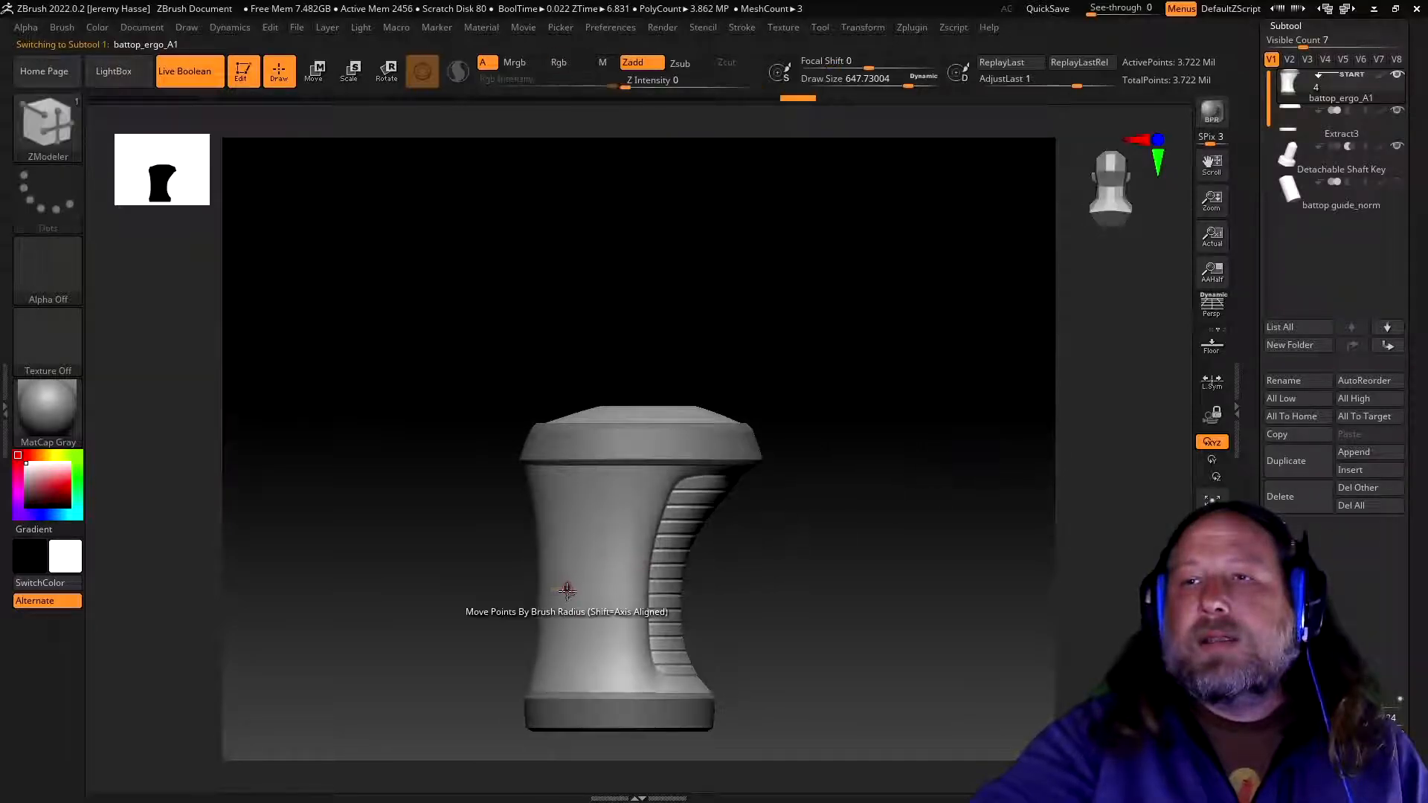
pyautogui.hotkey('ctrl', 'shift')
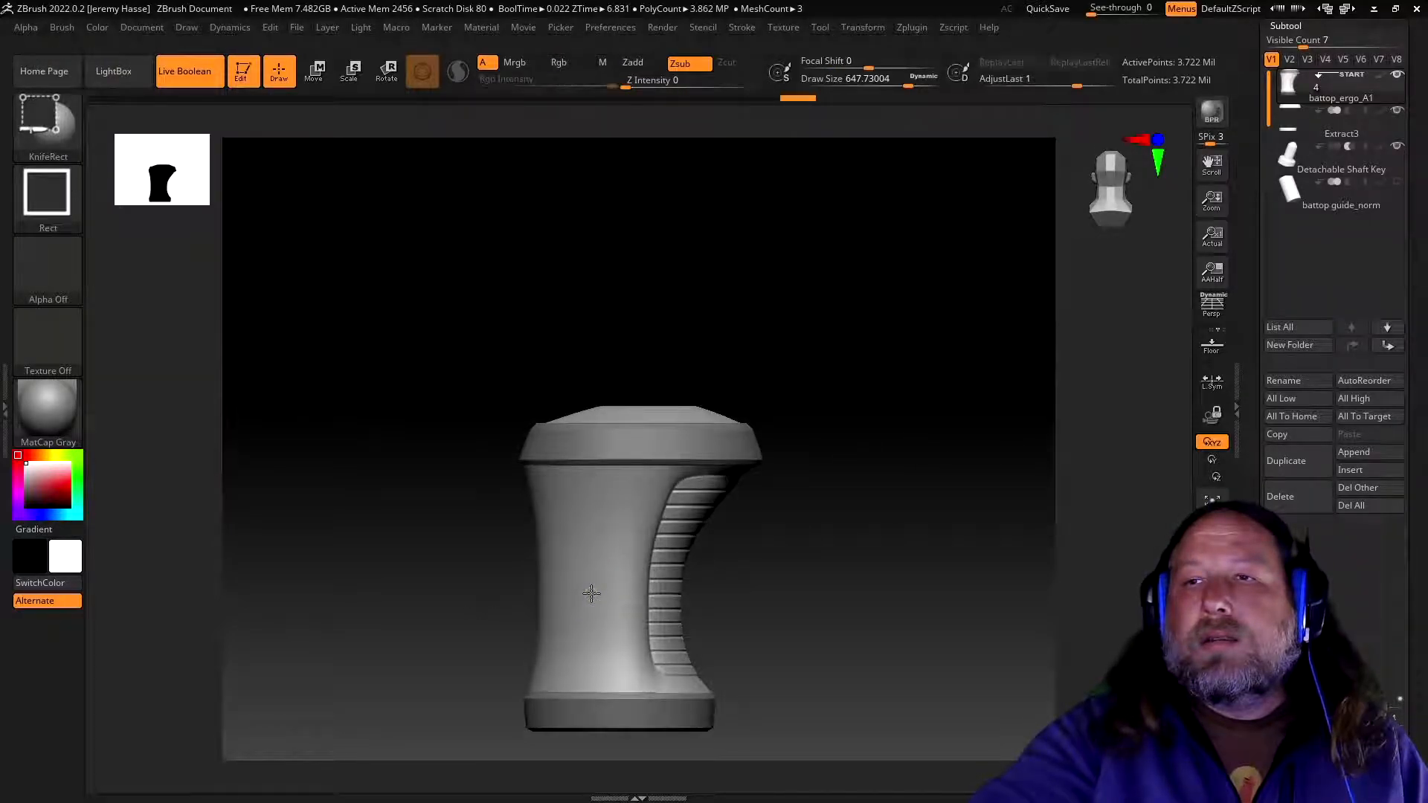
pyautogui.keyDown('ctrl'); pyautogui.keyDown('shift'); pyautogui.click(591, 594); pyautogui.keyUp('shift'); pyautogui.keyUp('ctrl')
pyautogui.moveTo(891, 583); pyautogui.dragTo(797, 574)
pyautogui.keyDown('ctrl'); pyautogui.moveTo(704, 545); pyautogui.dragTo(742, 589, button='right'); pyautogui.keyUp('ctrl')
pyautogui.keyDown('alt'); pyautogui.moveTo(774, 478); pyautogui.dragTo(817, 495, button='right'); pyautogui.keyUp('alt')
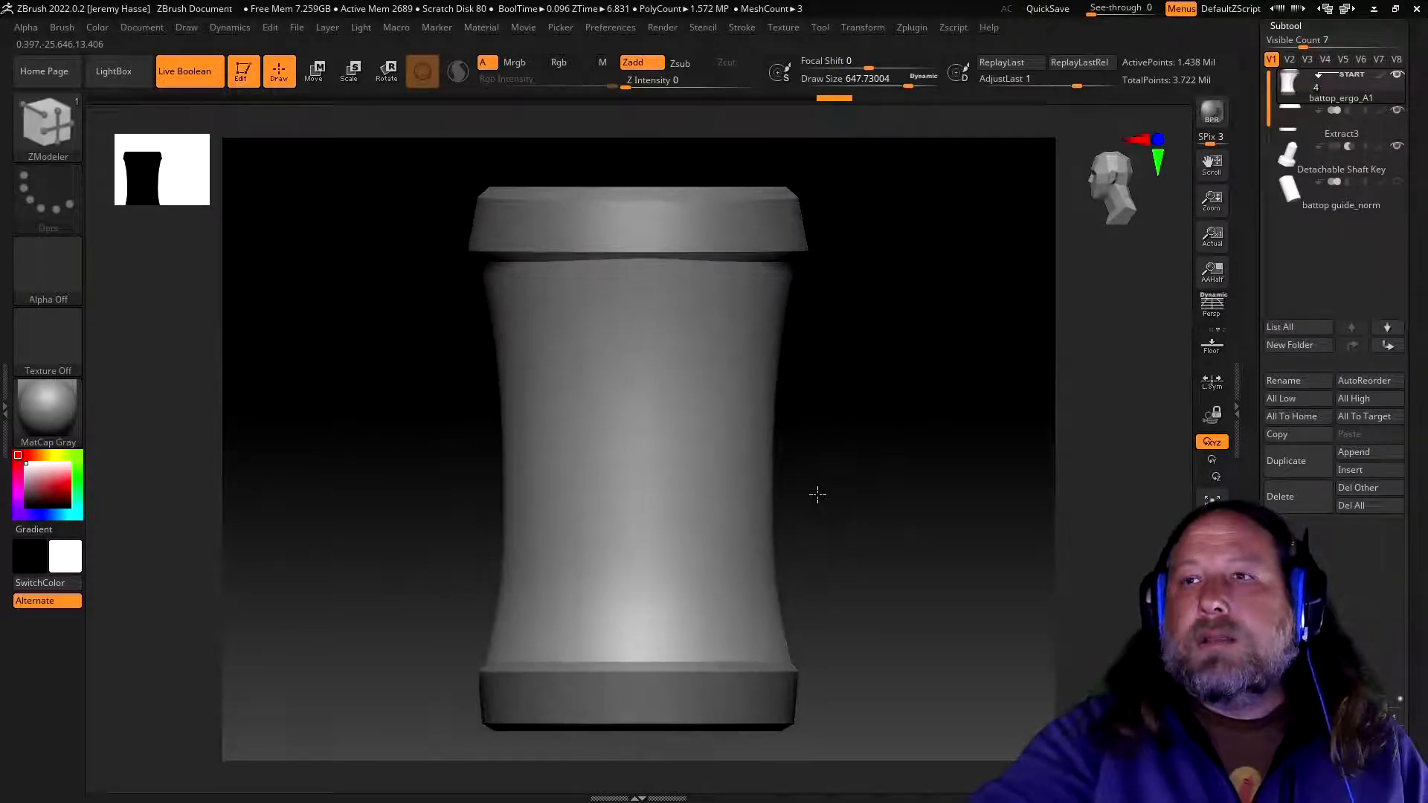
# - Open NoiseMaker for the isolated handle body and frame the body in its preview
pyautogui.click(1344, 28)
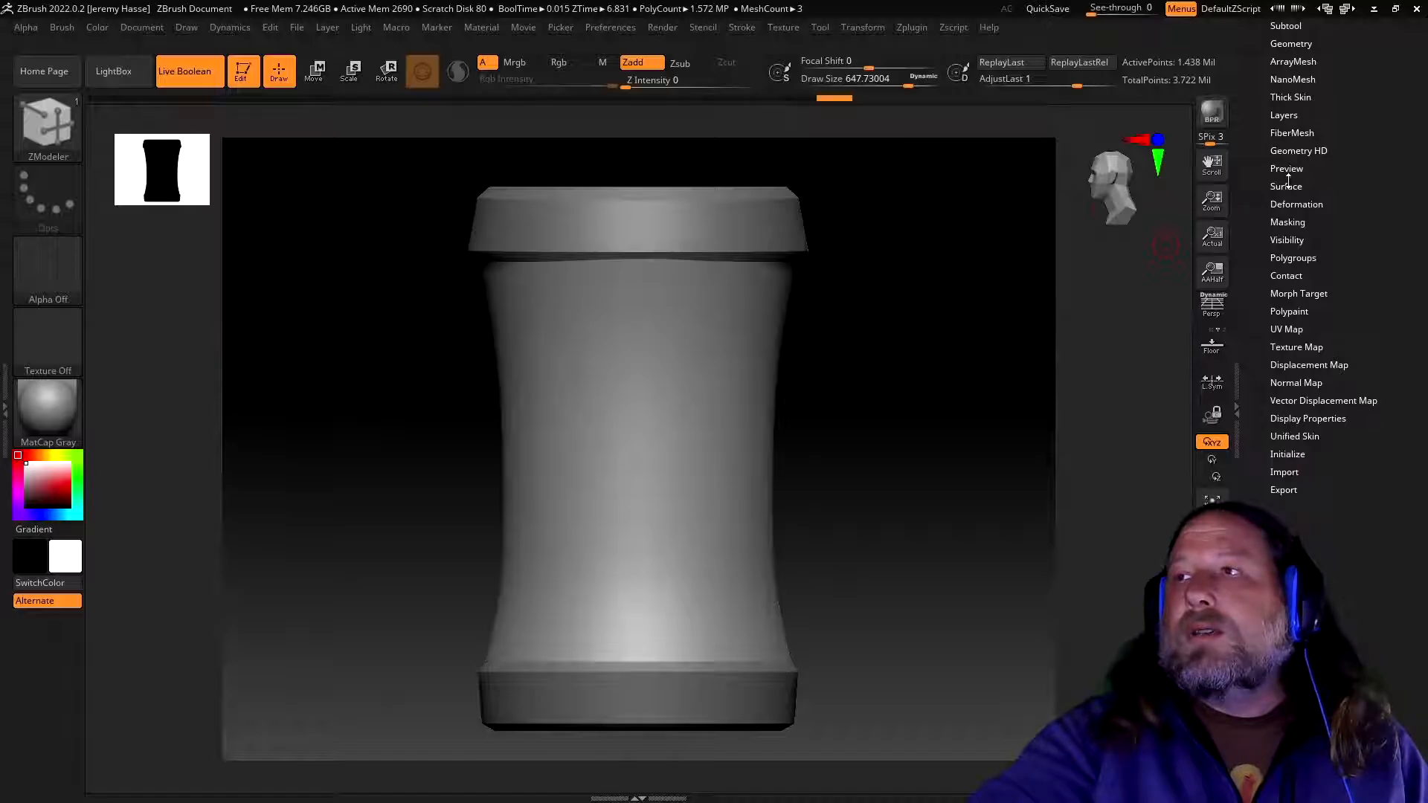
pyautogui.click(1287, 186)
pyautogui.click(1278, 201)
pyautogui.moveTo(1099, 508); pyautogui.dragTo(1065, 506)
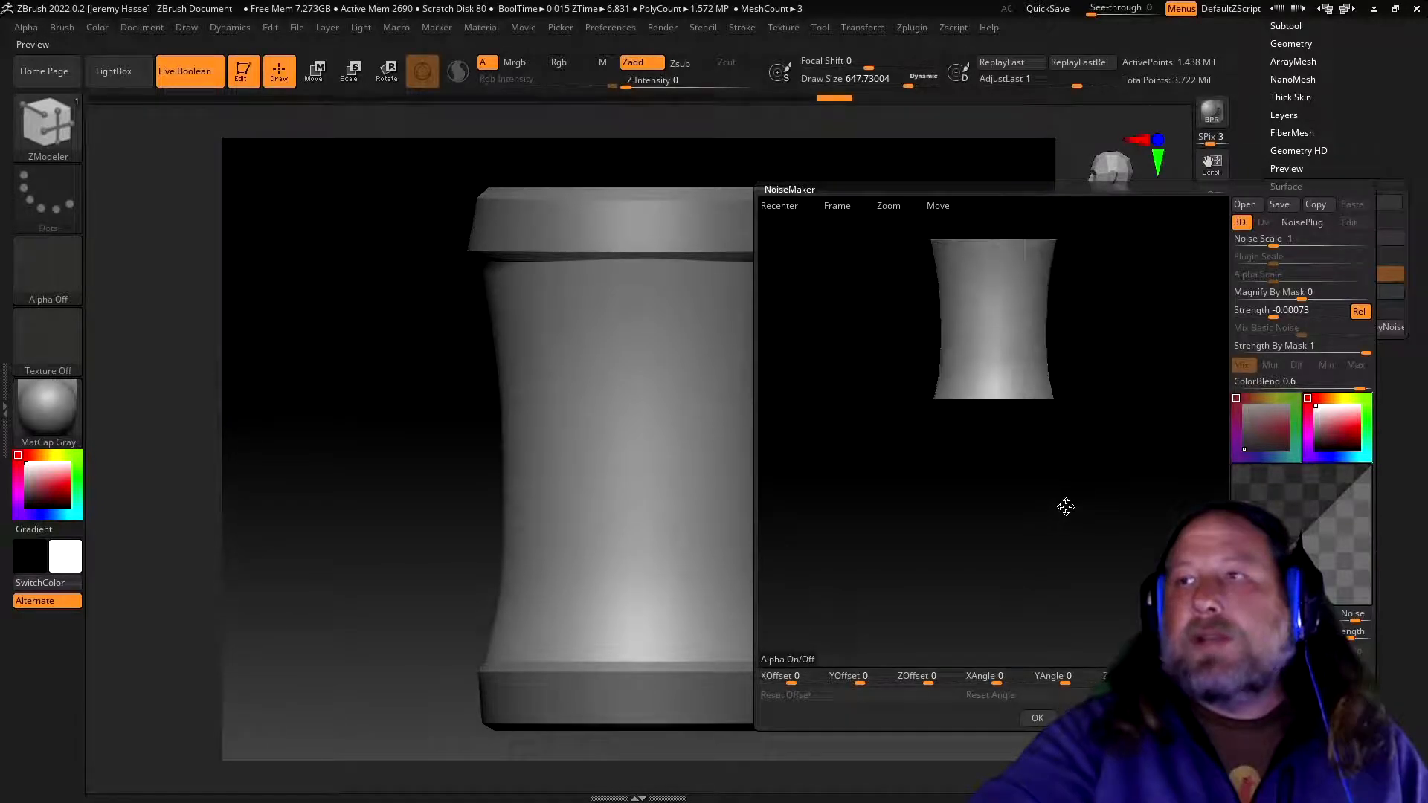
pyautogui.moveTo(968, 500)
pyautogui.mouseDown()
pyautogui.moveTo(1017, 494)
pyautogui.moveTo(967, 503)
pyautogui.mouseUp()
pyautogui.keyDown('alt'); pyautogui.moveTo(956, 418); pyautogui.dragTo(860, 468); pyautogui.keyUp('alt')
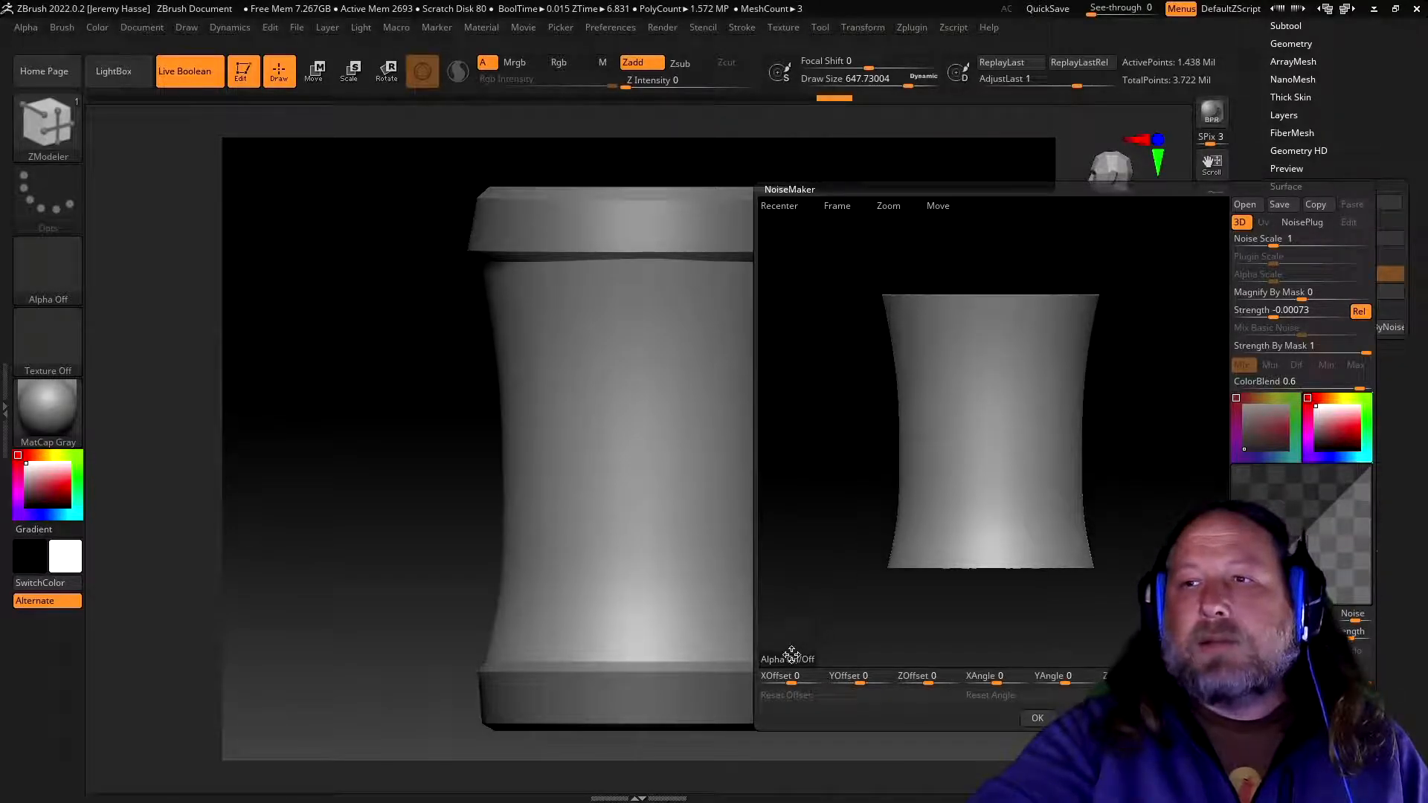
# - Start importing a NoiseMaker alpha and browse to the ZAlphas folder under Program Files, Pixologic, ZBrush 2022
pyautogui.click(790, 657)
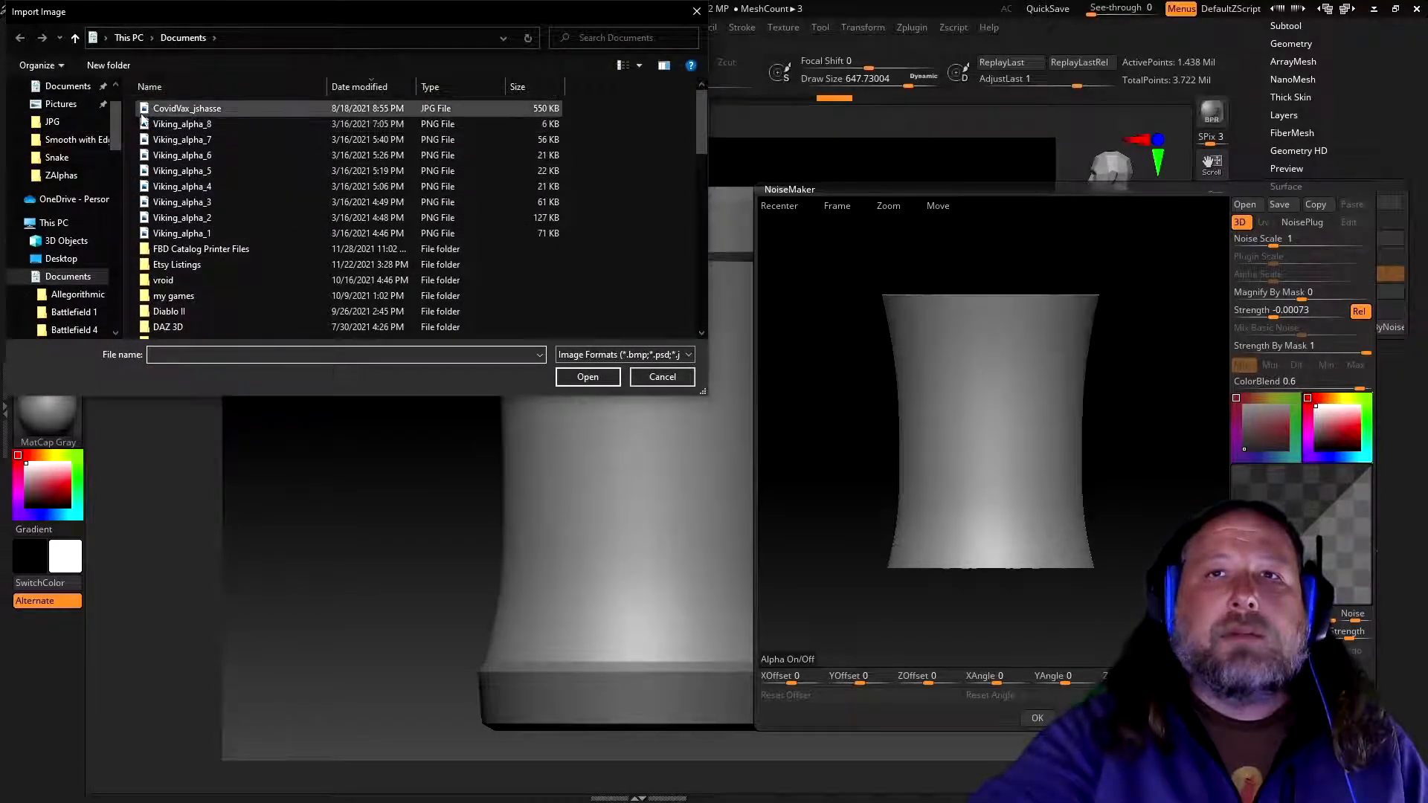
pyautogui.moveTo(116, 144); pyautogui.dragTo(122, 189)
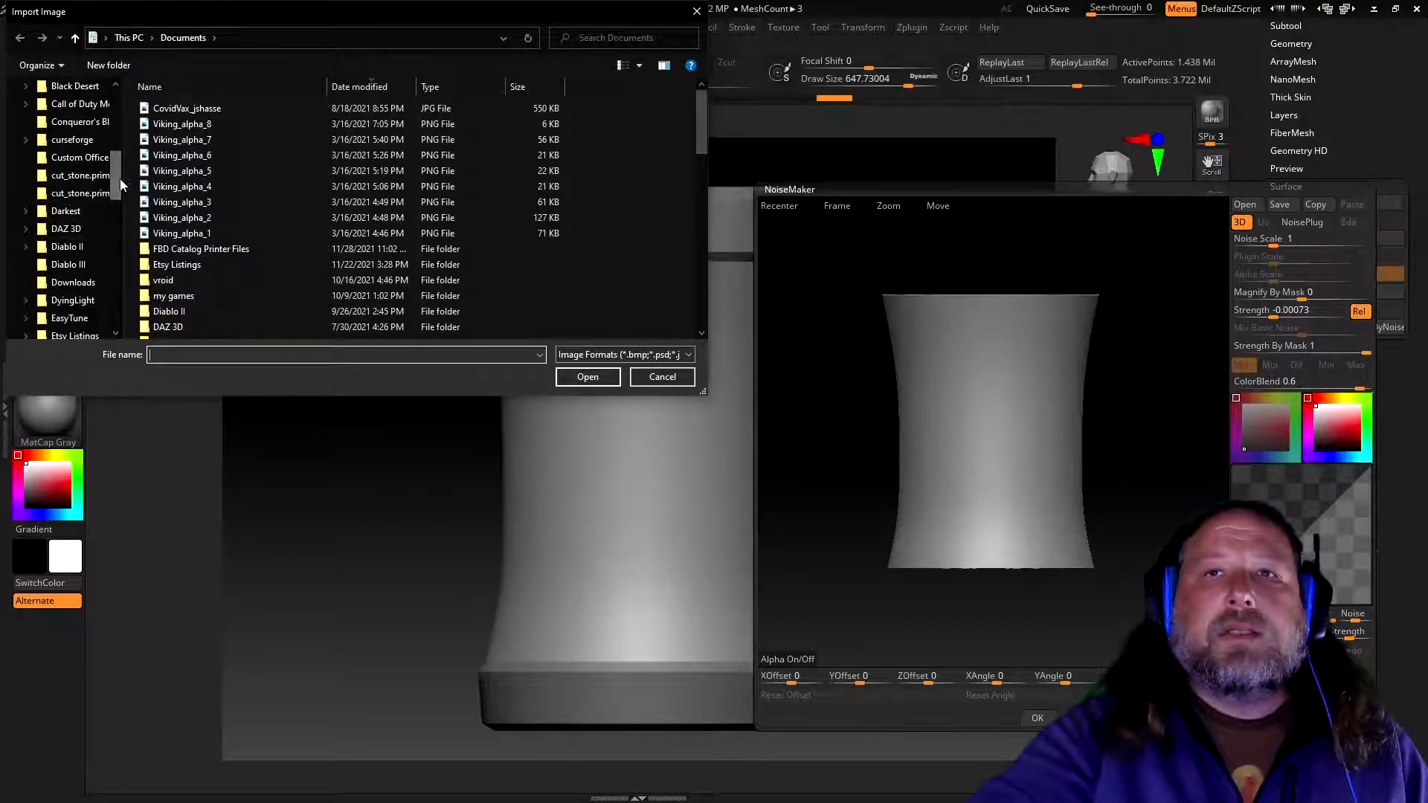
pyautogui.moveTo(118, 172); pyautogui.dragTo(164, 126)
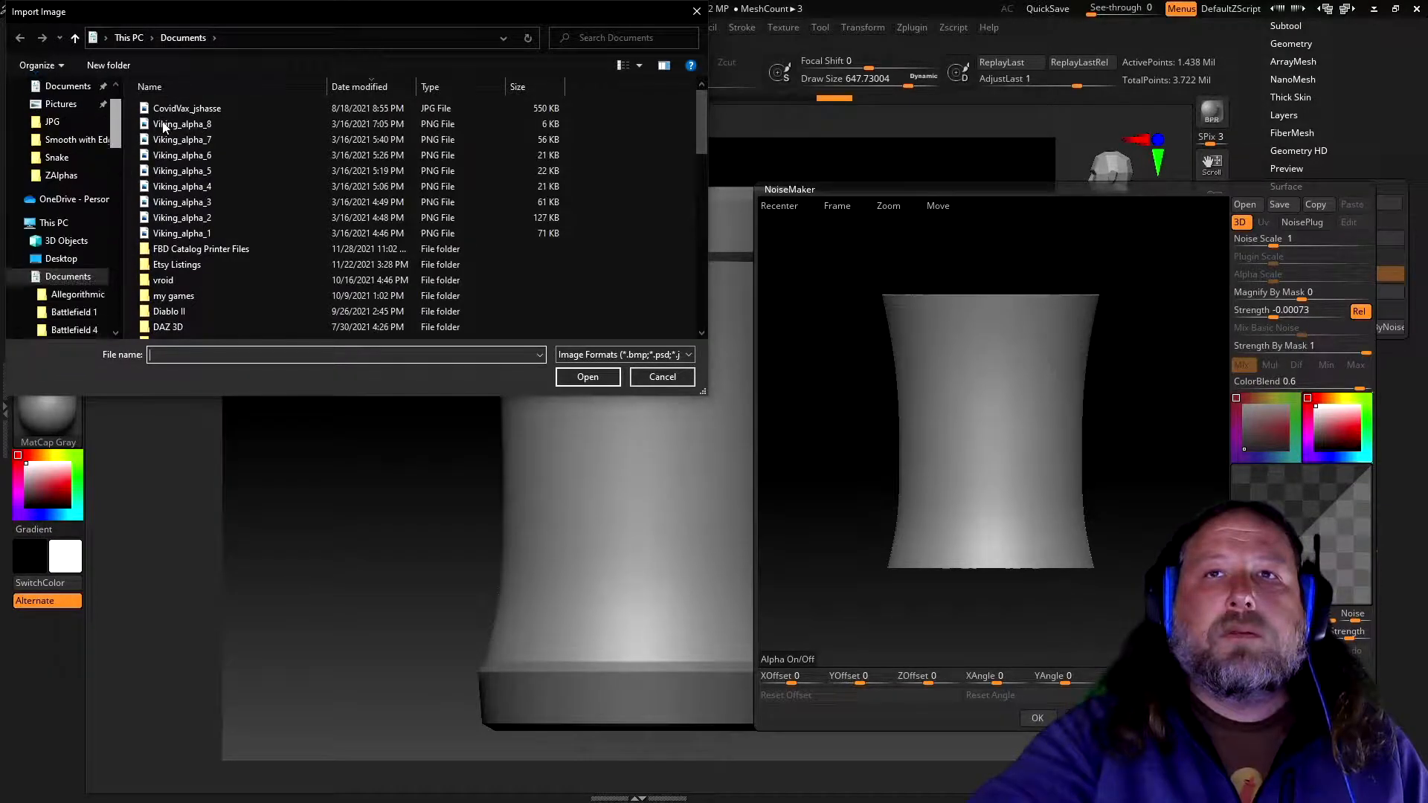
pyautogui.click(18, 277)
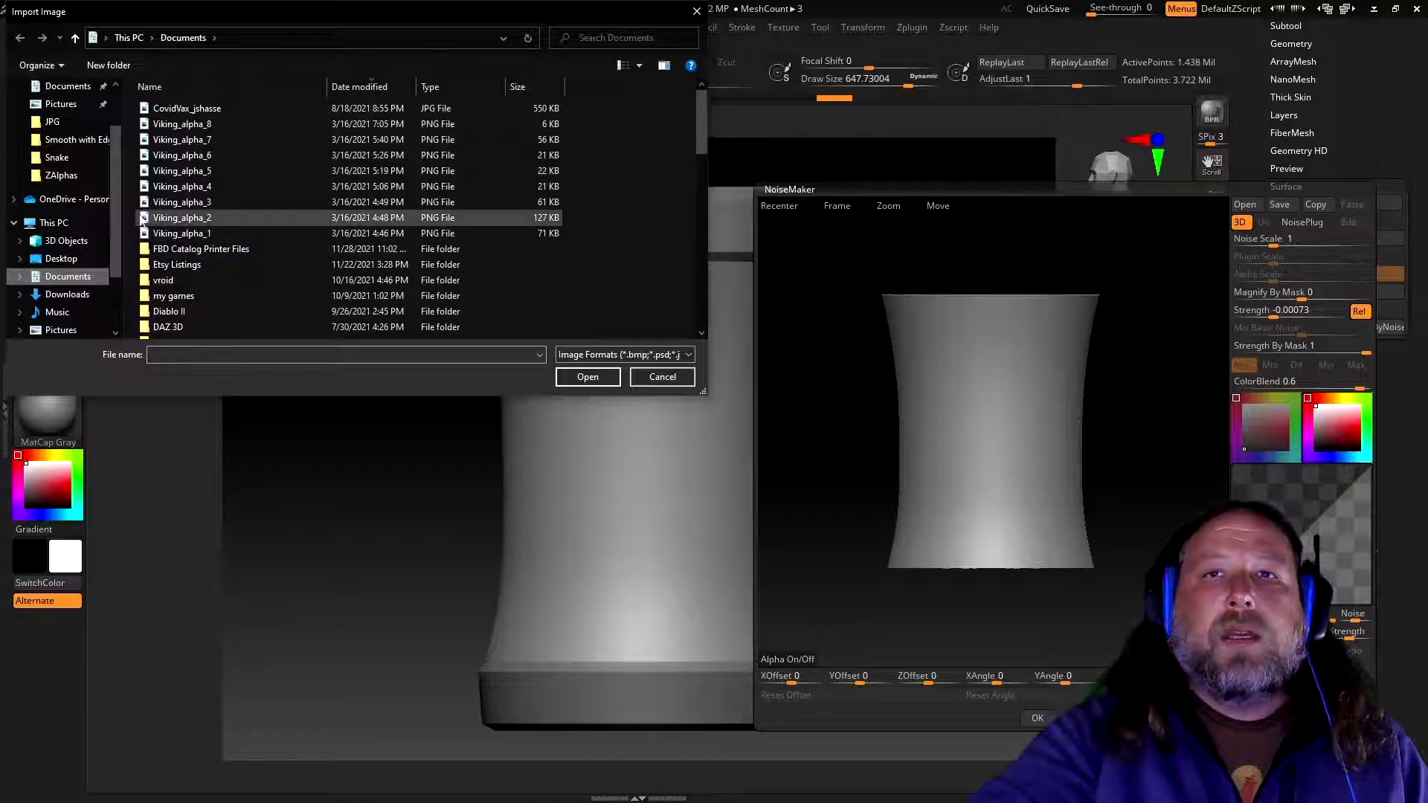
pyautogui.click(82, 223)
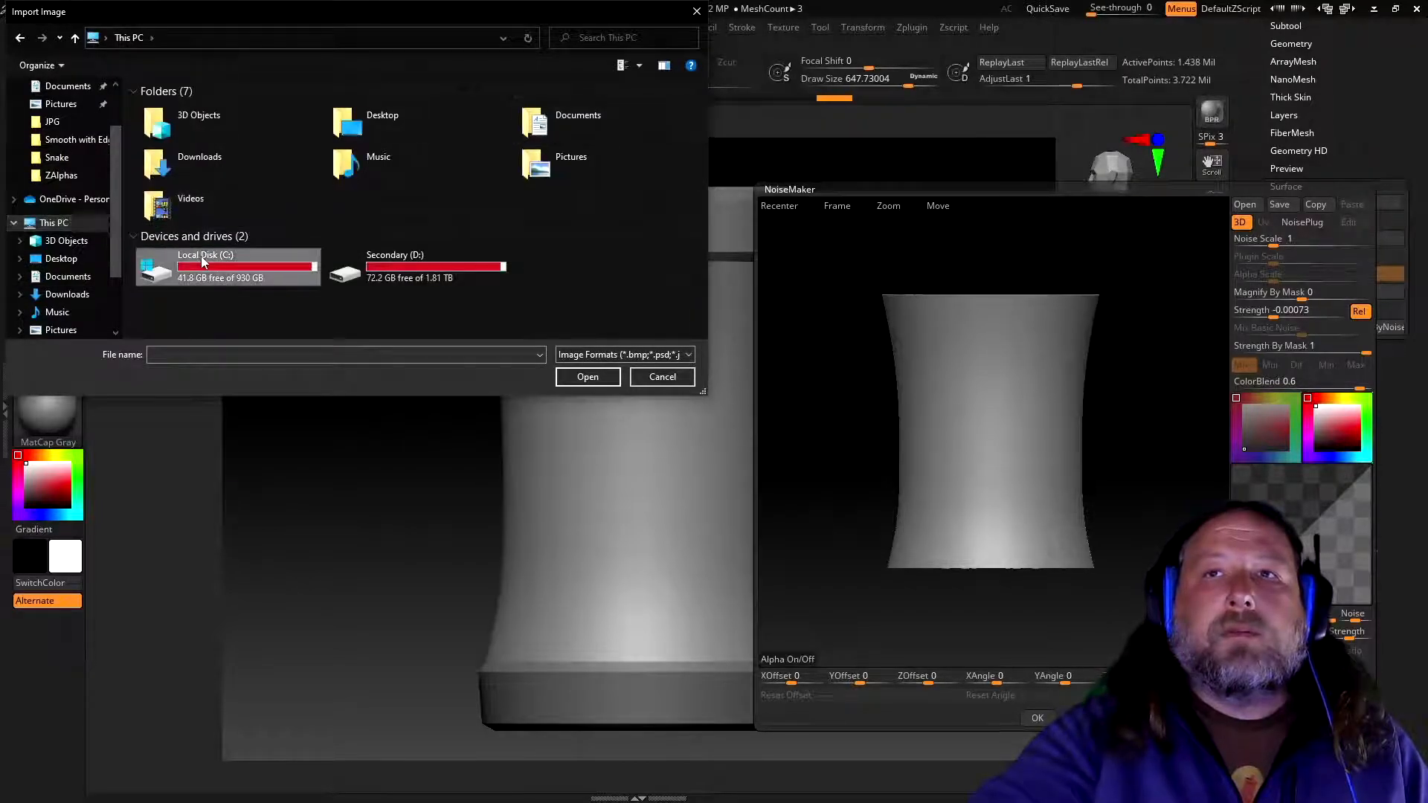
pyautogui.doubleClick(201, 256)
pyautogui.scroll(-15, 260, 241)
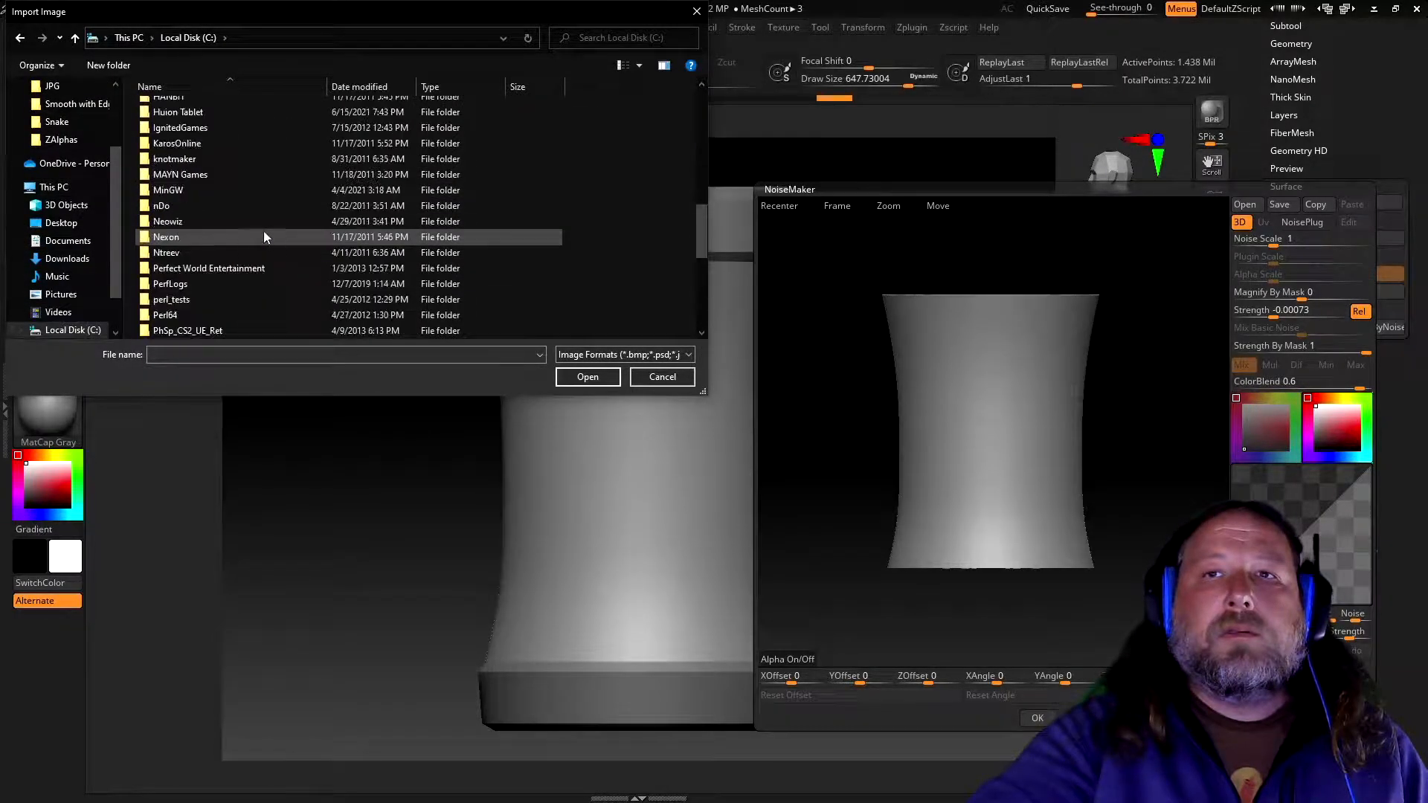
pyautogui.doubleClick(237, 221)
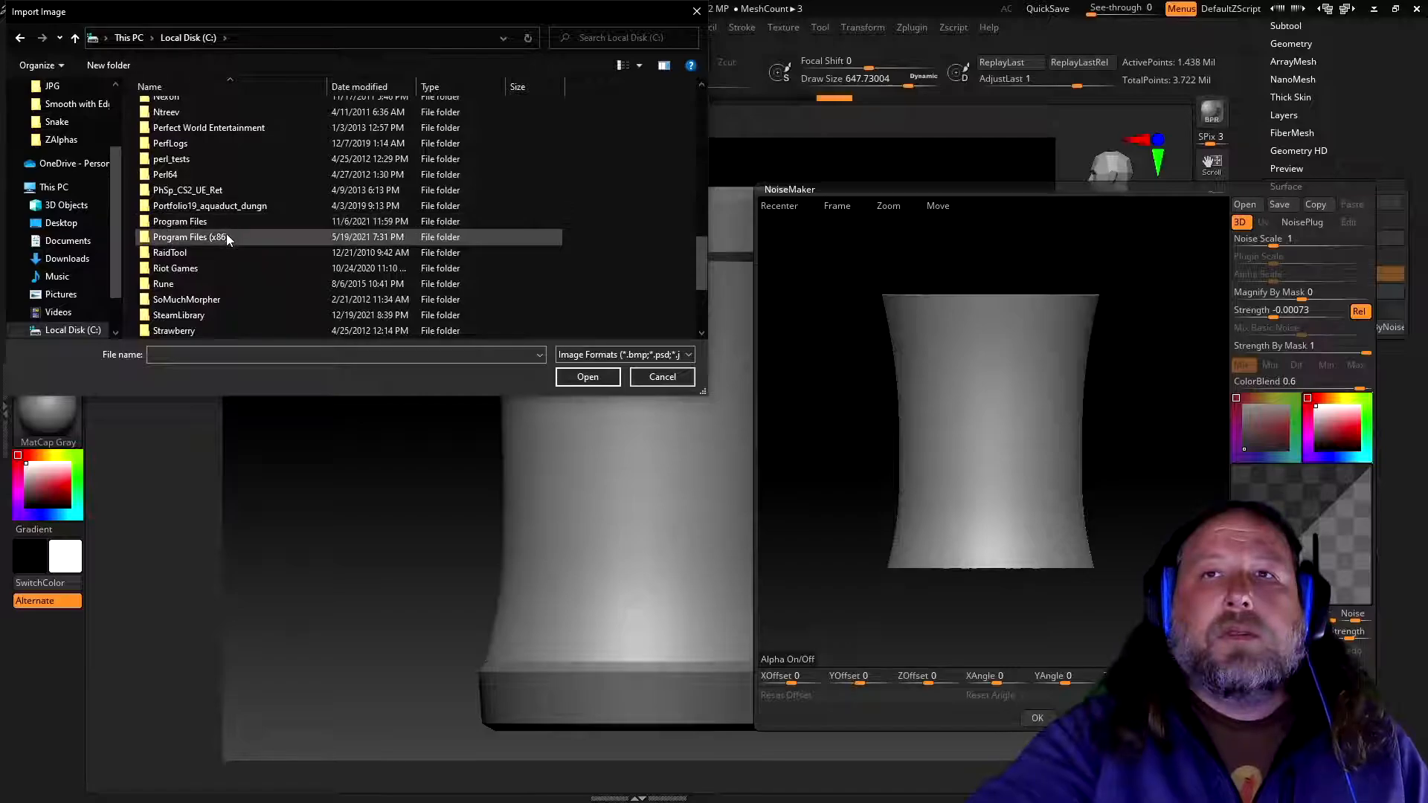
pyautogui.scroll(-15, 260, 237)
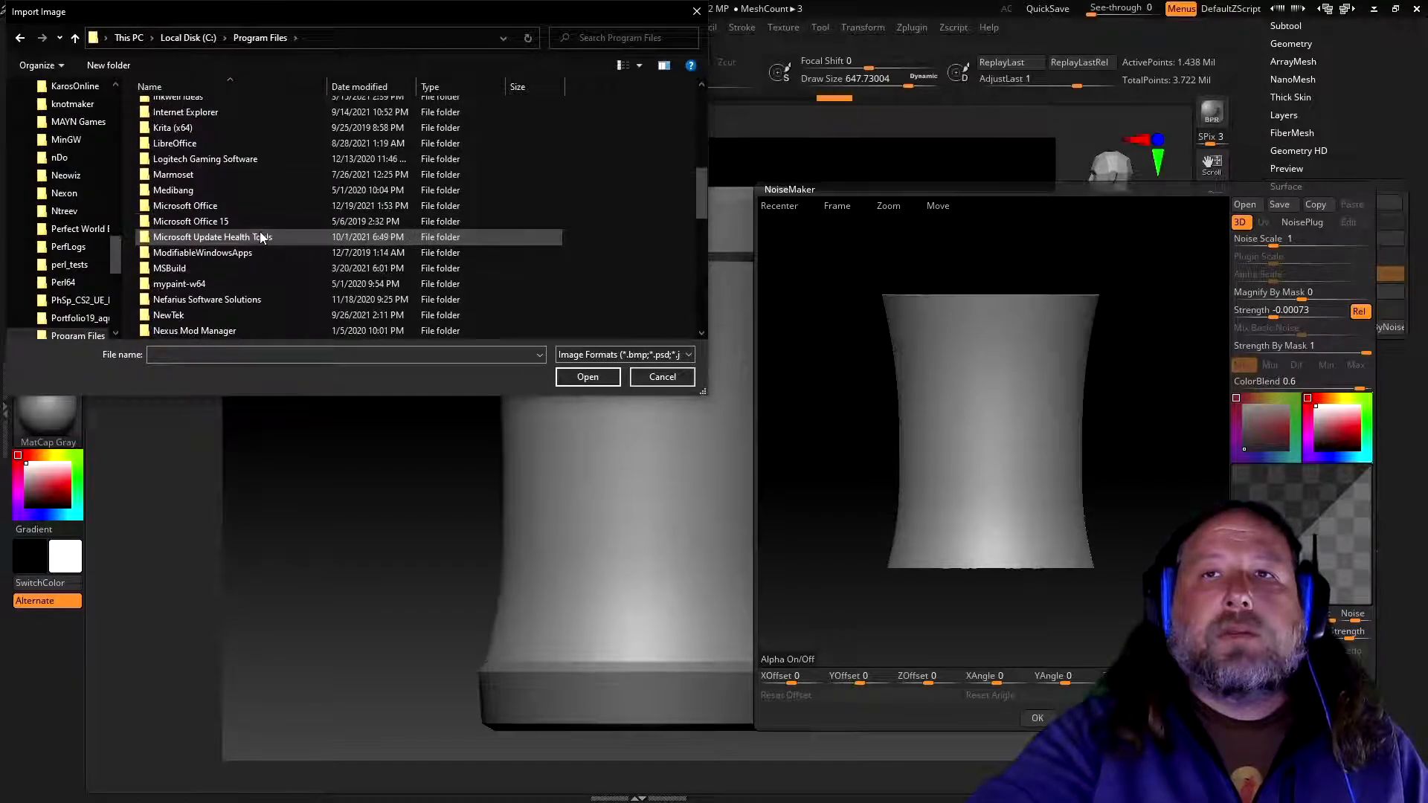
pyautogui.scroll(6, 260, 236)
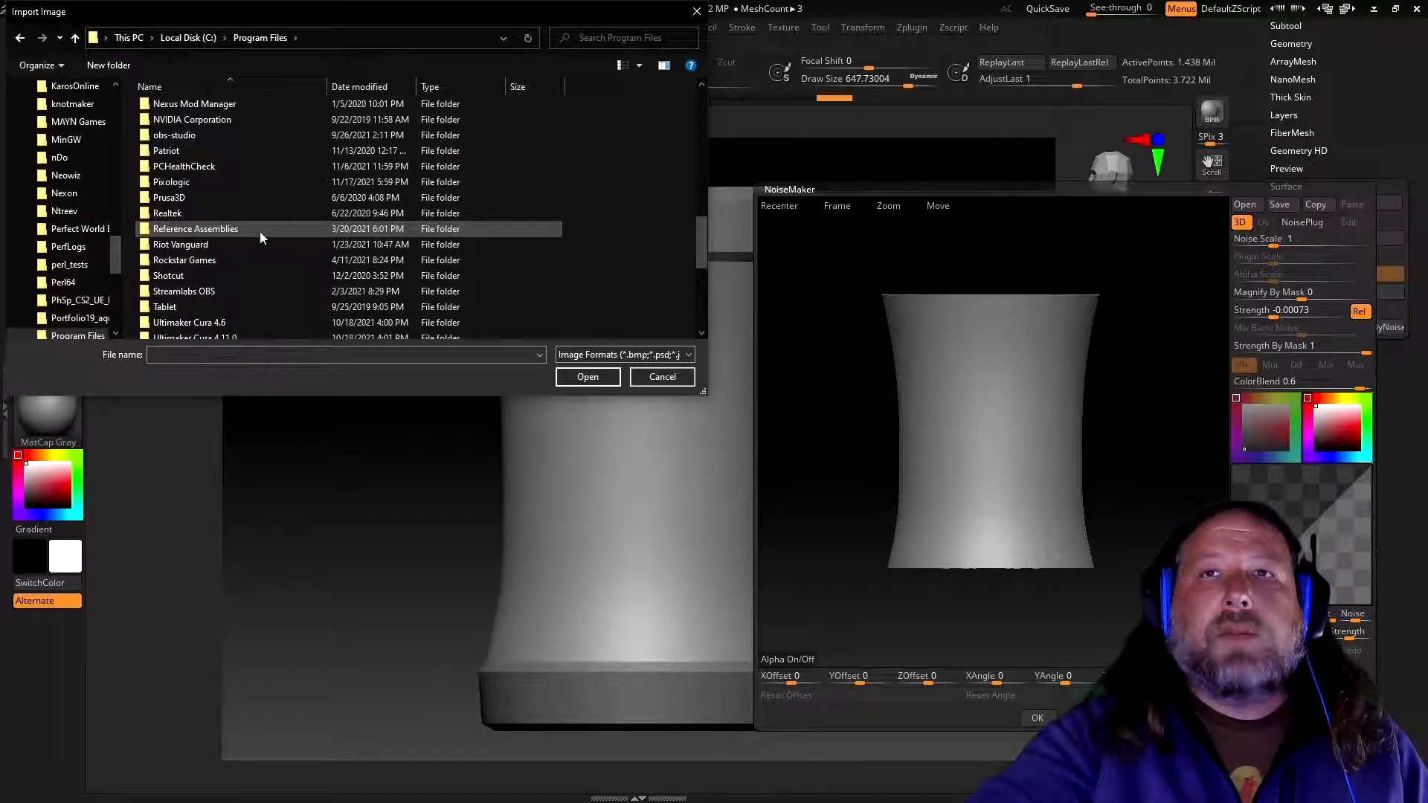
pyautogui.doubleClick(209, 183)
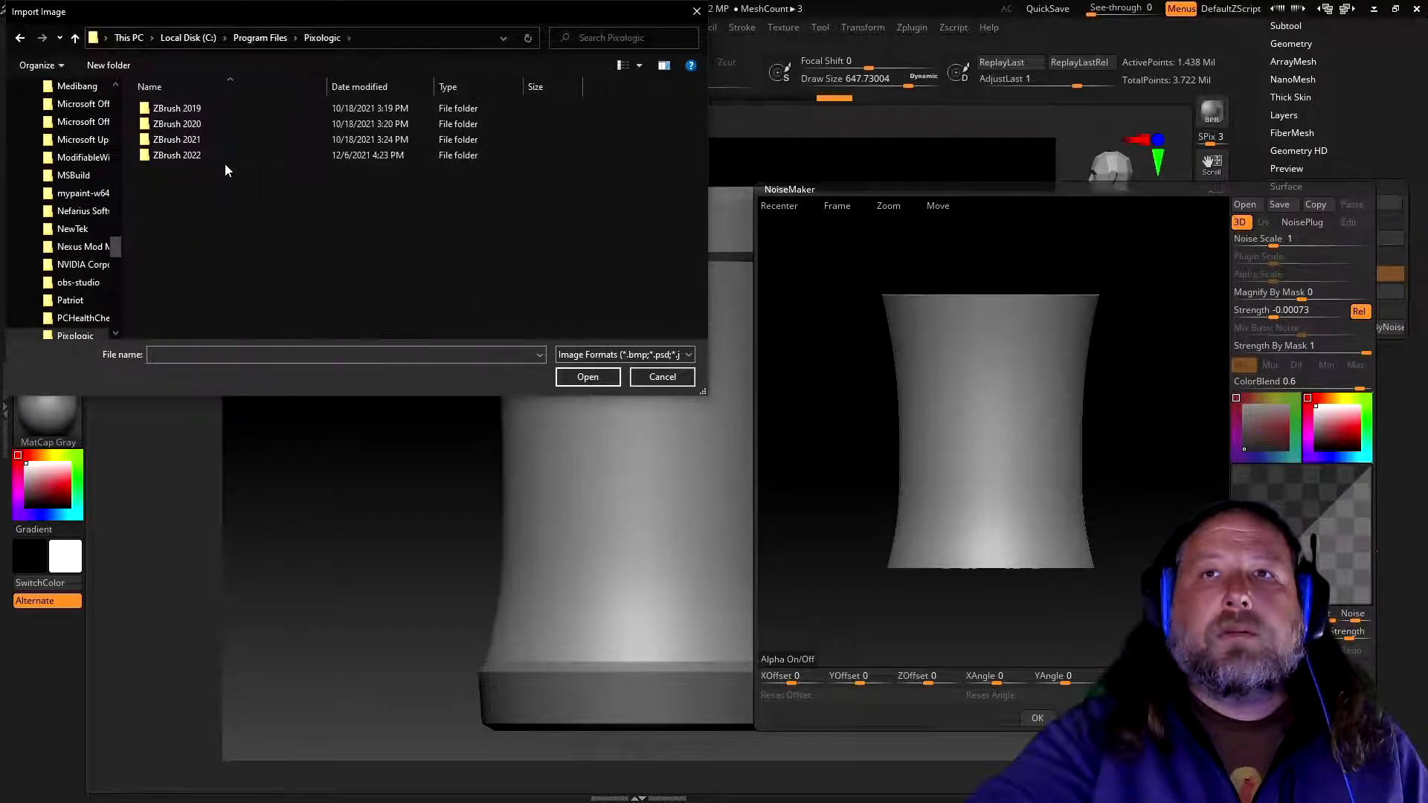
pyautogui.doubleClick(214, 155)
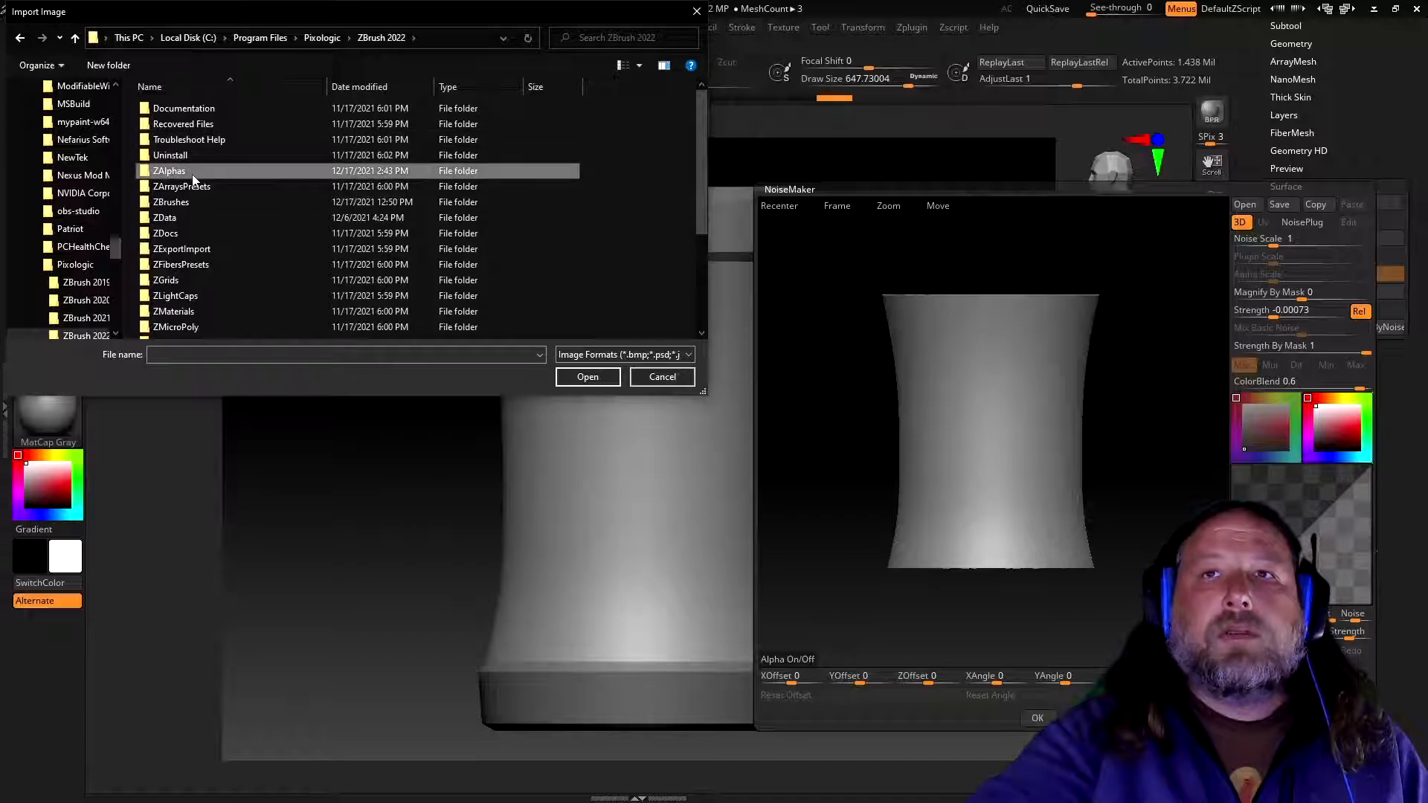
pyautogui.doubleClick(193, 172)
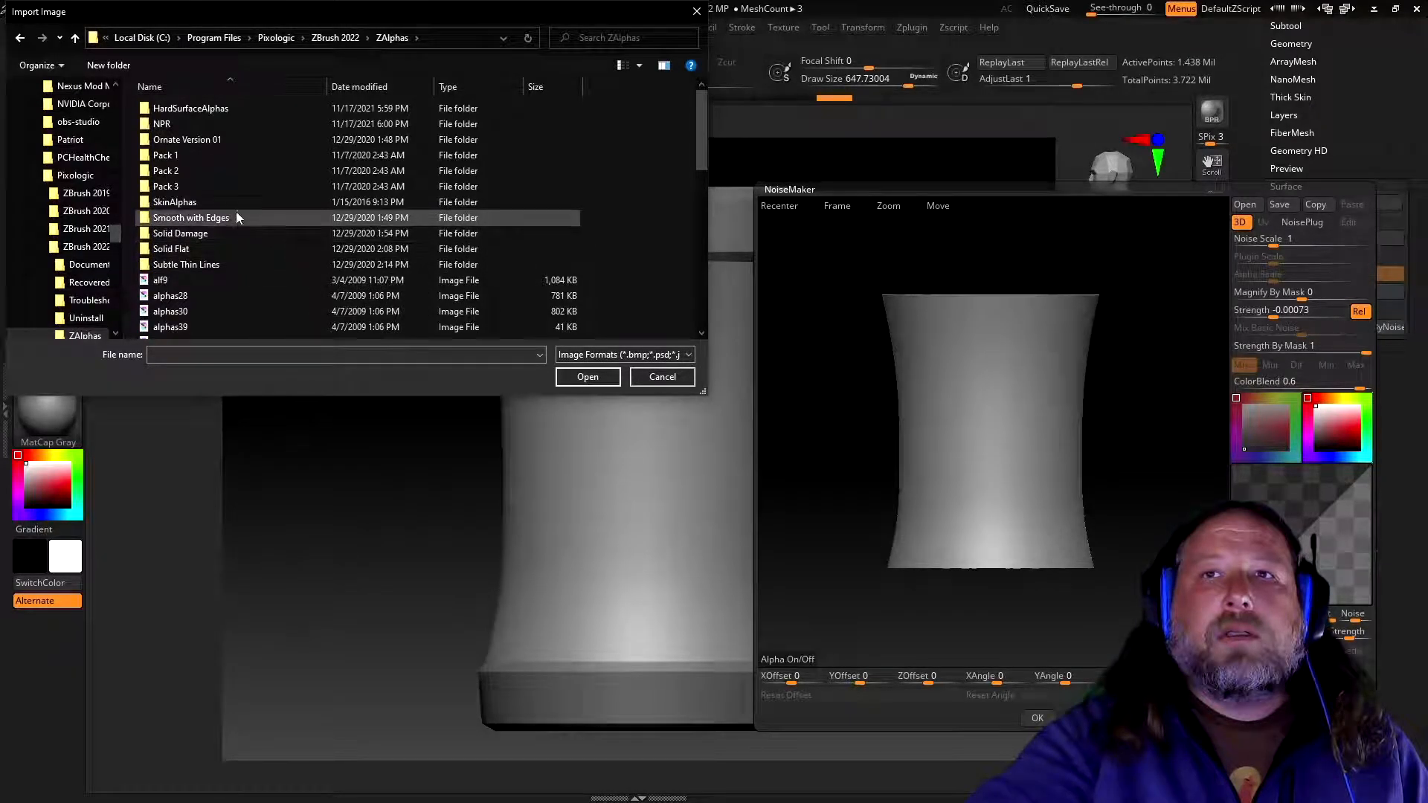
# - Examine the Pack 1 crack thumbnails and the ZAlphas file list for a suitable surface pattern
pyautogui.doubleClick(219, 158)
pyautogui.doubleClick(198, 125)
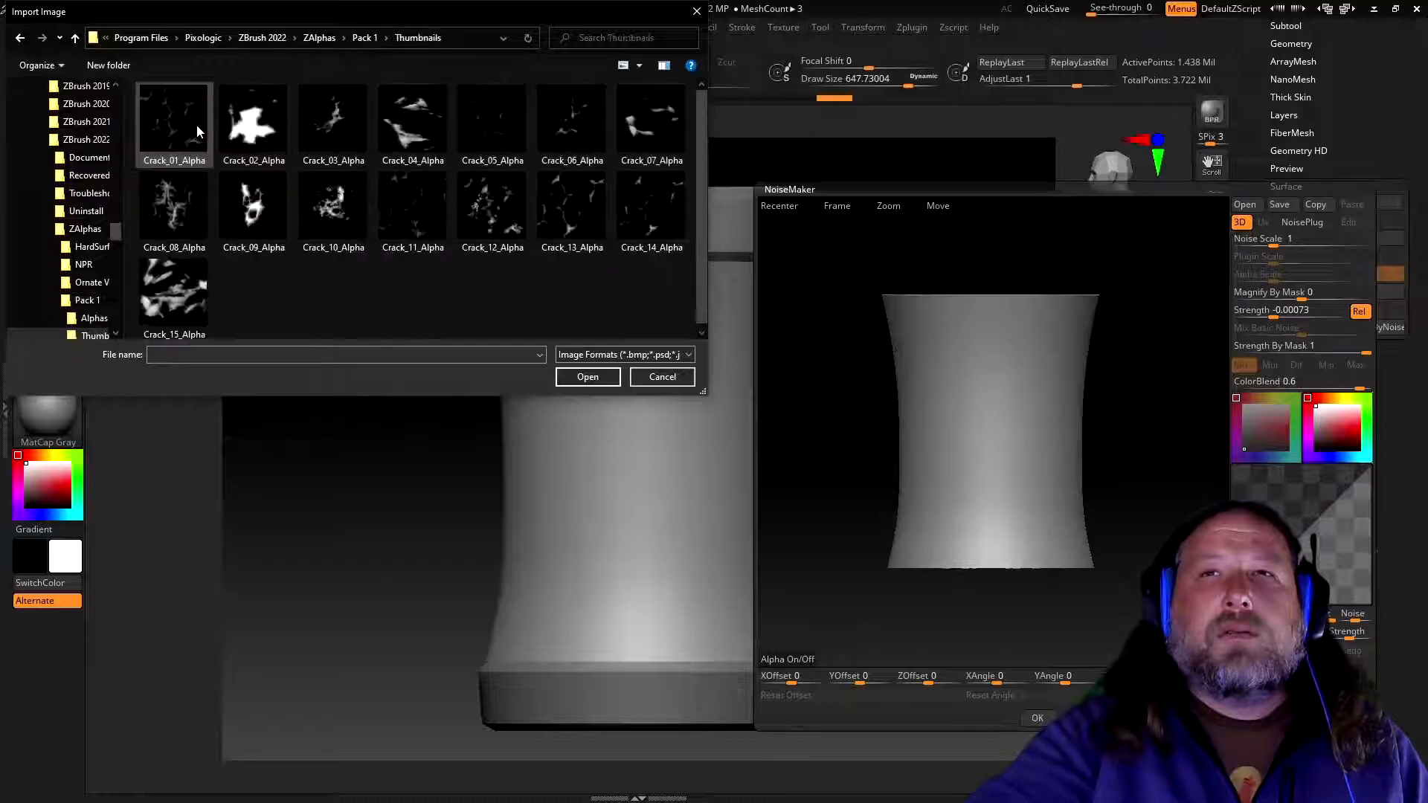
pyautogui.click(74, 40)
pyautogui.click(74, 40)
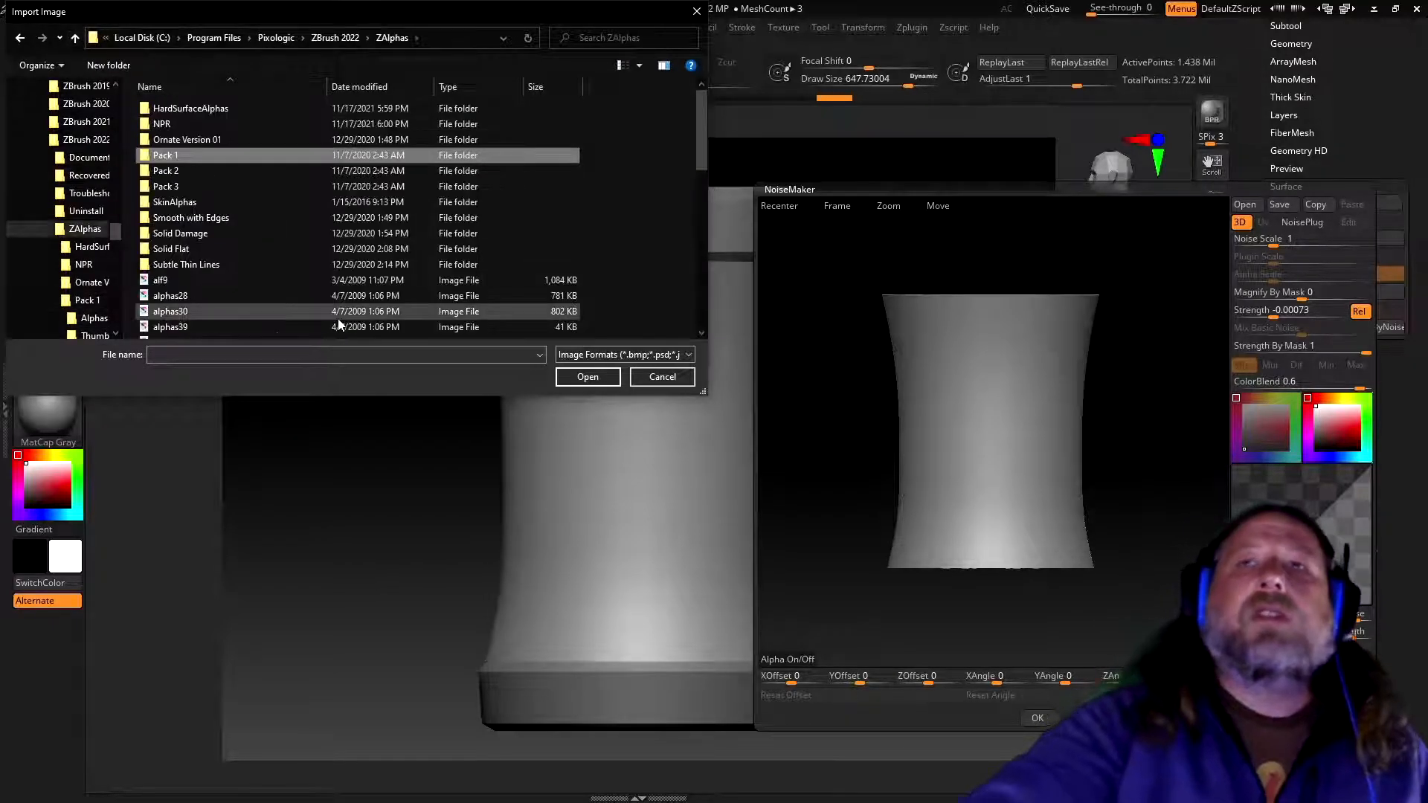
pyautogui.scroll(-2, 298, 134)
pyautogui.scroll(-10, 298, 134)
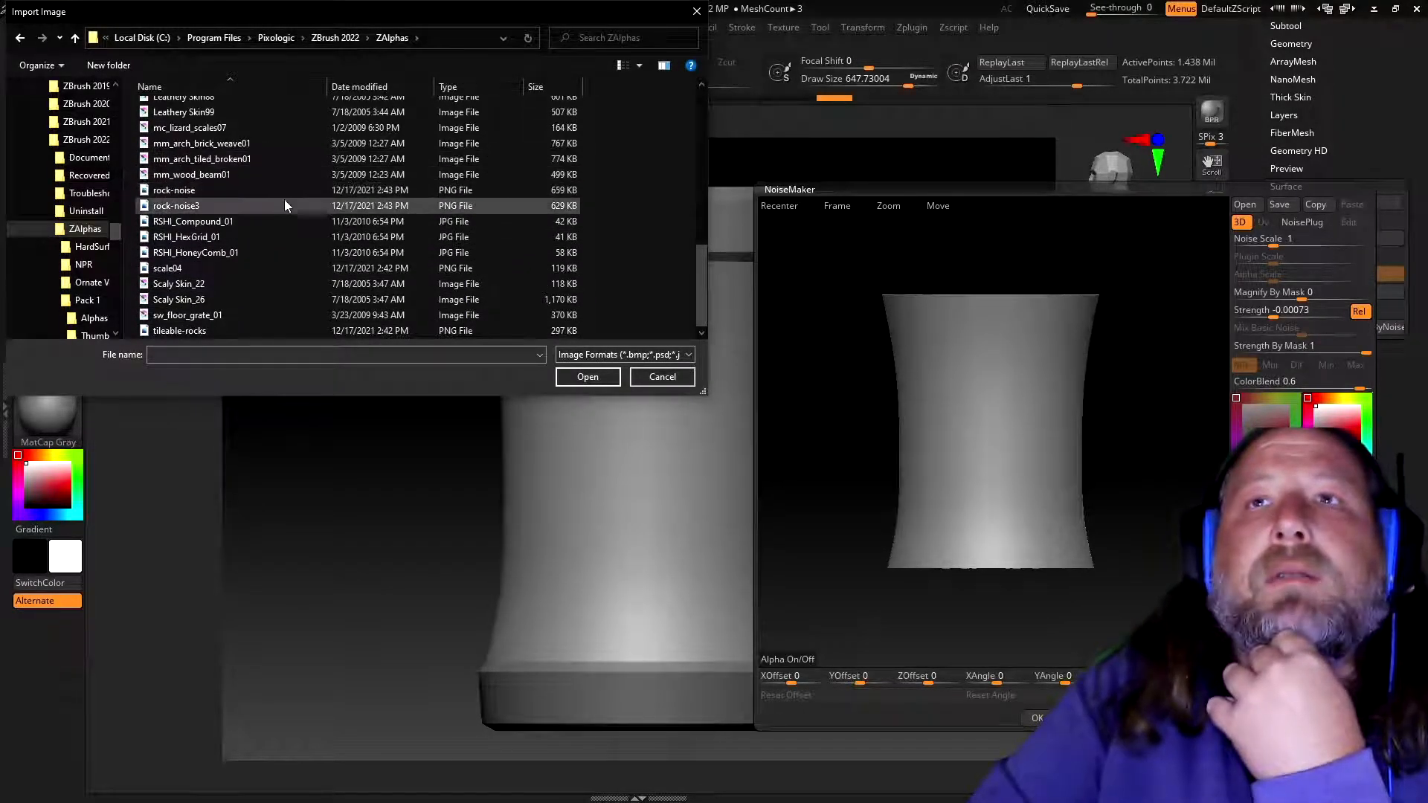
pyautogui.scroll(3, 288, 226)
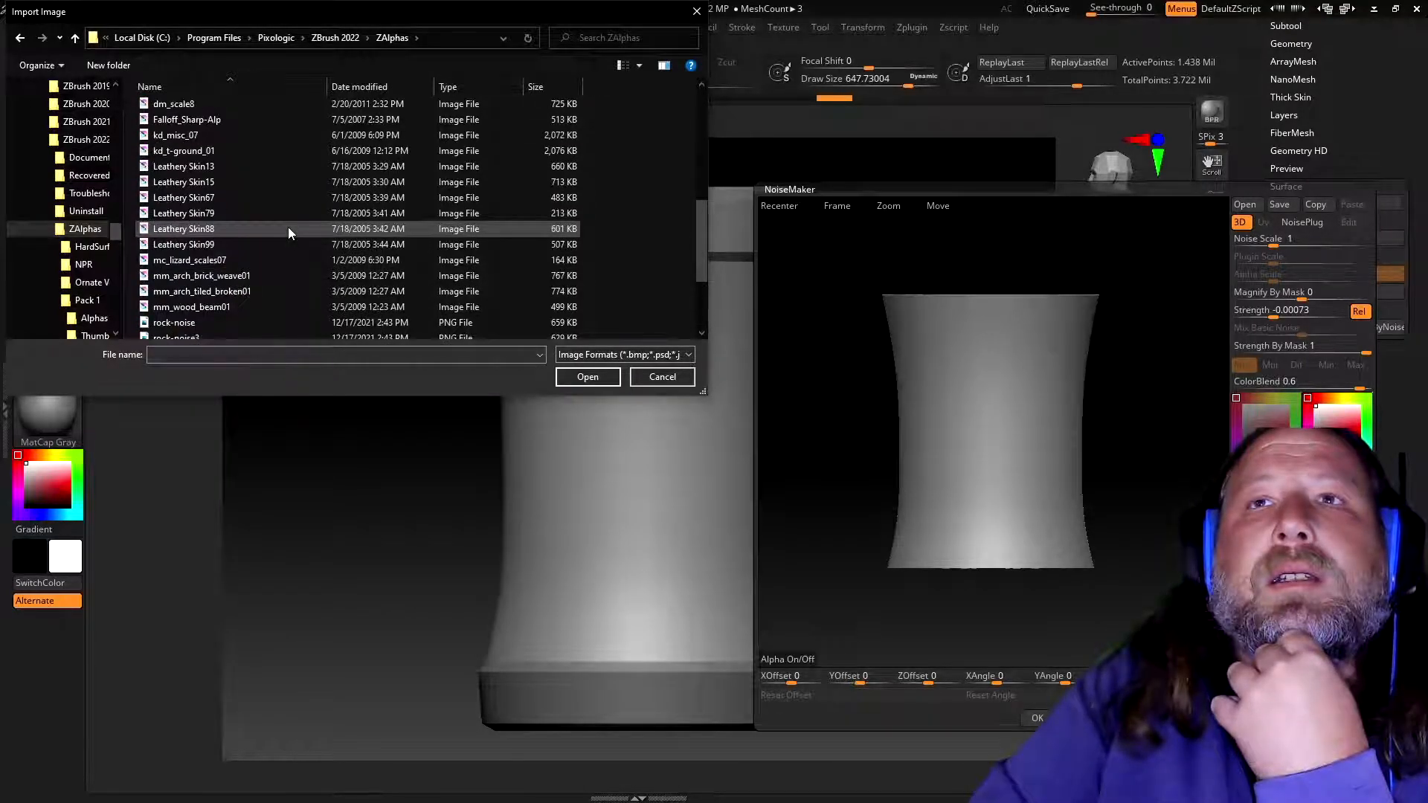
pyautogui.scroll(1, 288, 226)
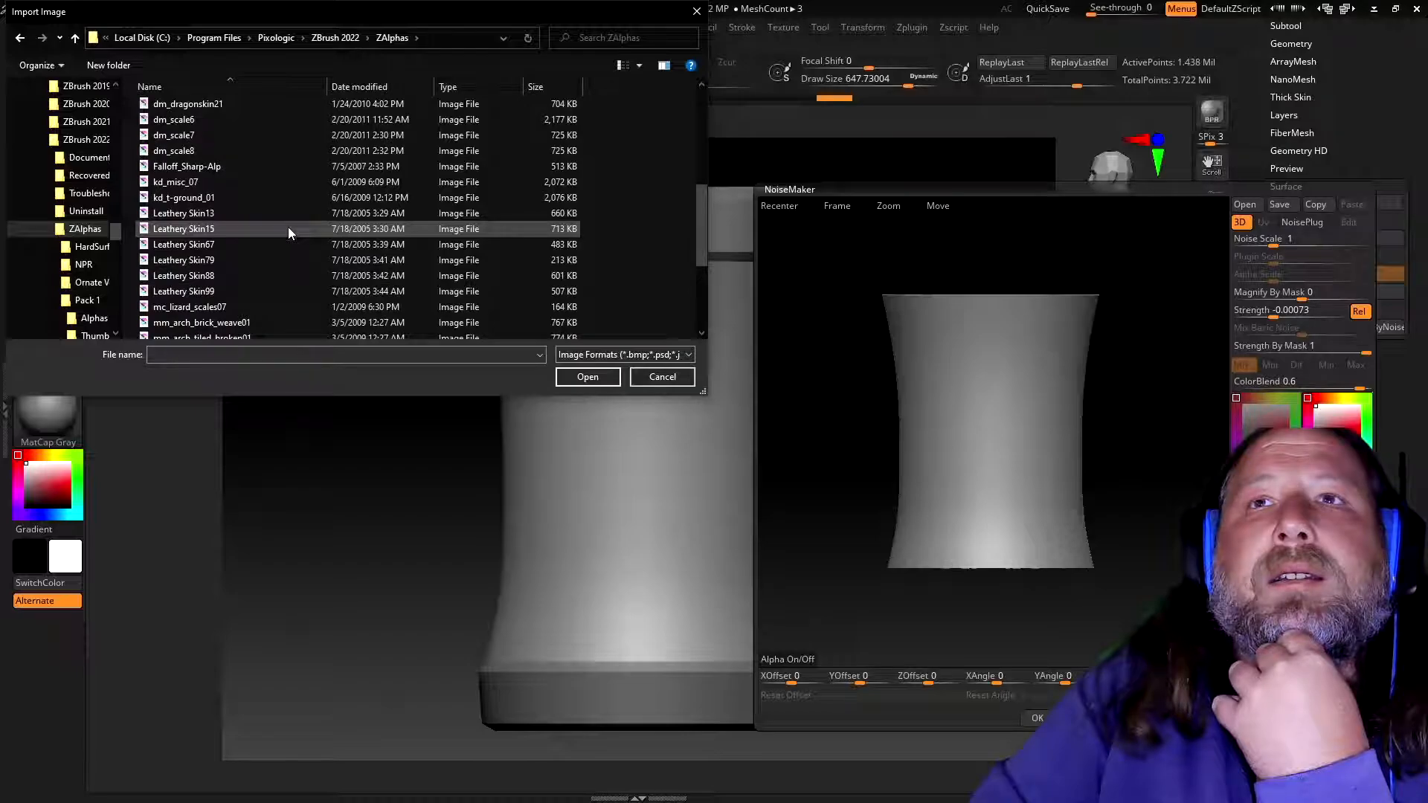
pyautogui.scroll(1, 288, 226)
pyautogui.scroll(3, 289, 228)
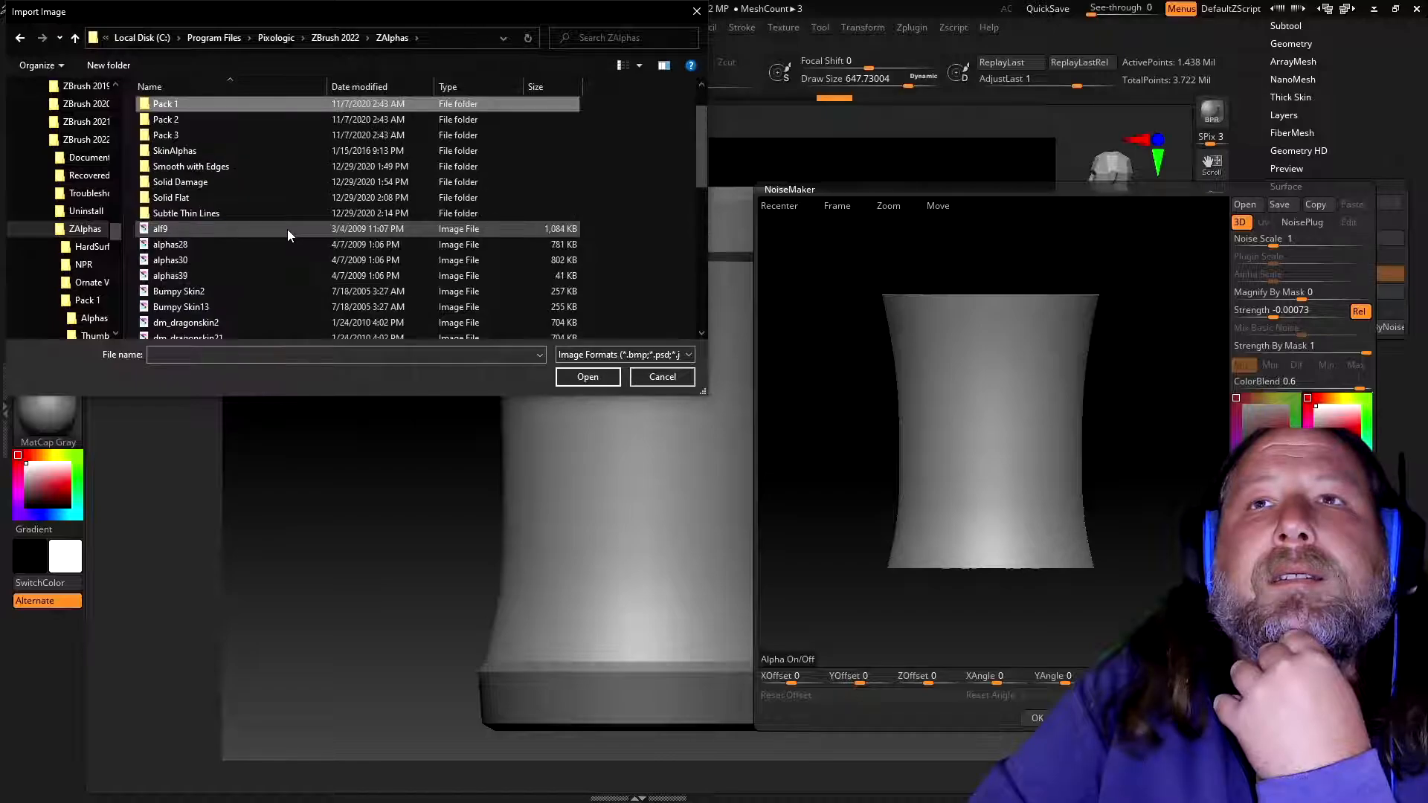
pyautogui.scroll(2, 287, 229)
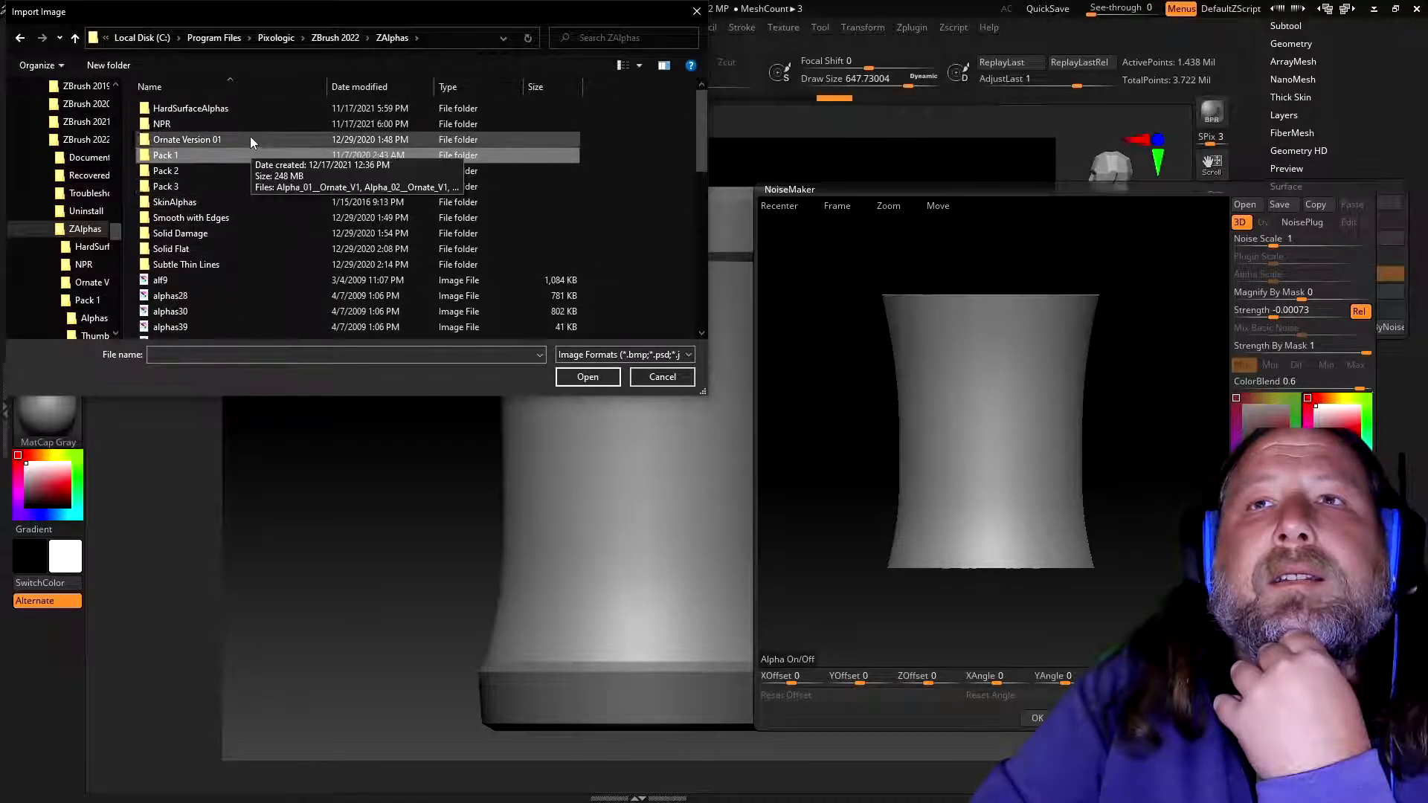
# - Try to load Alpha_01__SmoothWithEdges_V2 from the Smooth with Edges folder as the noise alpha
pyautogui.doubleClick(237, 220)
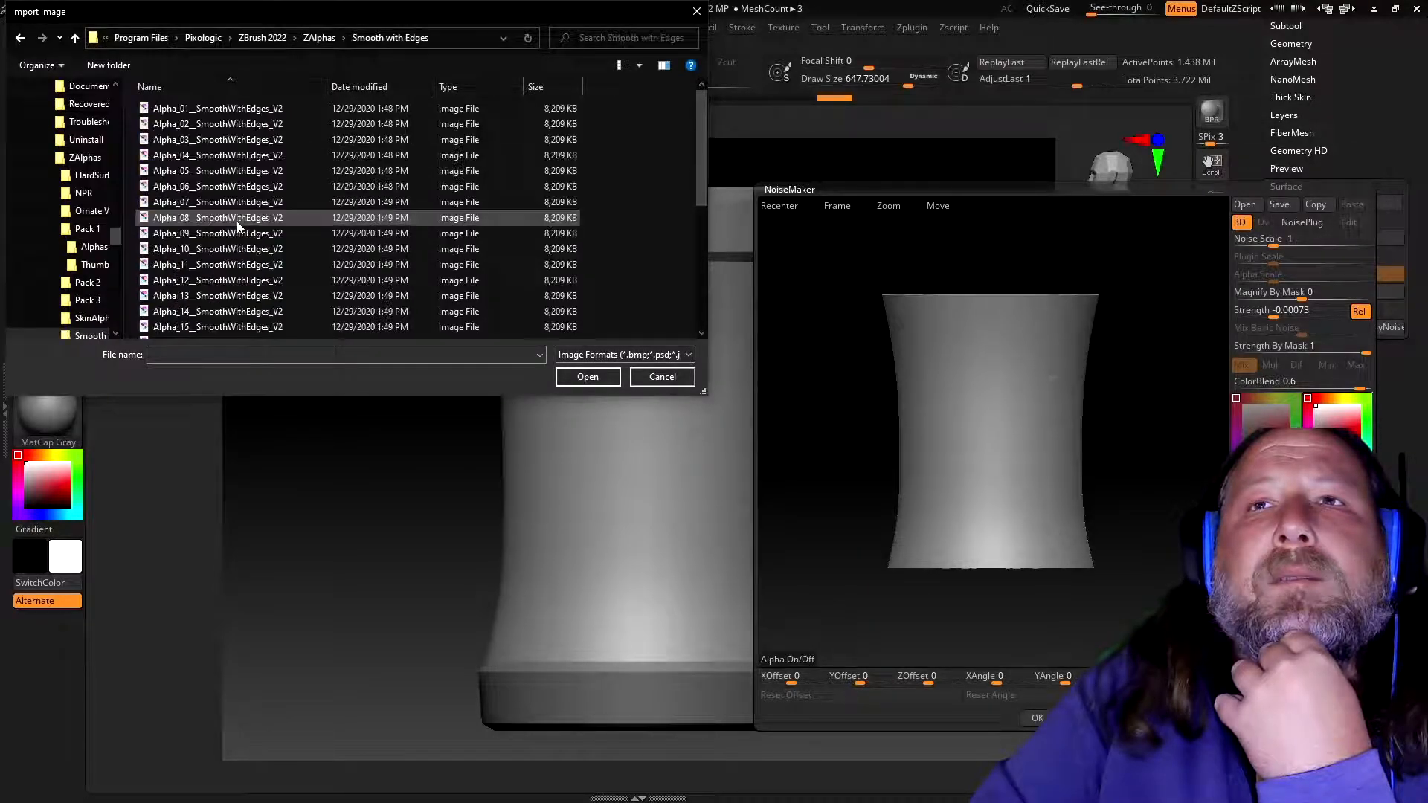
pyautogui.click(242, 111)
pyautogui.click(587, 378)
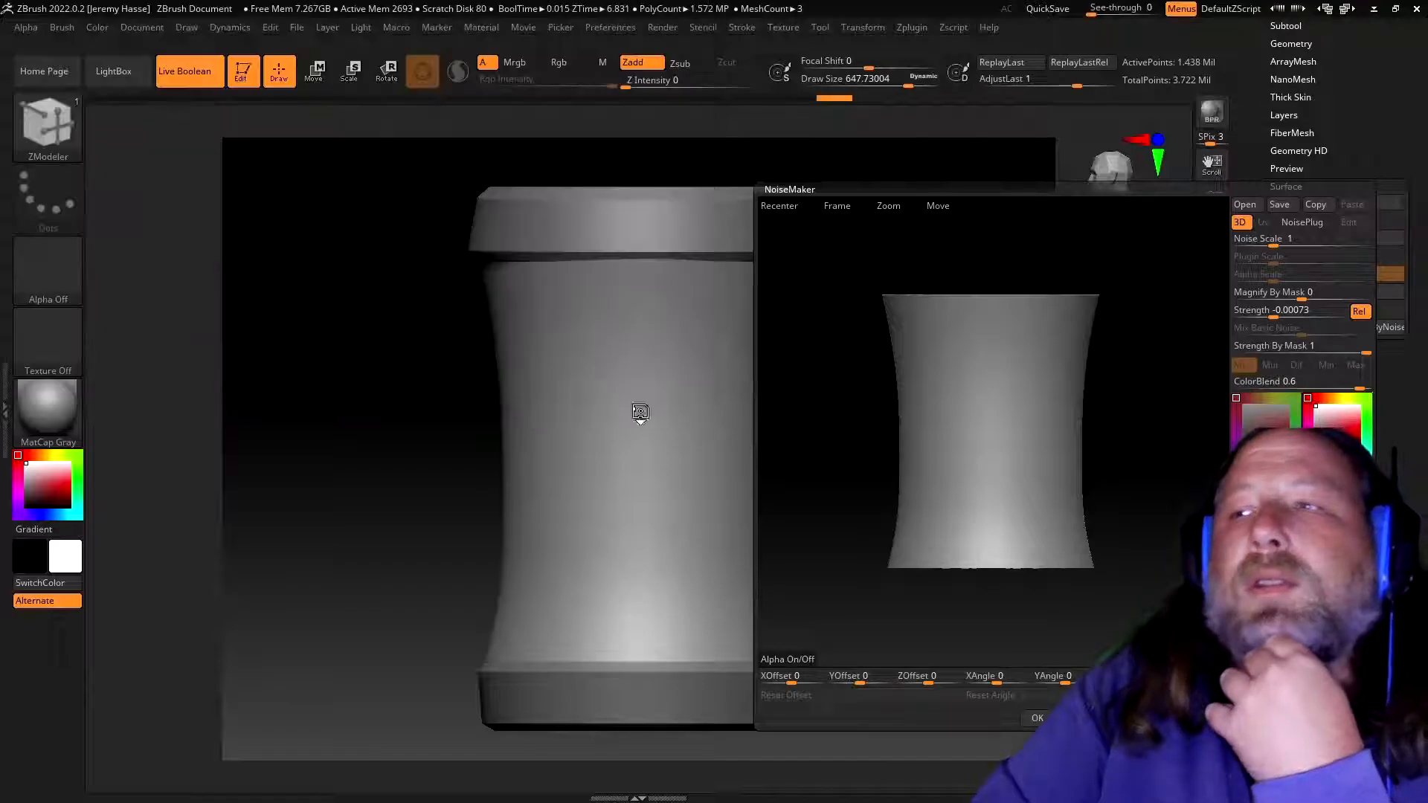
pyautogui.click(797, 660)
# - Import the Pattern10 JPG from the Downloads folder as the NoiseMaker alpha
pyautogui.click(796, 661)
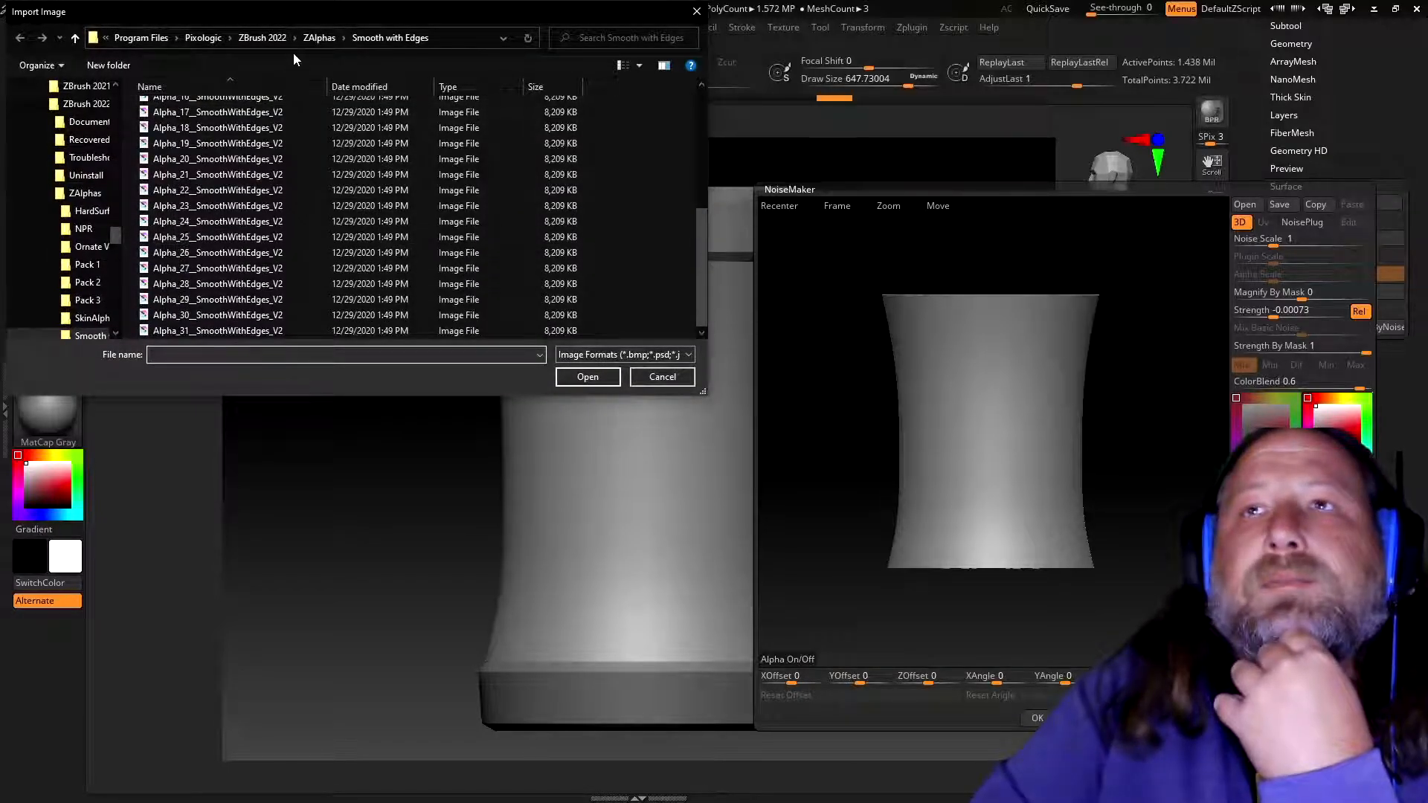
pyautogui.click(319, 37)
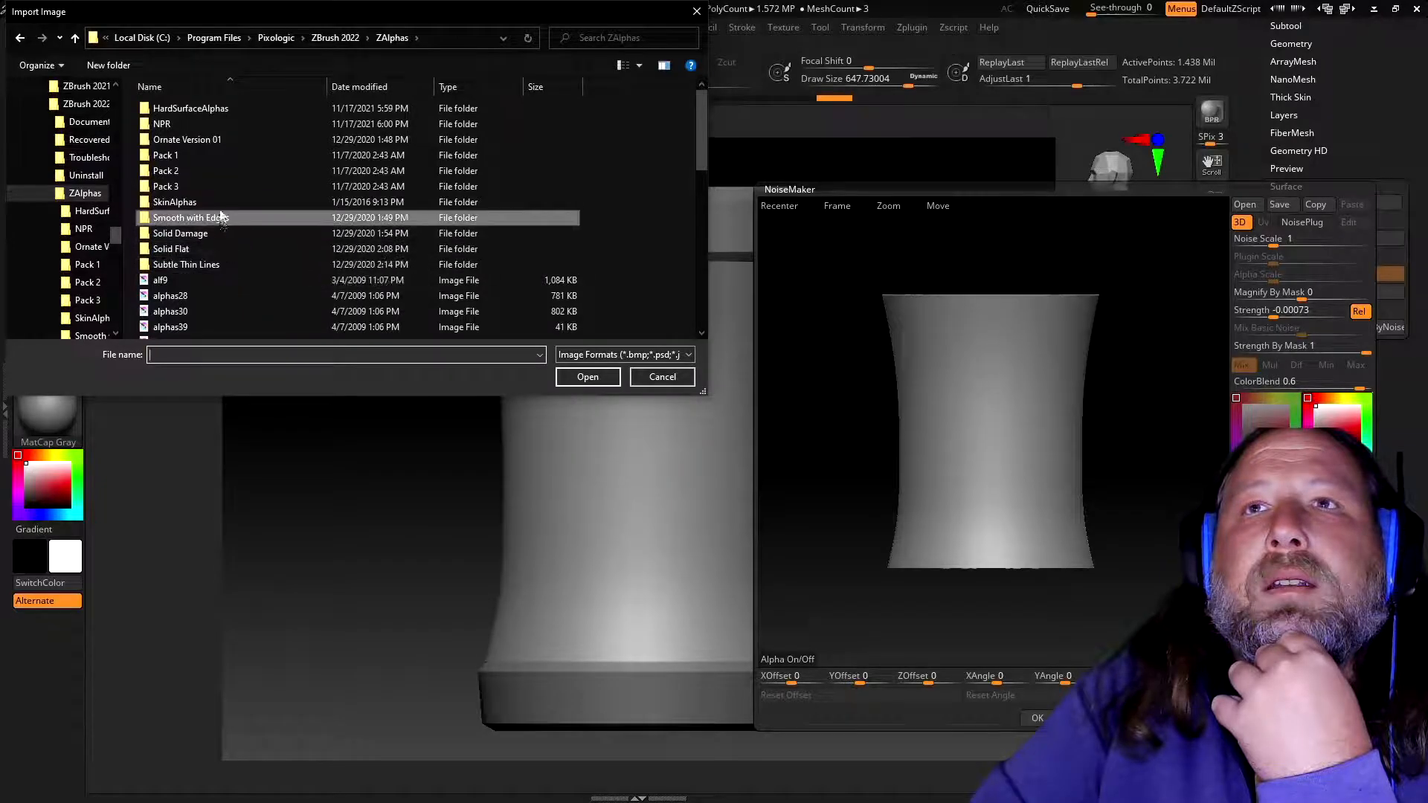
pyautogui.doubleClick(230, 108)
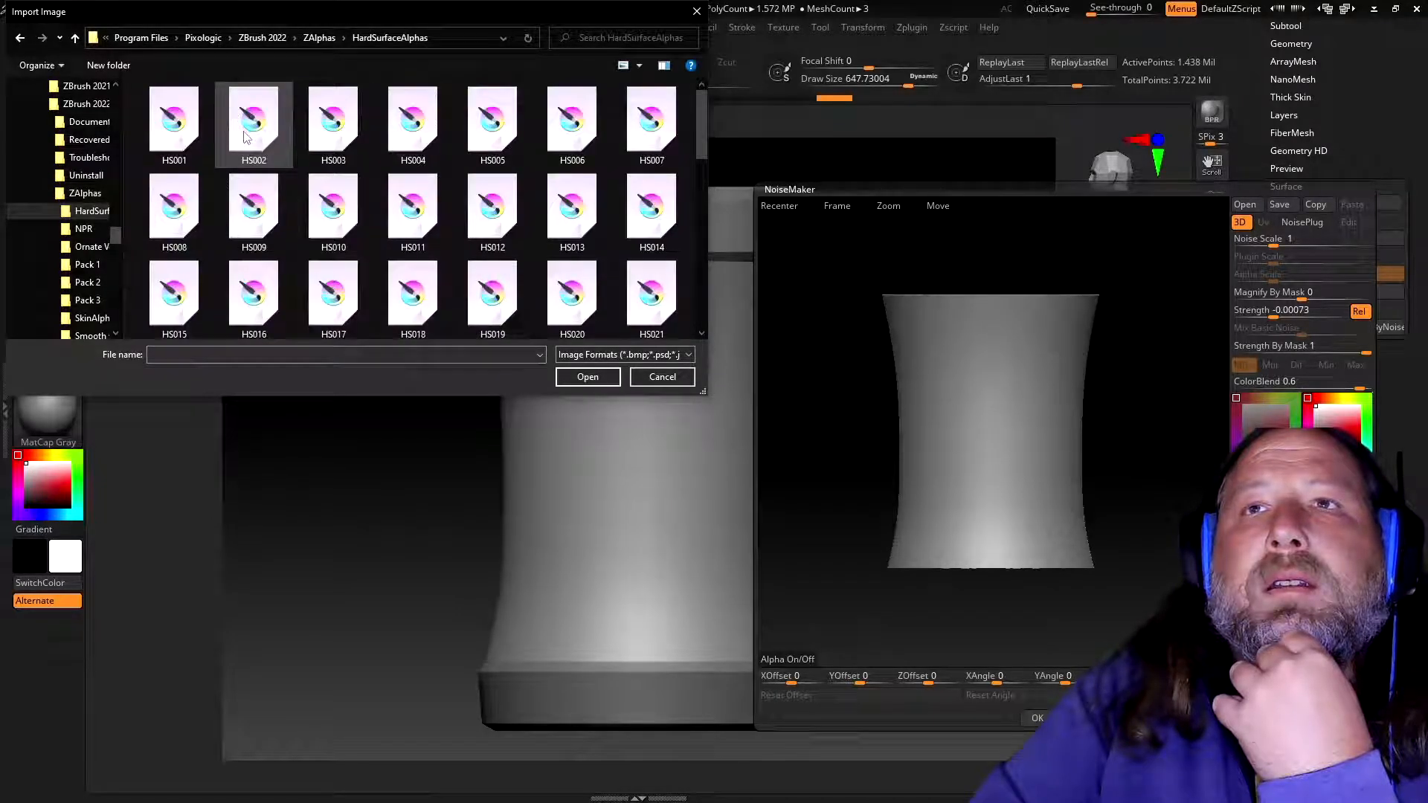
pyautogui.click(74, 38)
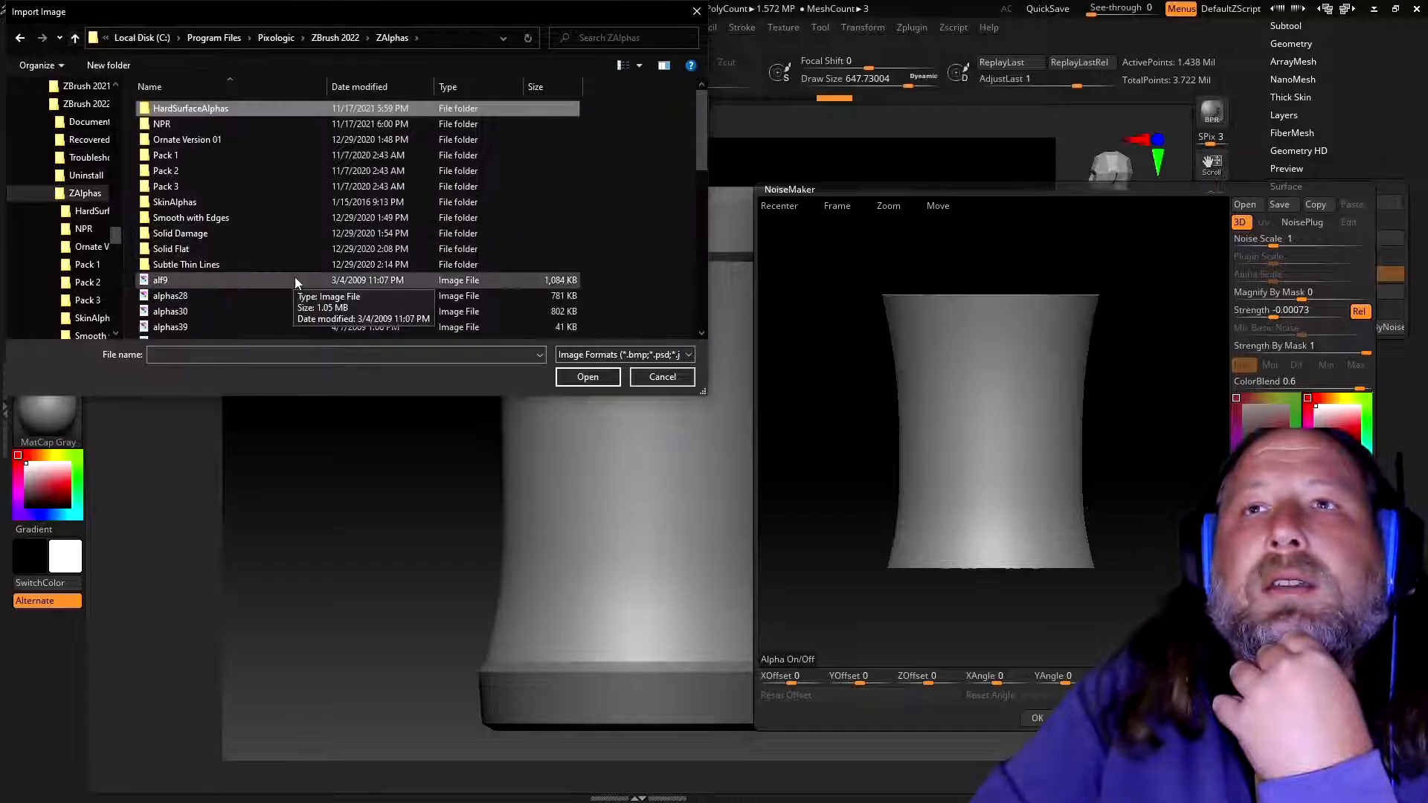
pyautogui.scroll(-3, 296, 277)
pyautogui.scroll(-10, 296, 277)
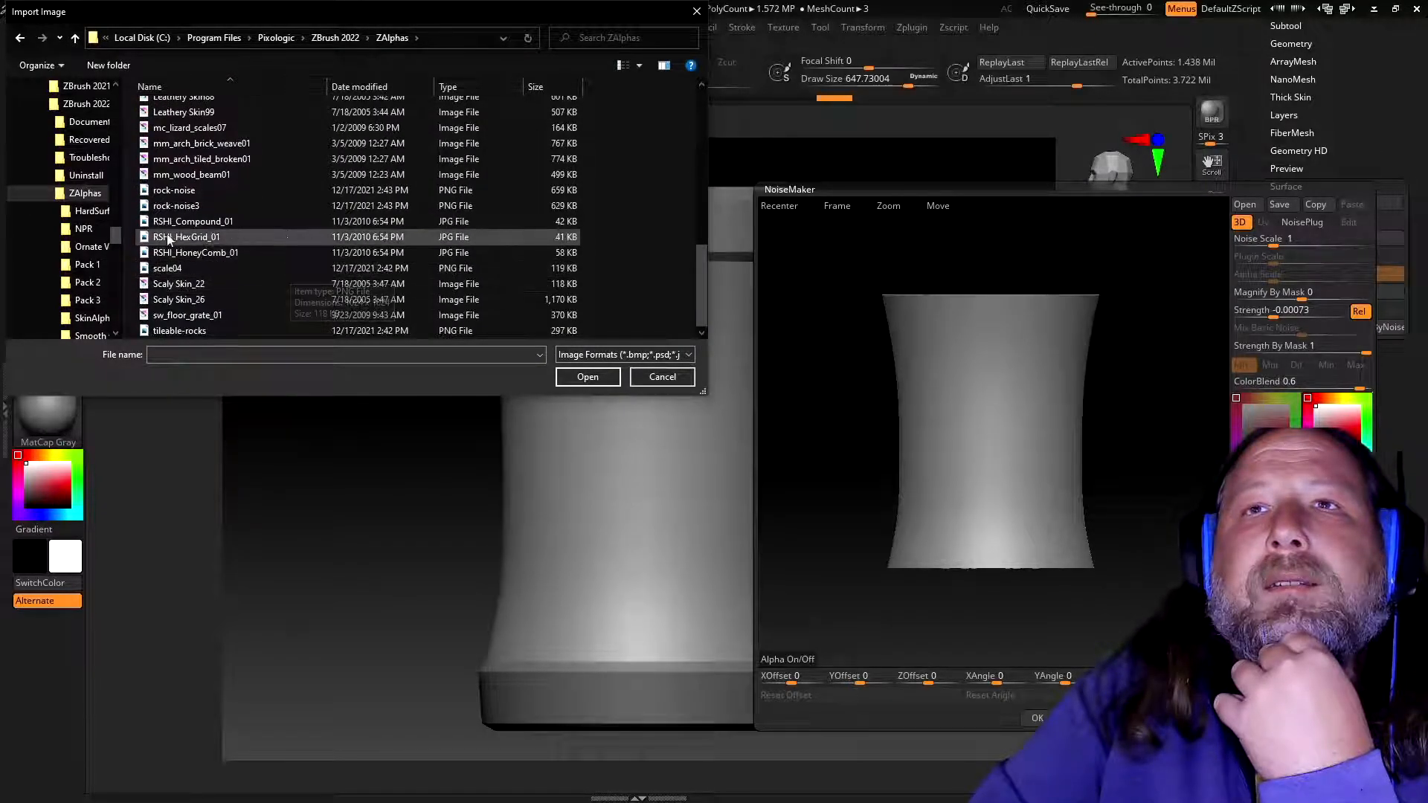
pyautogui.moveTo(117, 236); pyautogui.dragTo(121, 83)
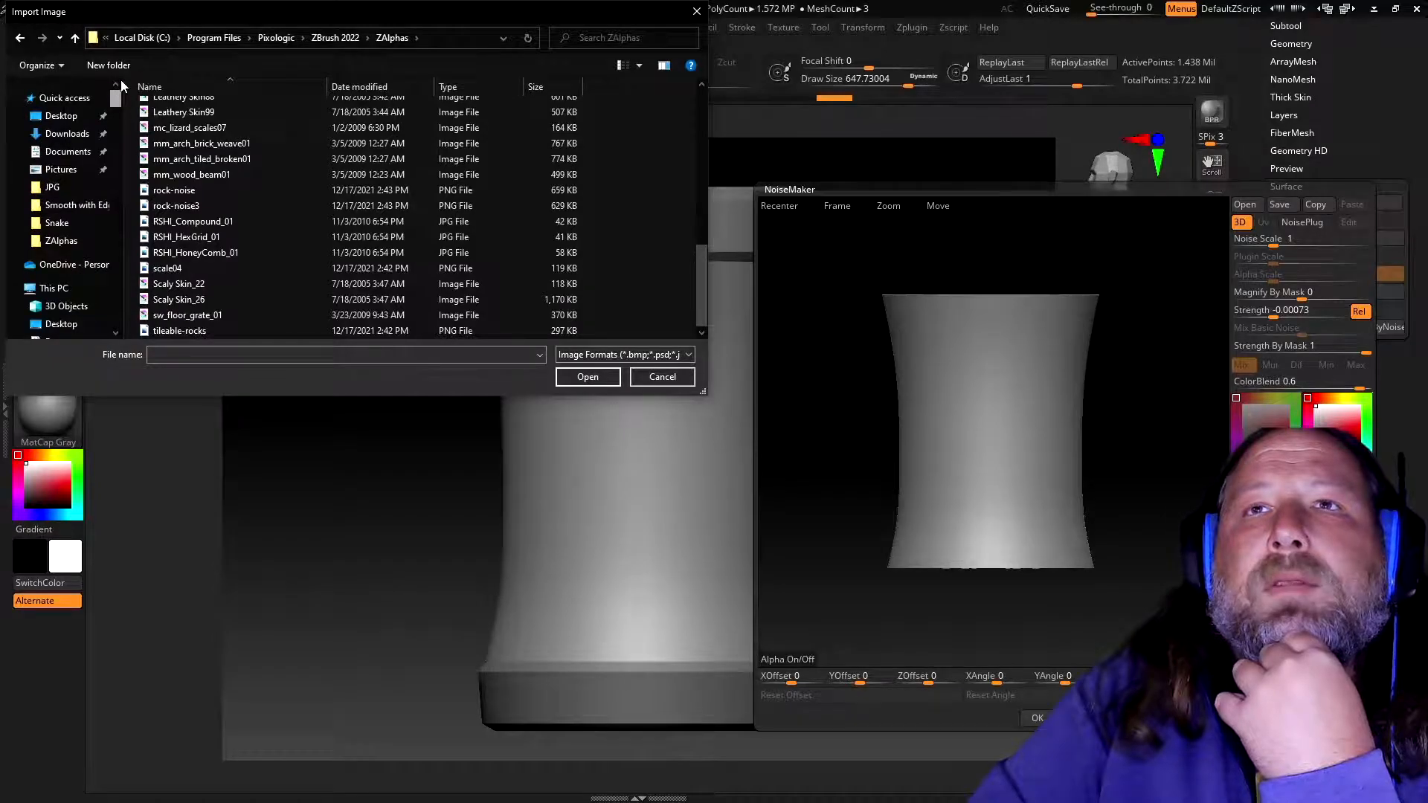
pyautogui.click(66, 134)
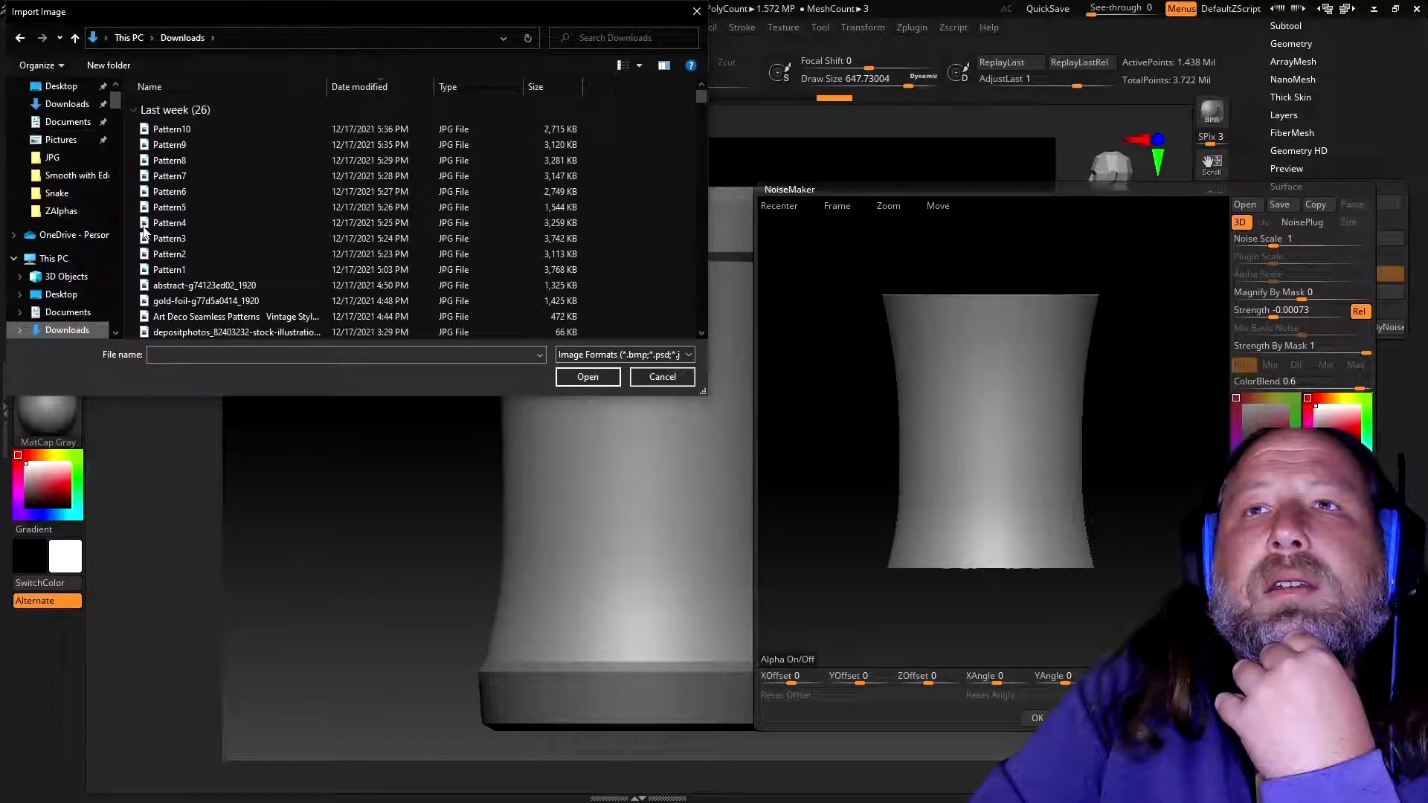
pyautogui.click(172, 255)
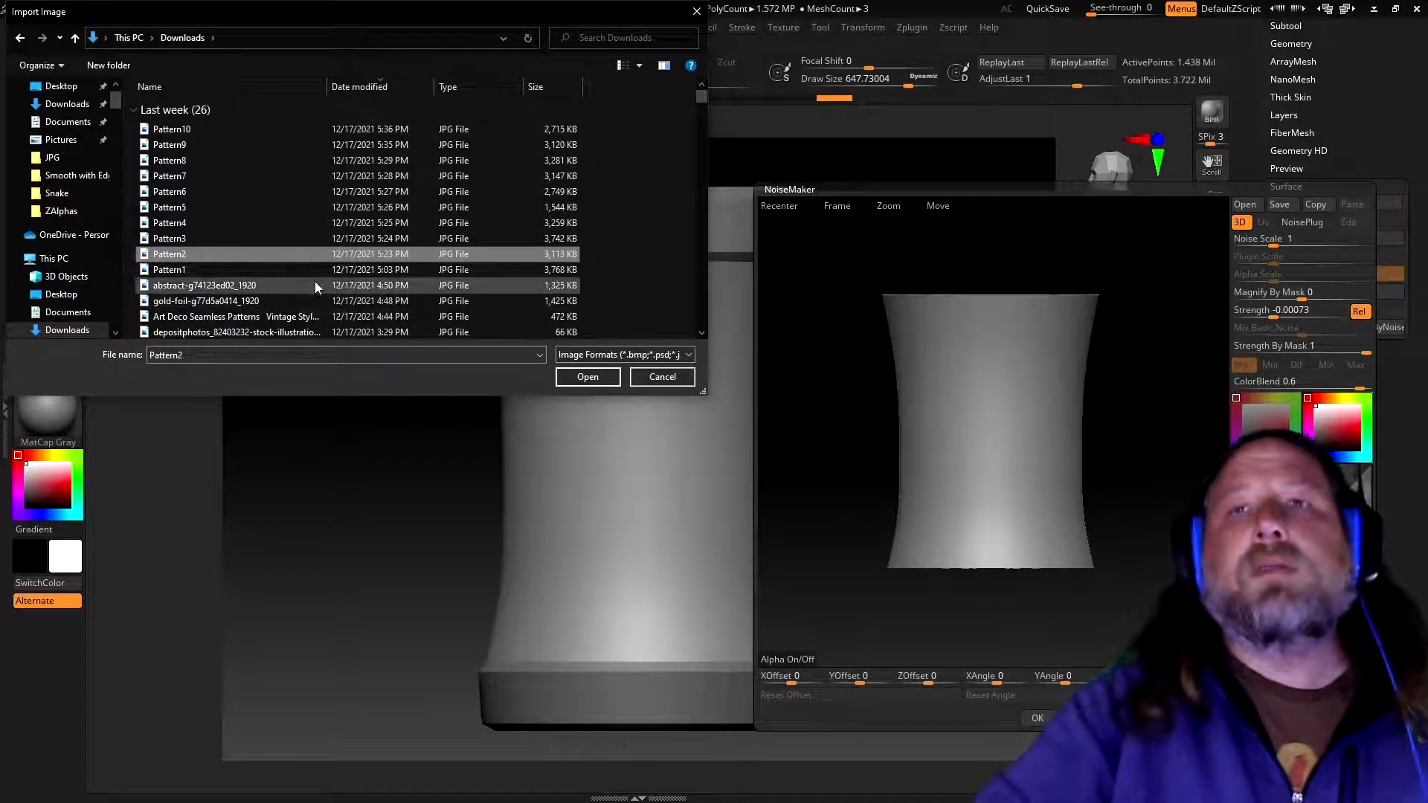
pyautogui.click(169, 131)
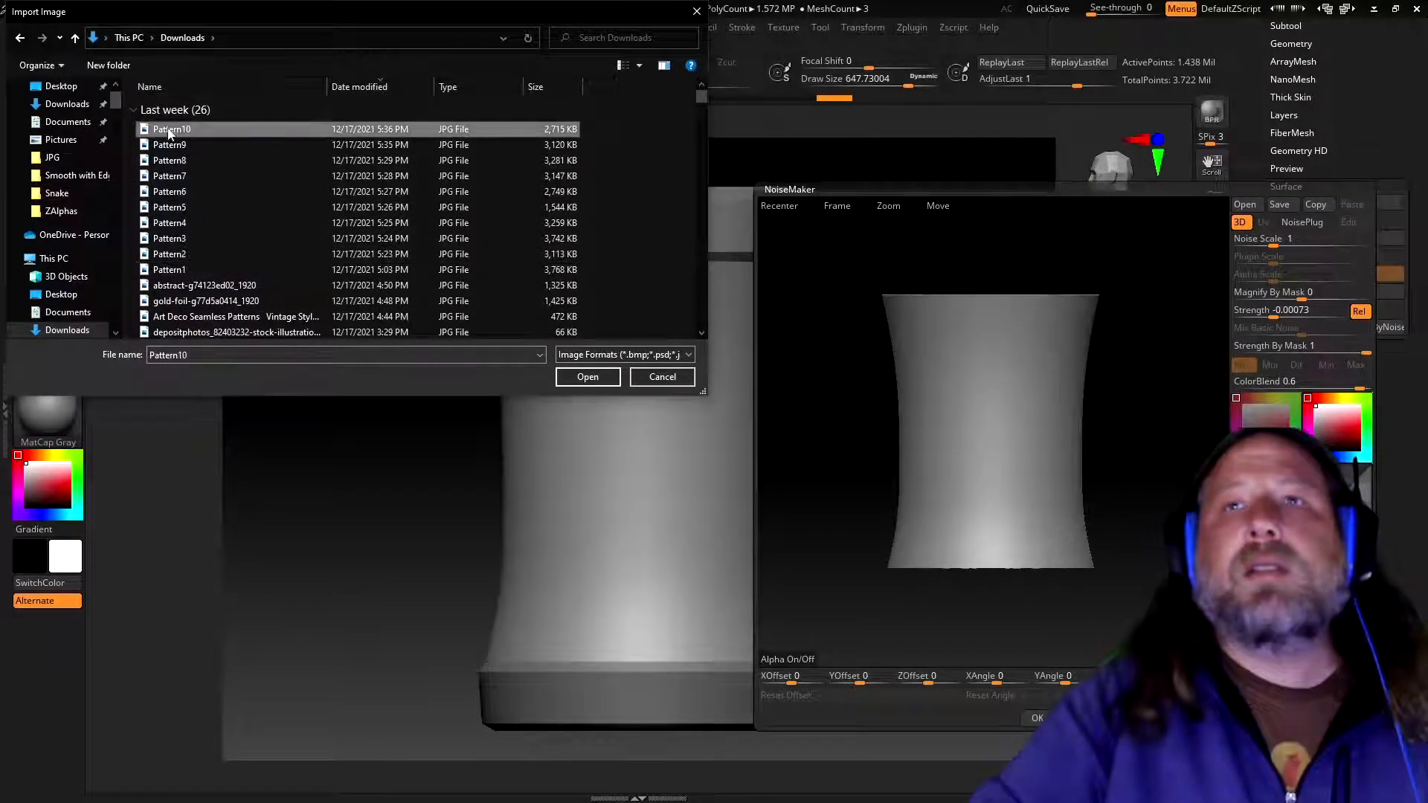
pyautogui.click(587, 377)
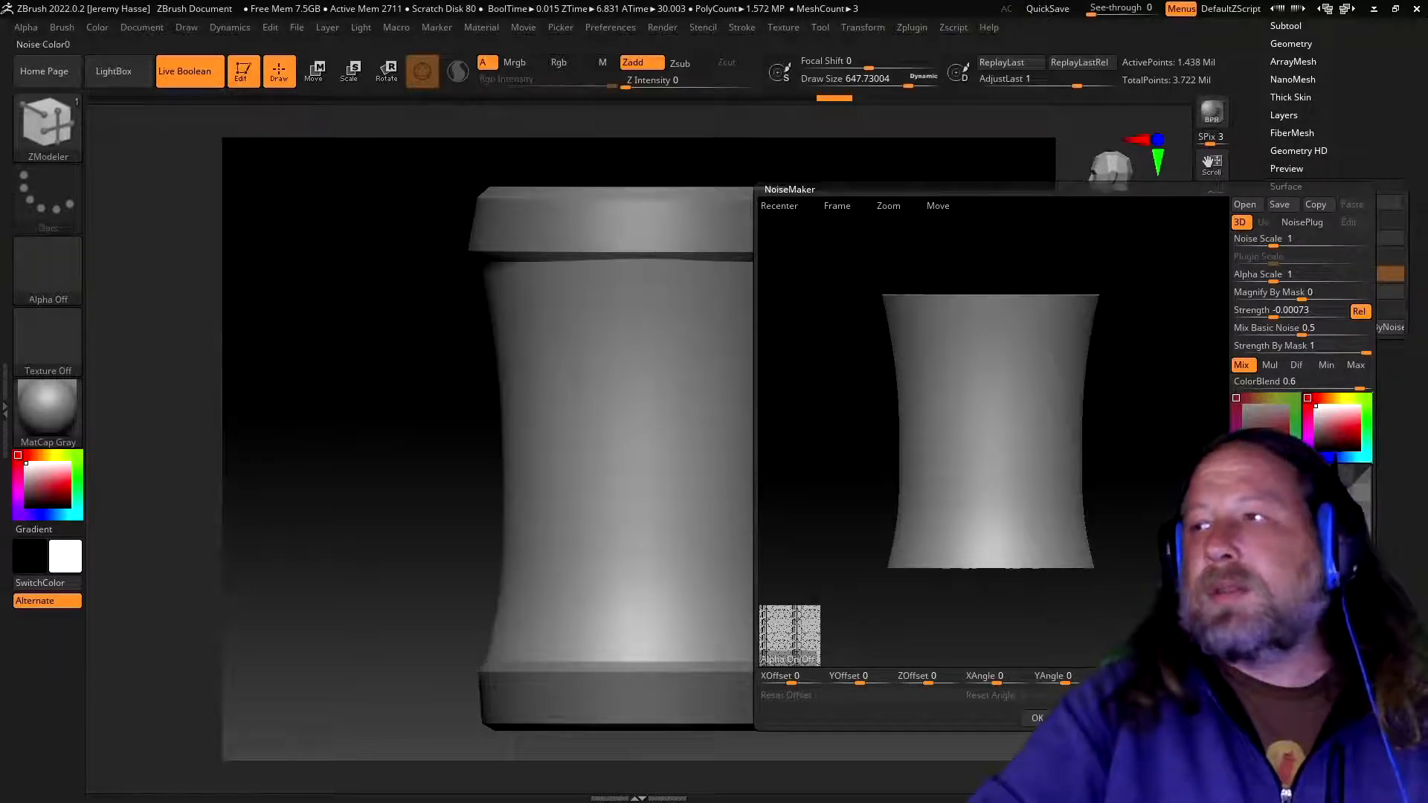
# - Set the surface noise's Mix Basic Noise to 0 and its Strength to -0.05785
pyautogui.click(1289, 276)
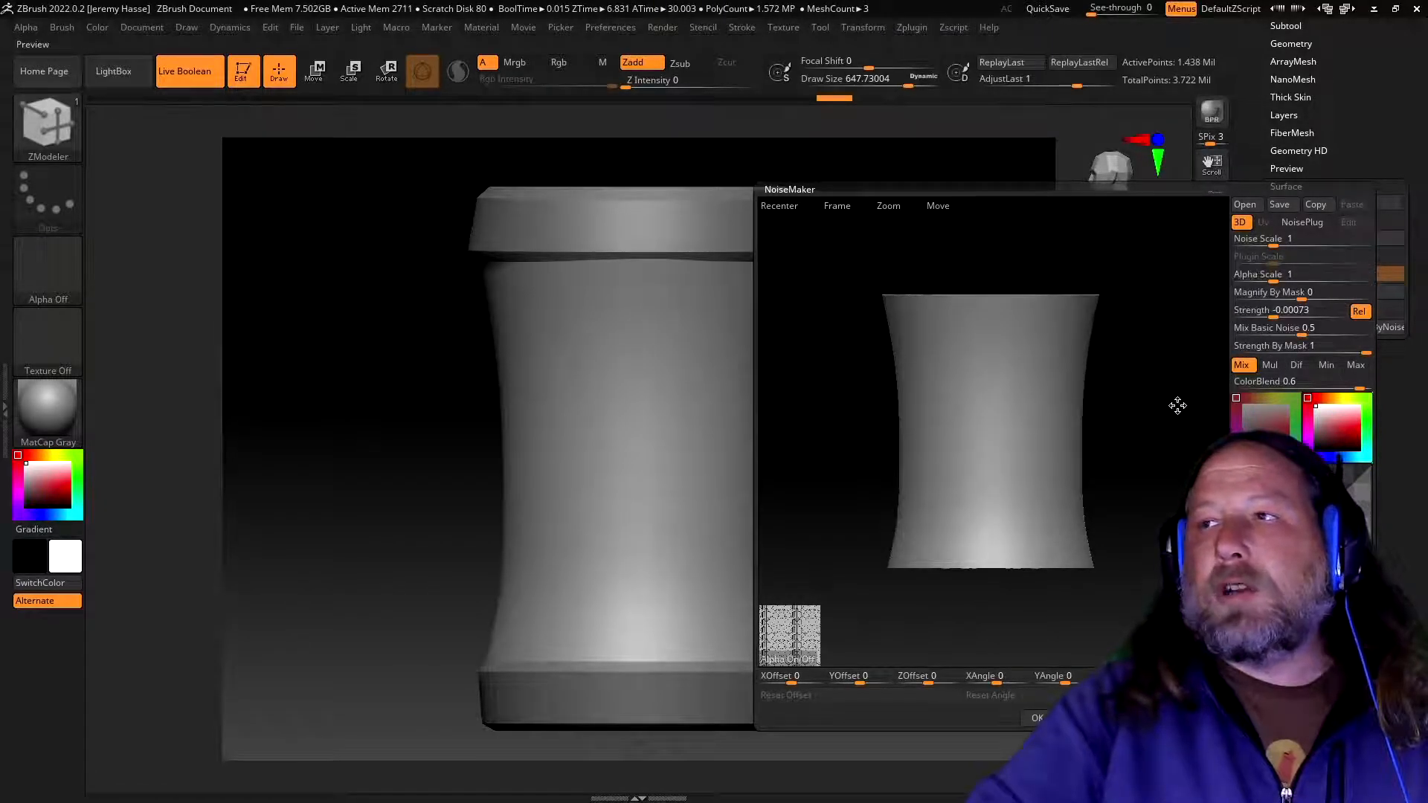
pyautogui.moveTo(1134, 386)
pyautogui.keyDown('alt'); pyautogui.mouseDown()
pyautogui.moveTo(1144, 424)
pyautogui.moveTo(1192, 364)
pyautogui.moveTo(1124, 354)
pyautogui.moveTo(1137, 350)
pyautogui.mouseUp(); pyautogui.keyUp('alt')
pyautogui.keyDown('ctrl'); pyautogui.moveTo(1087, 377); pyautogui.dragTo(1116, 421, button='right'); pyautogui.keyUp('ctrl')
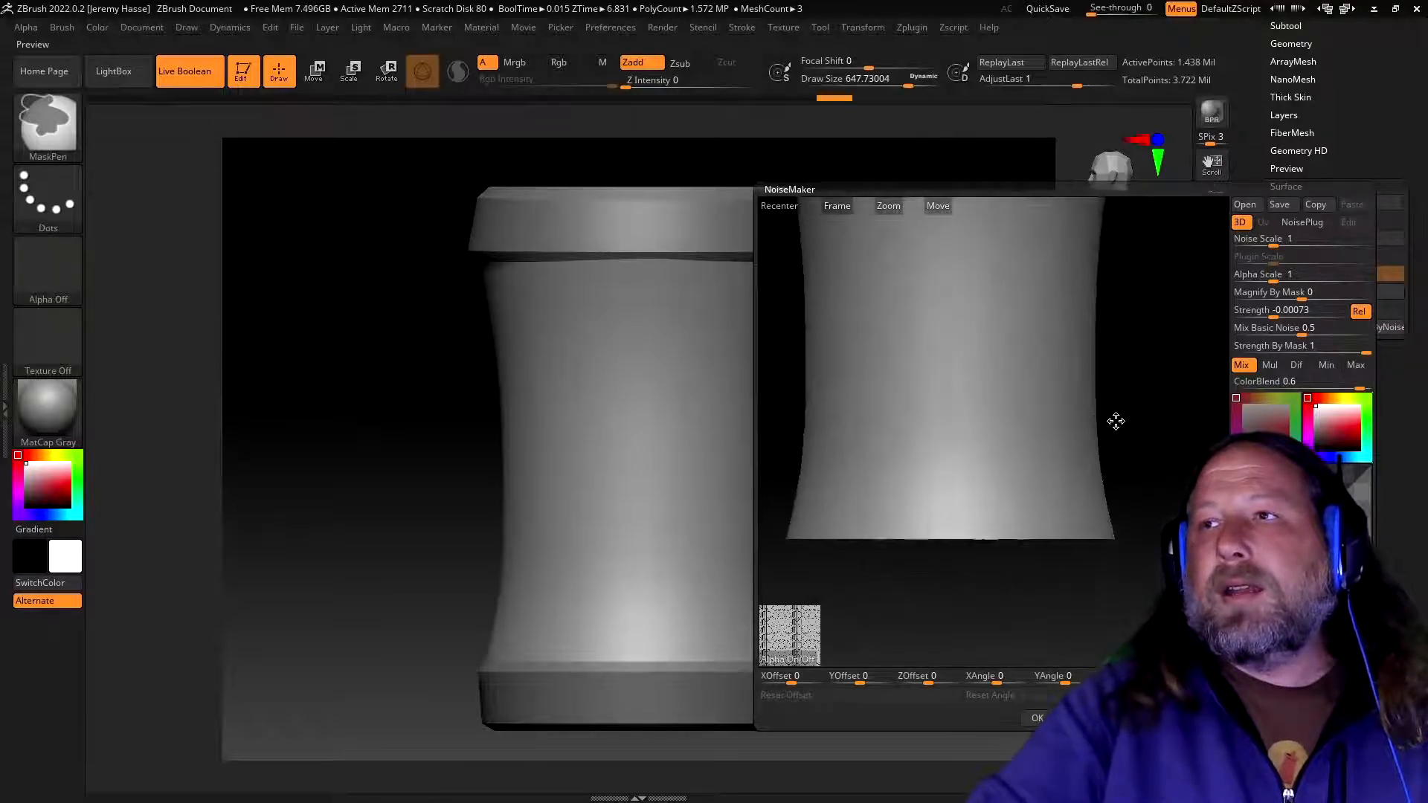
pyautogui.moveTo(1164, 370)
pyautogui.keyDown('alt'); pyautogui.mouseDown()
pyautogui.moveTo(1183, 430)
pyautogui.moveTo(1182, 414)
pyautogui.mouseUp(); pyautogui.keyUp('alt')
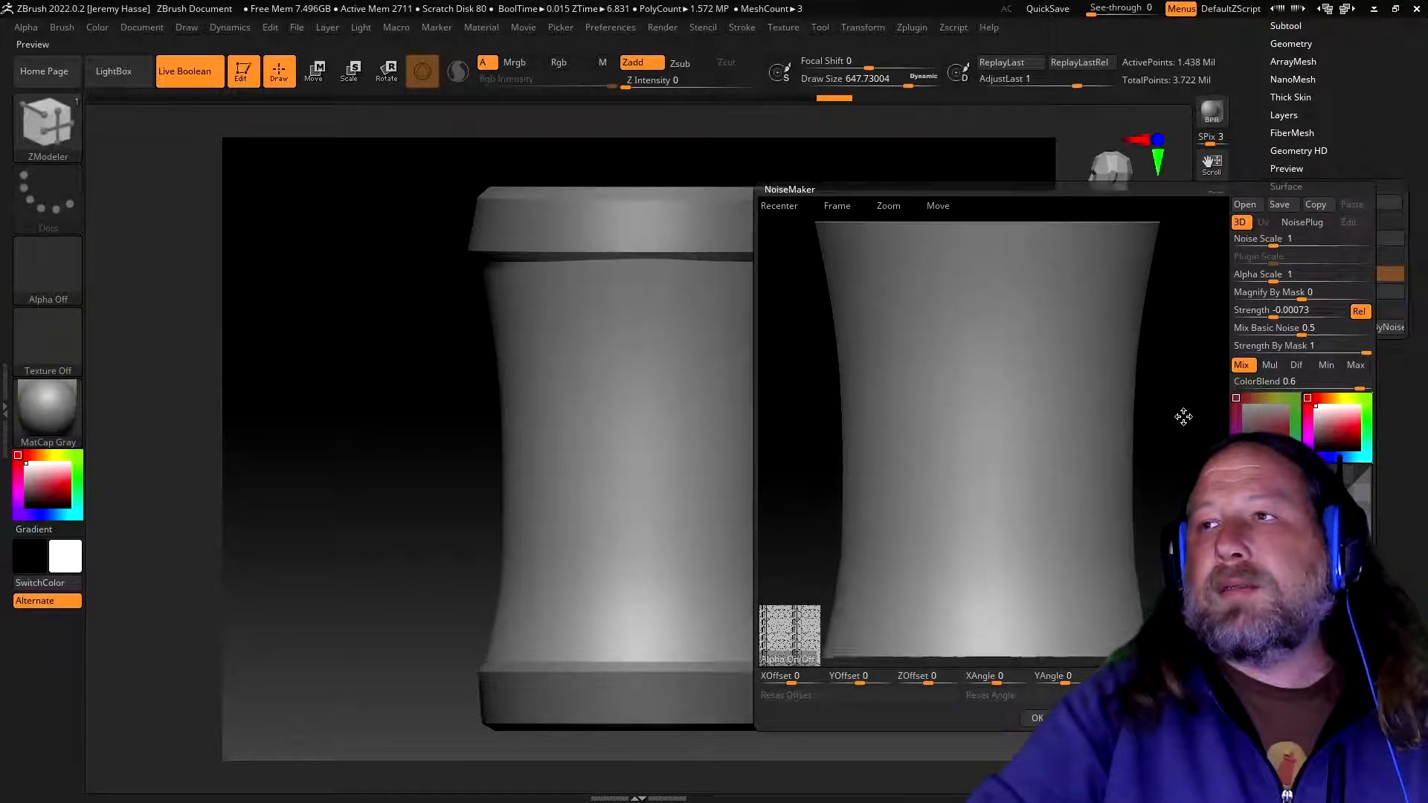
pyautogui.keyDown('ctrl'); pyautogui.moveTo(1172, 482); pyautogui.dragTo(1167, 472, button='right'); pyautogui.keyUp('ctrl')
pyautogui.keyDown('alt'); pyautogui.moveTo(1175, 477); pyautogui.dragTo(1173, 467); pyautogui.keyUp('alt')
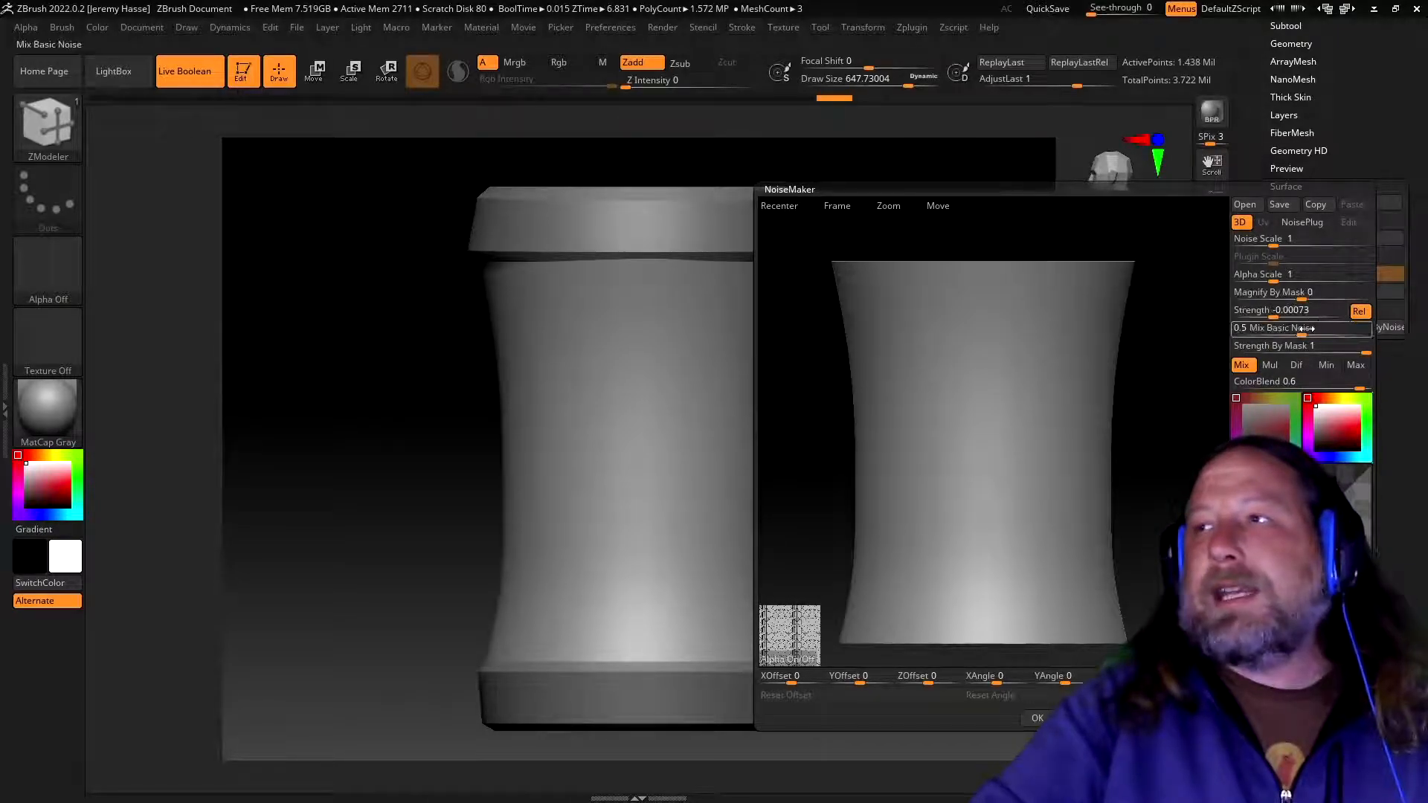
pyautogui.moveTo(1240, 329); pyautogui.dragTo(1223, 332)
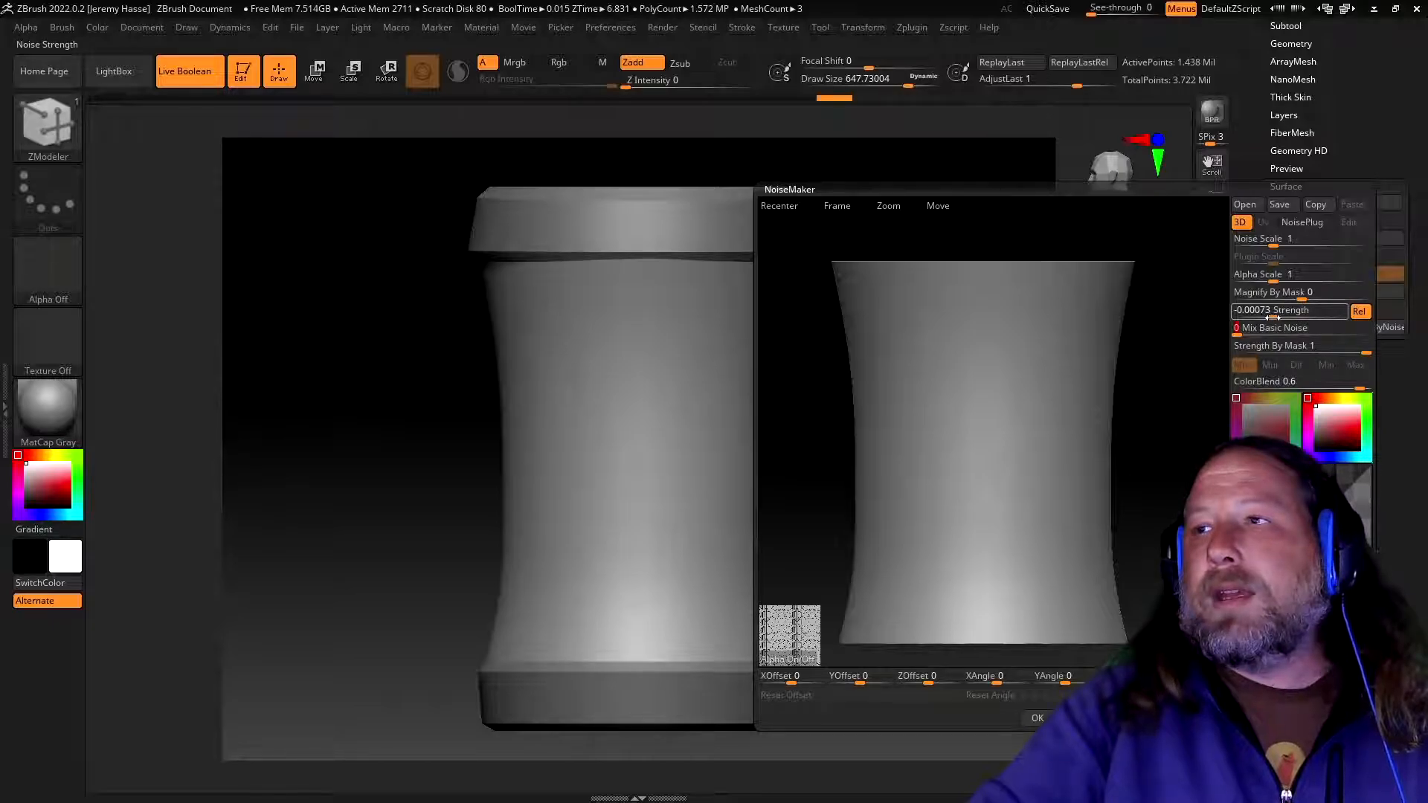
pyautogui.moveTo(1272, 317); pyautogui.dragTo(1266, 315)
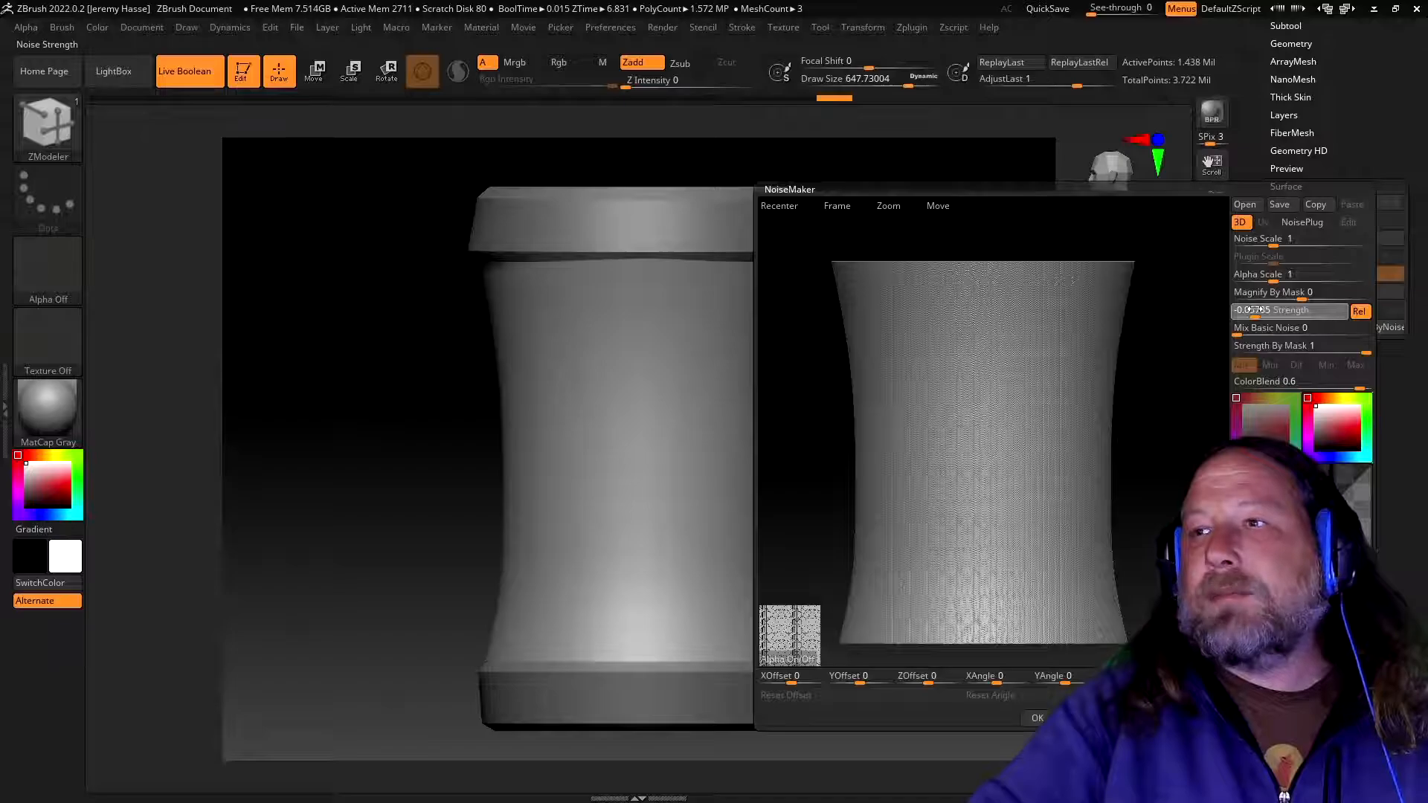
# - Try alpha scales of 70.3806 and 110.2995, settle on 54.0927, and inspect the pattern around the handle body
pyautogui.moveTo(1273, 281); pyautogui.dragTo(1324, 276)
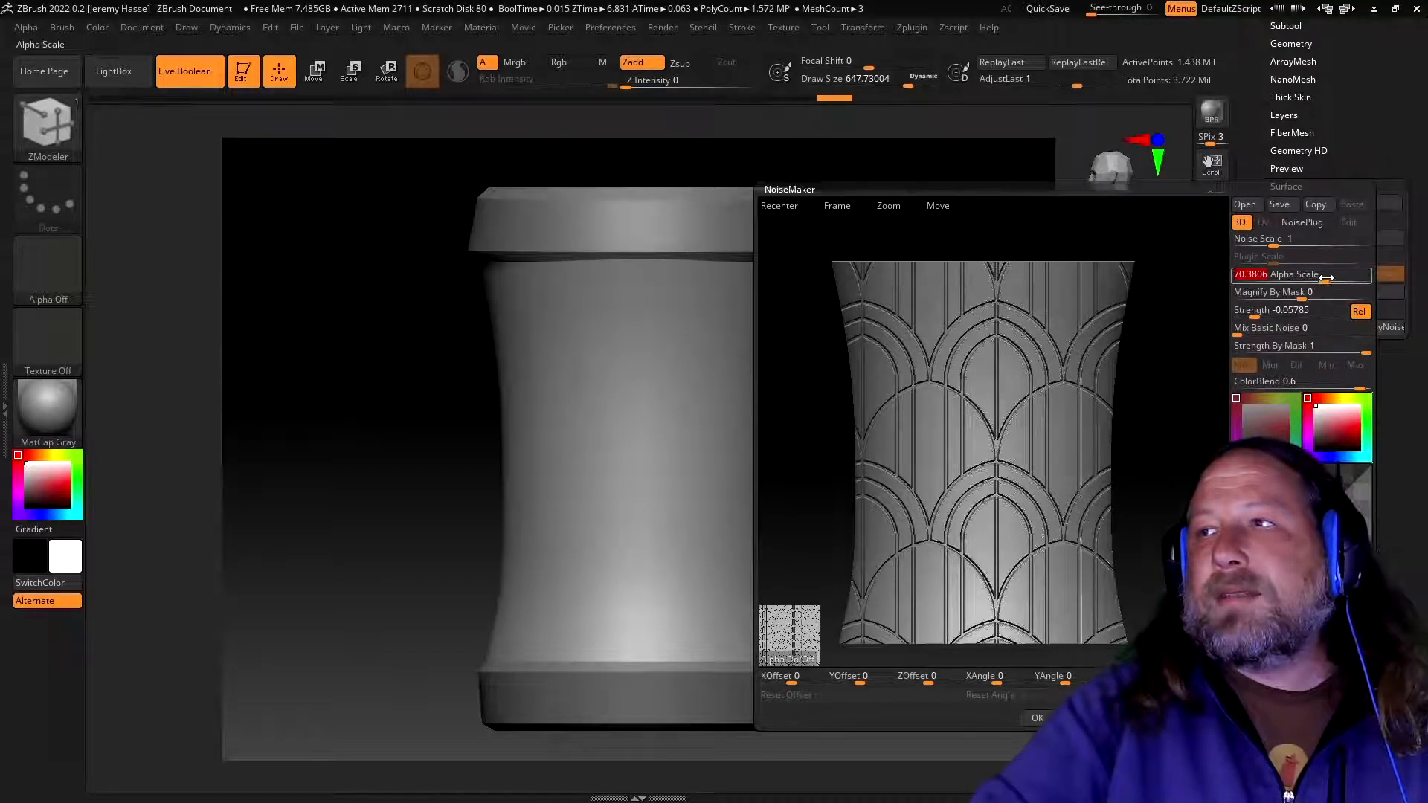
pyautogui.moveTo(1326, 278); pyautogui.dragTo(1332, 278)
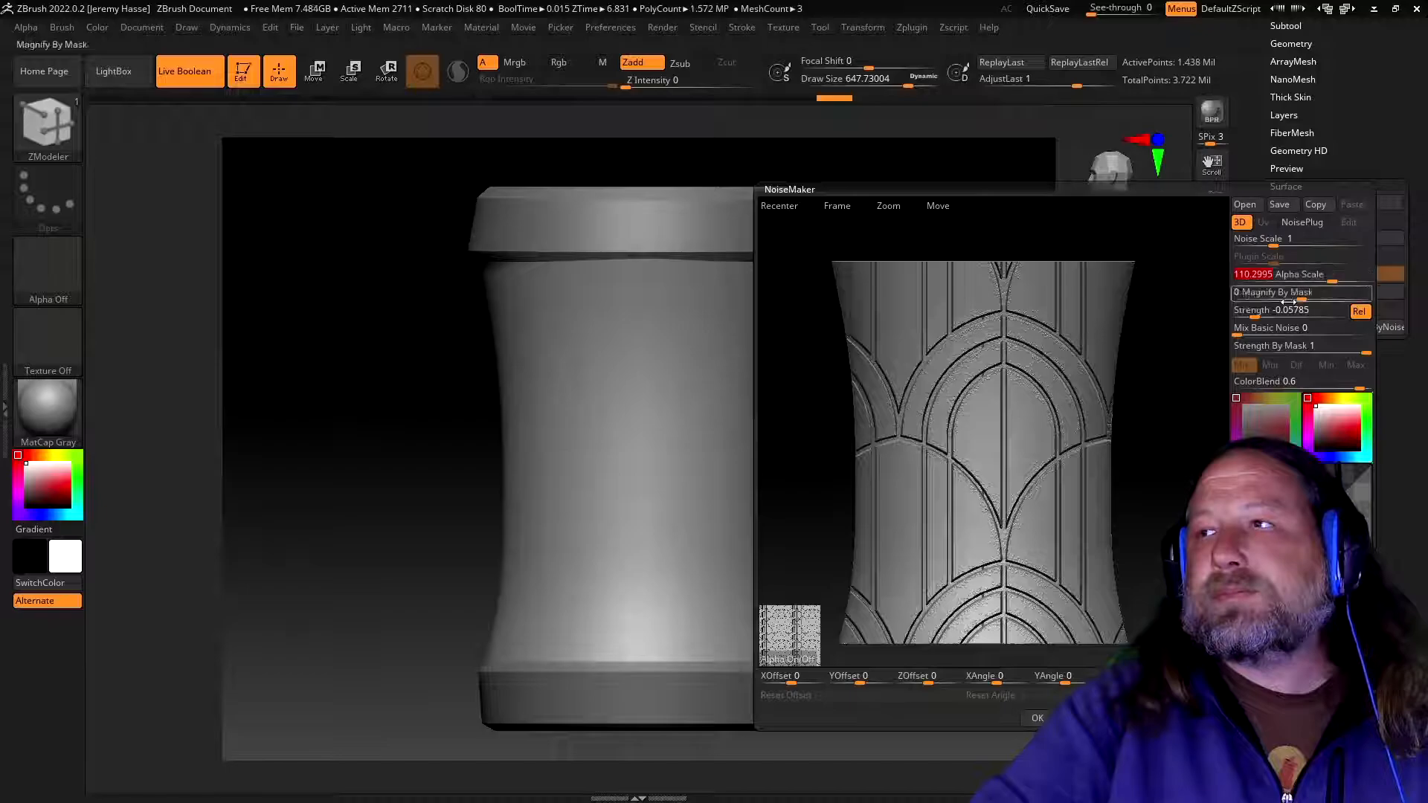
pyautogui.moveTo(1132, 415)
pyautogui.mouseDown()
pyautogui.moveTo(1183, 418)
pyautogui.moveTo(1073, 431)
pyautogui.moveTo(1055, 394)
pyautogui.moveTo(1124, 426)
pyautogui.moveTo(1144, 399)
pyautogui.moveTo(1118, 415)
pyautogui.mouseUp()
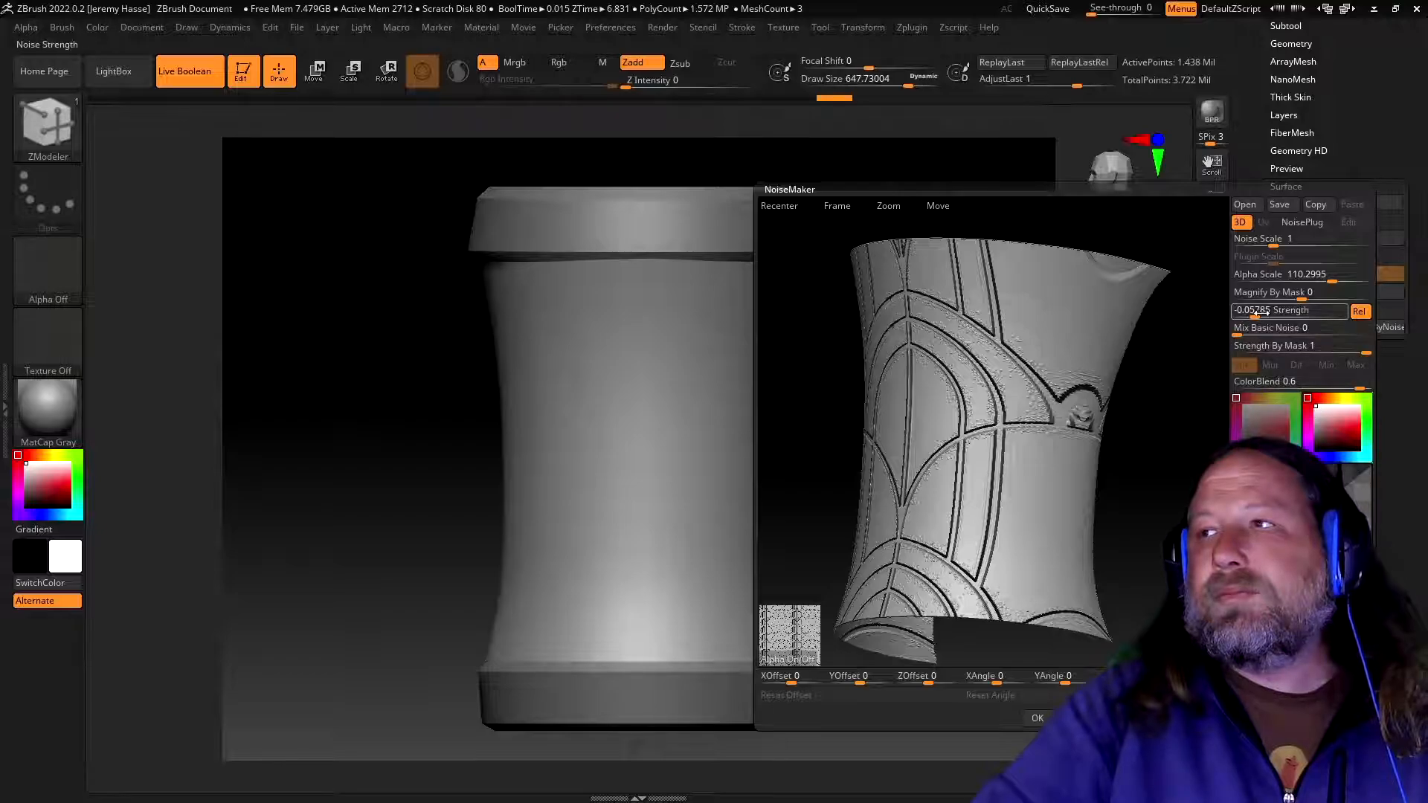
pyautogui.moveTo(1326, 277); pyautogui.dragTo(1319, 277)
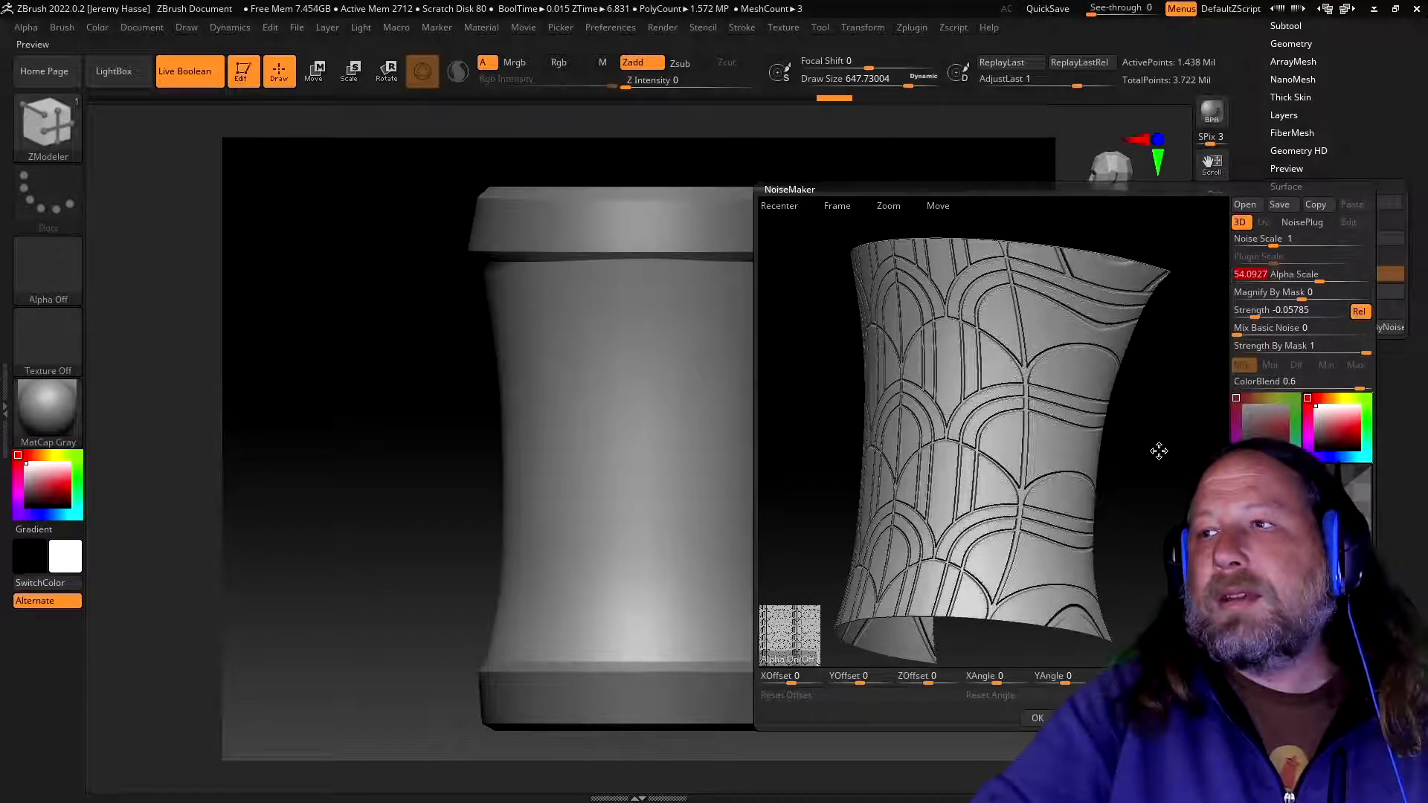
pyautogui.moveTo(1158, 468); pyautogui.dragTo(1175, 508)
pyautogui.moveTo(953, 594); pyautogui.dragTo(960, 450)
pyautogui.moveTo(954, 401); pyautogui.dragTo(1102, 366)
pyautogui.moveTo(1185, 481); pyautogui.dragTo(1127, 511)
# - Remove the noise's alpha image and load the Pattern10 JPG from the Downloads folder in its place
pyautogui.click(784, 659)
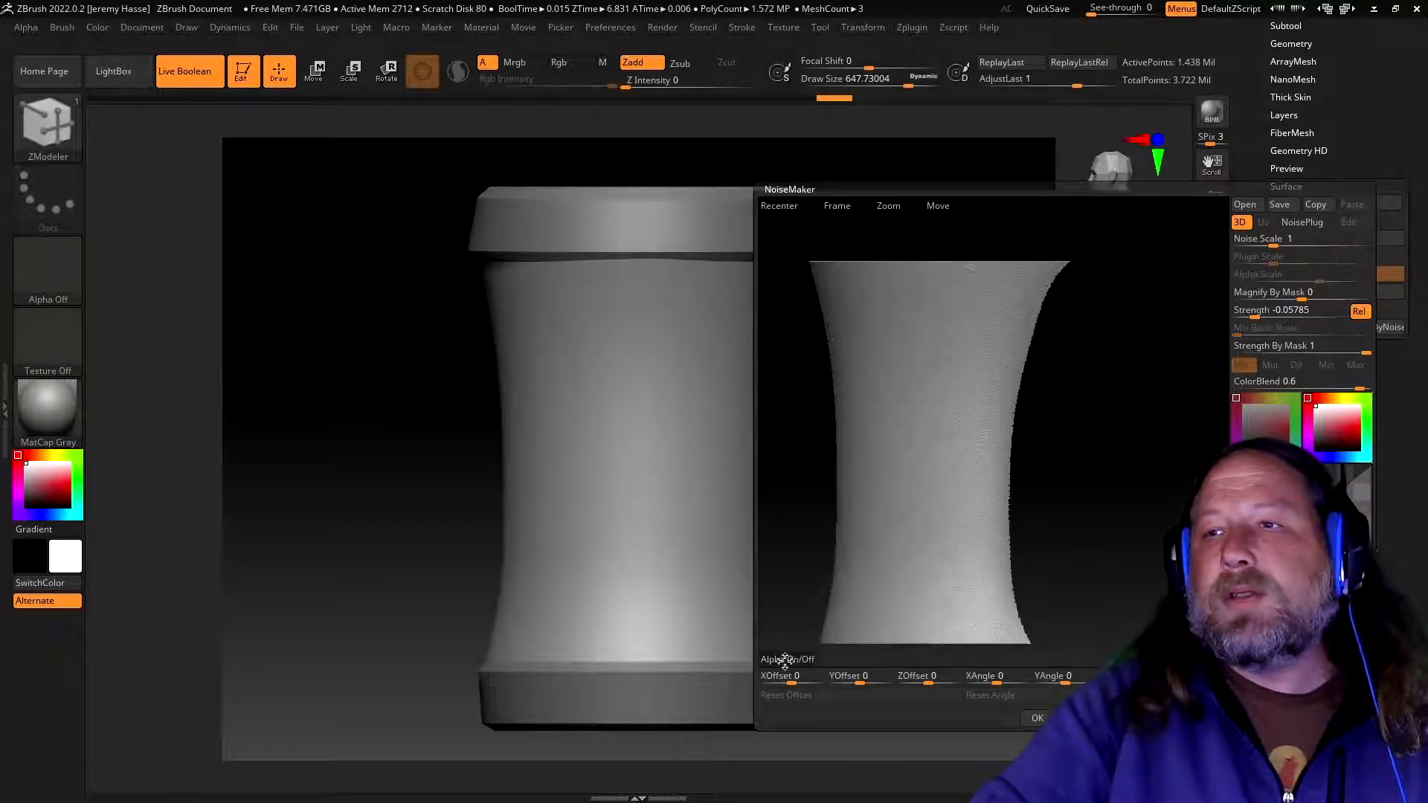
pyautogui.click(784, 659)
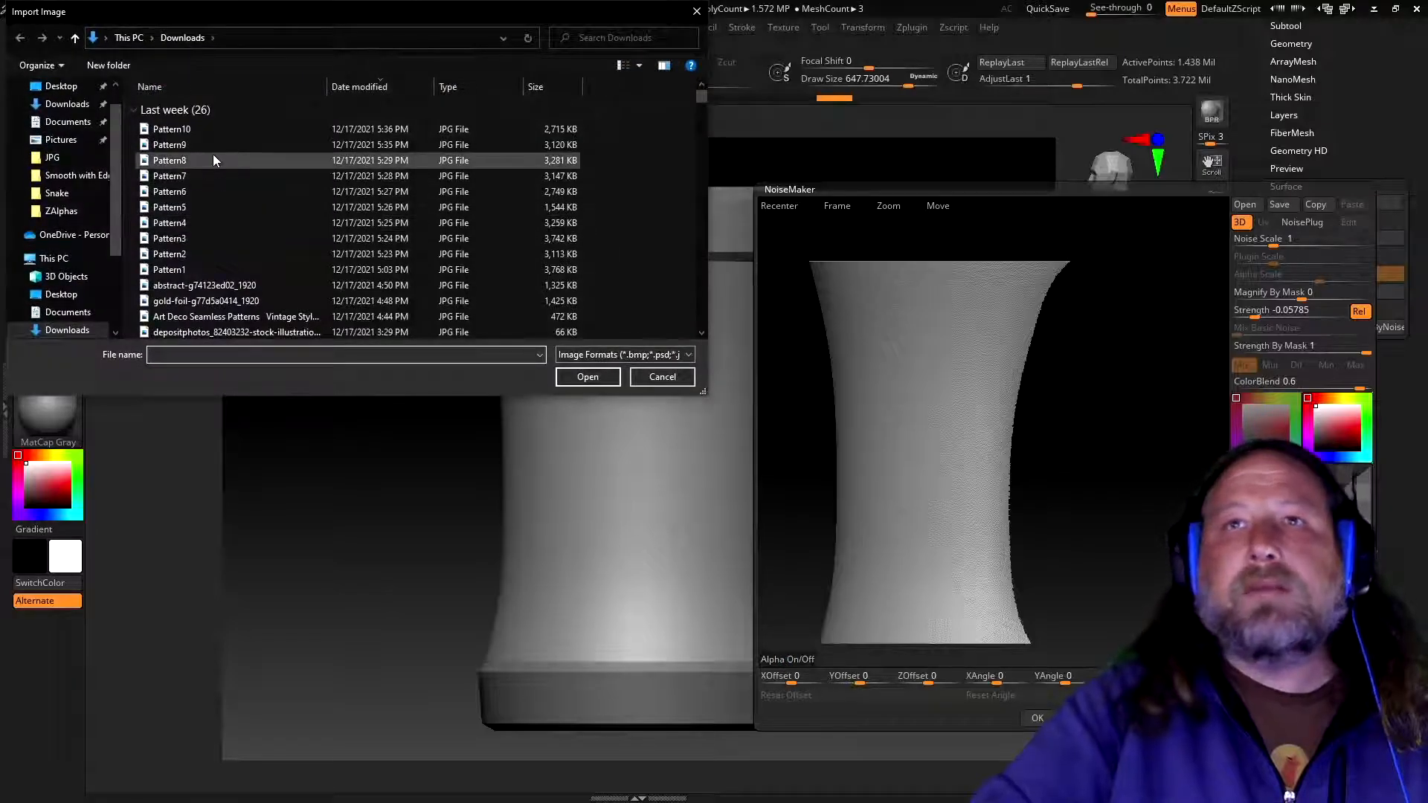
pyautogui.click(207, 131)
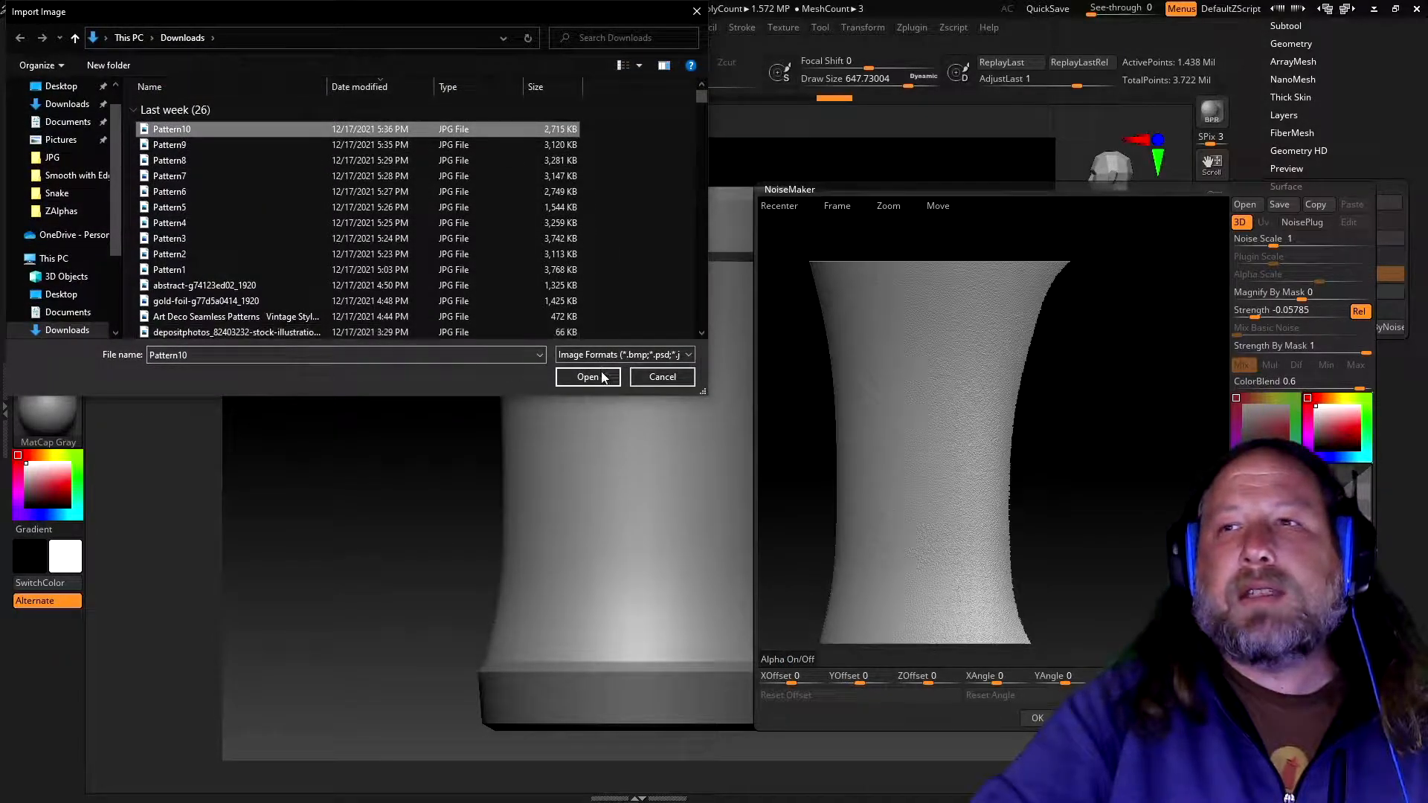
pyautogui.click(587, 377)
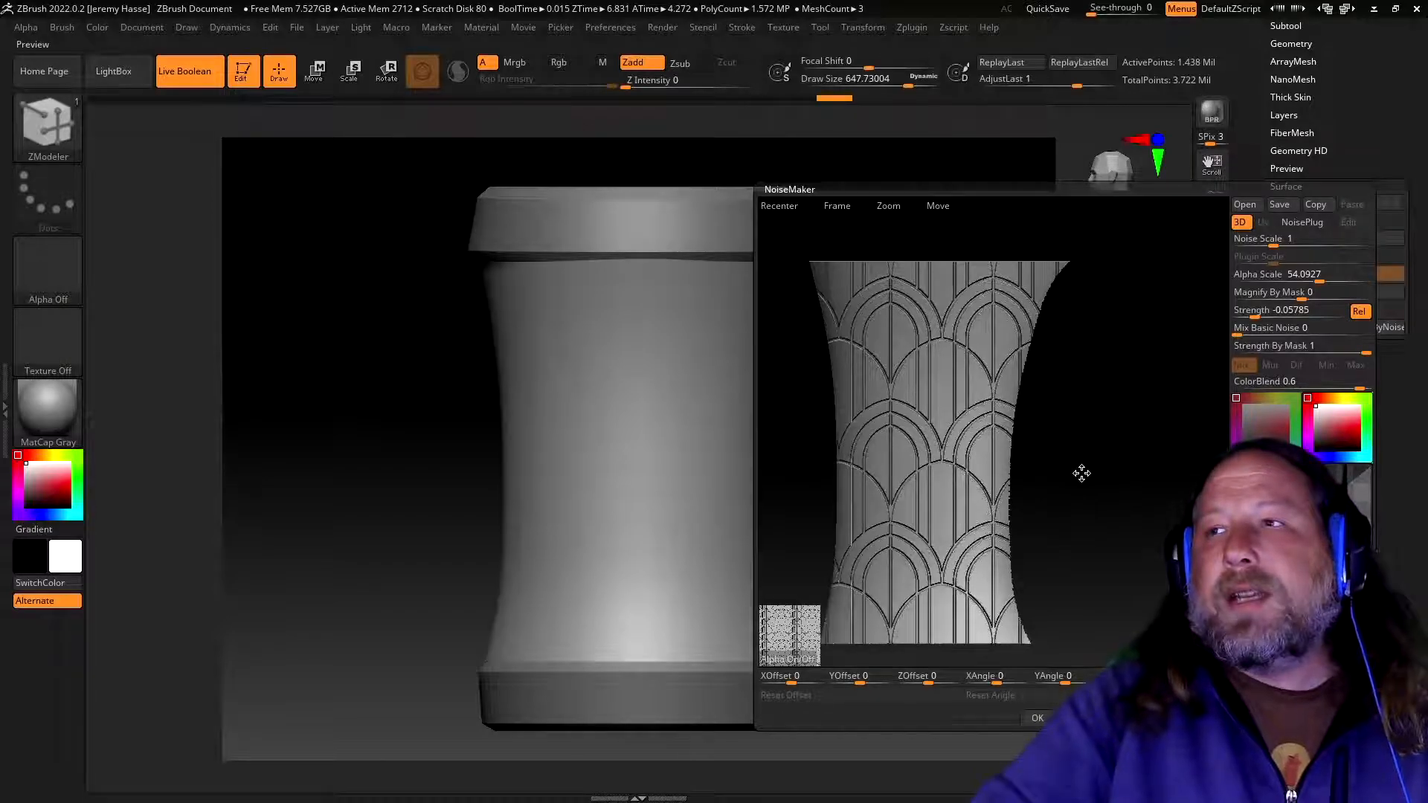
# - Reduce the noise's alpha scale to 39.05623 and check the smaller pattern on the preview
pyautogui.moveTo(1087, 479); pyautogui.dragTo(1214, 384)
pyautogui.moveTo(1318, 279); pyautogui.dragTo(1313, 279)
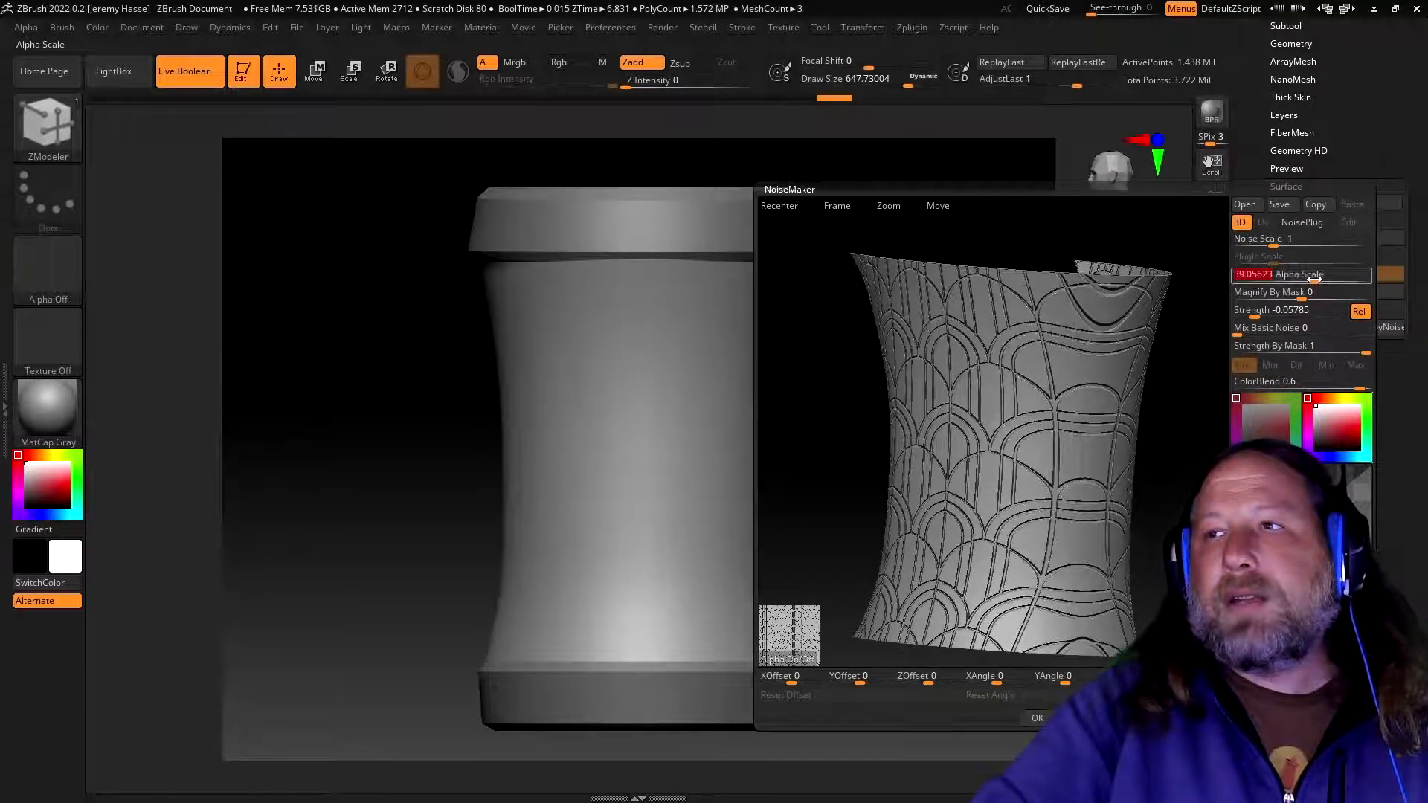
pyautogui.moveTo(826, 423)
pyautogui.mouseDown()
pyautogui.moveTo(841, 411)
pyautogui.moveTo(770, 423)
pyautogui.moveTo(791, 436)
pyautogui.moveTo(825, 424)
pyautogui.moveTo(825, 400)
pyautogui.moveTo(825, 426)
pyautogui.moveTo(846, 417)
pyautogui.mouseUp()
pyautogui.click(1249, 310)
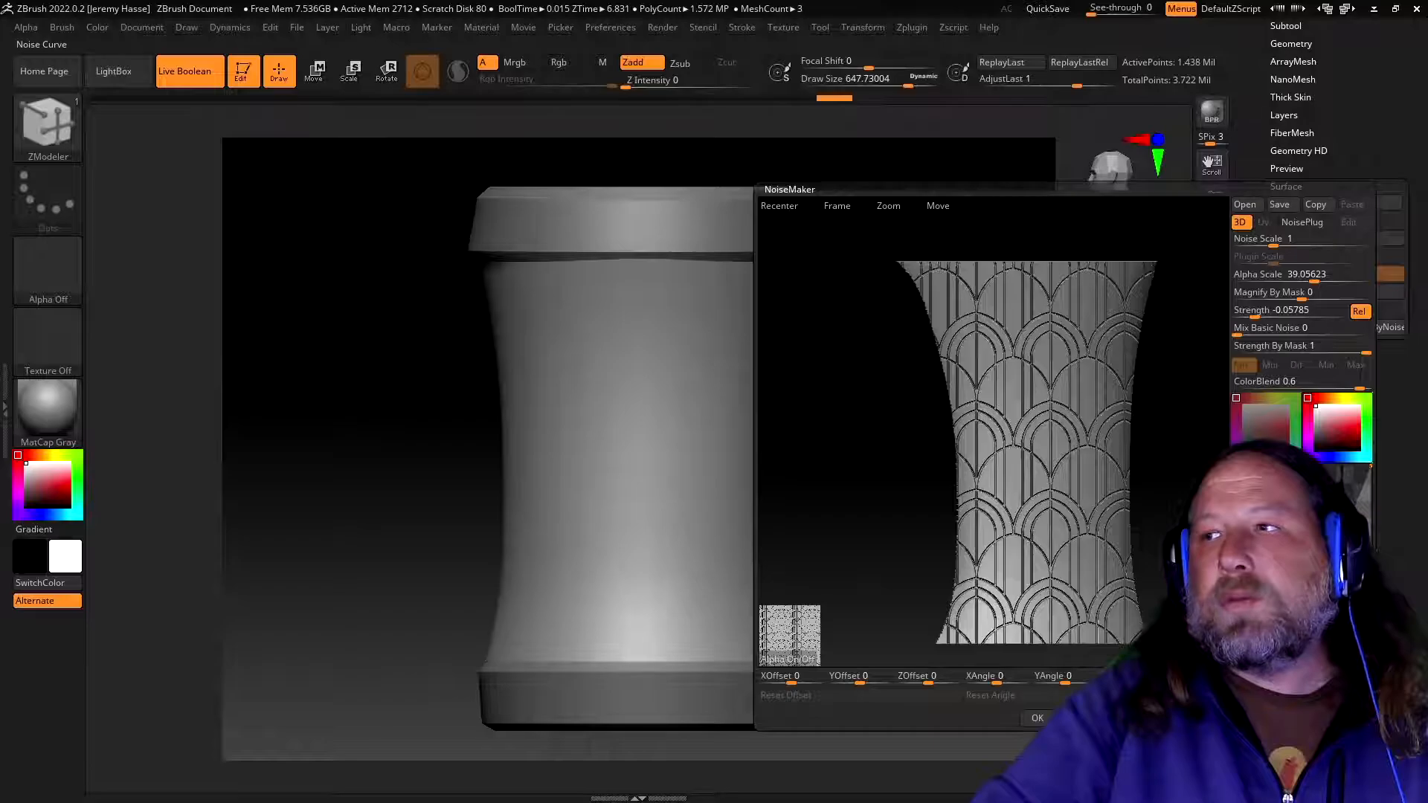
# - Set the noise's alpha scale to 94.10921 and weaken its Strength to -0.00875
pyautogui.click(1313, 282)
pyautogui.moveTo(1316, 281); pyautogui.dragTo(1328, 281)
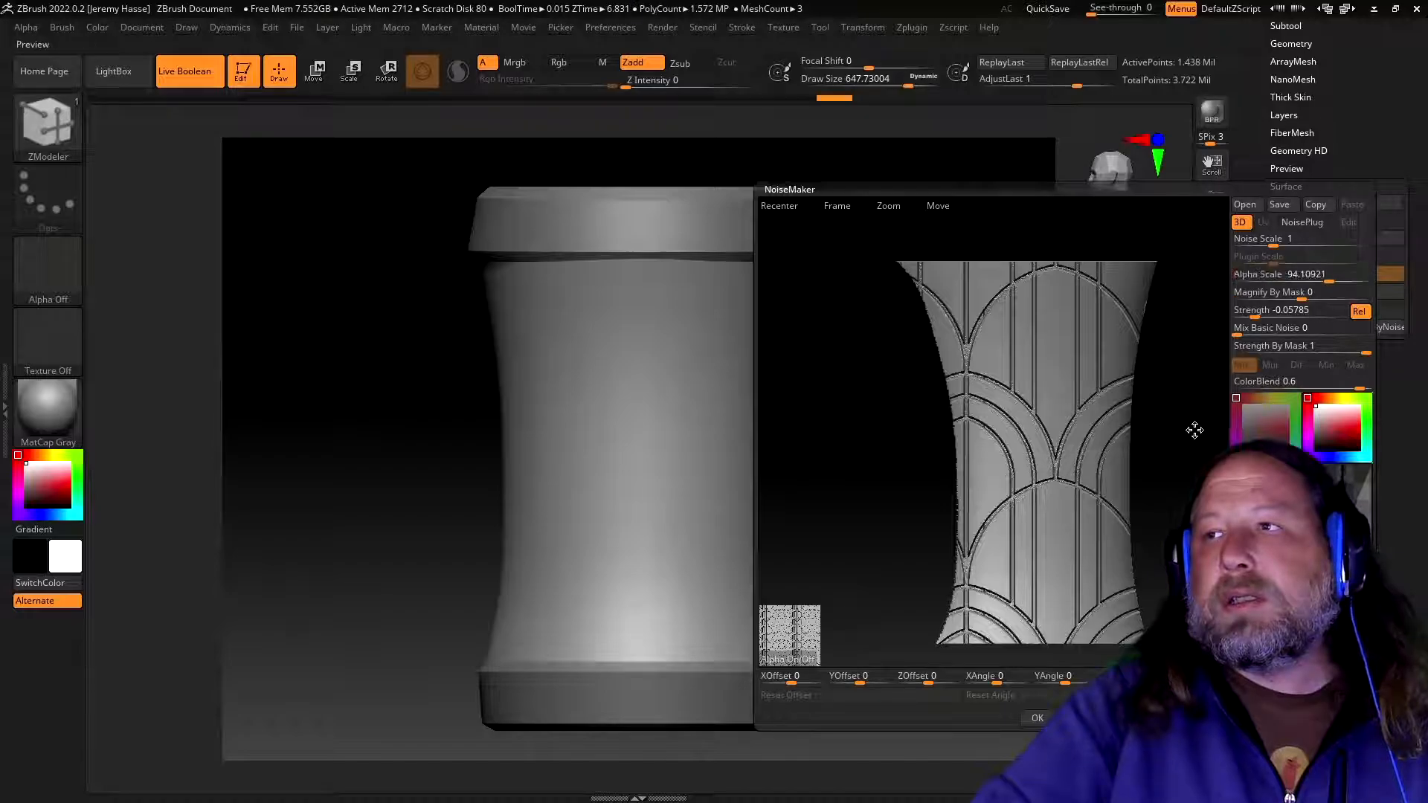
pyautogui.moveTo(1195, 429); pyautogui.dragTo(1166, 429)
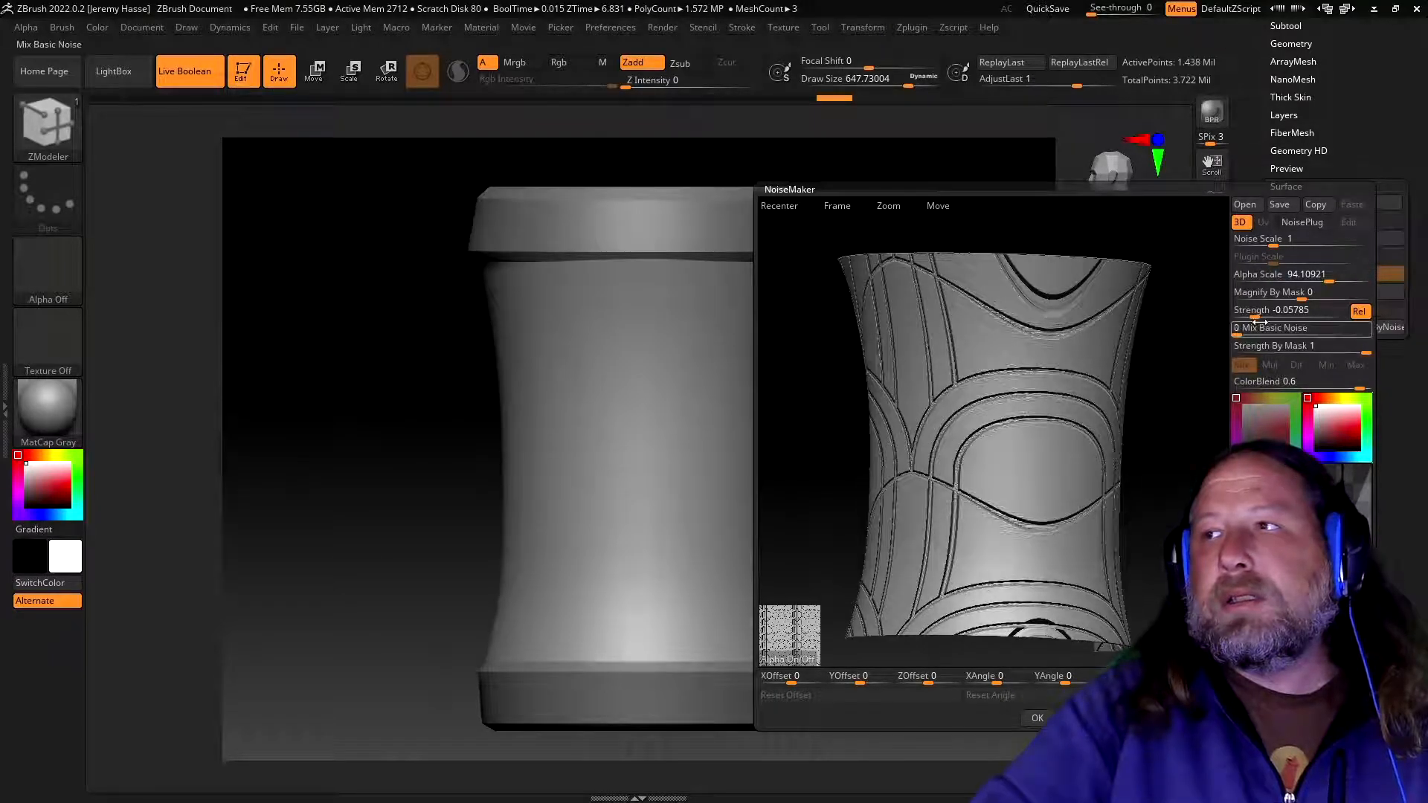
pyautogui.moveTo(1255, 312); pyautogui.dragTo(1264, 318)
pyautogui.moveTo(1156, 458); pyautogui.dragTo(1183, 463)
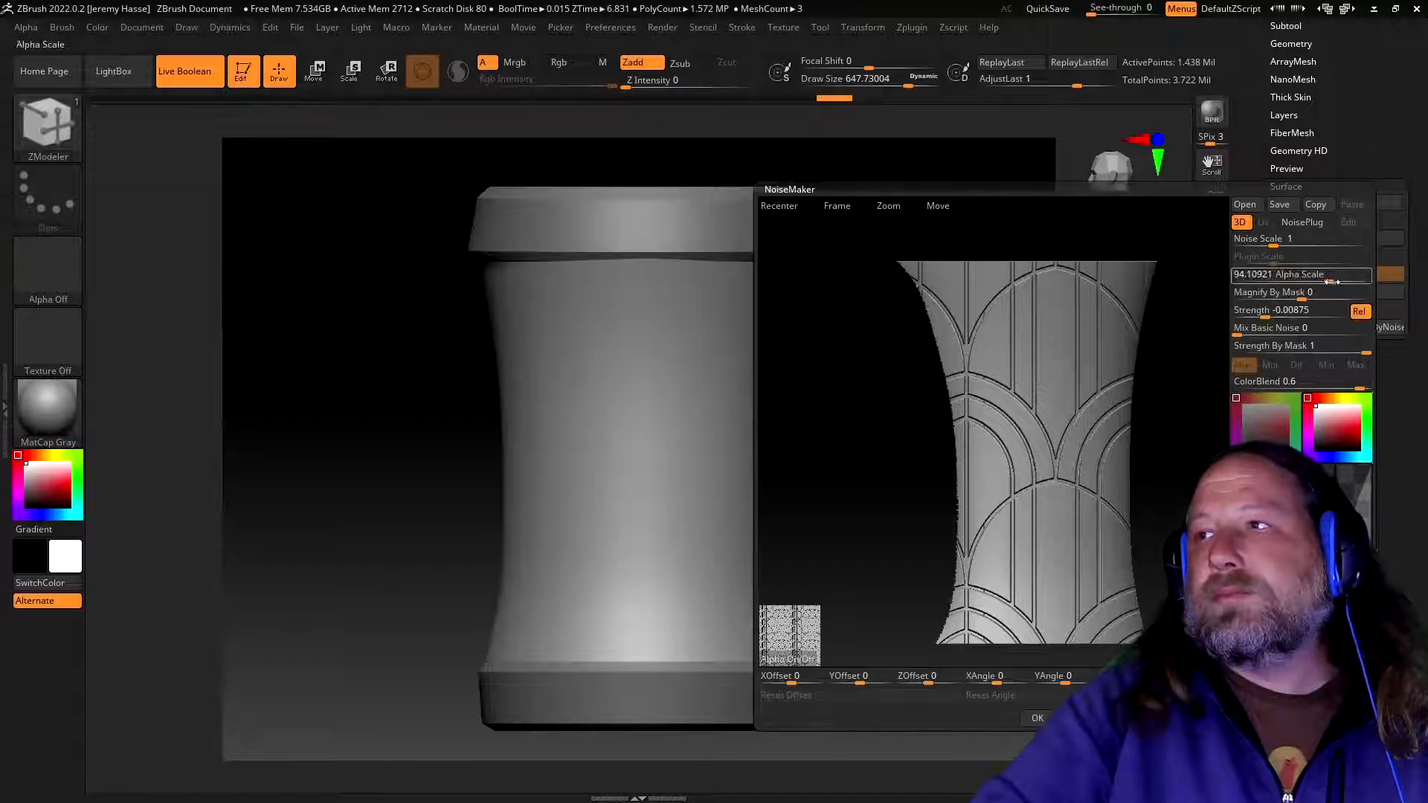
# - Try alpha scales of 70.3806 and 39.05623 for the arch pattern and compare them on the preview
pyautogui.moveTo(1331, 281); pyautogui.dragTo(1324, 281)
pyautogui.moveTo(1171, 462)
pyautogui.mouseDown()
pyautogui.moveTo(1131, 459)
pyautogui.moveTo(1166, 465)
pyautogui.moveTo(1134, 472)
pyautogui.moveTo(1188, 463)
pyautogui.moveTo(1172, 465)
pyautogui.mouseUp()
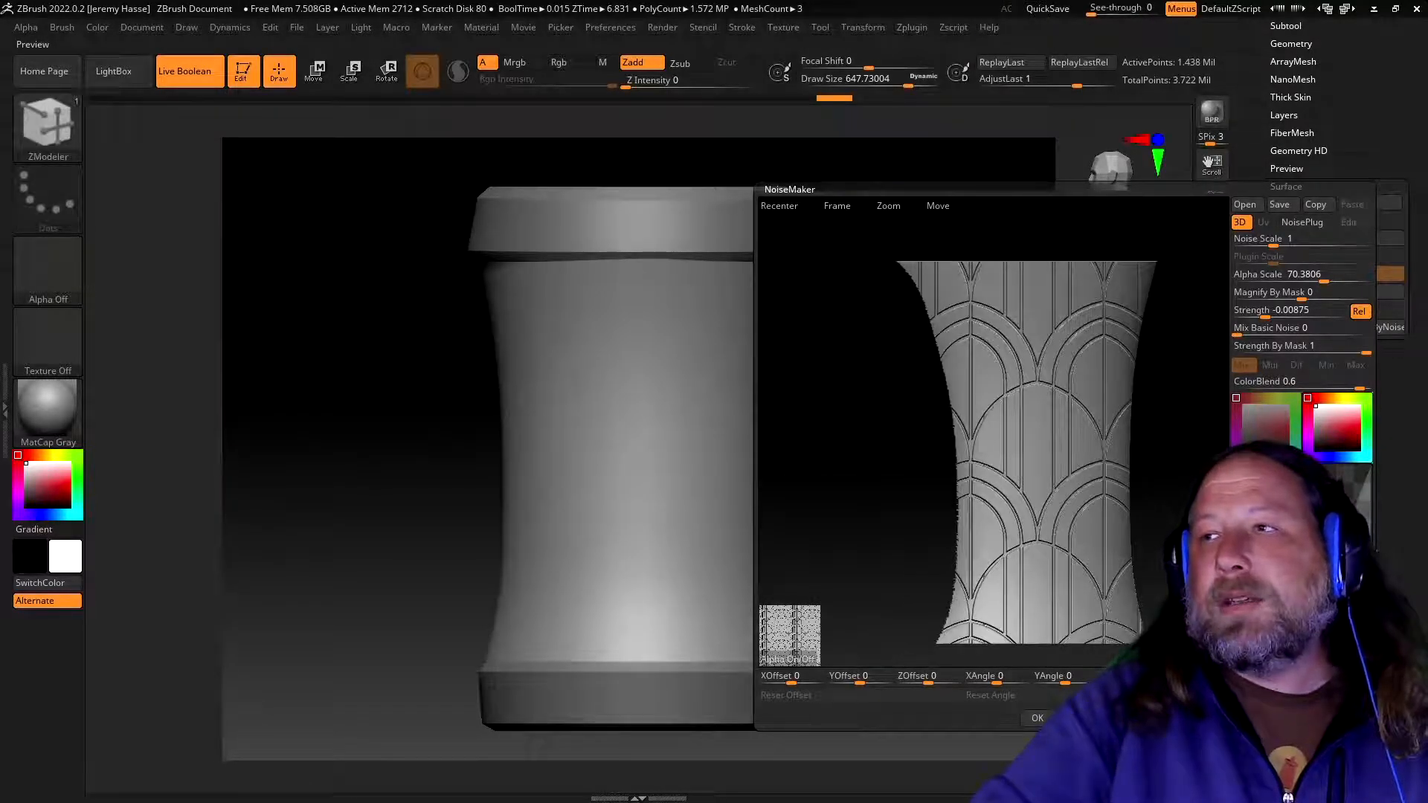
pyautogui.moveTo(1191, 488)
pyautogui.mouseDown()
pyautogui.moveTo(1167, 498)
pyautogui.moveTo(1116, 476)
pyautogui.moveTo(1171, 494)
pyautogui.moveTo(1186, 483)
pyautogui.moveTo(1159, 506)
pyautogui.moveTo(1140, 494)
pyautogui.moveTo(1186, 480)
pyautogui.mouseUp()
pyautogui.moveTo(1323, 278); pyautogui.dragTo(1315, 279)
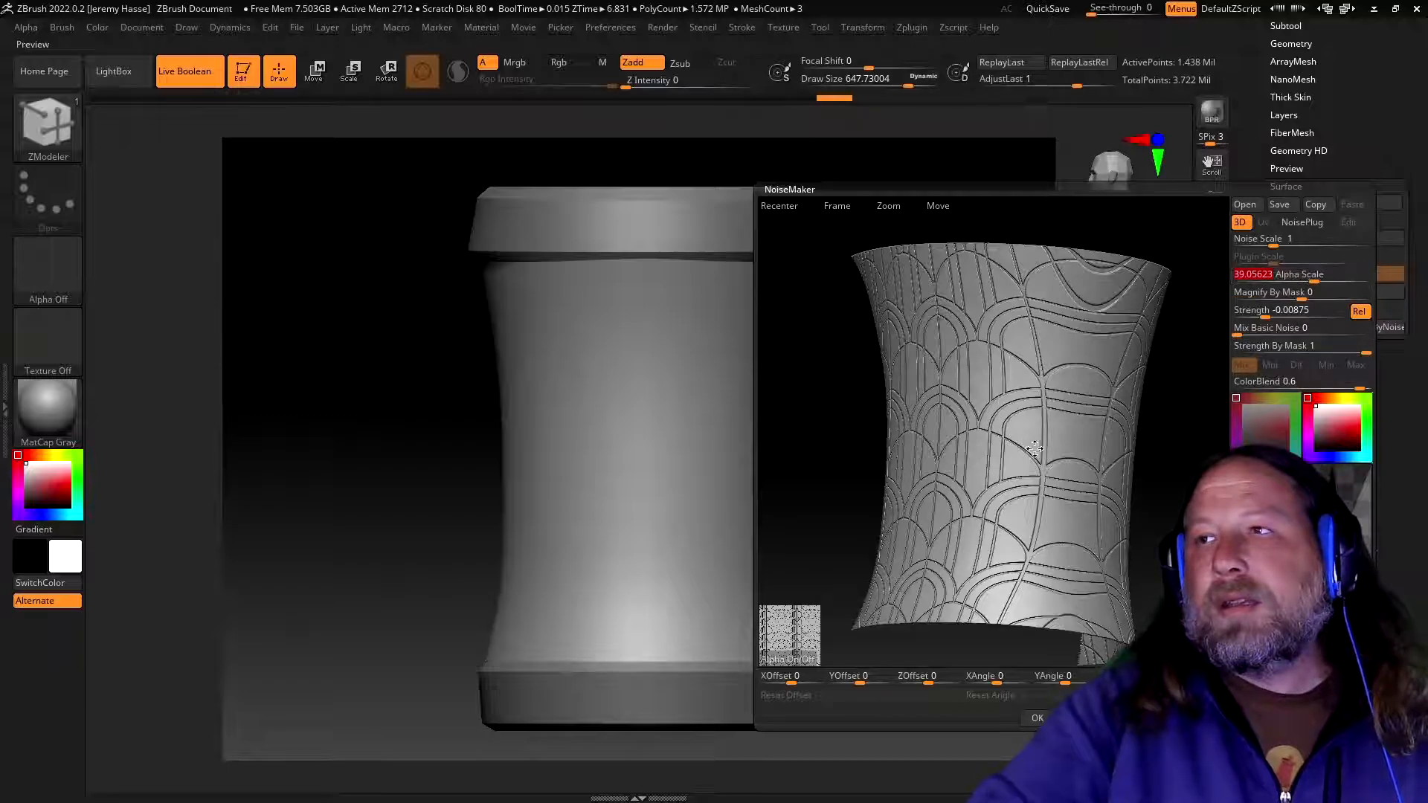
pyautogui.moveTo(845, 404)
pyautogui.mouseDown()
pyautogui.moveTo(872, 416)
pyautogui.moveTo(860, 414)
pyautogui.mouseUp()
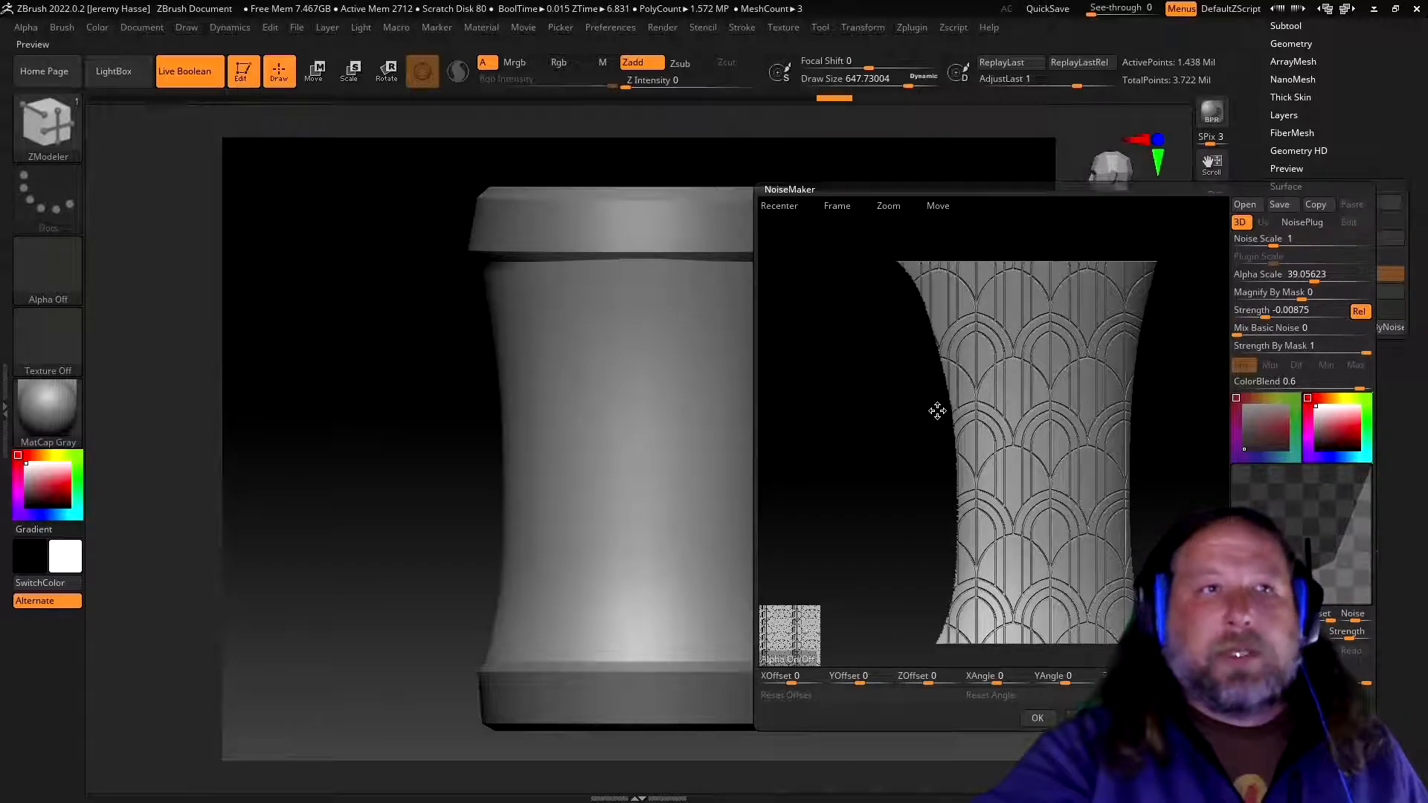
# - Set the noise's alpha scale to 79.87851 for larger arches on the handle body
pyautogui.click(1294, 275)
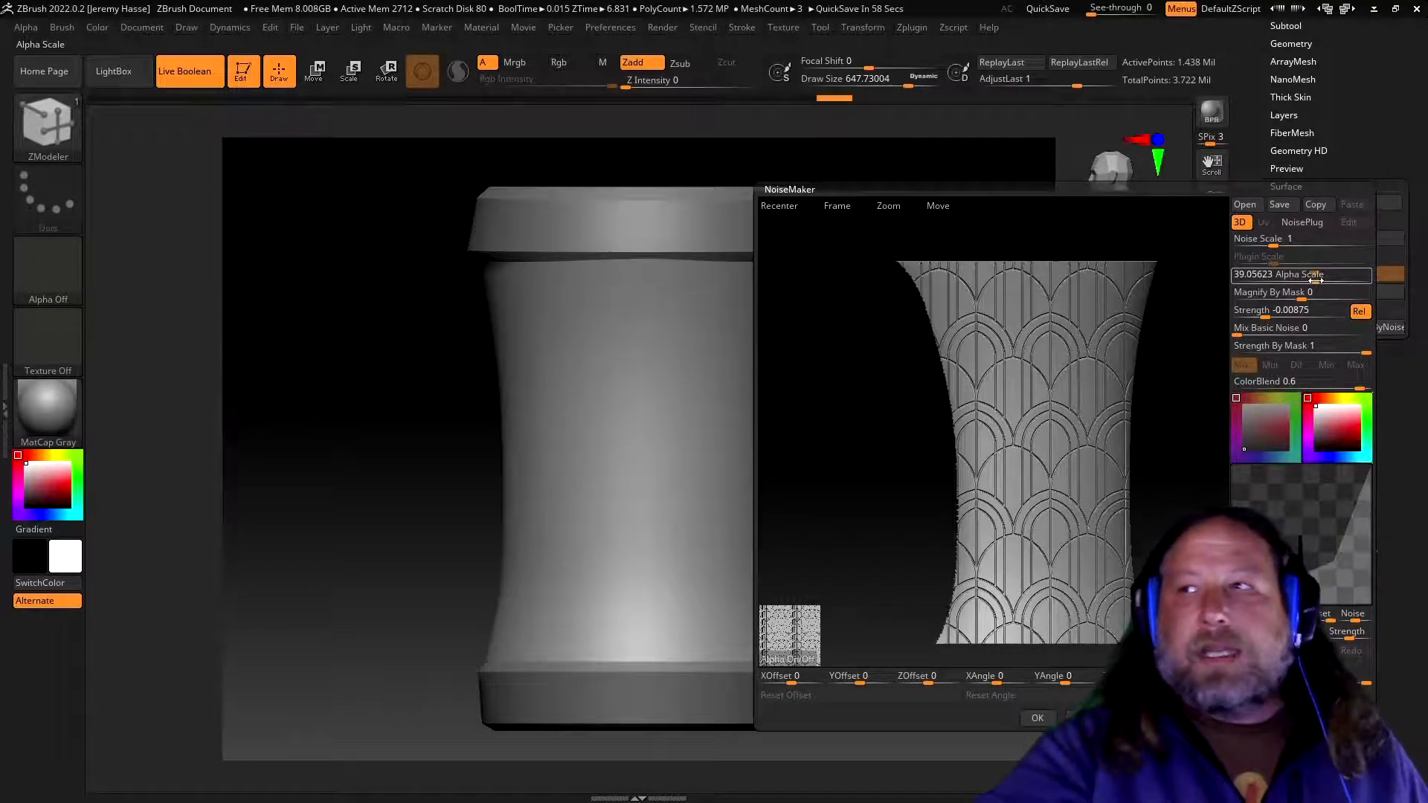
pyautogui.click(1315, 280)
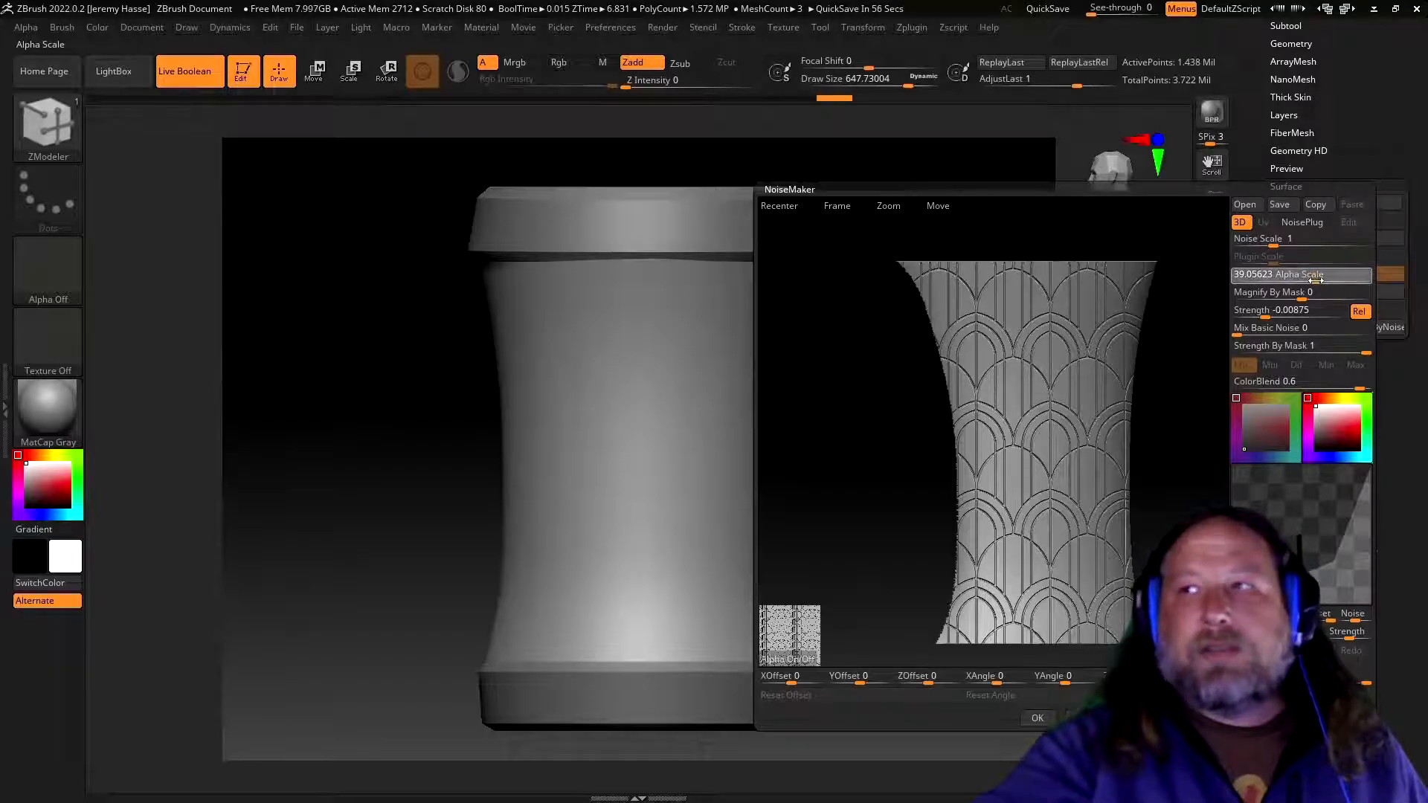
pyautogui.moveTo(1317, 280); pyautogui.dragTo(1327, 279)
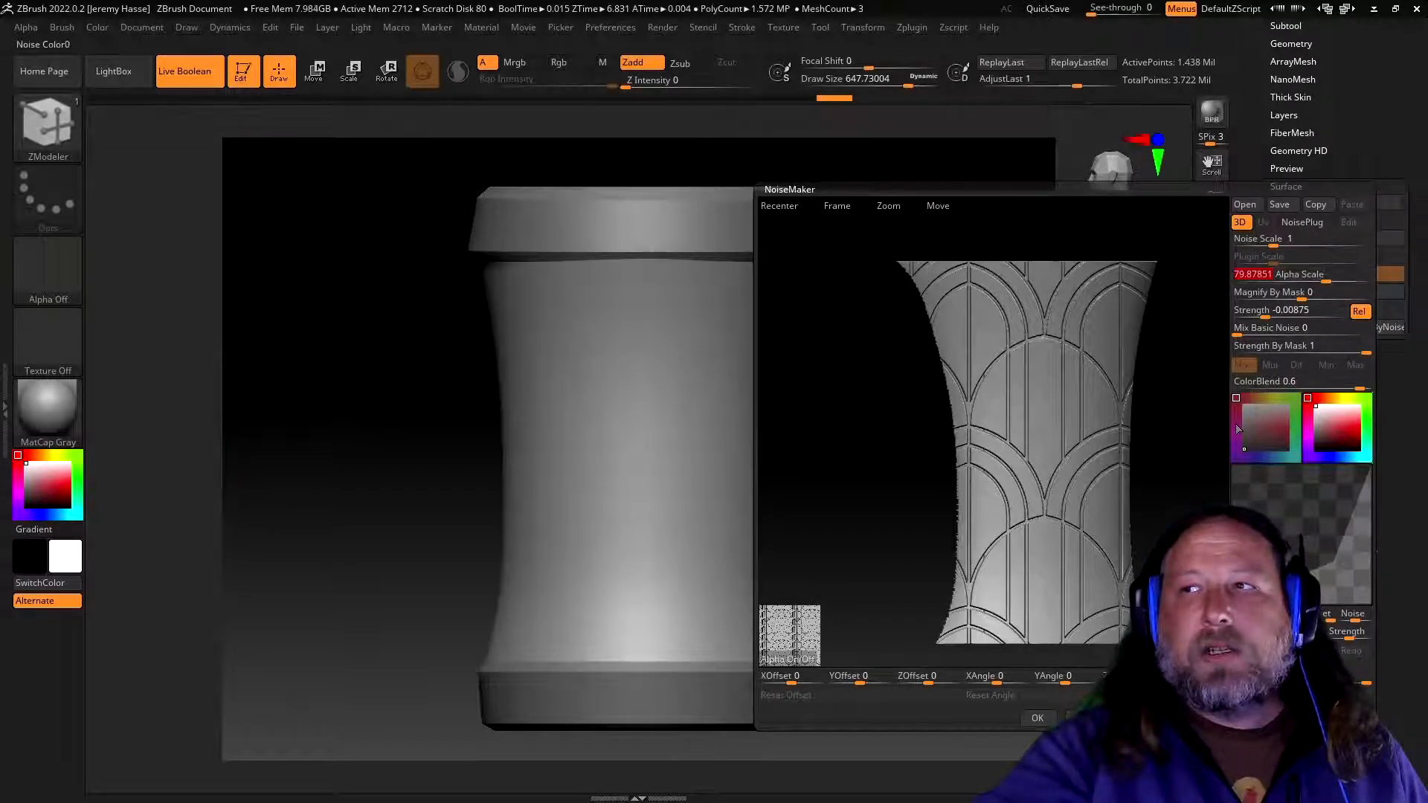
pyautogui.moveTo(1182, 471)
pyautogui.mouseDown()
pyautogui.moveTo(1147, 476)
pyautogui.moveTo(1190, 470)
pyautogui.moveTo(1176, 466)
pyautogui.moveTo(1182, 446)
pyautogui.moveTo(1187, 488)
pyautogui.moveTo(1185, 468)
pyautogui.moveTo(1174, 480)
pyautogui.moveTo(1187, 470)
pyautogui.mouseUp()
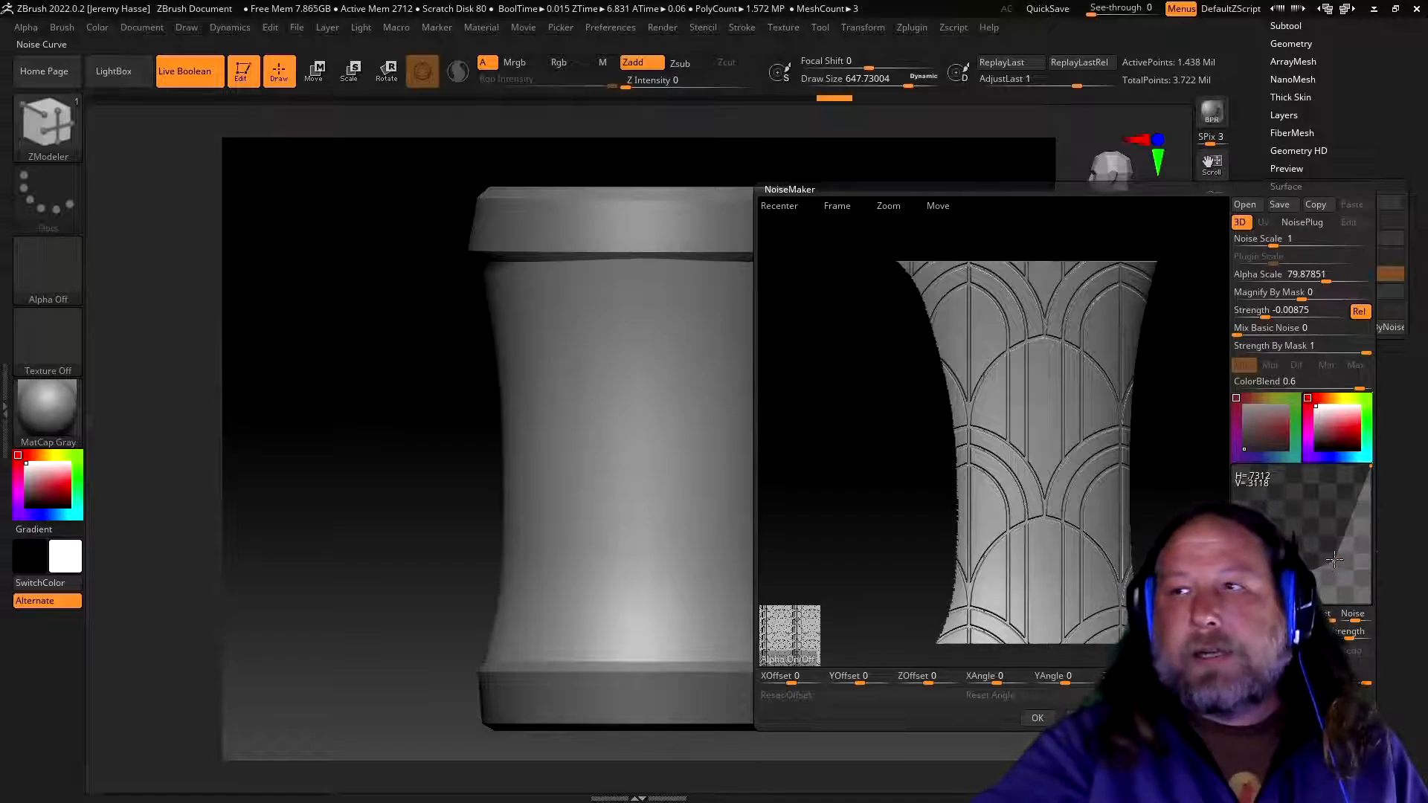
# - Straighten the noise curve by removing its bend point, check the preview, and accept the noise settings
pyautogui.moveTo(1334, 559); pyautogui.dragTo(1256, 484)
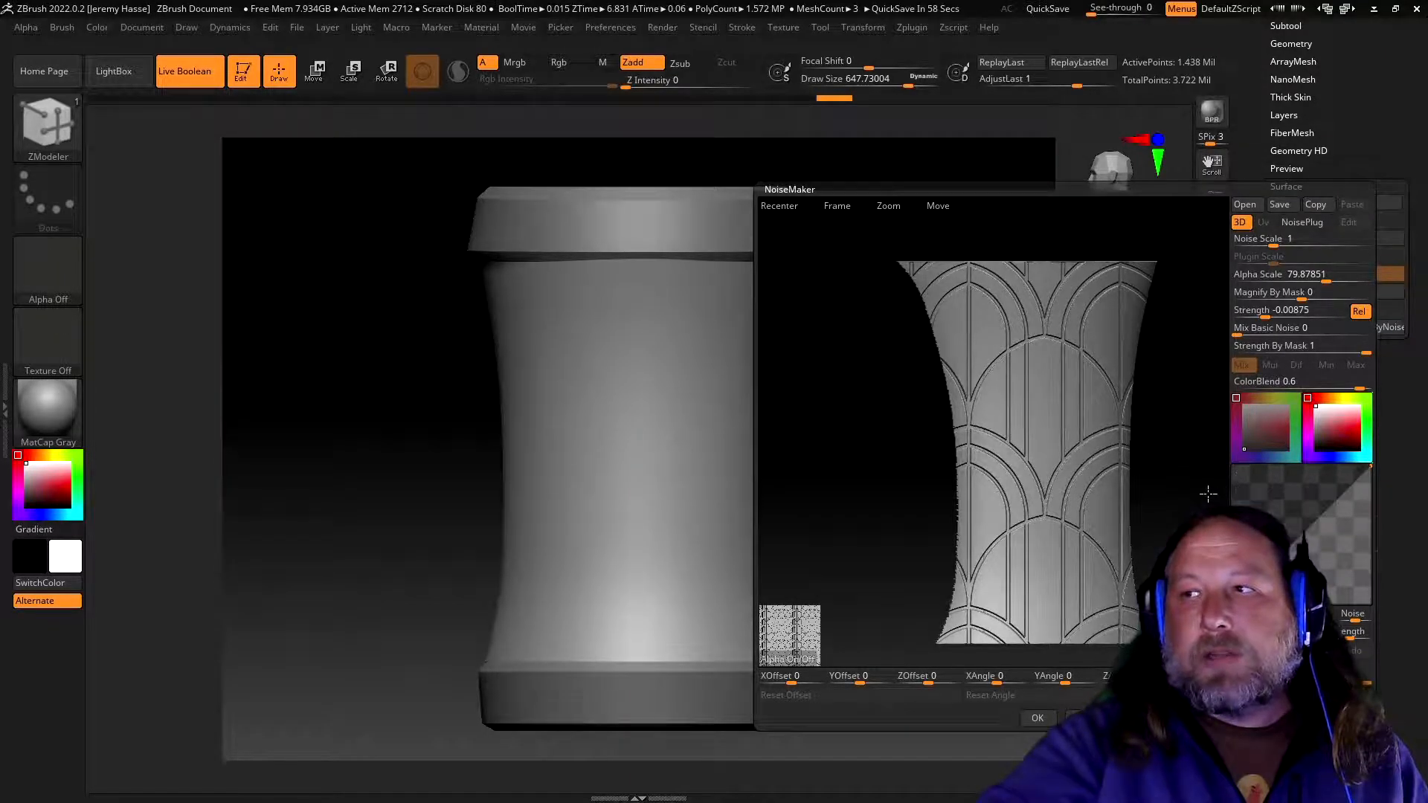
pyautogui.moveTo(1156, 472)
pyautogui.mouseDown()
pyautogui.moveTo(1189, 478)
pyautogui.moveTo(1099, 475)
pyautogui.moveTo(1138, 488)
pyautogui.moveTo(1153, 461)
pyautogui.moveTo(1115, 479)
pyautogui.moveTo(1185, 479)
pyautogui.moveTo(1130, 472)
pyautogui.moveTo(1138, 491)
pyautogui.moveTo(1140, 474)
pyautogui.mouseUp()
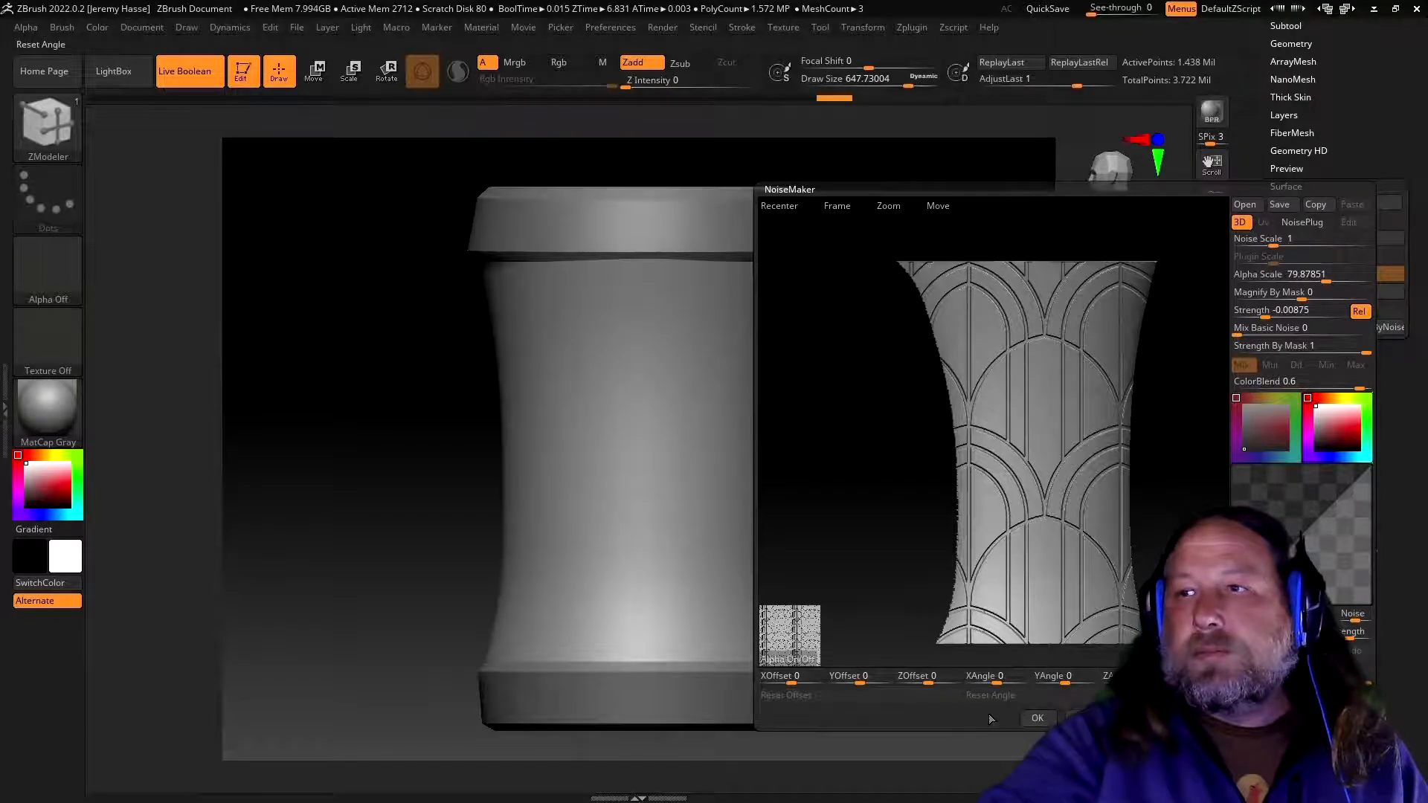
pyautogui.moveTo(1151, 545)
pyautogui.mouseDown()
pyautogui.moveTo(1131, 548)
pyautogui.moveTo(1160, 539)
pyautogui.mouseUp()
pyautogui.click(1030, 695)
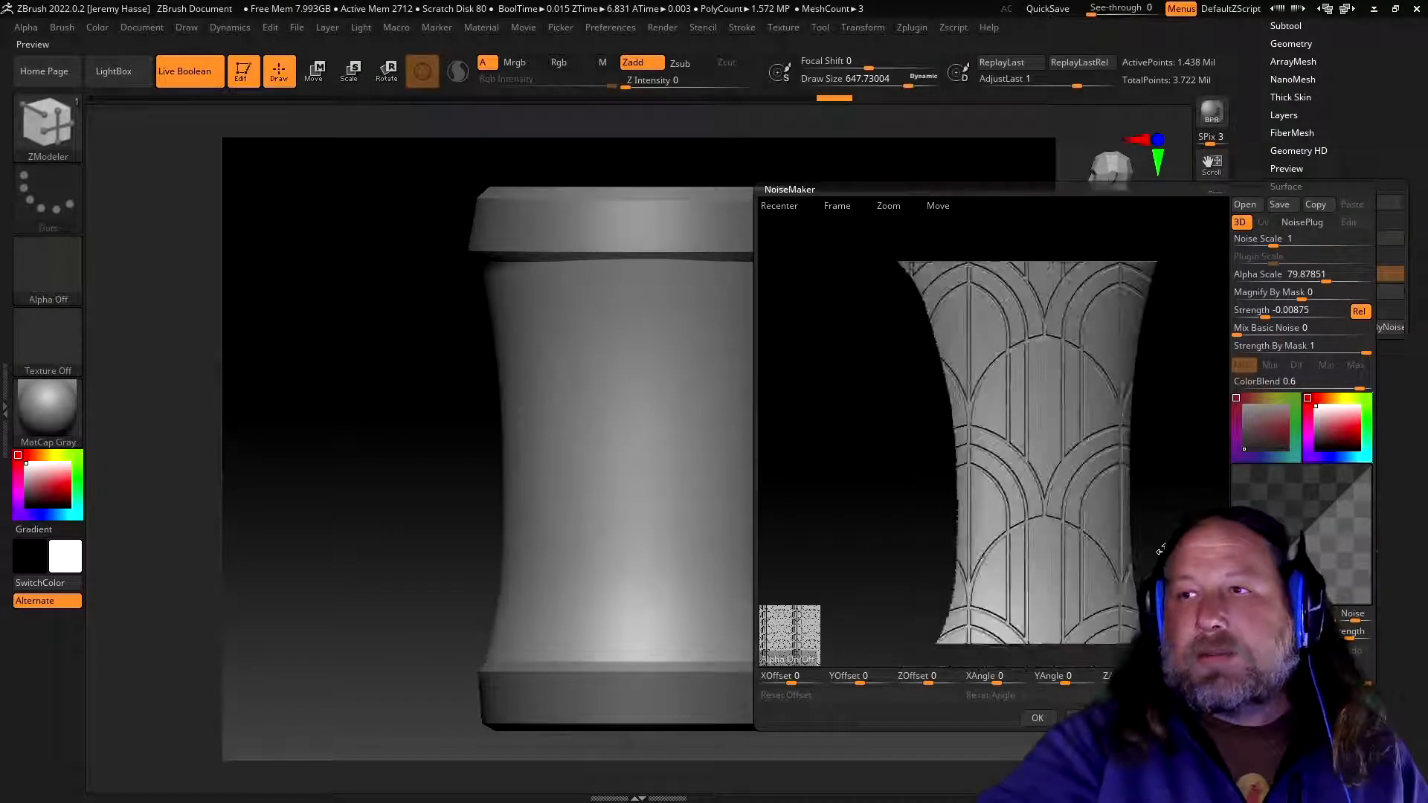
pyautogui.click(1037, 718)
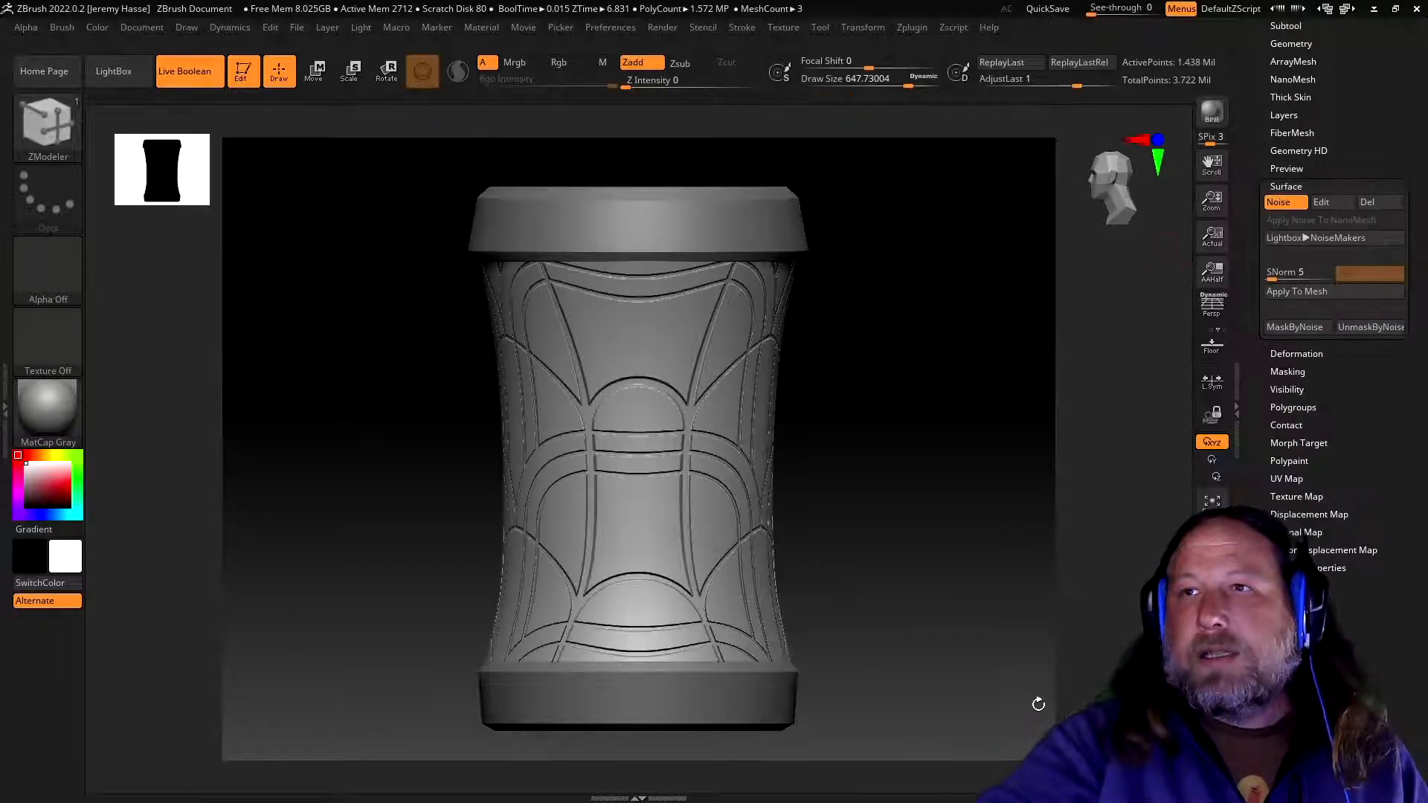
# - Inspect the noise pattern on the handle body and apply it to the mesh as real geometry
pyautogui.moveTo(934, 617); pyautogui.dragTo(997, 607)
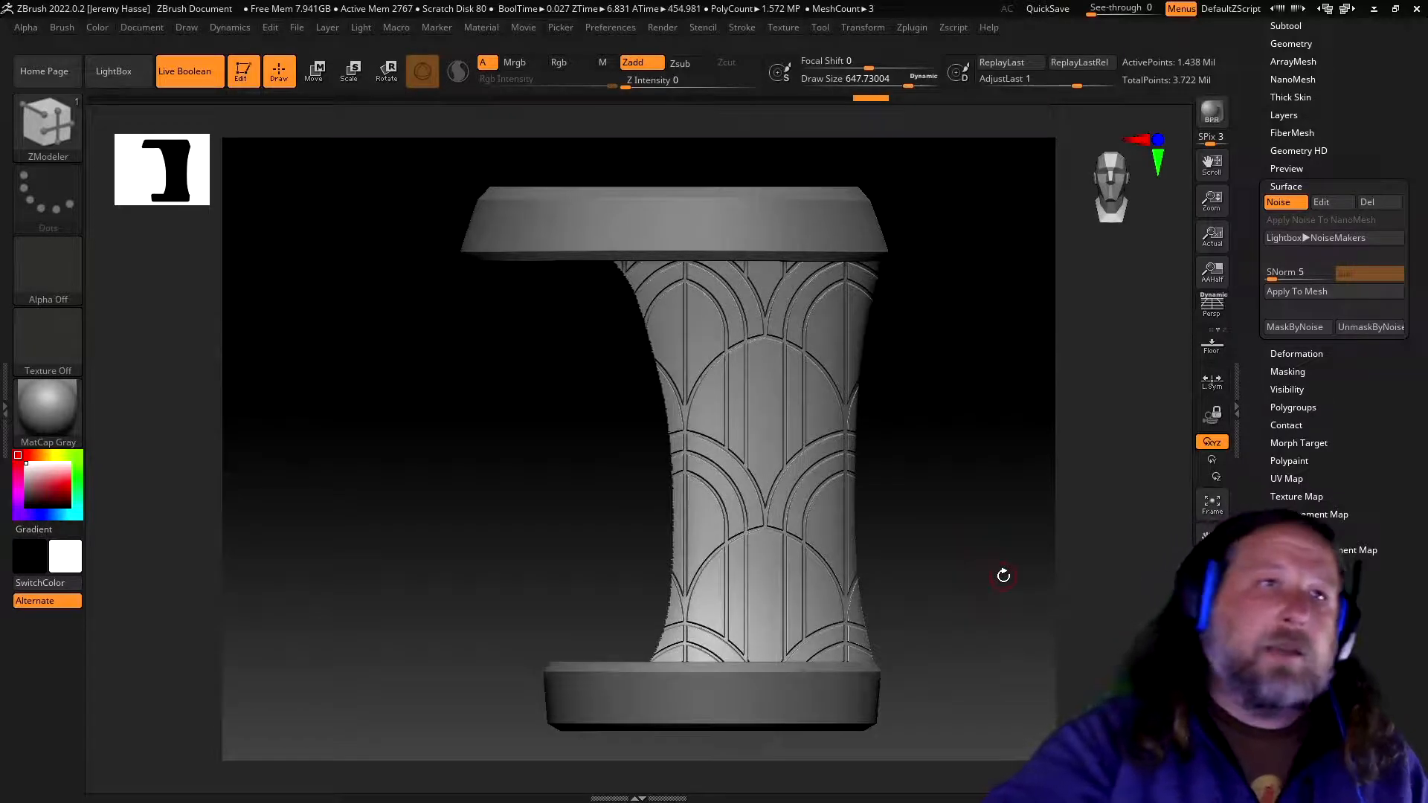
pyautogui.moveTo(959, 542)
pyautogui.mouseDown()
pyautogui.moveTo(926, 579)
pyautogui.moveTo(985, 609)
pyautogui.moveTo(994, 567)
pyautogui.moveTo(956, 542)
pyautogui.mouseUp()
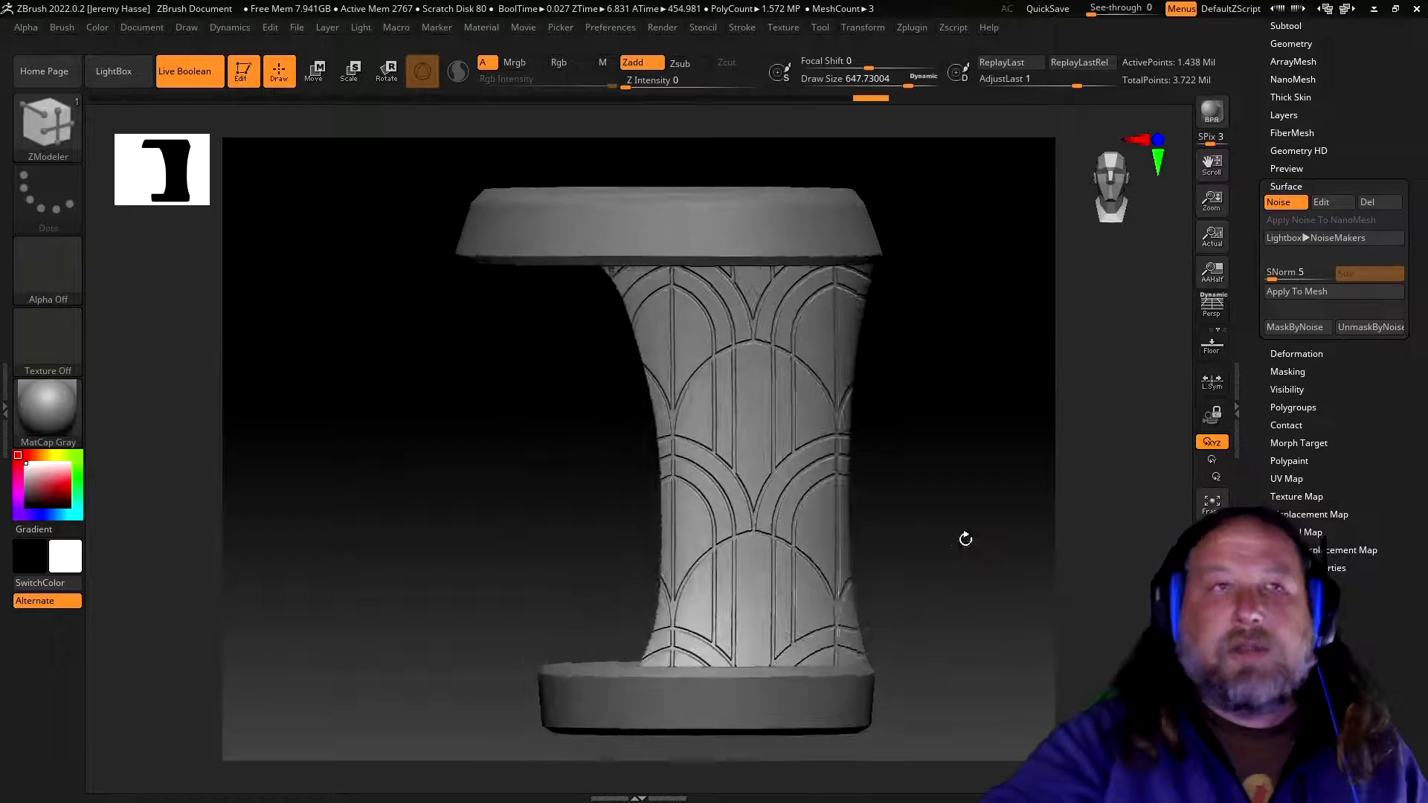
pyautogui.click(1291, 290)
pyautogui.moveTo(1026, 590)
pyautogui.mouseDown()
pyautogui.moveTo(956, 587)
pyautogui.moveTo(935, 527)
pyautogui.moveTo(902, 516)
pyautogui.moveTo(817, 558)
pyautogui.moveTo(940, 583)
pyautogui.mouseUp()
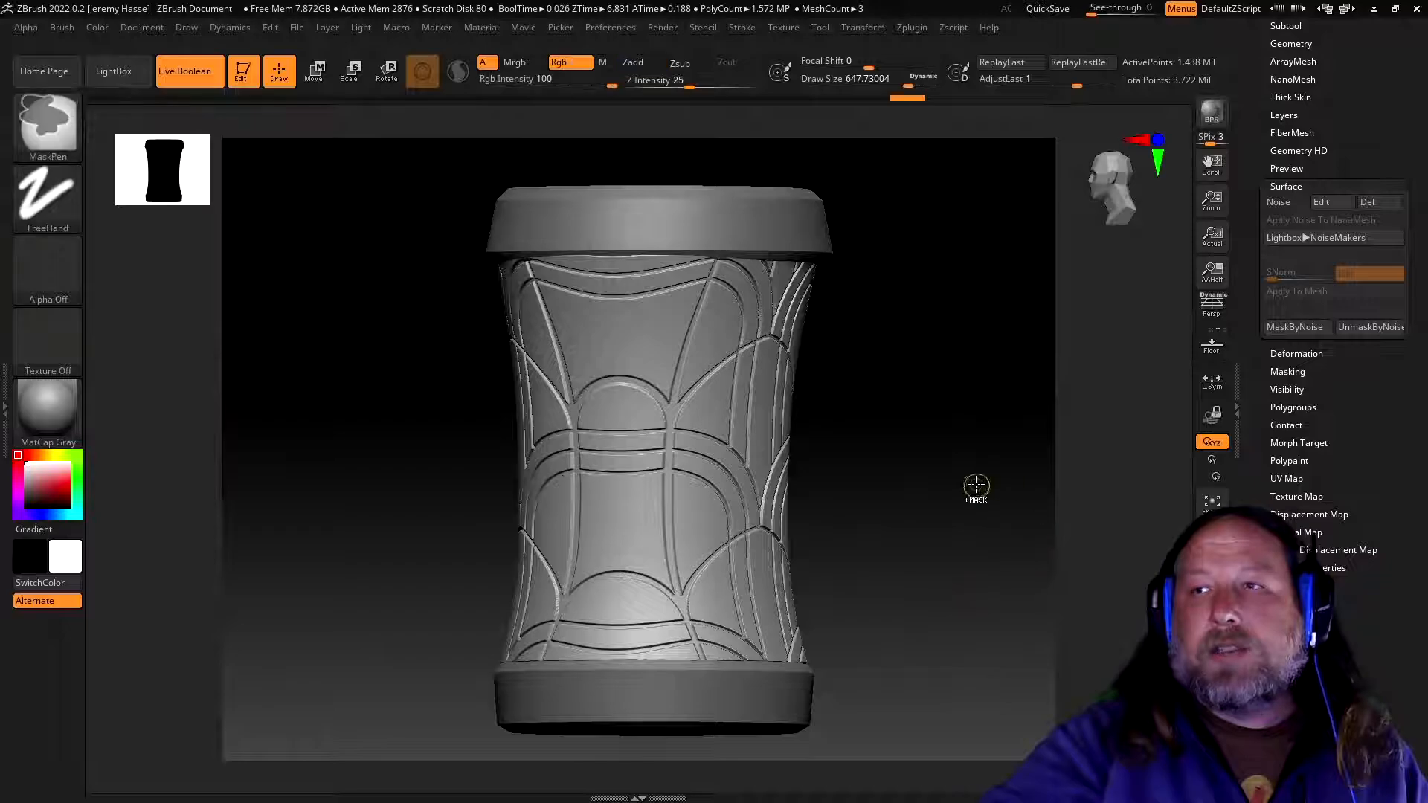
# - Unhide the rest of the handle and isolate the smooth border polygroup around the ribbed grip panel
pyautogui.keyDown('ctrl'); pyautogui.keyDown('shift'); pyautogui.click(969, 456); pyautogui.keyUp('shift'); pyautogui.keyUp('ctrl')
pyautogui.moveTo(1036, 516)
pyautogui.mouseDown()
pyautogui.moveTo(997, 542)
pyautogui.moveTo(908, 549)
pyautogui.moveTo(889, 576)
pyautogui.moveTo(963, 598)
pyautogui.moveTo(1014, 593)
pyautogui.moveTo(1052, 542)
pyautogui.moveTo(947, 548)
pyautogui.mouseUp()
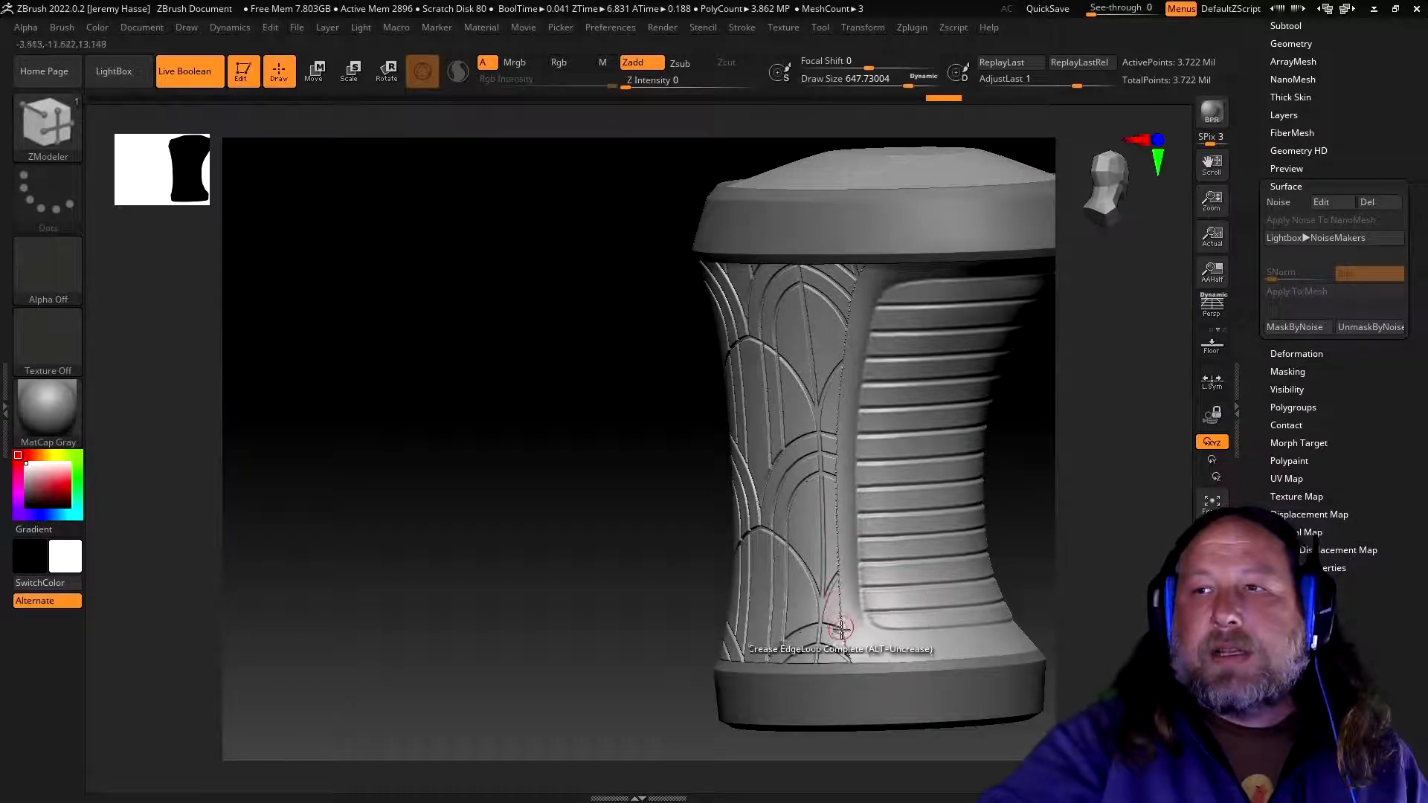
pyautogui.keyDown('ctrl'); pyautogui.keyDown('alt'); pyautogui.keyDown('shift'); pyautogui.click(868, 644); pyautogui.keyUp('shift'); pyautogui.keyUp('alt'); pyautogui.keyUp('ctrl')
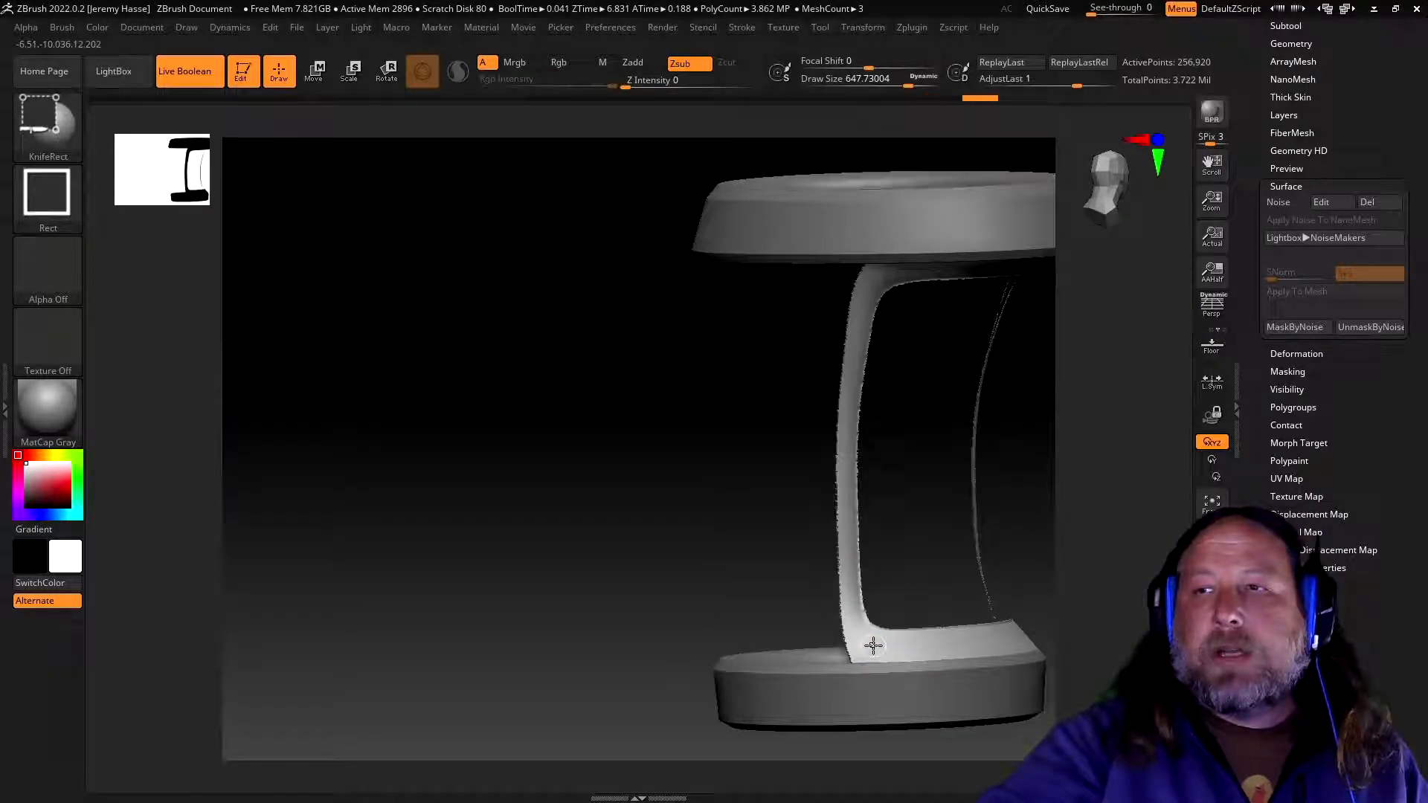
# - Unhide the rest of the handle around the isolated smooth border
pyautogui.moveTo(558, 532)
pyautogui.mouseDown()
pyautogui.moveTo(532, 516)
pyautogui.moveTo(532, 485)
pyautogui.moveTo(560, 523)
pyautogui.moveTo(576, 482)
pyautogui.mouseUp()
pyautogui.keyDown('ctrl'); pyautogui.keyDown('alt'); pyautogui.keyDown('shift'); pyautogui.click(624, 497); pyautogui.keyUp('shift'); pyautogui.keyUp('alt'); pyautogui.keyUp('ctrl')
pyautogui.moveTo(583, 526)
pyautogui.mouseDown()
pyautogui.moveTo(621, 548)
pyautogui.moveTo(673, 484)
pyautogui.moveTo(604, 470)
pyautogui.mouseUp()
pyautogui.moveTo(562, 402)
pyautogui.keyDown('ctrl'); pyautogui.mouseDown(button='right')
pyautogui.moveTo(609, 476)
pyautogui.moveTo(532, 389)
pyautogui.moveTo(565, 485)
pyautogui.moveTo(520, 552)
pyautogui.mouseUp(button='right'); pyautogui.keyUp('ctrl')
pyautogui.moveTo(528, 431); pyautogui.dragTo(502, 493, button='right')
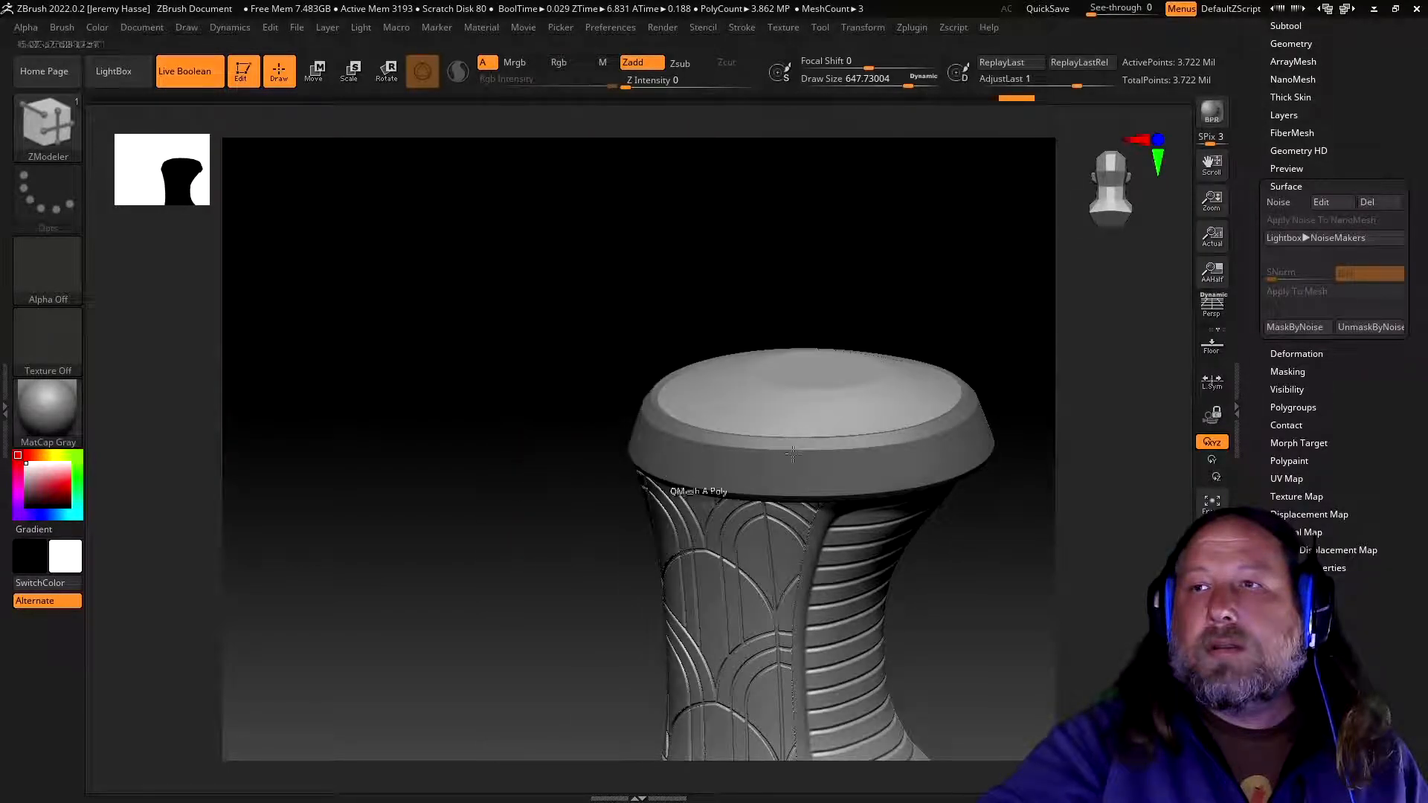
# - Isolate the upper end cap's polygroup to examine its shape from the side, and show the whole handle again
pyautogui.hotkey('ctrl', 'shift')
pyautogui.keyDown('ctrl'); pyautogui.keyDown('shift'); pyautogui.click(795, 415); pyautogui.keyUp('shift'); pyautogui.keyUp('ctrl')
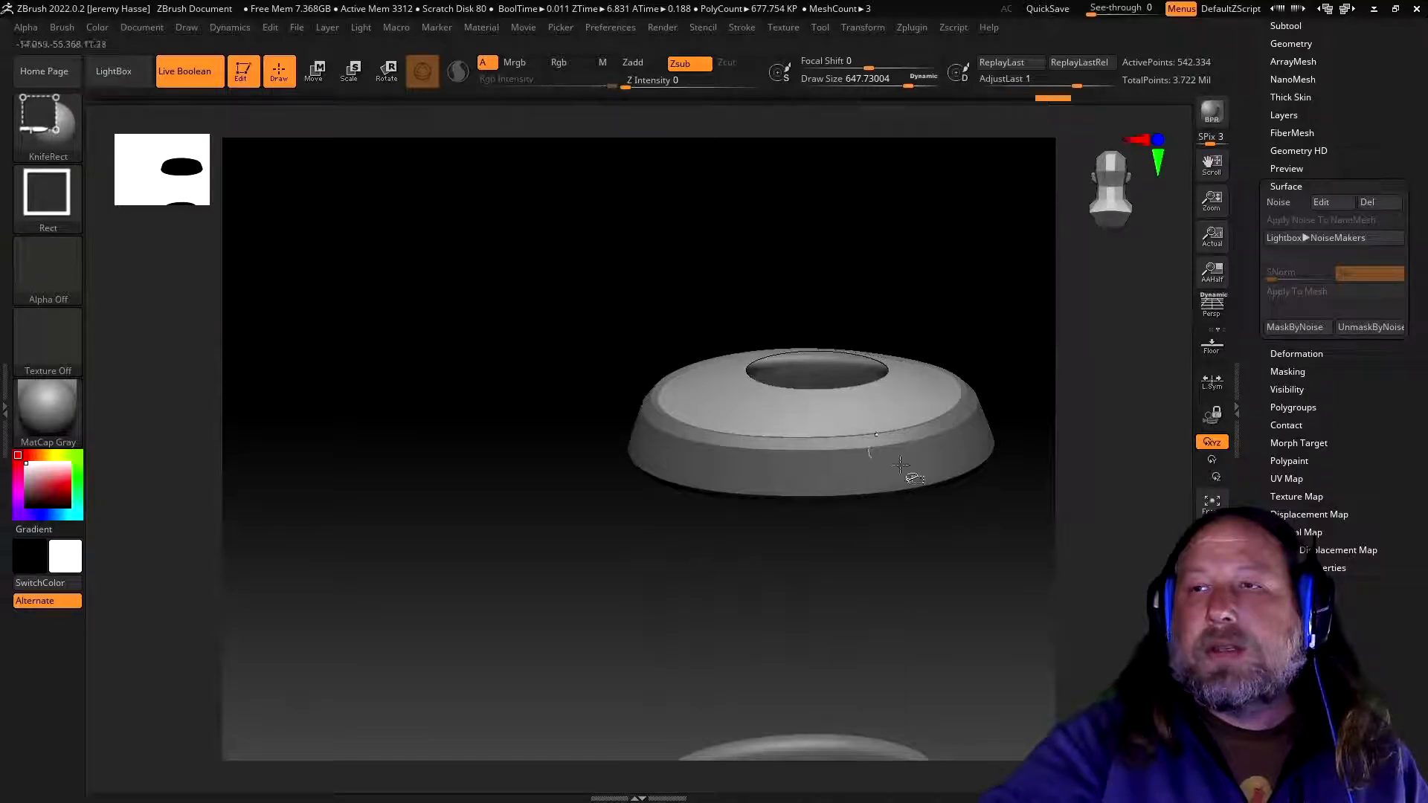
pyautogui.moveTo(987, 580)
pyautogui.mouseDown(button='right')
pyautogui.moveTo(973, 630)
pyautogui.moveTo(1002, 571)
pyautogui.mouseUp(button='right')
pyautogui.press('ctrl')
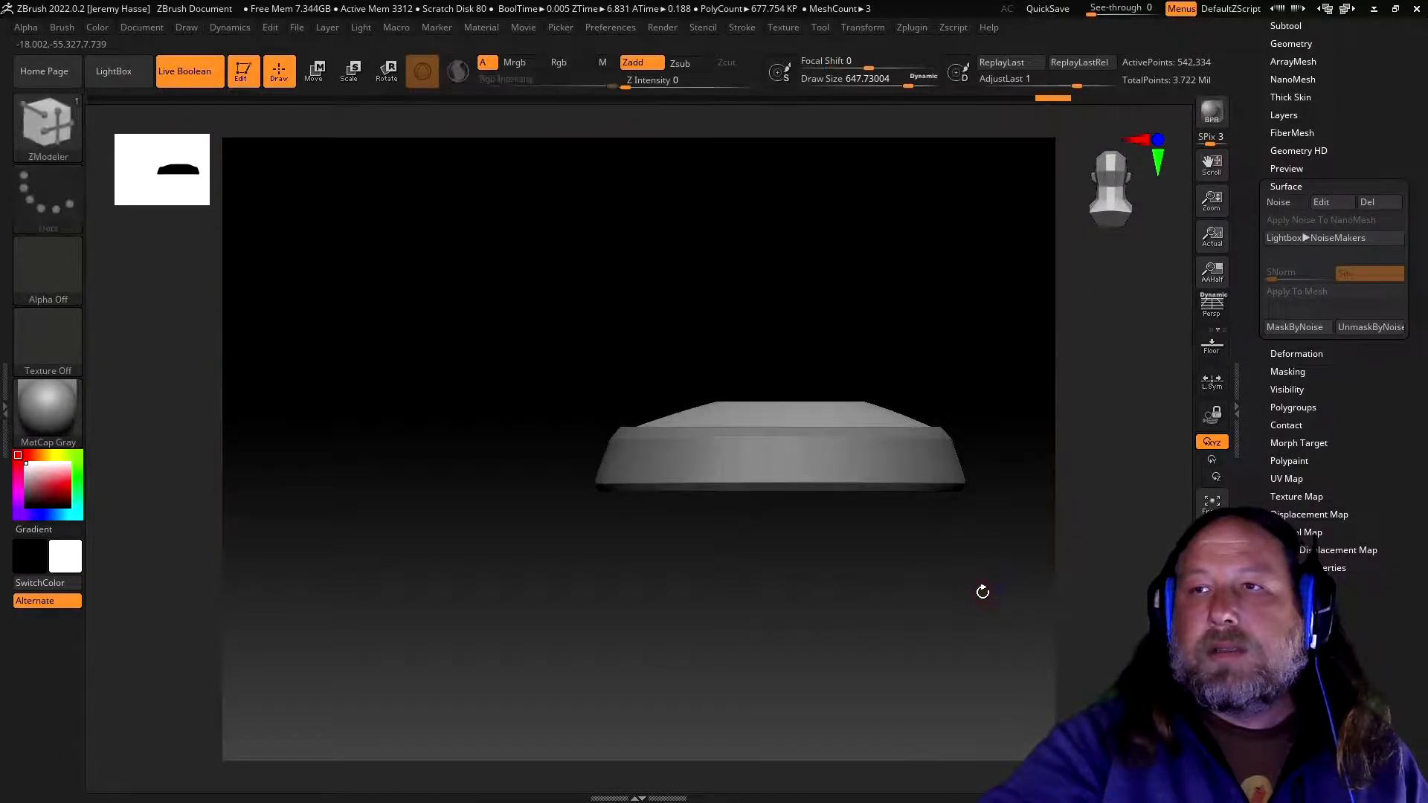
pyautogui.press('ctrl')
pyautogui.hotkey('ctrl', 'shift')
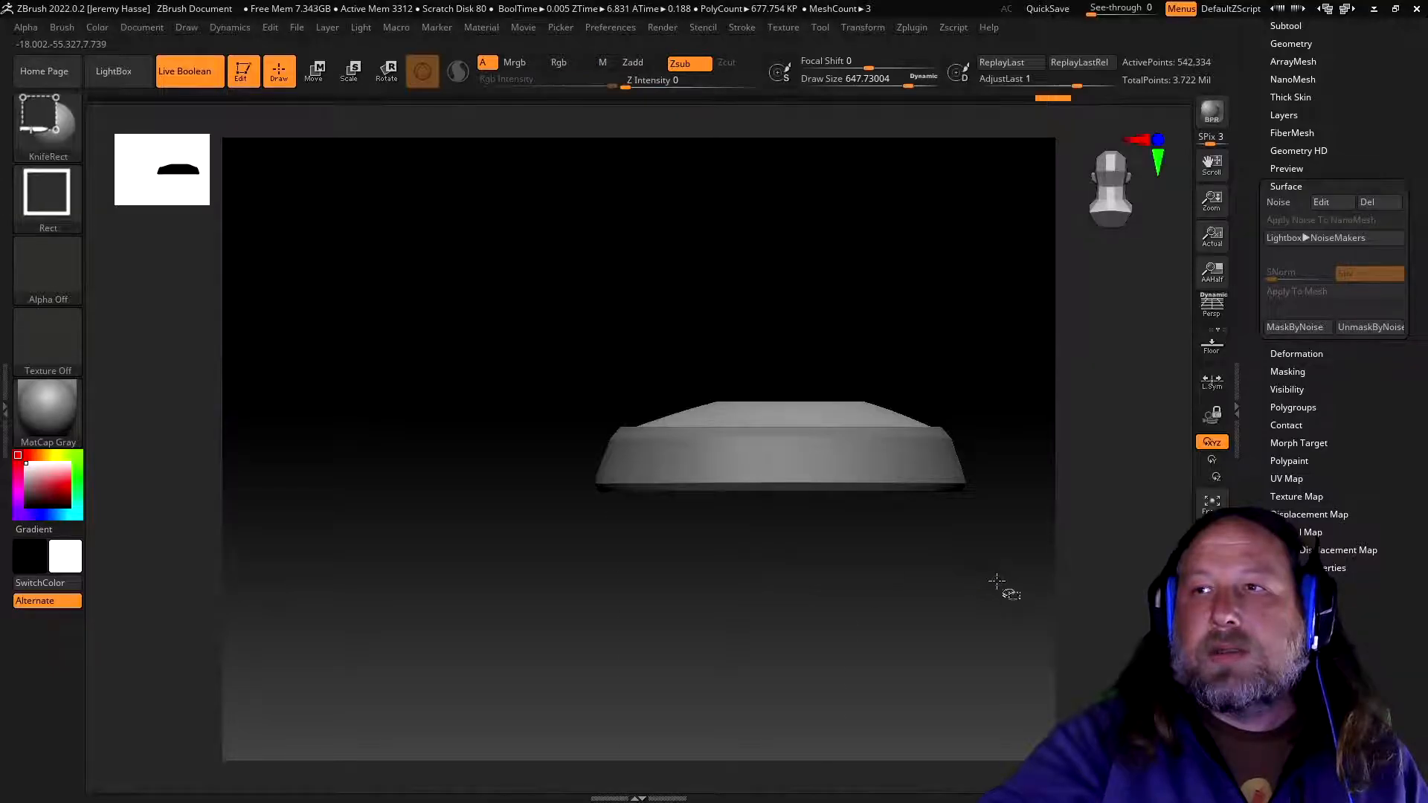
pyautogui.keyDown('ctrl'); pyautogui.keyDown('shift'); pyautogui.click(995, 579); pyautogui.keyUp('shift'); pyautogui.keyUp('ctrl')
pyautogui.moveTo(994, 573)
pyautogui.mouseDown(button='right')
pyautogui.moveTo(972, 625)
pyautogui.moveTo(994, 592)
pyautogui.mouseUp(button='right')
pyautogui.press('ctrl')
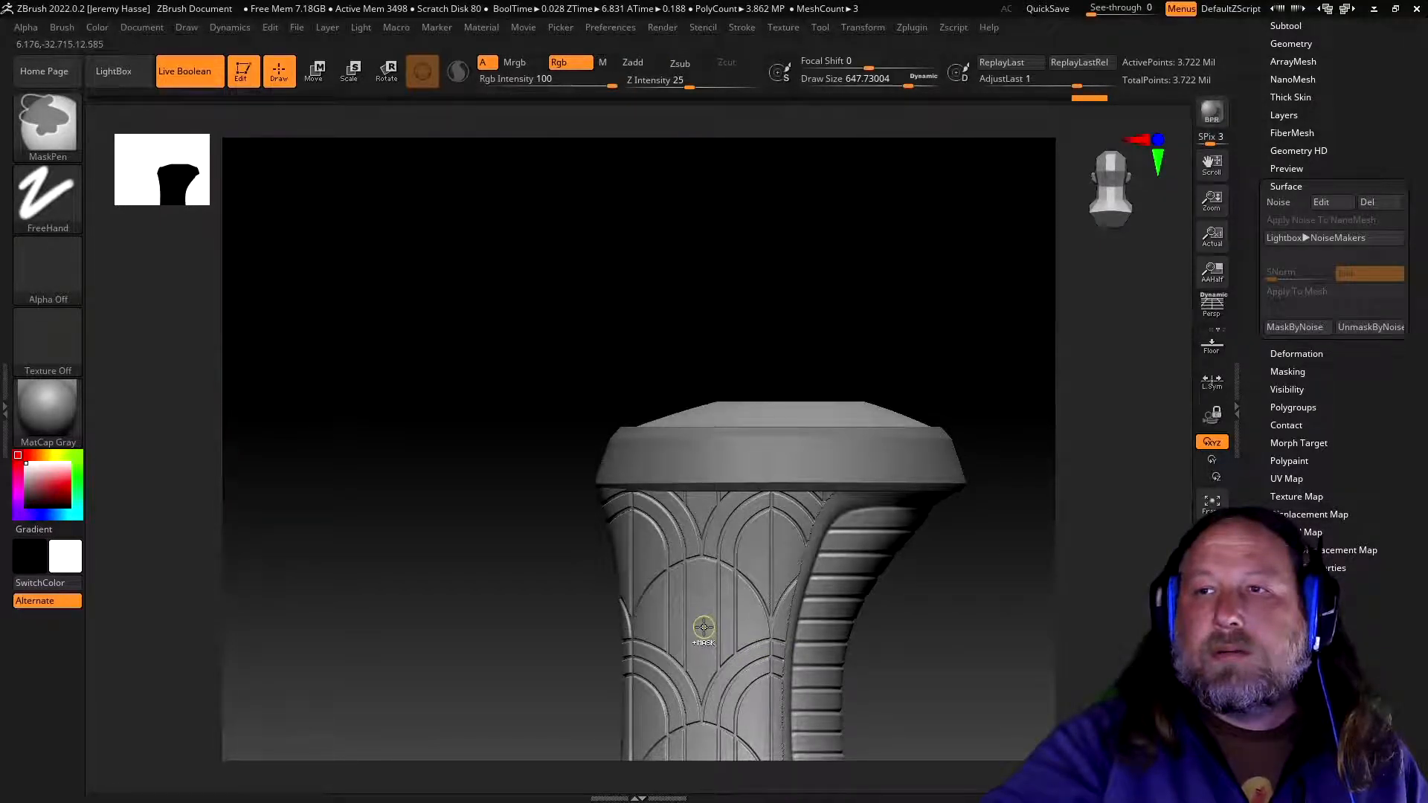
# - Hide the arch-patterned handle body and mask the top surface of the upper end cap
pyautogui.keyDown('ctrl'); pyautogui.keyDown('shift'); pyautogui.click(704, 627); pyautogui.keyUp('shift'); pyautogui.keyUp('ctrl')
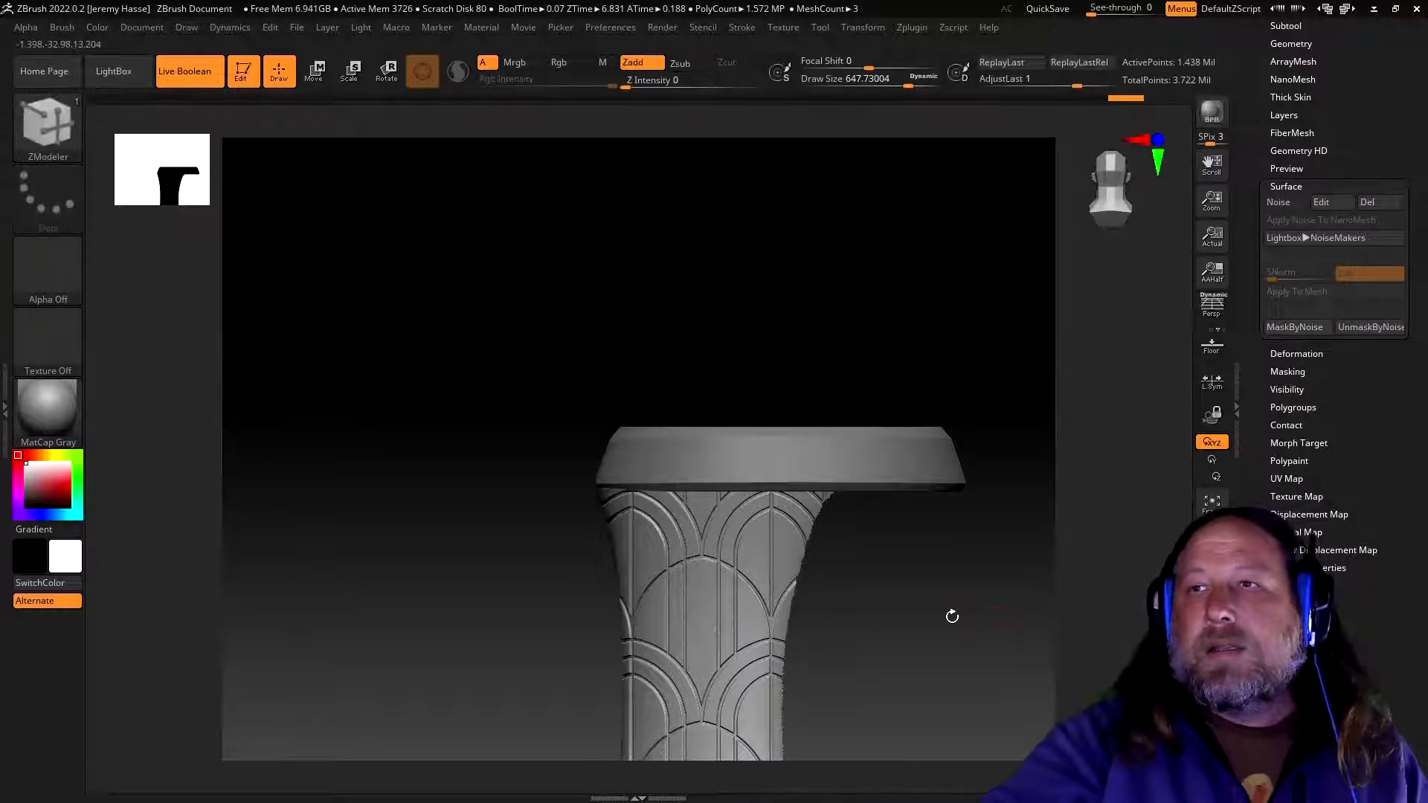
pyautogui.keyDown('ctrl'); pyautogui.keyDown('alt'); pyautogui.keyDown('shift'); pyautogui.click(706, 620); pyautogui.keyUp('shift'); pyautogui.keyUp('alt'); pyautogui.keyUp('ctrl')
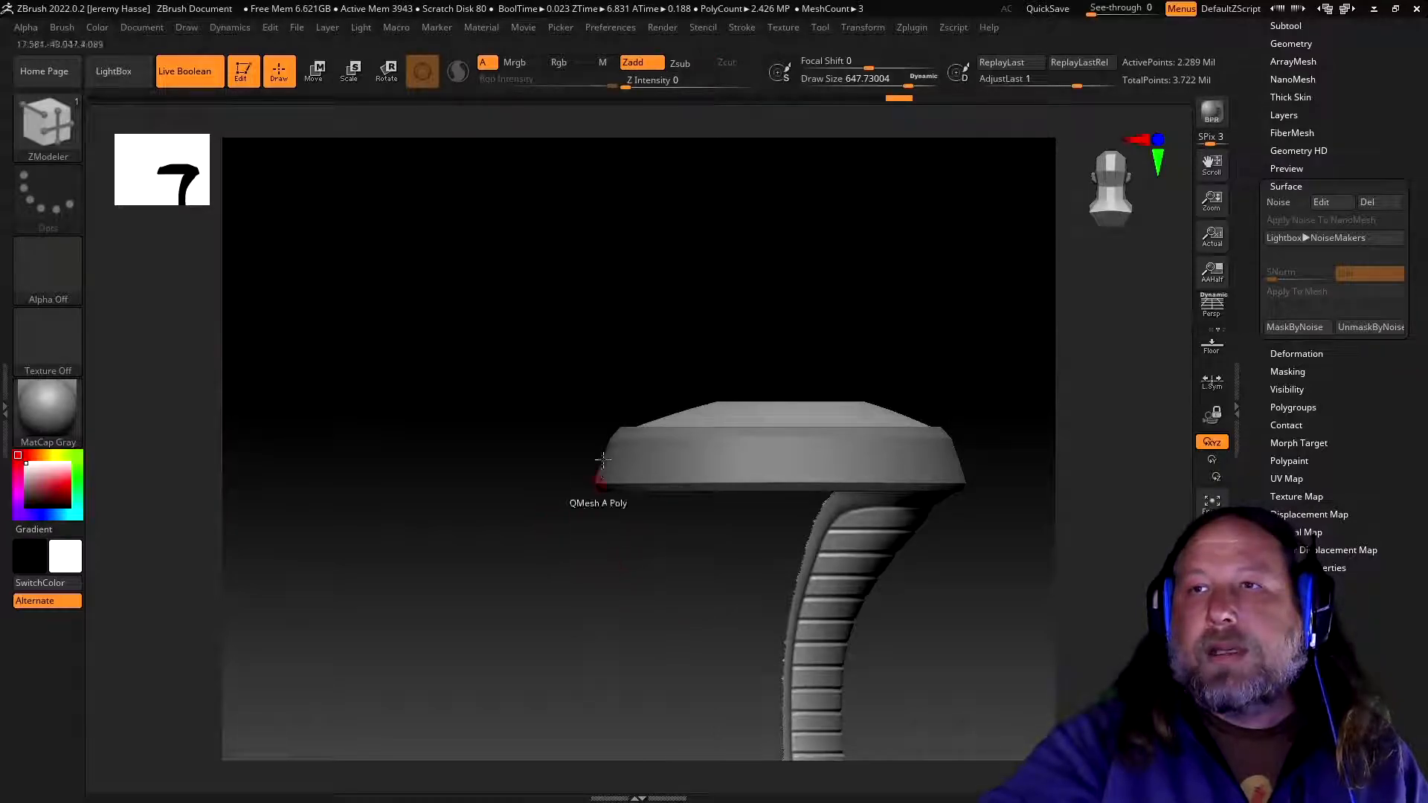
pyautogui.moveTo(636, 297); pyautogui.dragTo(742, 375)
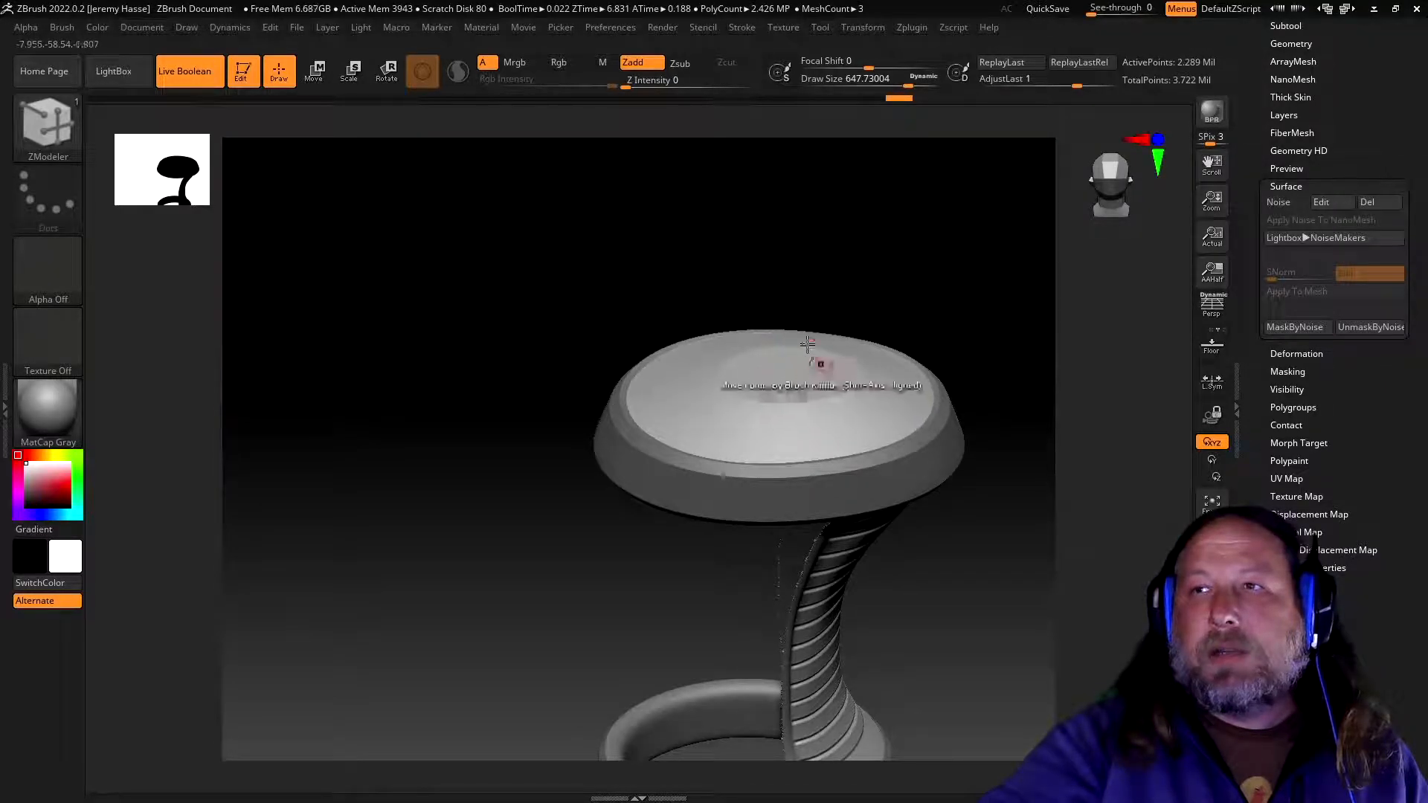
pyautogui.moveTo(863, 273); pyautogui.dragTo(889, 220)
pyautogui.press('ctrl')
pyautogui.keyDown('ctrl'); pyautogui.moveTo(544, 302); pyautogui.dragTo(988, 435); pyautogui.keyUp('ctrl')
pyautogui.press('b')
pyautogui.press('z')
pyautogui.press('m')
pyautogui.moveTo(1004, 370)
pyautogui.mouseDown()
pyautogui.moveTo(1004, 437)
pyautogui.moveTo(908, 426)
pyautogui.moveTo(914, 443)
pyautogui.moveTo(974, 535)
pyautogui.moveTo(998, 545)
pyautogui.moveTo(1087, 511)
pyautogui.moveTo(1007, 452)
pyautogui.mouseUp()
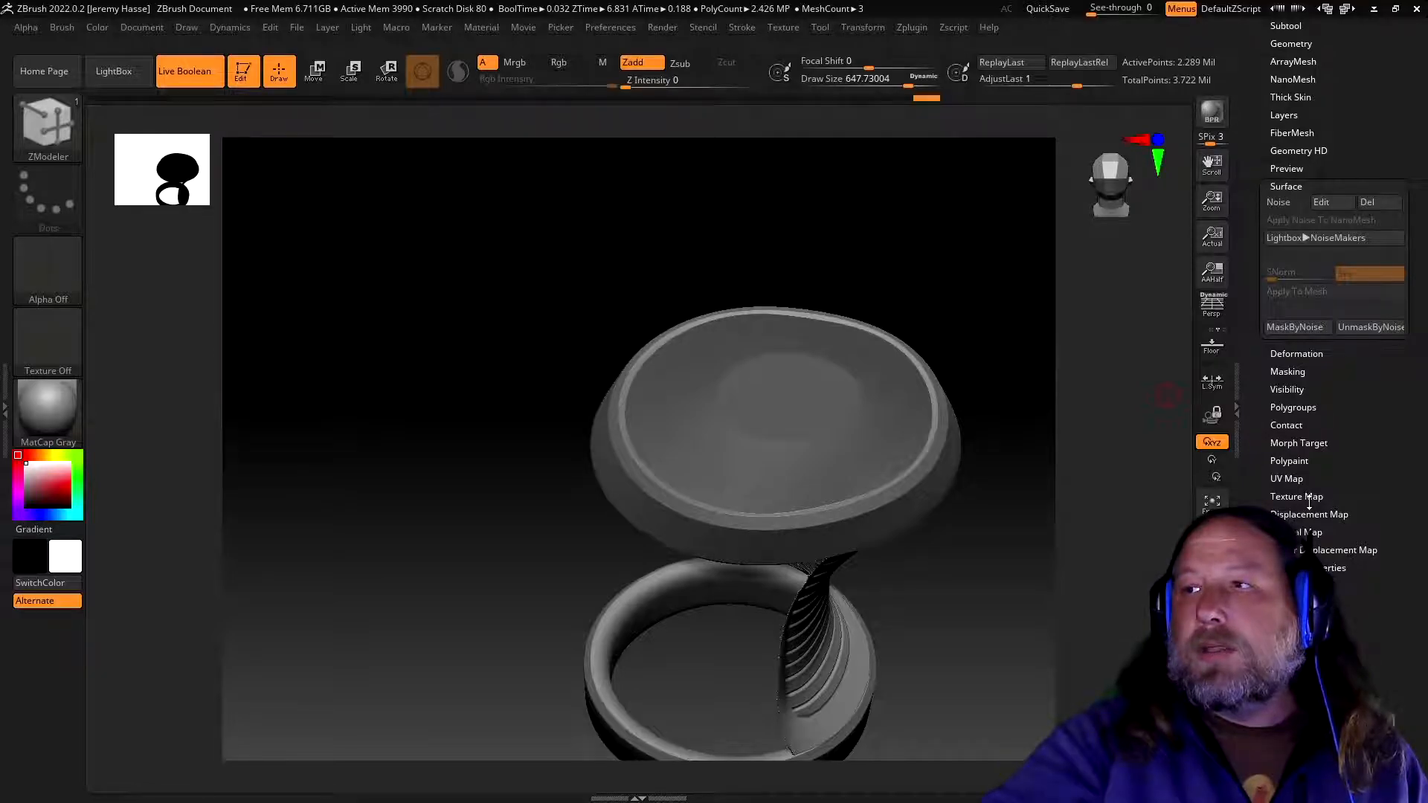
# - Assign the masked area its own polygroup, and unhide the complete handle with its mask cleared
pyautogui.click(1301, 406)
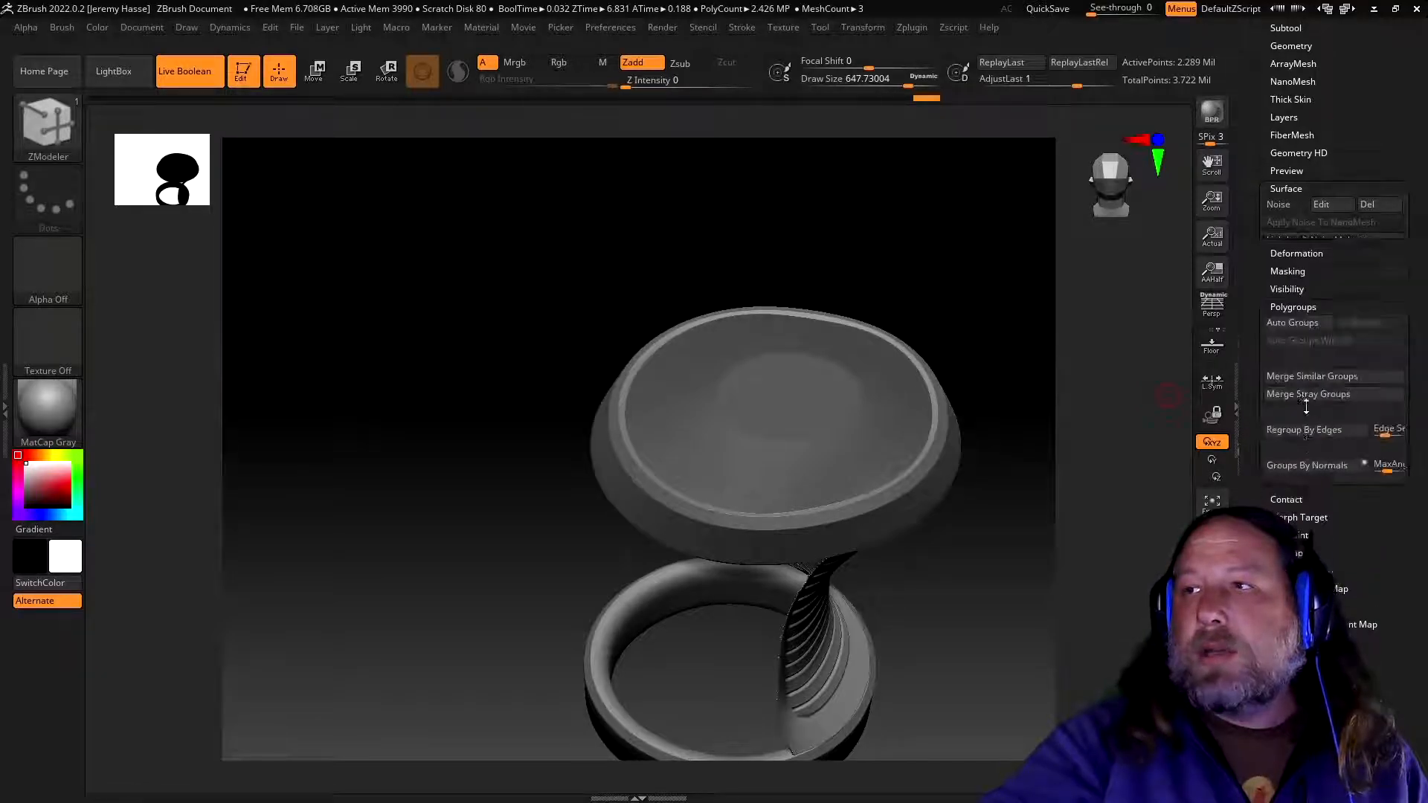
pyautogui.click(1313, 543)
pyautogui.moveTo(1010, 606)
pyautogui.mouseDown()
pyautogui.moveTo(1006, 529)
pyautogui.moveTo(1019, 548)
pyautogui.mouseUp()
pyautogui.hotkey('ctrl', 'shift', 'alt')
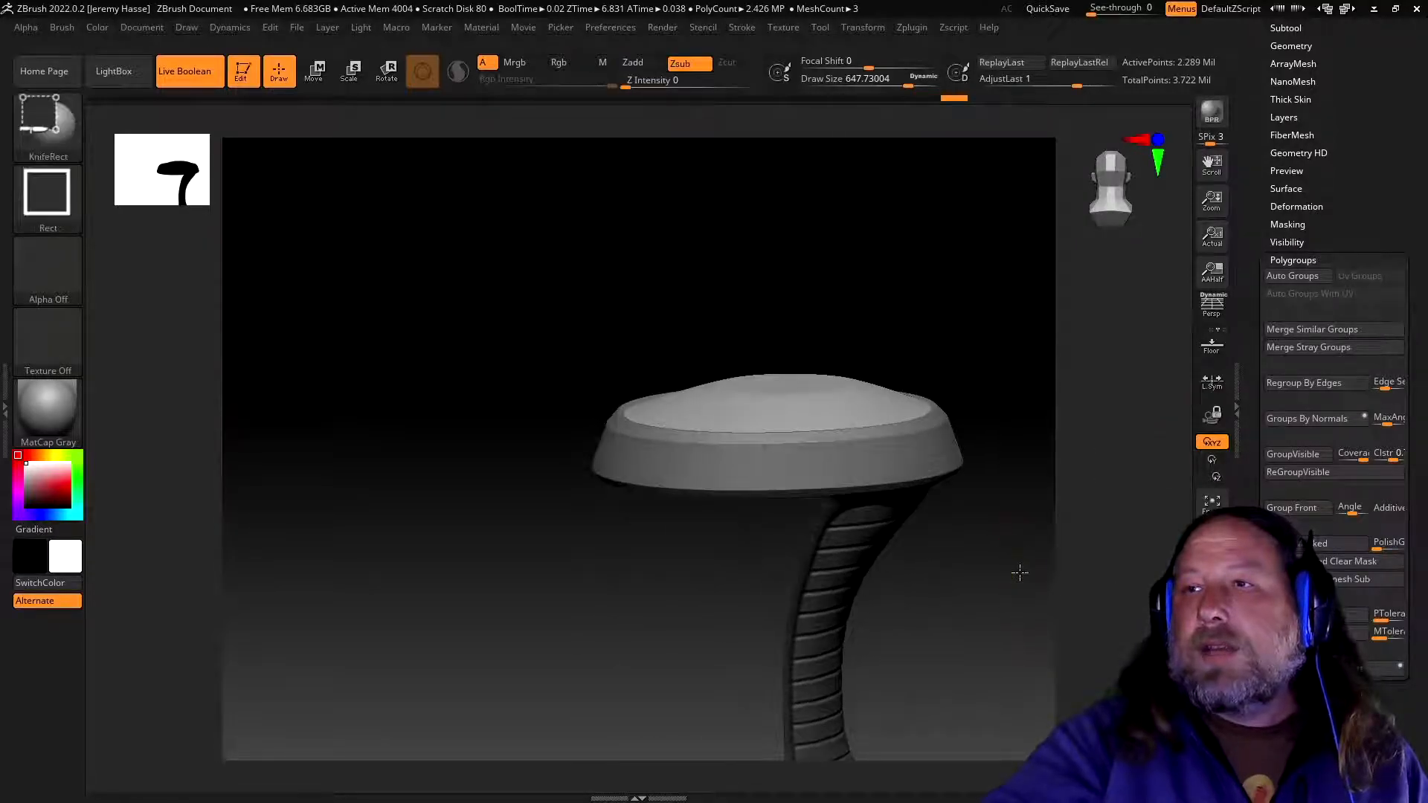
pyautogui.keyDown('ctrl'); pyautogui.keyDown('shift'); pyautogui.click(1026, 589); pyautogui.keyUp('shift'); pyautogui.keyUp('ctrl')
pyautogui.press('ctrl')
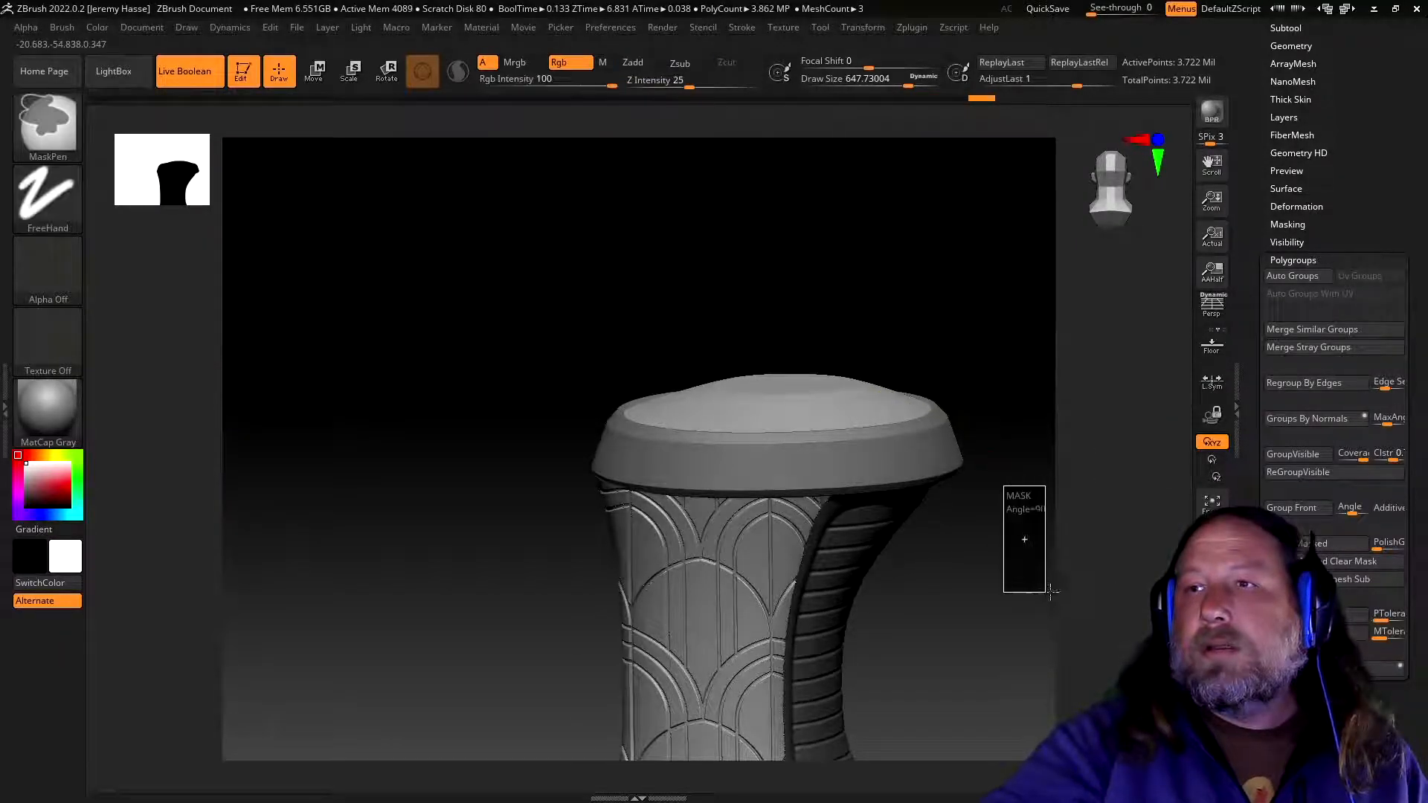
# - Isolate the end caps' polygroup and face the upper cap straight on
pyautogui.keyDown('ctrl'); pyautogui.keyDown('shift'); pyautogui.click(803, 395); pyautogui.keyUp('shift'); pyautogui.keyUp('ctrl')
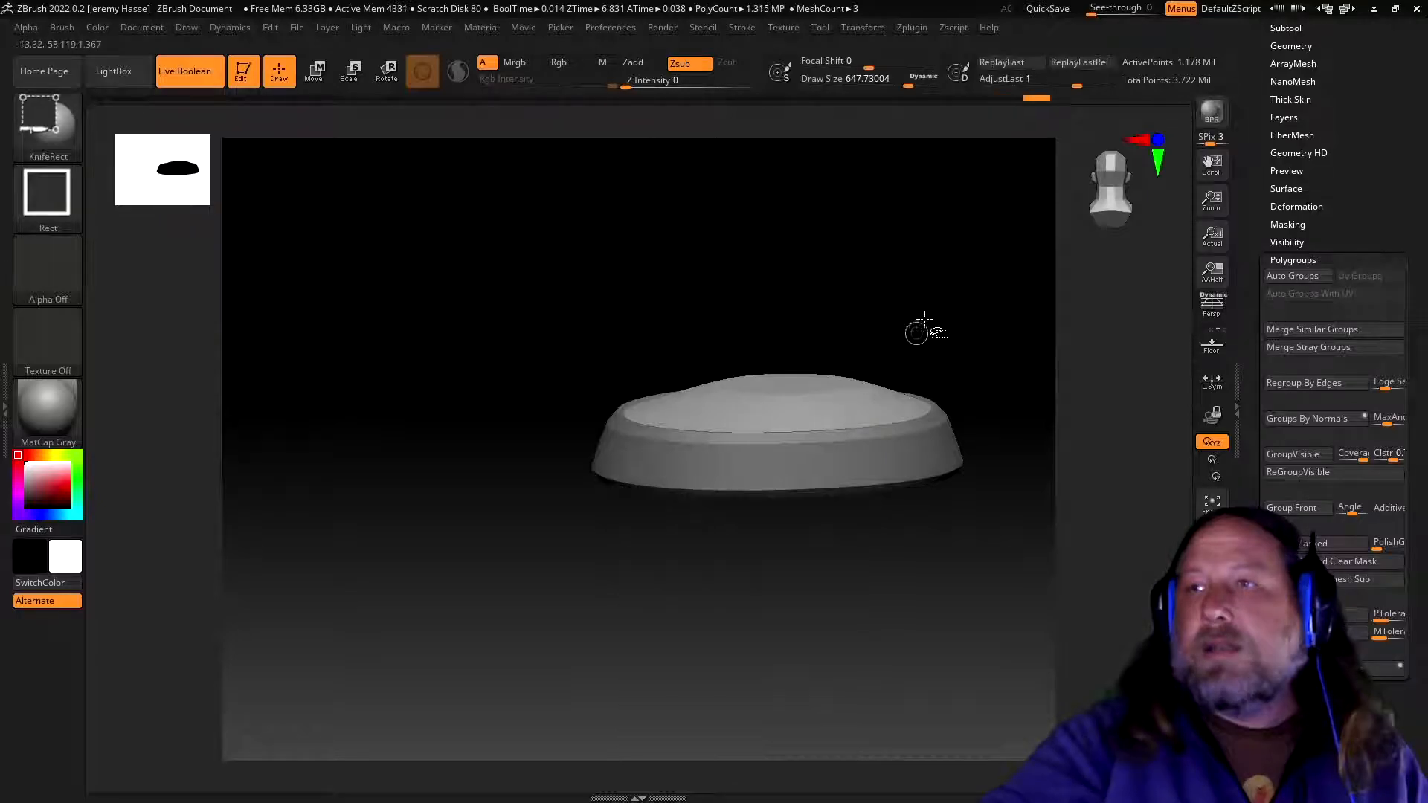
pyautogui.moveTo(973, 391); pyautogui.dragTo(978, 478)
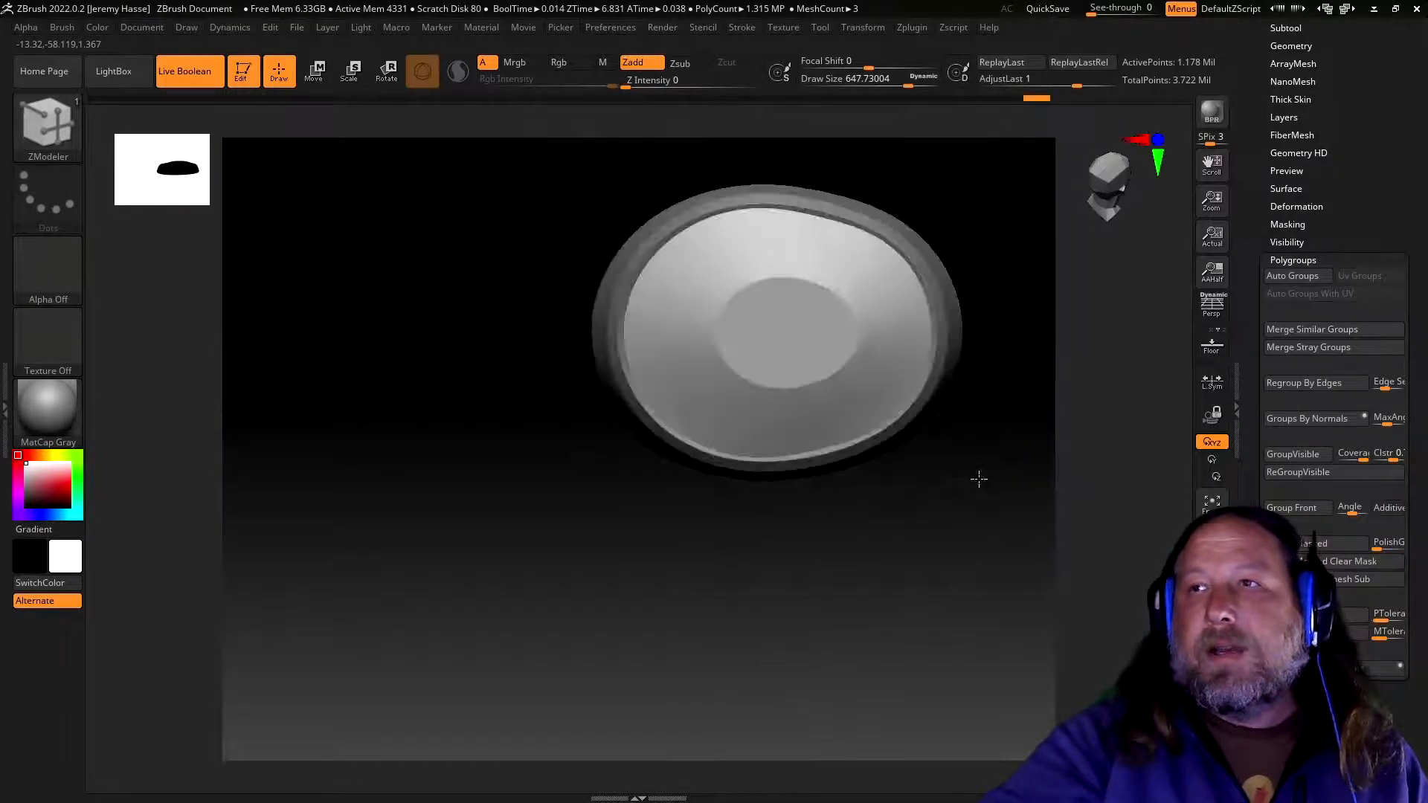
pyautogui.moveTo(988, 540); pyautogui.dragTo(1007, 379)
pyautogui.moveTo(510, 382); pyautogui.dragTo(576, 452)
pyautogui.keyDown('shift'); pyautogui.moveTo(988, 322); pyautogui.dragTo(941, 457); pyautogui.keyUp('shift')
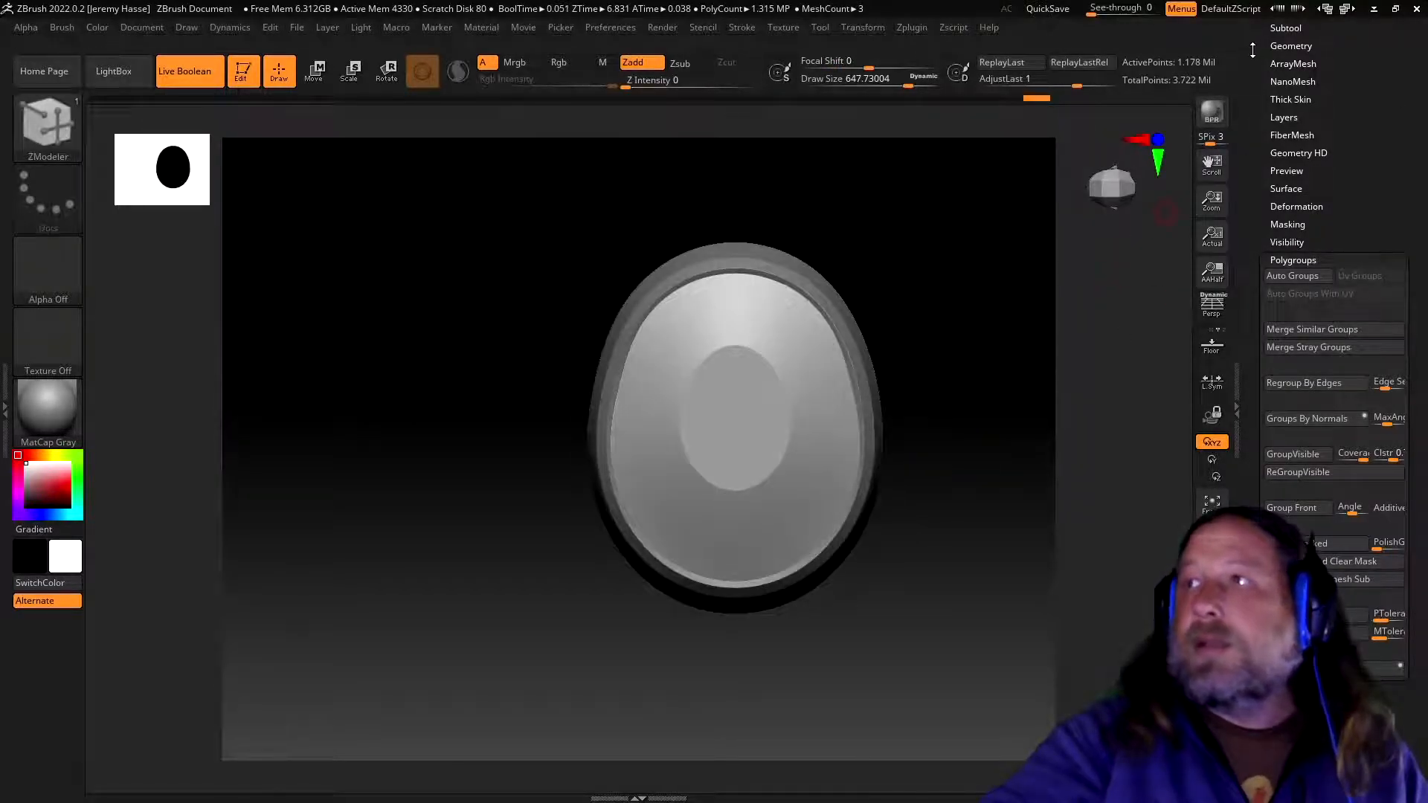
# - Try the arch pattern as surface noise on the end caps, check the NoiseMaker preview, and switch the noise off
pyautogui.moveTo(1253, 50); pyautogui.dragTo(1255, 110)
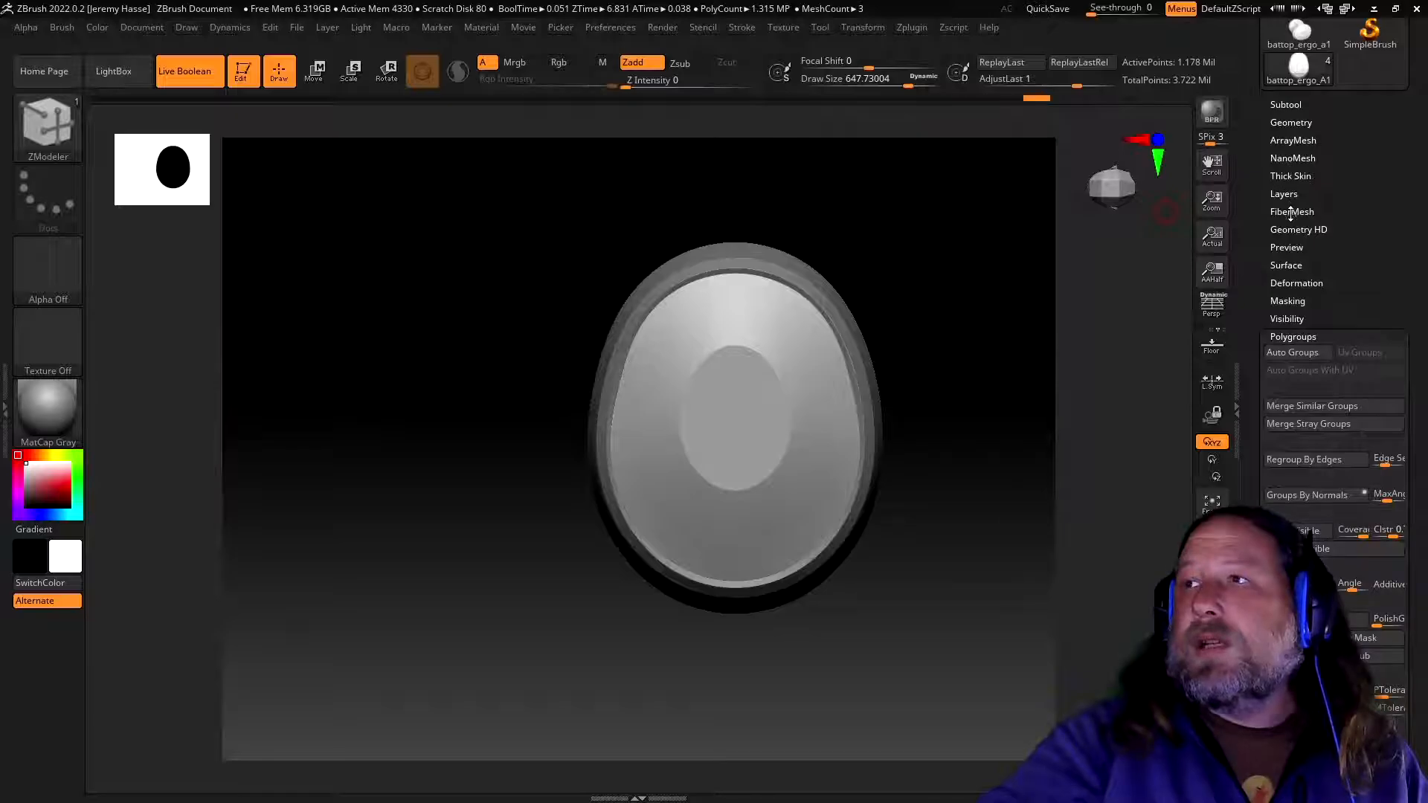
pyautogui.click(1286, 265)
pyautogui.click(1297, 281)
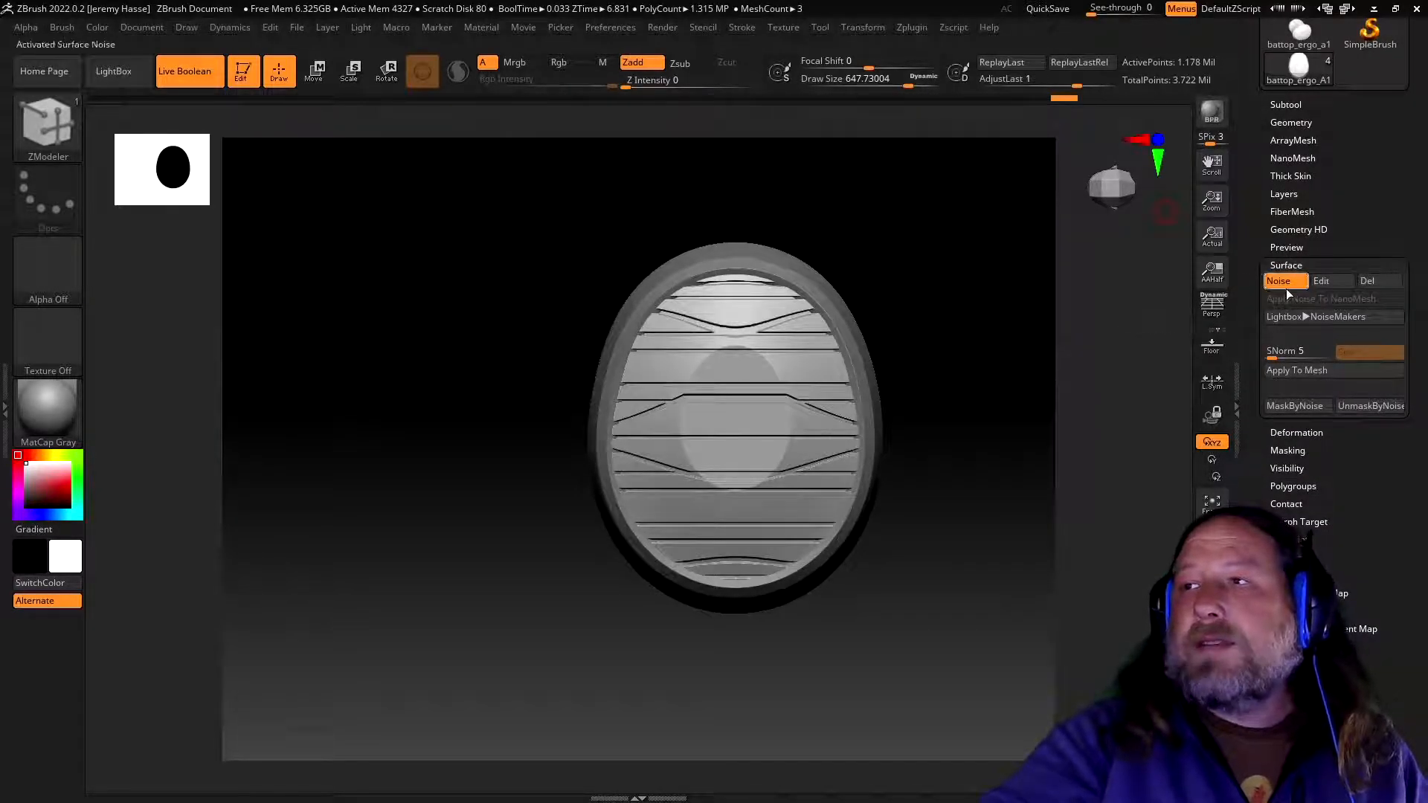
pyautogui.click(1320, 282)
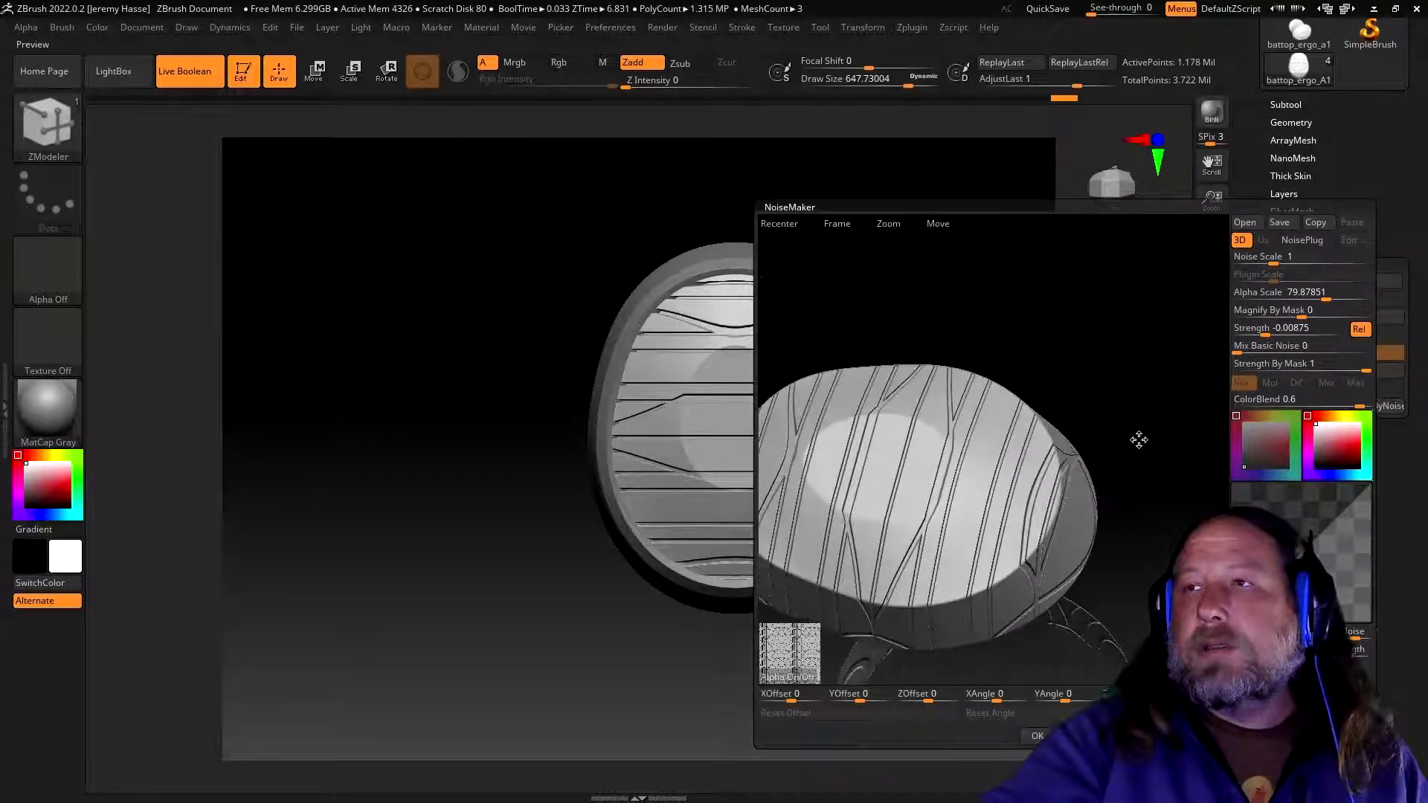
pyautogui.moveTo(1147, 432)
pyautogui.mouseDown()
pyautogui.moveTo(1119, 424)
pyautogui.moveTo(1127, 386)
pyautogui.moveTo(1149, 427)
pyautogui.moveTo(1138, 417)
pyautogui.moveTo(1157, 414)
pyautogui.mouseUp()
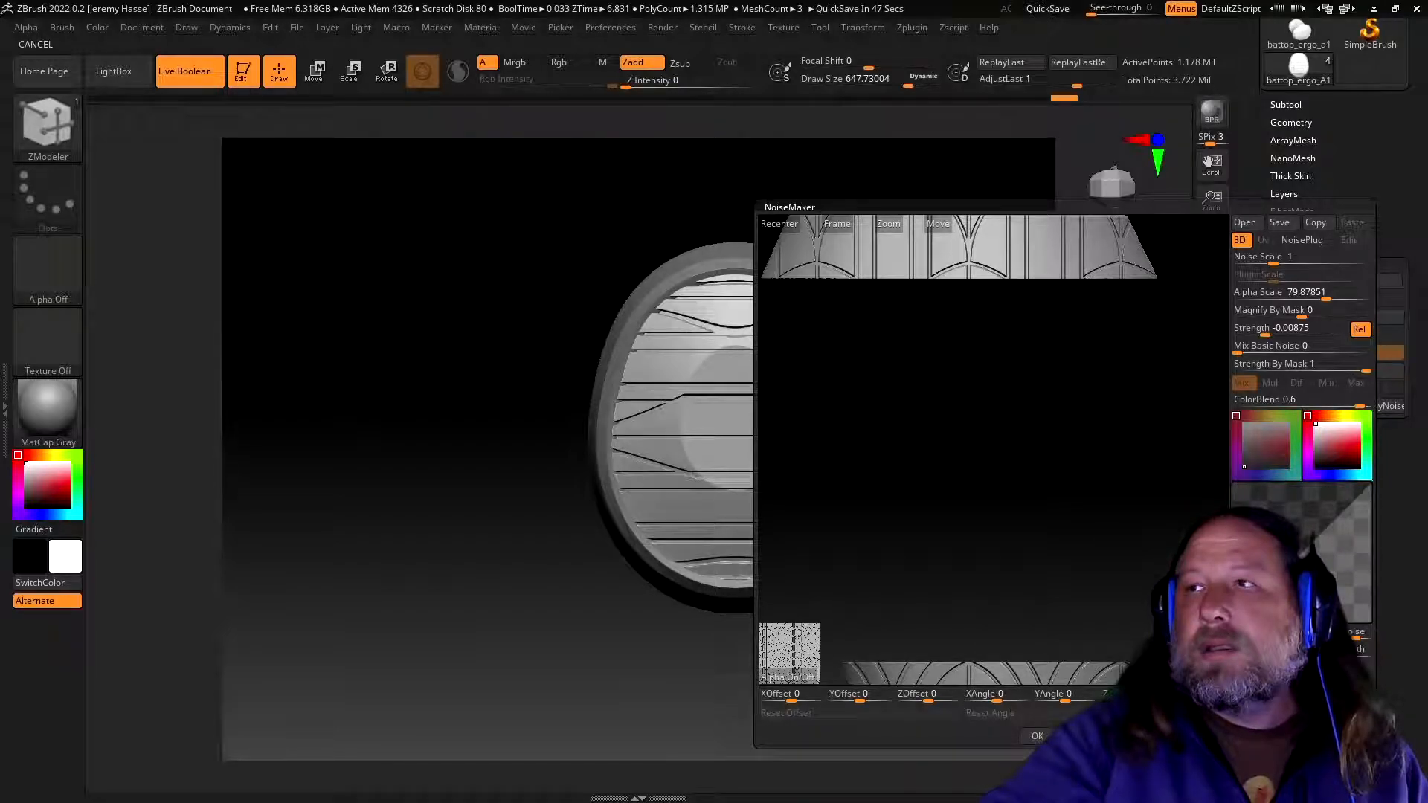
pyautogui.click(1037, 735)
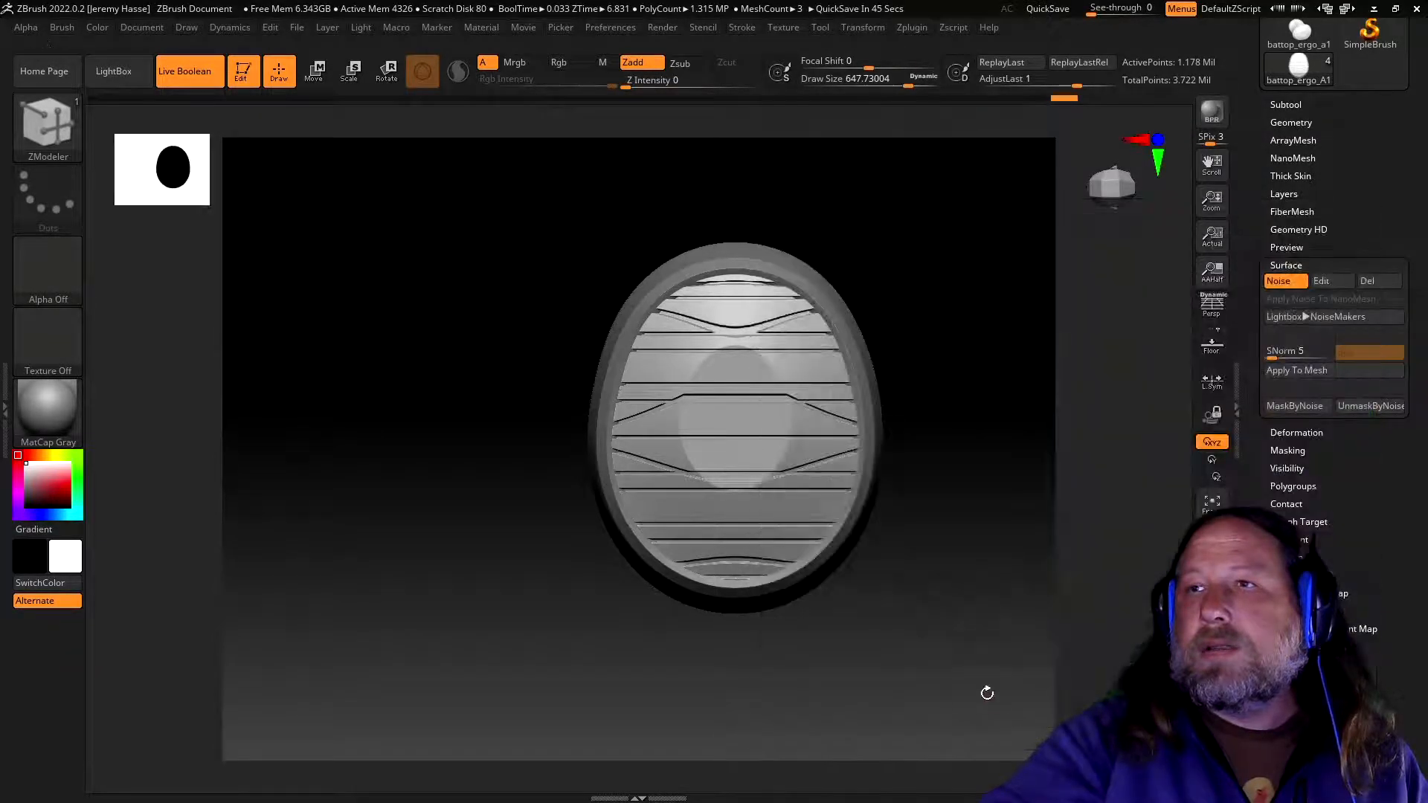
pyautogui.click(1278, 280)
# - Mask the lower end cap in side view, convert it to its own polygroup, and clear the mask
pyautogui.moveTo(1026, 538)
pyautogui.mouseDown()
pyautogui.moveTo(953, 583)
pyautogui.moveTo(986, 494)
pyautogui.mouseUp()
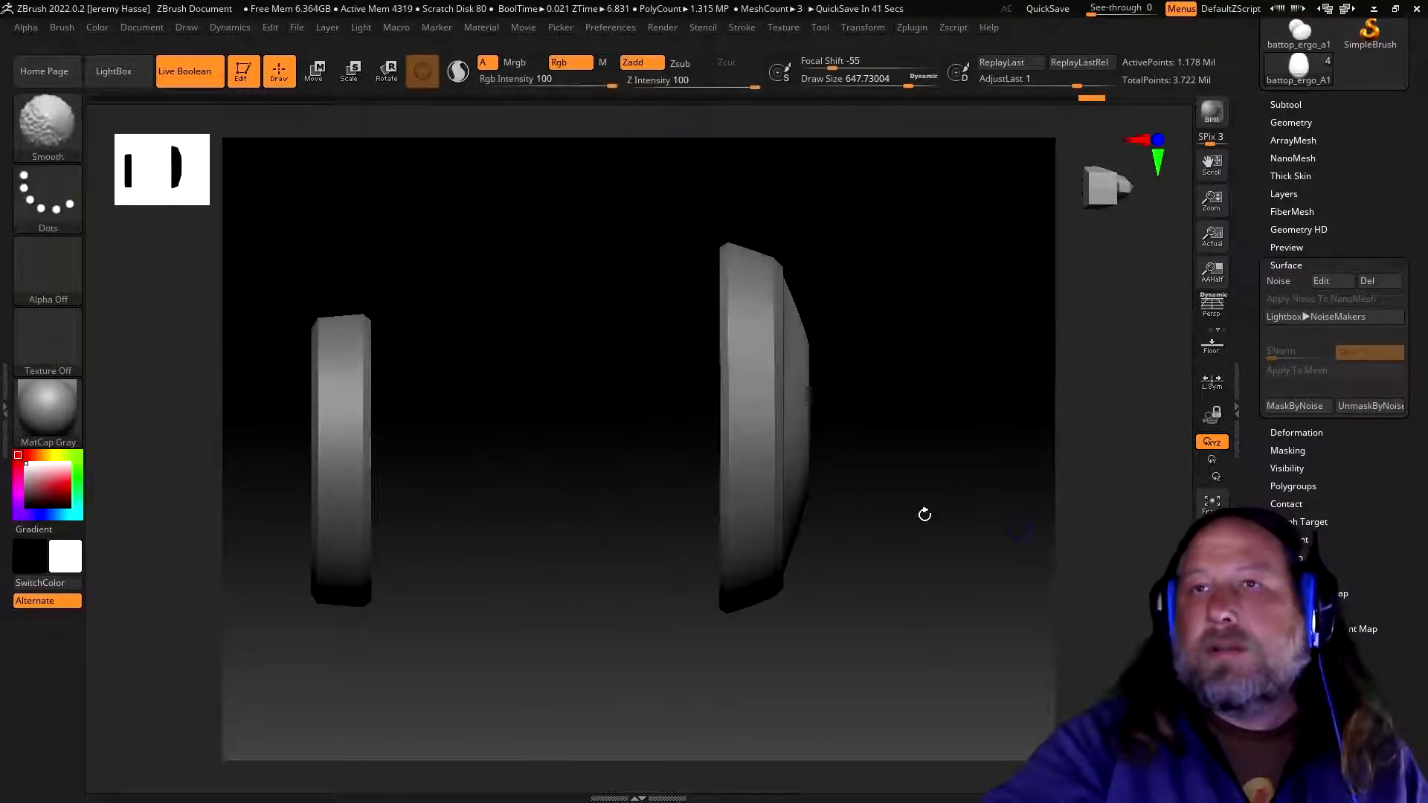
pyautogui.keyDown('ctrl'); pyautogui.moveTo(256, 216); pyautogui.dragTo(490, 705); pyautogui.keyUp('ctrl')
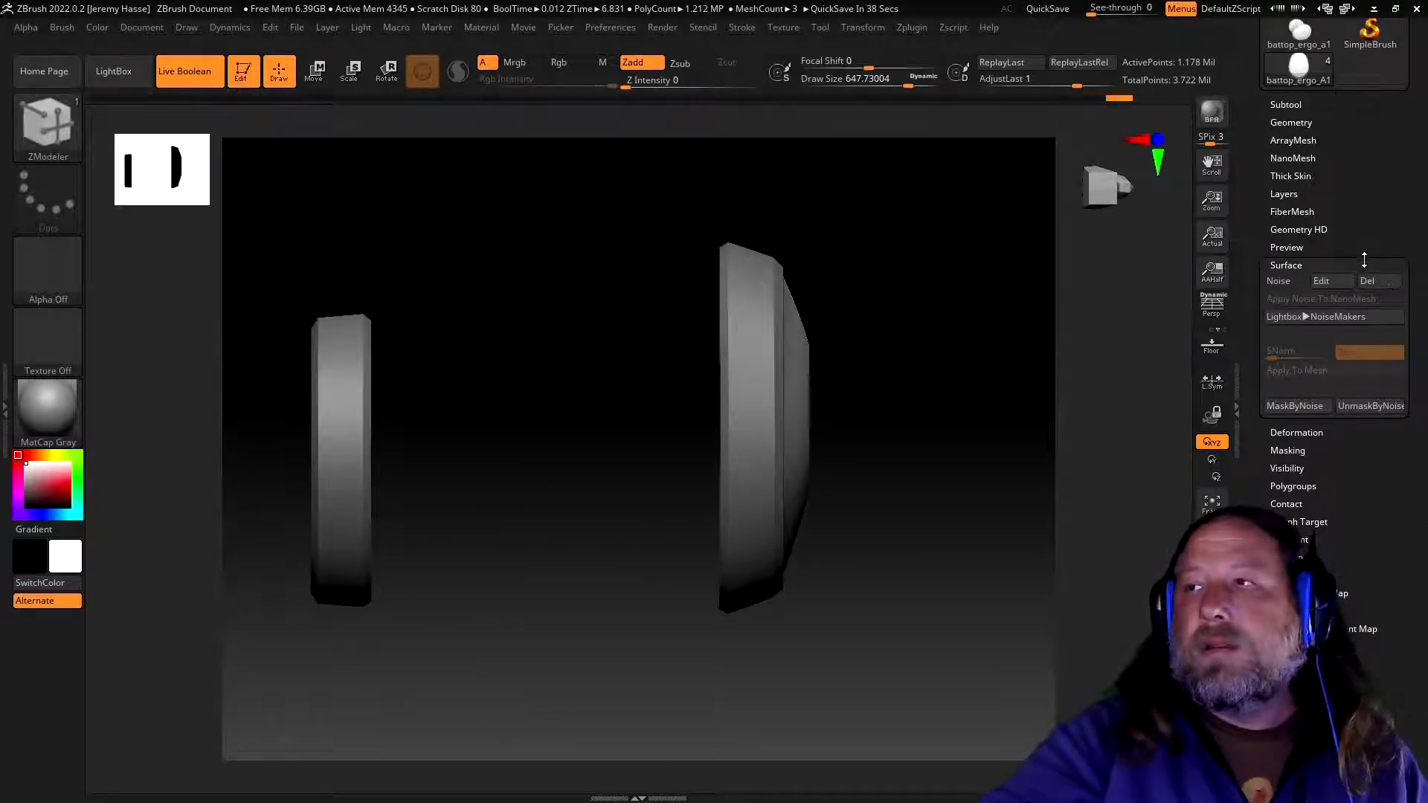
pyautogui.click(1300, 249)
pyautogui.click(1326, 247)
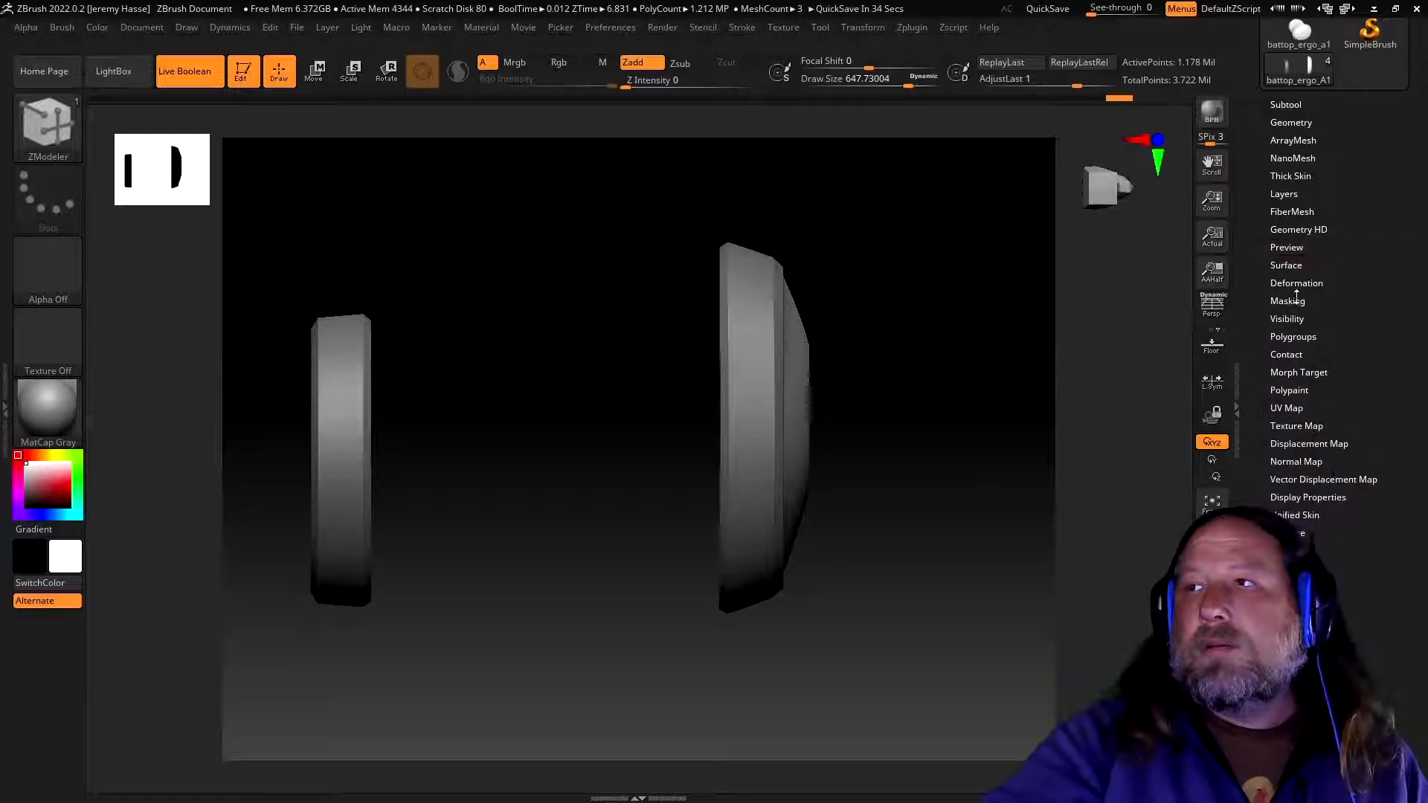
pyautogui.click(1292, 305)
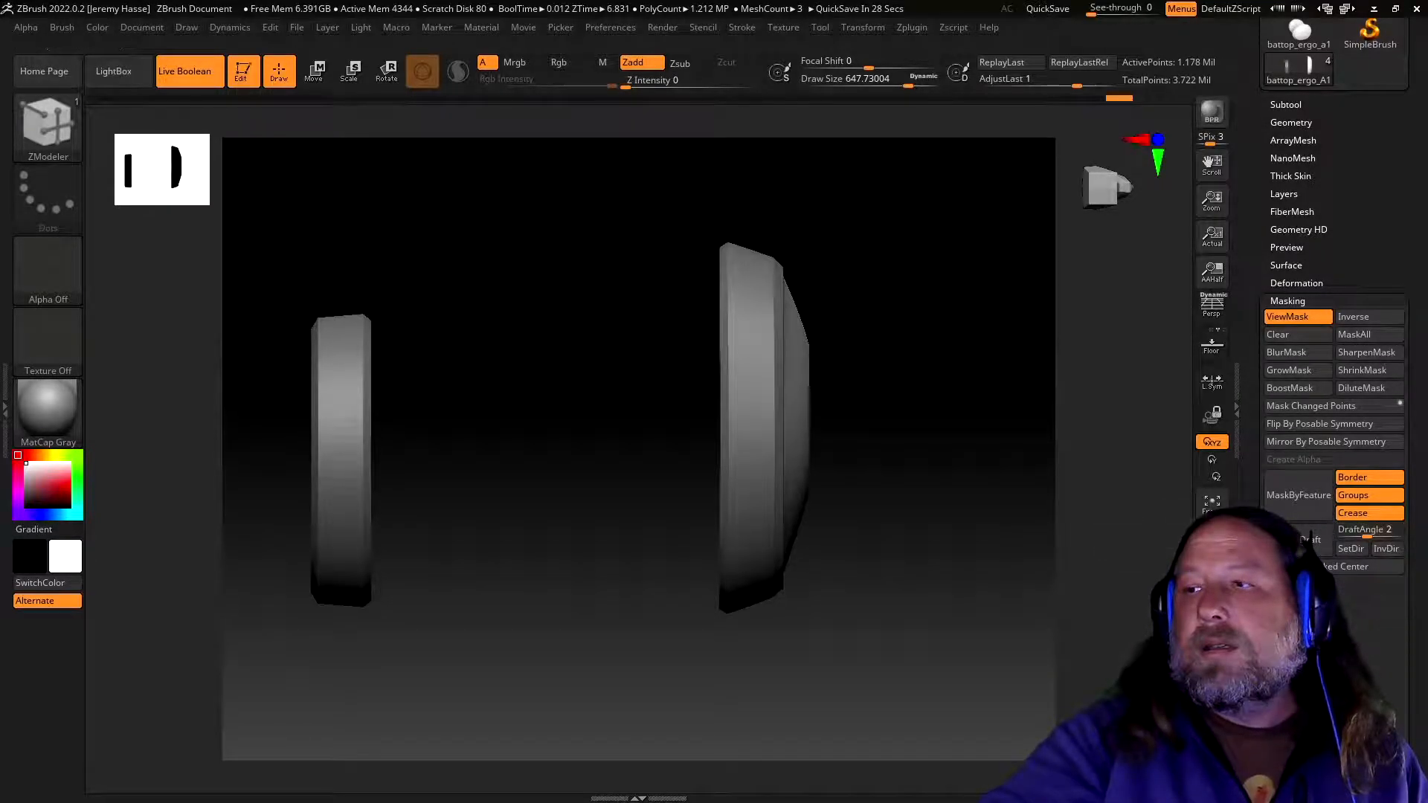
pyautogui.click(1326, 300)
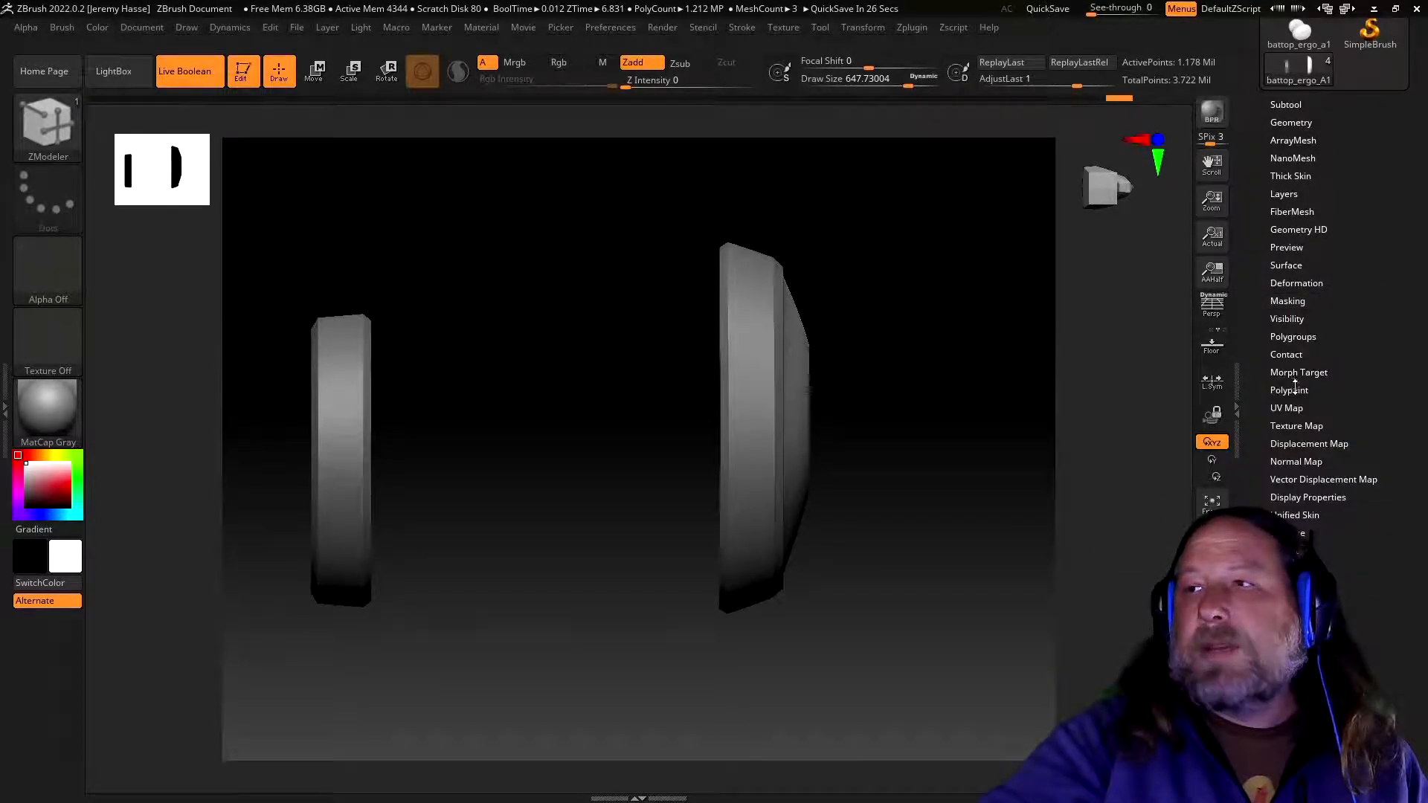
pyautogui.click(1295, 339)
pyautogui.click(1315, 620)
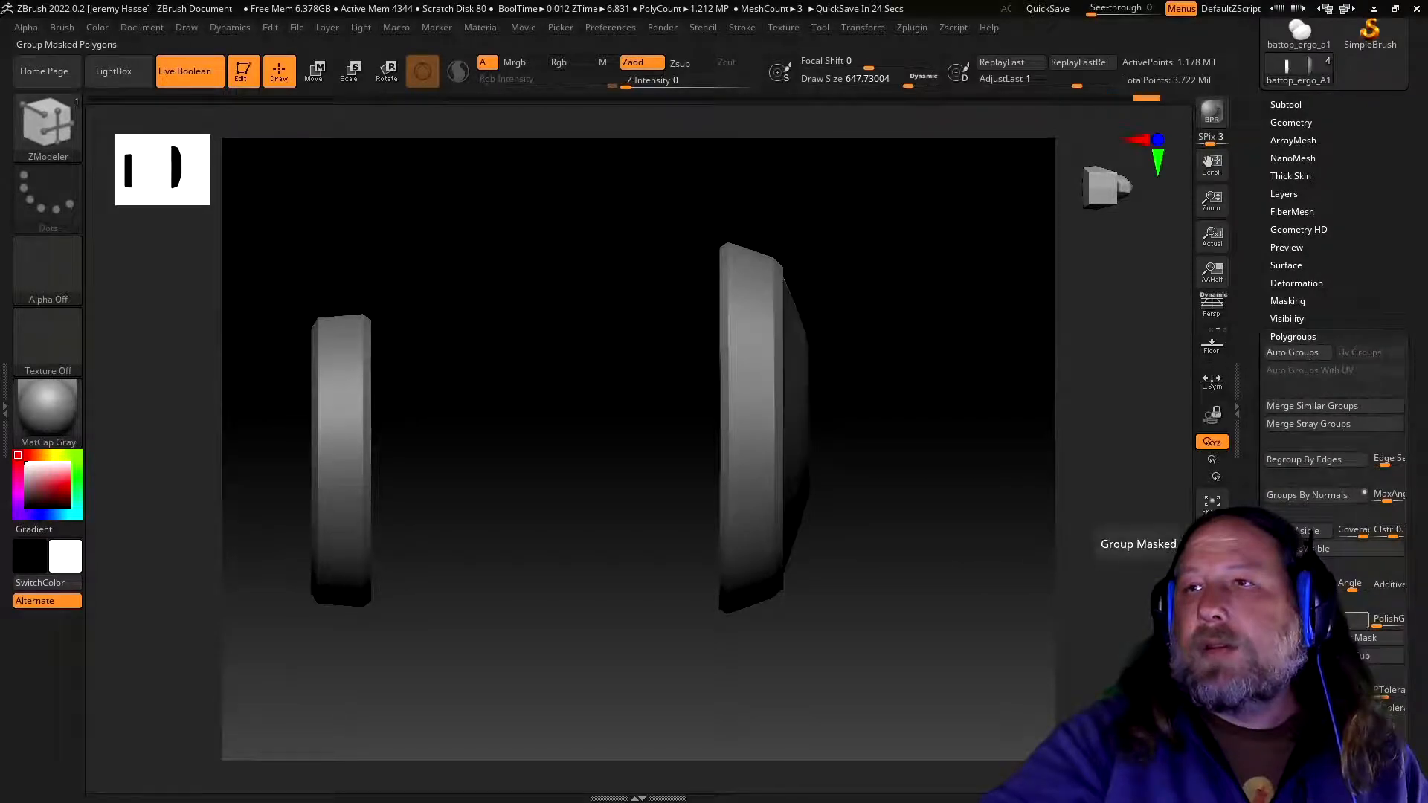
pyautogui.keyDown('ctrl'); pyautogui.moveTo(946, 409); pyautogui.dragTo(1015, 559); pyautogui.keyUp('ctrl')
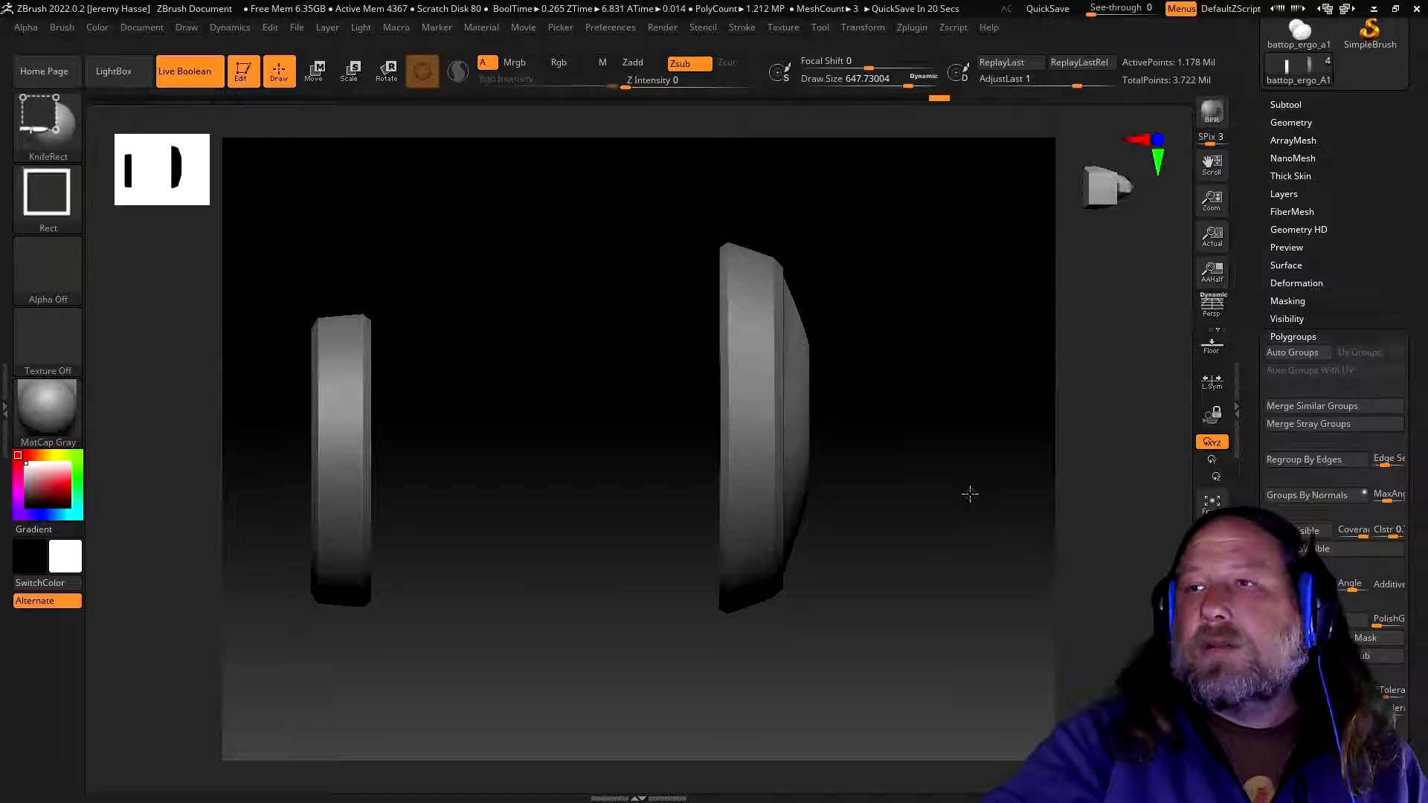
# - Isolate the upper end cap's polygroup and face it straight on
pyautogui.keyDown('ctrl'); pyautogui.keyDown('shift'); pyautogui.click(989, 521); pyautogui.keyUp('shift'); pyautogui.keyUp('ctrl')
pyautogui.moveTo(984, 535); pyautogui.dragTo(908, 536)
pyautogui.hotkey('ctrl', 'shift')
pyautogui.keyDown('ctrl'); pyautogui.keyDown('shift'); pyautogui.click(788, 496); pyautogui.keyUp('shift'); pyautogui.keyUp('ctrl')
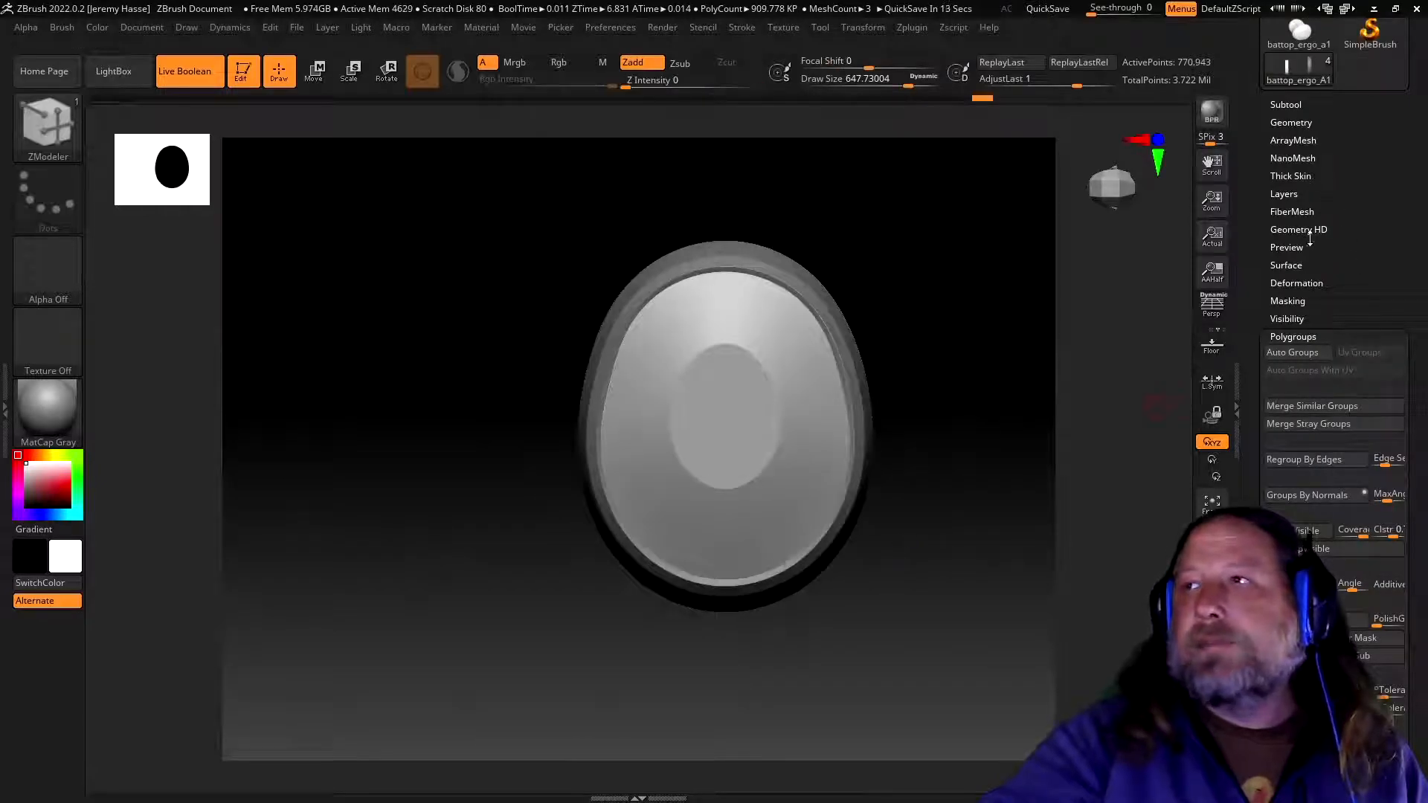
pyautogui.click(1297, 336)
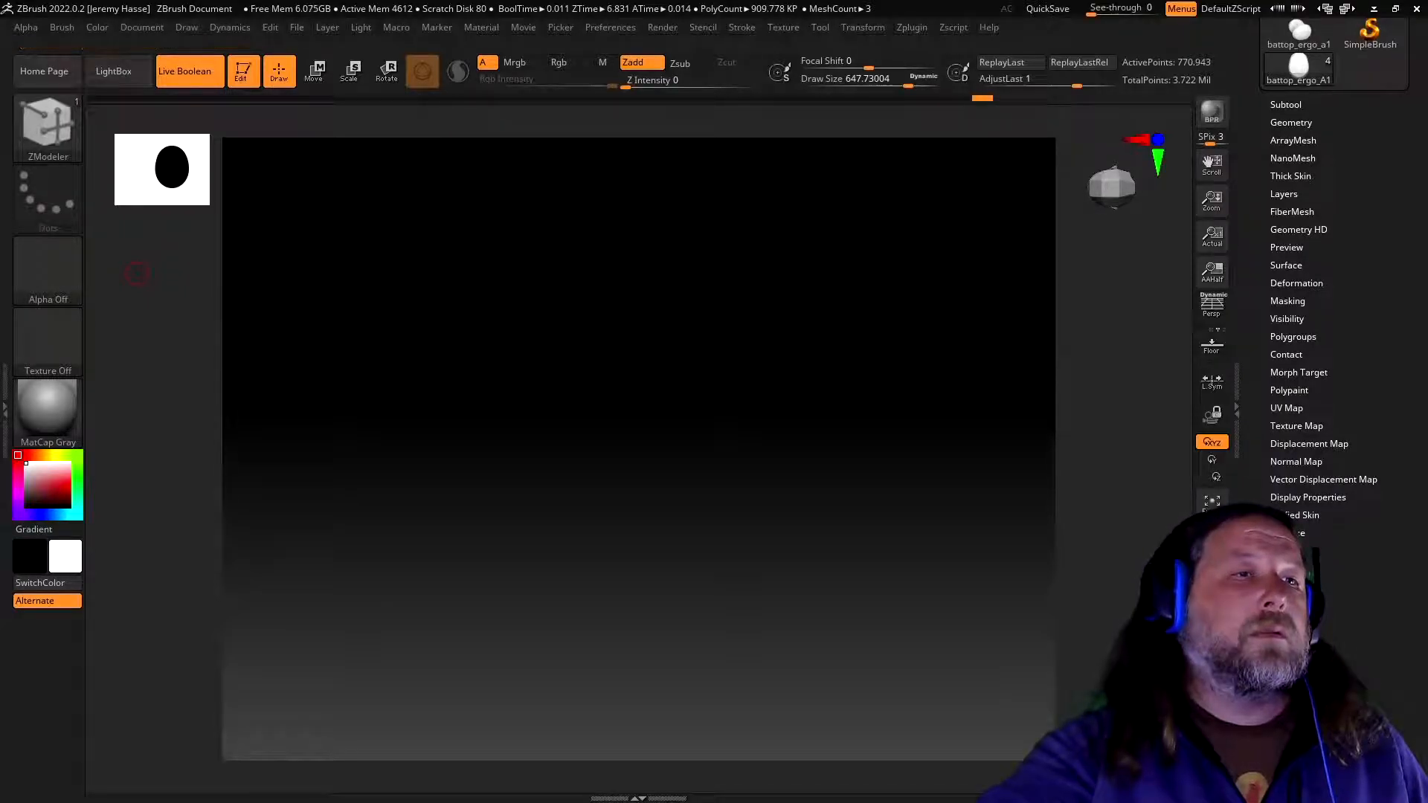
pyautogui.hotkey('alt', 'Tab')
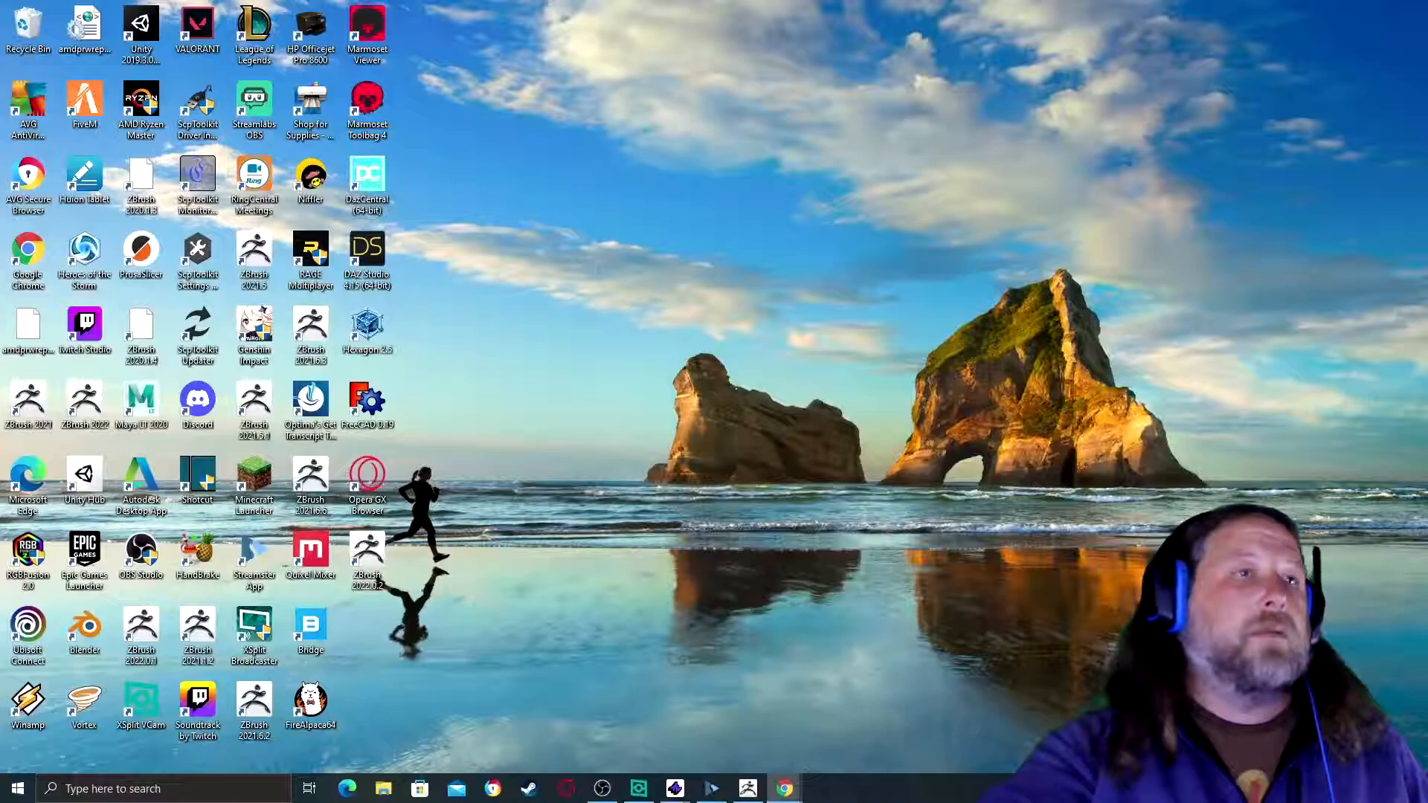
pyautogui.hotkey('alt', 'Tab')
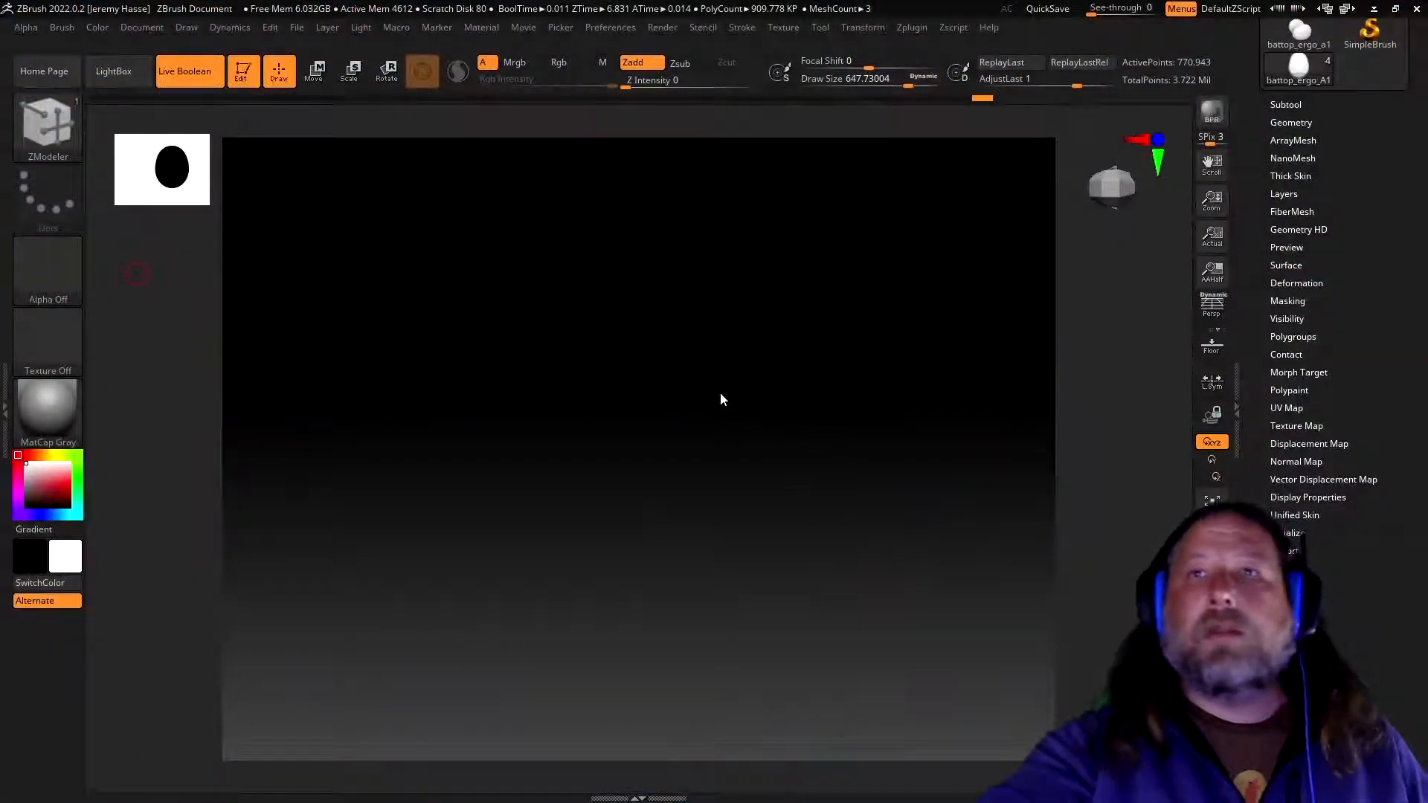
pyautogui.moveTo(930, 496)
pyautogui.mouseDown()
pyautogui.moveTo(914, 484)
pyautogui.moveTo(949, 510)
pyautogui.mouseUp()
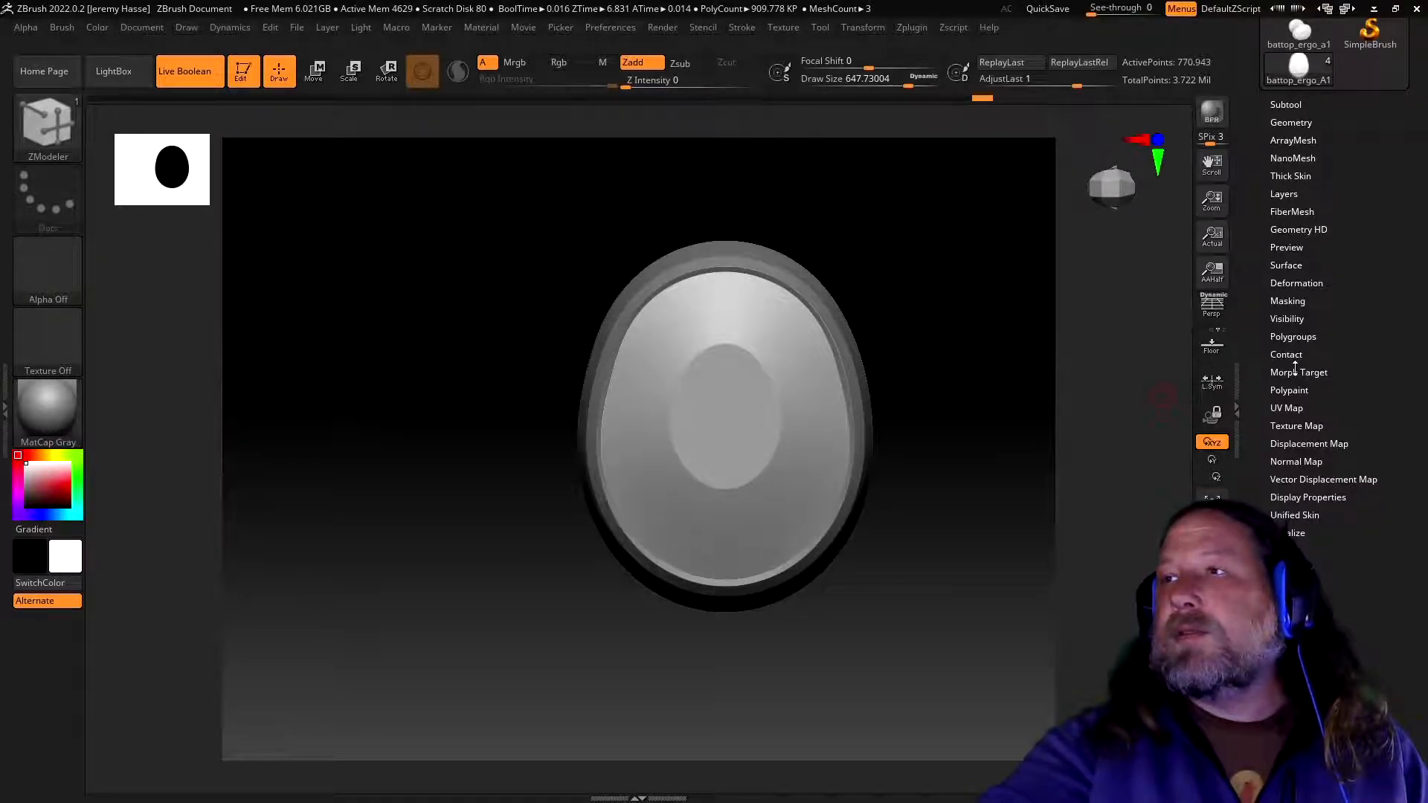
# - Turn on the surface noise for the isolated upper end cap and frame the cap face-on in the NoiseMaker preview
pyautogui.click(1297, 268)
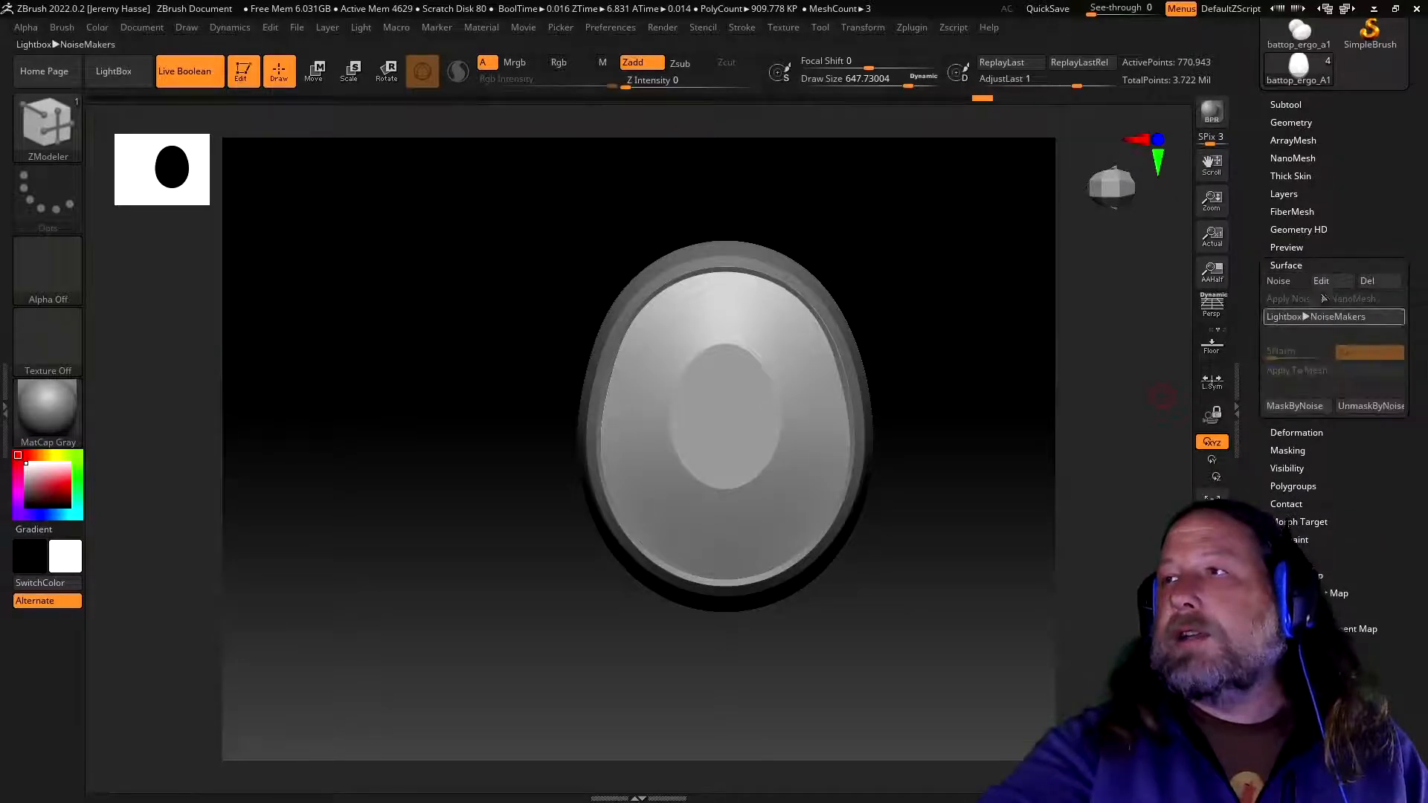
pyautogui.click(1298, 281)
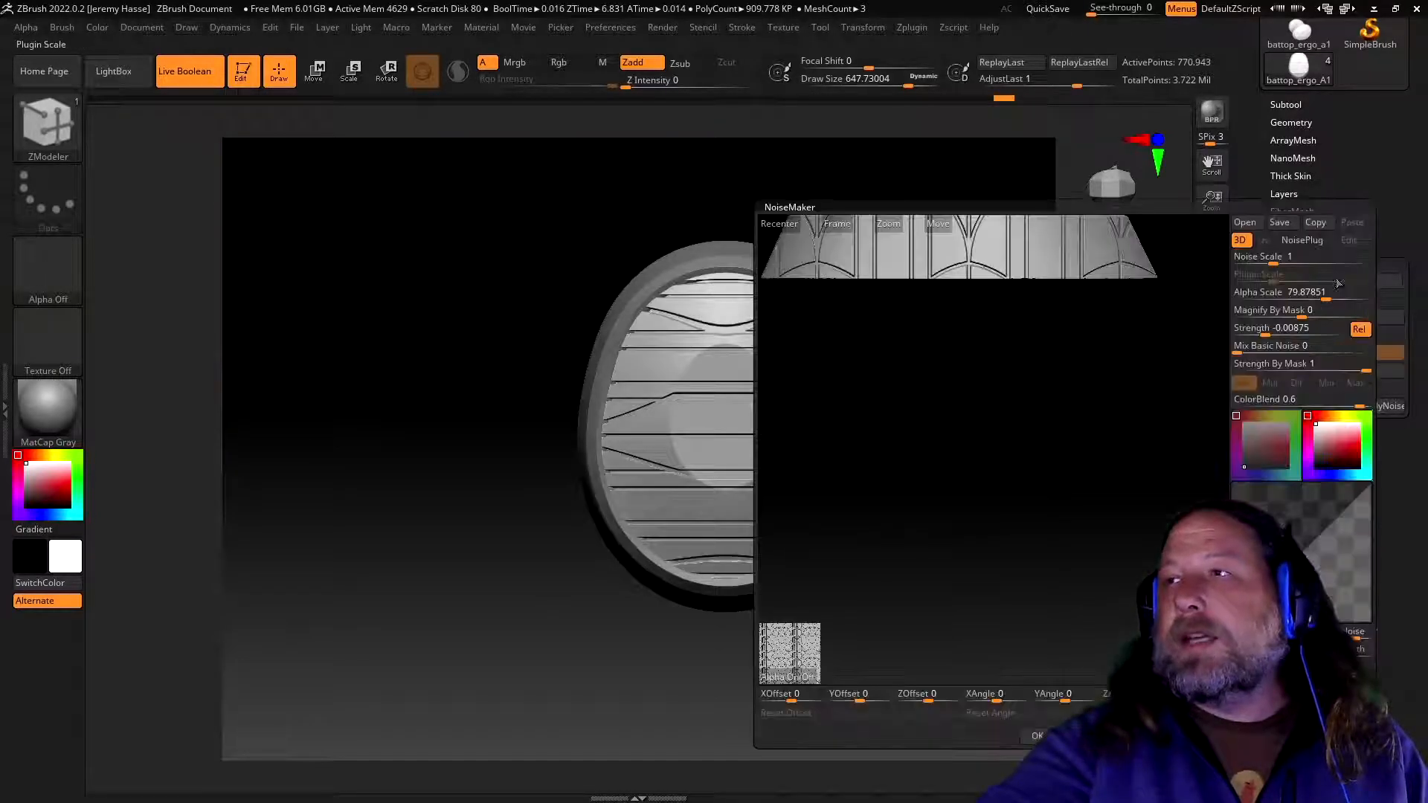
pyautogui.click(1322, 281)
pyautogui.moveTo(1081, 420); pyautogui.dragTo(1073, 487)
pyautogui.moveTo(872, 420); pyautogui.dragTo(1112, 639)
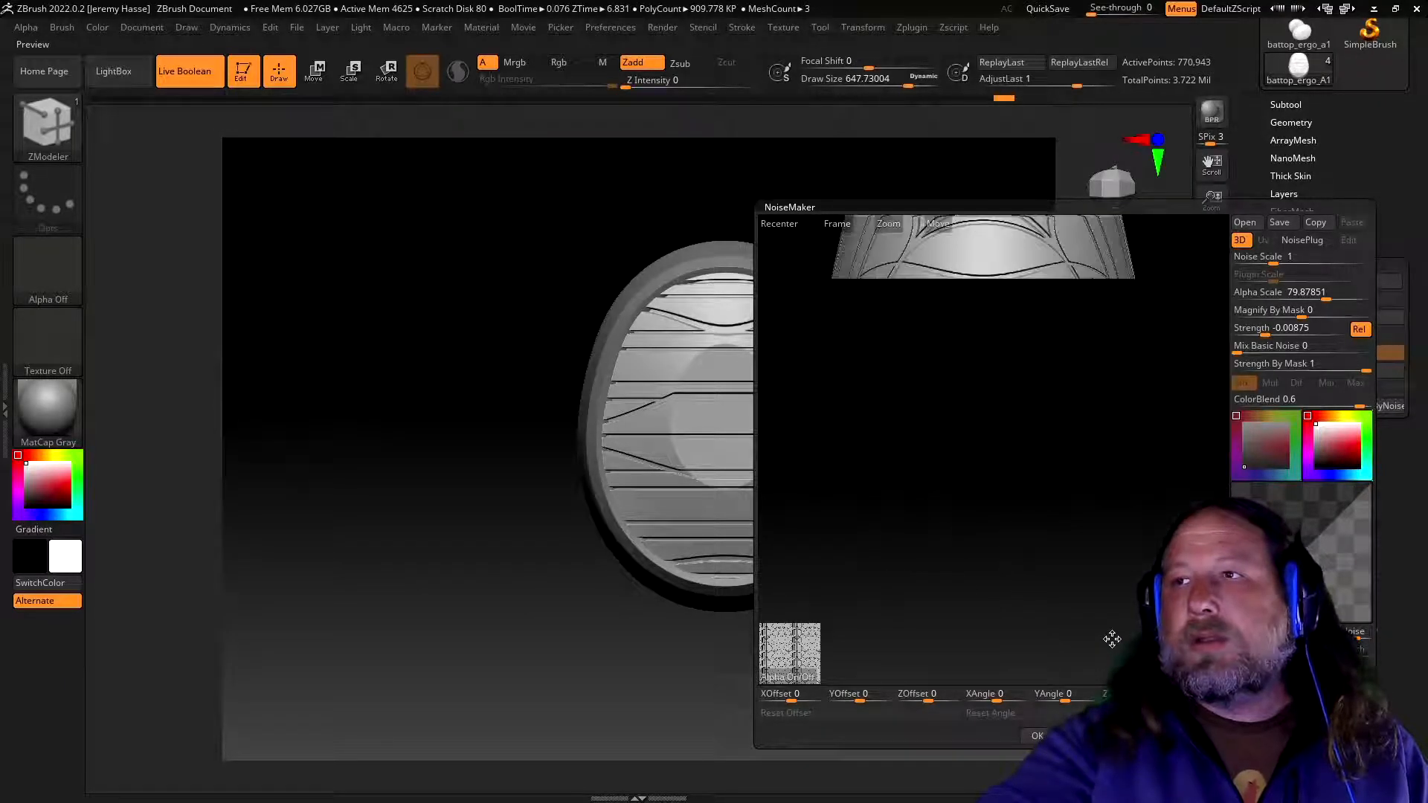
pyautogui.moveTo(1011, 500); pyautogui.dragTo(997, 526)
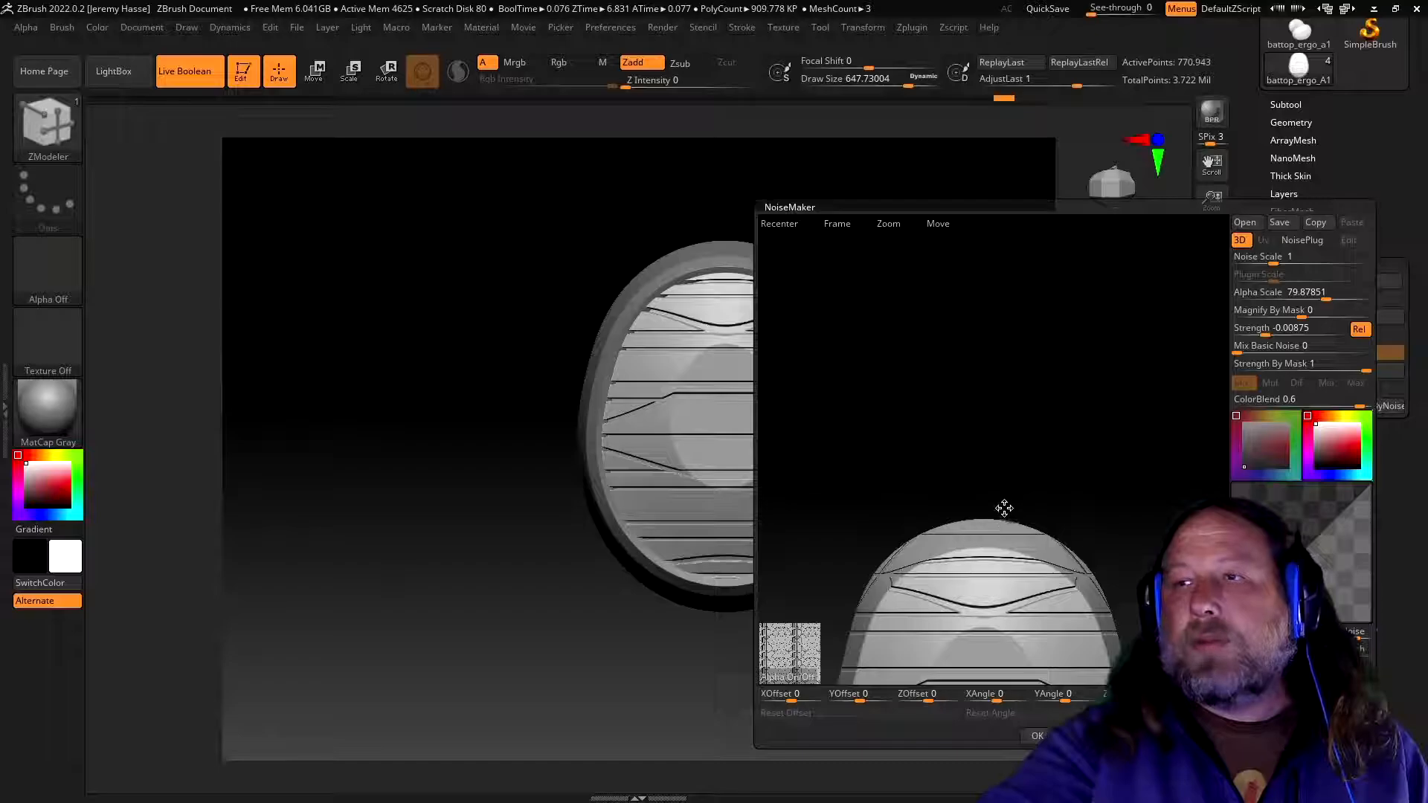
pyautogui.click(837, 223)
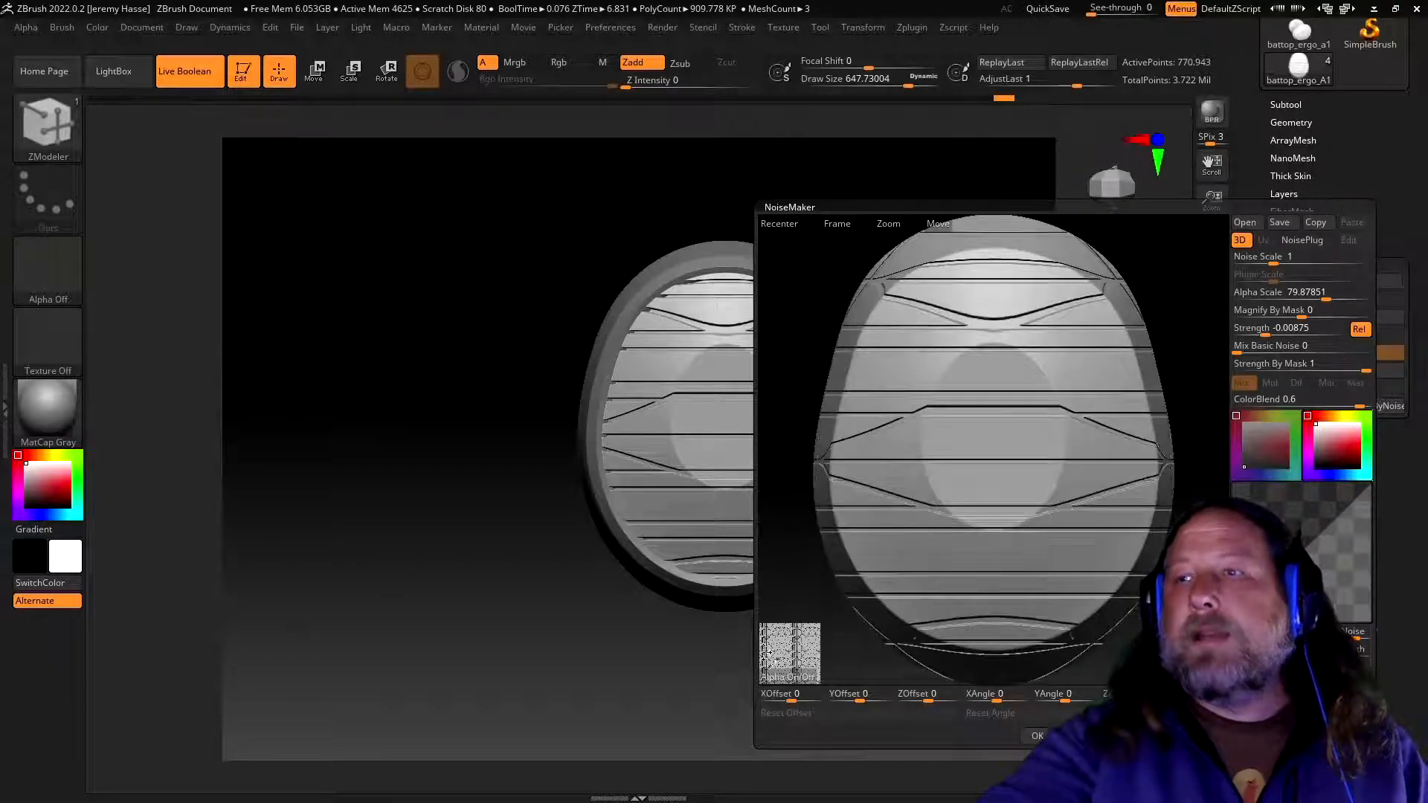
# - Clear the noise alpha, import the Pattern10 image in its place with the cap seen face-on, and accept the noise
pyautogui.click(790, 675)
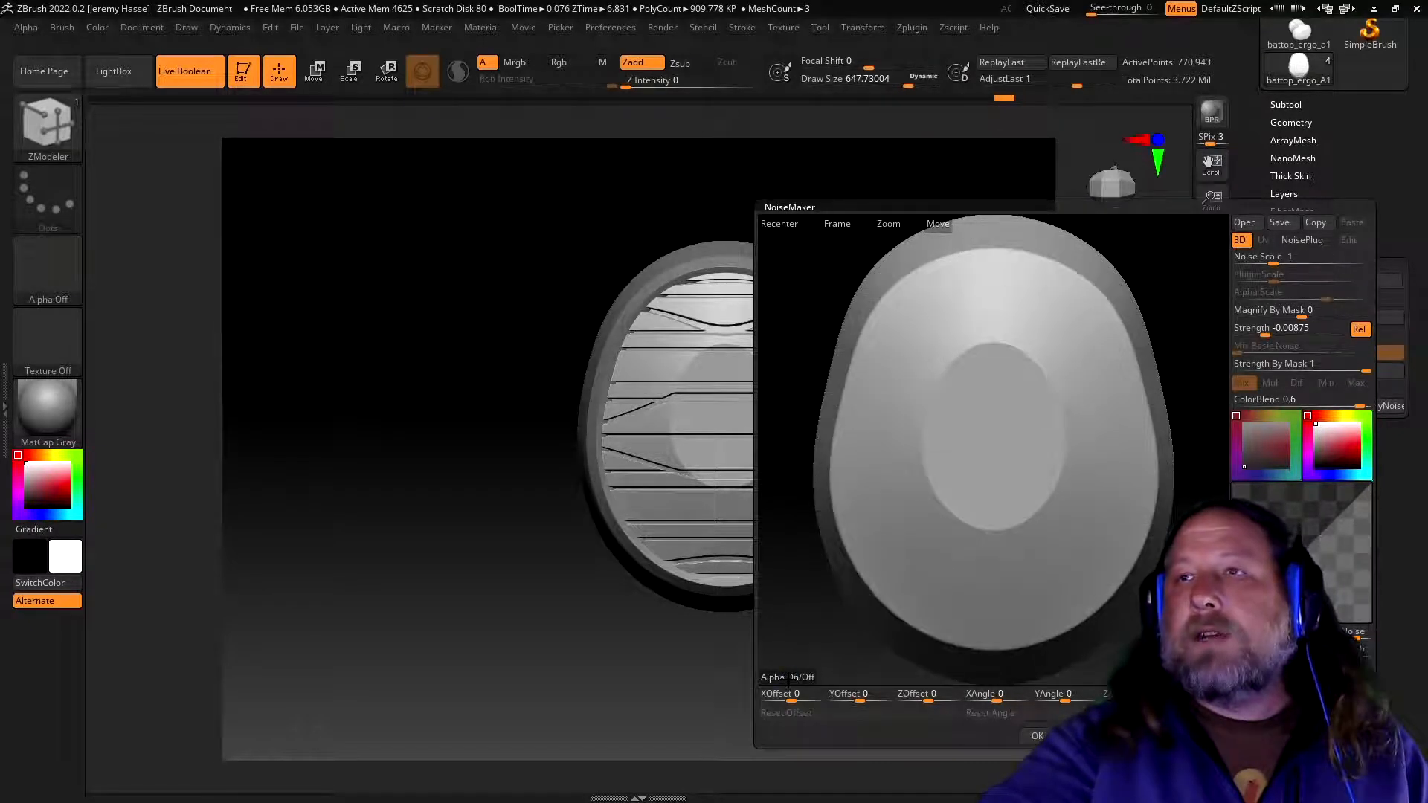
pyautogui.click(788, 678)
pyautogui.click(169, 129)
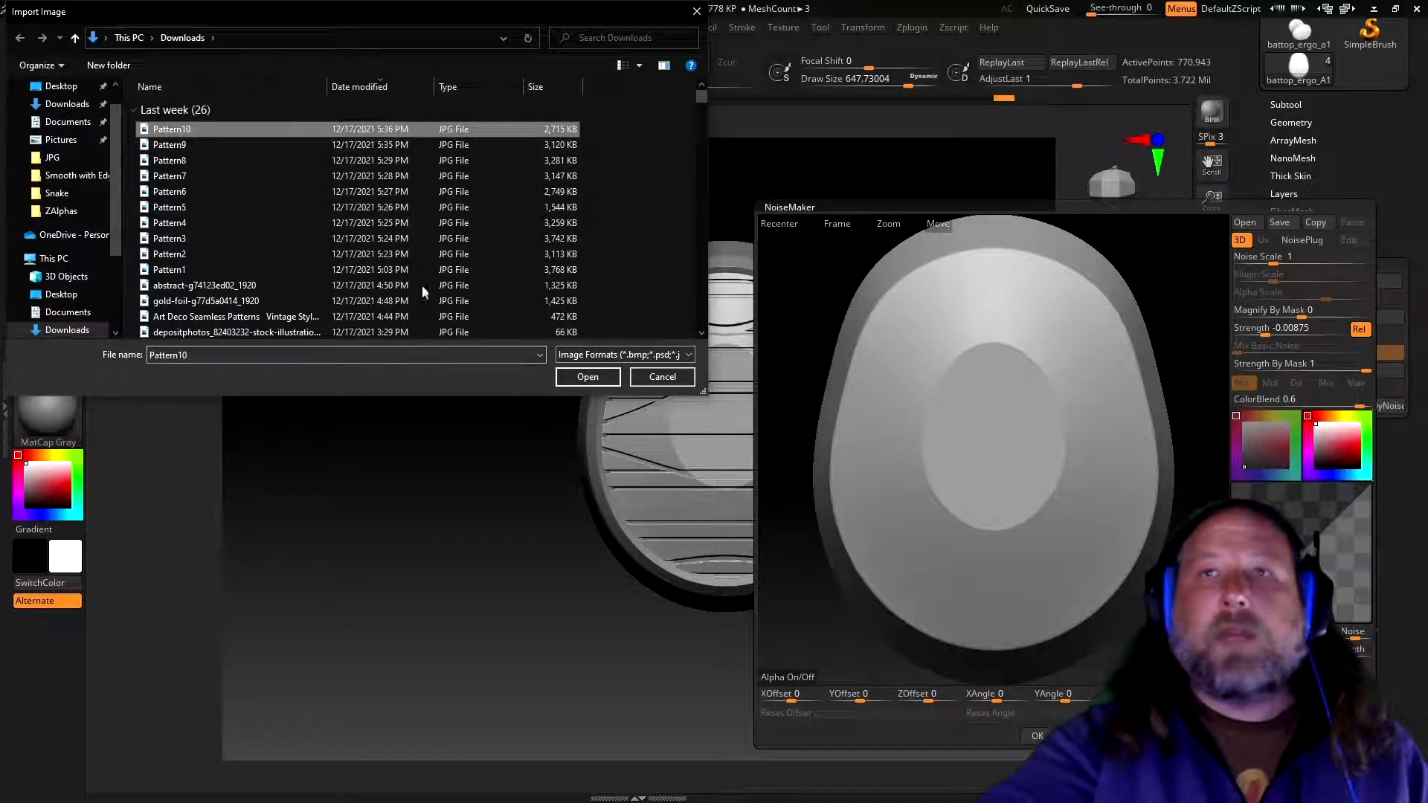
pyautogui.click(588, 376)
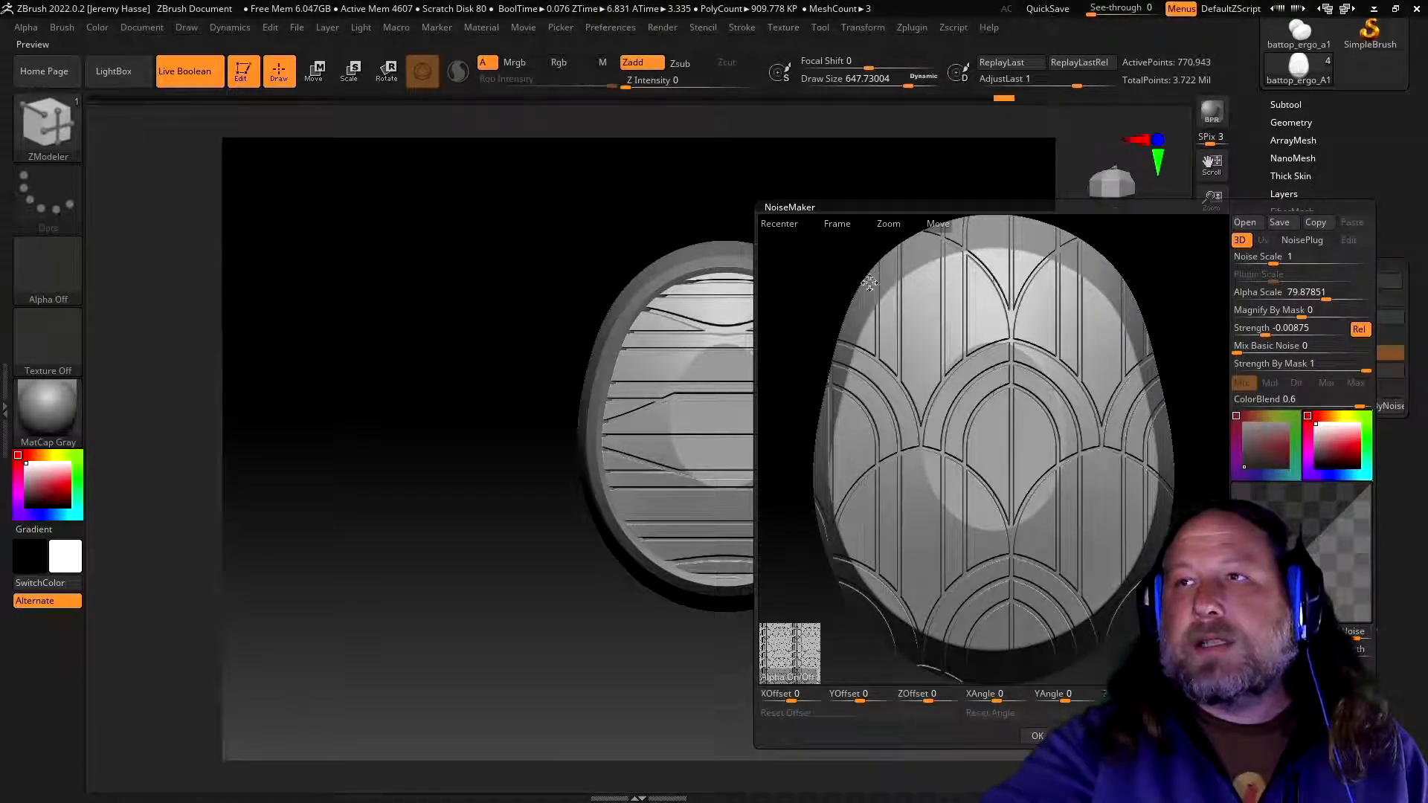
pyautogui.click(779, 224)
pyautogui.moveTo(982, 307); pyautogui.dragTo(988, 365)
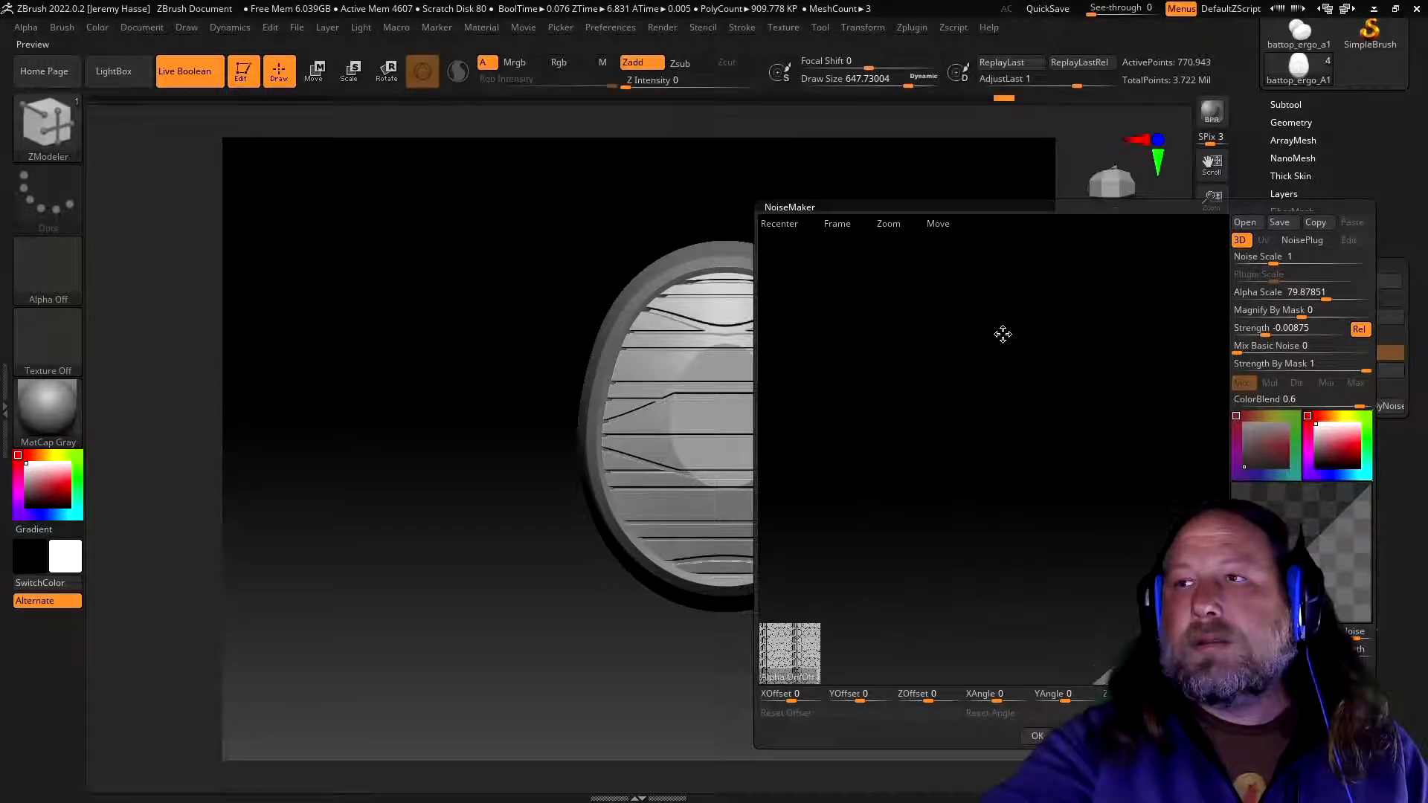
pyautogui.click(839, 226)
pyautogui.moveTo(848, 650)
pyautogui.mouseDown()
pyautogui.moveTo(860, 629)
pyautogui.moveTo(848, 634)
pyautogui.moveTo(870, 657)
pyautogui.mouseUp()
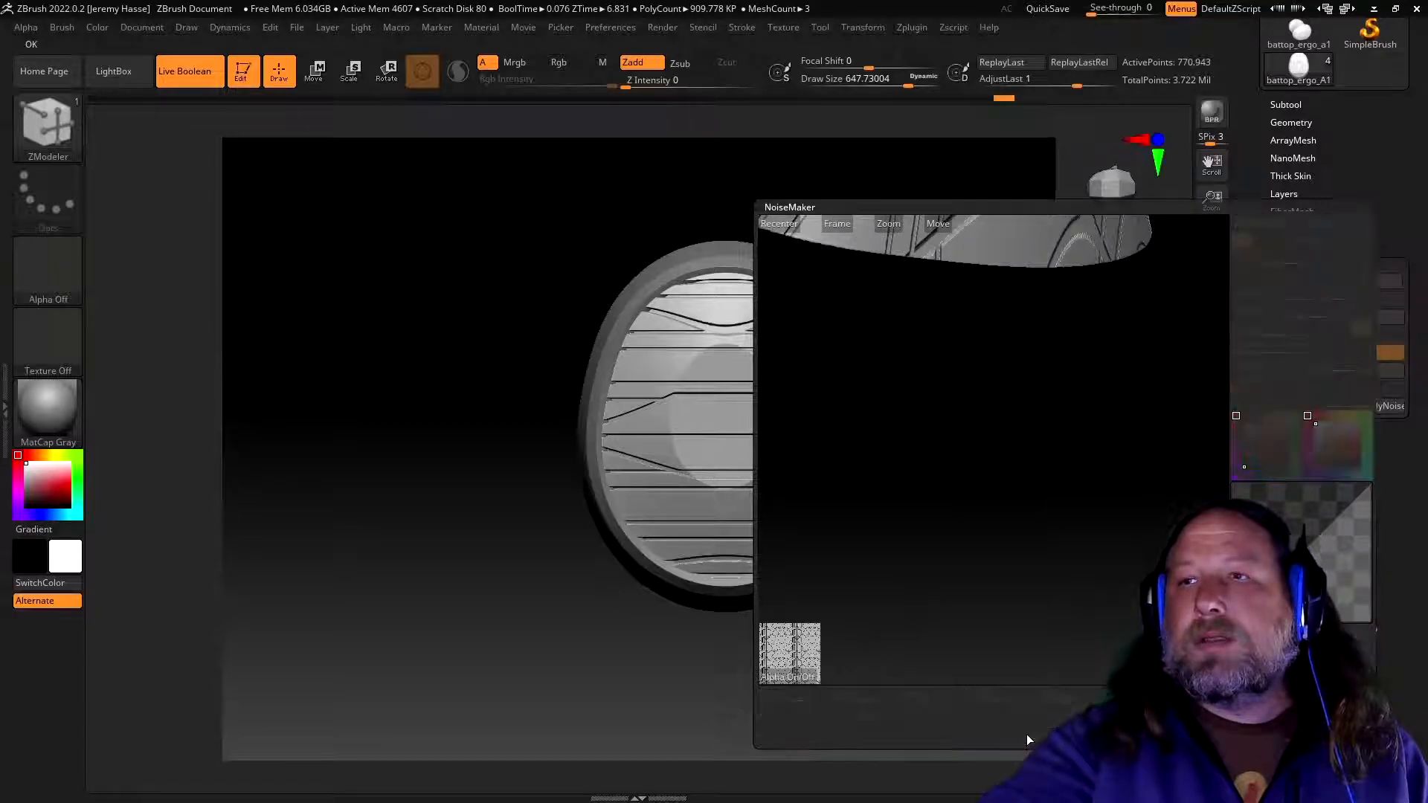
pyautogui.click(1029, 737)
# - Apply the arch pattern noise to the upper cap's mesh and check the engraving from an angle
pyautogui.moveTo(861, 717)
pyautogui.mouseDown()
pyautogui.moveTo(890, 621)
pyautogui.moveTo(934, 573)
pyautogui.moveTo(959, 573)
pyautogui.moveTo(865, 617)
pyautogui.moveTo(874, 744)
pyautogui.moveTo(952, 723)
pyautogui.moveTo(982, 676)
pyautogui.moveTo(937, 587)
pyautogui.moveTo(893, 562)
pyautogui.moveTo(854, 637)
pyautogui.moveTo(867, 694)
pyautogui.moveTo(855, 725)
pyautogui.moveTo(818, 729)
pyautogui.moveTo(800, 717)
pyautogui.moveTo(814, 673)
pyautogui.moveTo(856, 634)
pyautogui.mouseUp()
pyautogui.moveTo(818, 678)
pyautogui.mouseDown()
pyautogui.moveTo(820, 610)
pyautogui.moveTo(790, 669)
pyautogui.moveTo(816, 675)
pyautogui.mouseUp()
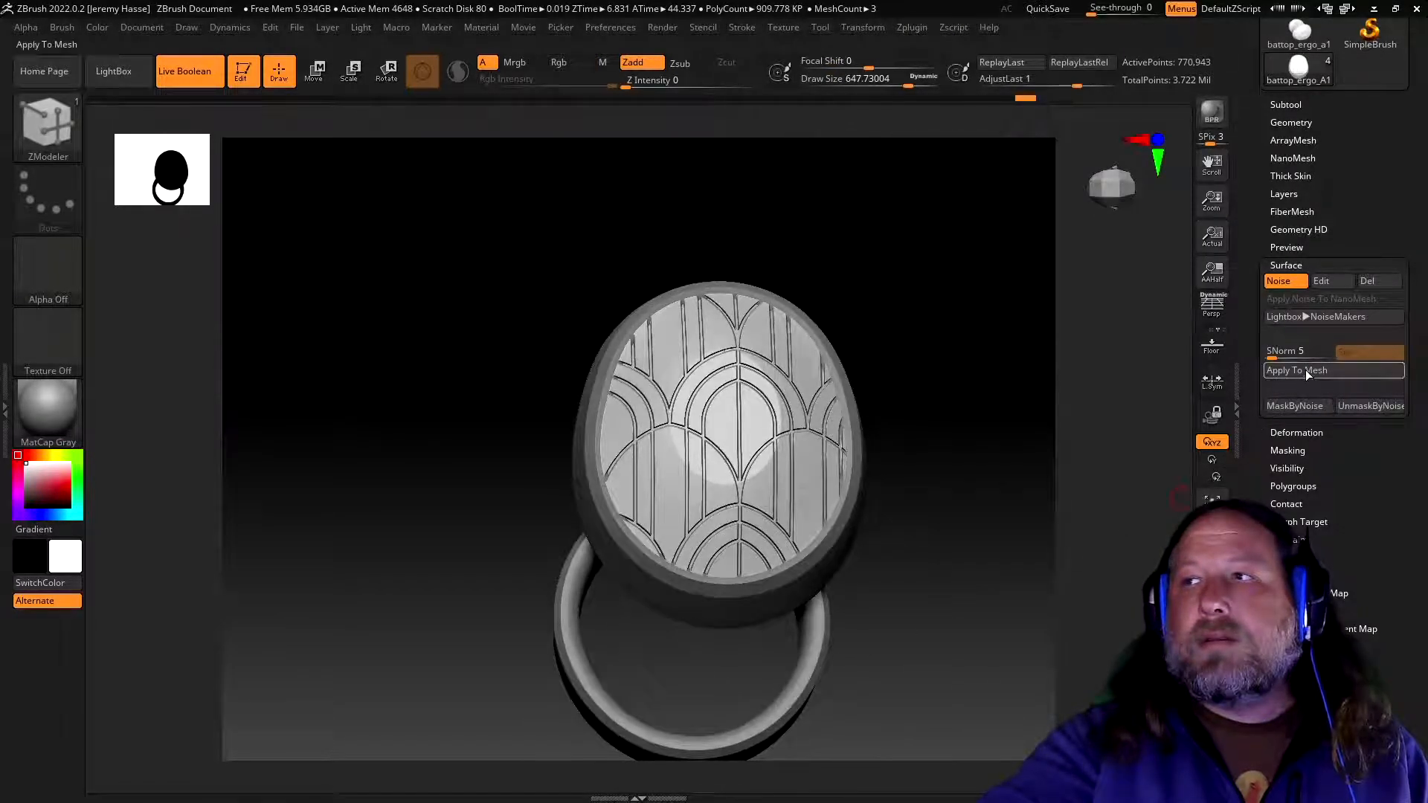
pyautogui.click(1278, 281)
pyautogui.moveTo(930, 558)
pyautogui.mouseDown()
pyautogui.moveTo(900, 543)
pyautogui.moveTo(896, 565)
pyautogui.moveTo(920, 568)
pyautogui.mouseUp()
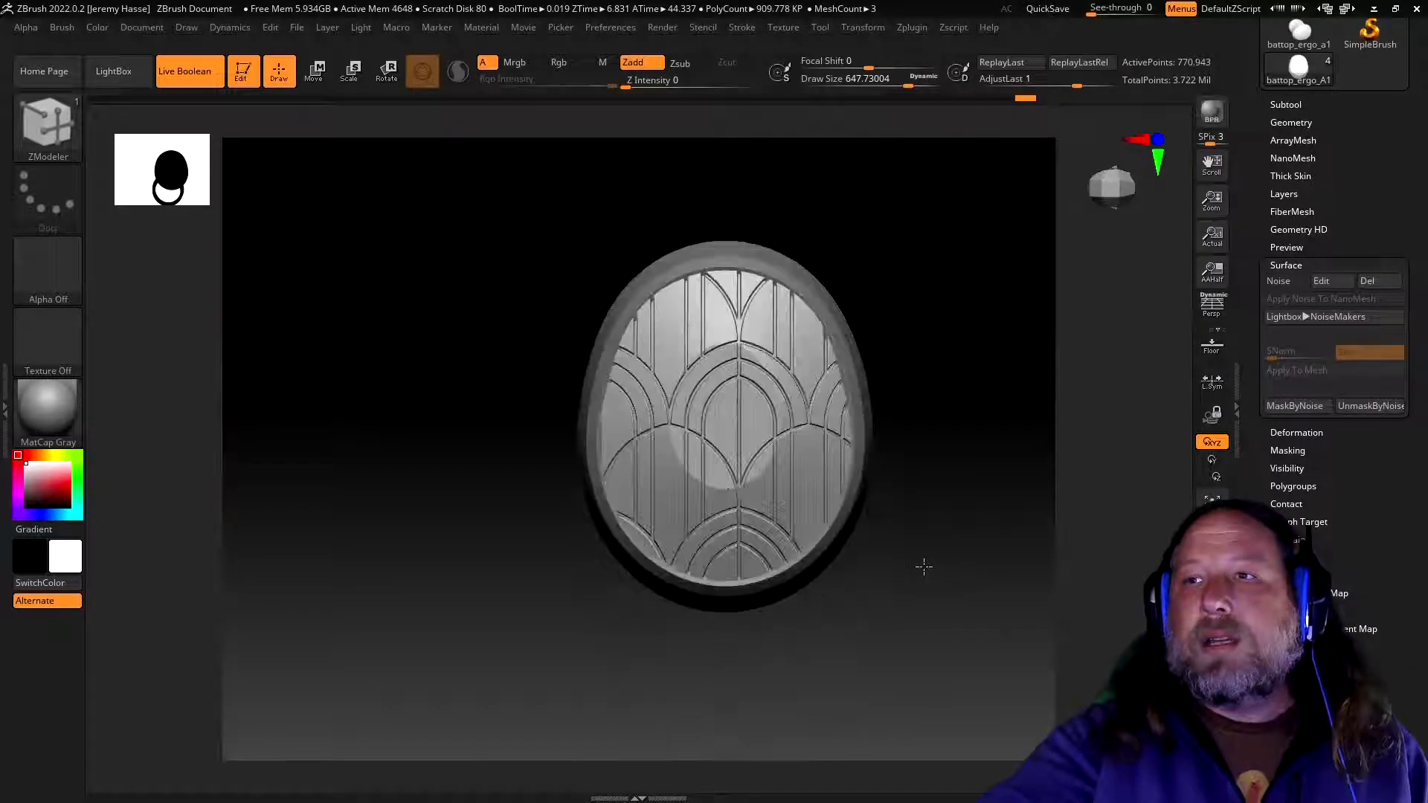
pyautogui.moveTo(955, 654); pyautogui.dragTo(950, 567)
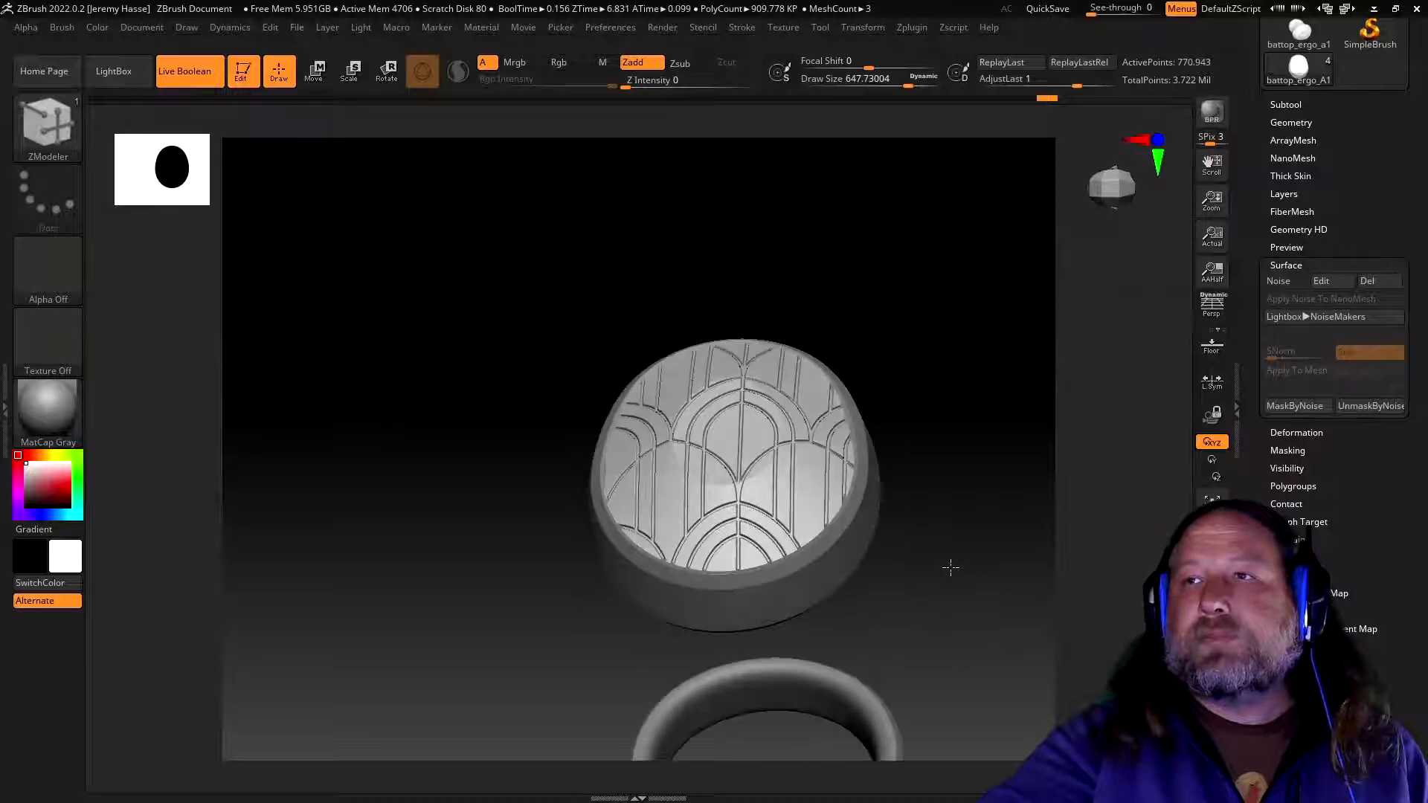
# - Reveal the whole handle to inspect the engraved cap, and undo the last two changes
pyautogui.hotkey('ctrl', 'shift')
pyautogui.keyDown('ctrl'); pyautogui.keyDown('shift'); pyautogui.click(1000, 540); pyautogui.keyUp('shift'); pyautogui.keyUp('ctrl')
pyautogui.moveTo(994, 637)
pyautogui.mouseDown()
pyautogui.moveTo(971, 534)
pyautogui.moveTo(988, 583)
pyautogui.moveTo(1006, 574)
pyautogui.moveTo(993, 594)
pyautogui.moveTo(969, 592)
pyautogui.moveTo(978, 633)
pyautogui.mouseUp()
pyautogui.hotkey('ctrl', 'z')
pyautogui.hotkey('ctrl', 'z')
# - Set the noise's alpha scale to about 114.68, accept it, and face the upper cap straight on
pyautogui.click(1320, 281)
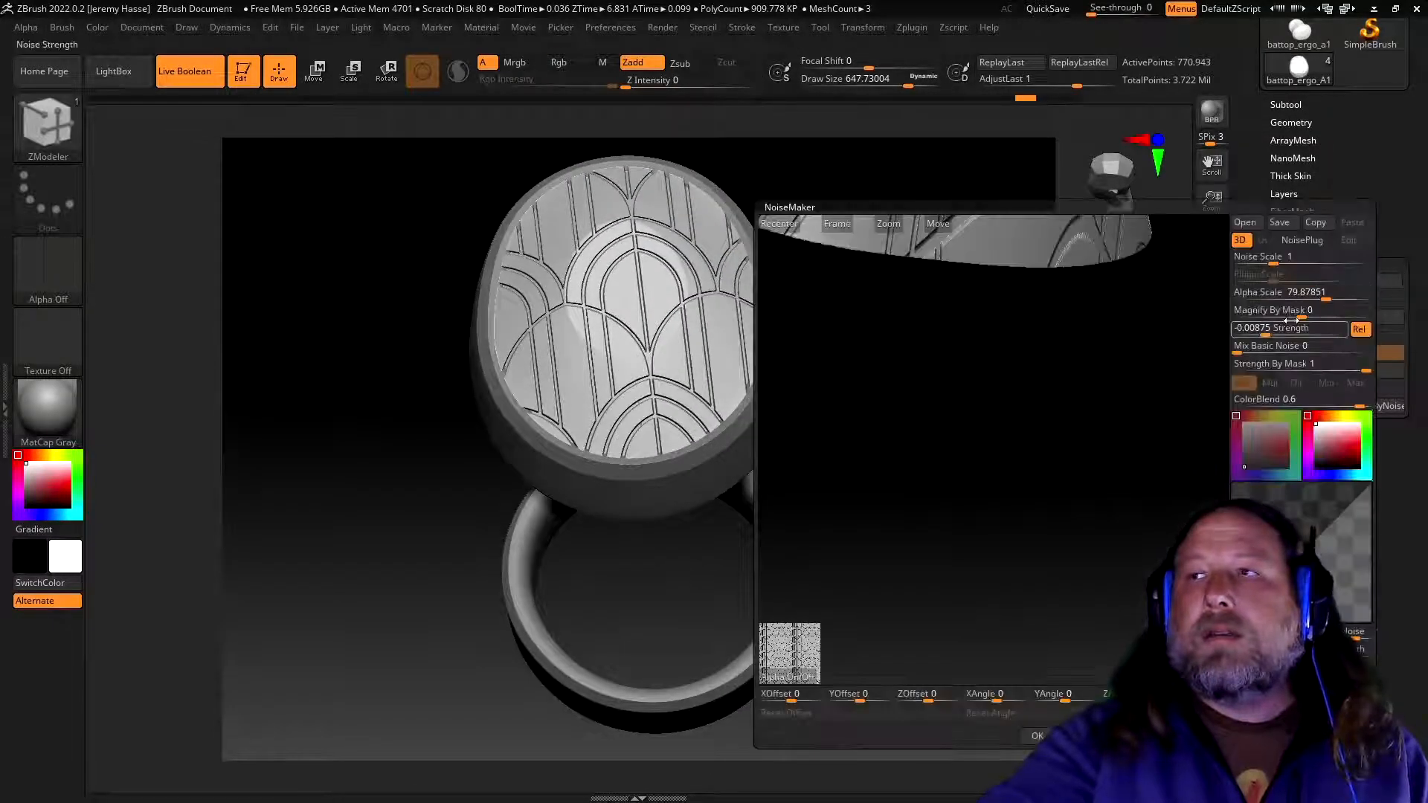
pyautogui.moveTo(1061, 407)
pyautogui.mouseDown()
pyautogui.moveTo(1050, 428)
pyautogui.moveTo(1065, 424)
pyautogui.mouseUp()
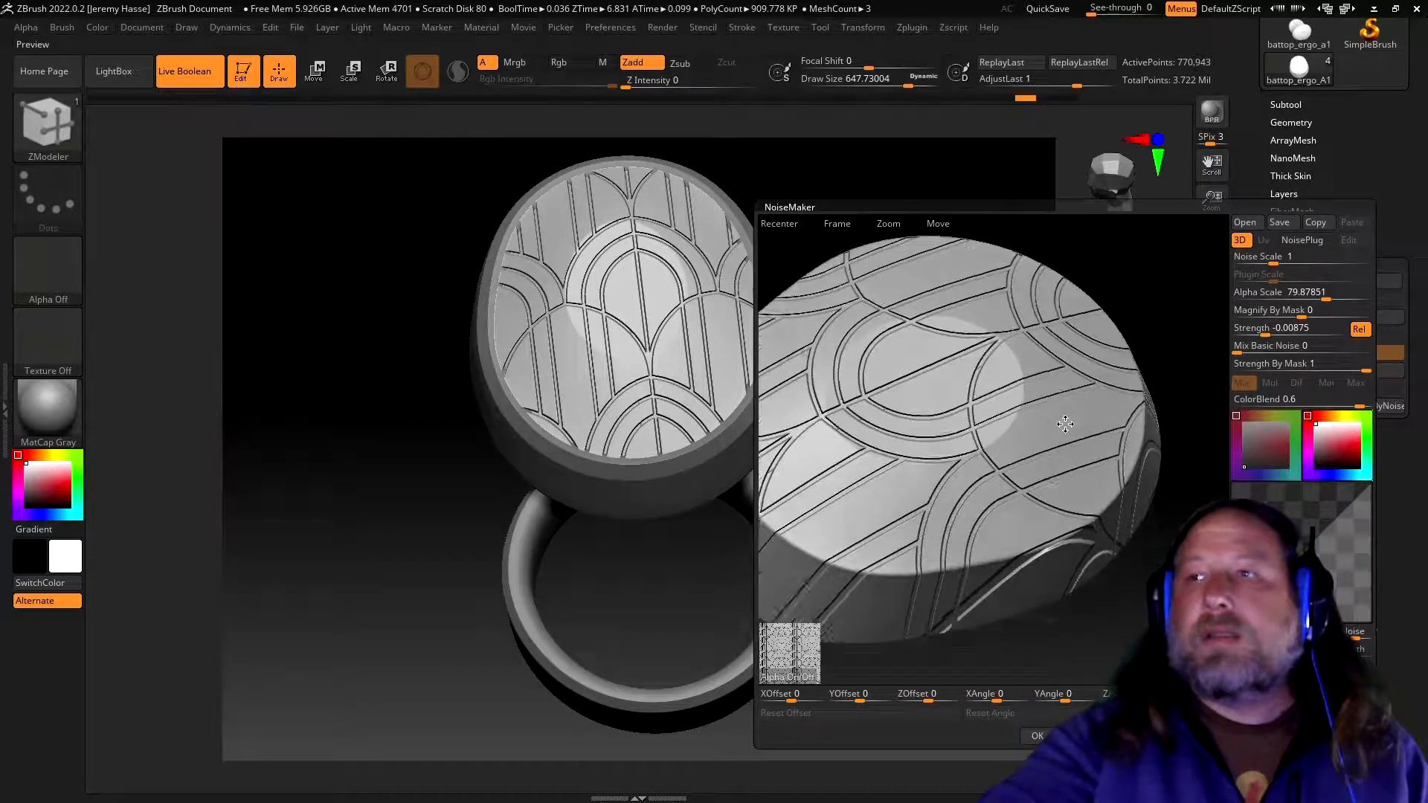
pyautogui.click(848, 224)
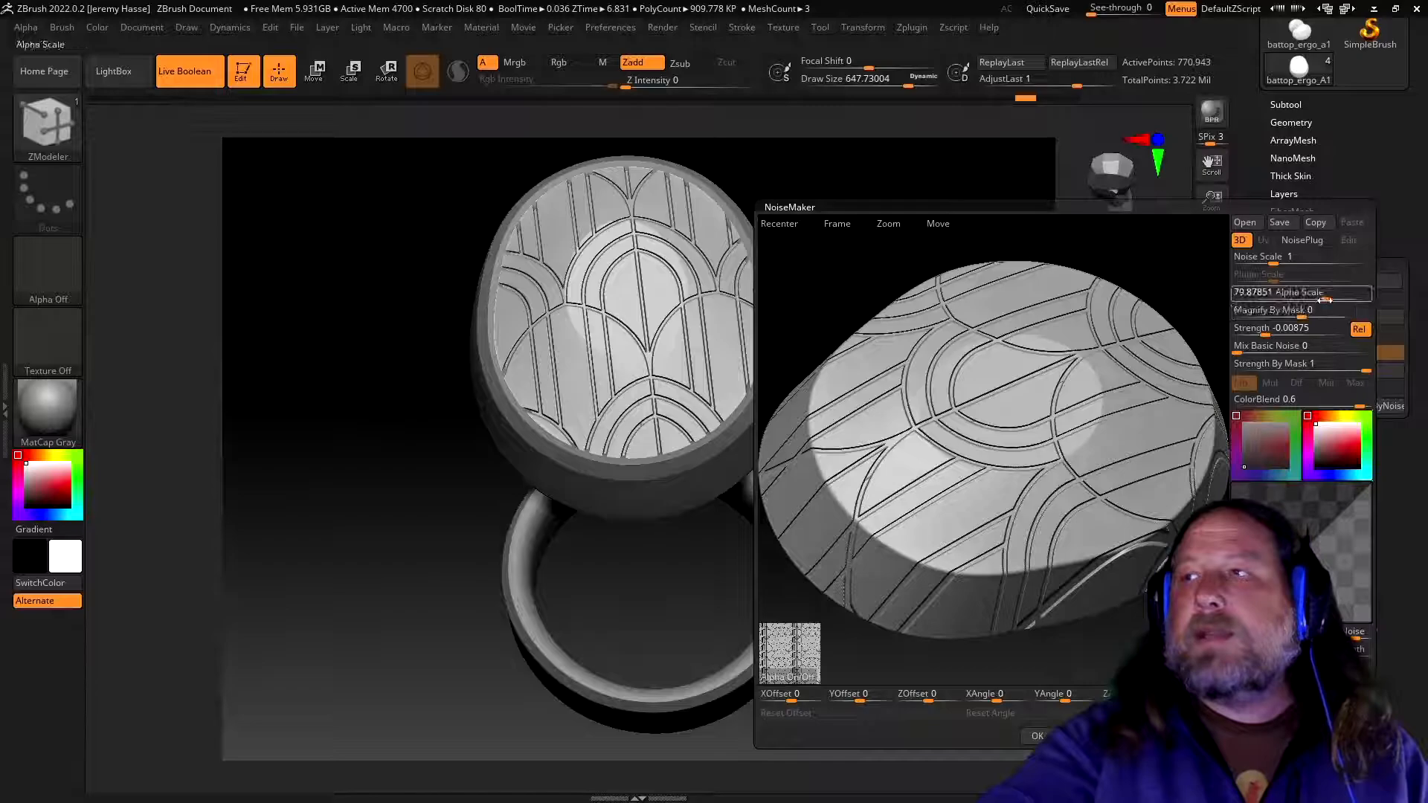
pyautogui.moveTo(1330, 300); pyautogui.dragTo(1333, 298)
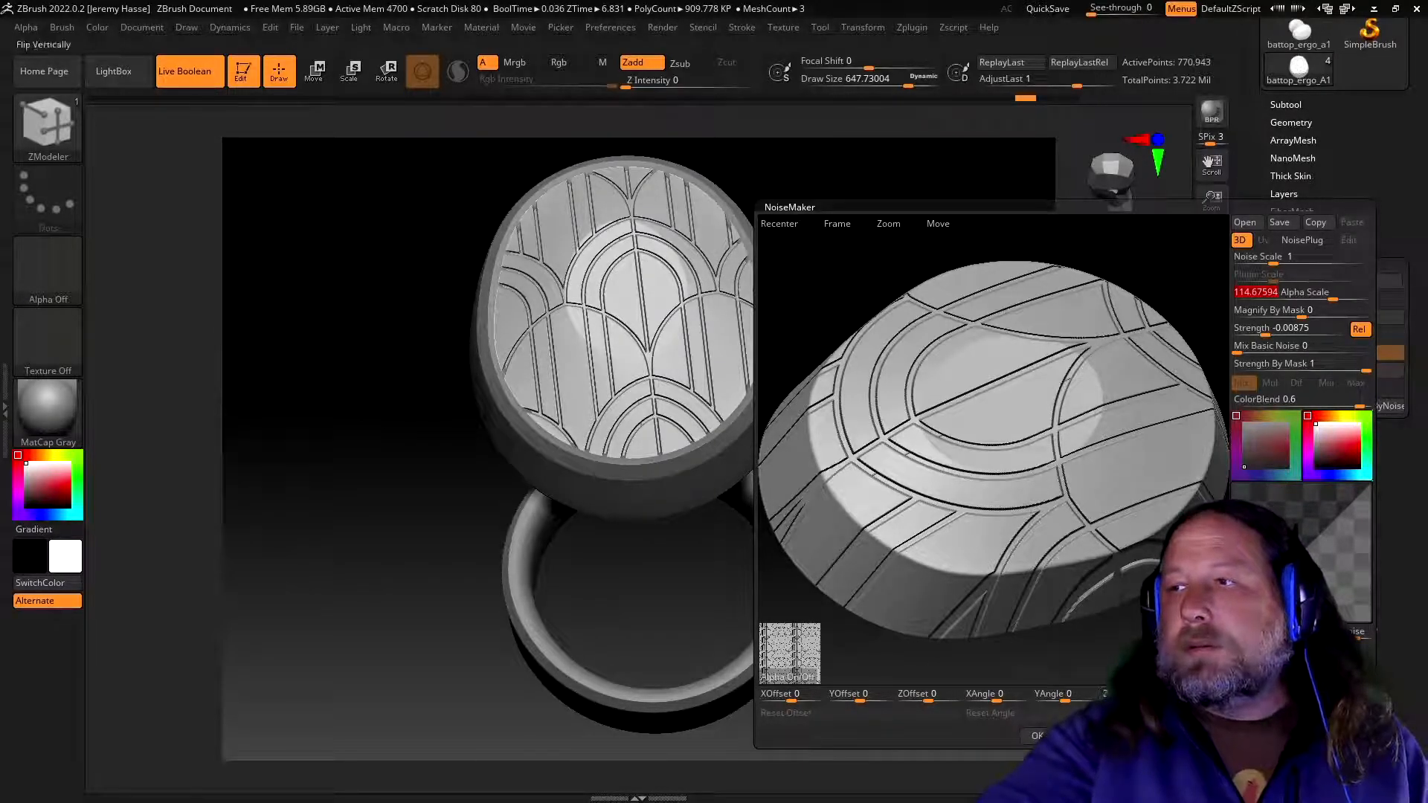
pyautogui.click(1036, 734)
pyautogui.moveTo(968, 631); pyautogui.dragTo(969, 695)
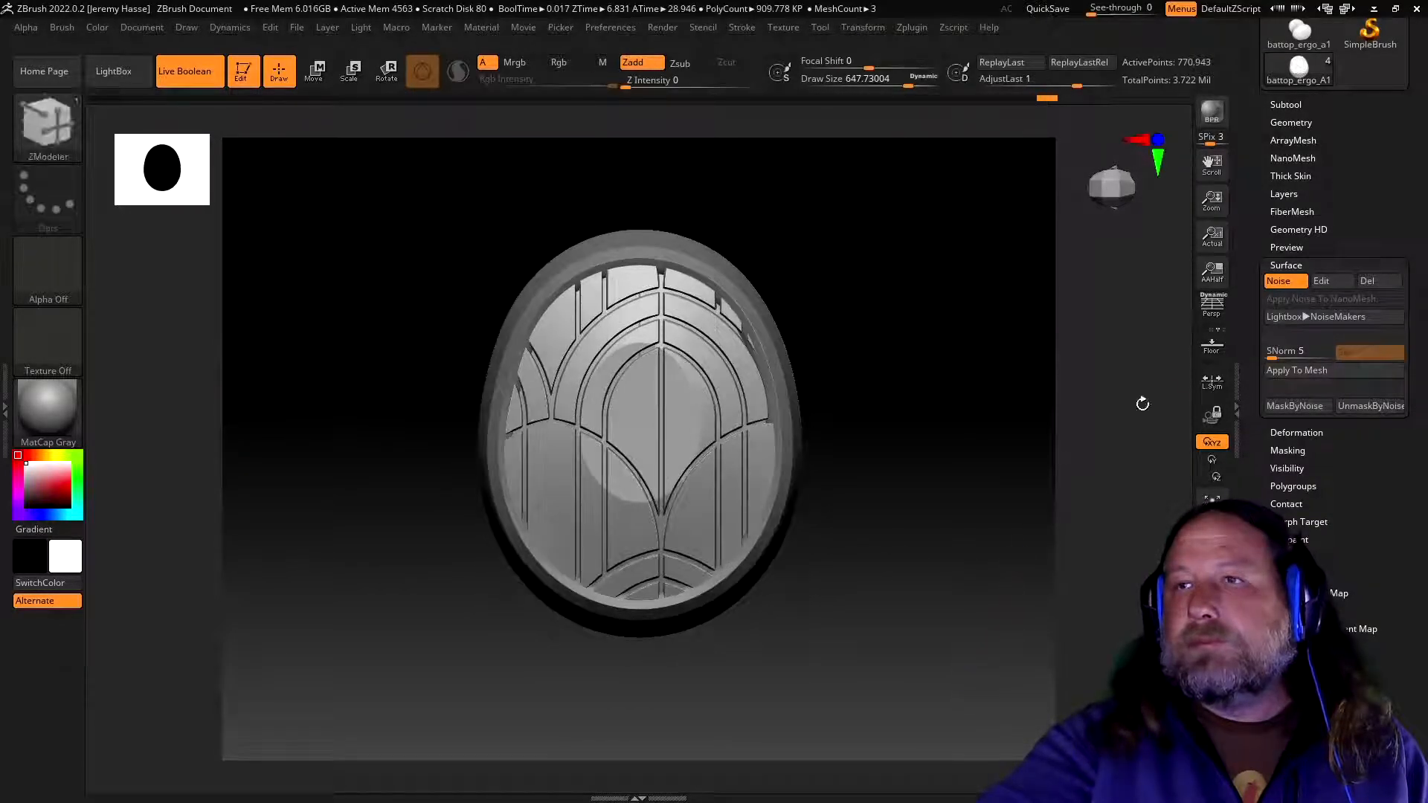
pyautogui.moveTo(1040, 579)
pyautogui.mouseDown()
pyautogui.moveTo(1035, 533)
pyautogui.moveTo(1037, 558)
pyautogui.mouseUp()
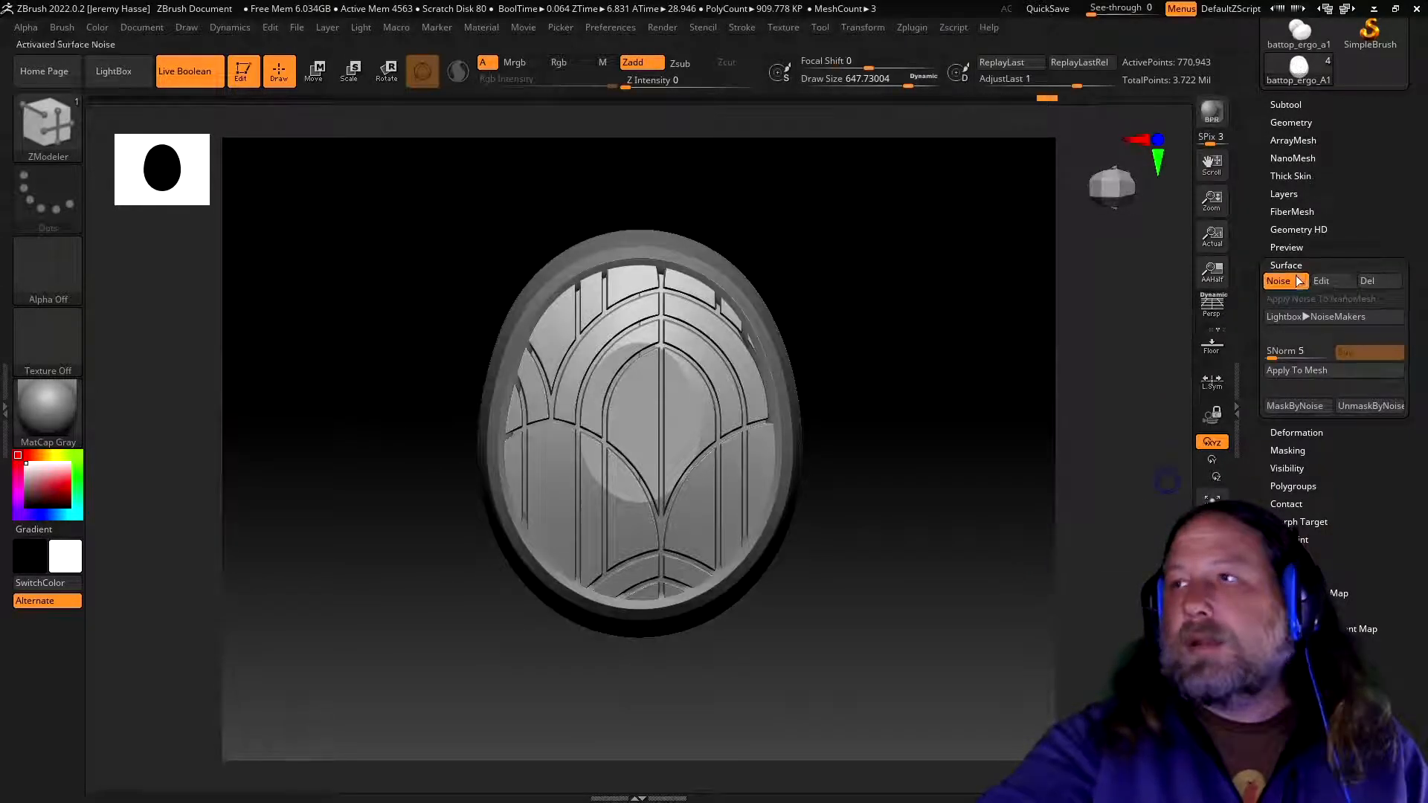
# - Examine the arch pattern's placement on the upper cap in the NoiseMaker preview, cancel the dialog, and inspect the cap on the model
pyautogui.click(1321, 280)
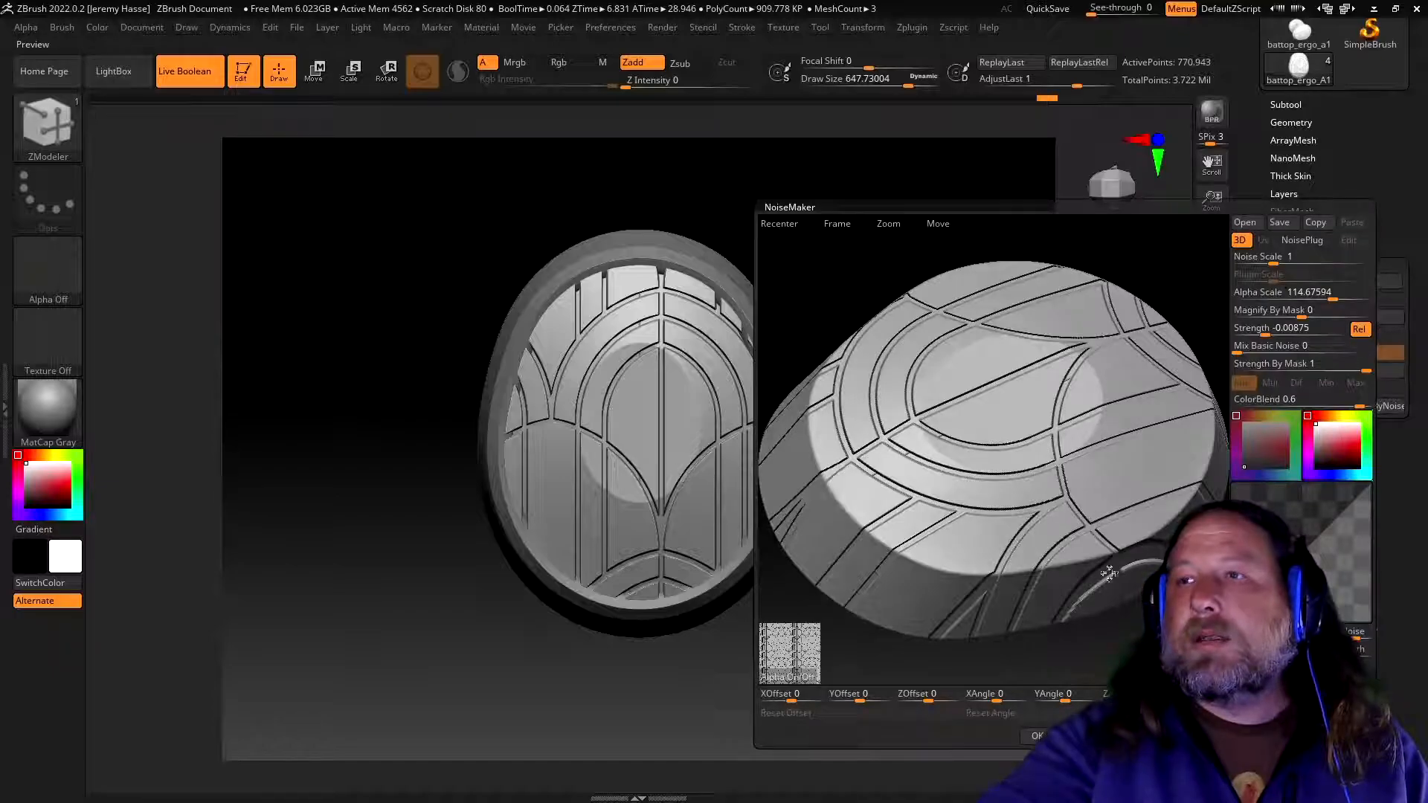
pyautogui.moveTo(1133, 645); pyautogui.dragTo(1128, 643)
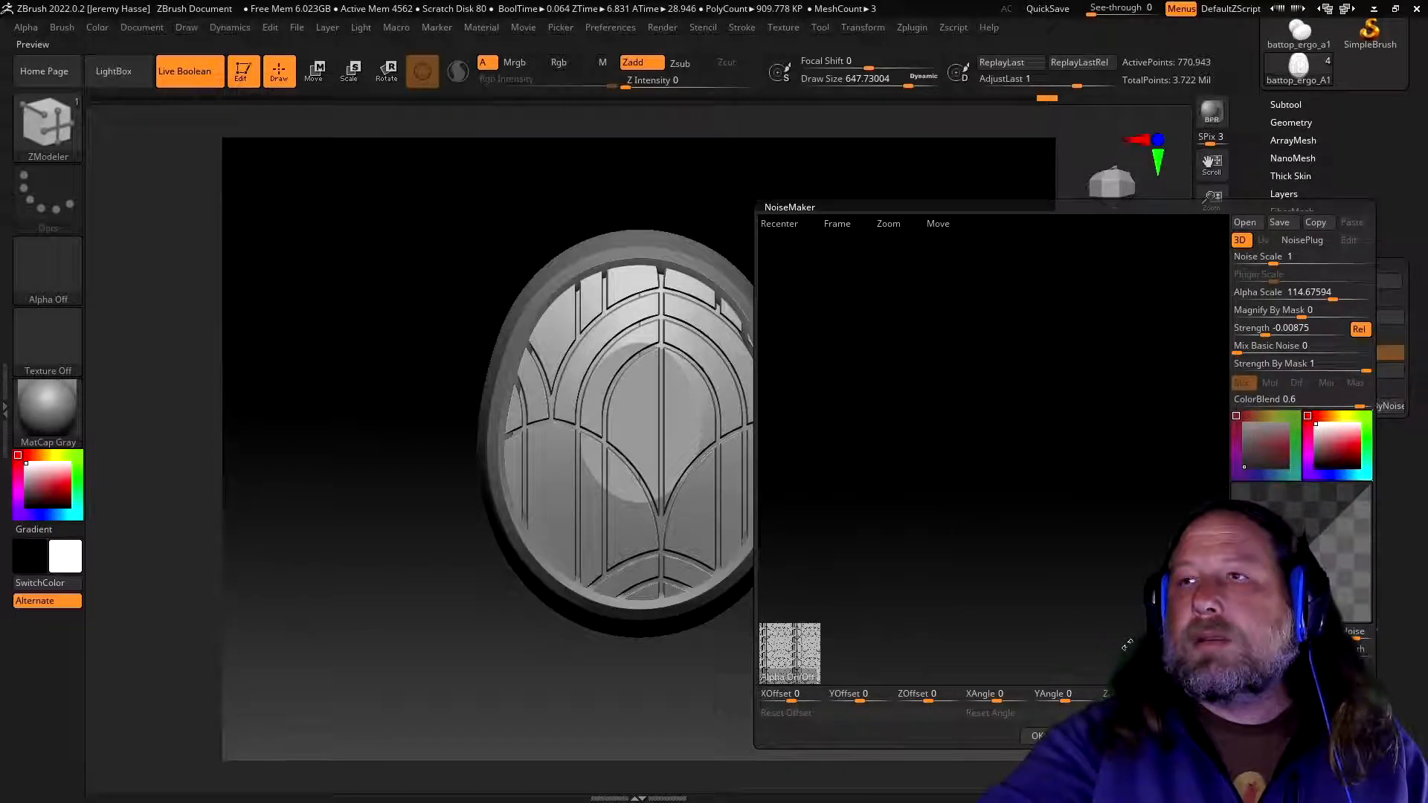
pyautogui.click(835, 224)
pyautogui.moveTo(1145, 497); pyautogui.dragTo(1159, 431)
pyautogui.click(853, 226)
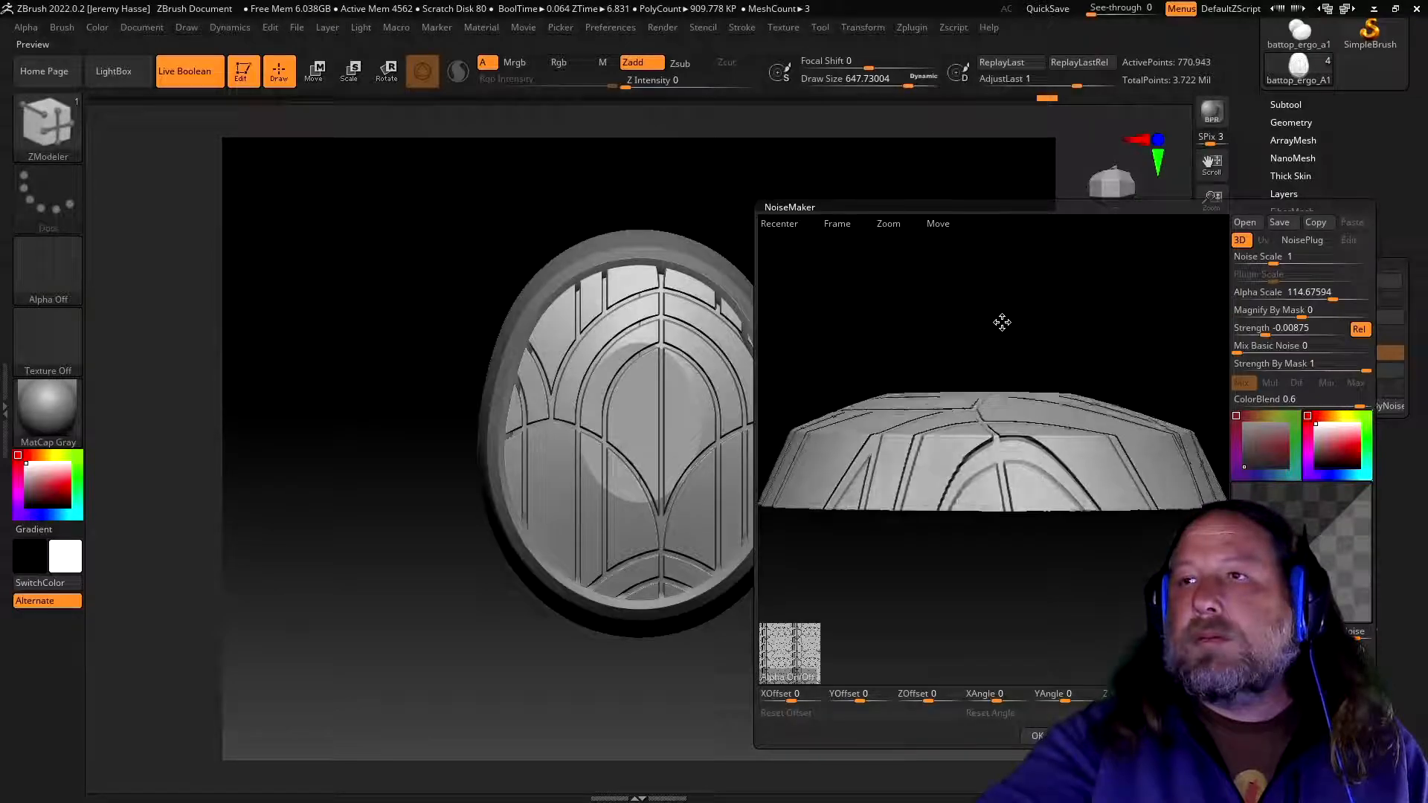
pyautogui.moveTo(1004, 319); pyautogui.dragTo(1009, 360)
pyautogui.click(838, 224)
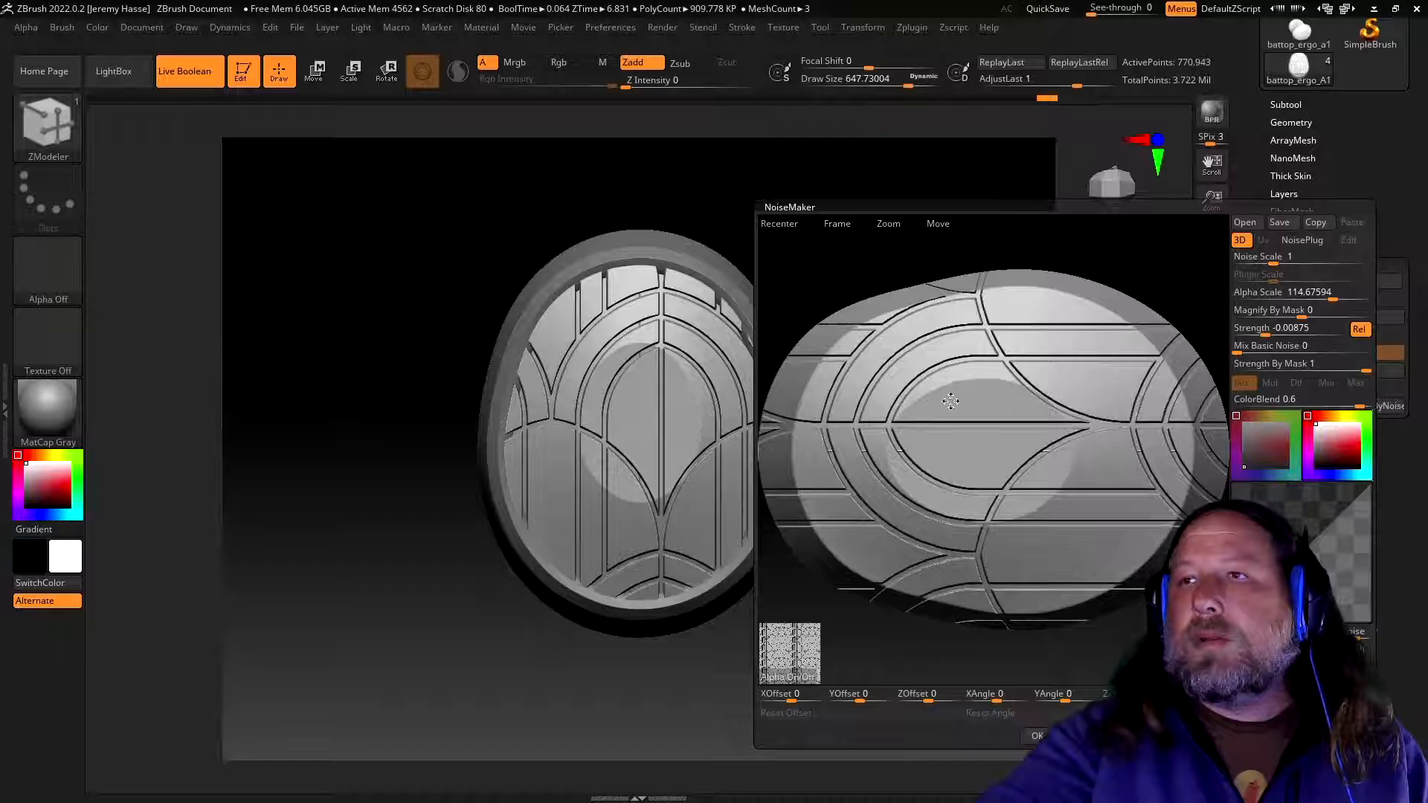
pyautogui.moveTo(1116, 265); pyautogui.dragTo(1165, 297)
pyautogui.moveTo(908, 380); pyautogui.dragTo(890, 342)
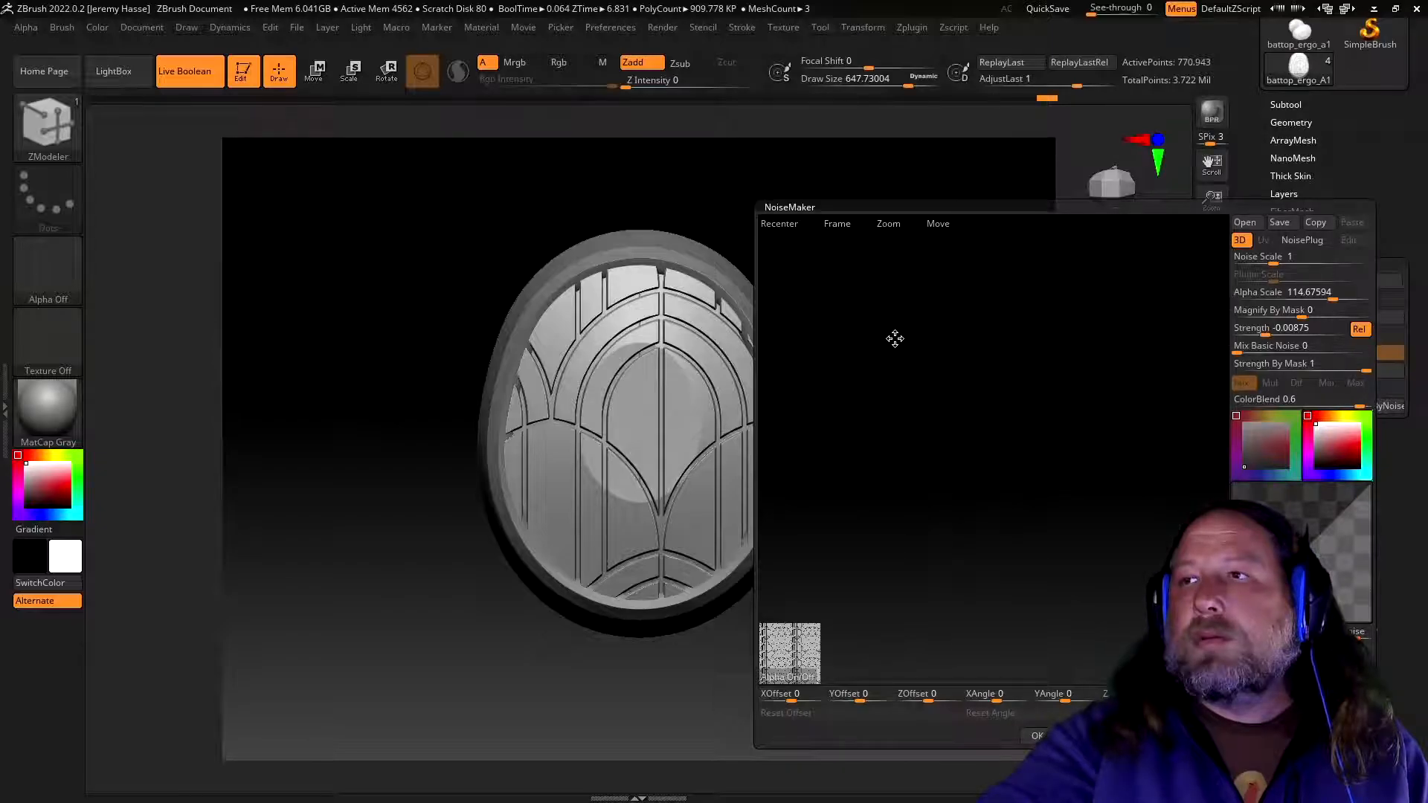
pyautogui.click(838, 225)
pyautogui.moveTo(1116, 477); pyautogui.dragTo(966, 373)
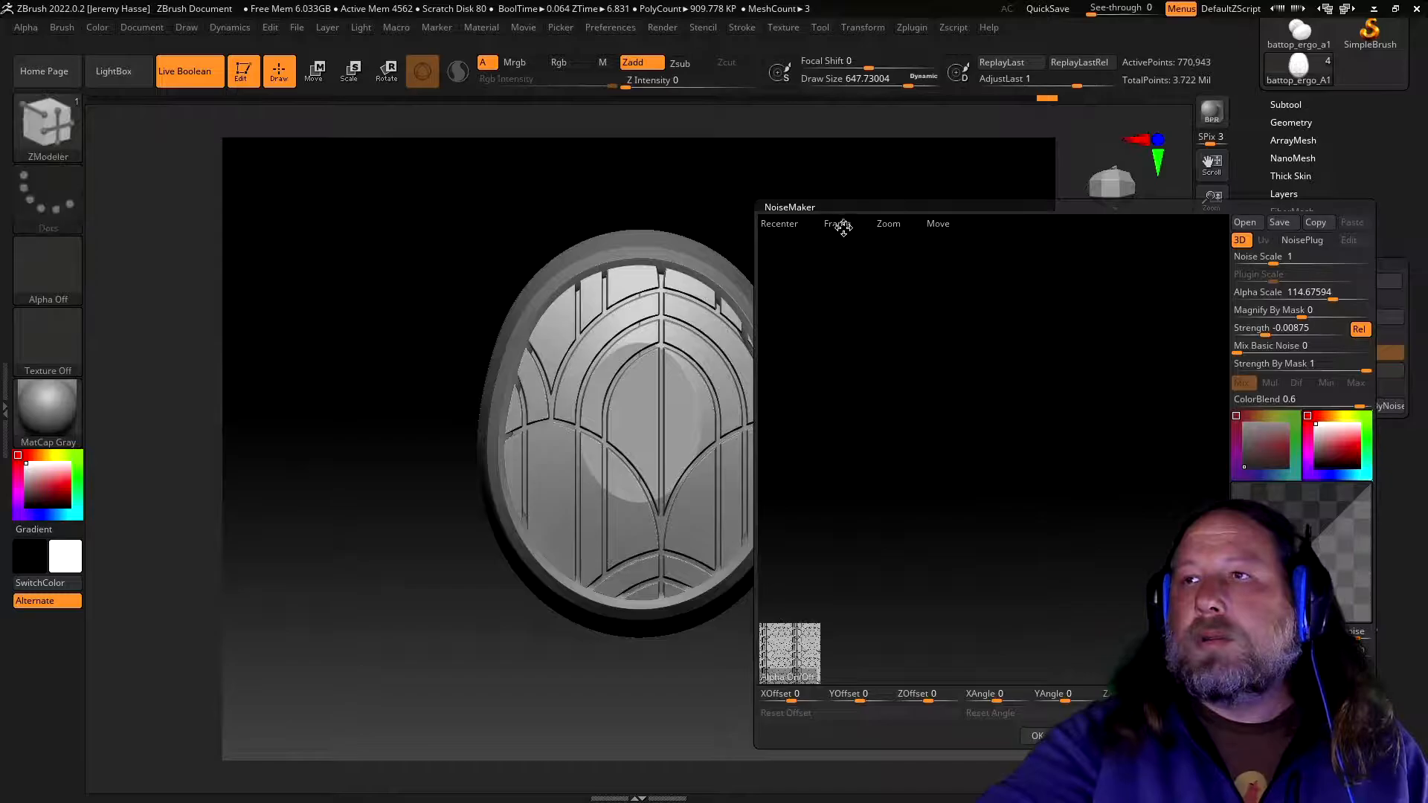
pyautogui.click(840, 225)
pyautogui.click(777, 224)
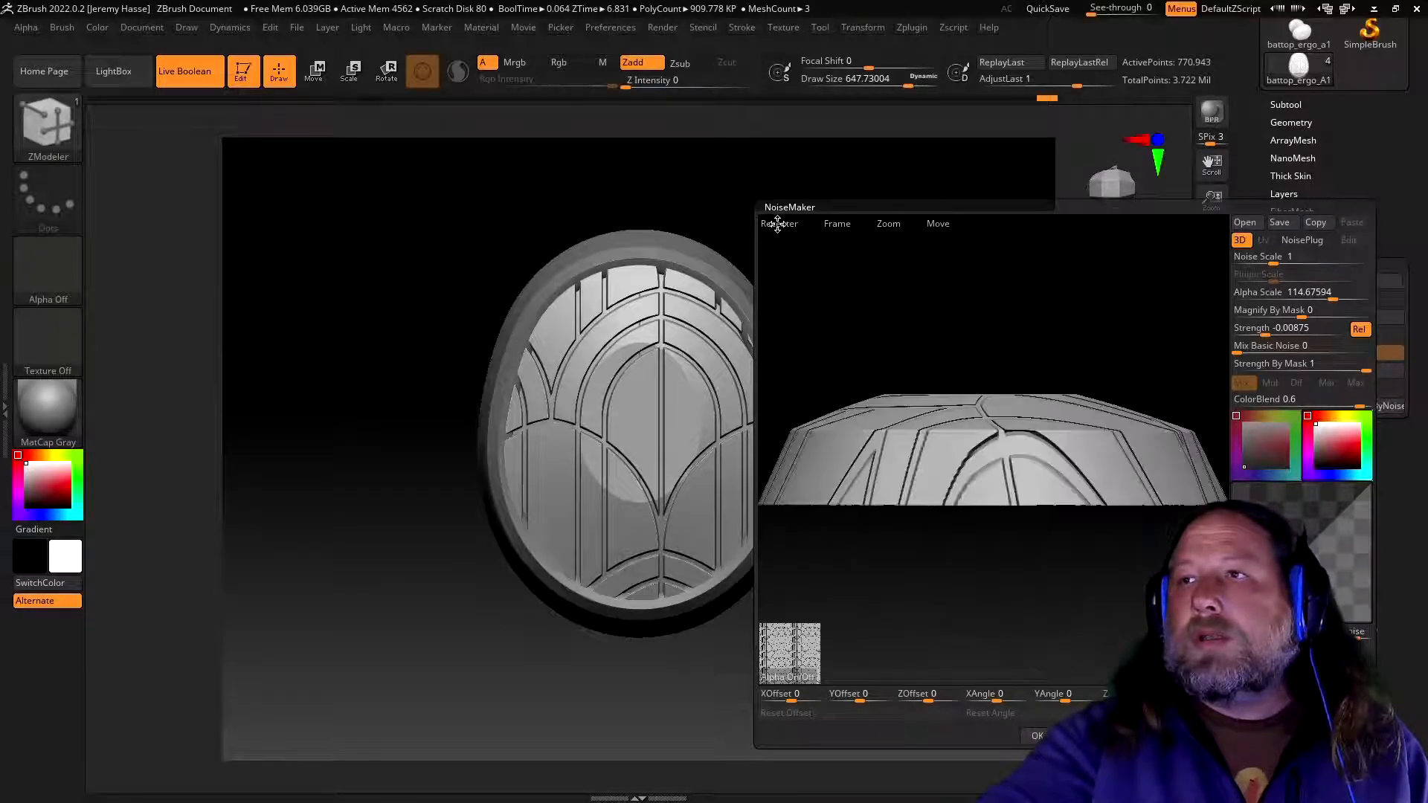
pyautogui.moveTo(1041, 285); pyautogui.dragTo(1049, 346)
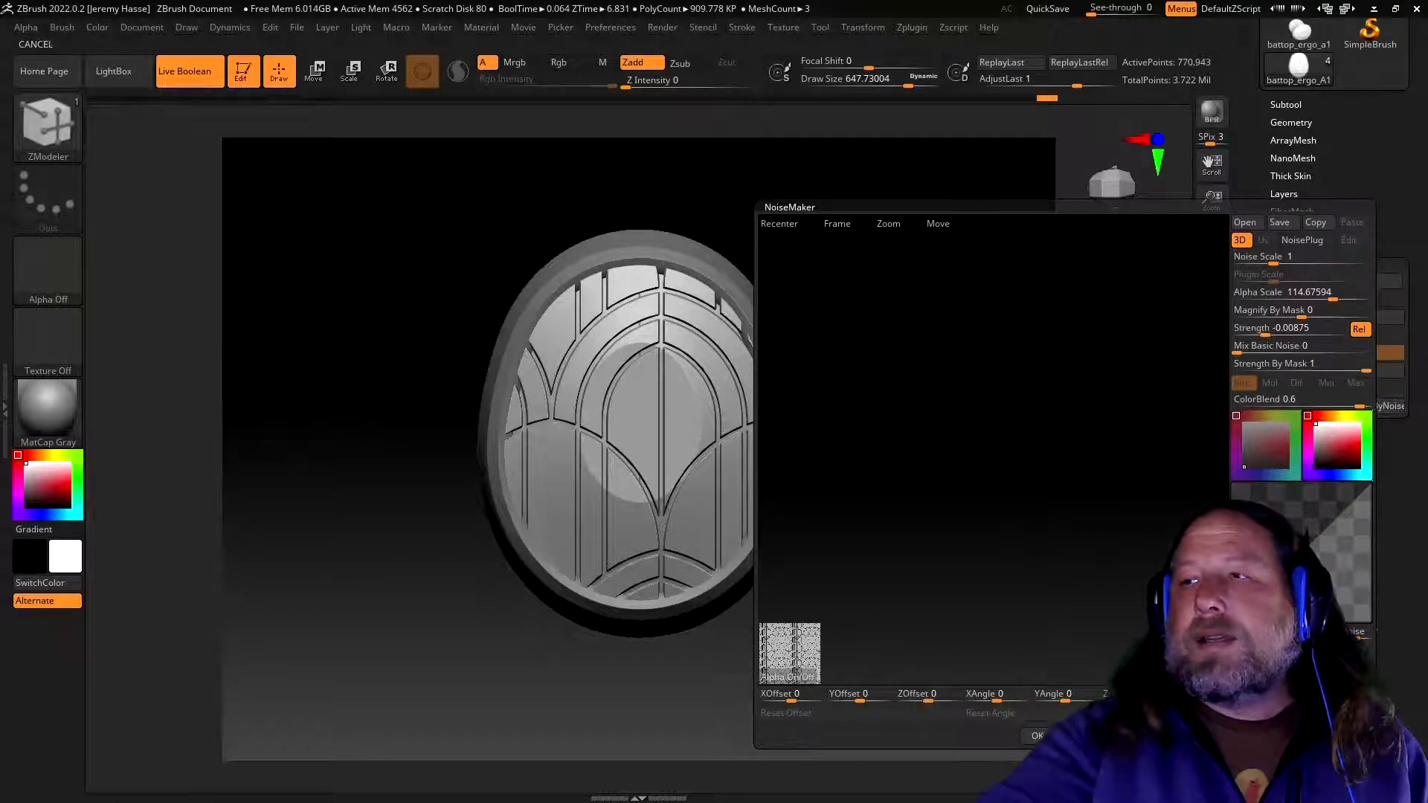
pyautogui.click(1090, 735)
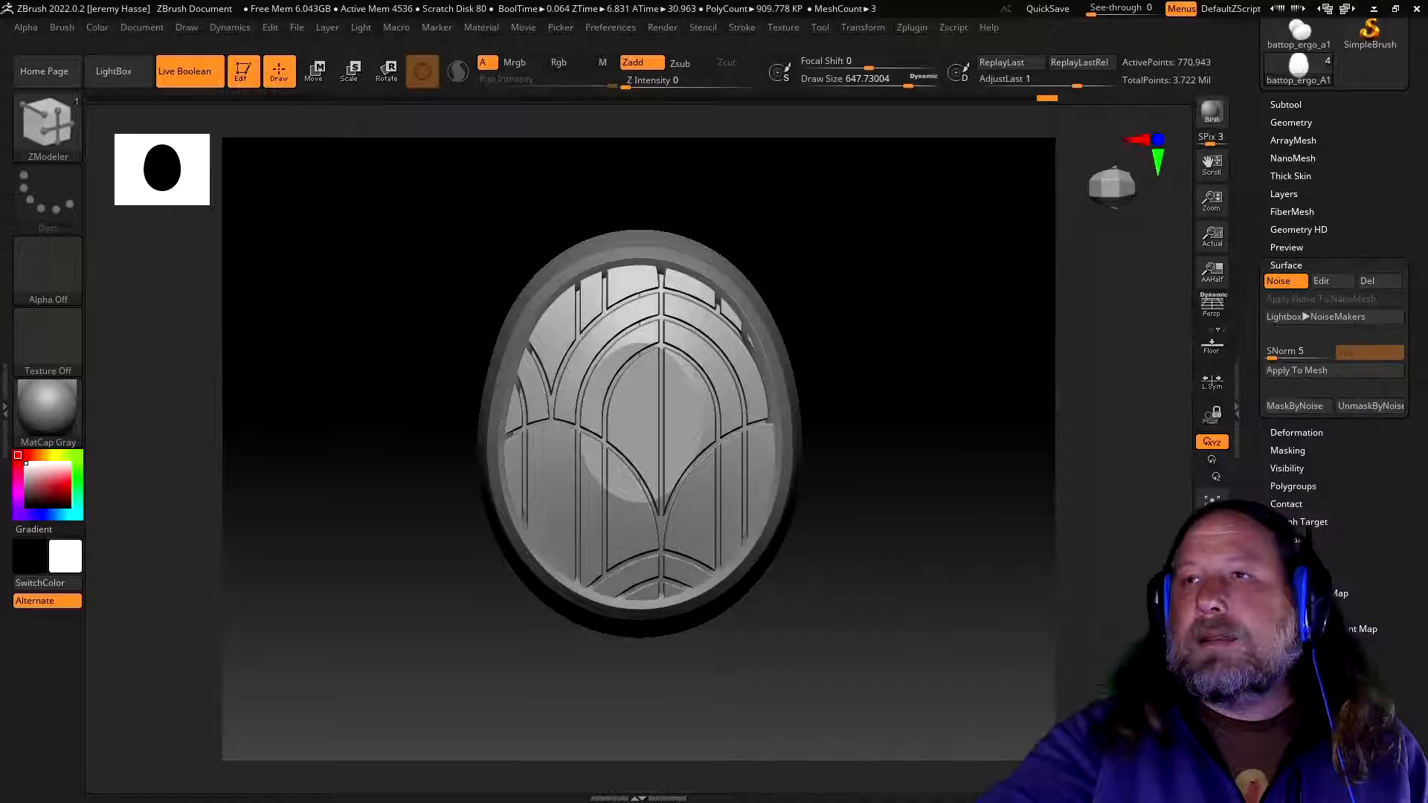
pyautogui.moveTo(946, 633)
pyautogui.mouseDown()
pyautogui.moveTo(944, 542)
pyautogui.moveTo(968, 459)
pyautogui.moveTo(949, 503)
pyautogui.moveTo(985, 592)
pyautogui.moveTo(956, 615)
pyautogui.mouseUp()
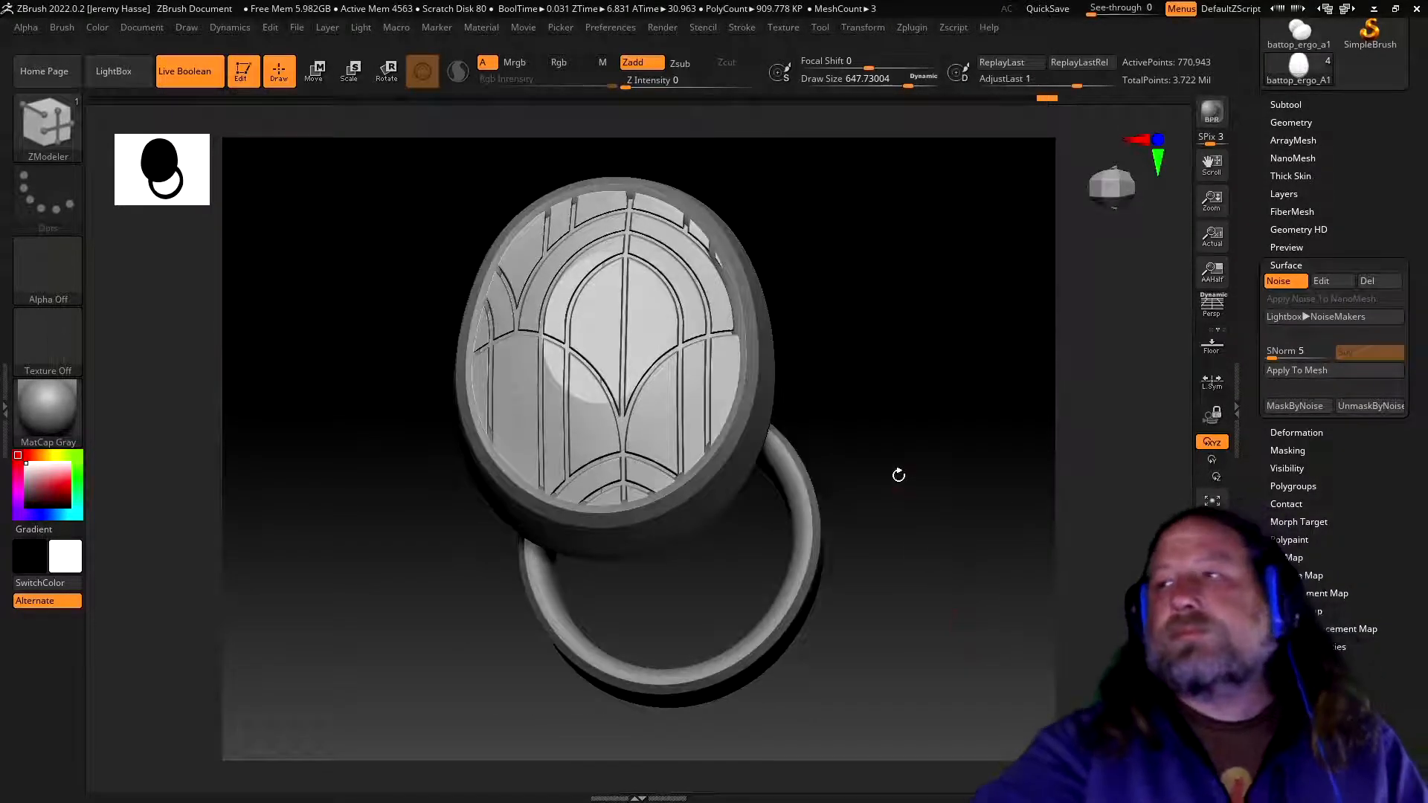
pyautogui.moveTo(952, 475); pyautogui.dragTo(962, 516)
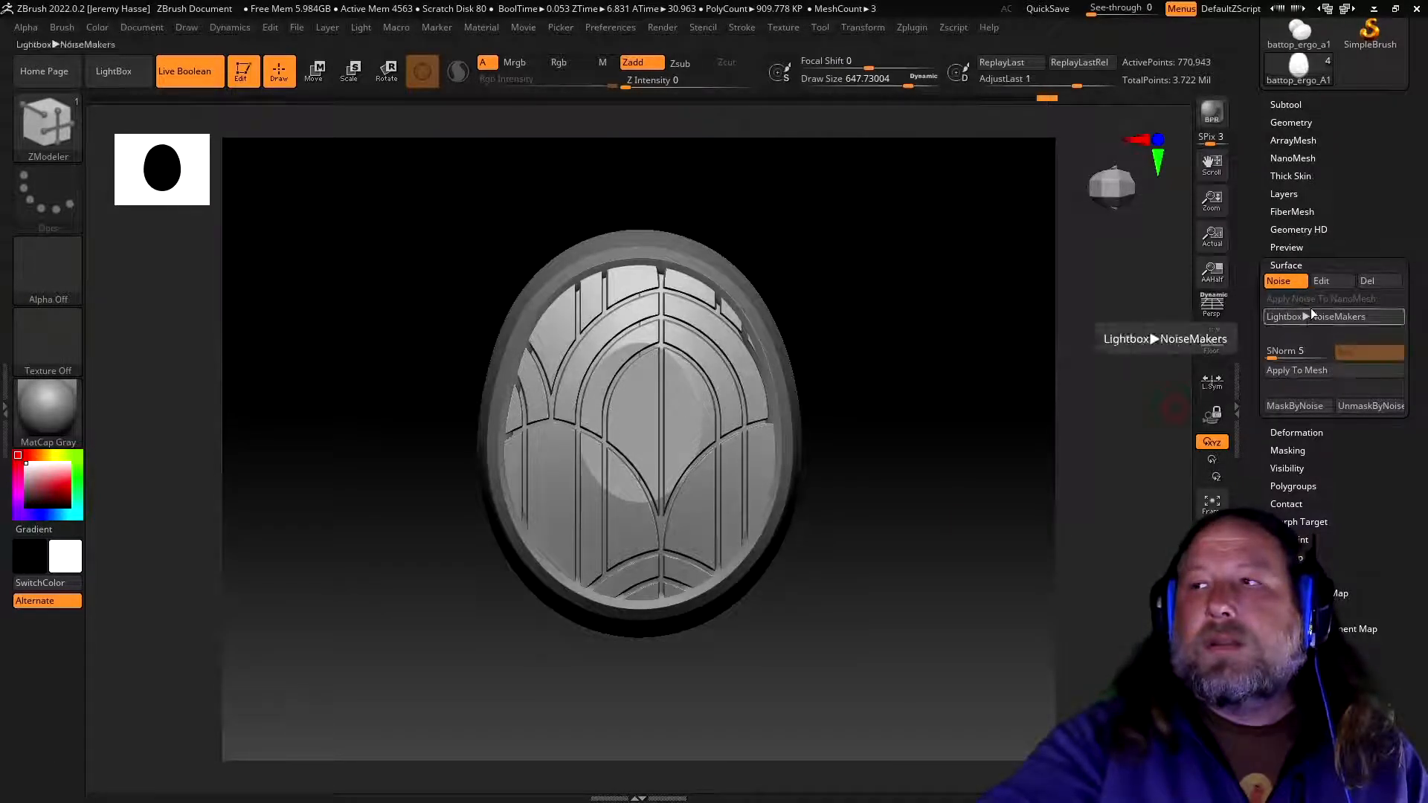
# - Reopen the upper cap's noise settings, frame the preview, and set the alpha scale to about 101.95
pyautogui.click(1321, 282)
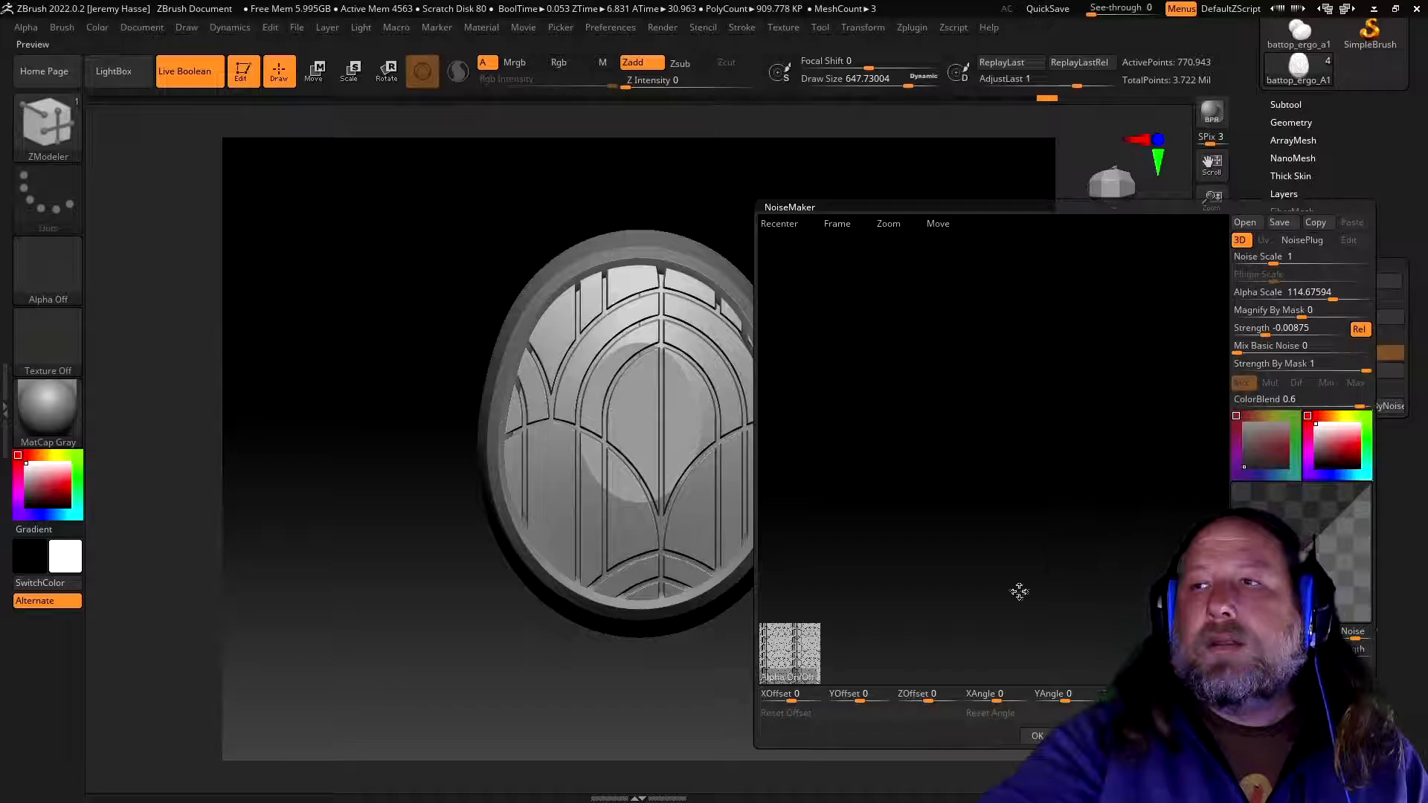
pyautogui.click(839, 224)
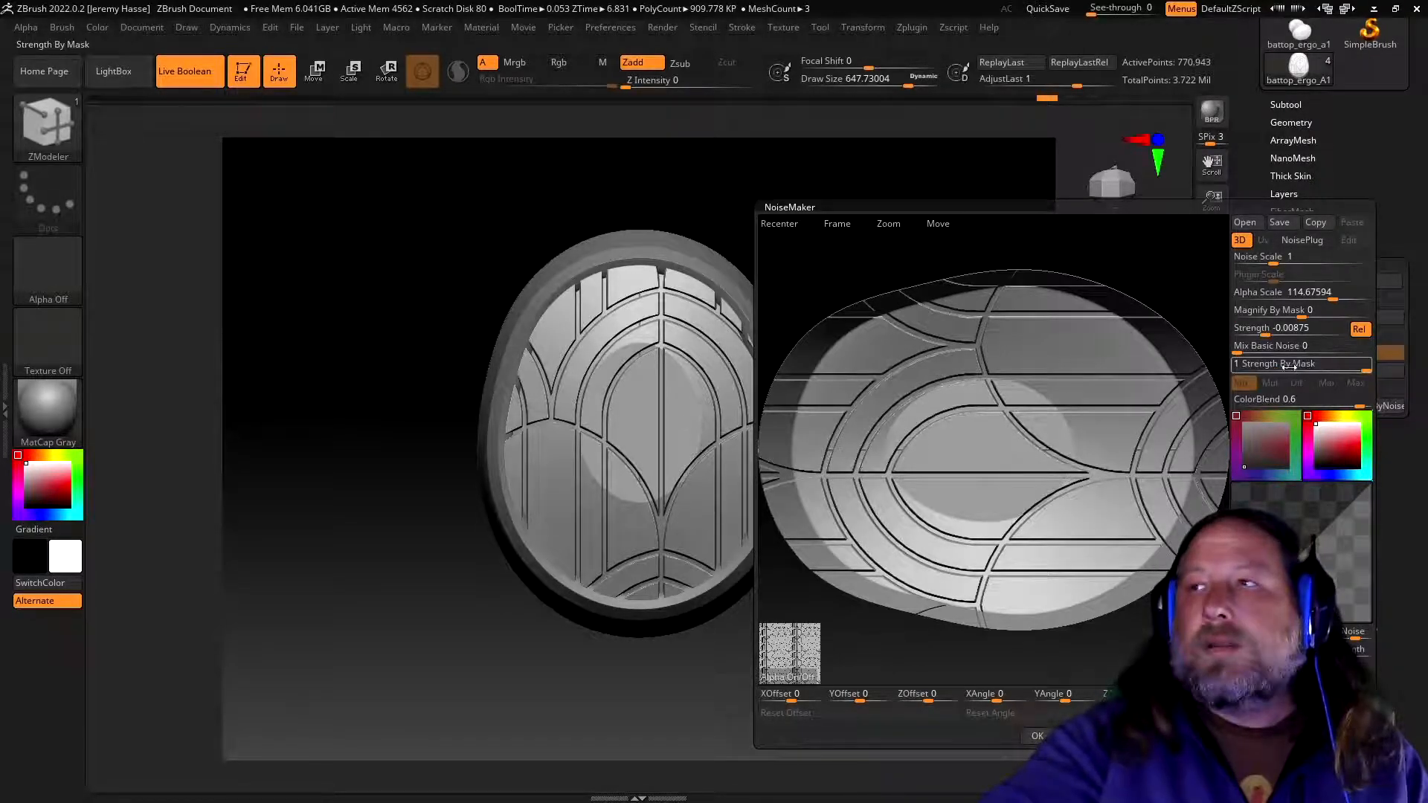
pyautogui.moveTo(1333, 296)
pyautogui.mouseDown()
pyautogui.moveTo(1318, 293)
pyautogui.moveTo(1330, 290)
pyautogui.mouseUp()
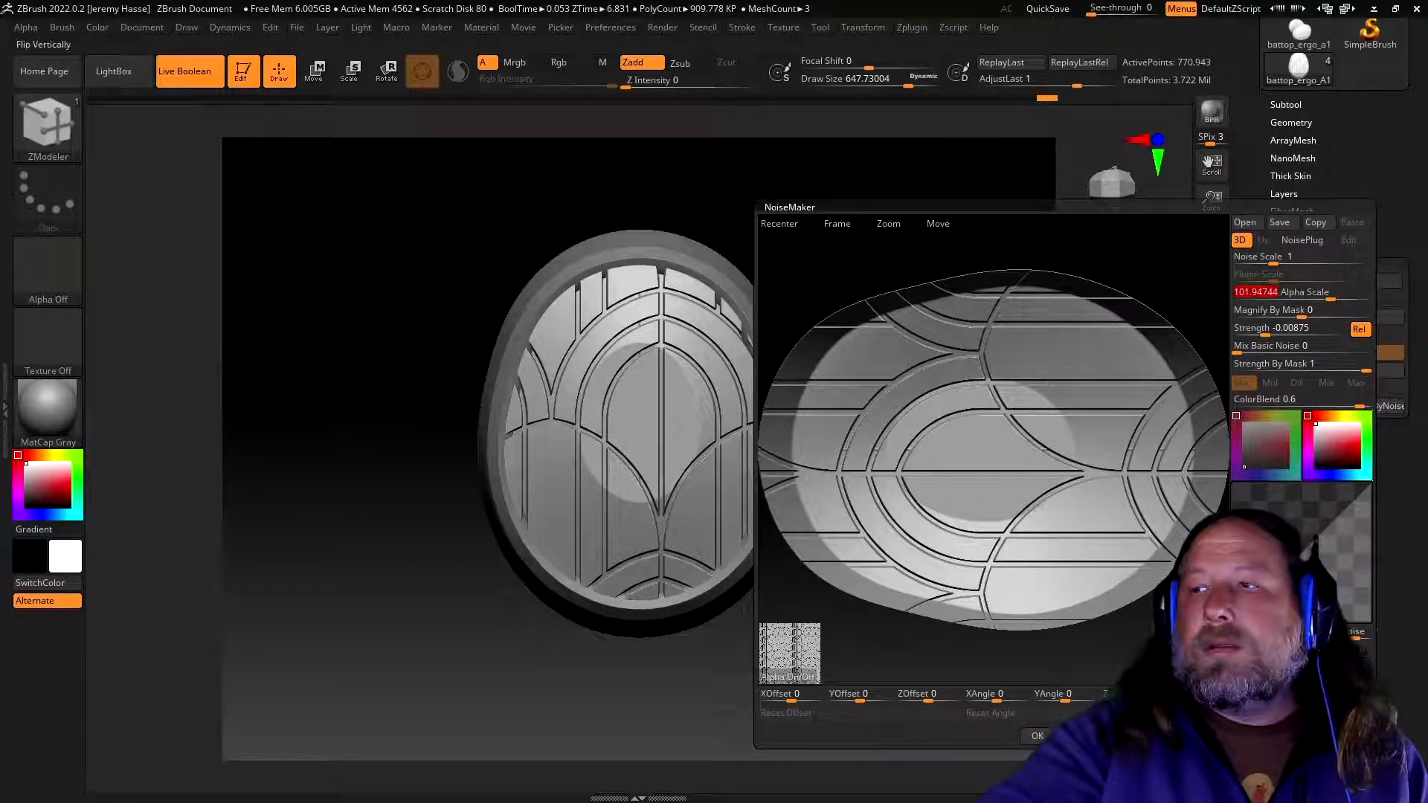
pyautogui.moveTo(1298, 634); pyautogui.dragTo(1298, 633)
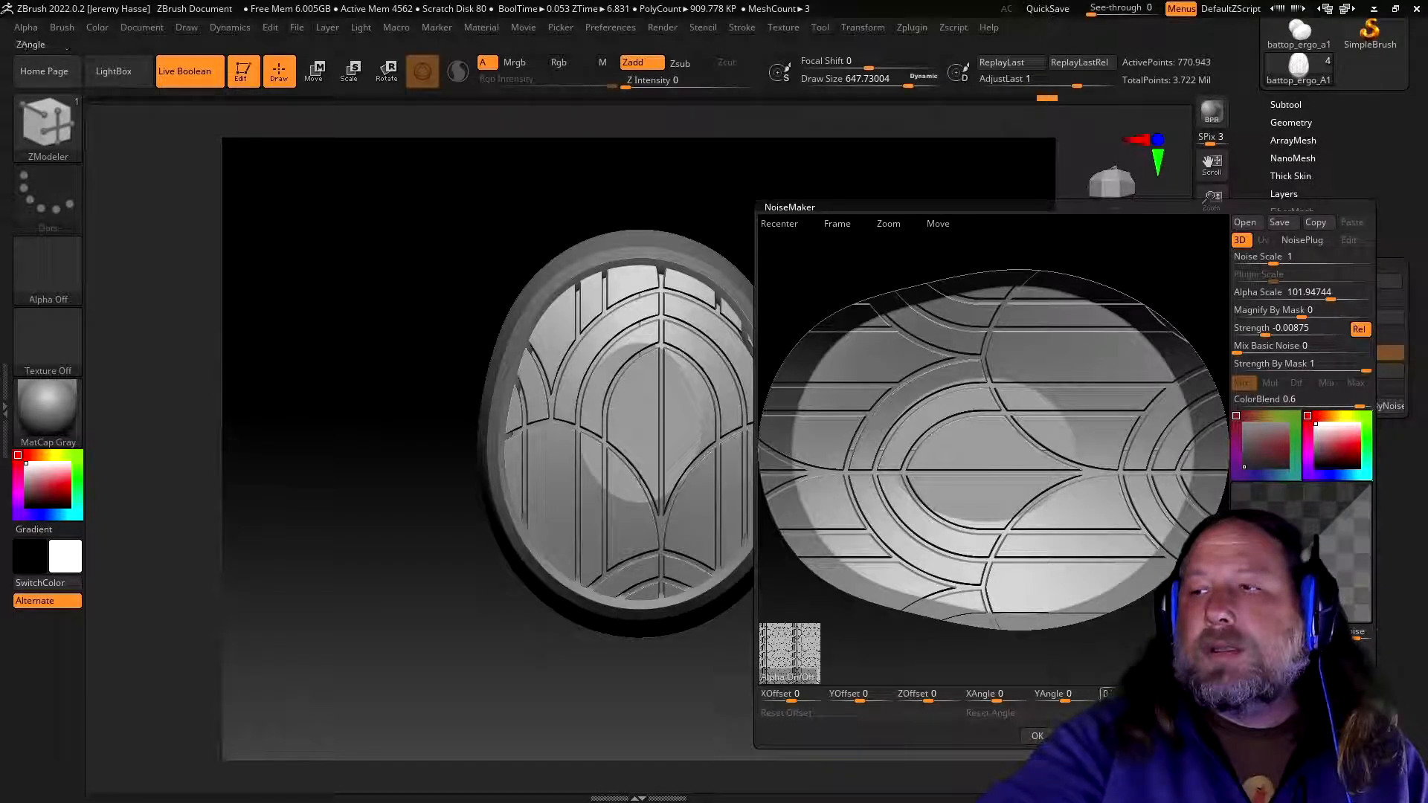
# - Try shifting the cap's arch pattern with a Z offset of 1 and an X offset of about 0.48, and reset the offsets
pyautogui.moveTo(927, 697); pyautogui.dragTo(923, 697)
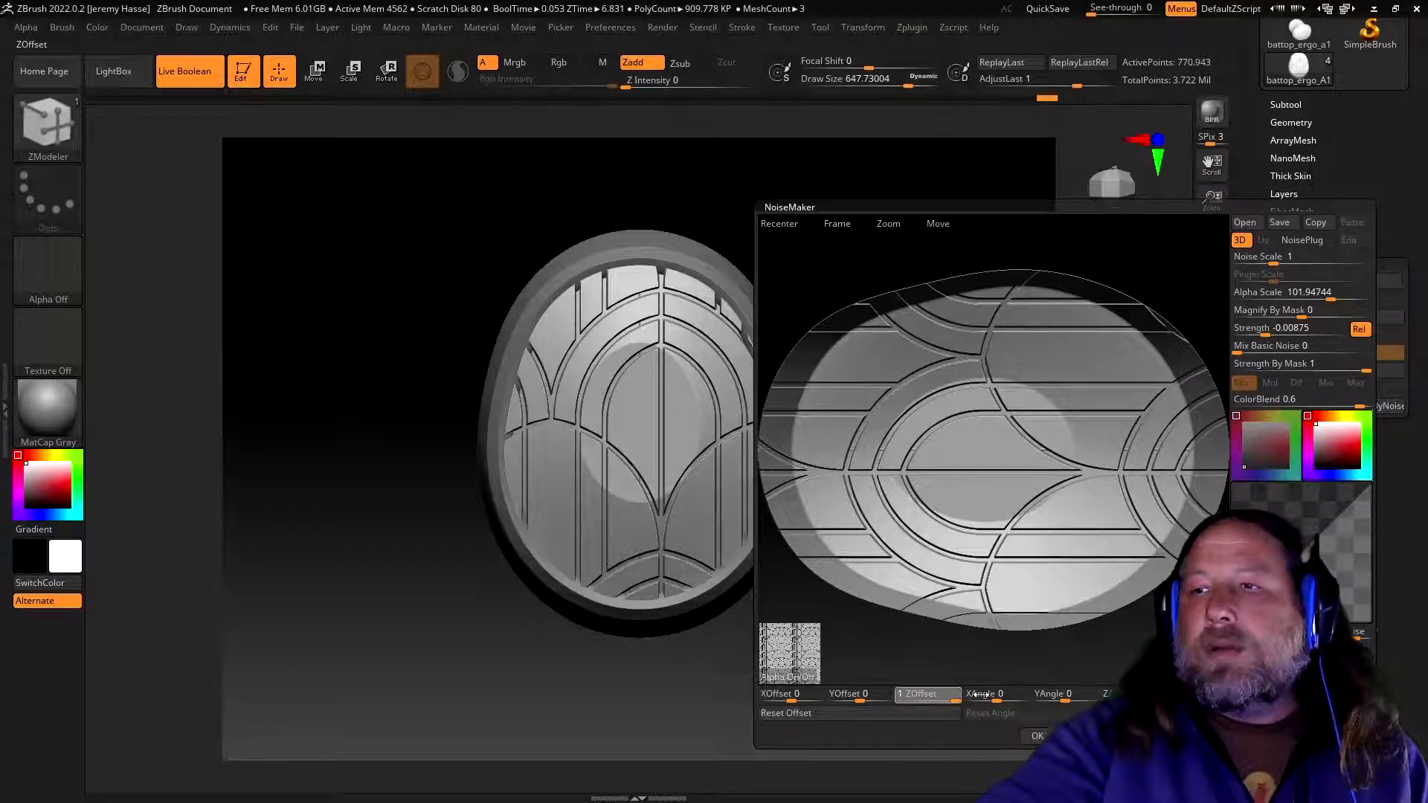
pyautogui.click(866, 715)
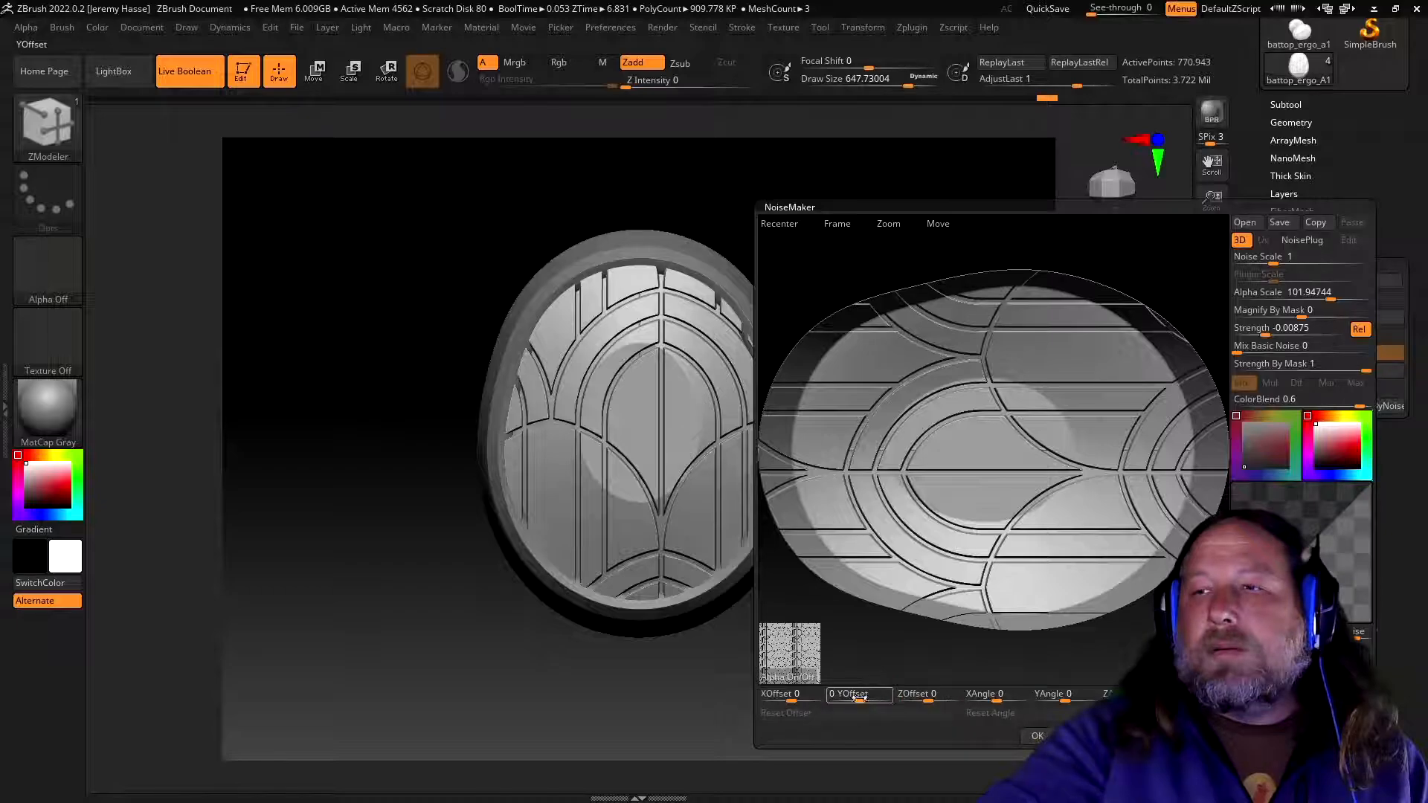
pyautogui.moveTo(789, 695); pyautogui.dragTo(797, 694)
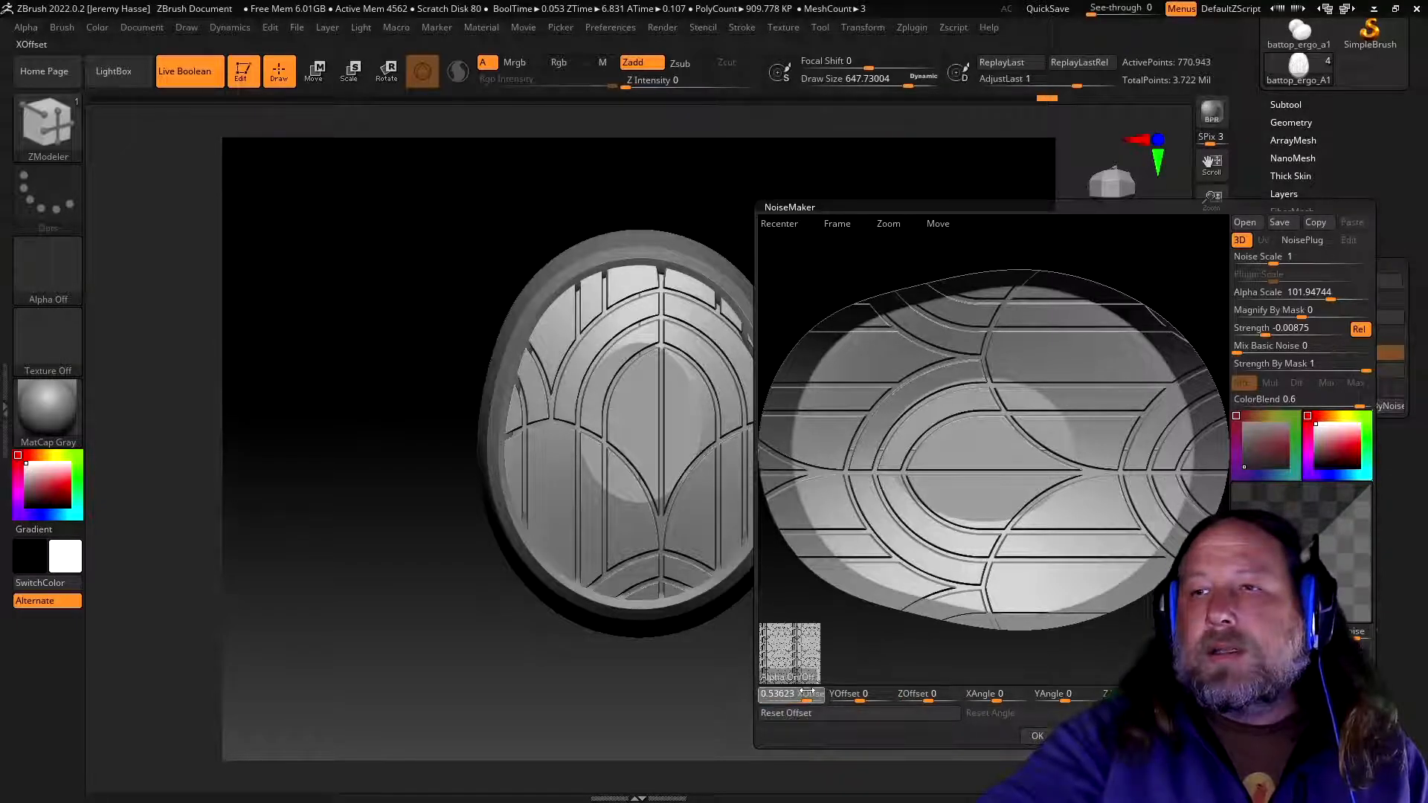
pyautogui.moveTo(802, 691); pyautogui.dragTo(811, 695)
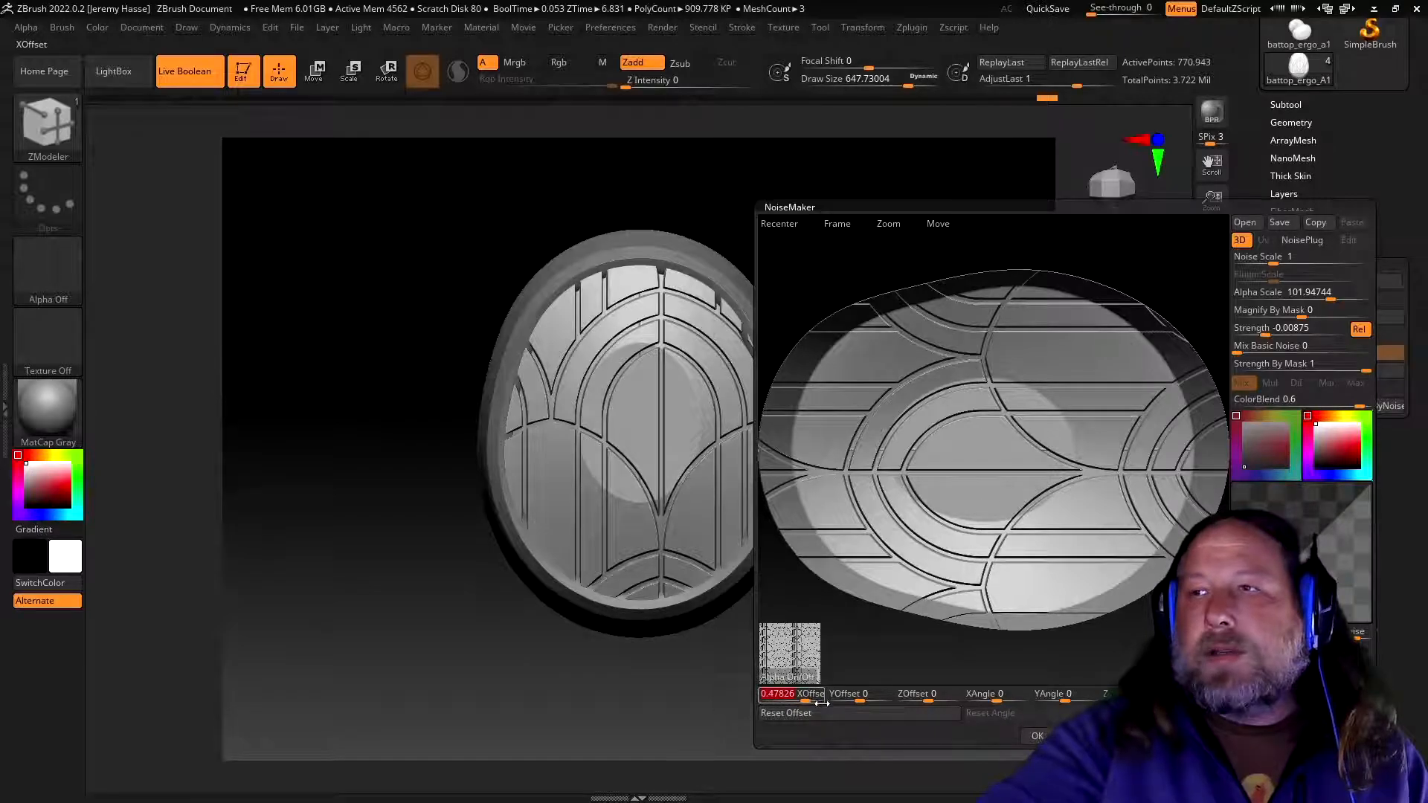
pyautogui.click(830, 715)
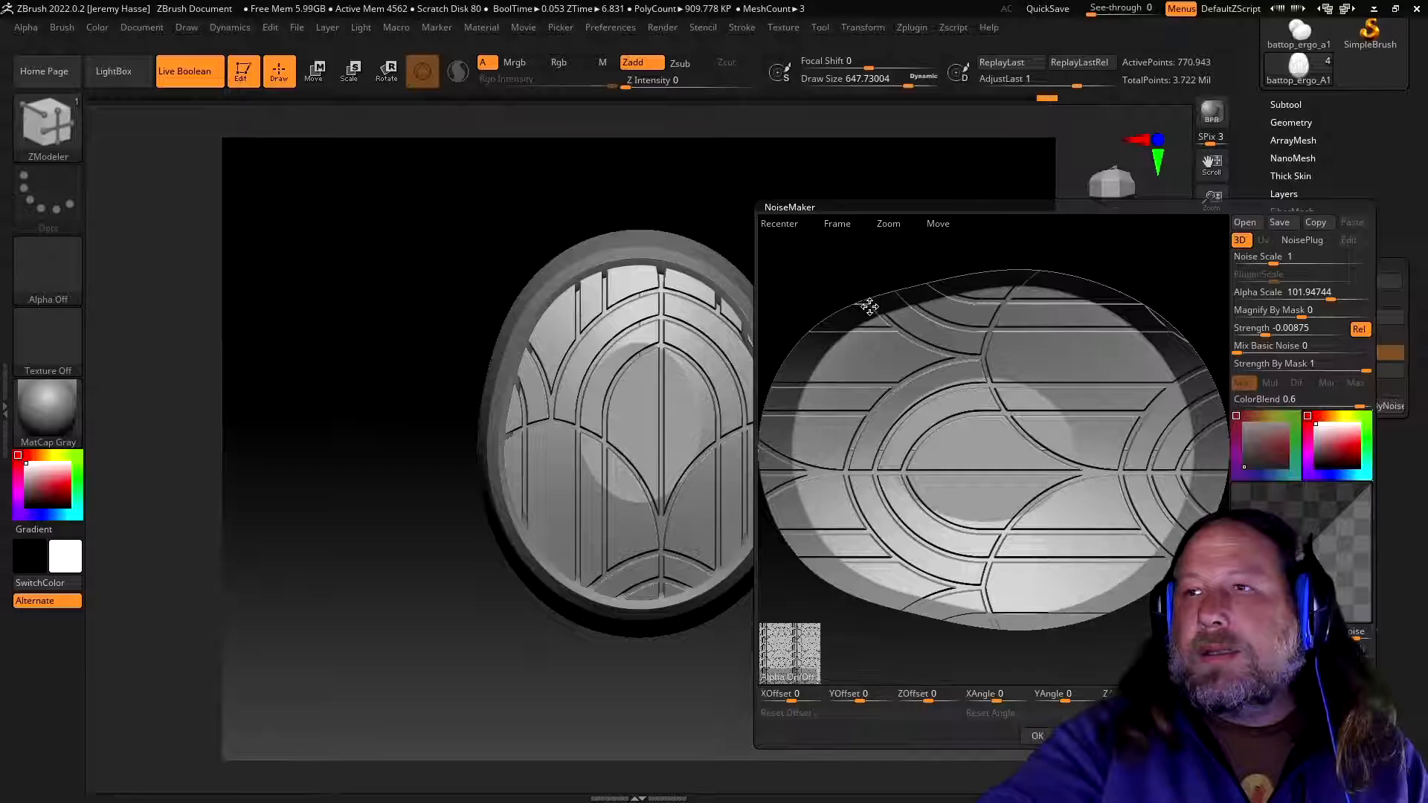
# - Set the cap noise's alpha scale to about 97.97 and accept the settings
pyautogui.click(1345, 289)
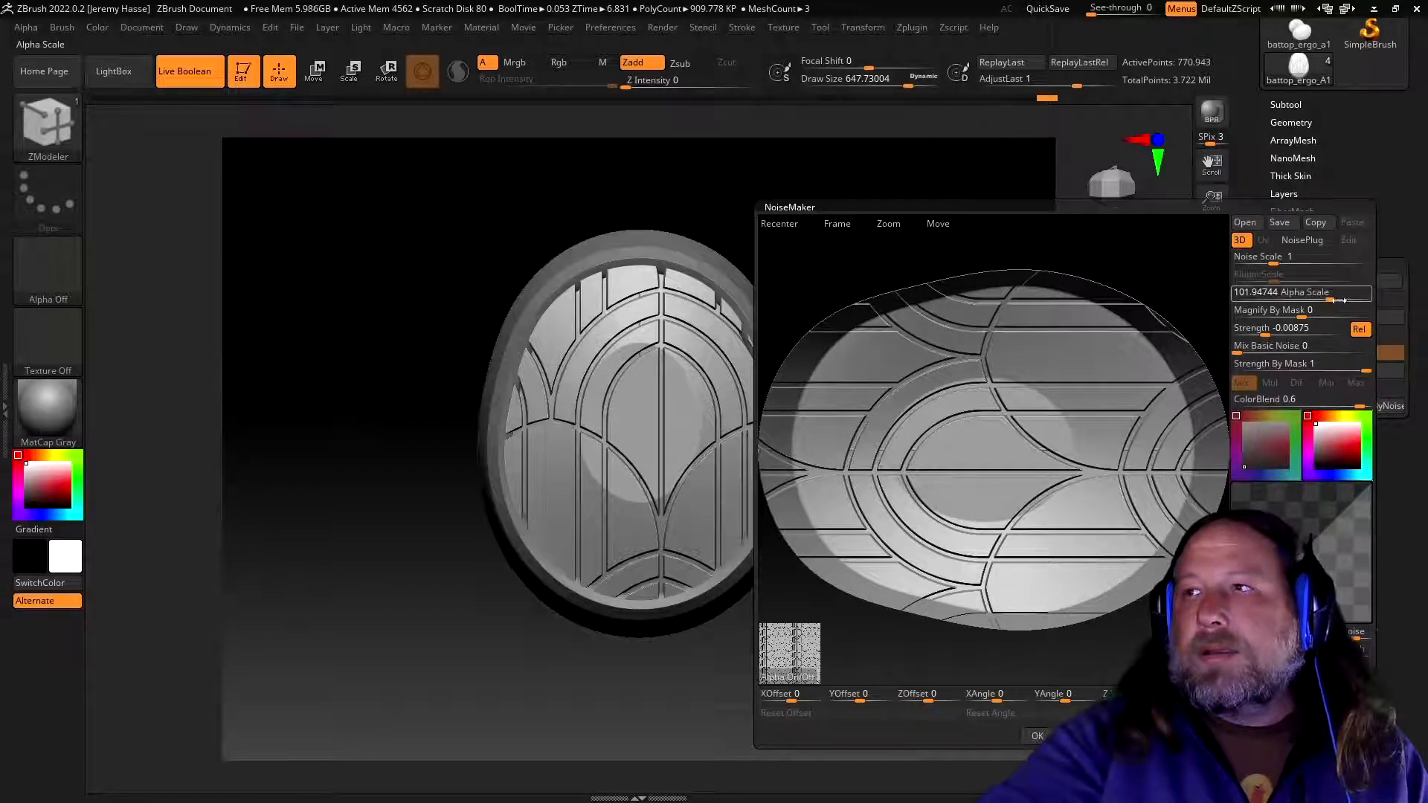
pyautogui.moveTo(1330, 296); pyautogui.dragTo(1330, 297)
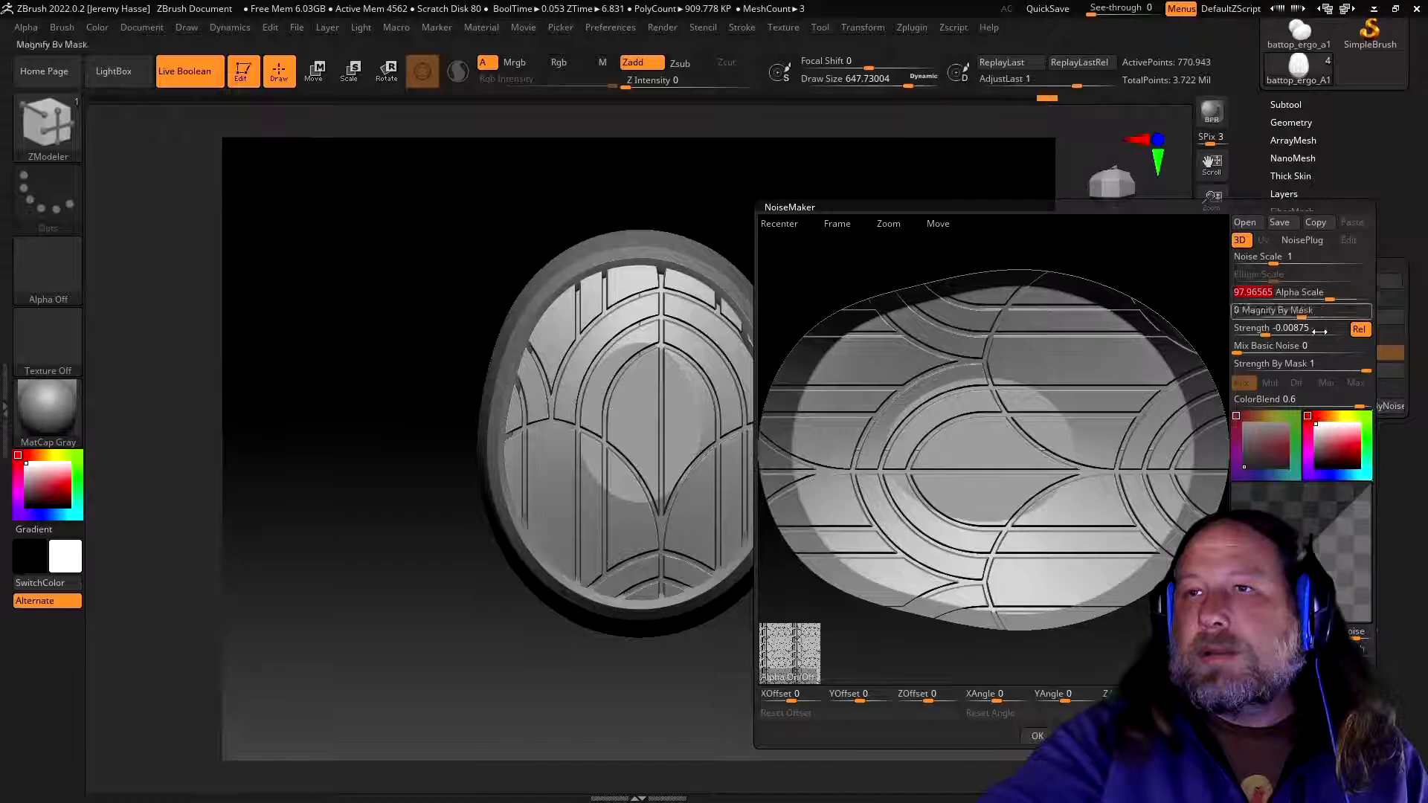
pyautogui.click(1037, 736)
# - Apply the arch noise to the upper cap's mesh and inspect the engraving on the whole handle
pyautogui.moveTo(823, 628); pyautogui.dragTo(828, 542)
pyautogui.click(1314, 369)
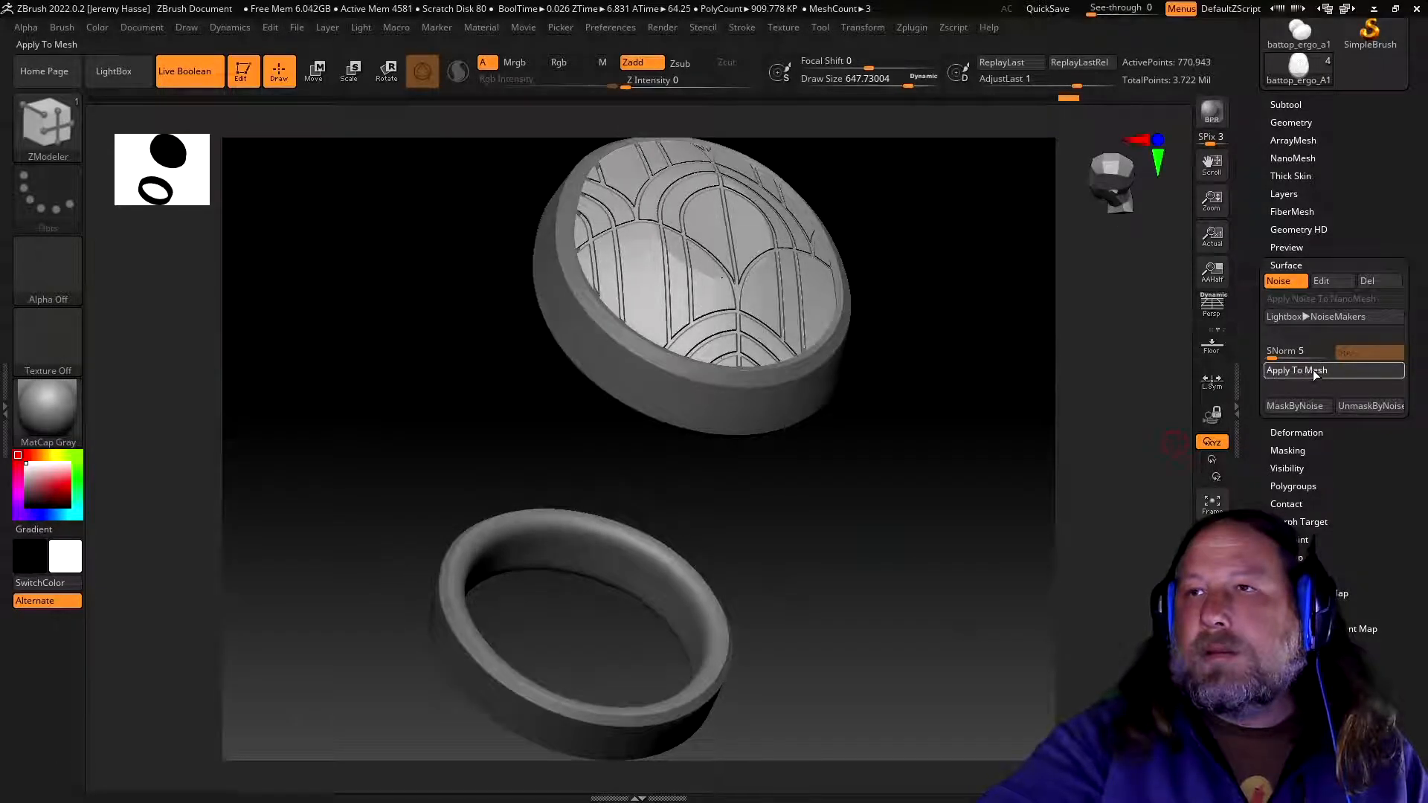
pyautogui.hotkey('ctrl', 'shift')
pyautogui.keyDown('ctrl'); pyautogui.keyDown('shift'); pyautogui.click(958, 529); pyautogui.keyUp('shift'); pyautogui.keyUp('ctrl')
pyautogui.moveTo(1007, 560)
pyautogui.mouseDown()
pyautogui.moveTo(944, 564)
pyautogui.moveTo(914, 592)
pyautogui.moveTo(924, 620)
pyautogui.moveTo(972, 577)
pyautogui.moveTo(952, 558)
pyautogui.moveTo(898, 551)
pyautogui.moveTo(931, 612)
pyautogui.moveTo(904, 647)
pyautogui.moveTo(943, 672)
pyautogui.moveTo(1036, 638)
pyautogui.moveTo(972, 641)
pyautogui.moveTo(969, 516)
pyautogui.moveTo(968, 682)
pyautogui.moveTo(1026, 669)
pyautogui.moveTo(1049, 646)
pyautogui.moveTo(964, 644)
pyautogui.mouseUp()
# - Step back through the undo history to the unapplied arch-pattern noise on the handle's grip
pyautogui.press('shift')
pyautogui.press('ctrl')
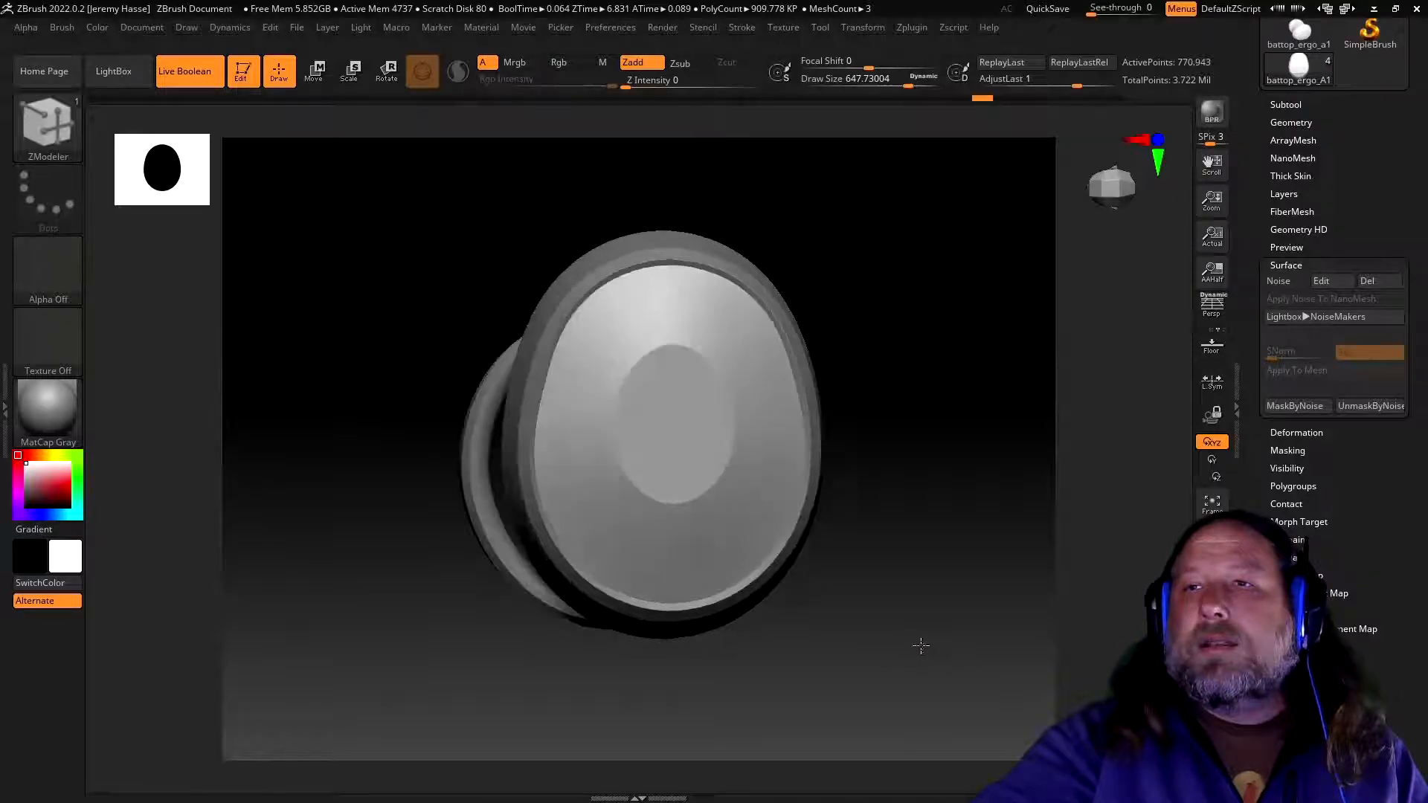
pyautogui.moveTo(921, 645); pyautogui.dragTo(963, 645)
pyautogui.keyDown('ctrl'); pyautogui.keyDown('shift'); pyautogui.click(959, 646); pyautogui.keyUp('shift'); pyautogui.keyUp('ctrl')
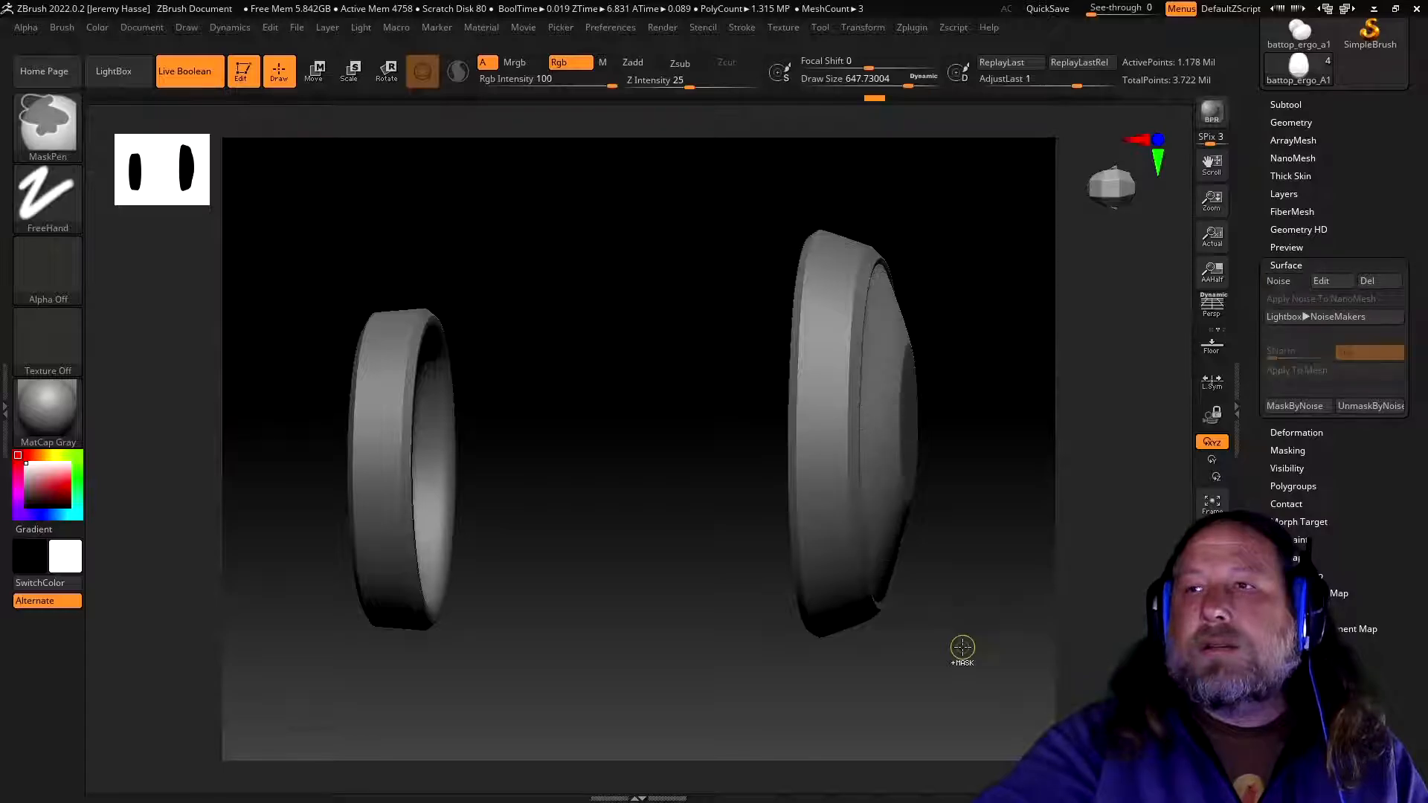
pyautogui.keyDown('ctrl'); pyautogui.keyDown('shift'); pyautogui.click(962, 646); pyautogui.keyUp('shift'); pyautogui.keyUp('ctrl')
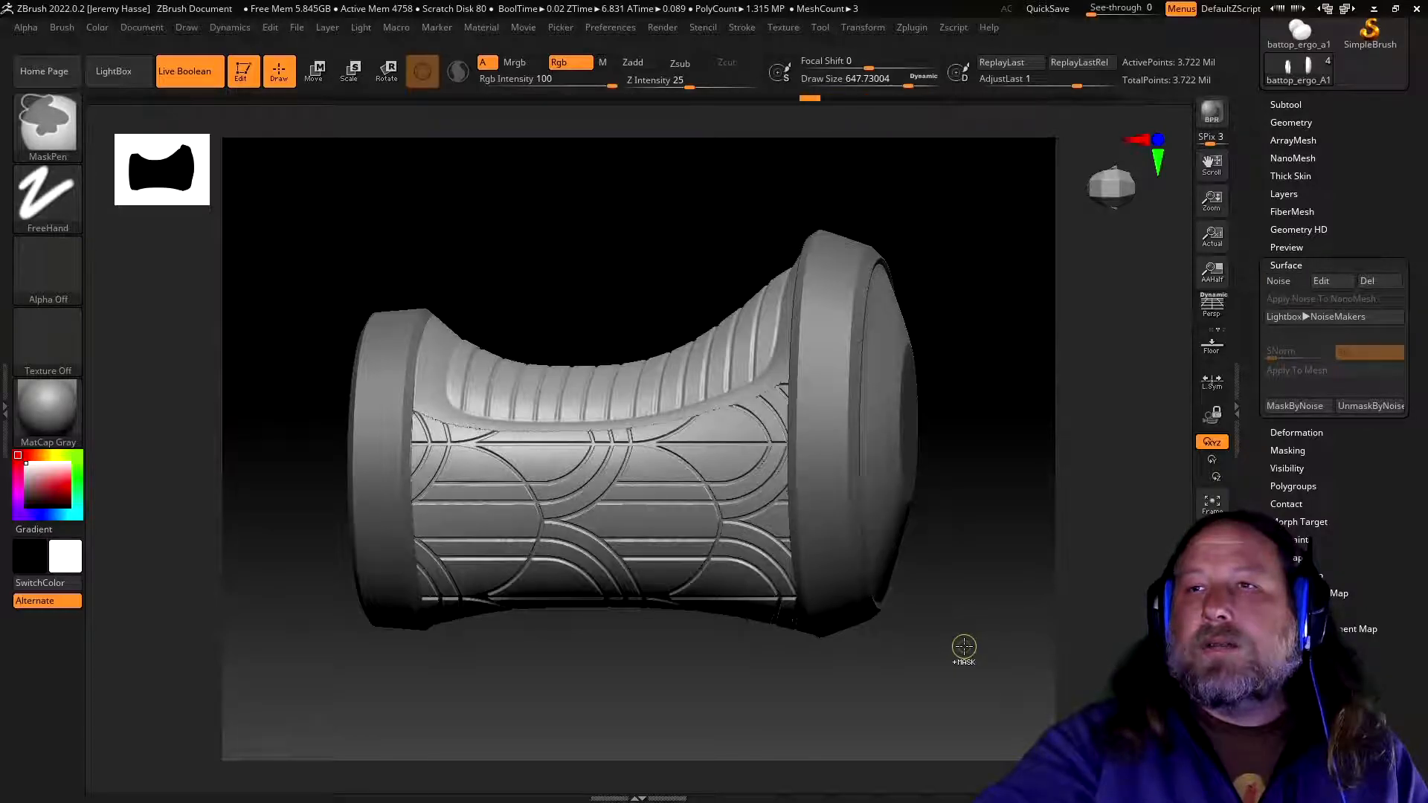
pyautogui.moveTo(979, 666)
pyautogui.mouseDown()
pyautogui.moveTo(972, 510)
pyautogui.moveTo(975, 526)
pyautogui.mouseUp()
pyautogui.keyDown('ctrl'); pyautogui.keyDown('shift'); pyautogui.click(984, 535); pyautogui.keyUp('shift'); pyautogui.keyUp('ctrl')
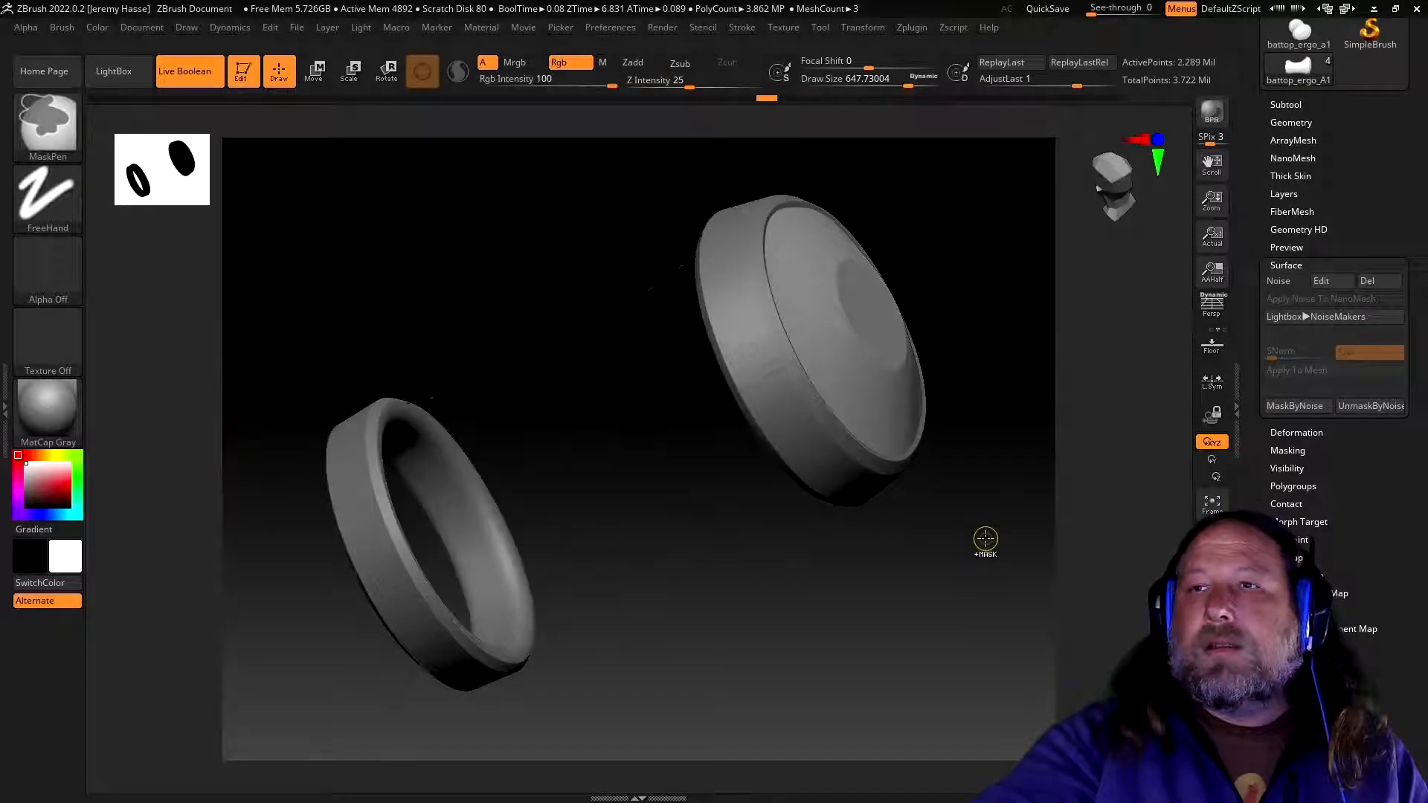
pyautogui.keyDown('ctrl'); pyautogui.keyDown('shift'); pyautogui.moveTo(985, 538); pyautogui.dragTo(985, 540); pyautogui.keyUp('shift'); pyautogui.keyUp('ctrl')
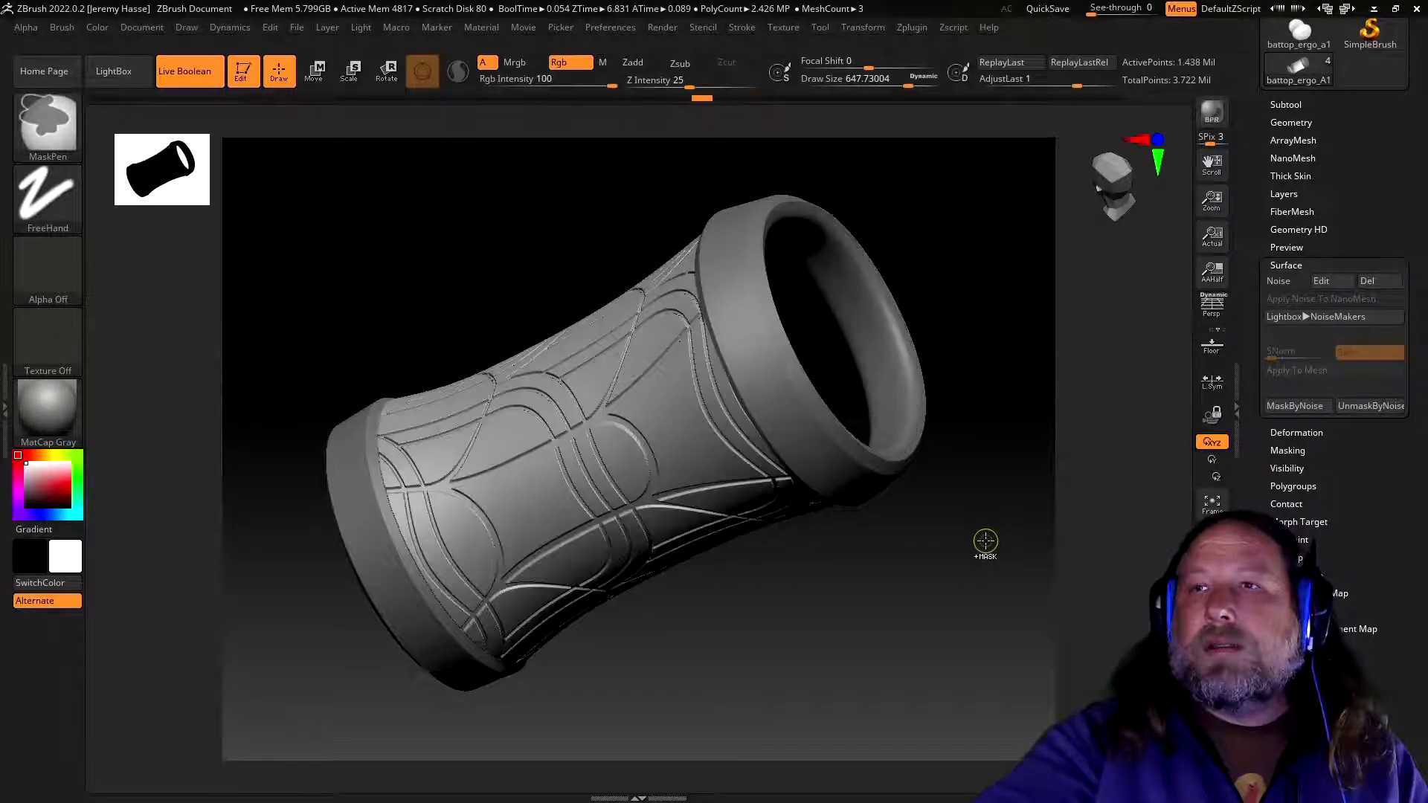
pyautogui.keyDown('ctrl'); pyautogui.keyDown('shift'); pyautogui.click(986, 542); pyautogui.keyUp('shift'); pyautogui.keyUp('ctrl')
pyautogui.keyDown('ctrl'); pyautogui.keyDown('shift'); pyautogui.click(986, 544); pyautogui.keyUp('shift'); pyautogui.keyUp('ctrl')
pyautogui.keyDown('ctrl'); pyautogui.keyDown('shift'); pyautogui.click(986, 544); pyautogui.keyUp('shift'); pyautogui.keyUp('ctrl')
pyautogui.keyDown('ctrl'); pyautogui.keyDown('shift'); pyautogui.click(986, 544); pyautogui.keyUp('shift'); pyautogui.keyUp('ctrl')
pyautogui.keyDown('ctrl'); pyautogui.keyDown('shift'); pyautogui.click(986, 544); pyautogui.keyUp('shift'); pyautogui.keyUp('ctrl')
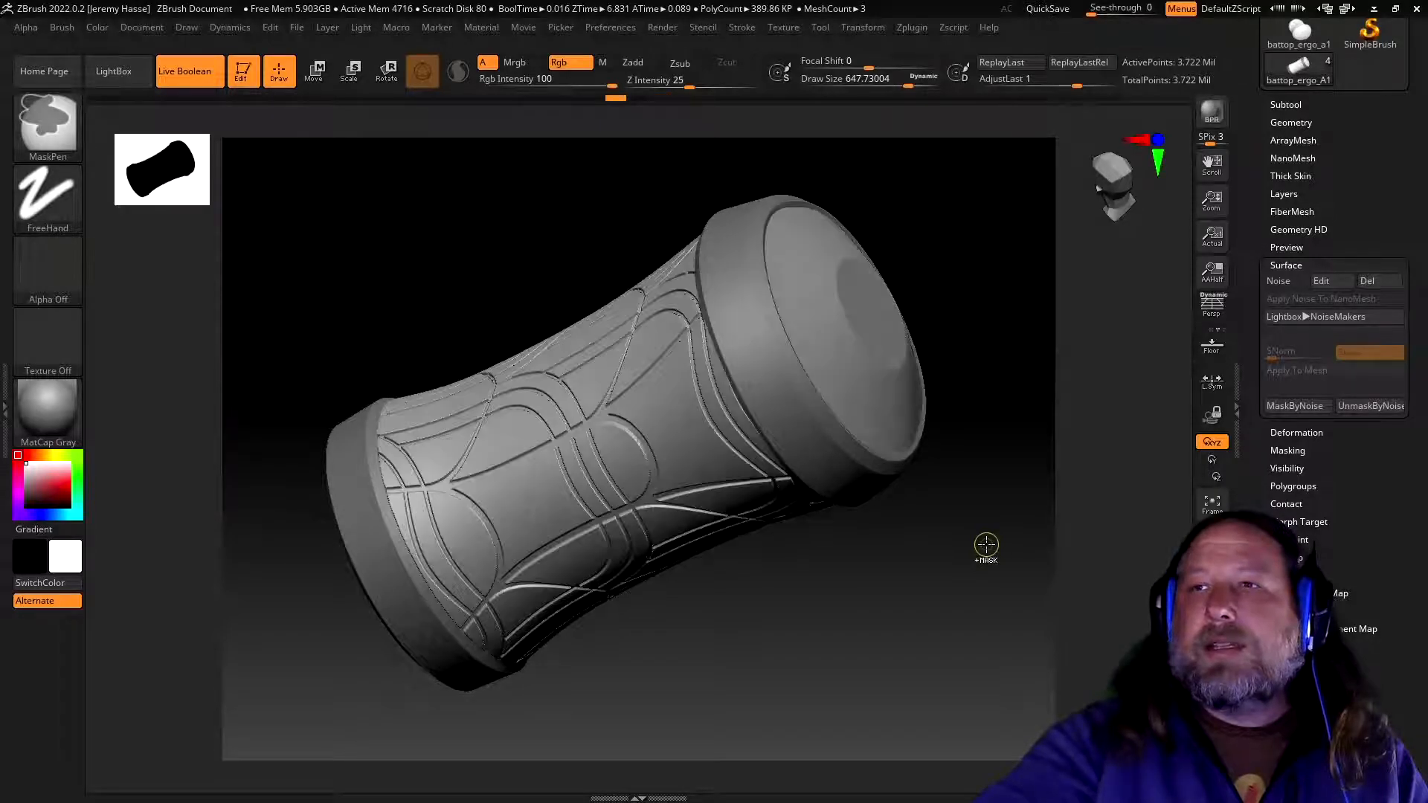
pyautogui.keyDown('ctrl'); pyautogui.keyDown('shift'); pyautogui.click(986, 545); pyautogui.keyUp('shift'); pyautogui.keyUp('ctrl')
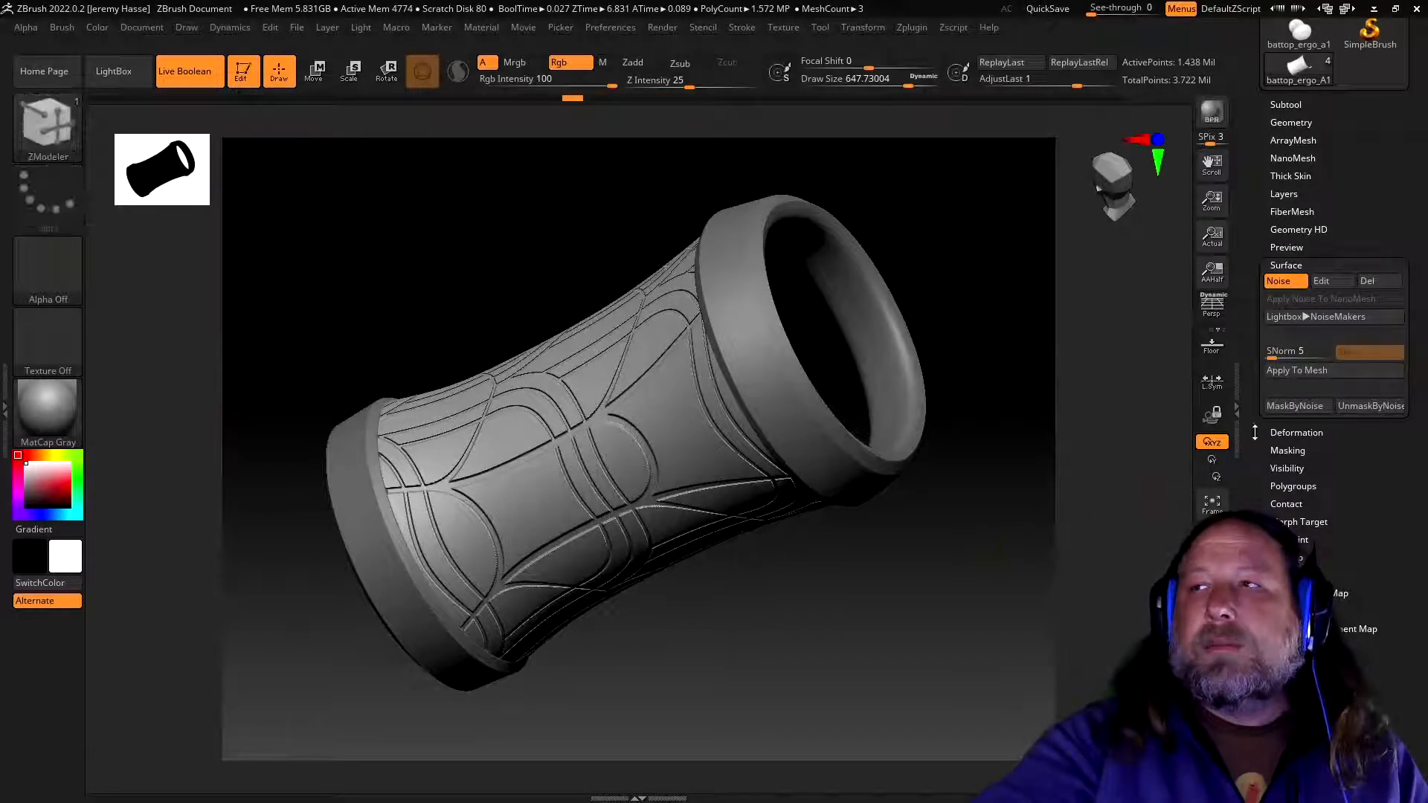
# - Open the grip's noise settings and examine the arch pattern straight on in the preview
pyautogui.click(1328, 286)
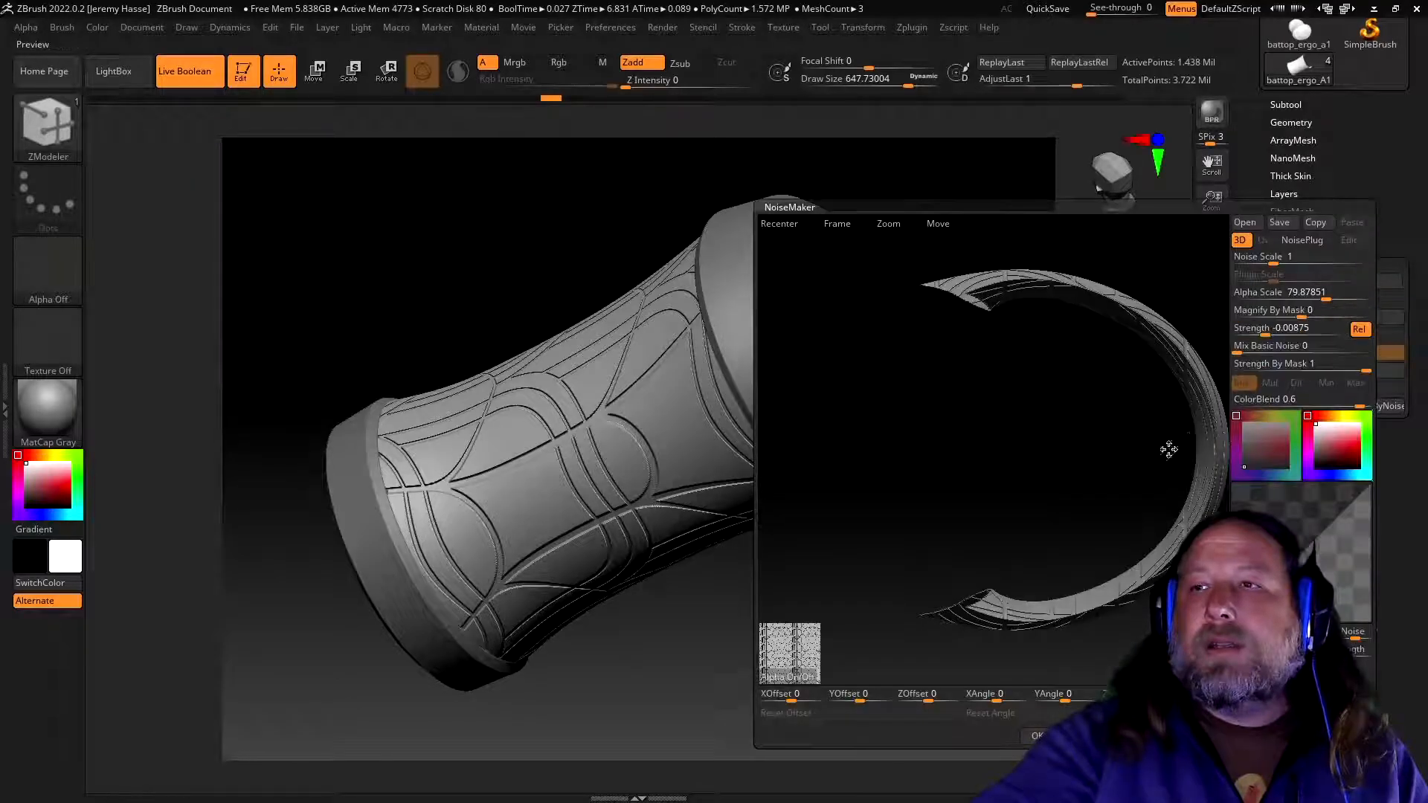
pyautogui.moveTo(1008, 506); pyautogui.dragTo(977, 482)
pyautogui.press('shift')
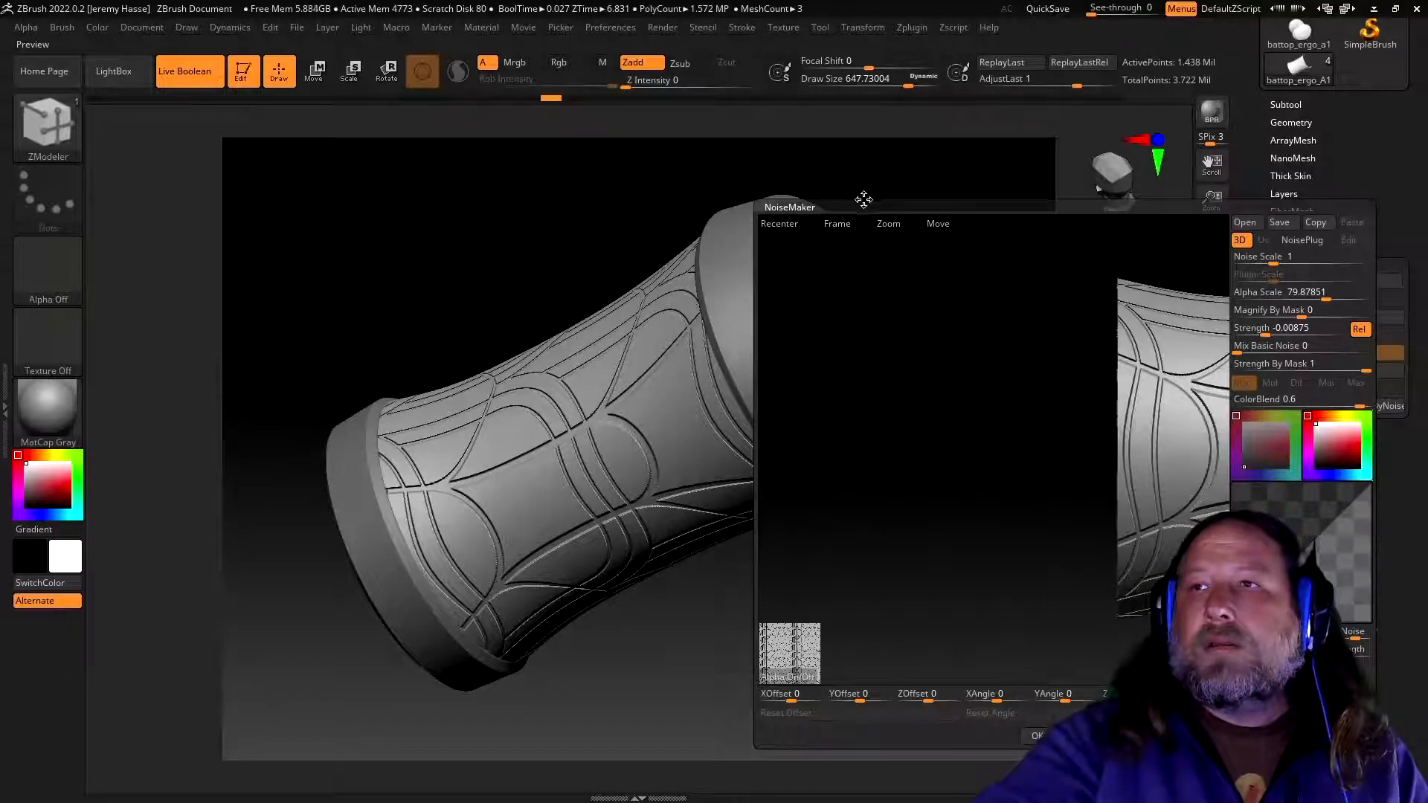
pyautogui.click(839, 223)
pyautogui.moveTo(966, 281)
pyautogui.mouseDown()
pyautogui.moveTo(940, 268)
pyautogui.moveTo(946, 243)
pyautogui.moveTo(987, 300)
pyautogui.mouseUp()
pyautogui.moveTo(963, 436); pyautogui.dragTo(1007, 414)
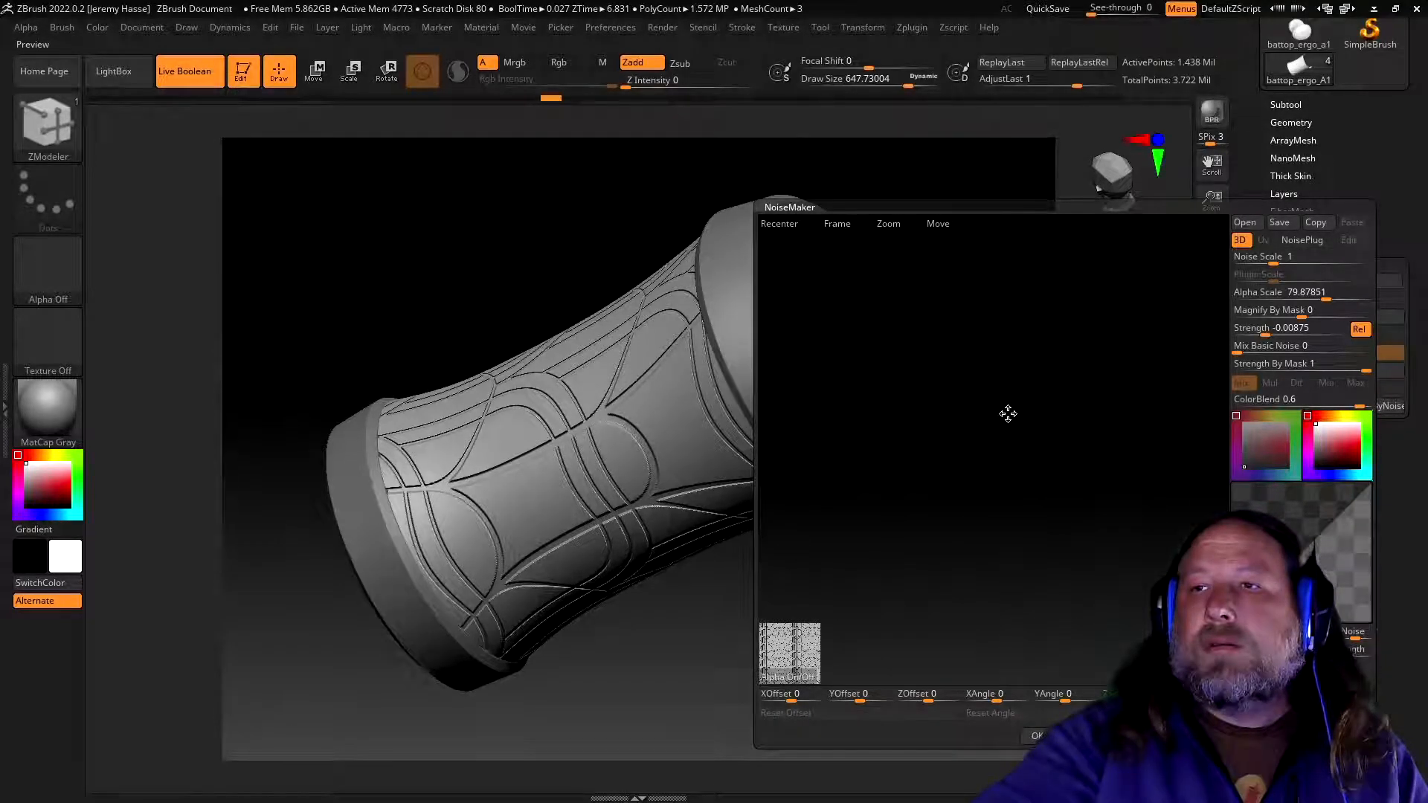
pyautogui.click(845, 230)
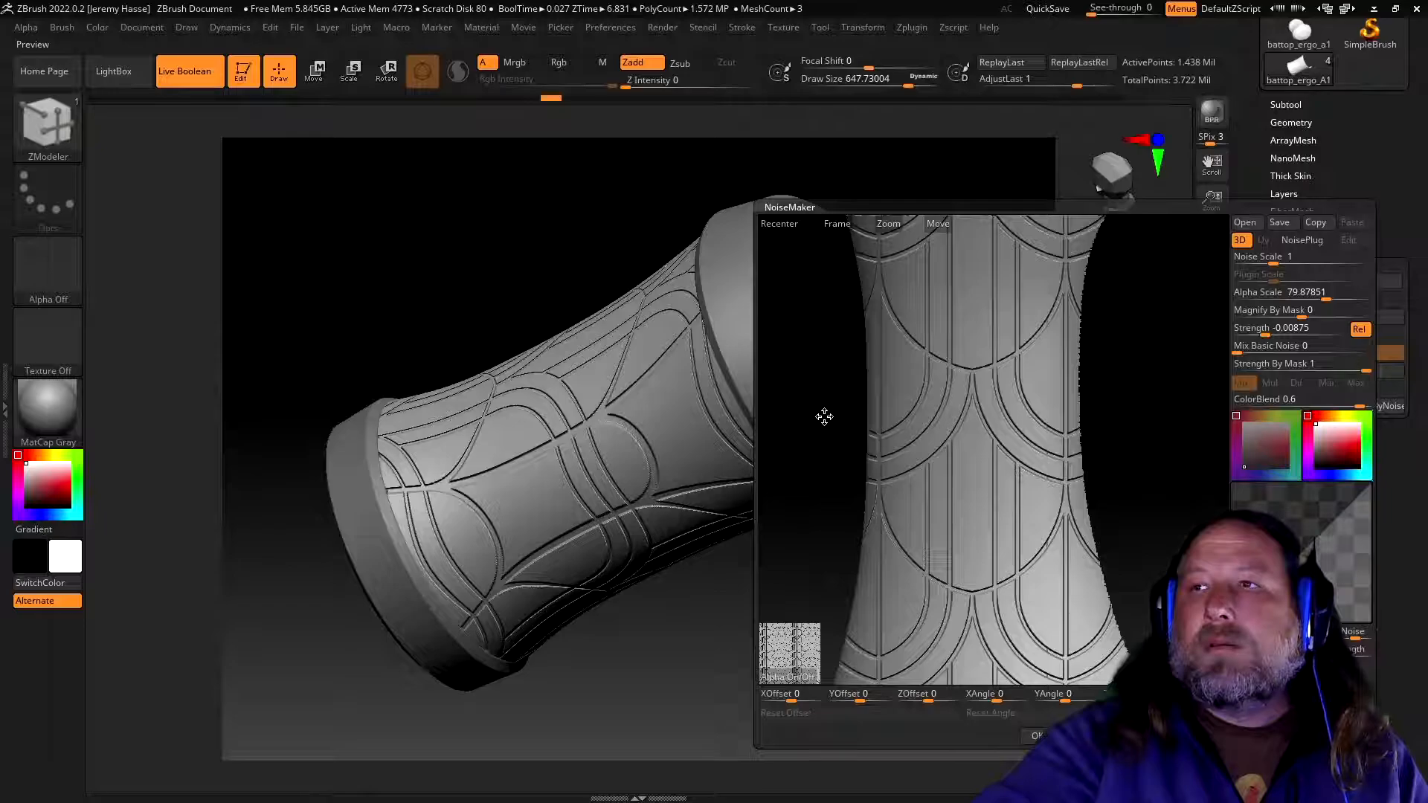
pyautogui.moveTo(822, 430)
pyautogui.keyDown('alt'); pyautogui.mouseDown()
pyautogui.moveTo(816, 402)
pyautogui.moveTo(822, 430)
pyautogui.mouseUp(); pyautogui.keyUp('alt')
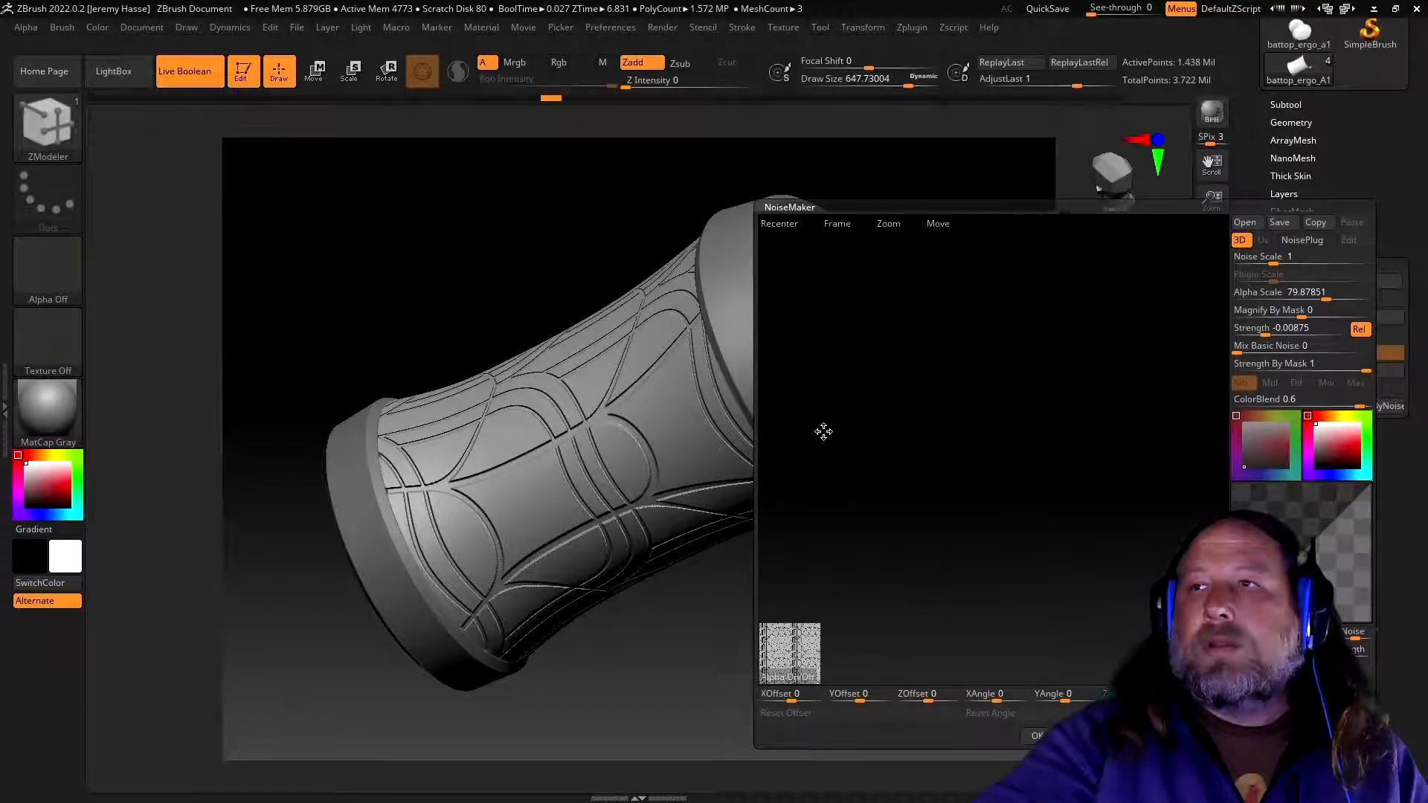
pyautogui.click(838, 223)
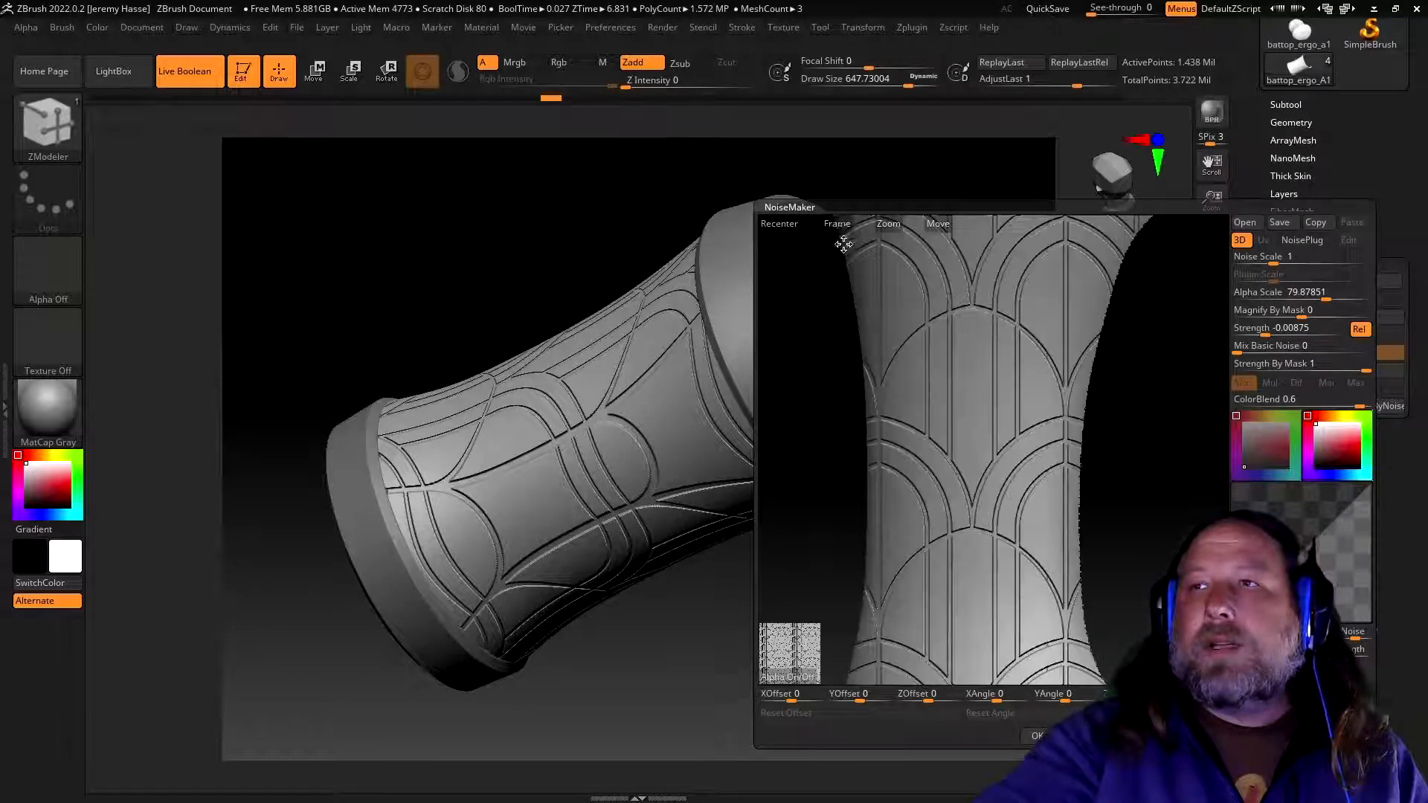
# - Load the Pattern9 image as the alpha for the grip's noise
pyautogui.click(791, 673)
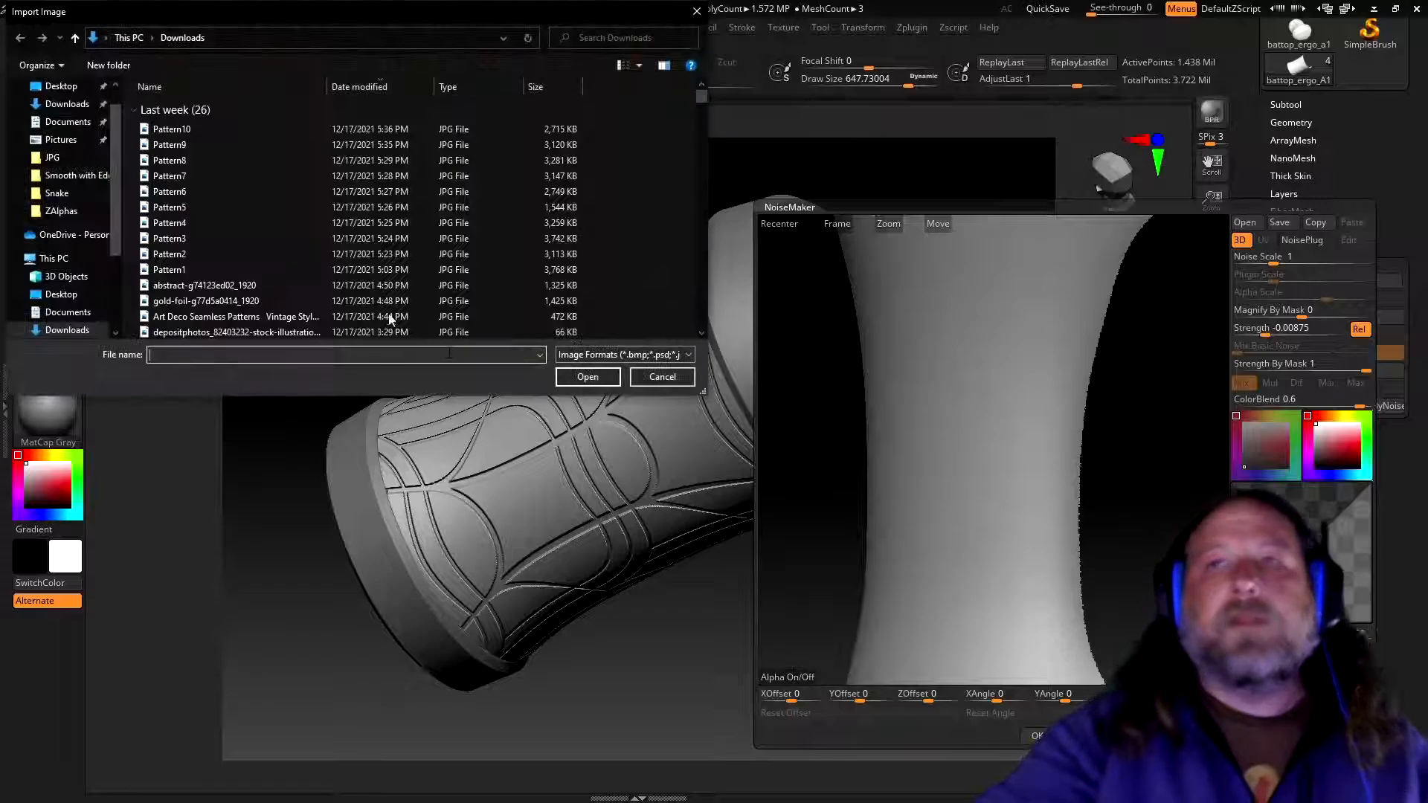
pyautogui.click(171, 144)
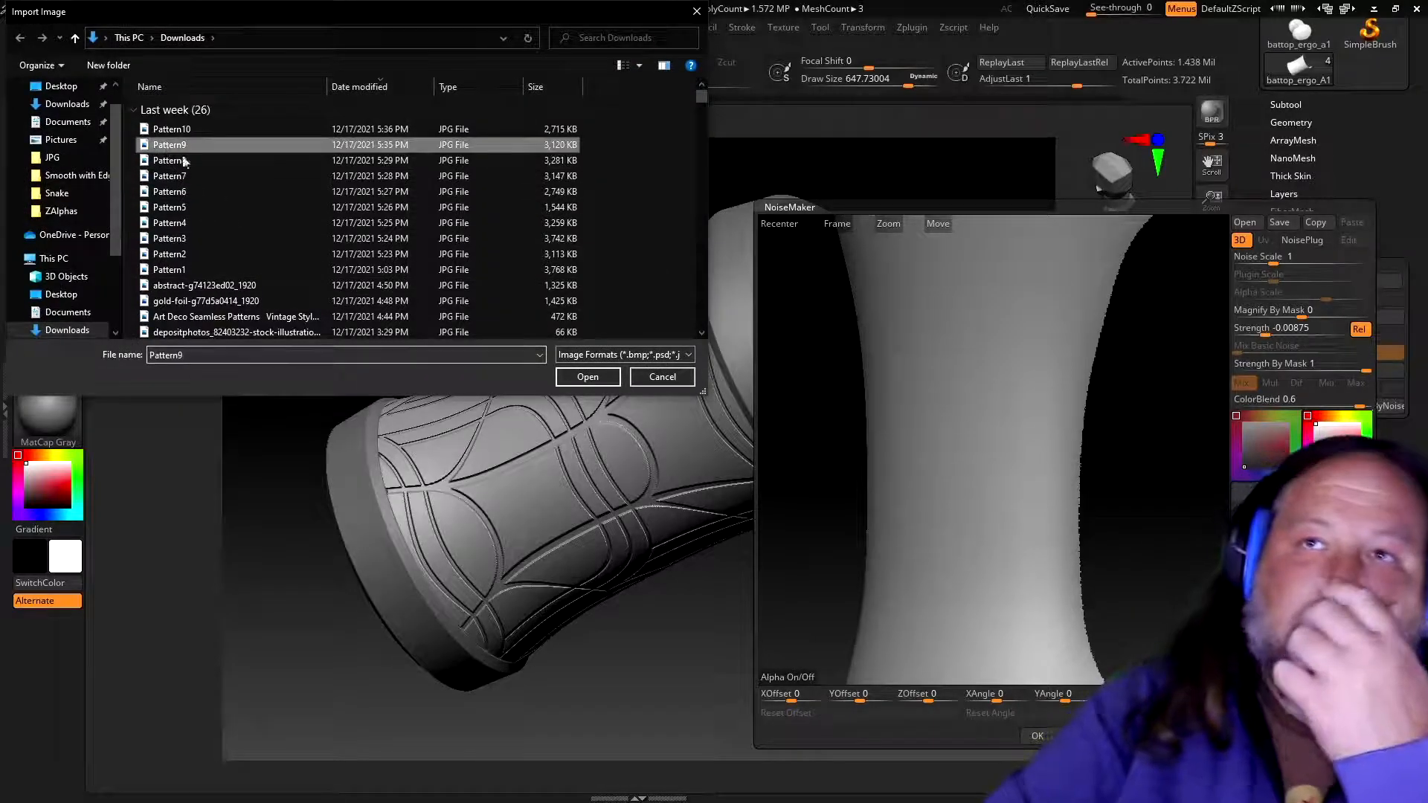
pyautogui.click(586, 384)
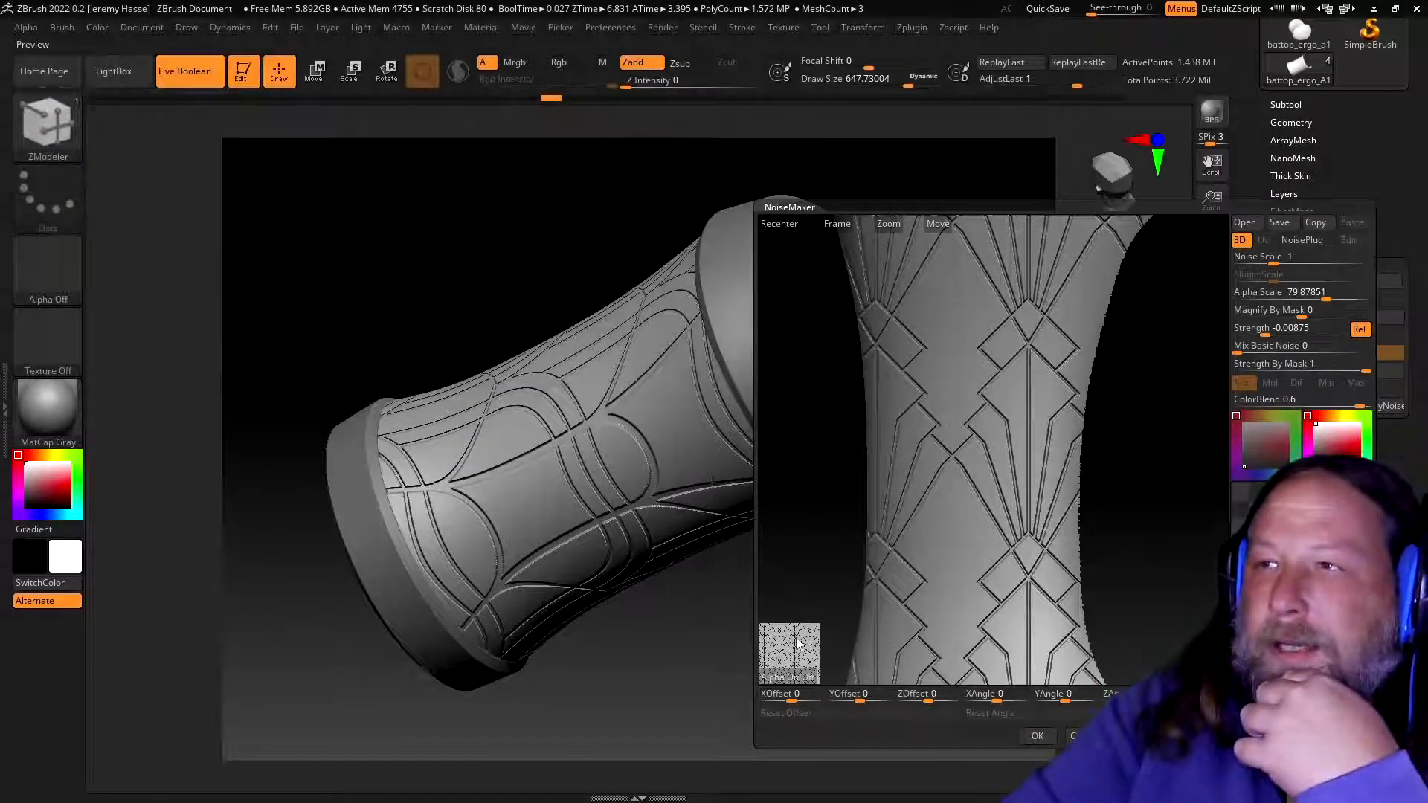
# - Replace the grip noise's alpha with the Pattern8 image
pyautogui.click(788, 680)
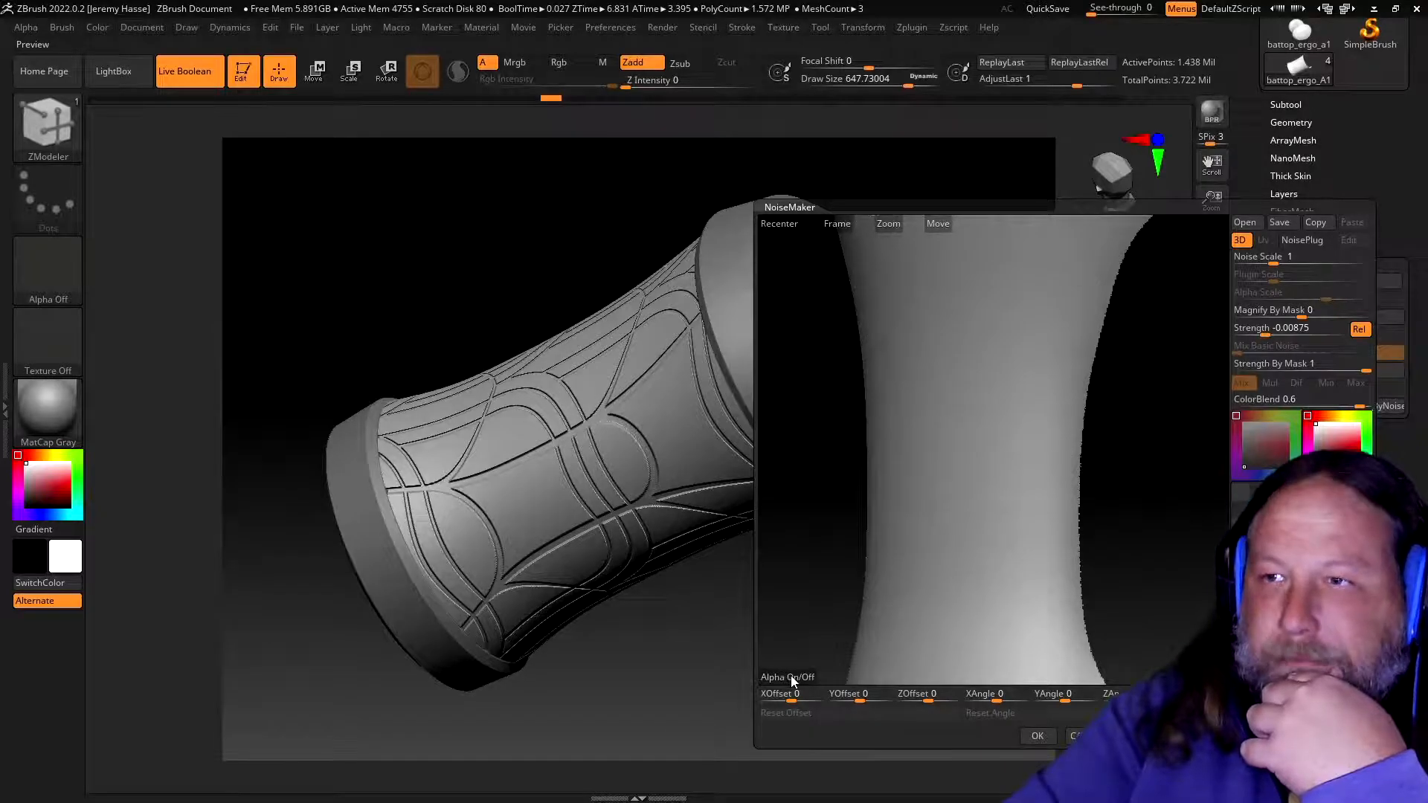
pyautogui.click(175, 178)
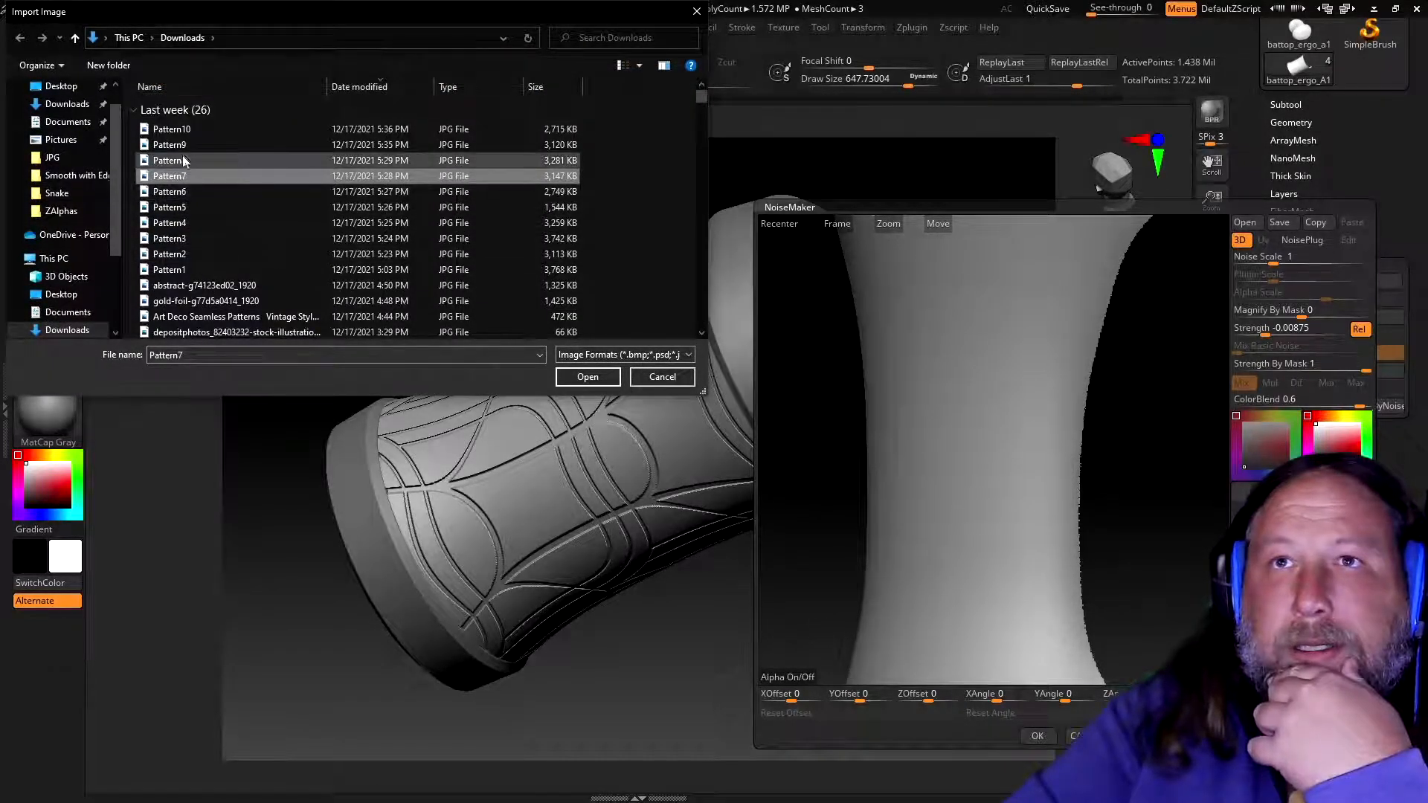
pyautogui.click(186, 161)
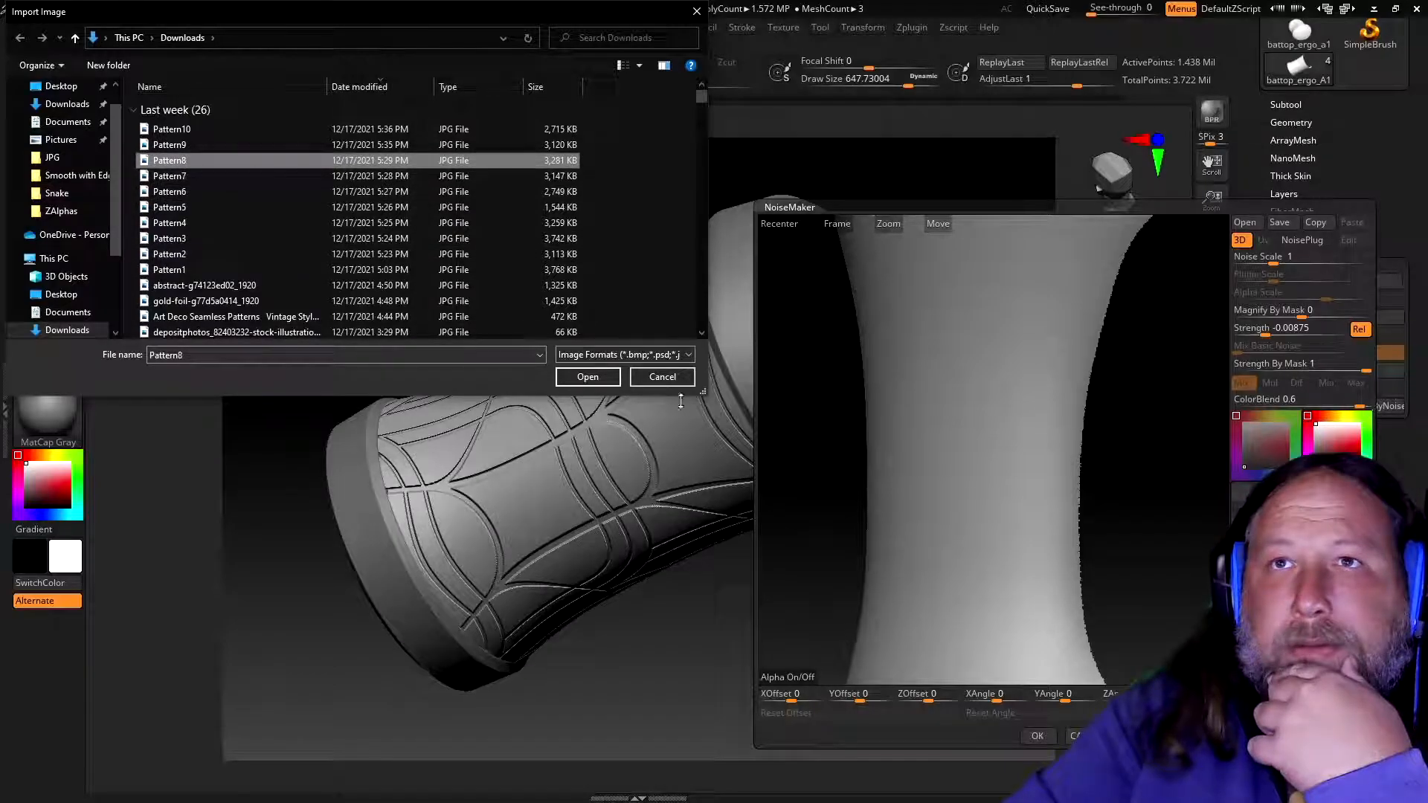
pyautogui.click(587, 377)
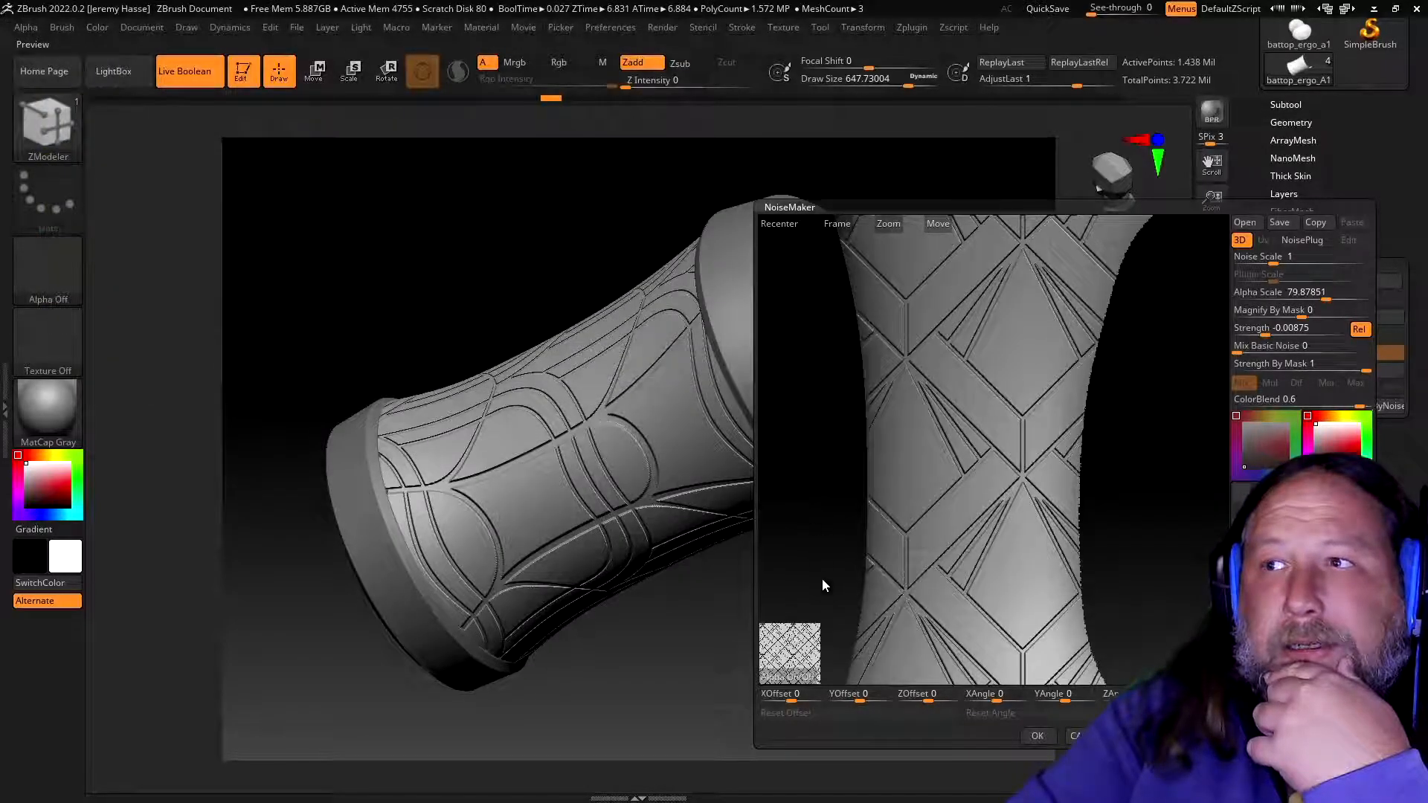
# - Swap the grip noise's alpha for the Pattern7 image
pyautogui.click(789, 677)
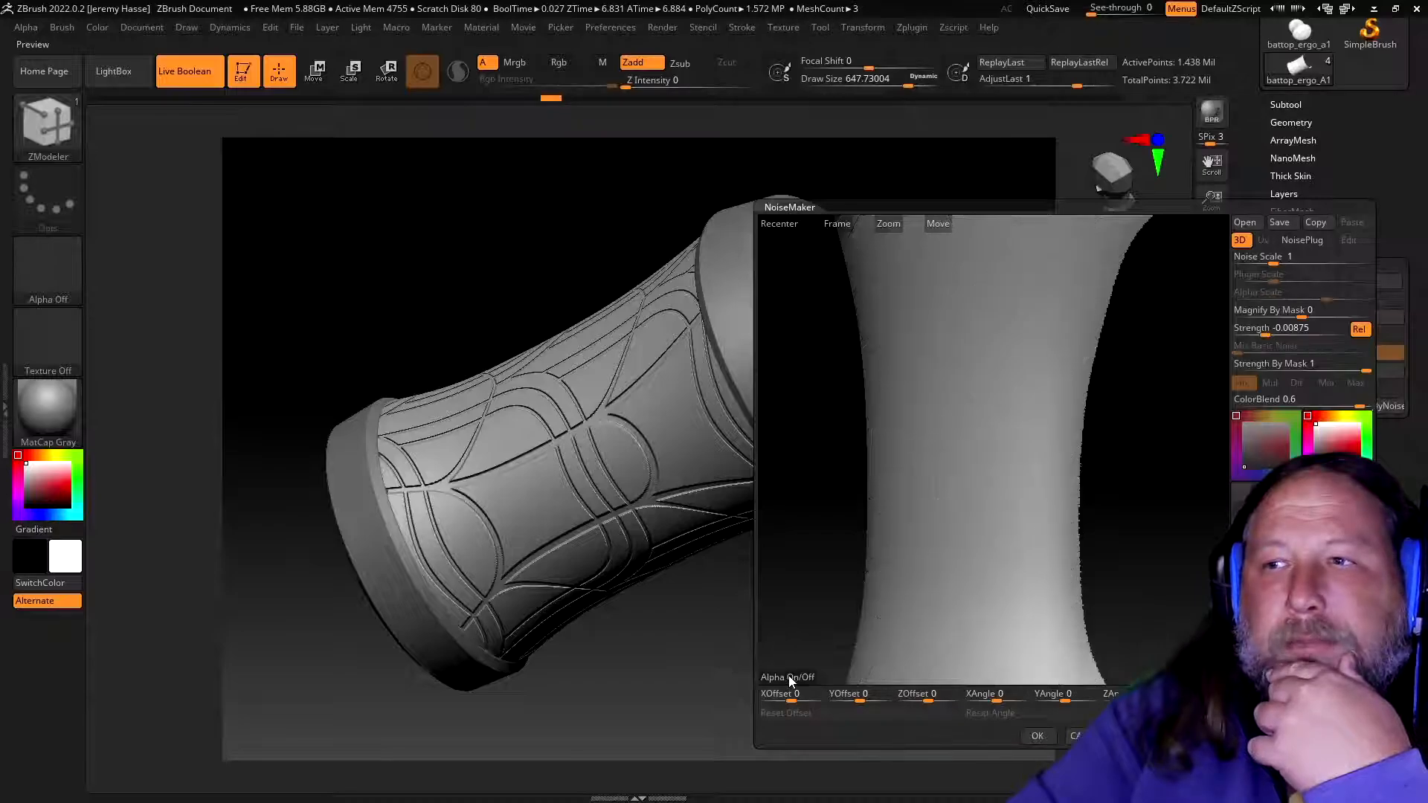
pyautogui.click(790, 675)
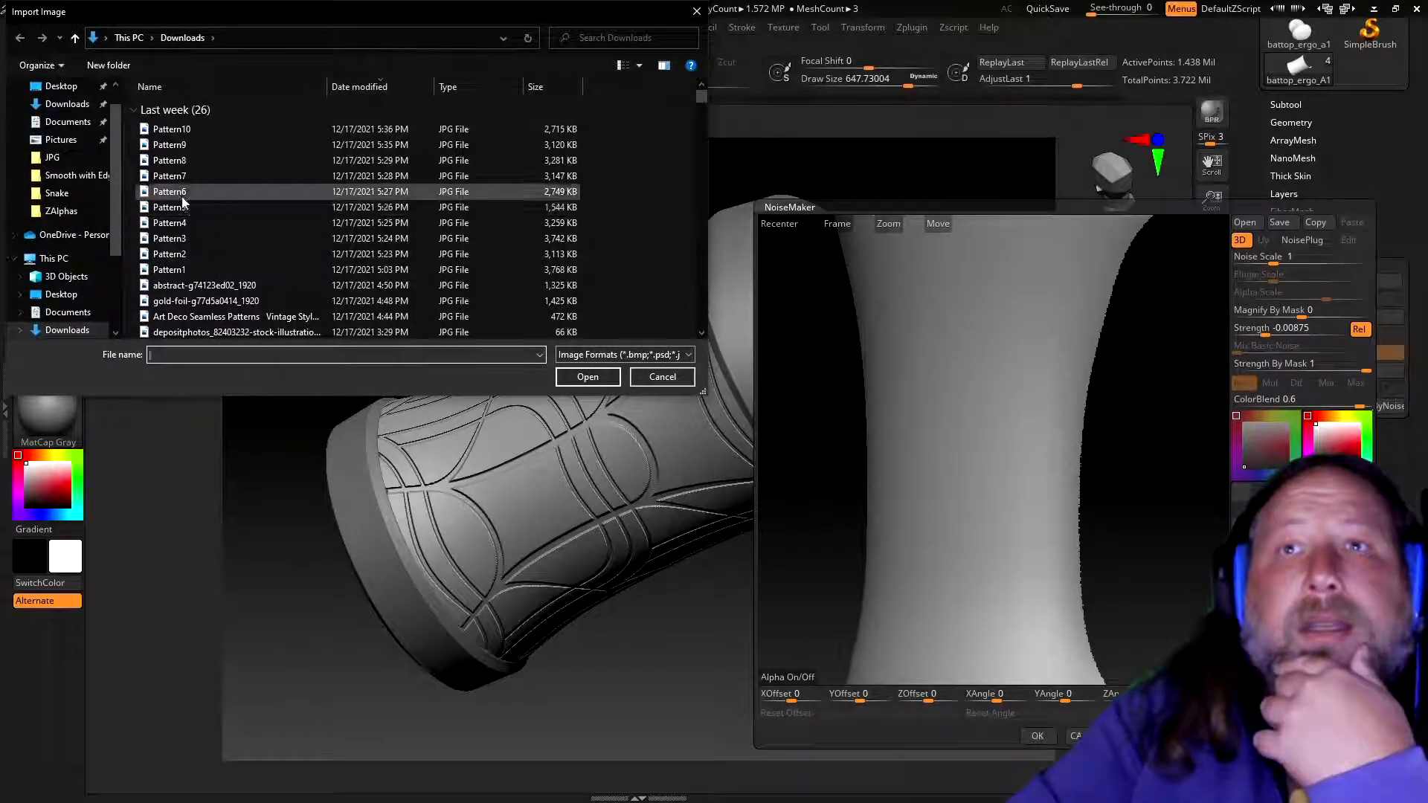
pyautogui.click(177, 179)
pyautogui.click(600, 376)
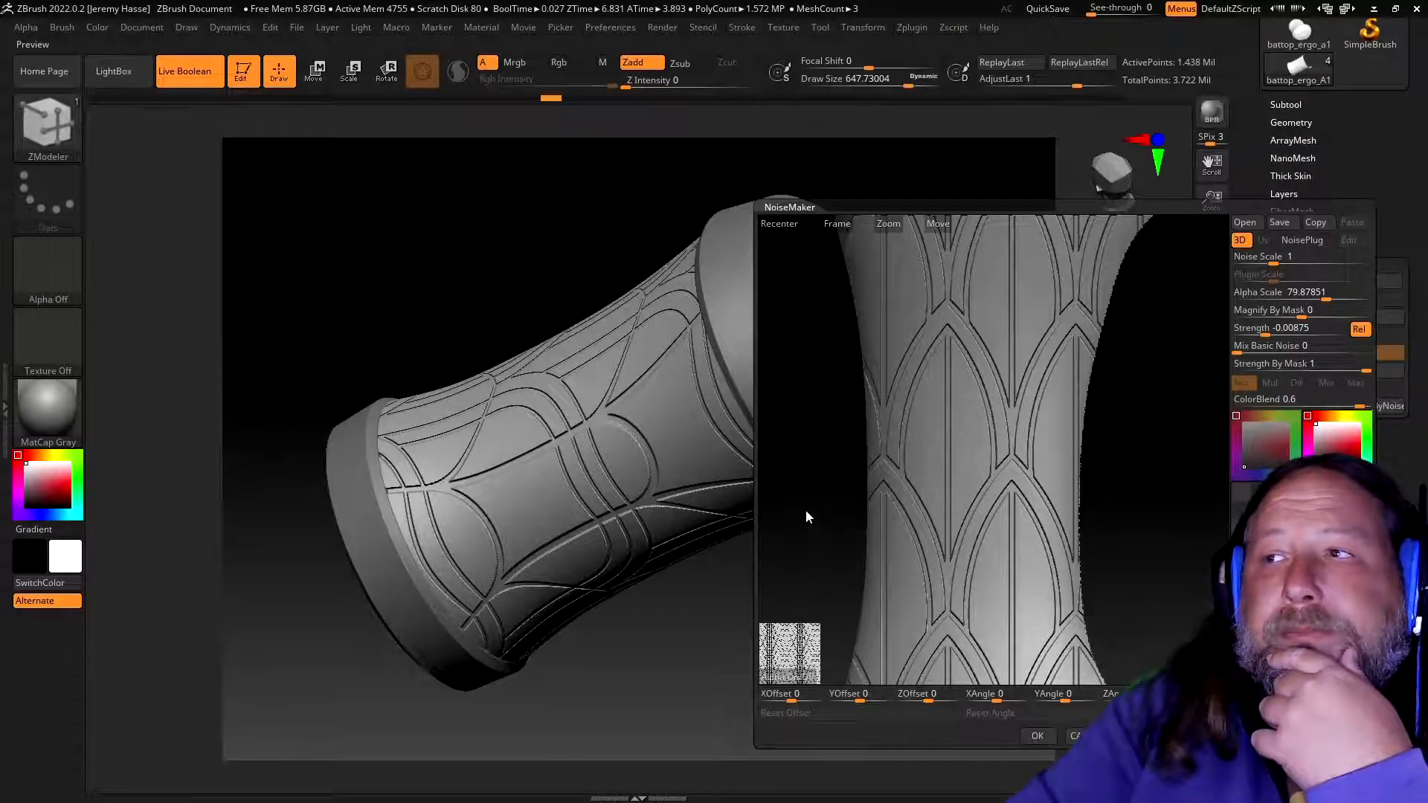
# - Adjust the grip noise's alpha scale, settling on about 76.6, and check the arch pattern from several sides in the preview
pyautogui.moveTo(806, 507)
pyautogui.mouseDown()
pyautogui.moveTo(843, 497)
pyautogui.moveTo(843, 513)
pyautogui.moveTo(812, 509)
pyautogui.mouseUp()
pyautogui.click(1309, 293)
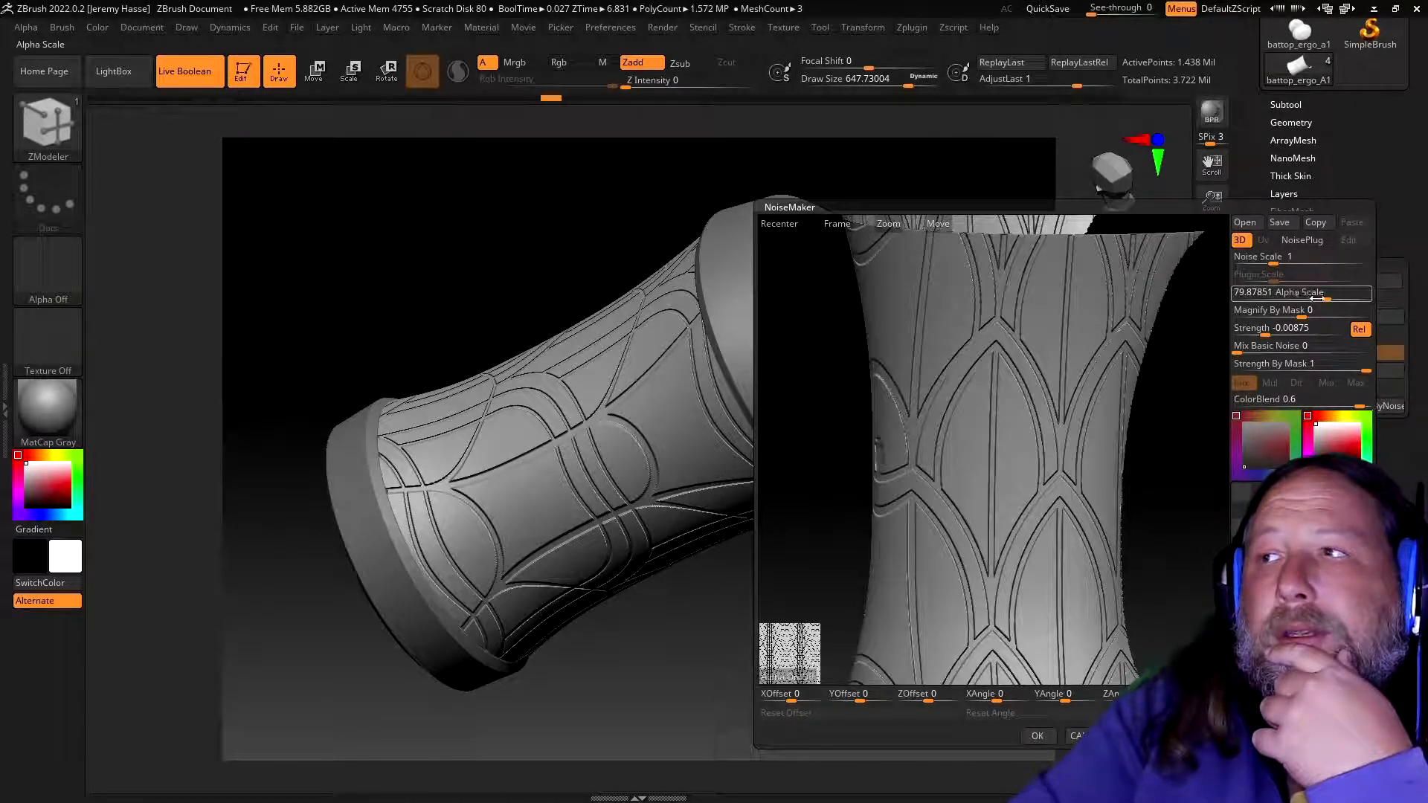
pyautogui.moveTo(1320, 298); pyautogui.dragTo(1312, 297)
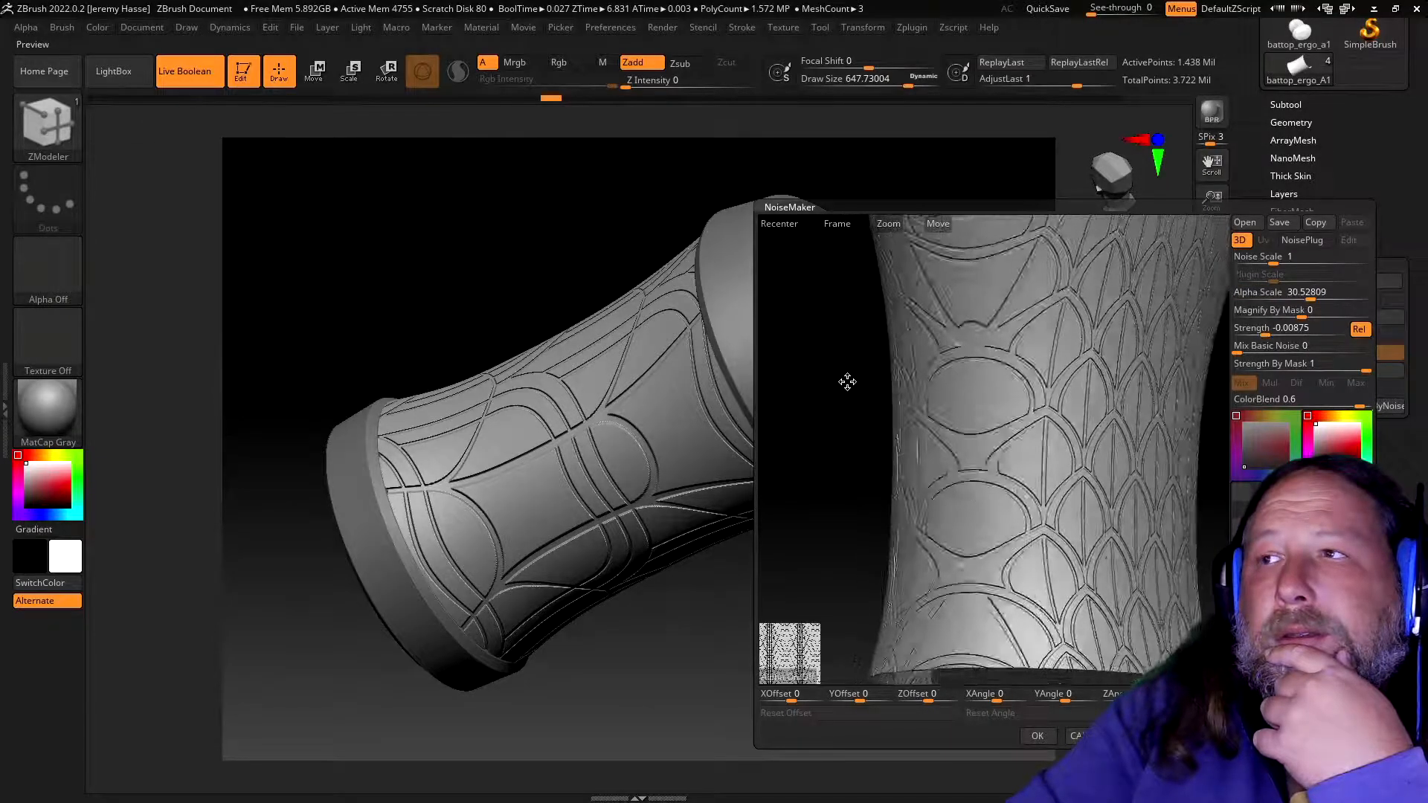
pyautogui.moveTo(830, 383)
pyautogui.mouseDown()
pyautogui.moveTo(810, 399)
pyautogui.moveTo(841, 382)
pyautogui.mouseUp()
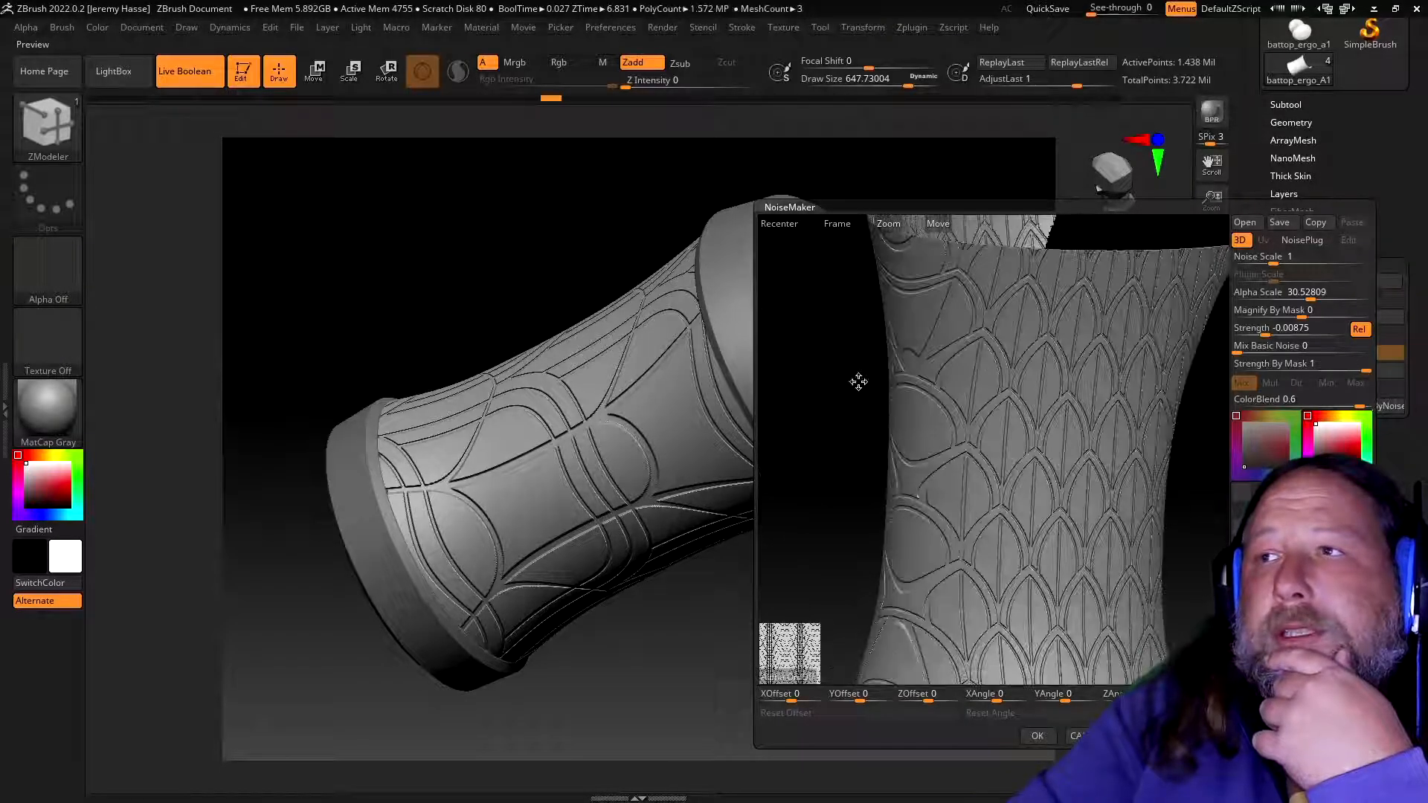
pyautogui.moveTo(1310, 299); pyautogui.dragTo(1322, 300)
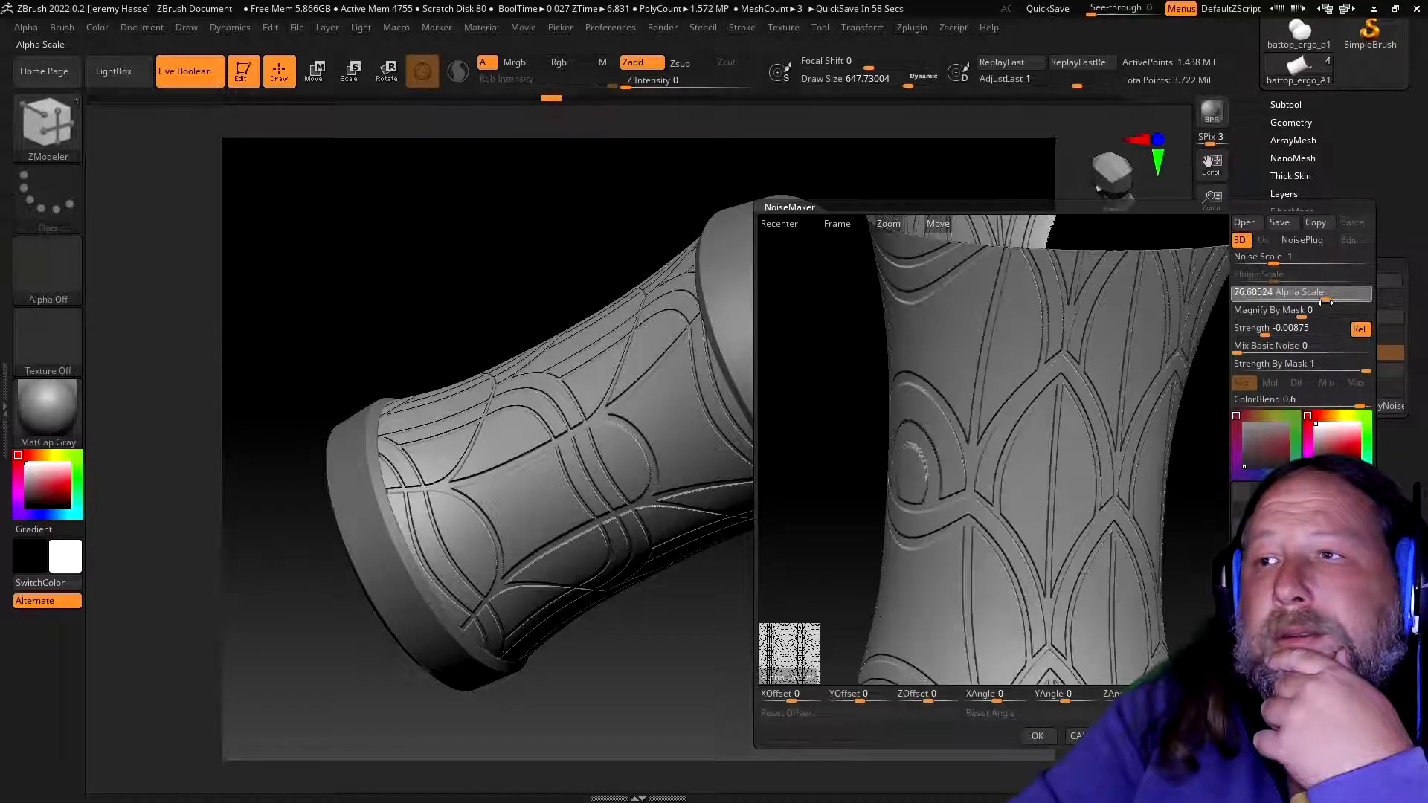
pyautogui.click(1326, 301)
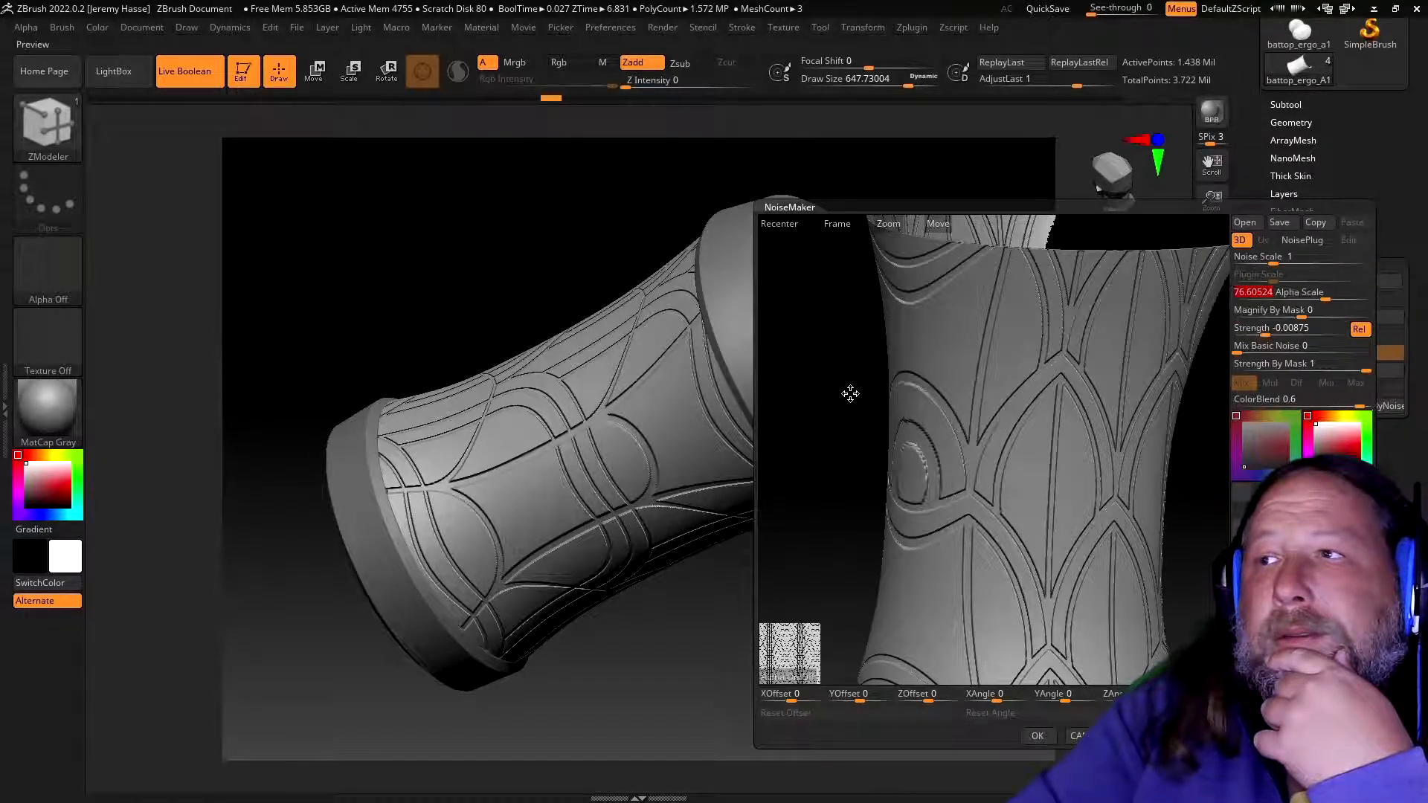
pyautogui.moveTo(845, 394); pyautogui.dragTo(906, 404)
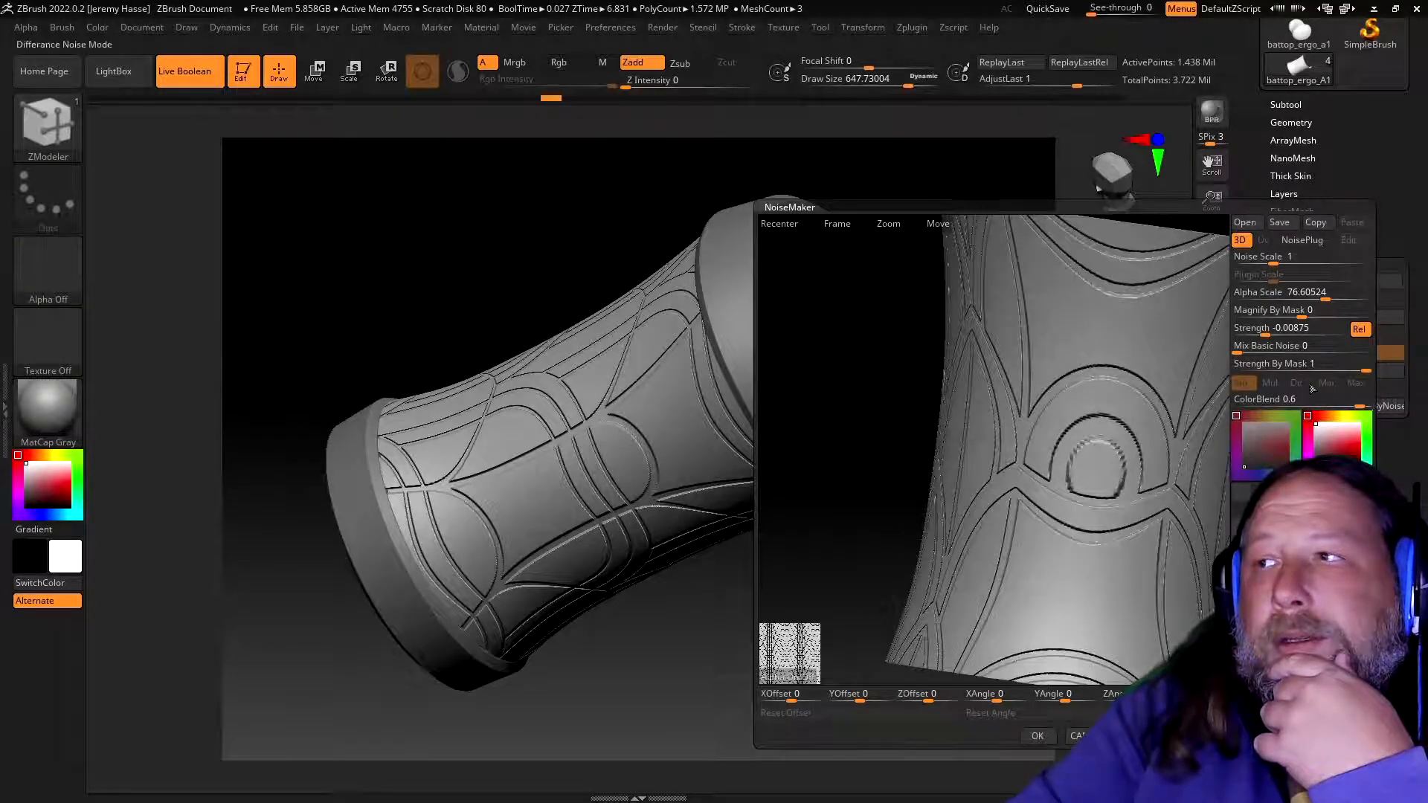
# - Set the grip noise's strength to about -0.0246, accept the noise and apply it to the mesh
pyautogui.moveTo(1267, 331); pyautogui.dragTo(1262, 331)
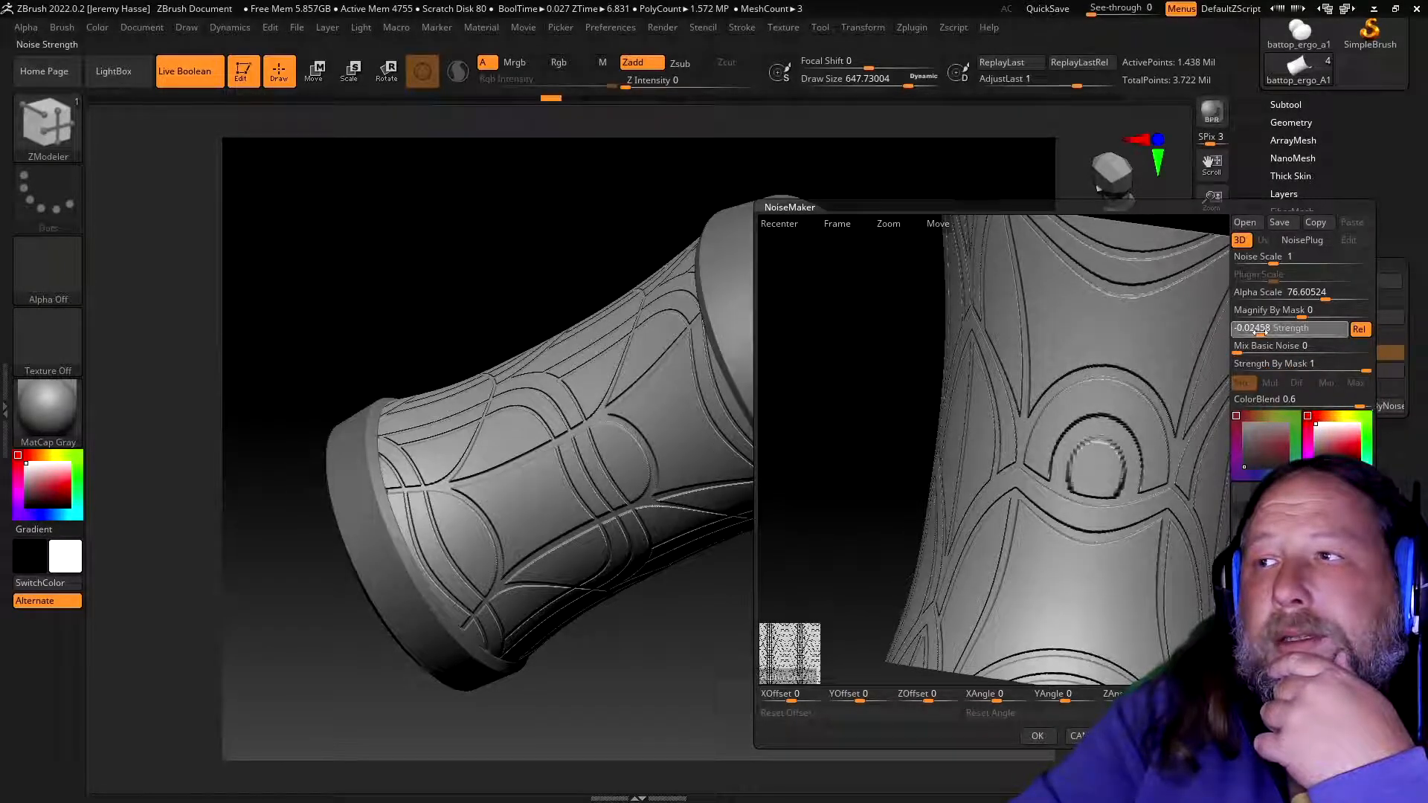
pyautogui.click(1041, 734)
pyautogui.moveTo(963, 678); pyautogui.dragTo(1019, 489)
pyautogui.click(1299, 372)
# - Unhide the rest of the handle and inspect the applied arch pattern next to the ribbed finger area
pyautogui.press('ctrl')
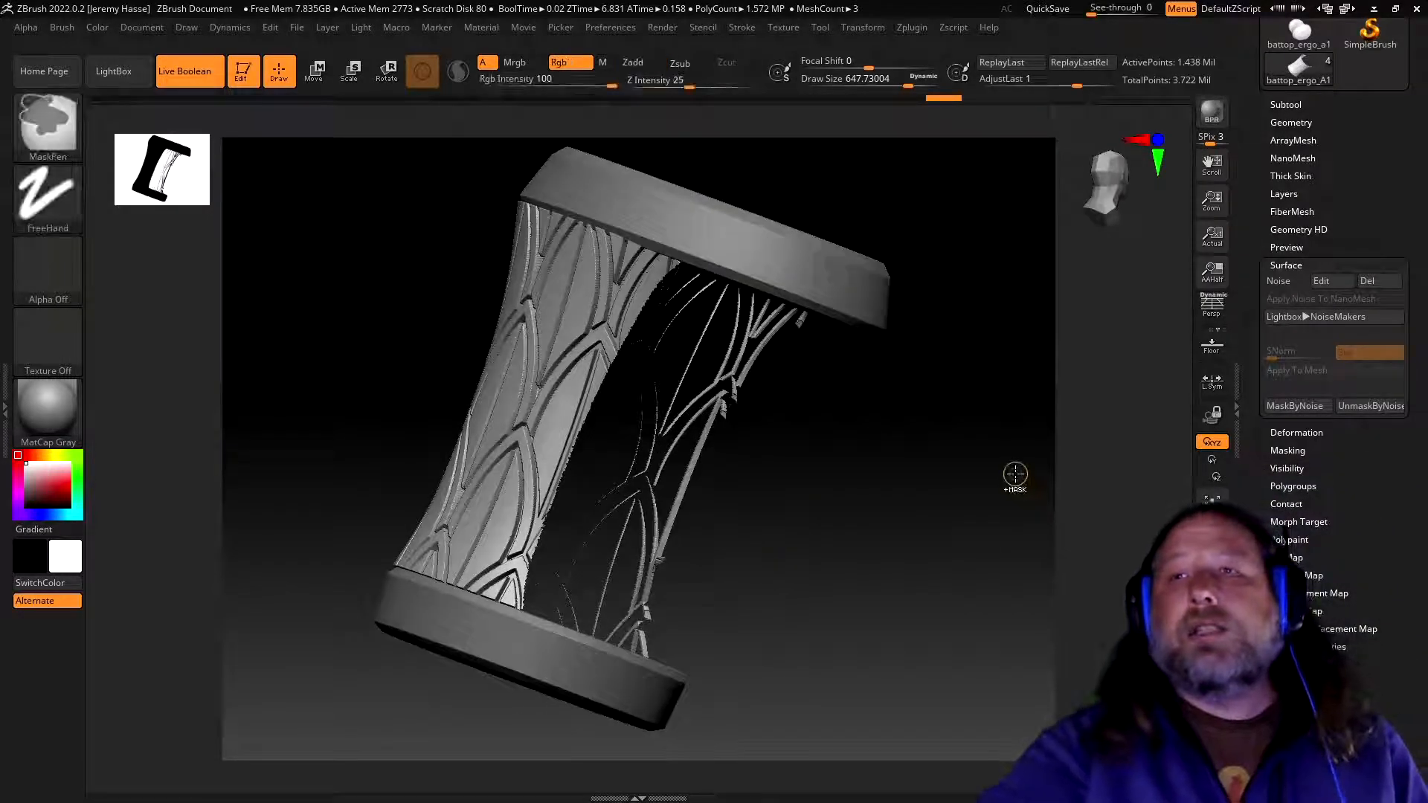
pyautogui.hotkey('ctrl', 'shift')
pyautogui.keyDown('ctrl'); pyautogui.keyDown('shift'); pyautogui.click(1001, 503); pyautogui.keyUp('shift'); pyautogui.keyUp('ctrl')
pyautogui.moveTo(985, 504)
pyautogui.mouseDown()
pyautogui.moveTo(963, 497)
pyautogui.moveTo(1014, 504)
pyautogui.moveTo(963, 528)
pyautogui.moveTo(991, 551)
pyautogui.moveTo(854, 520)
pyautogui.mouseUp()
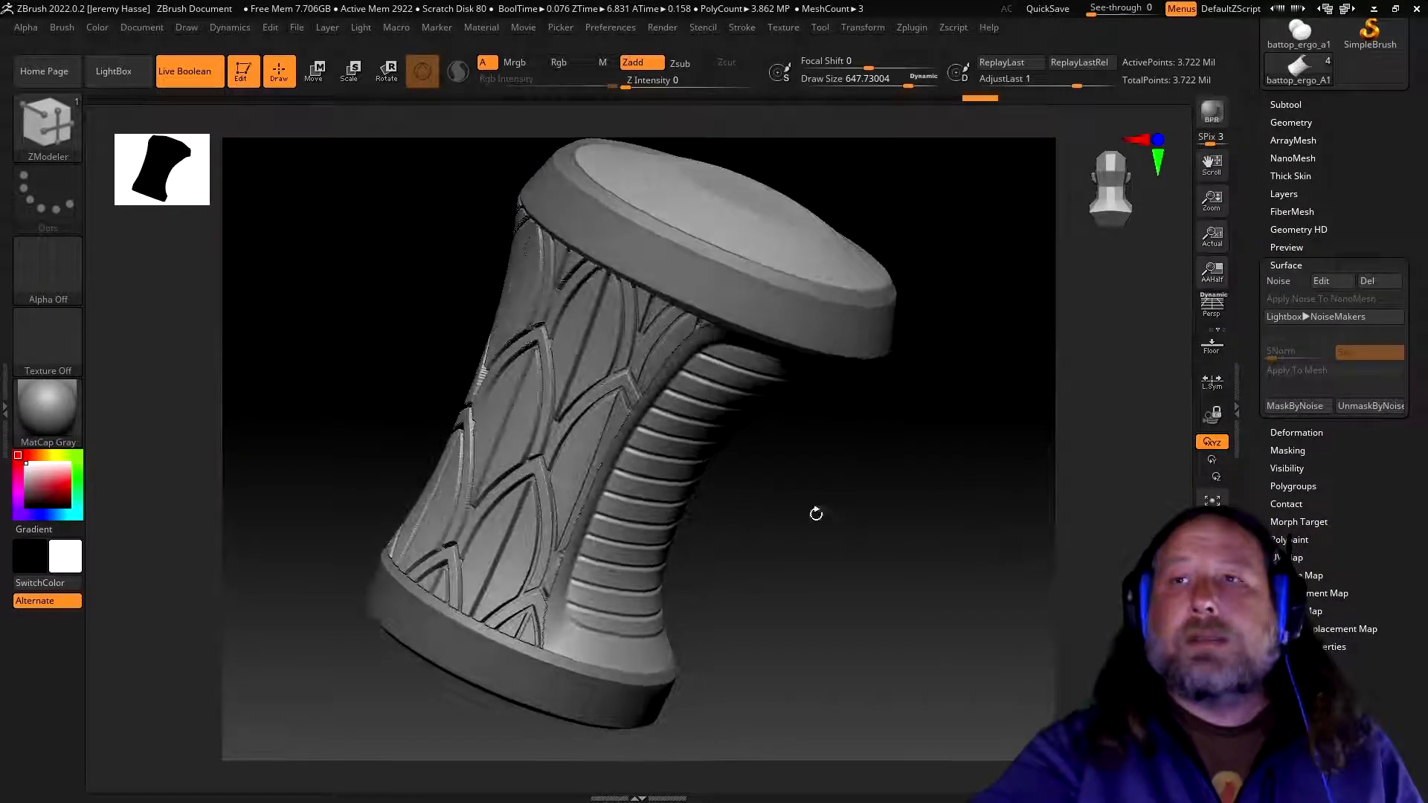
# - Isolate the patterned grip section and apply the Polish Crisp Edges deformation at 68
pyautogui.hotkey('ctrl', 'shift')
pyautogui.keyDown('ctrl'); pyautogui.keyDown('shift'); pyautogui.click(582, 443); pyautogui.keyUp('shift'); pyautogui.keyUp('ctrl')
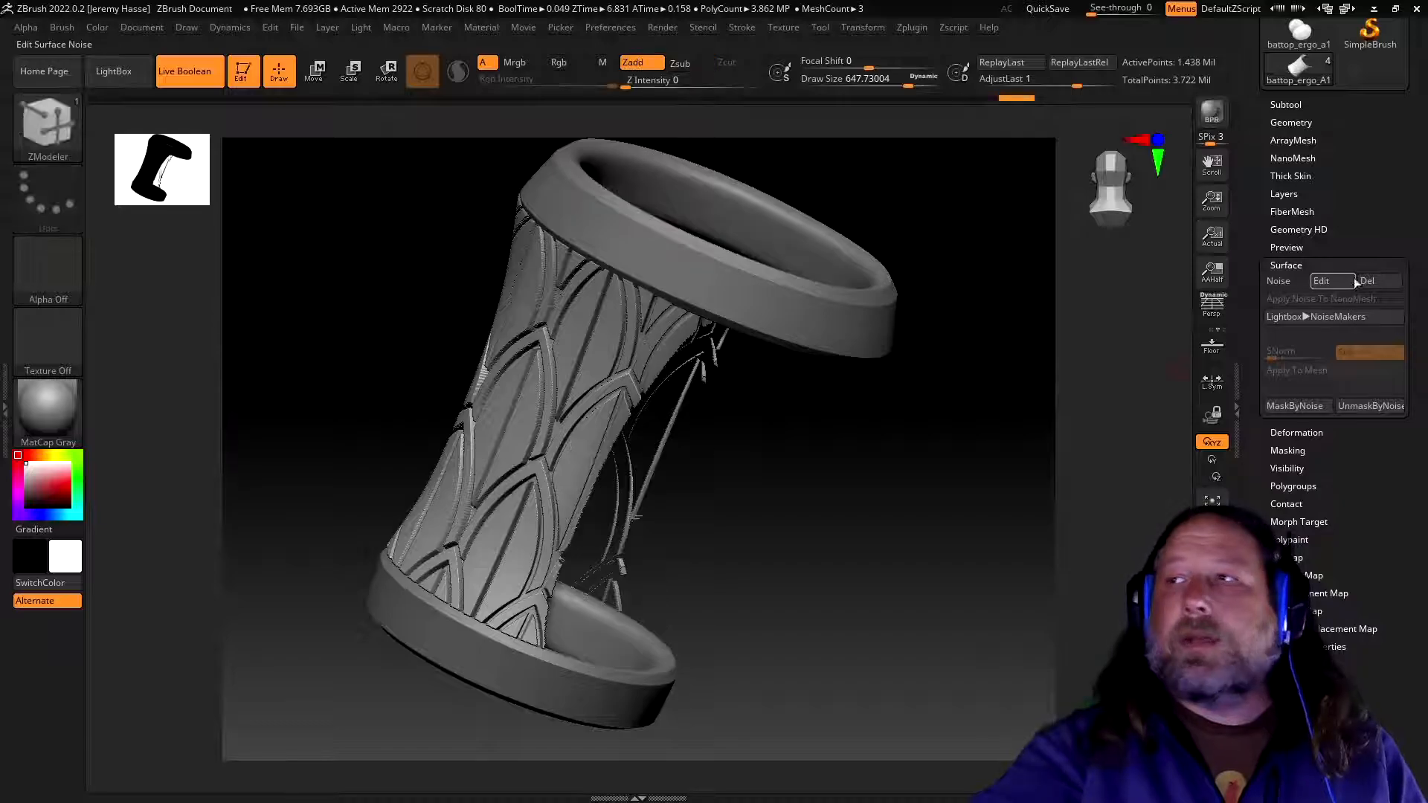
pyautogui.click(1331, 265)
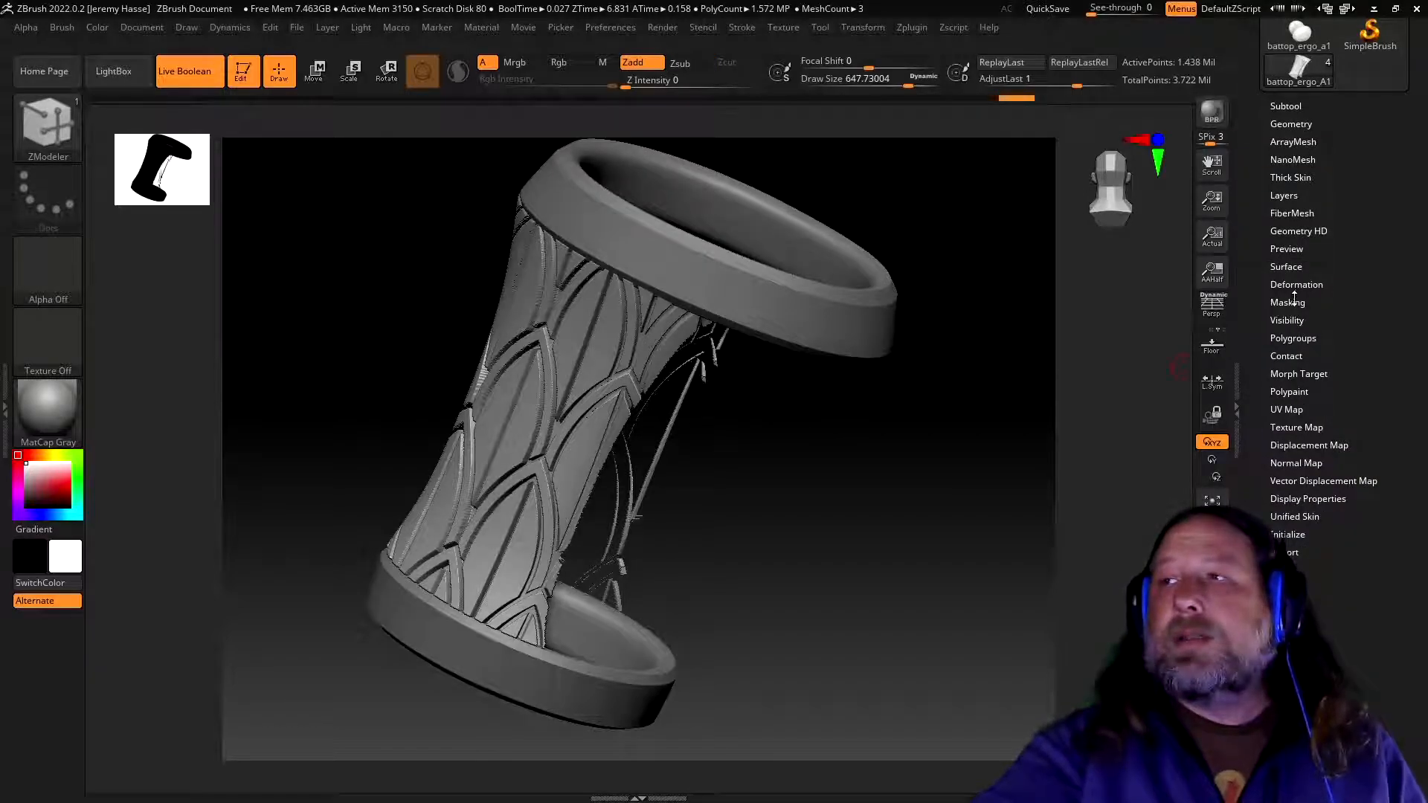
pyautogui.click(1295, 285)
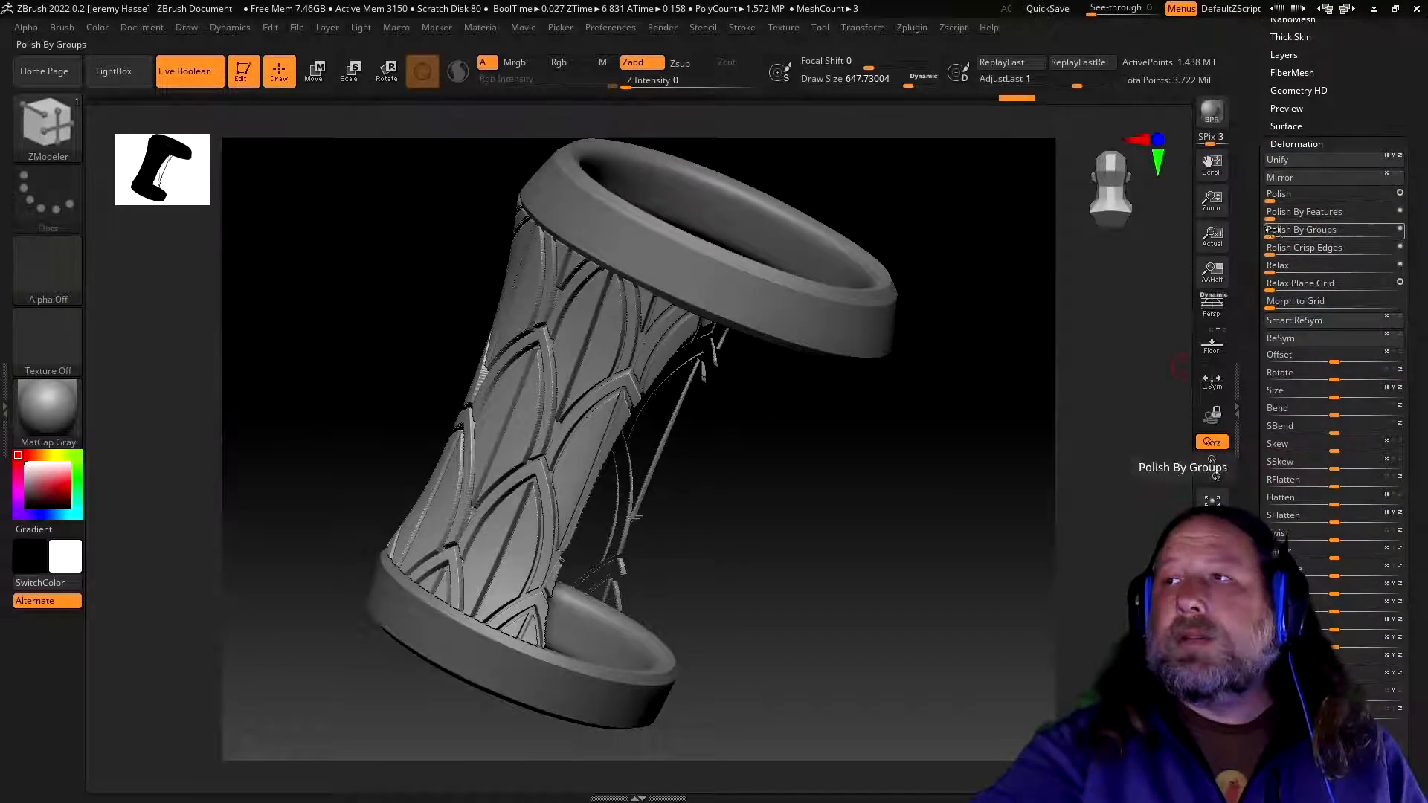
pyautogui.moveTo(1270, 255); pyautogui.dragTo(1320, 256)
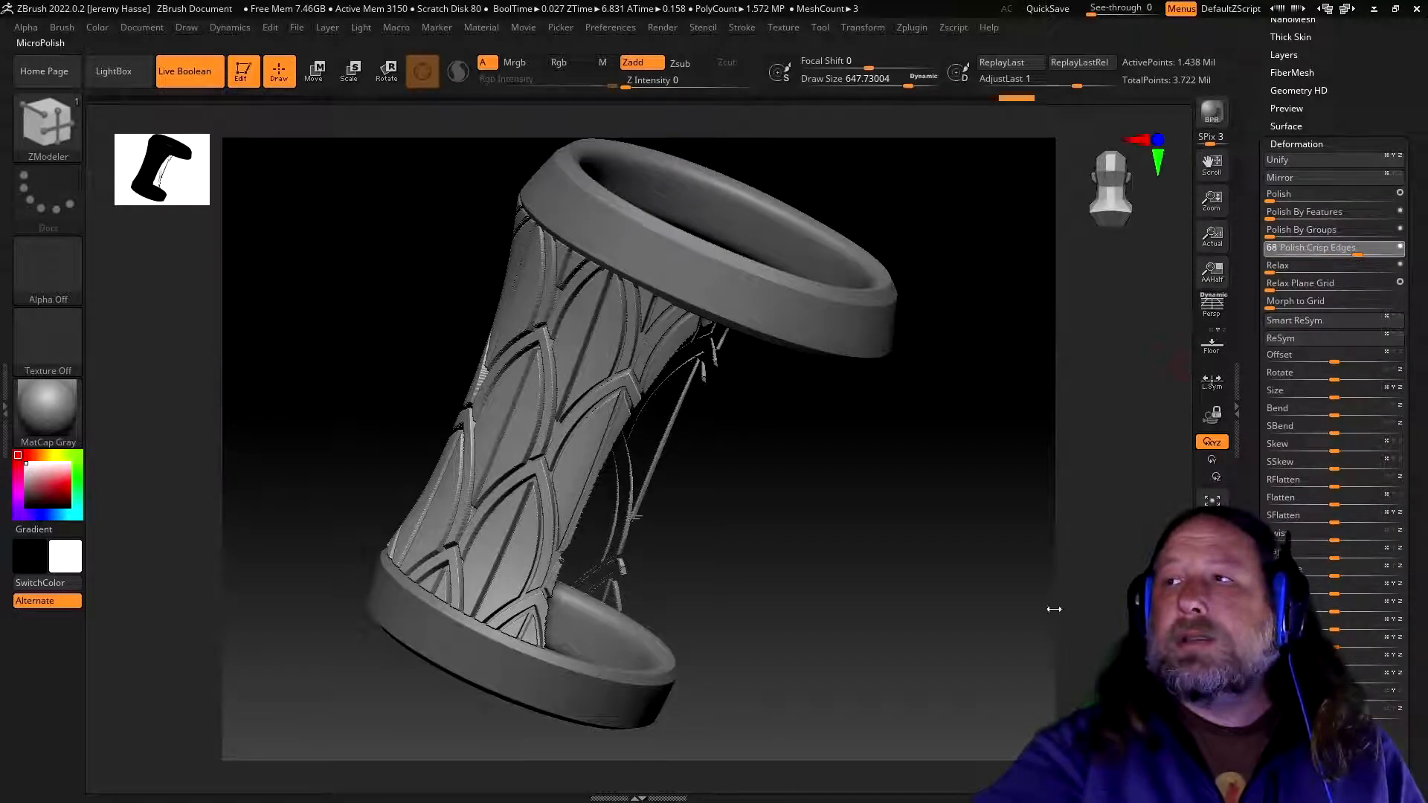
# - Smooth the isolated grip section with the Polish deformation at 37 and look over the result
pyautogui.moveTo(1000, 615); pyautogui.dragTo(1093, 624)
pyautogui.moveTo(1269, 200); pyautogui.dragTo(1303, 196)
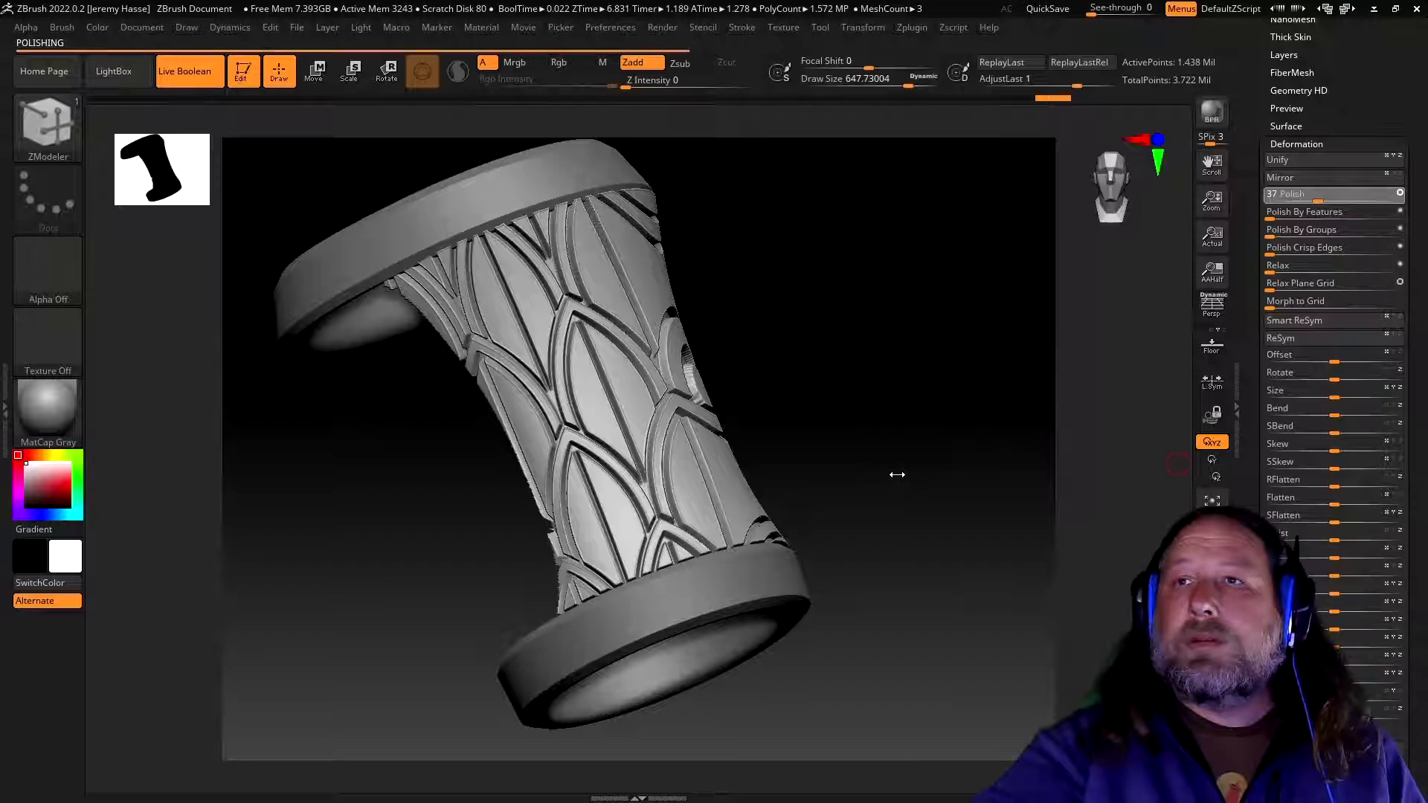
pyautogui.moveTo(898, 474)
pyautogui.mouseDown()
pyautogui.moveTo(899, 503)
pyautogui.moveTo(944, 510)
pyautogui.moveTo(1007, 427)
pyautogui.mouseUp()
# - Unhide the whole handle and apply the Polish By Groups deformation at 59
pyautogui.press('ctrl')
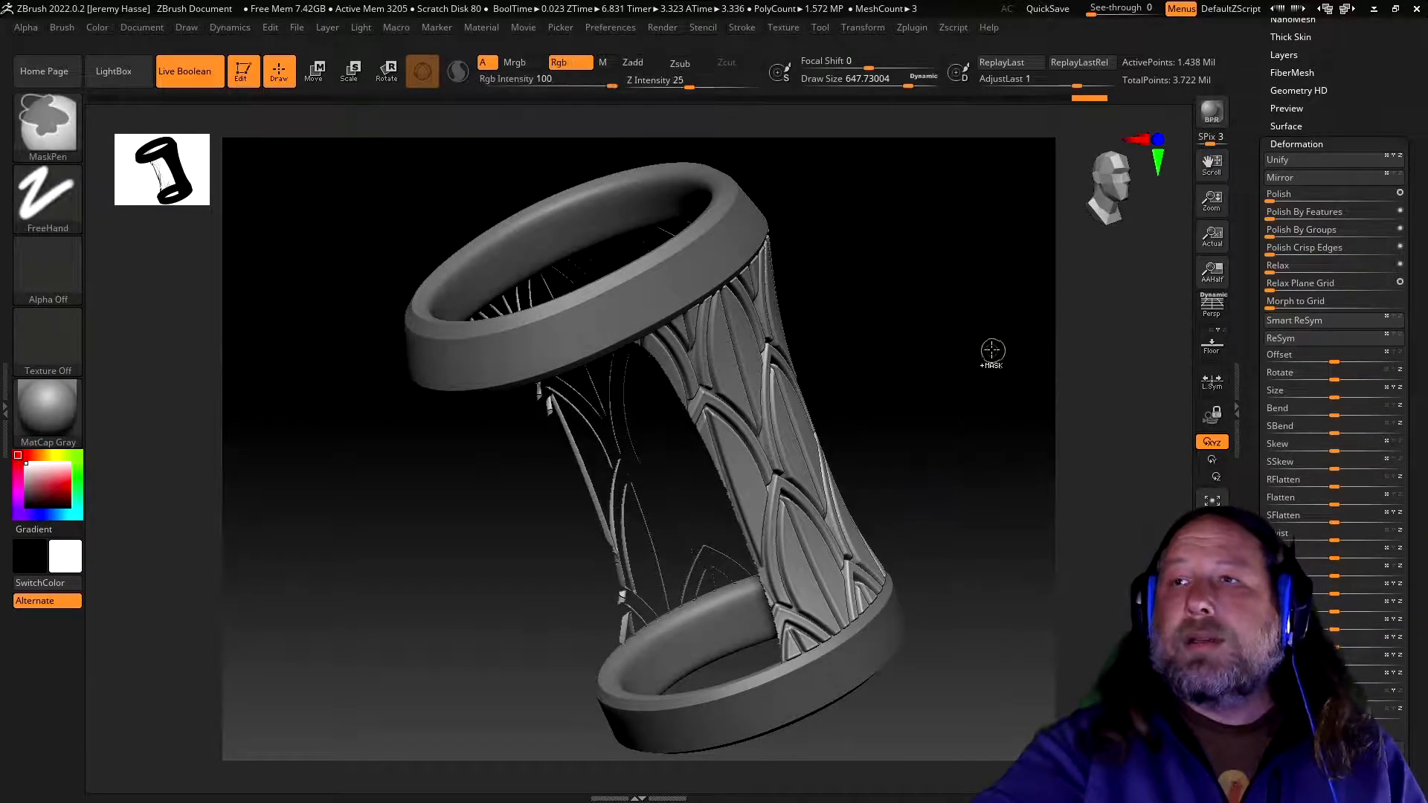
pyautogui.hotkey('ctrl', 'shift')
pyautogui.keyDown('ctrl'); pyautogui.keyDown('shift'); pyautogui.click(969, 343); pyautogui.keyUp('shift'); pyautogui.keyUp('ctrl')
pyautogui.moveTo(1003, 449)
pyautogui.mouseDown()
pyautogui.moveTo(956, 466)
pyautogui.moveTo(1003, 414)
pyautogui.moveTo(1063, 440)
pyautogui.mouseUp()
pyautogui.moveTo(1270, 236); pyautogui.dragTo(1286, 236)
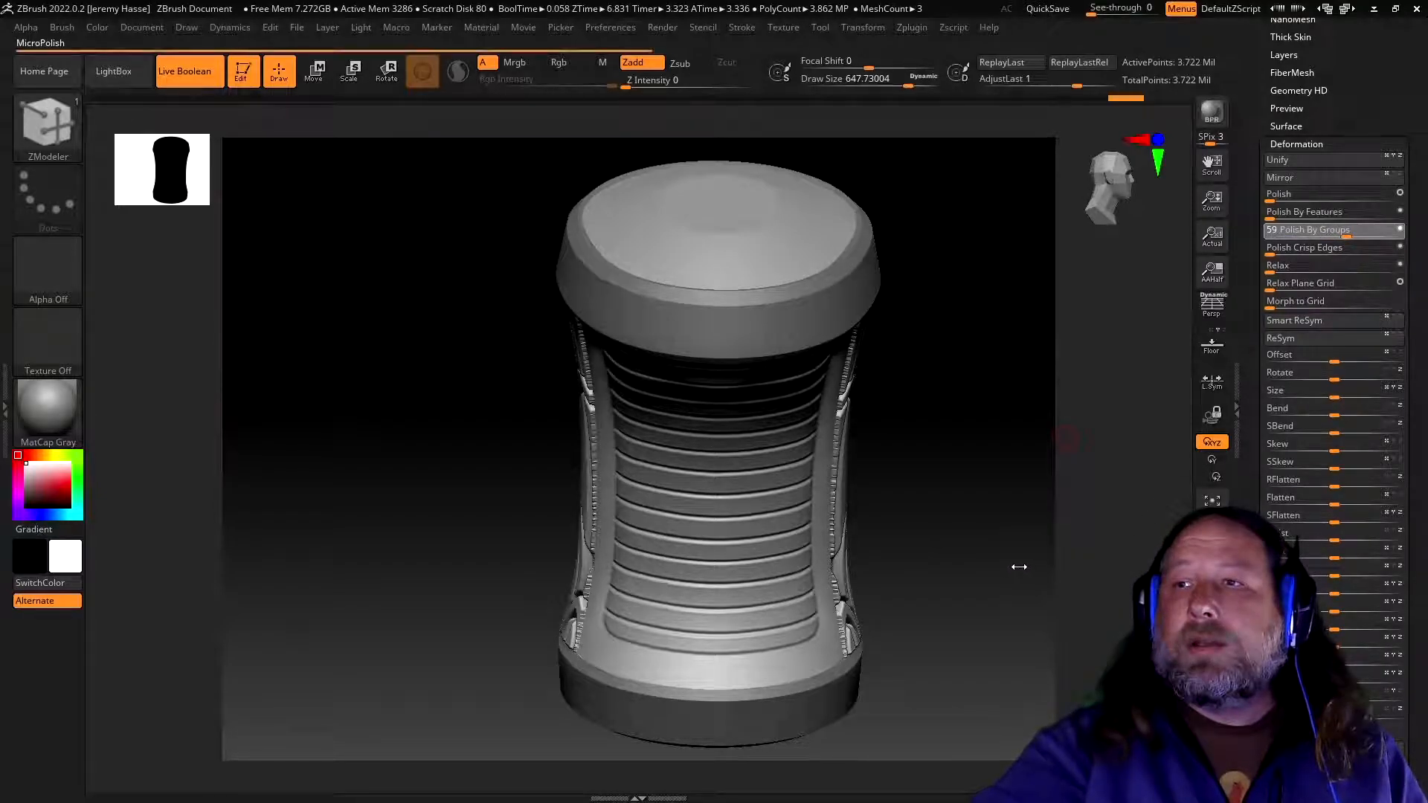
# - Mask the upper part of the handle's cap from a straight side view with a rectangular selection and invert the mask
pyautogui.moveTo(997, 560); pyautogui.dragTo(955, 495)
pyautogui.moveTo(945, 594); pyautogui.dragTo(917, 564)
pyautogui.press('ctrl')
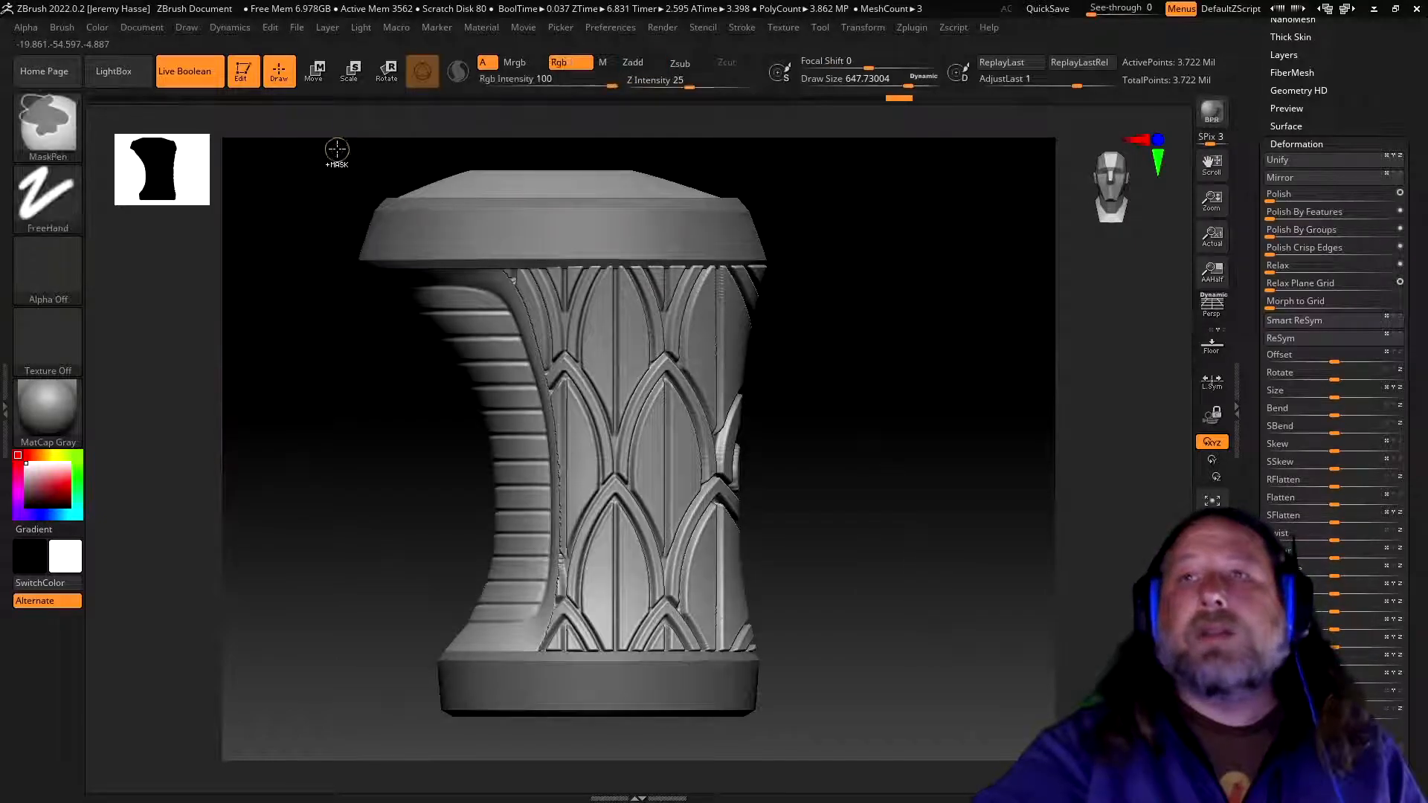
pyautogui.moveTo(337, 149)
pyautogui.keyDown('ctrl'); pyautogui.mouseDown()
pyautogui.moveTo(752, 223)
pyautogui.moveTo(792, 208)
pyautogui.mouseUp(); pyautogui.keyUp('ctrl')
pyautogui.press('b')
pyautogui.press('z')
pyautogui.press('m')
pyautogui.moveTo(895, 204)
pyautogui.mouseDown()
pyautogui.moveTo(916, 253)
pyautogui.moveTo(924, 226)
pyautogui.mouseUp()
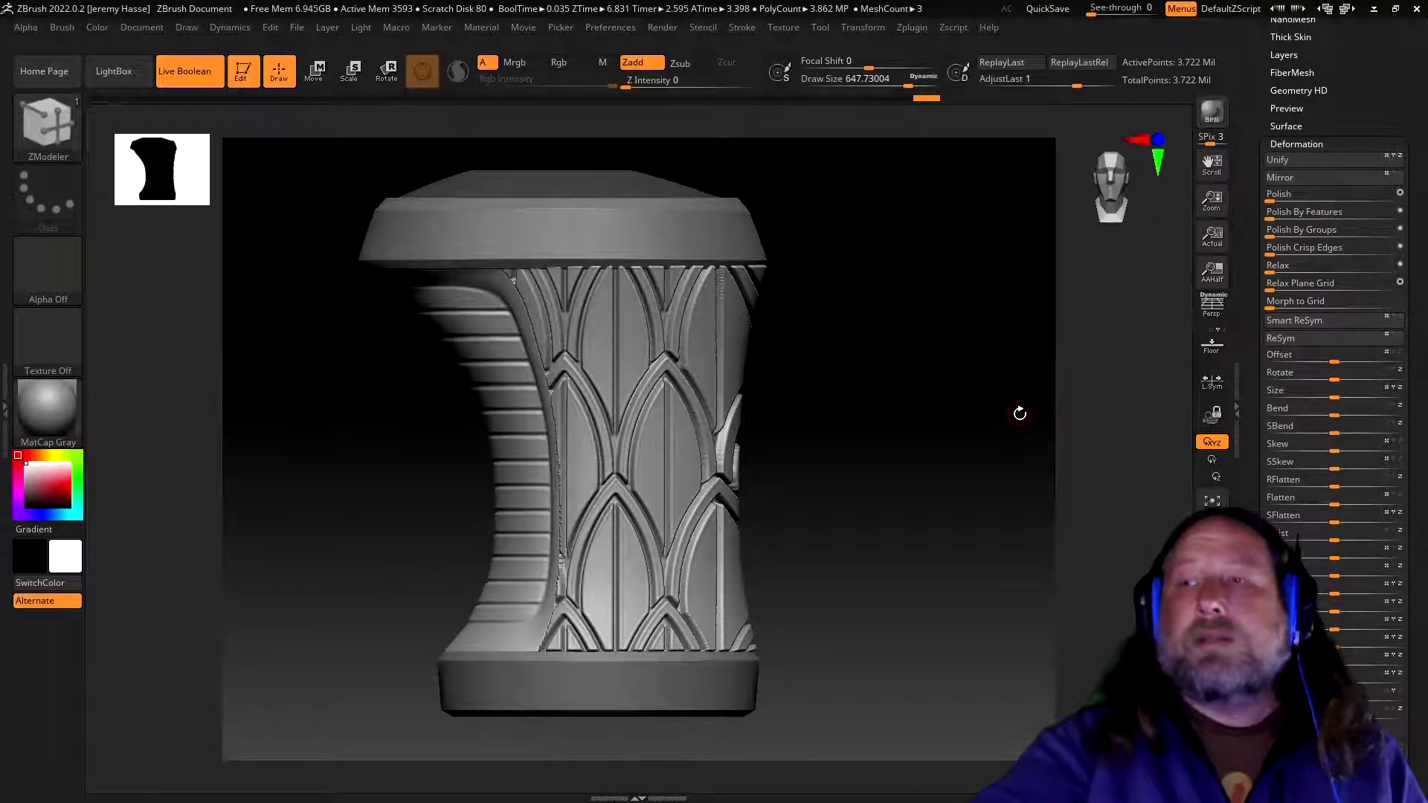
pyautogui.click(1347, 141)
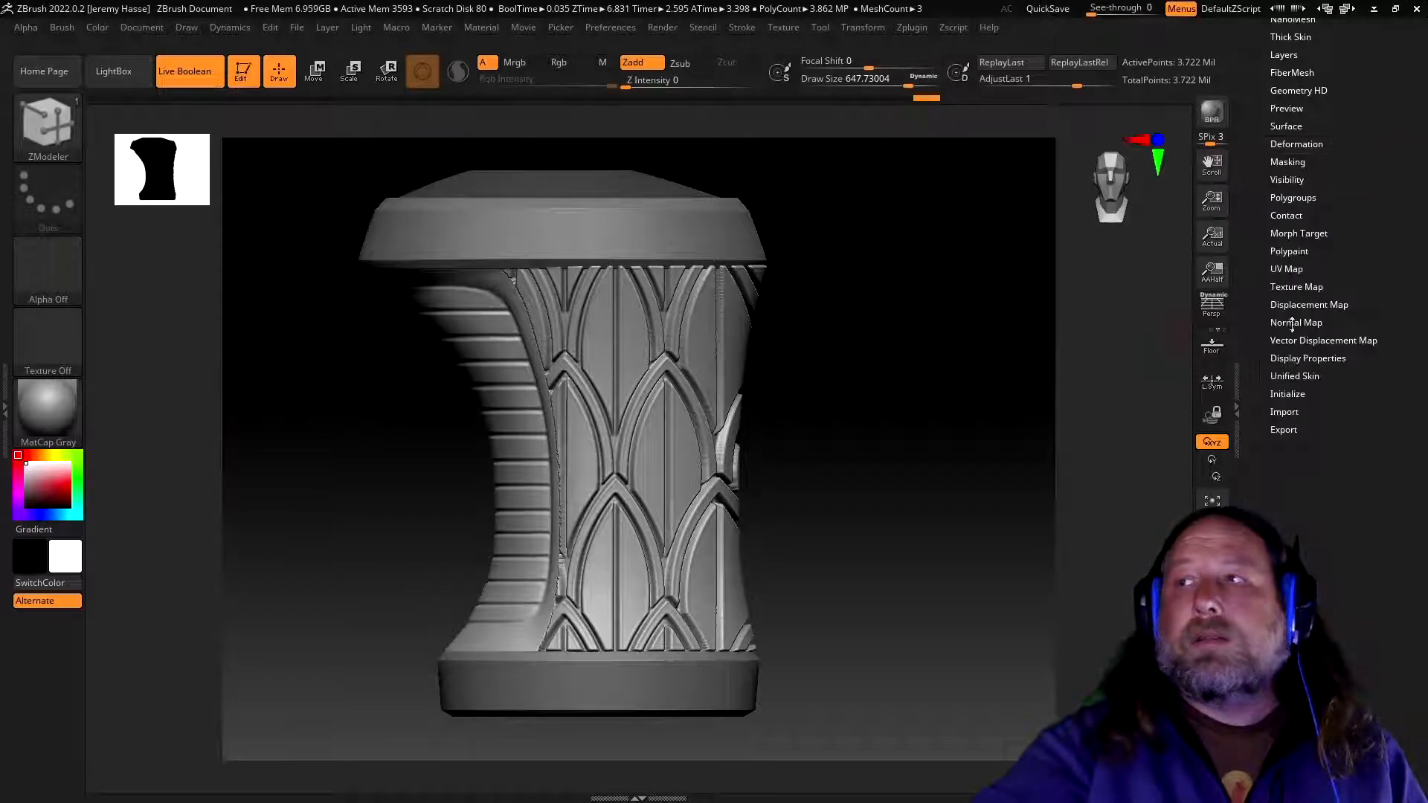
pyautogui.click(1302, 198)
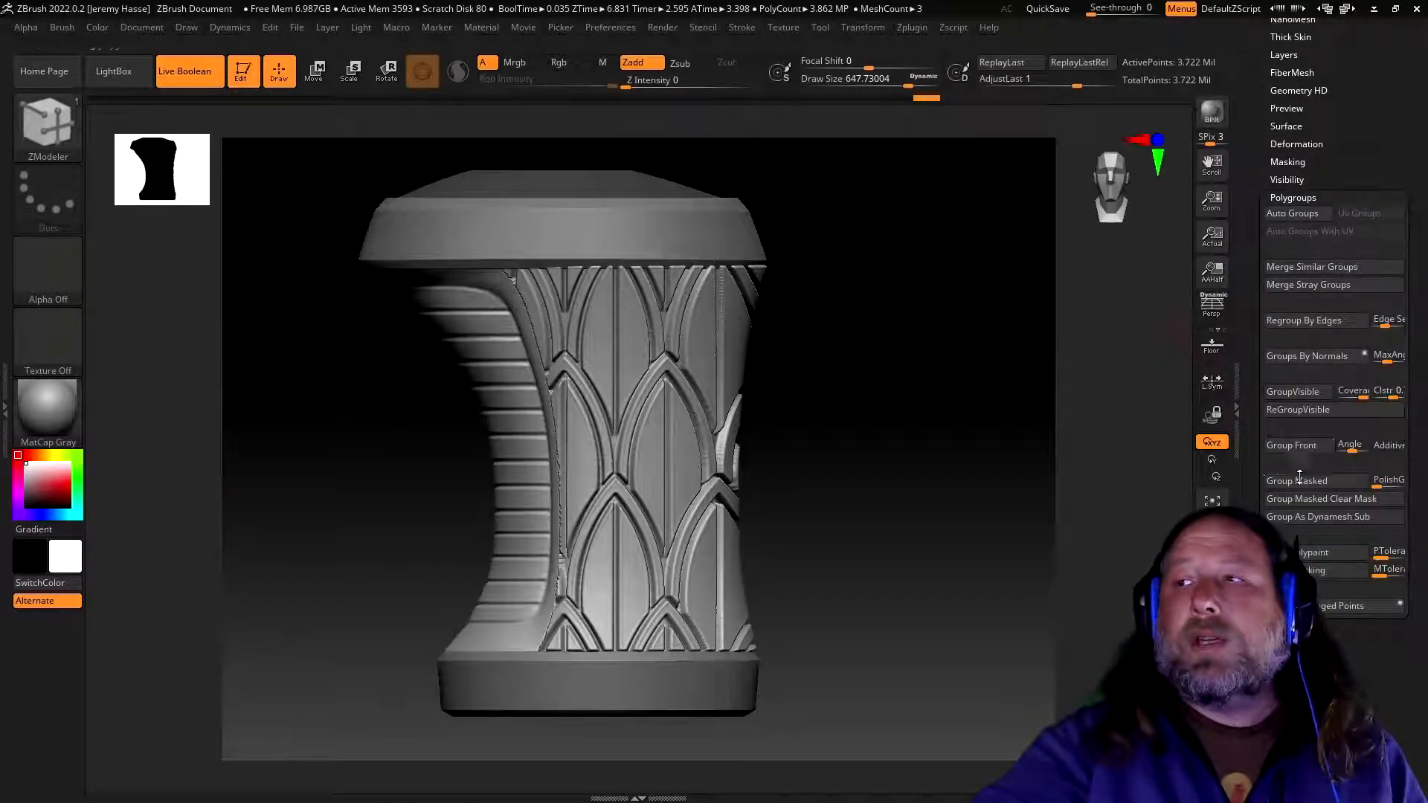
pyautogui.keyDown('ctrl'); pyautogui.click(920, 424); pyautogui.keyUp('ctrl')
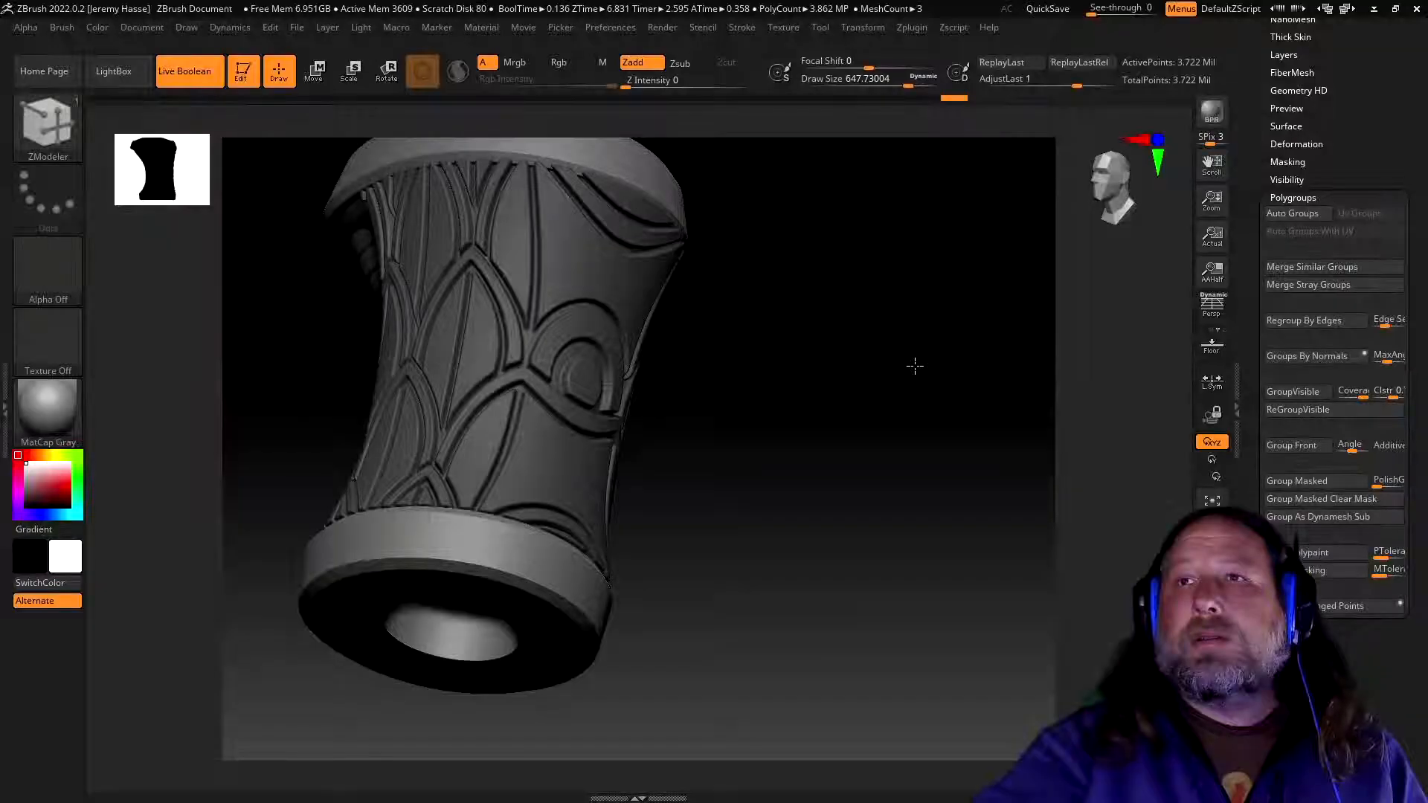
pyautogui.moveTo(915, 366); pyautogui.dragTo(941, 412)
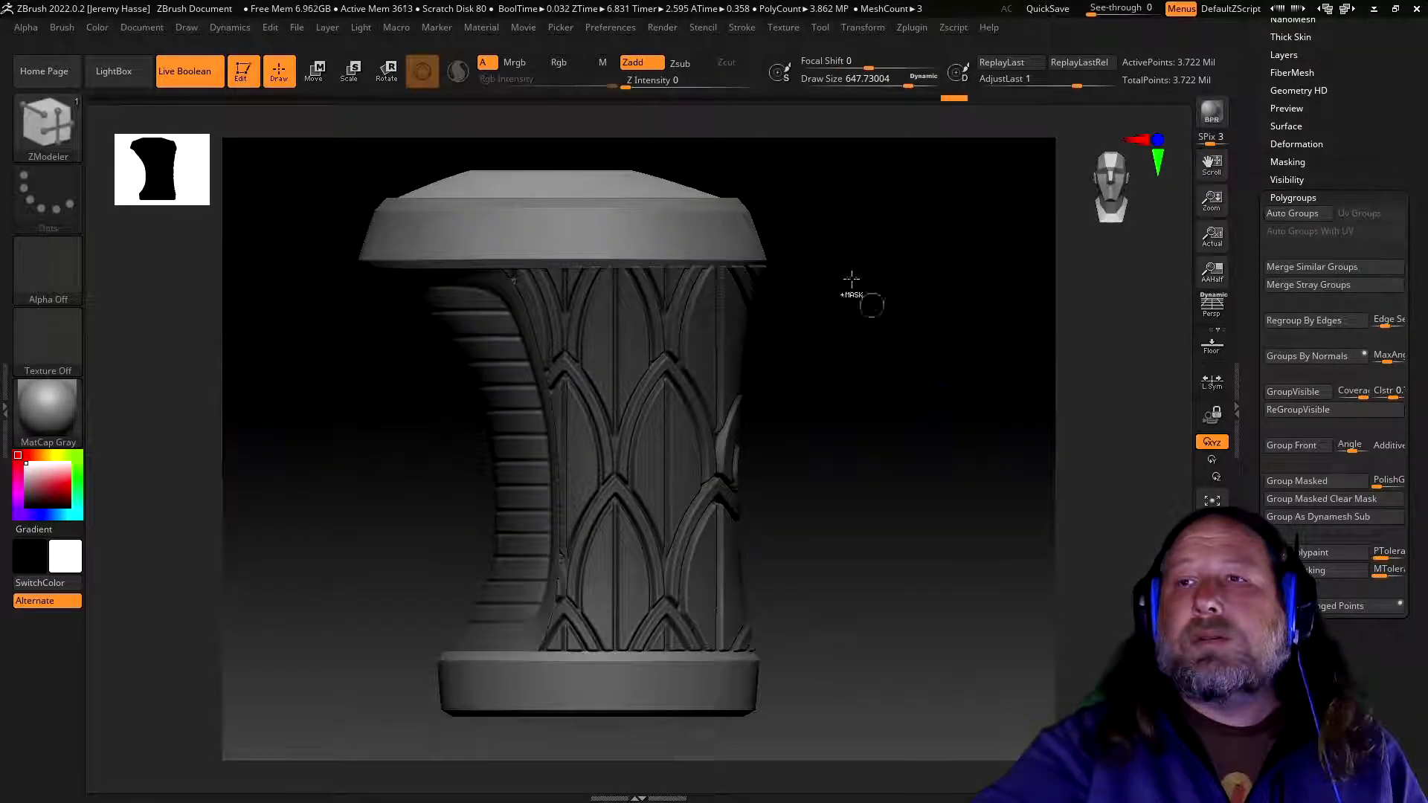
# - Isolate the polygroup at the top of the handle's cap and view it straight from above
pyautogui.hotkey('ctrl', 'shift')
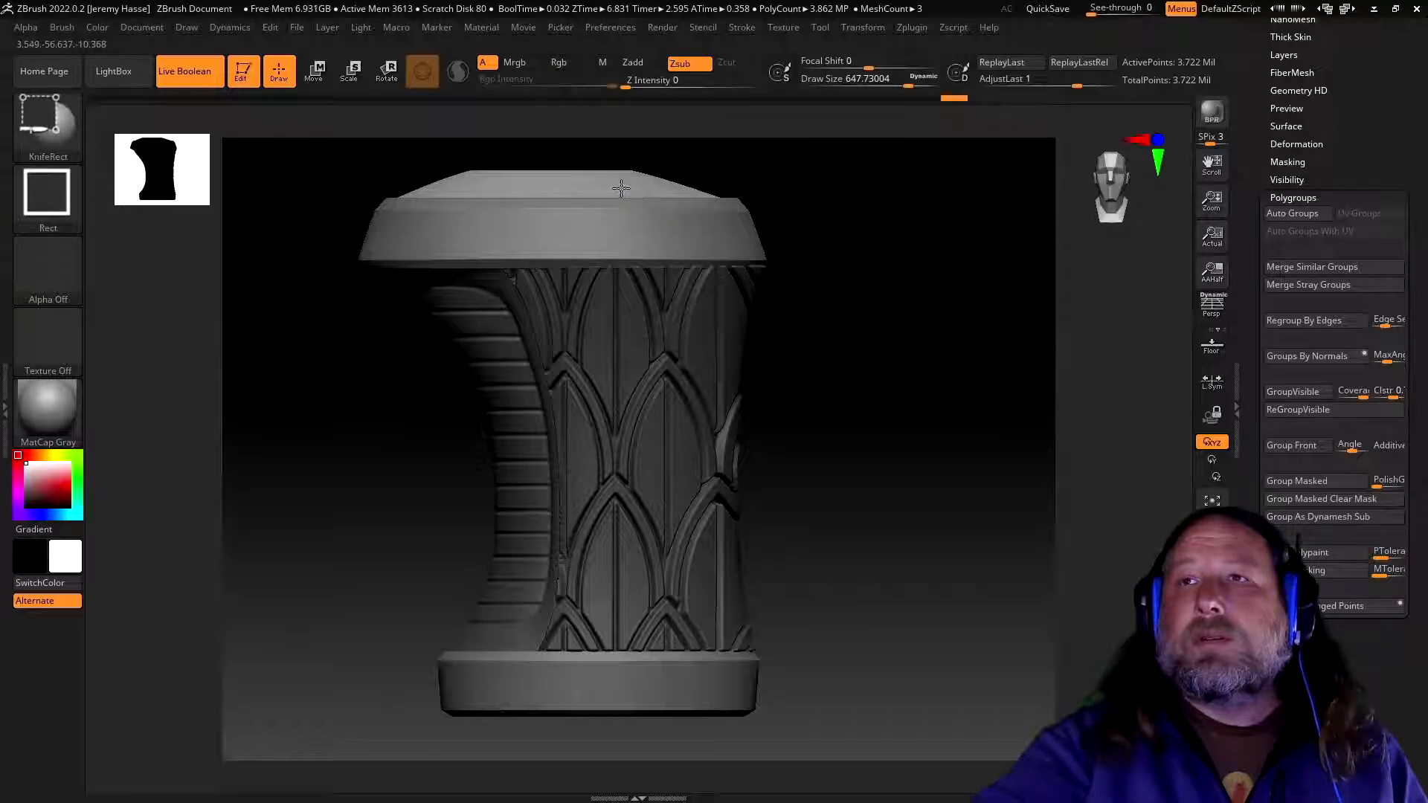
pyautogui.keyDown('ctrl'); pyautogui.keyDown('shift'); pyautogui.click(620, 187); pyautogui.keyUp('shift'); pyautogui.keyUp('ctrl')
pyautogui.moveTo(879, 255)
pyautogui.mouseDown()
pyautogui.moveTo(886, 318)
pyautogui.moveTo(921, 322)
pyautogui.moveTo(915, 414)
pyautogui.mouseUp()
pyautogui.keyDown('shift'); pyautogui.moveTo(772, 302); pyautogui.dragTo(785, 554); pyautogui.keyUp('shift')
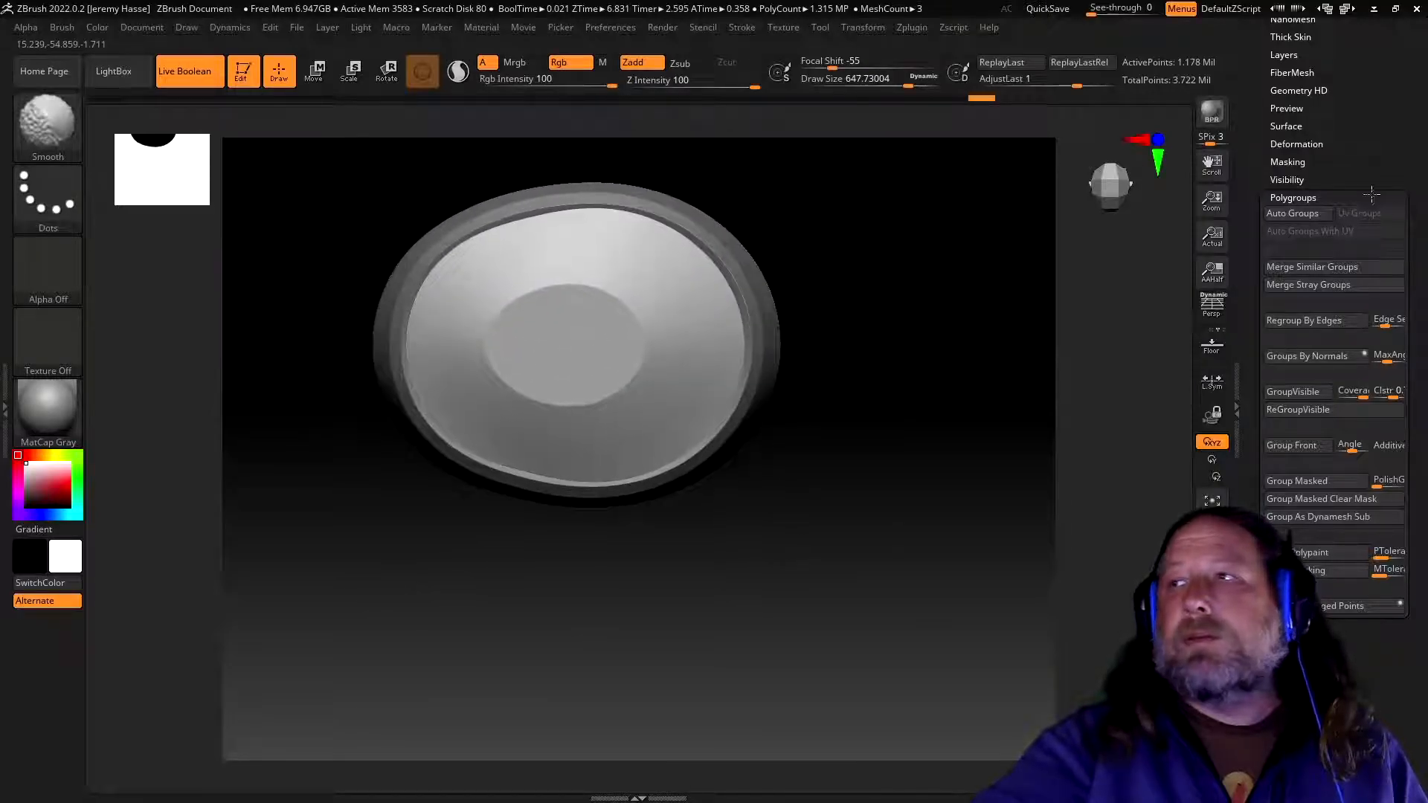
pyautogui.scroll(5, 1256, 147)
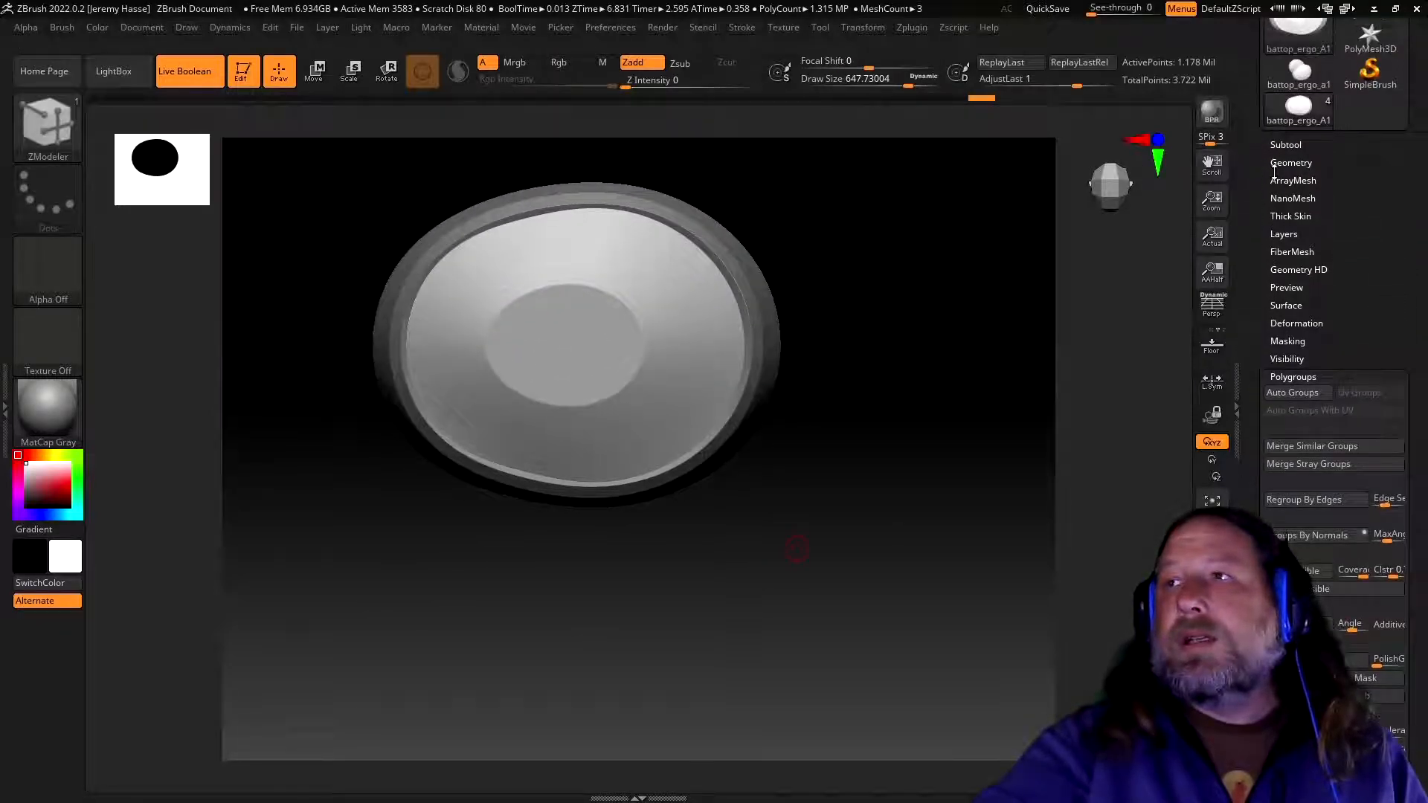
pyautogui.click(1290, 163)
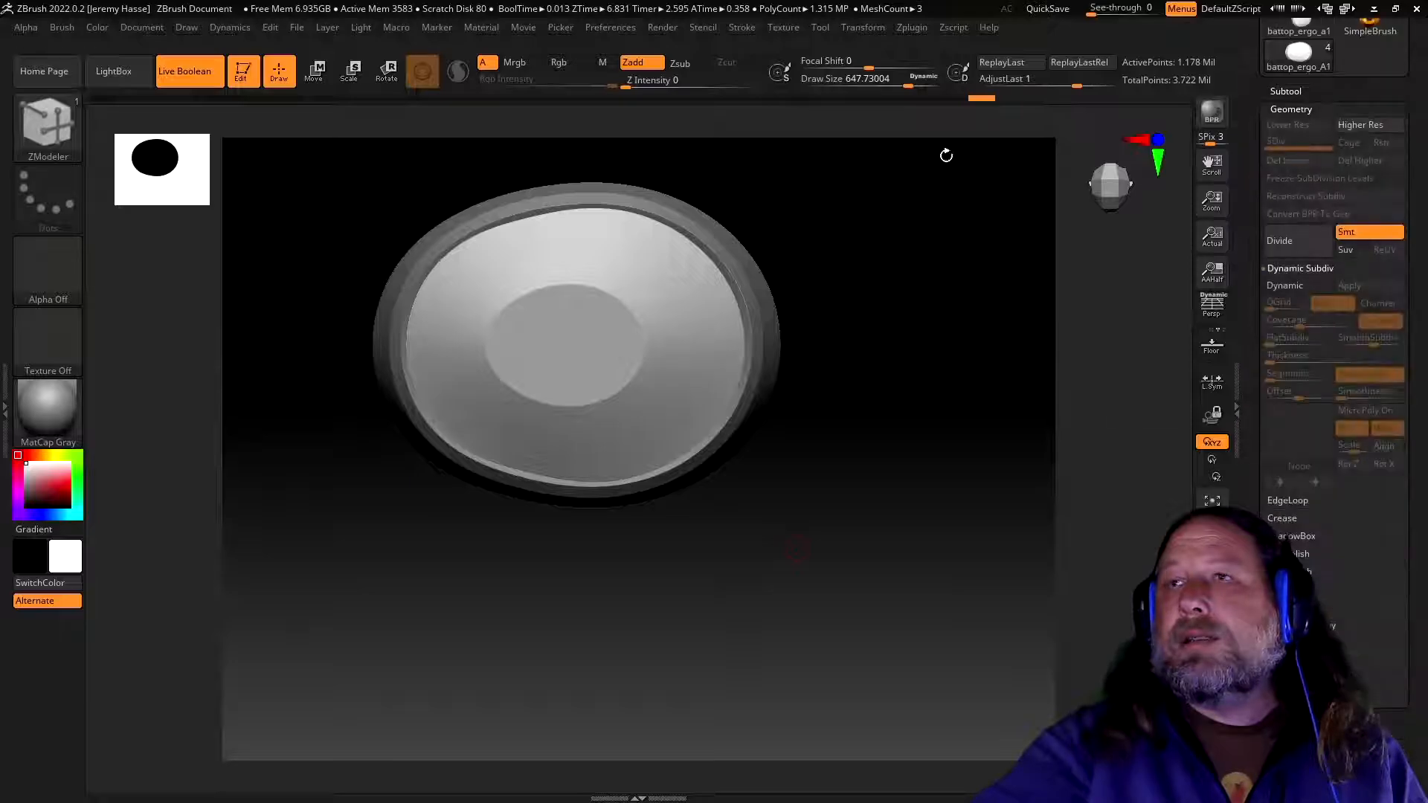
pyautogui.click(313, 71)
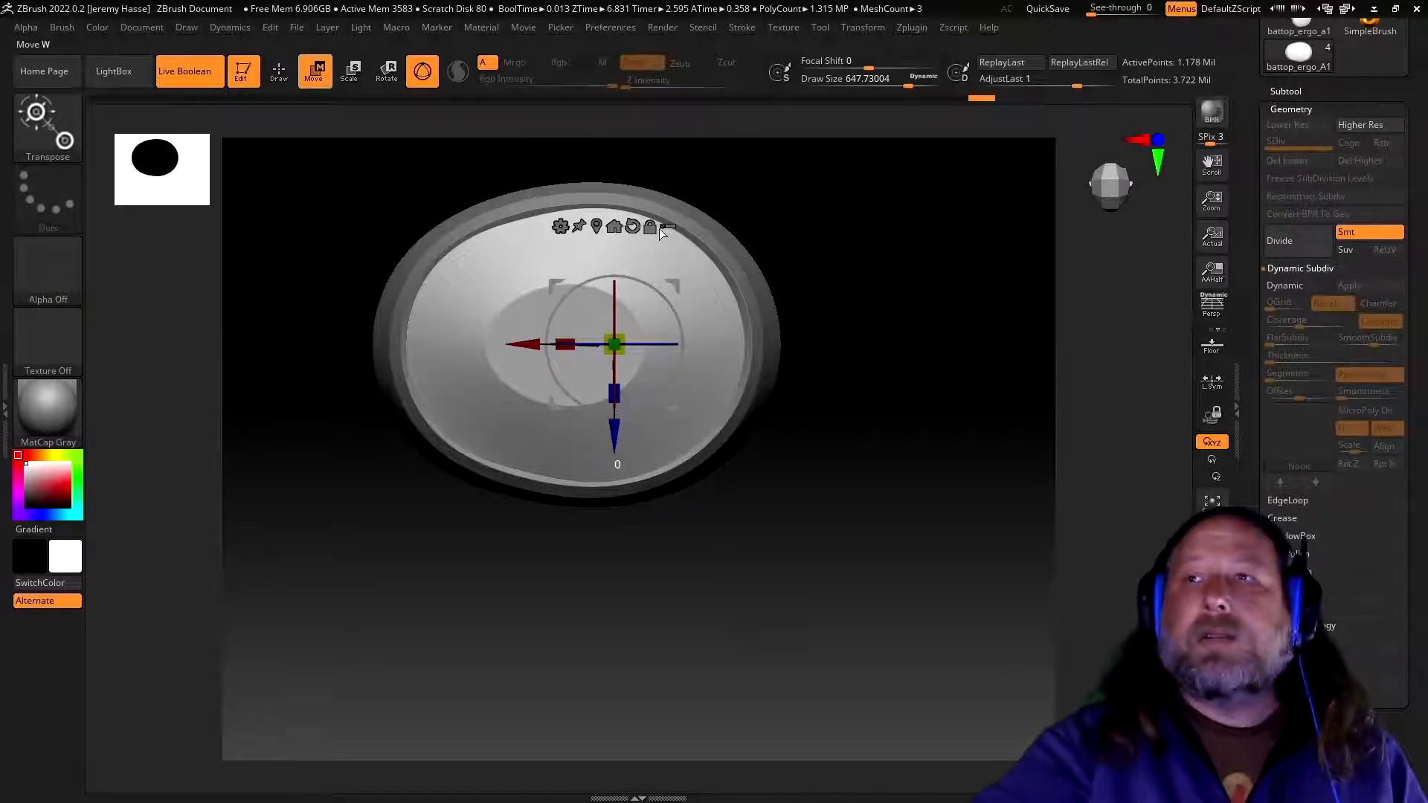
pyautogui.click(649, 226)
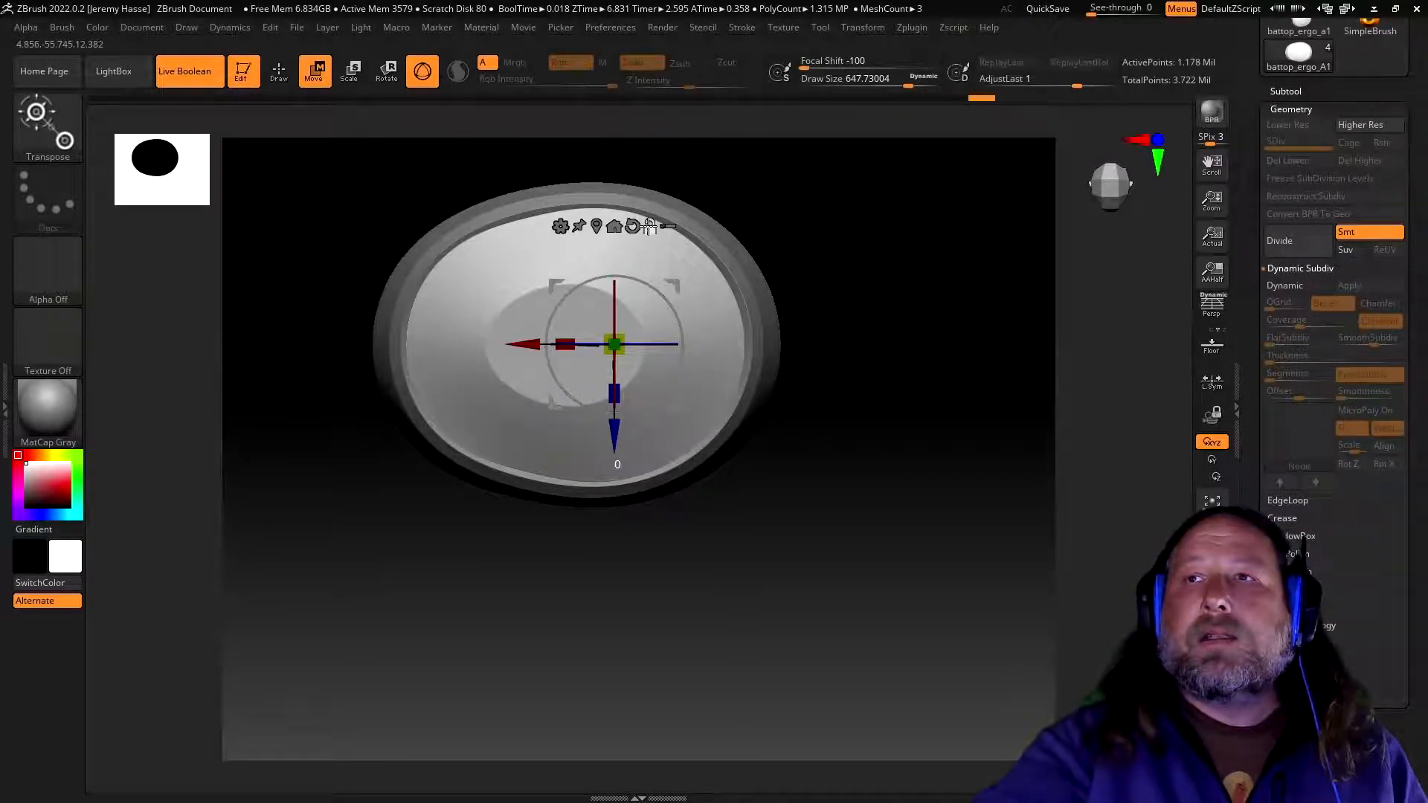
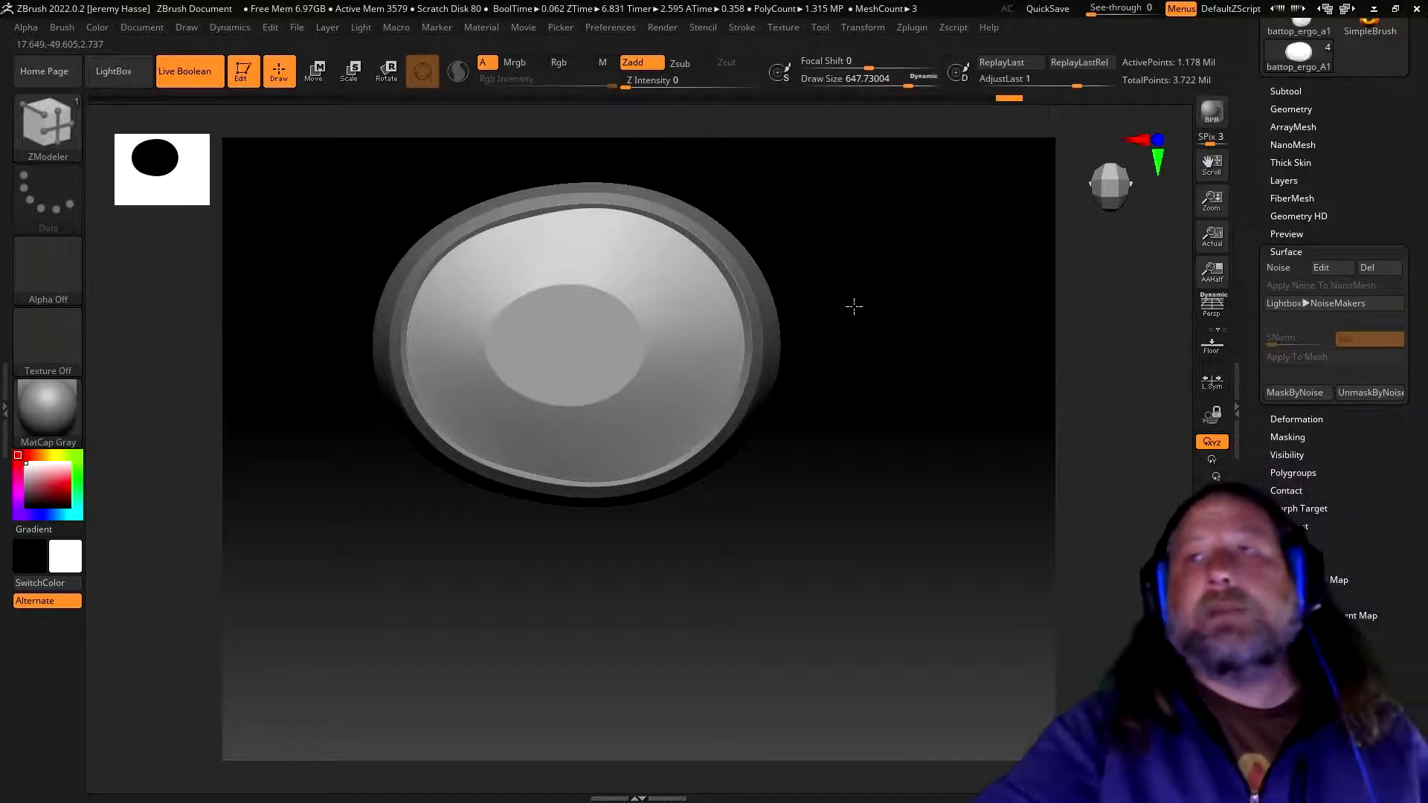
# - Open the noise settings for the isolated cap and frame its top straight on in the preview
pyautogui.moveTo(874, 410); pyautogui.dragTo(945, 388)
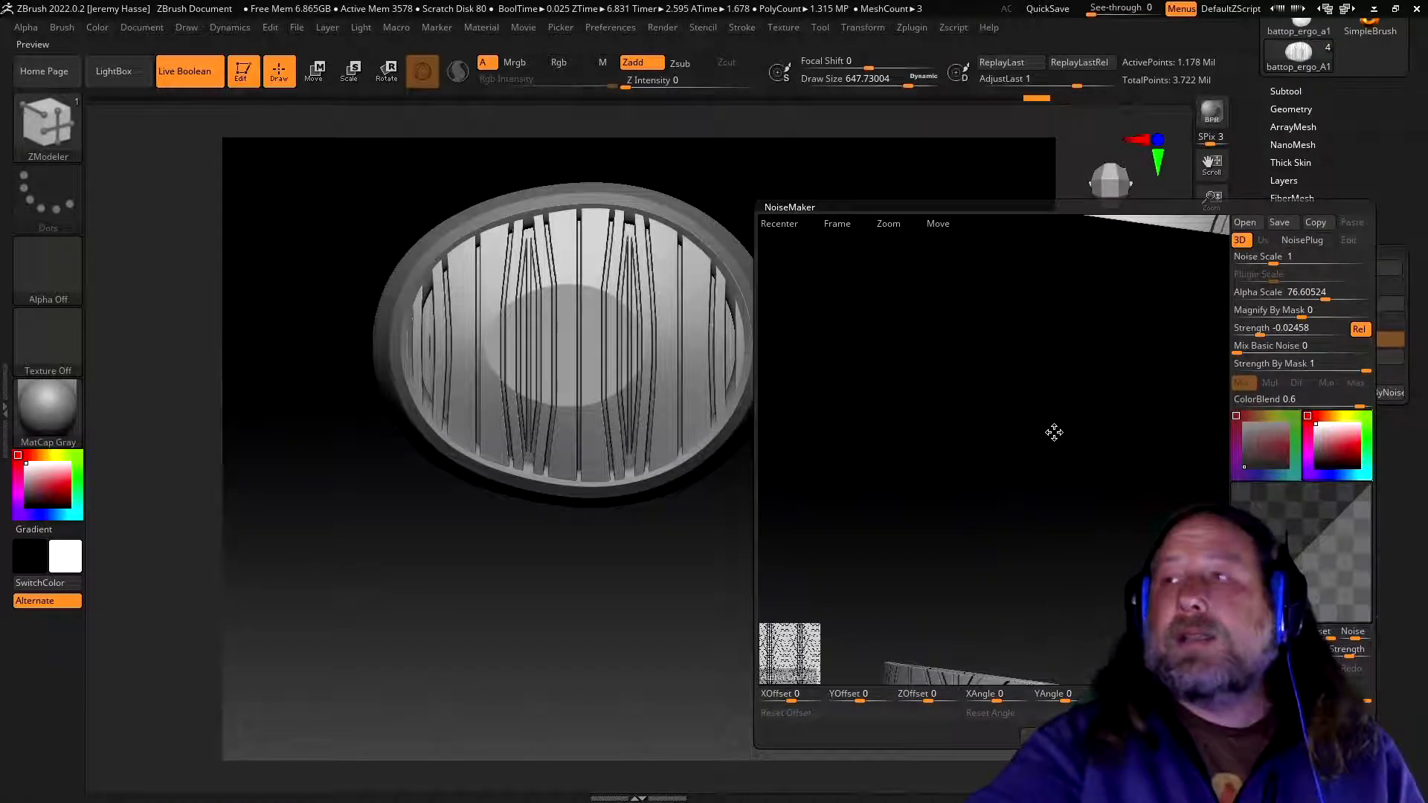
pyautogui.moveTo(1053, 432)
pyautogui.mouseDown()
pyautogui.moveTo(1071, 431)
pyautogui.moveTo(1075, 469)
pyautogui.moveTo(1026, 482)
pyautogui.moveTo(1061, 483)
pyautogui.moveTo(1070, 465)
pyautogui.moveTo(1113, 475)
pyautogui.moveTo(1116, 365)
pyautogui.moveTo(1144, 415)
pyautogui.mouseUp()
pyautogui.moveTo(1144, 414)
pyautogui.keyDown('ctrl'); pyautogui.mouseDown(button='right')
pyautogui.moveTo(1140, 439)
pyautogui.moveTo(1133, 396)
pyautogui.moveTo(1156, 376)
pyautogui.moveTo(1124, 337)
pyautogui.moveTo(1116, 354)
pyautogui.mouseUp(button='right'); pyautogui.keyUp('ctrl')
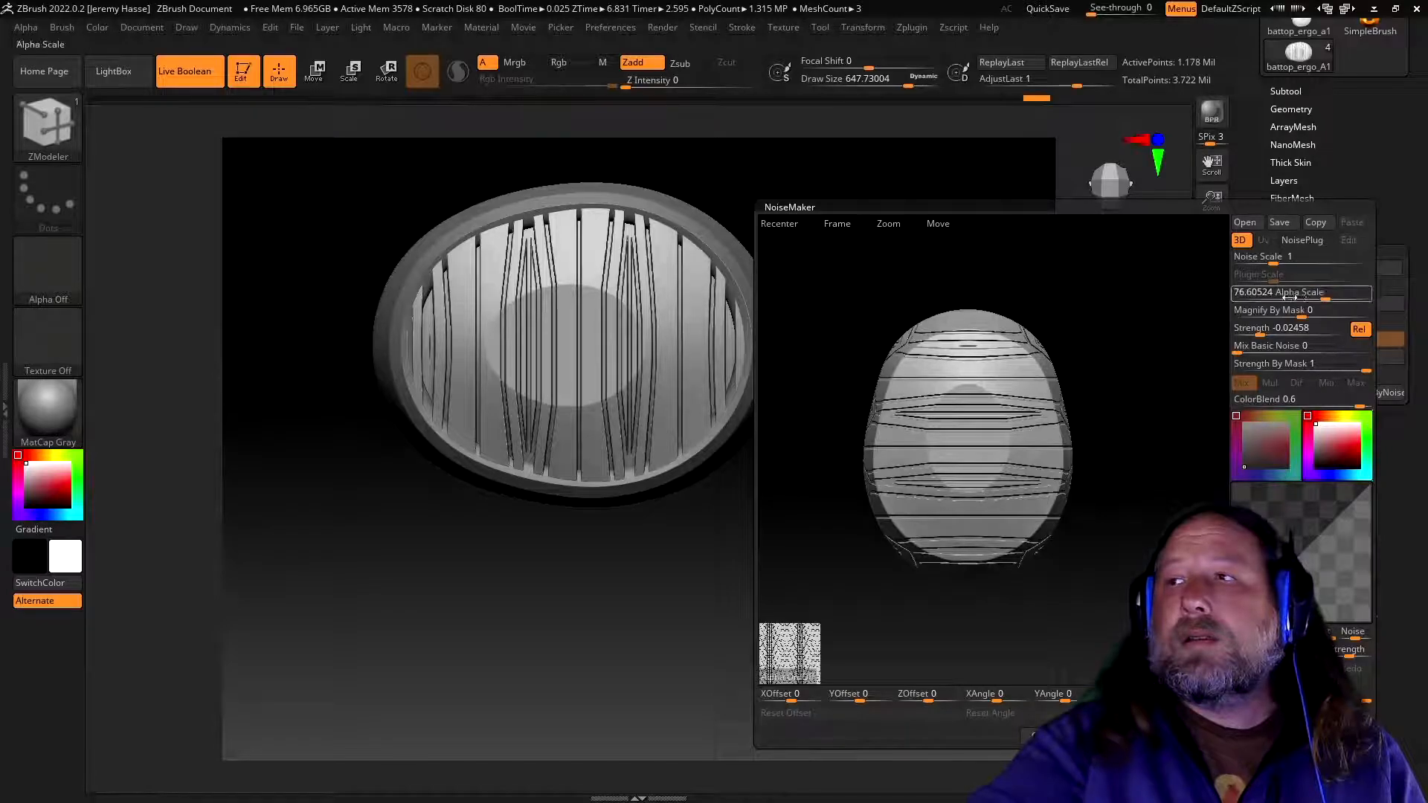
# - Replace the cap noise's alpha with the Pattern6 image
pyautogui.click(786, 676)
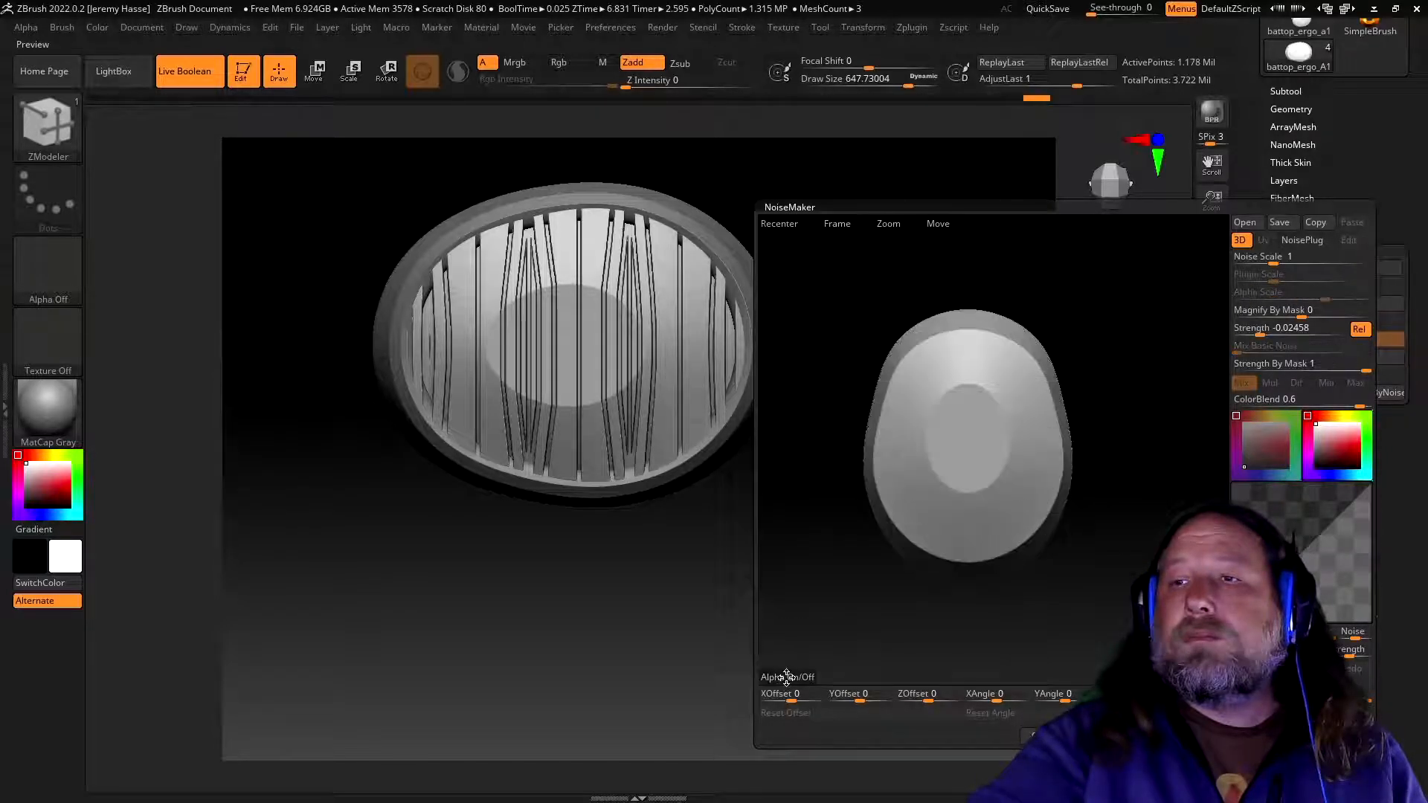
pyautogui.click(787, 681)
pyautogui.click(169, 191)
pyautogui.click(566, 377)
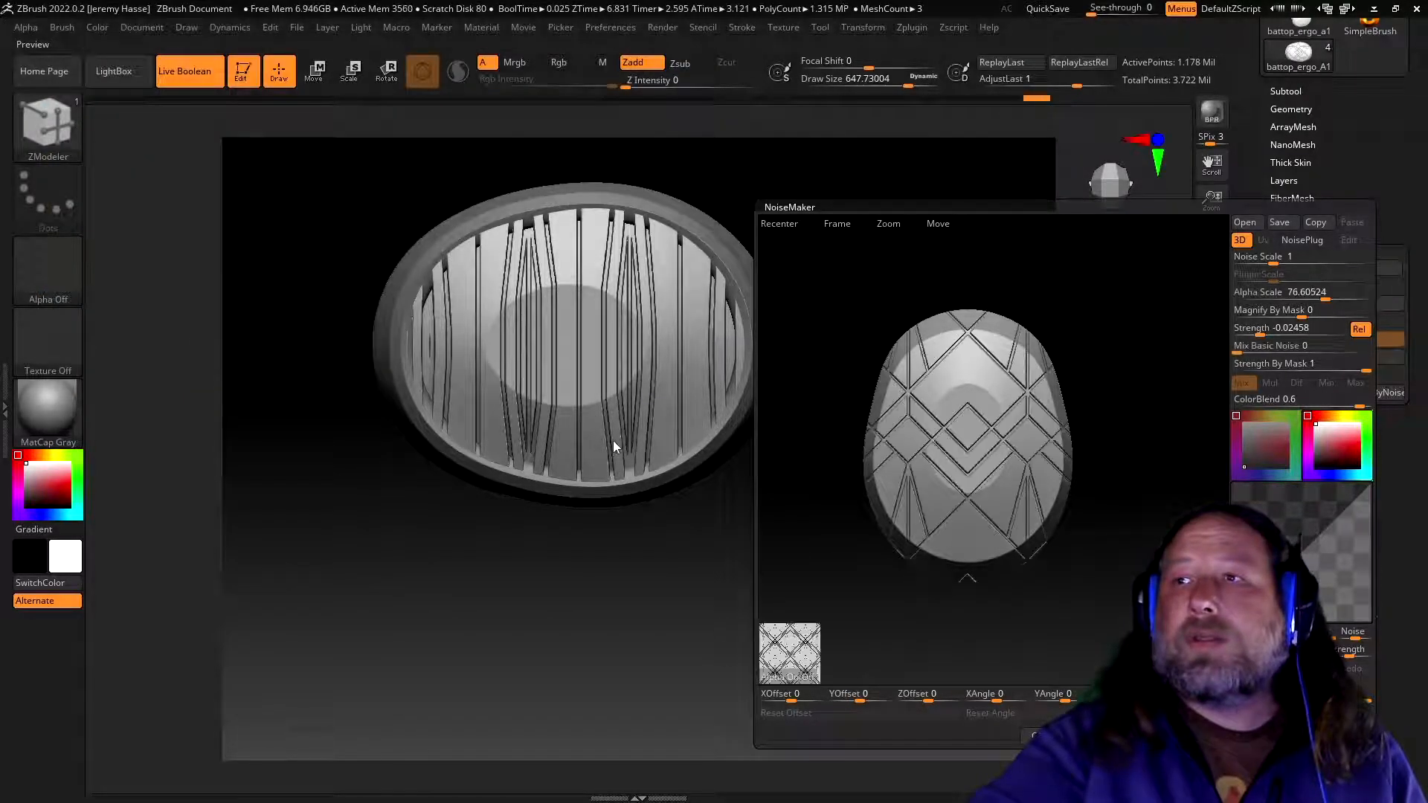
# - Replace the cap noise's alpha with the Pattern5 image
pyautogui.click(787, 678)
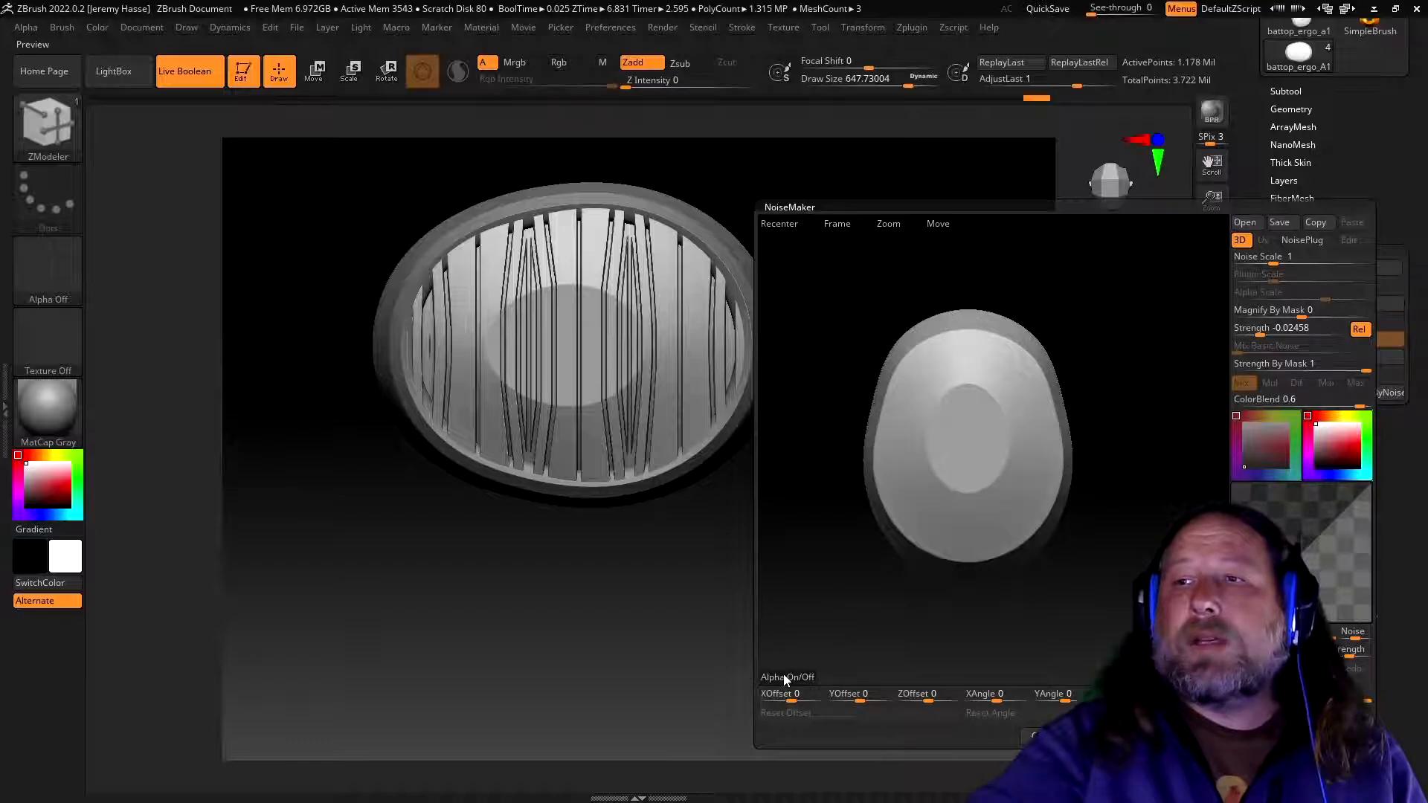
pyautogui.click(787, 678)
pyautogui.click(198, 206)
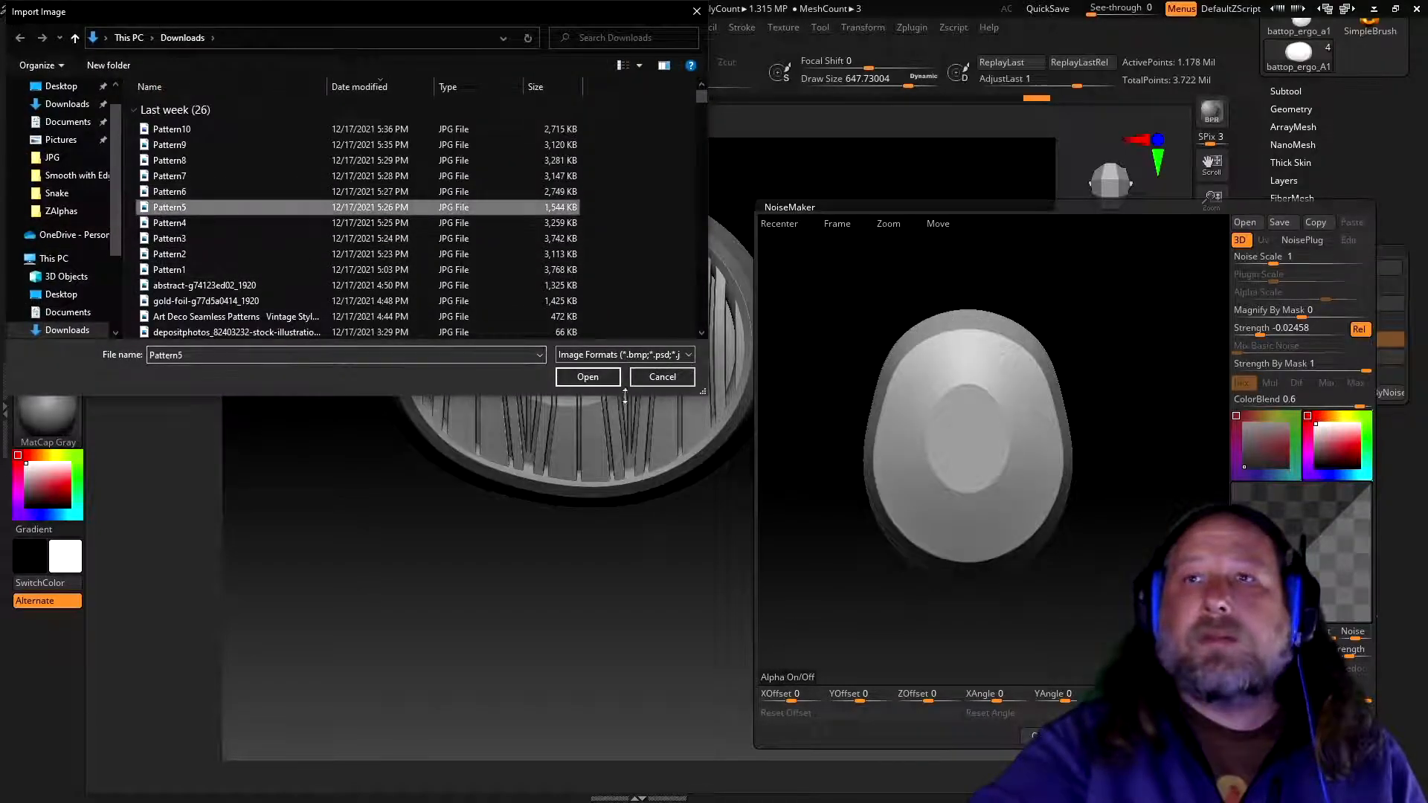
pyautogui.click(588, 377)
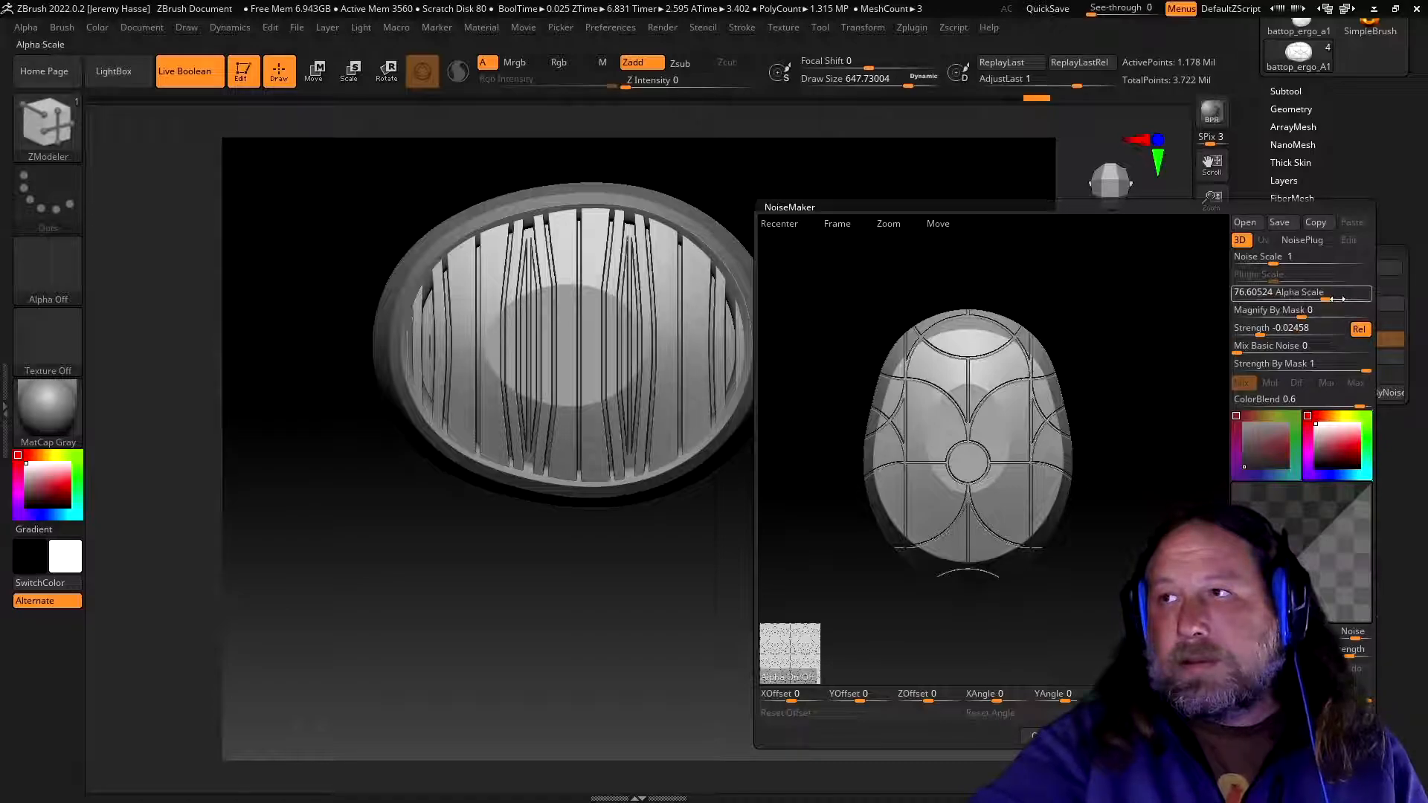
# - Set the cap noise's alpha scale to 114.67594 and accept the noise settings
pyautogui.moveTo(1327, 297); pyautogui.dragTo(1327, 295)
pyautogui.moveTo(1328, 295); pyautogui.dragTo(1333, 294)
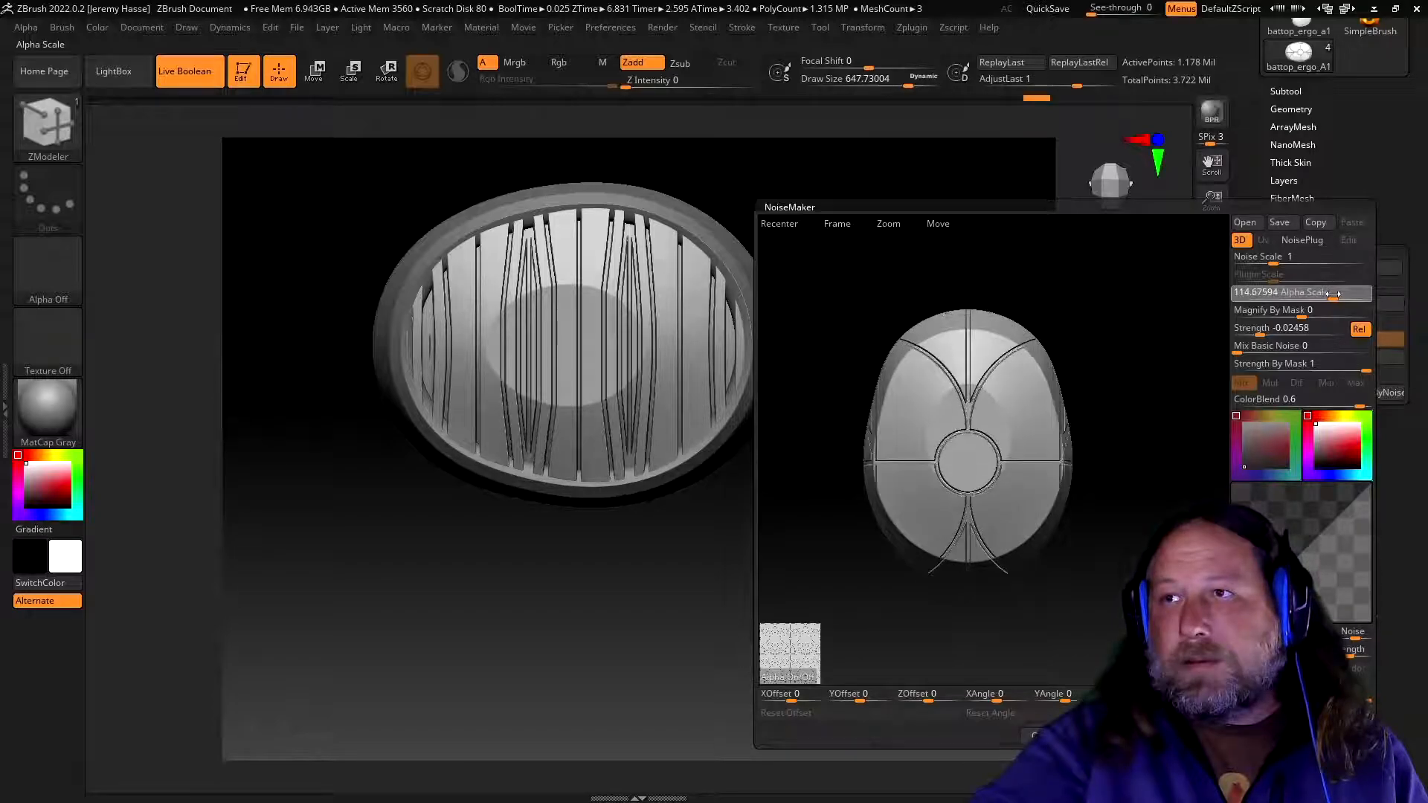
pyautogui.click(1332, 293)
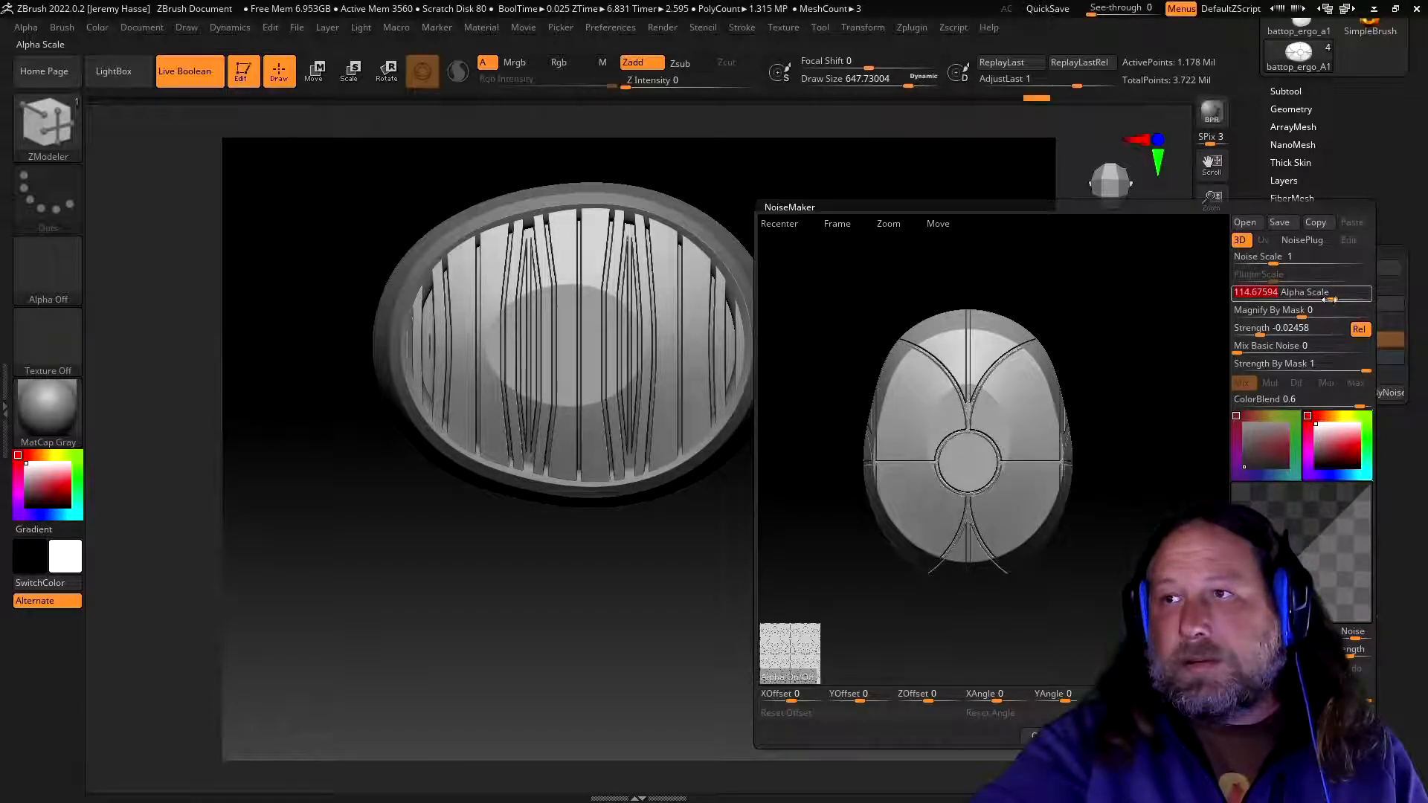
pyautogui.click(1038, 736)
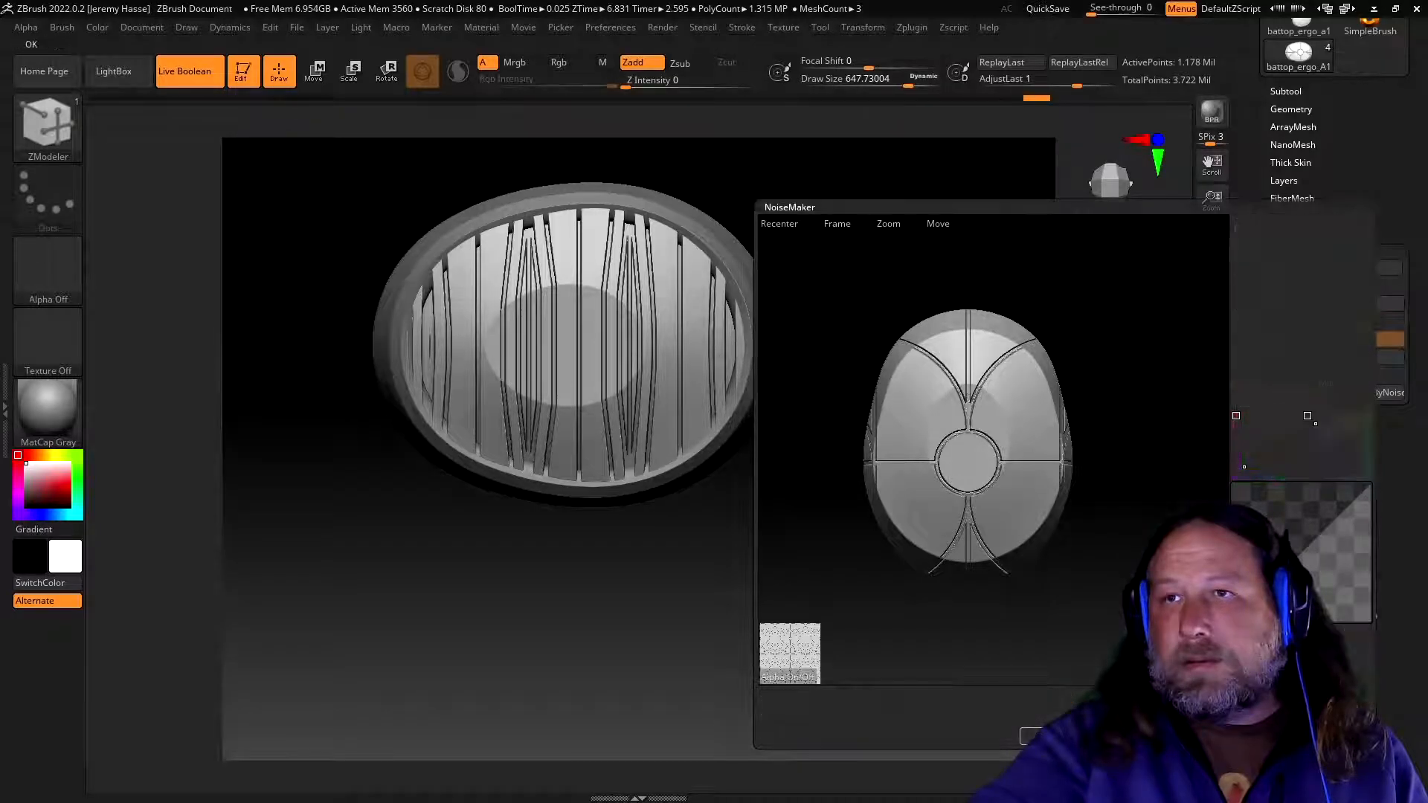
# - Try applying the Pattern5 noise to the isolated cap and ring mesh, and undo it
pyautogui.moveTo(905, 658); pyautogui.dragTo(902, 558)
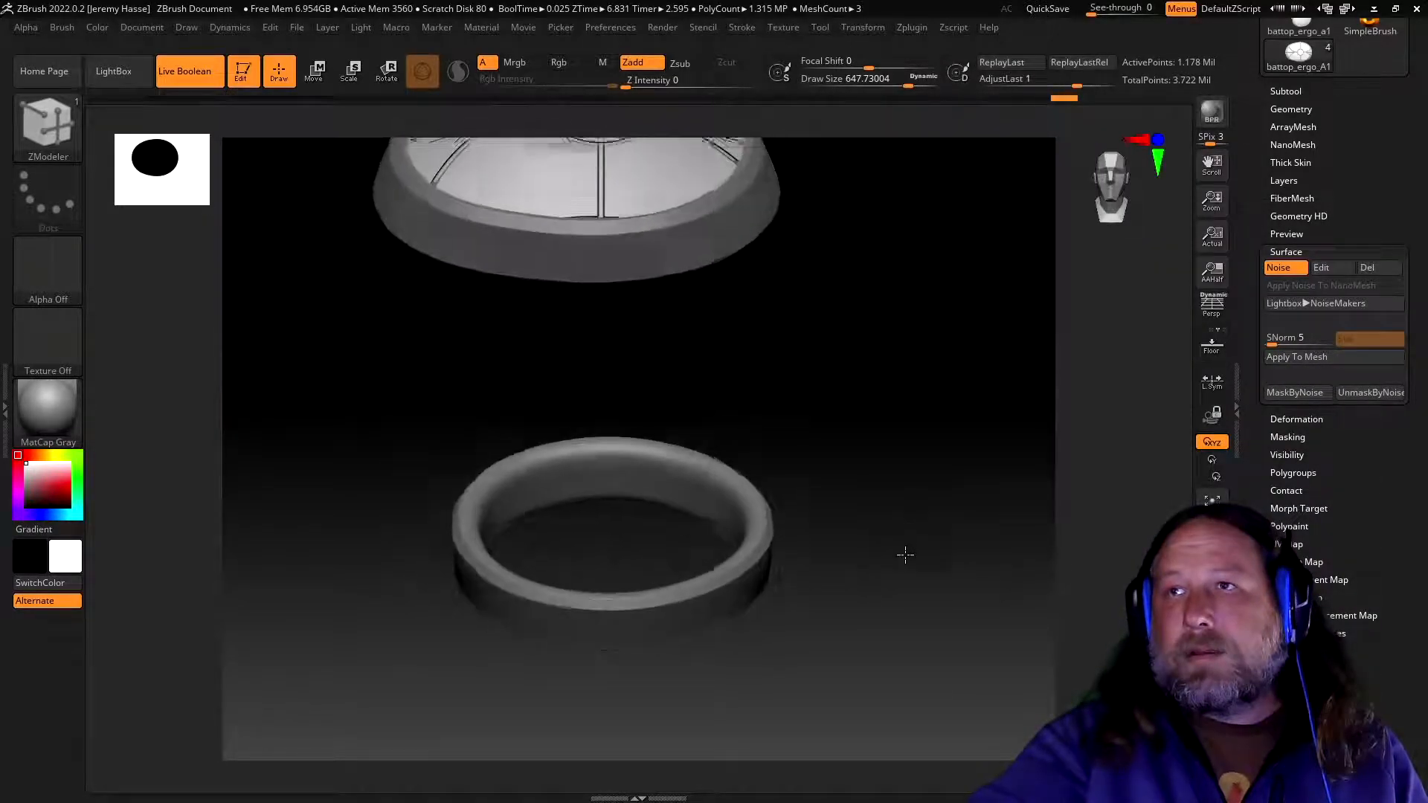
pyautogui.click(1270, 357)
pyautogui.moveTo(970, 343); pyautogui.dragTo(930, 320)
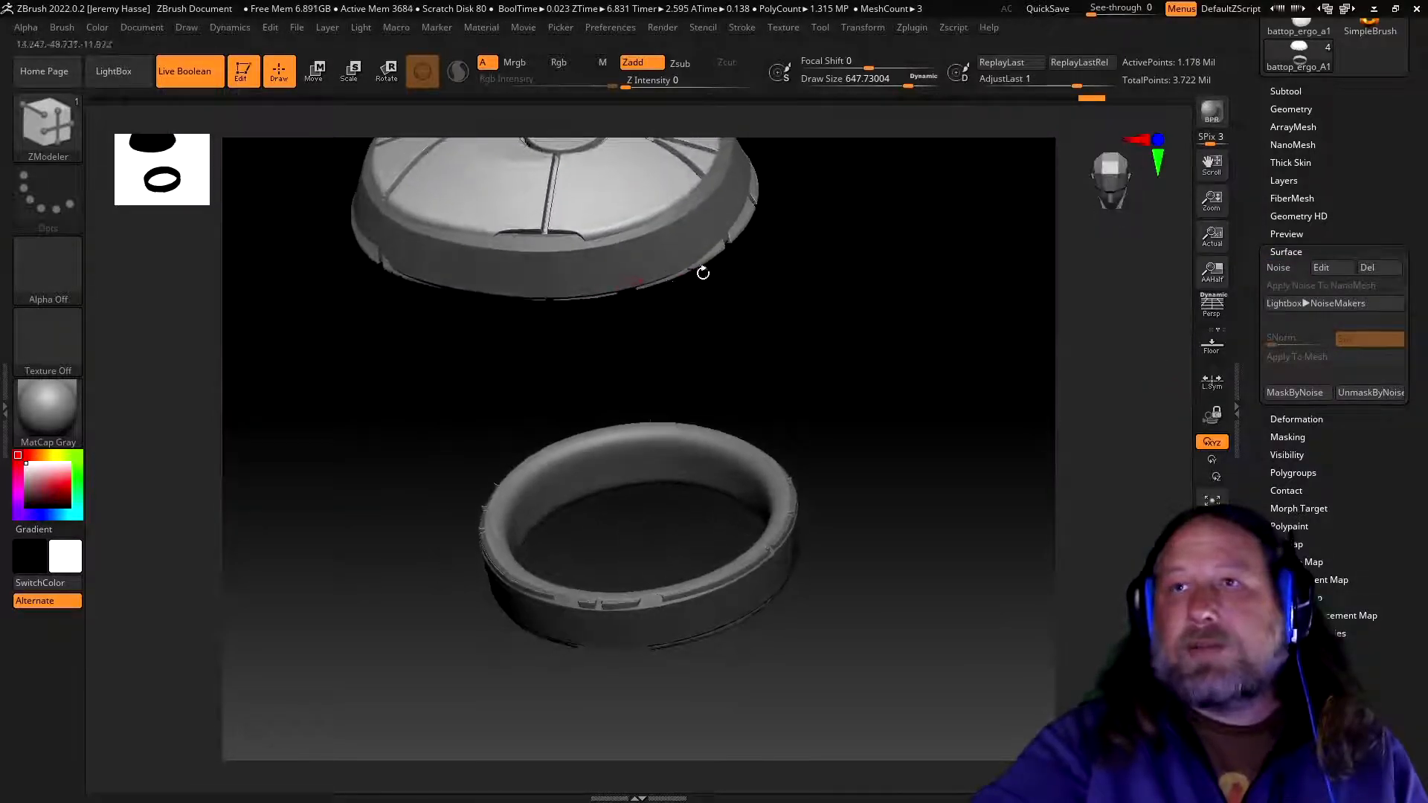
pyautogui.hotkey('ctrl', 'z')
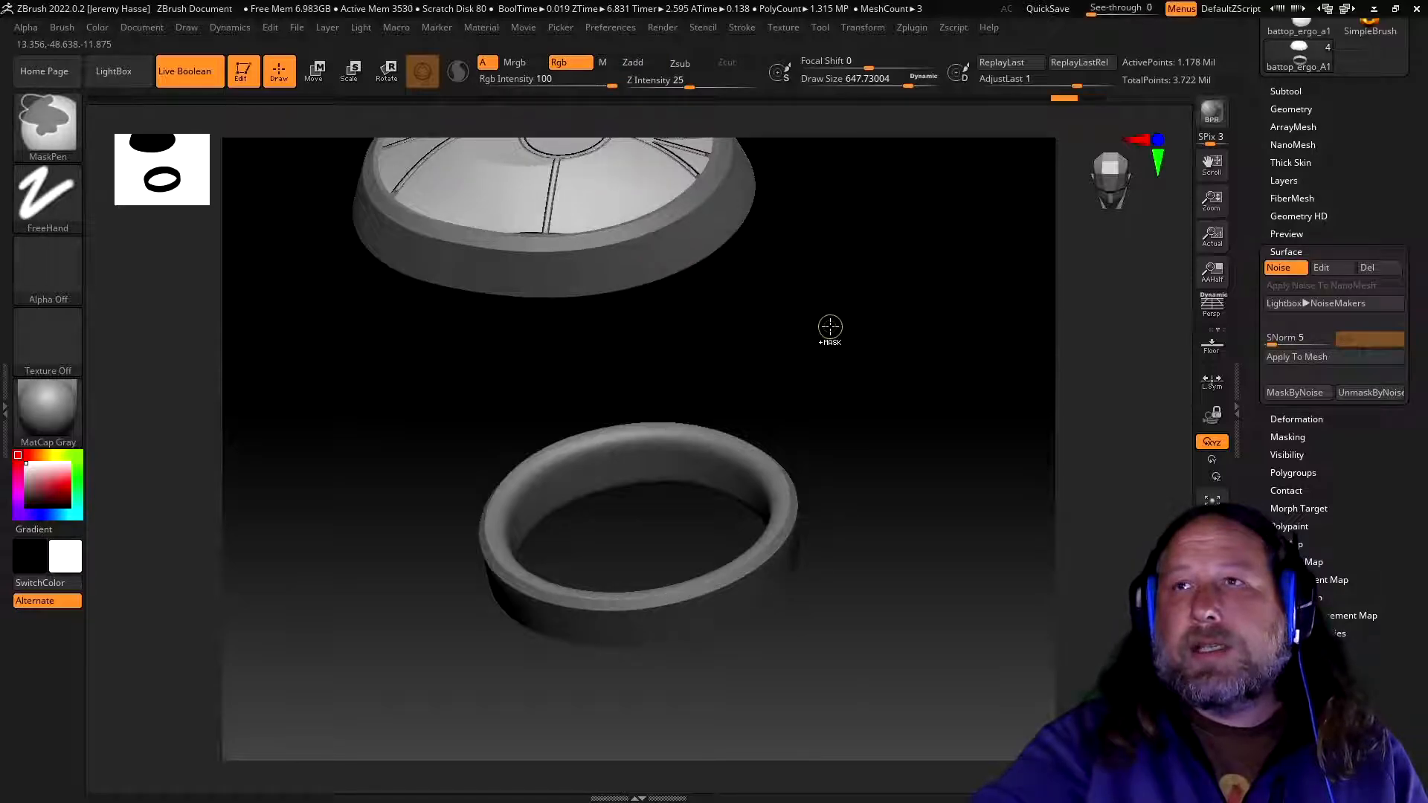
# - Mask the cap's rim and the separate lower ring with rectangular selections from a straight side view
pyautogui.keyDown('shift'); pyautogui.moveTo(854, 335); pyautogui.dragTo(899, 450, button='right'); pyautogui.keyUp('shift')
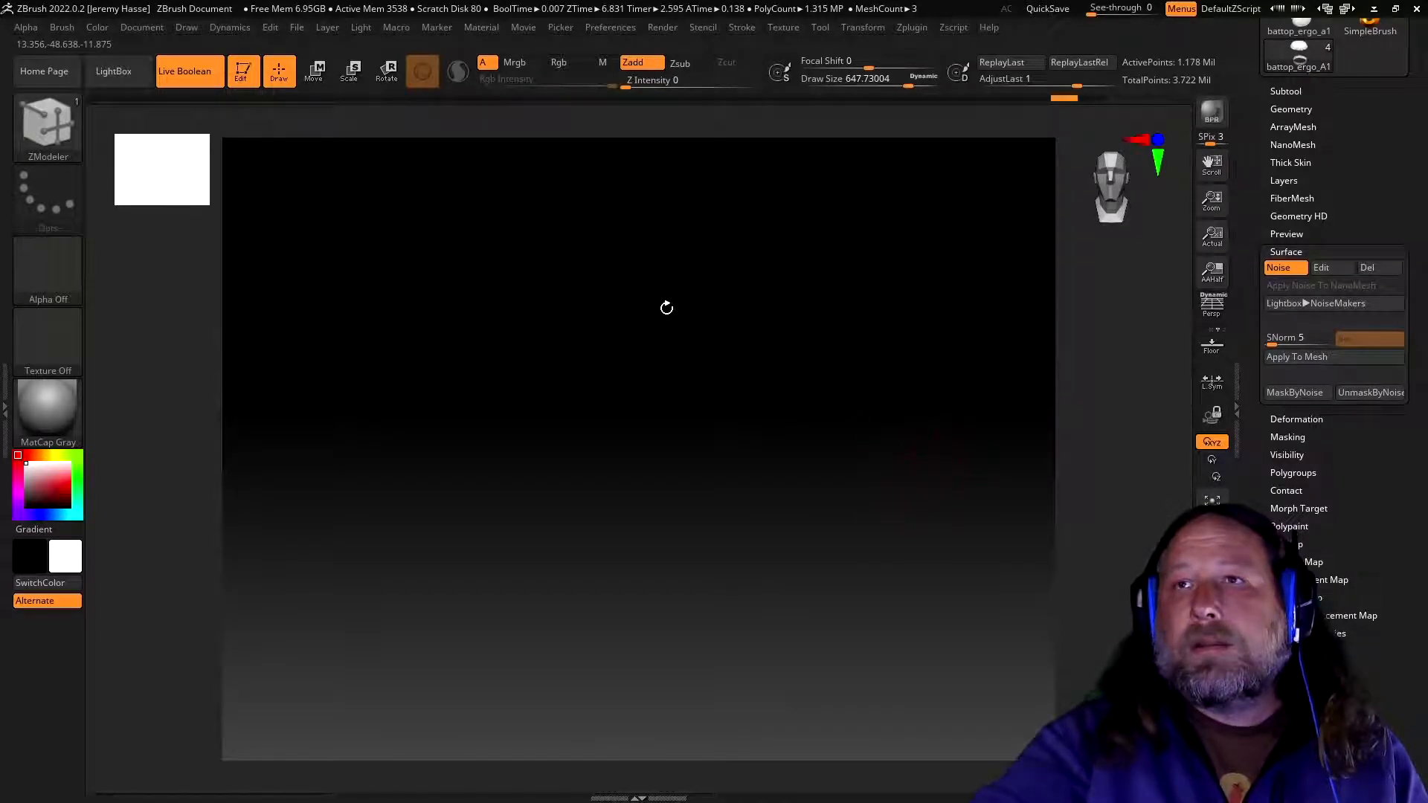
pyautogui.press('f')
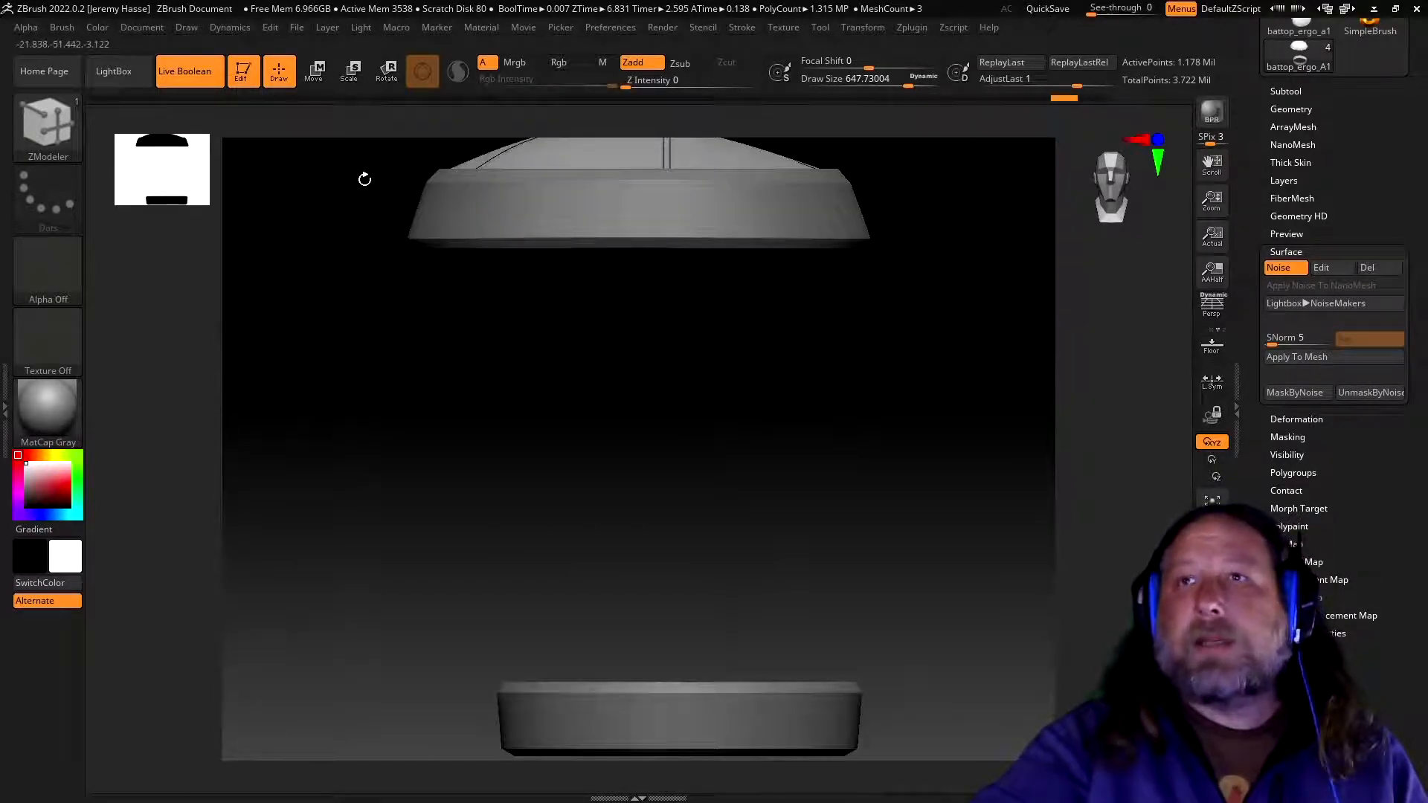
pyautogui.press('ctrl')
pyautogui.keyDown('ctrl'); pyautogui.moveTo(376, 172); pyautogui.dragTo(929, 335); pyautogui.keyUp('ctrl')
pyautogui.moveTo(444, 632)
pyautogui.keyDown('ctrl'); pyautogui.mouseDown()
pyautogui.moveTo(809, 776)
pyautogui.moveTo(989, 795)
pyautogui.mouseUp(); pyautogui.keyUp('ctrl')
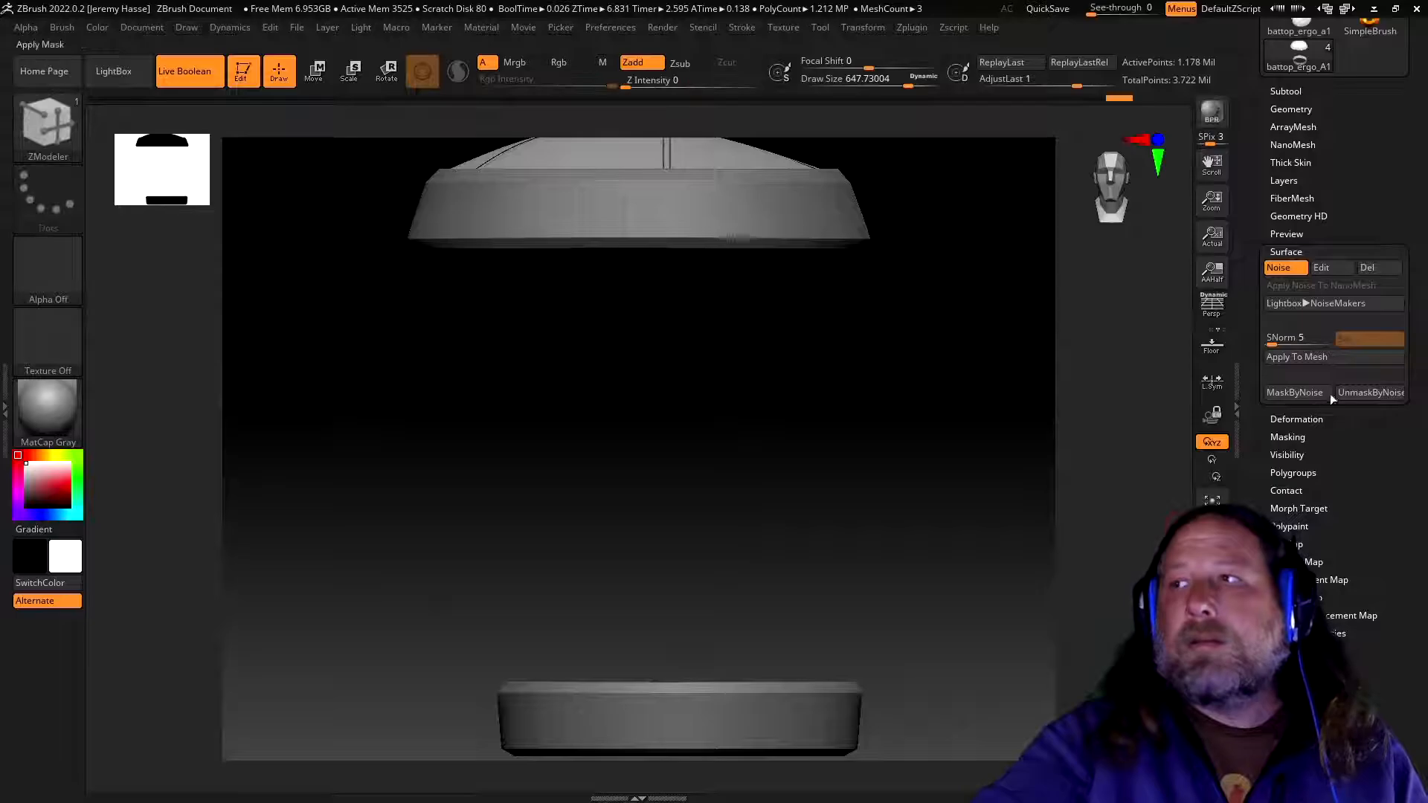
# - Try applying the noise to the mesh with the rim and ring masked, and undo it
pyautogui.click(1296, 357)
pyautogui.moveTo(998, 414); pyautogui.dragTo(966, 510)
pyautogui.hotkey('ctrl', 'z')
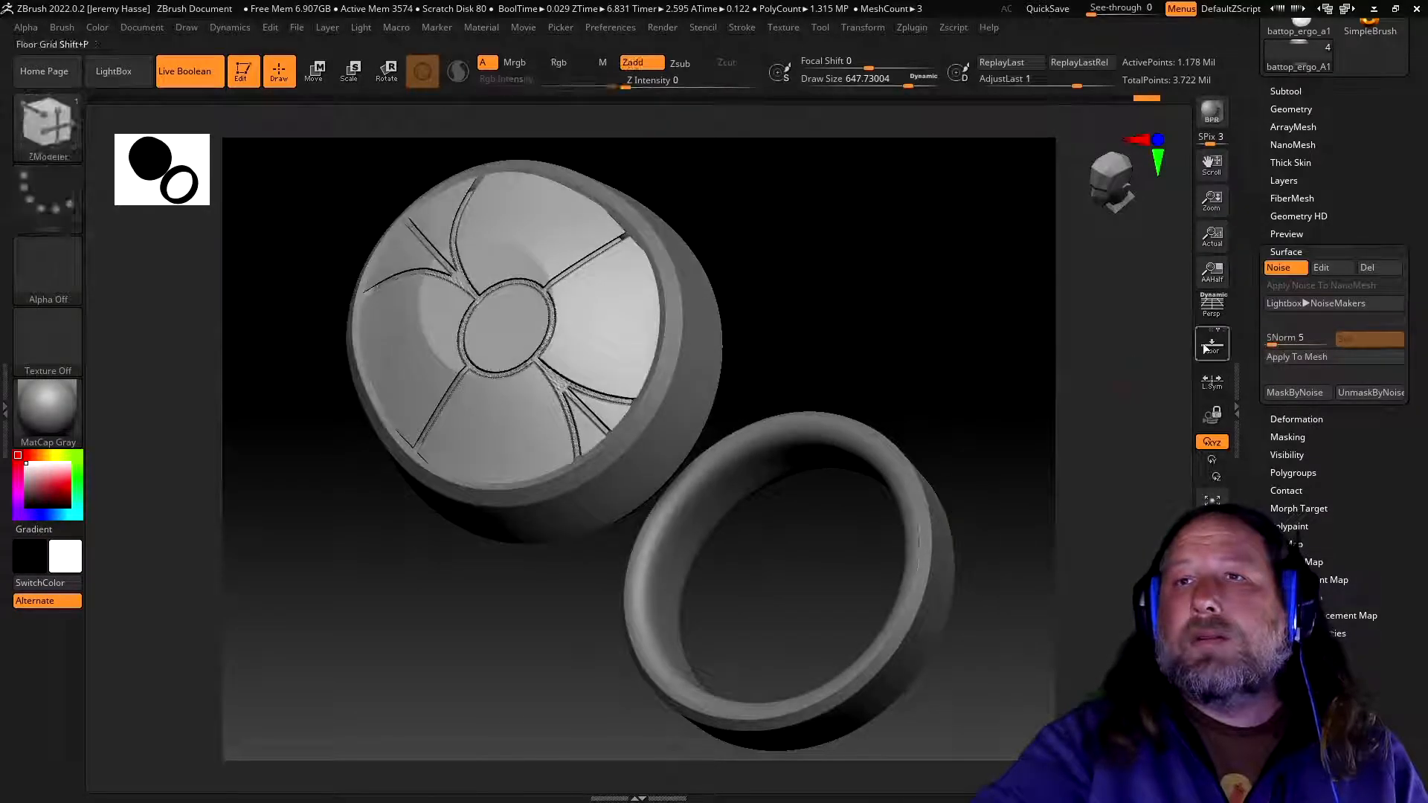
# - Reduce the cap noise's strength to about -0.012 and accept the noise settings
pyautogui.click(1322, 267)
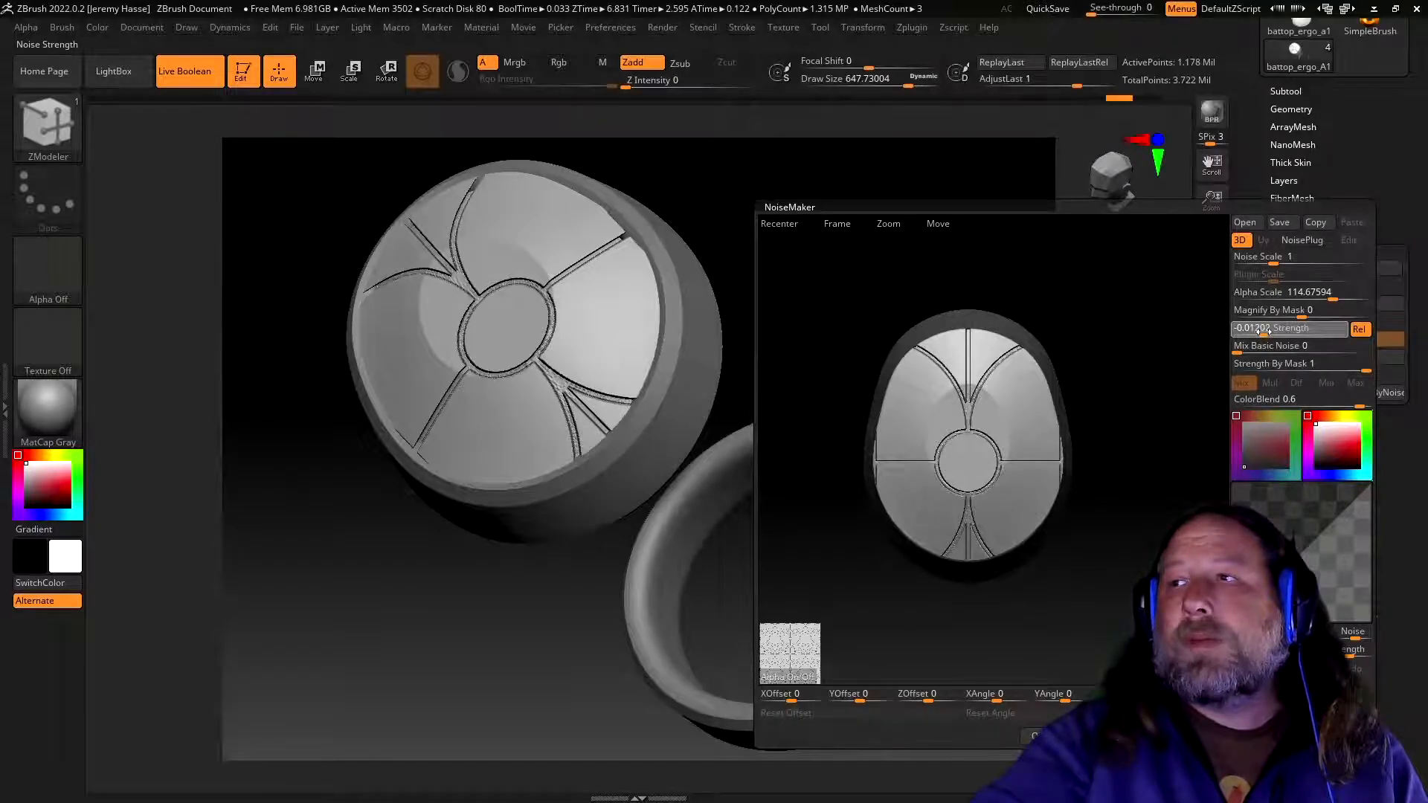
pyautogui.click(1262, 329)
pyautogui.click(1034, 736)
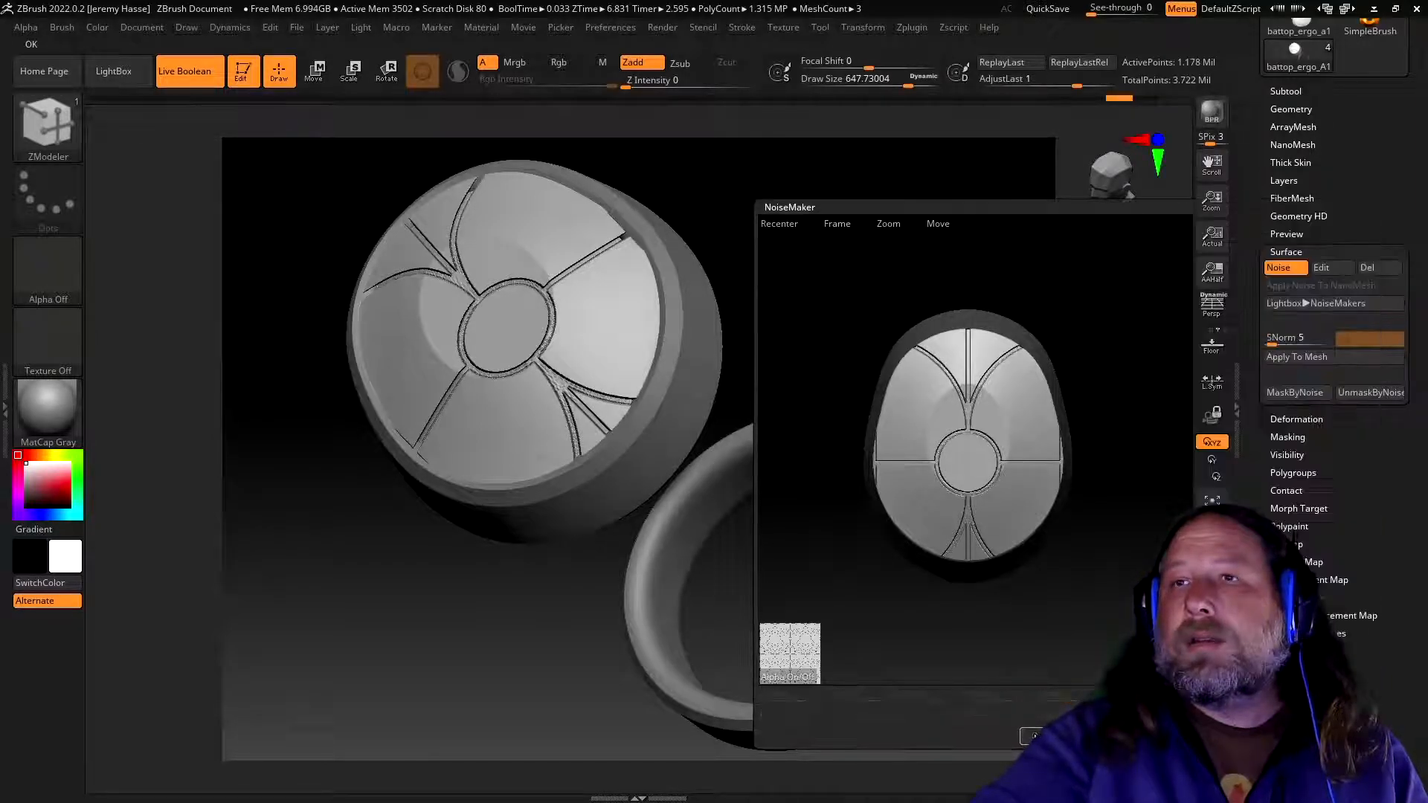
pyautogui.moveTo(895, 374); pyautogui.dragTo(944, 318)
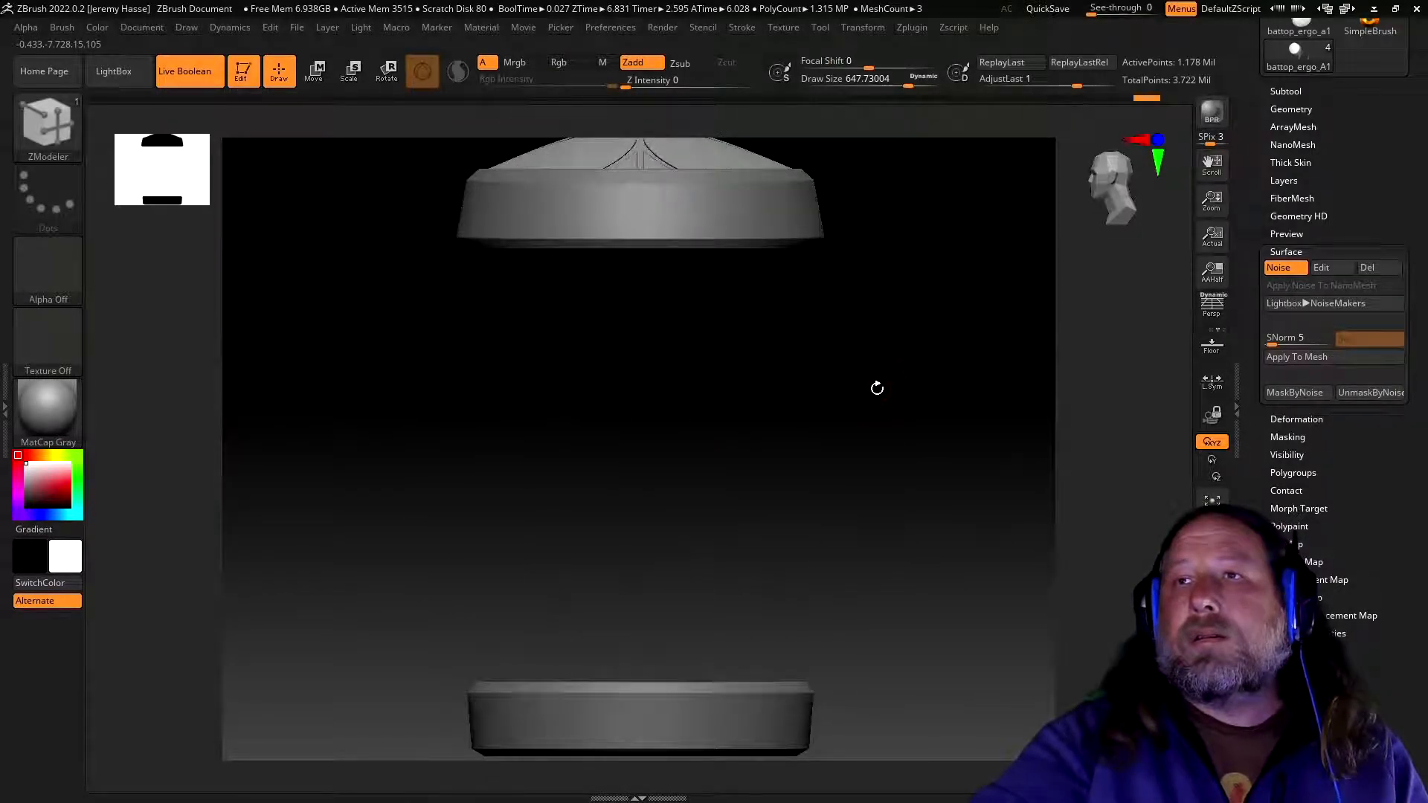
pyautogui.click(313, 71)
pyautogui.moveTo(639, 360); pyautogui.dragTo(639, 359)
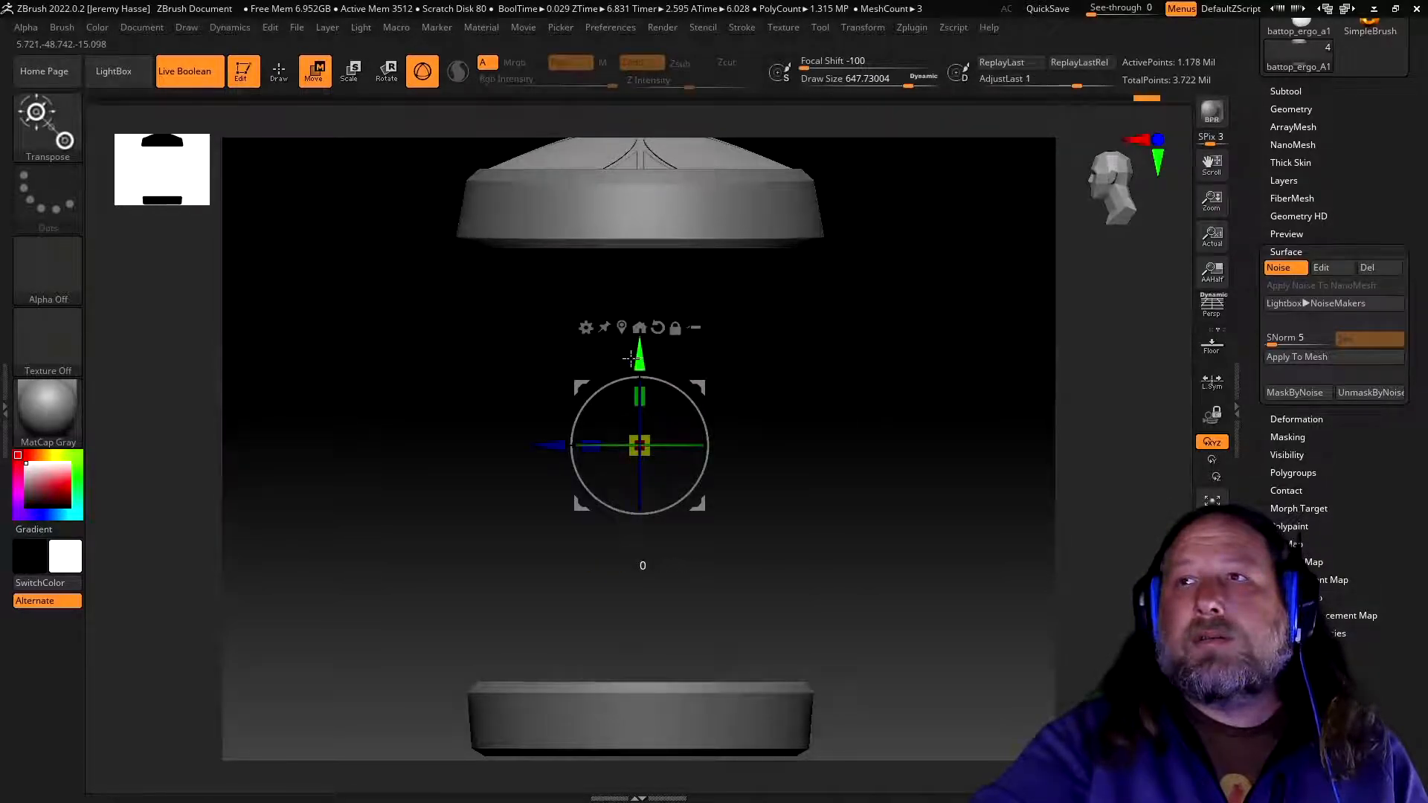
pyautogui.moveTo(630, 358); pyautogui.dragTo(630, 360)
pyautogui.moveTo(814, 324); pyautogui.dragTo(836, 484)
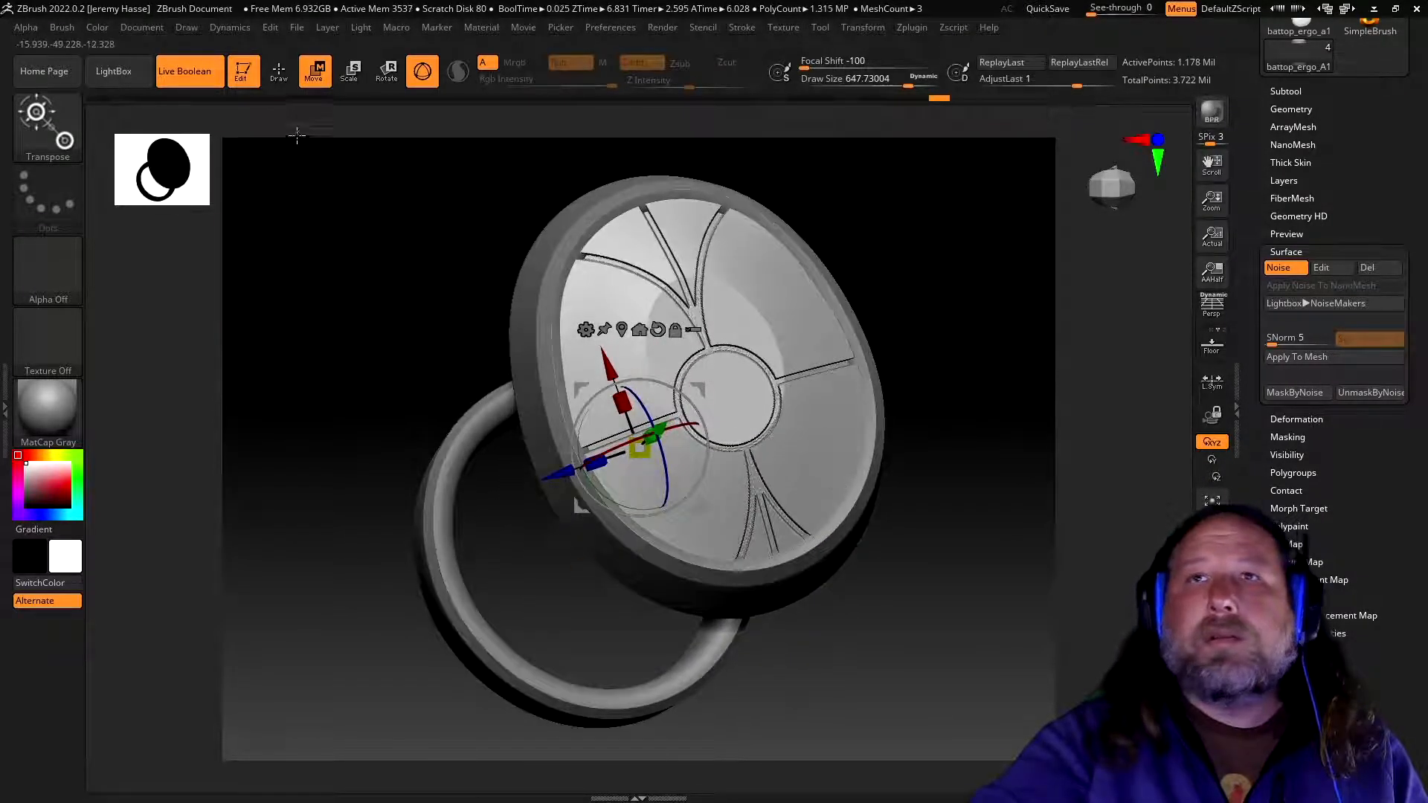
pyautogui.click(271, 83)
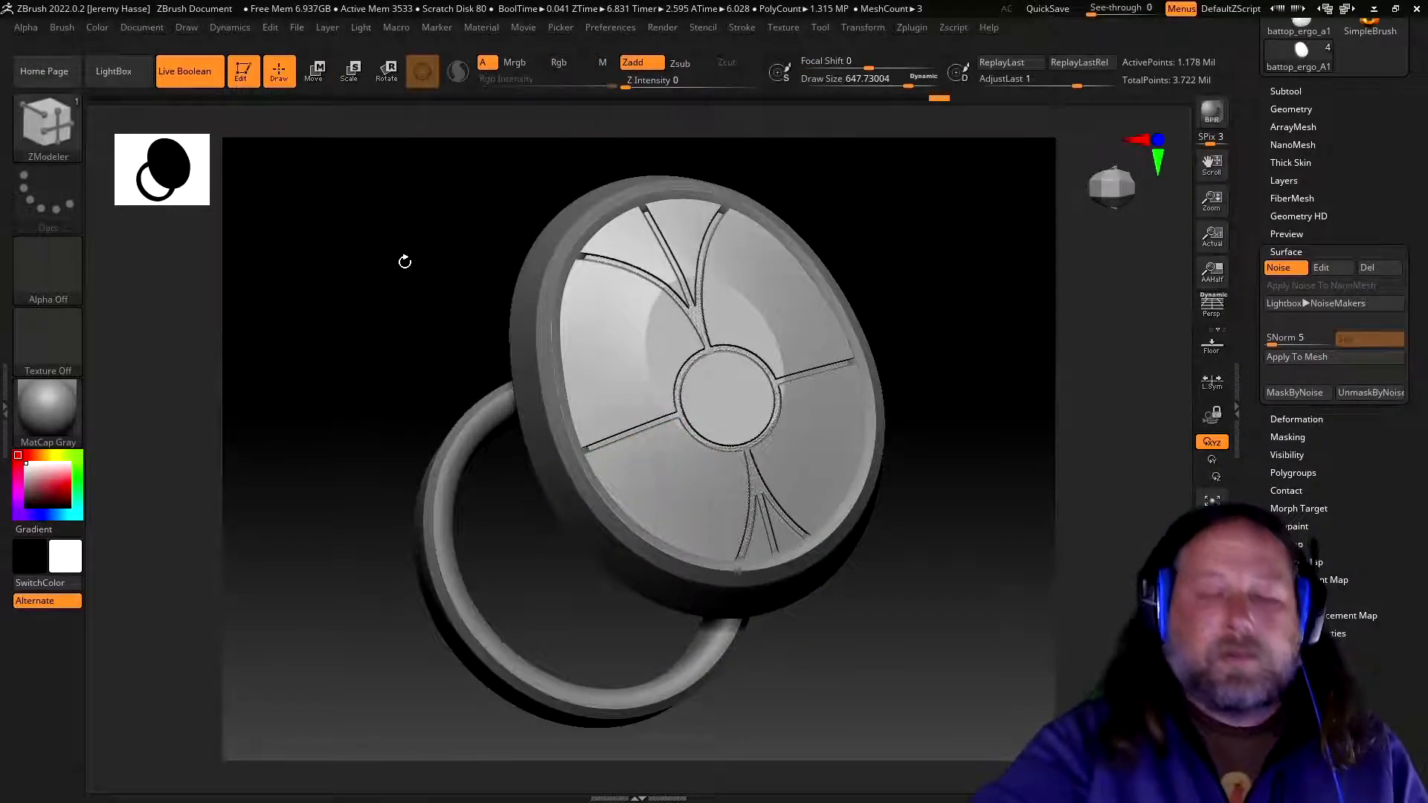
pyautogui.moveTo(405, 259); pyautogui.dragTo(397, 307)
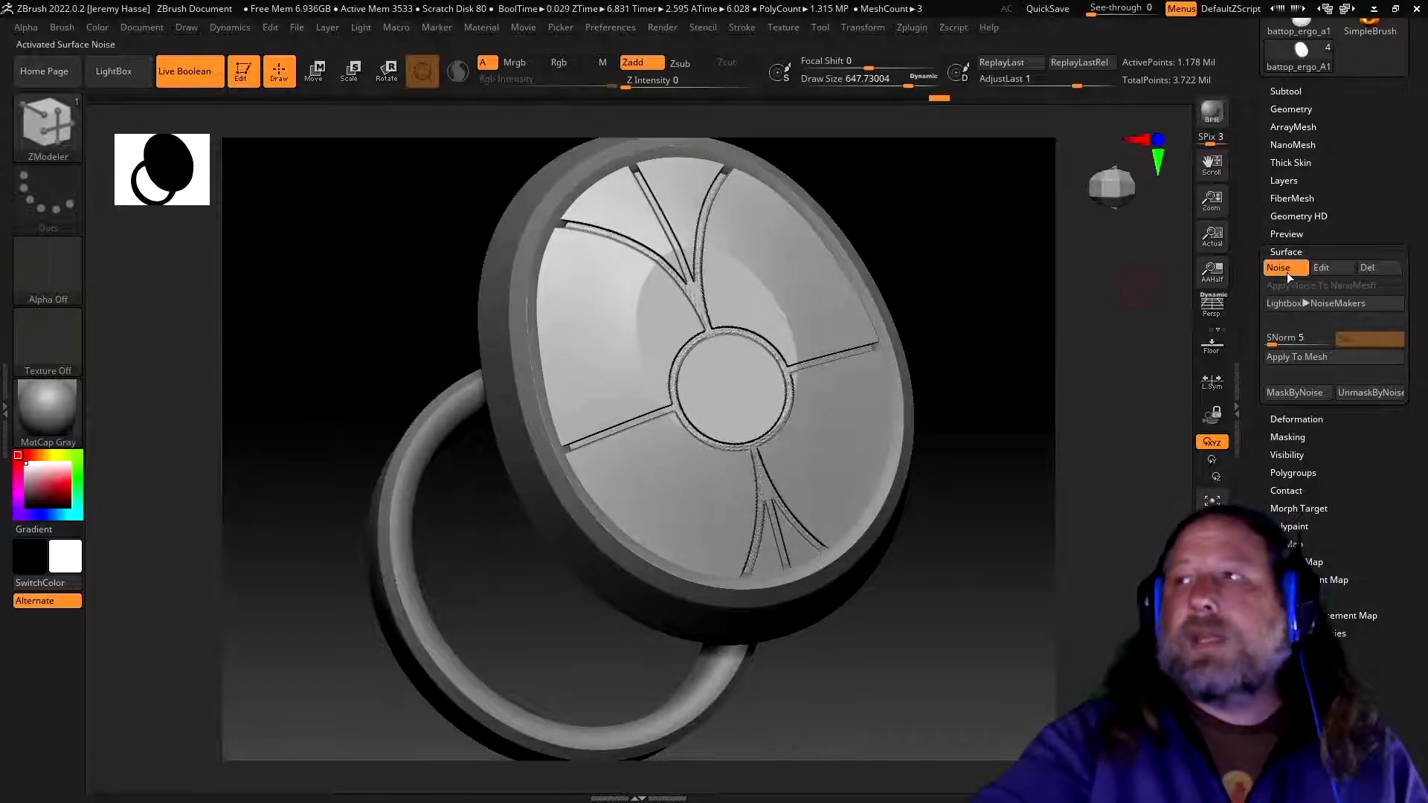
# - Try showing the whole handle and inverting the mask, and undo both changes
pyautogui.press('ctrl')
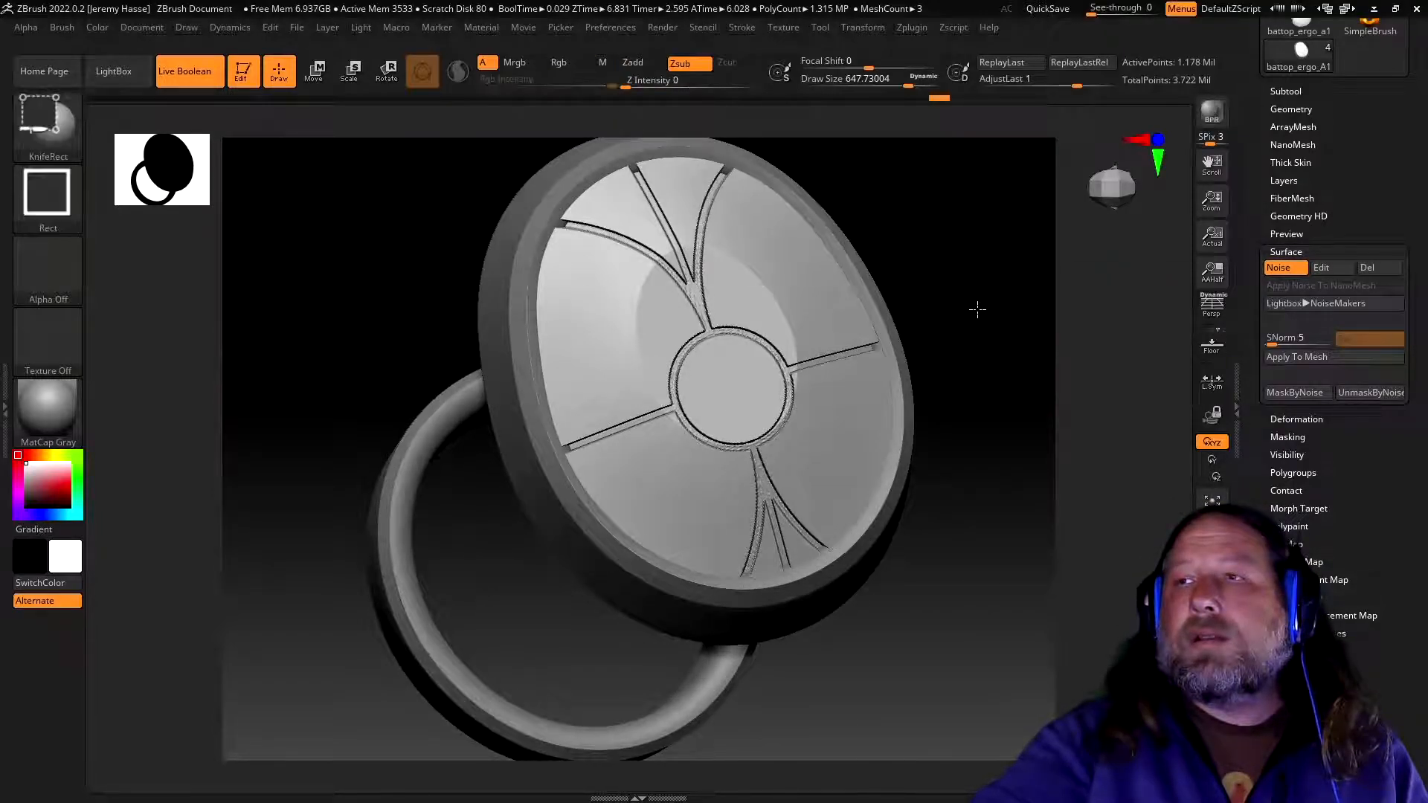
pyautogui.keyDown('ctrl'); pyautogui.keyDown('shift'); pyautogui.click(979, 306); pyautogui.keyUp('shift'); pyautogui.keyUp('ctrl')
pyautogui.moveTo(1018, 467); pyautogui.dragTo(1007, 549)
pyautogui.moveTo(930, 579)
pyautogui.mouseDown()
pyautogui.moveTo(915, 465)
pyautogui.moveTo(934, 563)
pyautogui.mouseUp()
pyautogui.keyDown('ctrl'); pyautogui.click(942, 566); pyautogui.keyUp('ctrl')
pyautogui.hotkey('ctrl', 'z')
pyautogui.hotkey('ctrl', 'z')
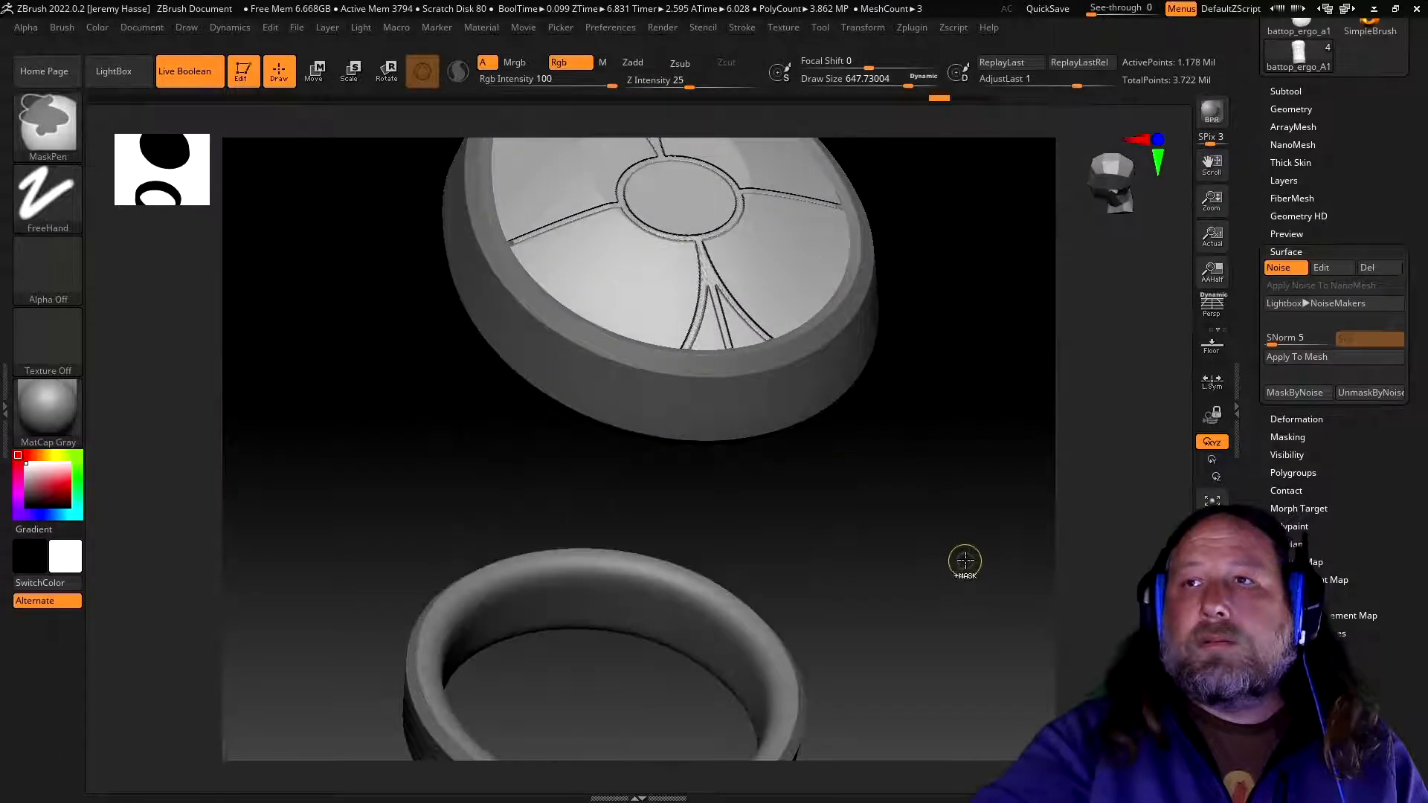
# - Apply the pattern noise to the cap's mesh and show the whole handle again
pyautogui.click(1301, 358)
pyautogui.moveTo(1000, 450); pyautogui.dragTo(991, 549)
pyautogui.moveTo(990, 500); pyautogui.dragTo(994, 471)
pyautogui.press('ctrl')
pyautogui.hotkey('ctrl', 'shift')
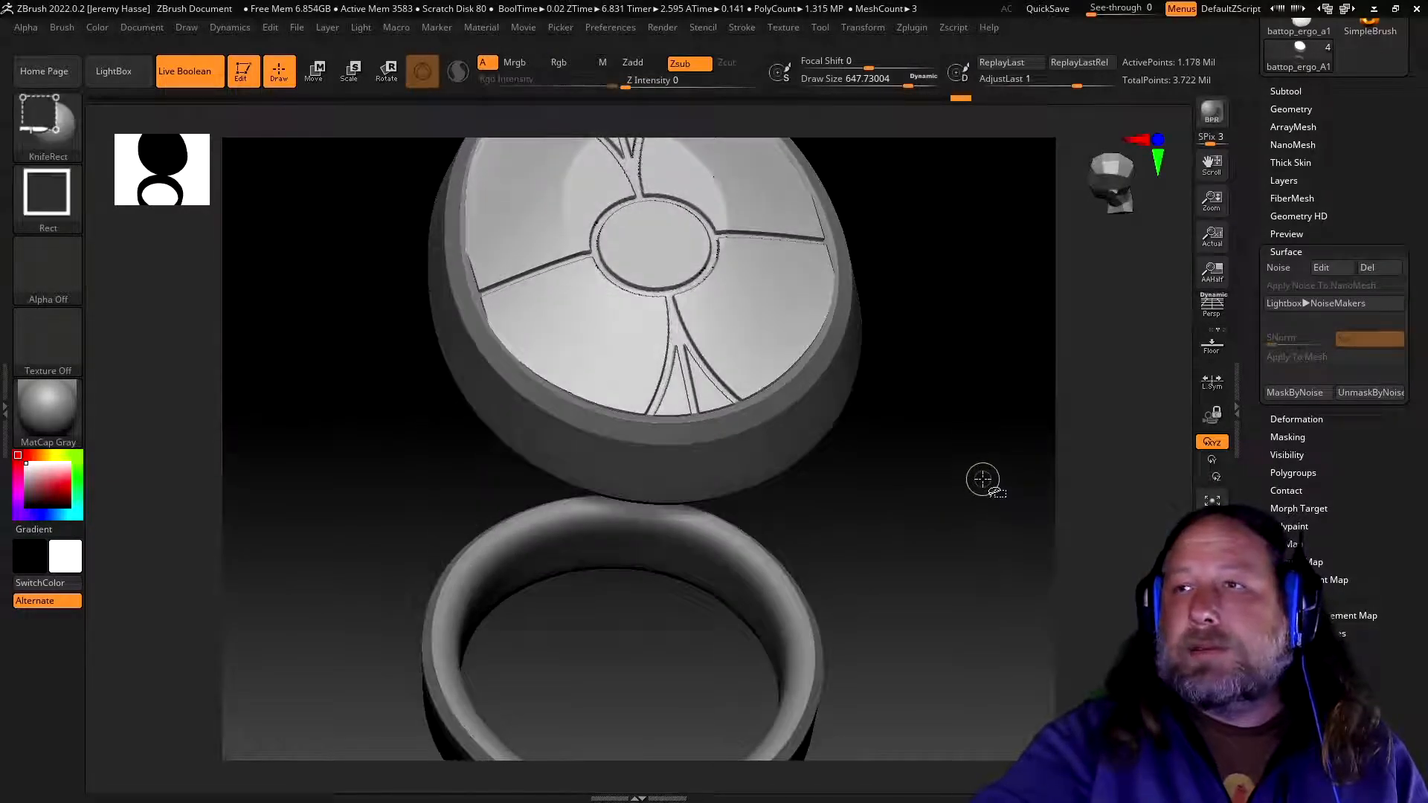
pyautogui.keyDown('ctrl'); pyautogui.keyDown('shift'); pyautogui.click(983, 474); pyautogui.keyUp('shift'); pyautogui.keyUp('ctrl')
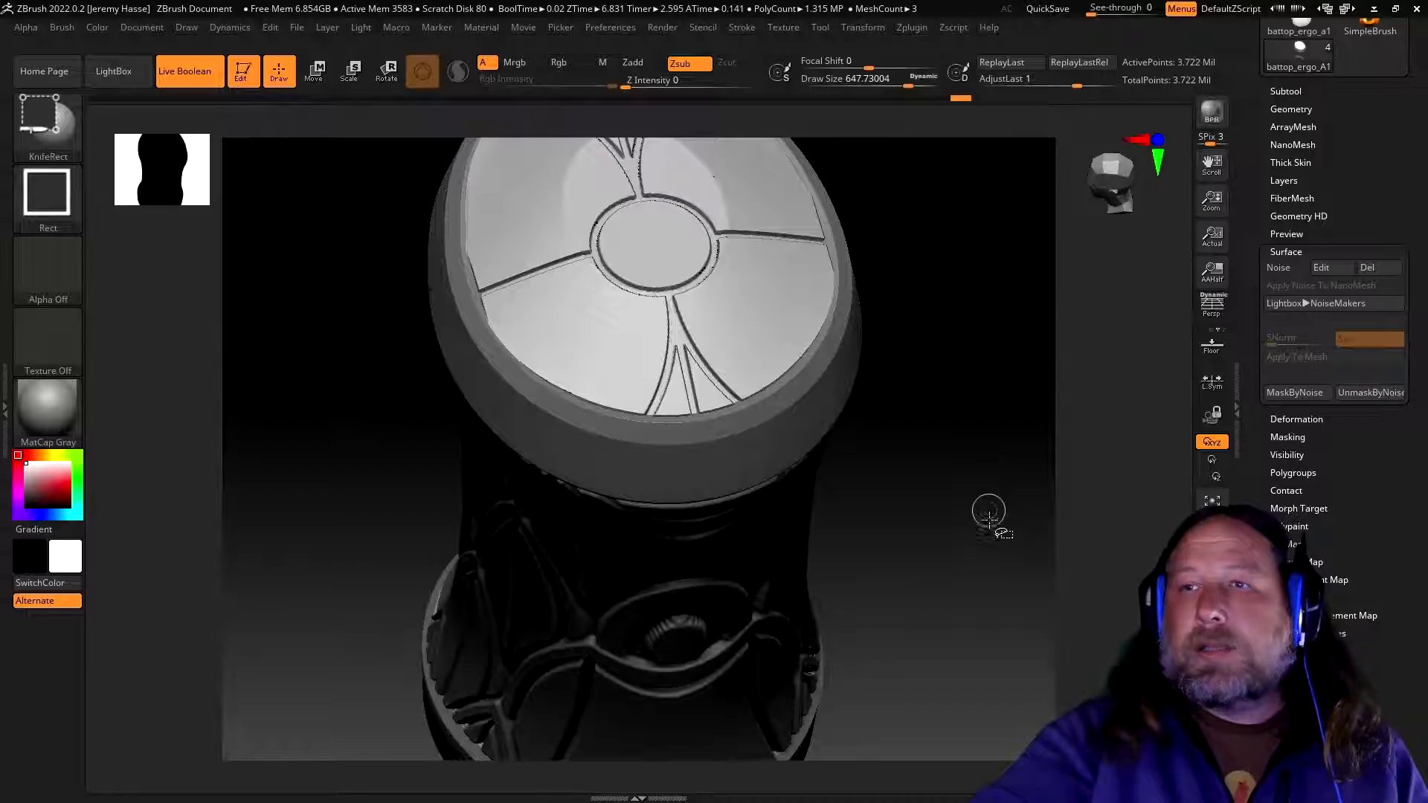
# - Examine the patterned cap and grip of the whole handle from several angles
pyautogui.moveTo(985, 580)
pyautogui.mouseDown()
pyautogui.moveTo(978, 518)
pyautogui.moveTo(978, 595)
pyautogui.mouseUp()
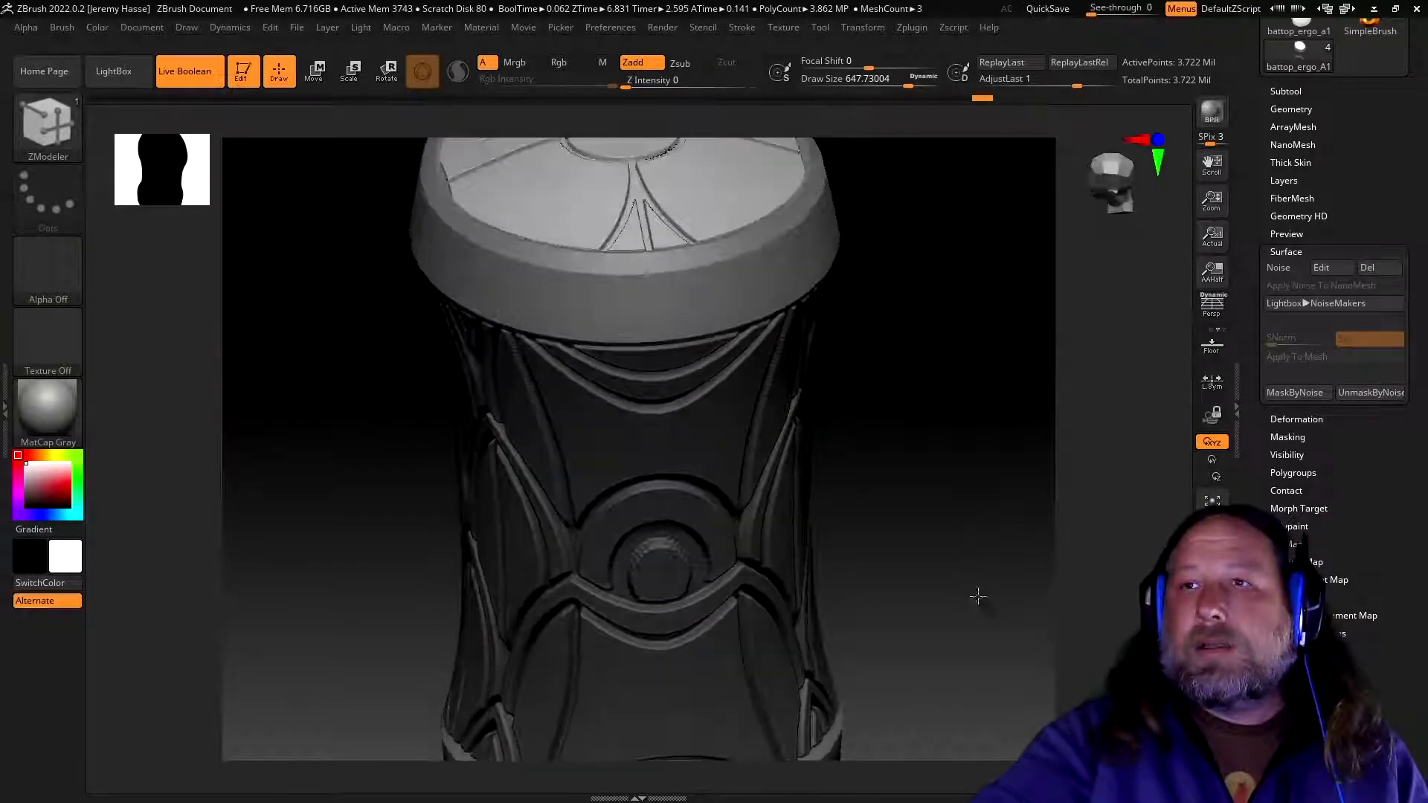
pyautogui.moveTo(976, 535)
pyautogui.mouseDown()
pyautogui.moveTo(974, 500)
pyautogui.moveTo(895, 536)
pyautogui.moveTo(926, 539)
pyautogui.moveTo(976, 610)
pyautogui.moveTo(974, 527)
pyautogui.mouseUp()
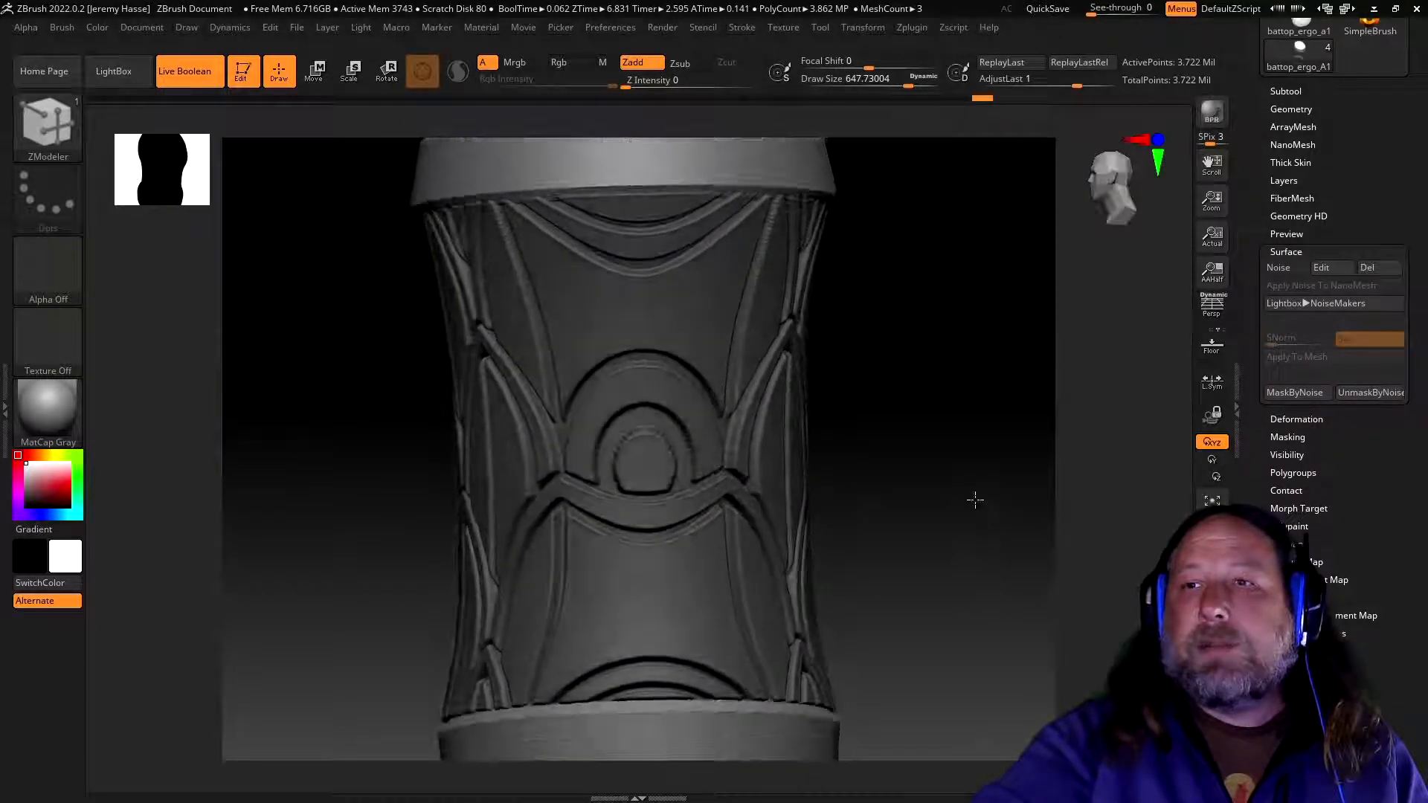
pyautogui.moveTo(971, 650); pyautogui.dragTo(953, 533)
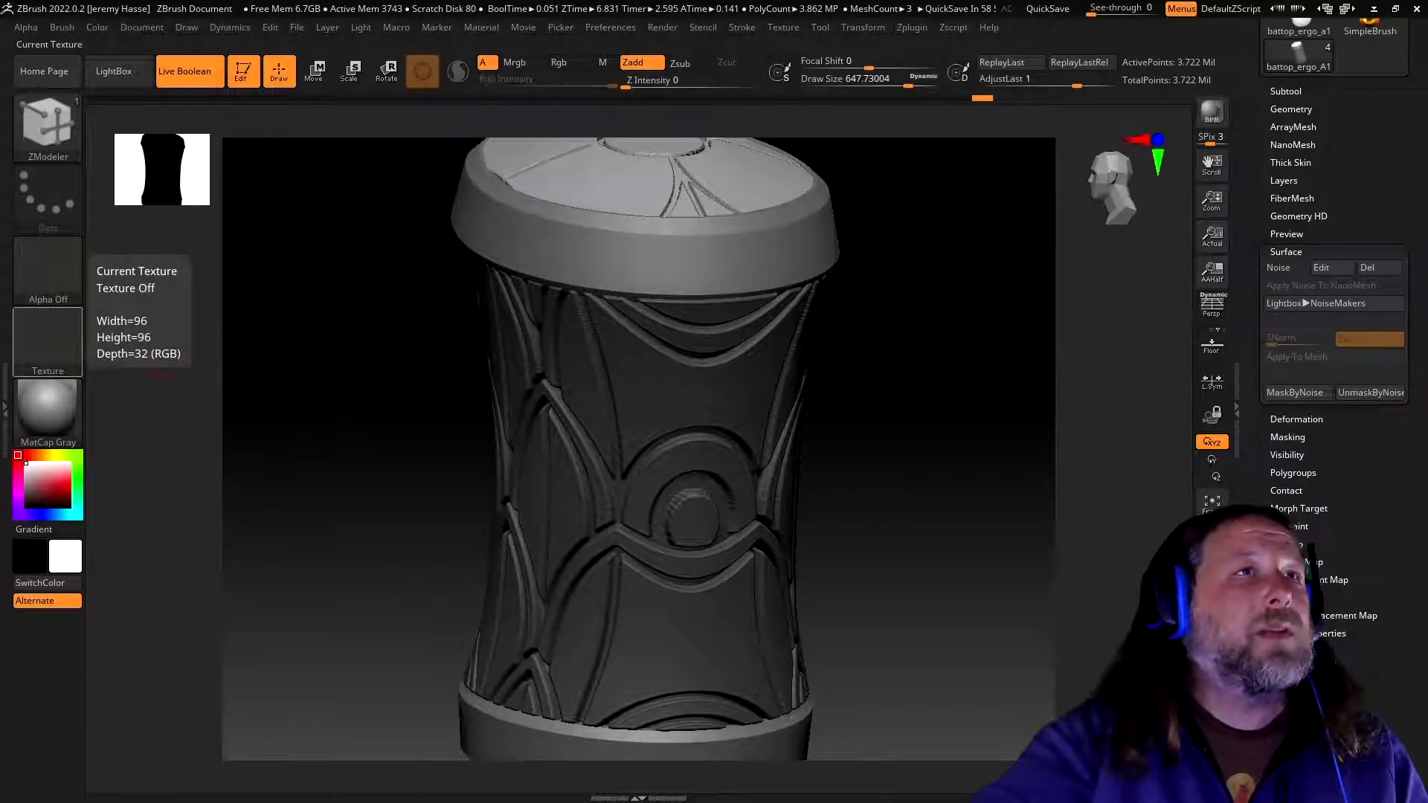
pyautogui.moveTo(367, 516); pyautogui.dragTo(415, 509)
pyautogui.moveTo(322, 551)
pyautogui.mouseDown()
pyautogui.moveTo(319, 565)
pyautogui.moveTo(360, 573)
pyautogui.moveTo(954, 664)
pyautogui.moveTo(924, 679)
pyautogui.moveTo(902, 726)
pyautogui.moveTo(944, 663)
pyautogui.moveTo(911, 632)
pyautogui.moveTo(937, 411)
pyautogui.moveTo(1004, 637)
pyautogui.moveTo(965, 596)
pyautogui.moveTo(980, 597)
pyautogui.mouseUp()
pyautogui.moveTo(994, 599)
pyautogui.keyDown('ctrl'); pyautogui.mouseDown(button='right')
pyautogui.moveTo(1011, 574)
pyautogui.moveTo(983, 536)
pyautogui.mouseUp(button='right'); pyautogui.keyUp('ctrl')
pyautogui.moveTo(984, 535)
pyautogui.mouseDown()
pyautogui.moveTo(880, 555)
pyautogui.moveTo(879, 647)
pyautogui.moveTo(930, 666)
pyautogui.moveTo(962, 655)
pyautogui.moveTo(994, 571)
pyautogui.mouseUp()
pyautogui.moveTo(956, 644); pyautogui.dragTo(938, 619)
# - Isolate the grip's horizontally banded polygroup and frame it from the side
pyautogui.keyDown('ctrl'); pyautogui.keyDown('shift'); pyautogui.click(667, 466); pyautogui.keyUp('shift'); pyautogui.keyUp('ctrl')
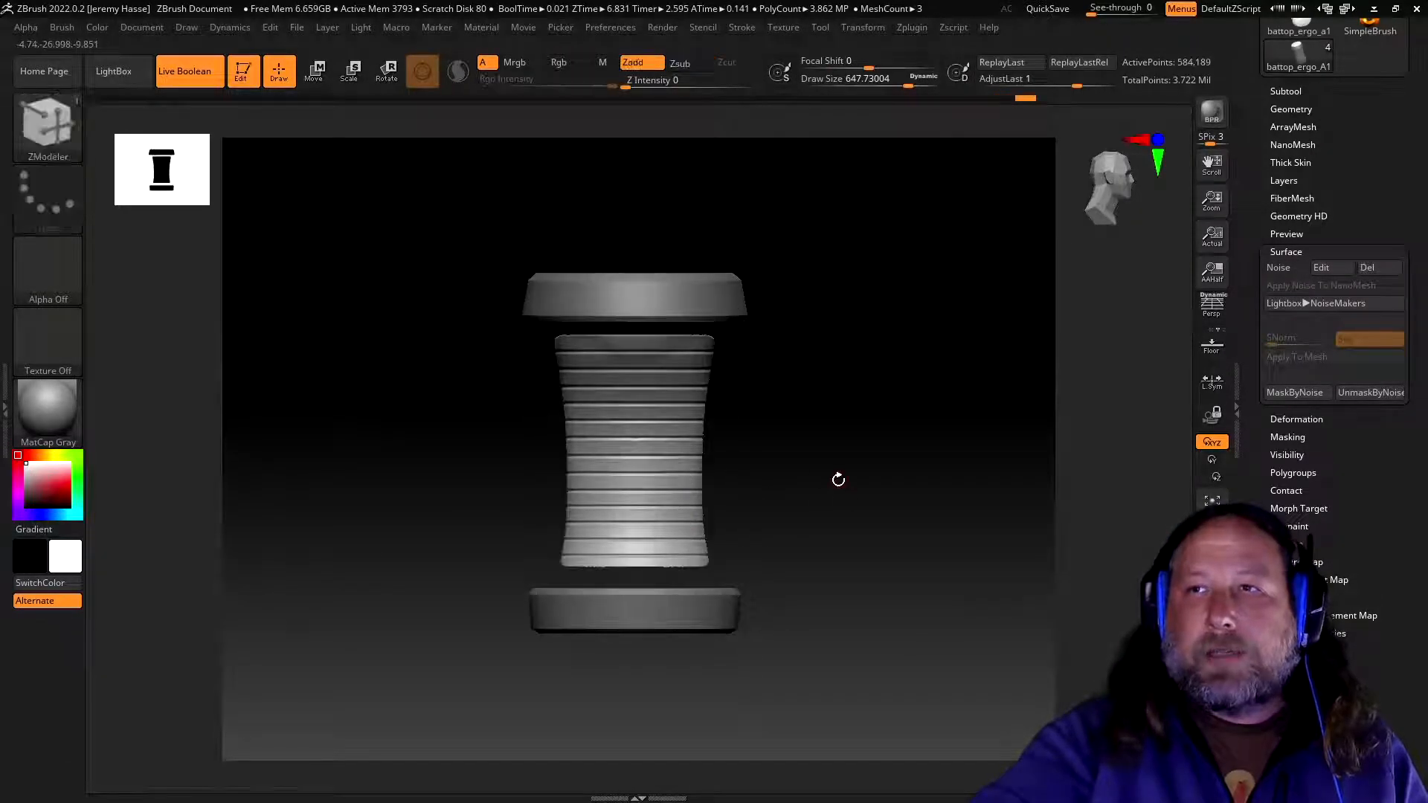
pyautogui.moveTo(842, 487)
pyautogui.mouseDown()
pyautogui.moveTo(823, 468)
pyautogui.moveTo(845, 478)
pyautogui.mouseUp()
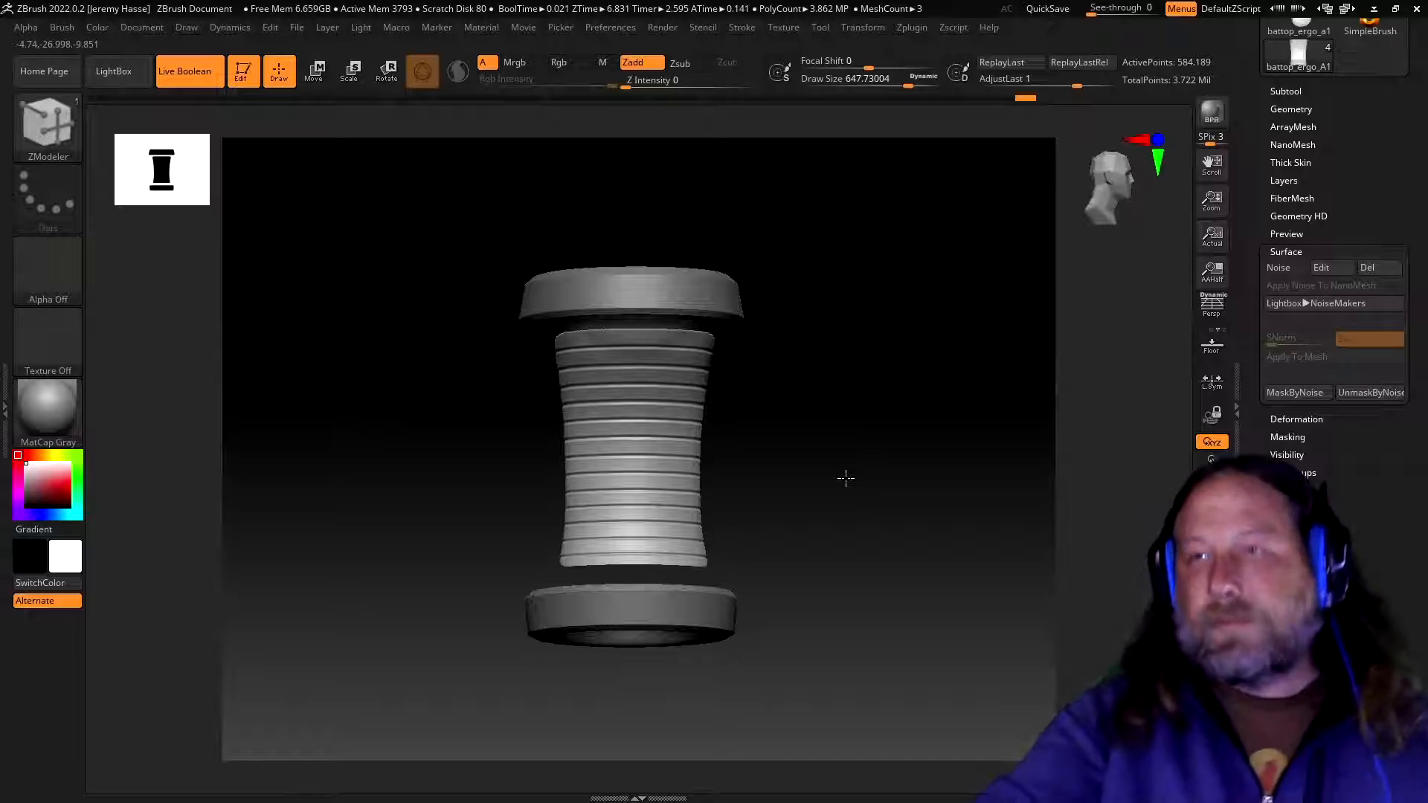
pyautogui.keyDown('ctrl'); pyautogui.moveTo(832, 399); pyautogui.dragTo(872, 477, button='right'); pyautogui.keyUp('ctrl')
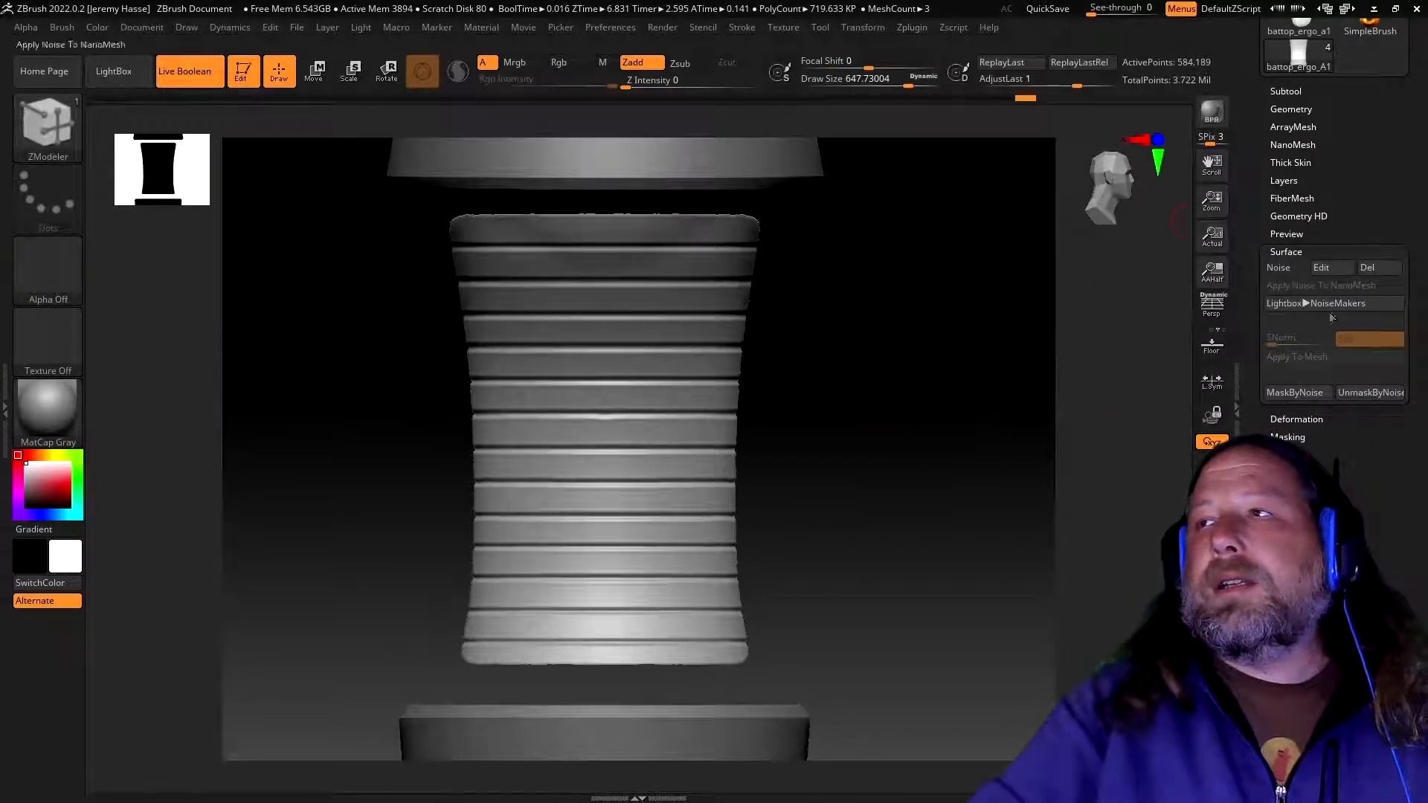
# - Apply the Polish Crisp Edges deformation at 72 to the isolated banded grip
pyautogui.click(1321, 253)
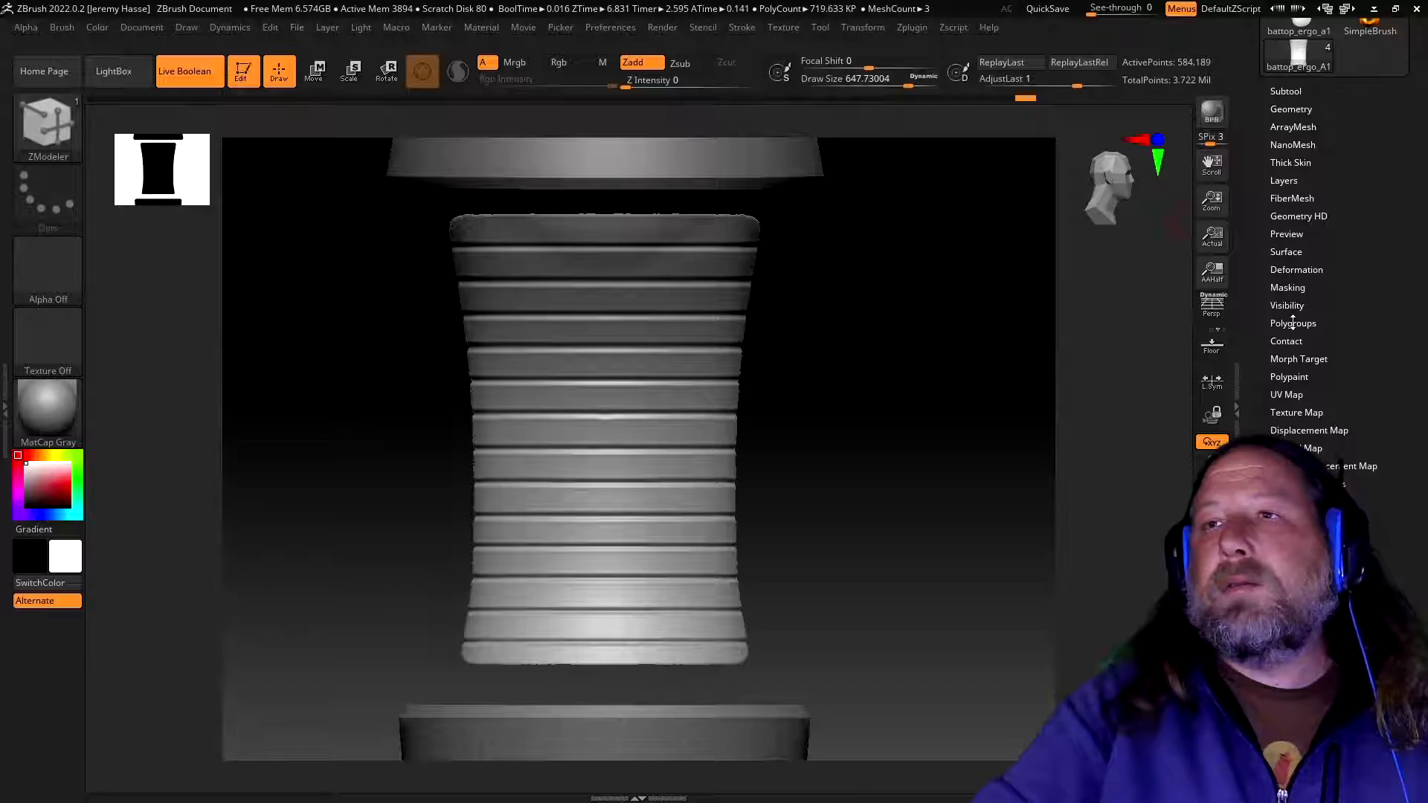
pyautogui.moveTo(898, 444); pyautogui.dragTo(1016, 424)
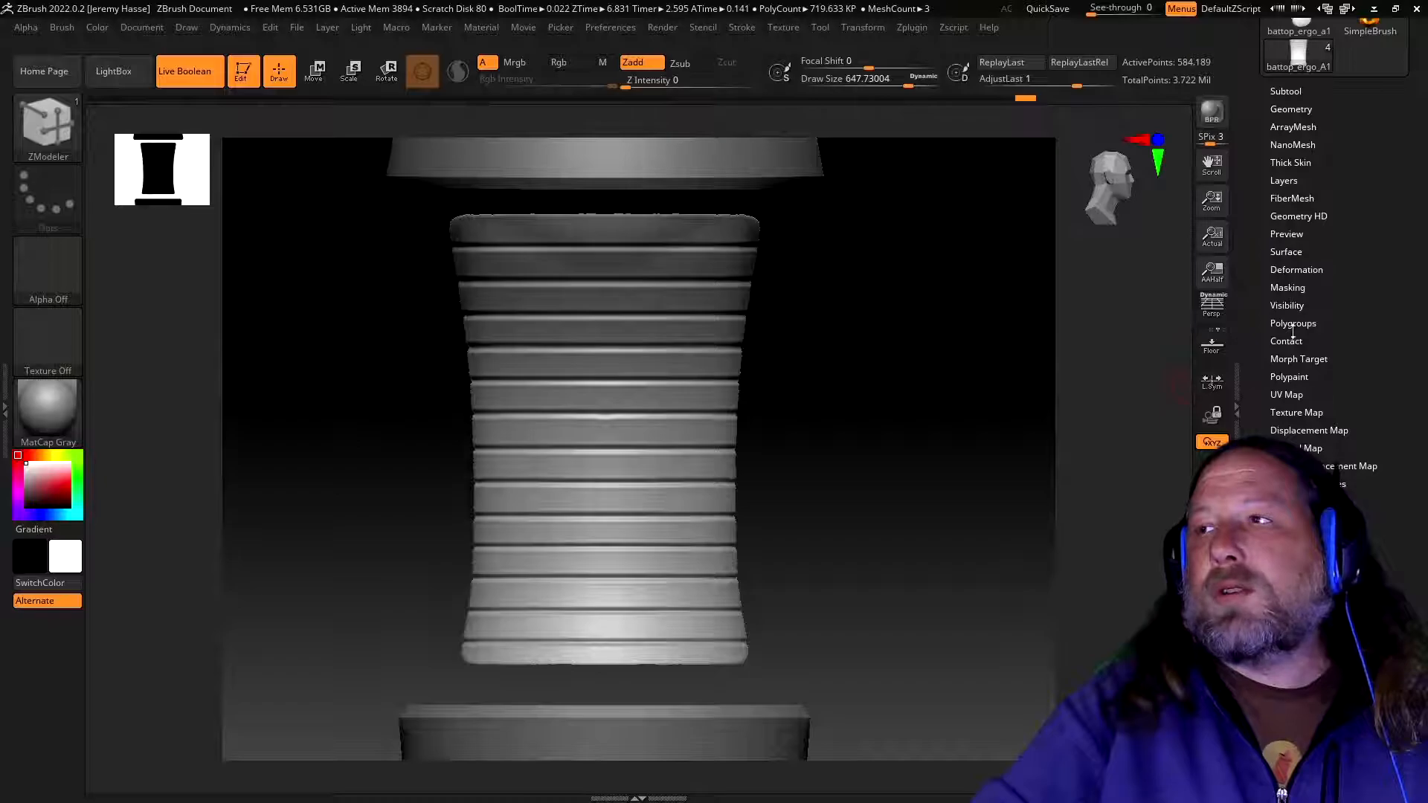
pyautogui.click(1293, 324)
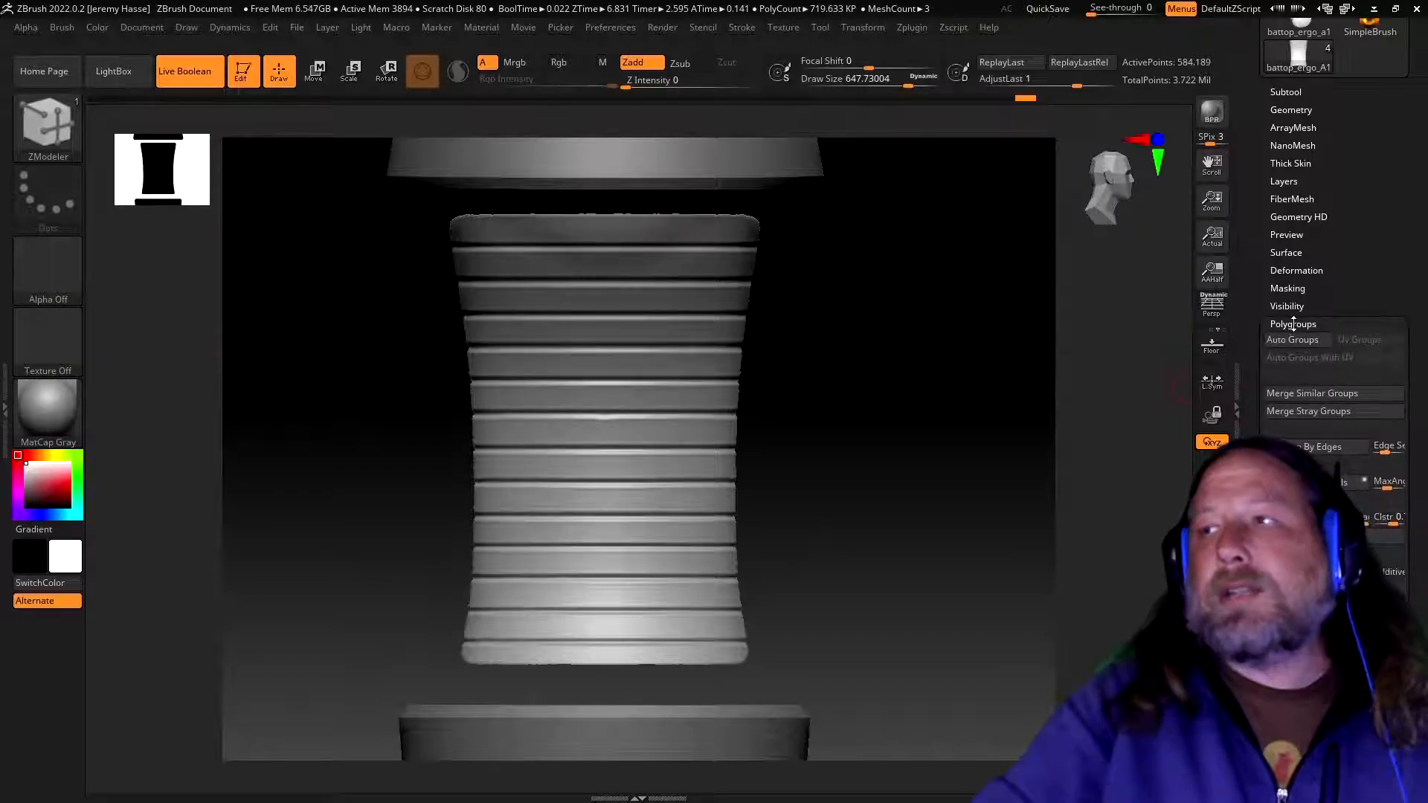
pyautogui.click(1293, 324)
pyautogui.click(1295, 269)
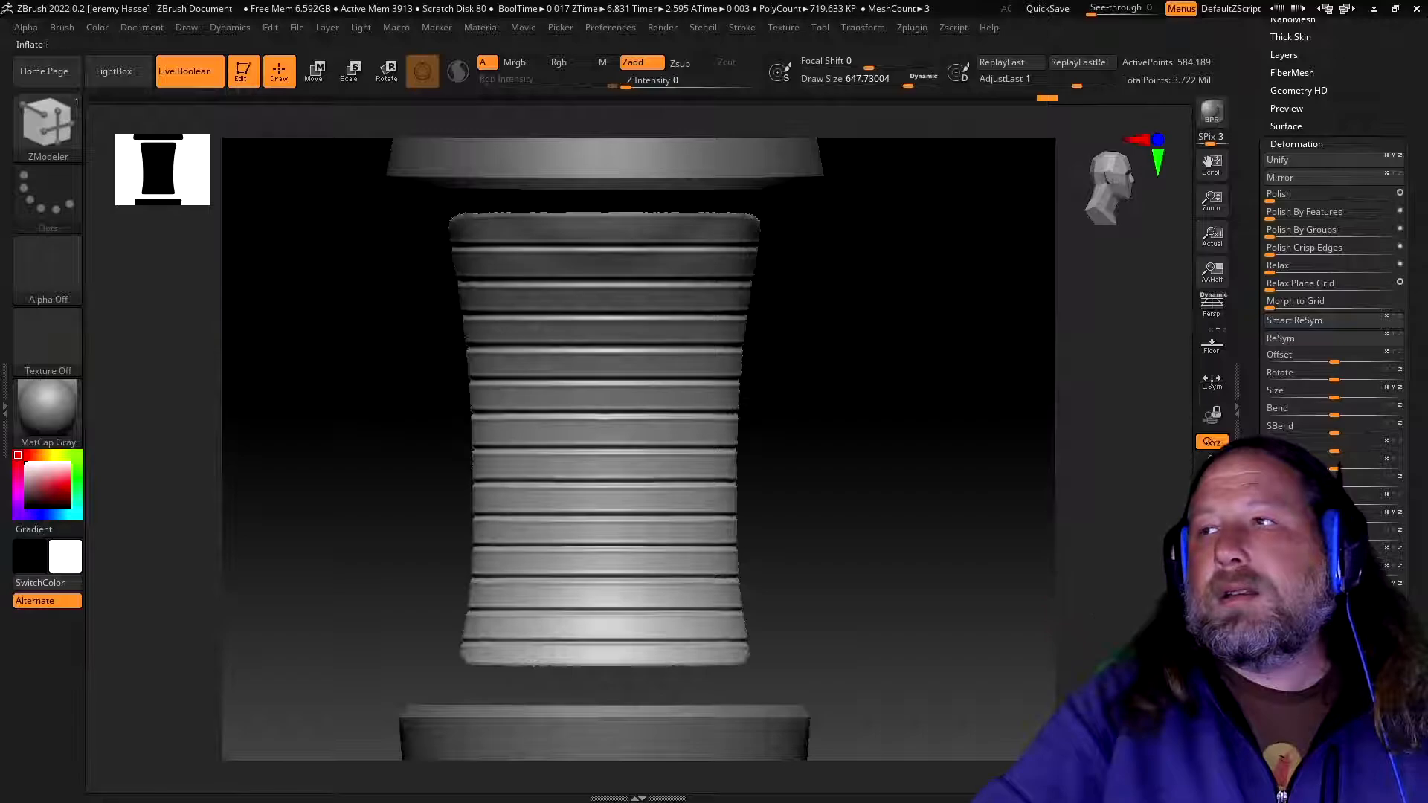
pyautogui.moveTo(1269, 253); pyautogui.dragTo(1342, 249)
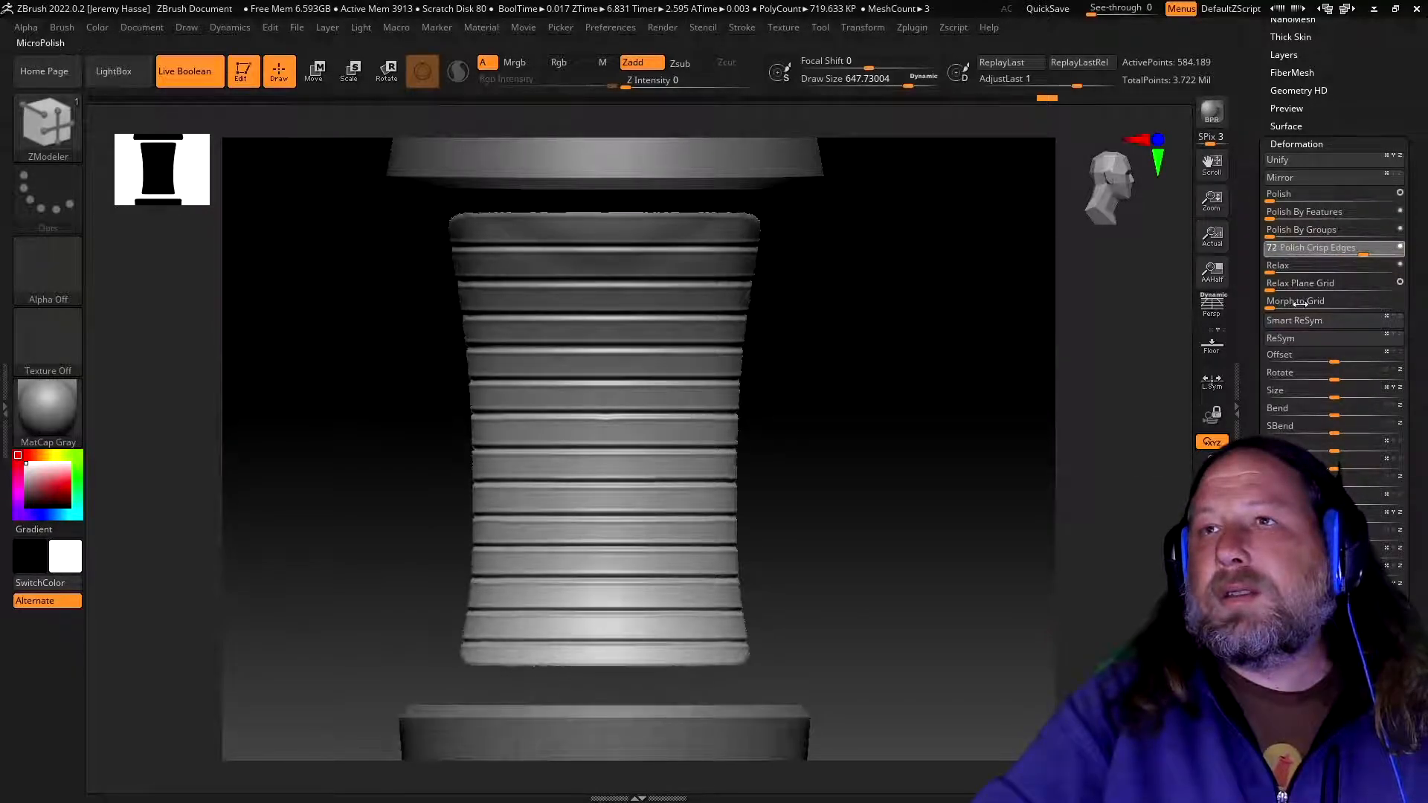
# - Apply the Polish By Features deformation to the isolated banded grip and check its edges
pyautogui.moveTo(1296, 303); pyautogui.dragTo(1297, 305)
pyautogui.moveTo(885, 484)
pyautogui.mouseDown()
pyautogui.moveTo(956, 484)
pyautogui.moveTo(905, 465)
pyautogui.moveTo(877, 473)
pyautogui.moveTo(905, 488)
pyautogui.mouseUp()
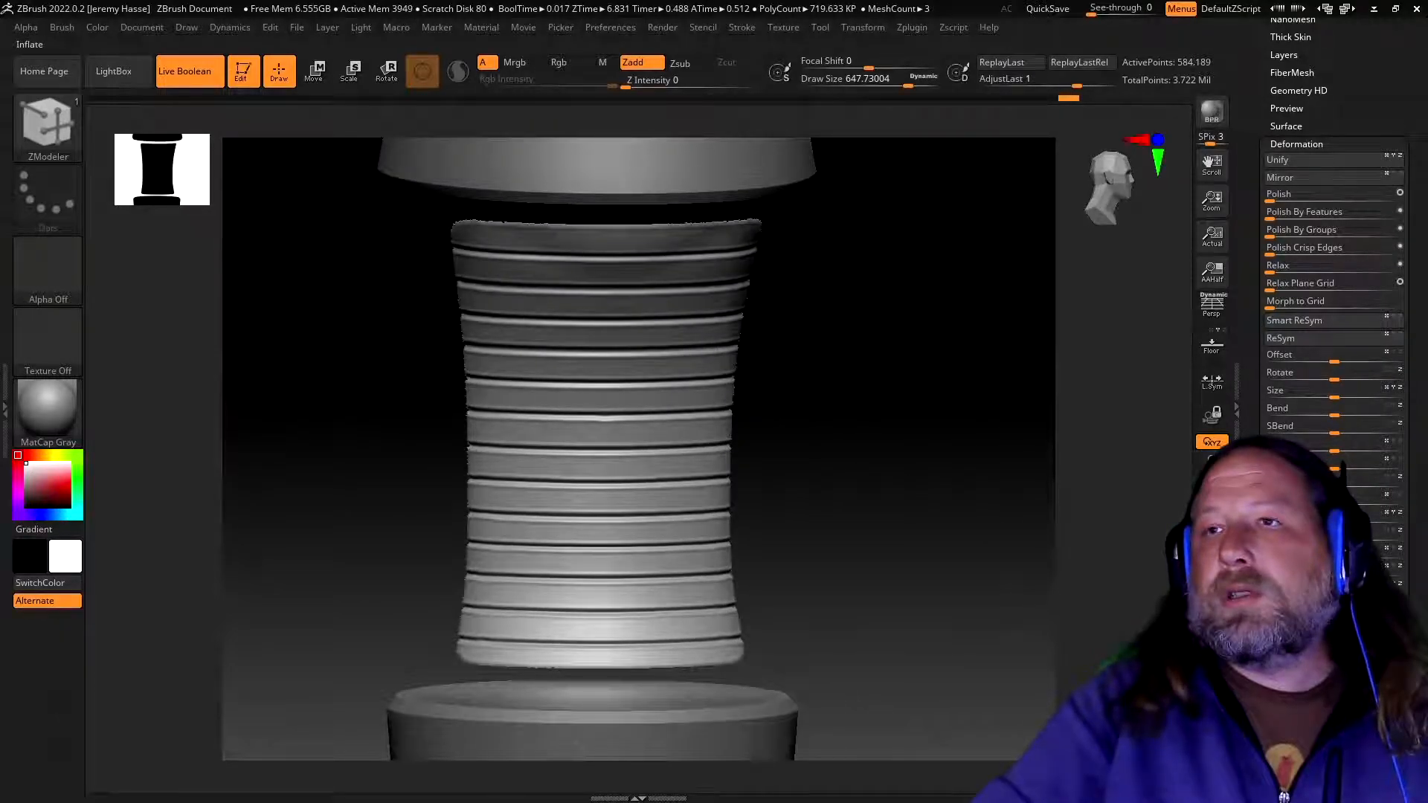
pyautogui.press('ctrl')
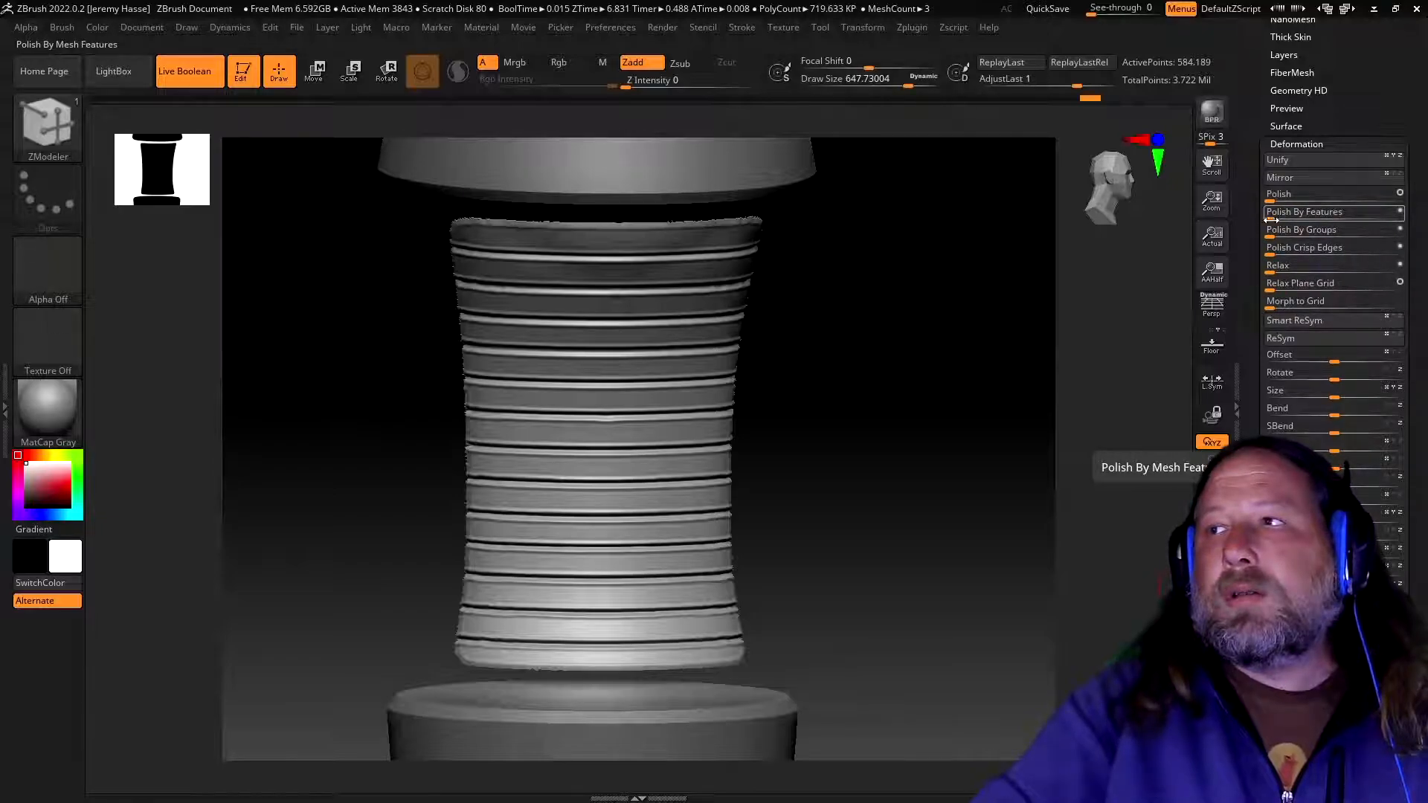
pyautogui.moveTo(1270, 212); pyautogui.dragTo(1323, 231)
pyautogui.moveTo(936, 538)
pyautogui.mouseDown()
pyautogui.moveTo(972, 533)
pyautogui.moveTo(946, 462)
pyautogui.moveTo(908, 465)
pyautogui.moveTo(902, 500)
pyautogui.moveTo(943, 526)
pyautogui.mouseUp()
pyautogui.press('ctrl')
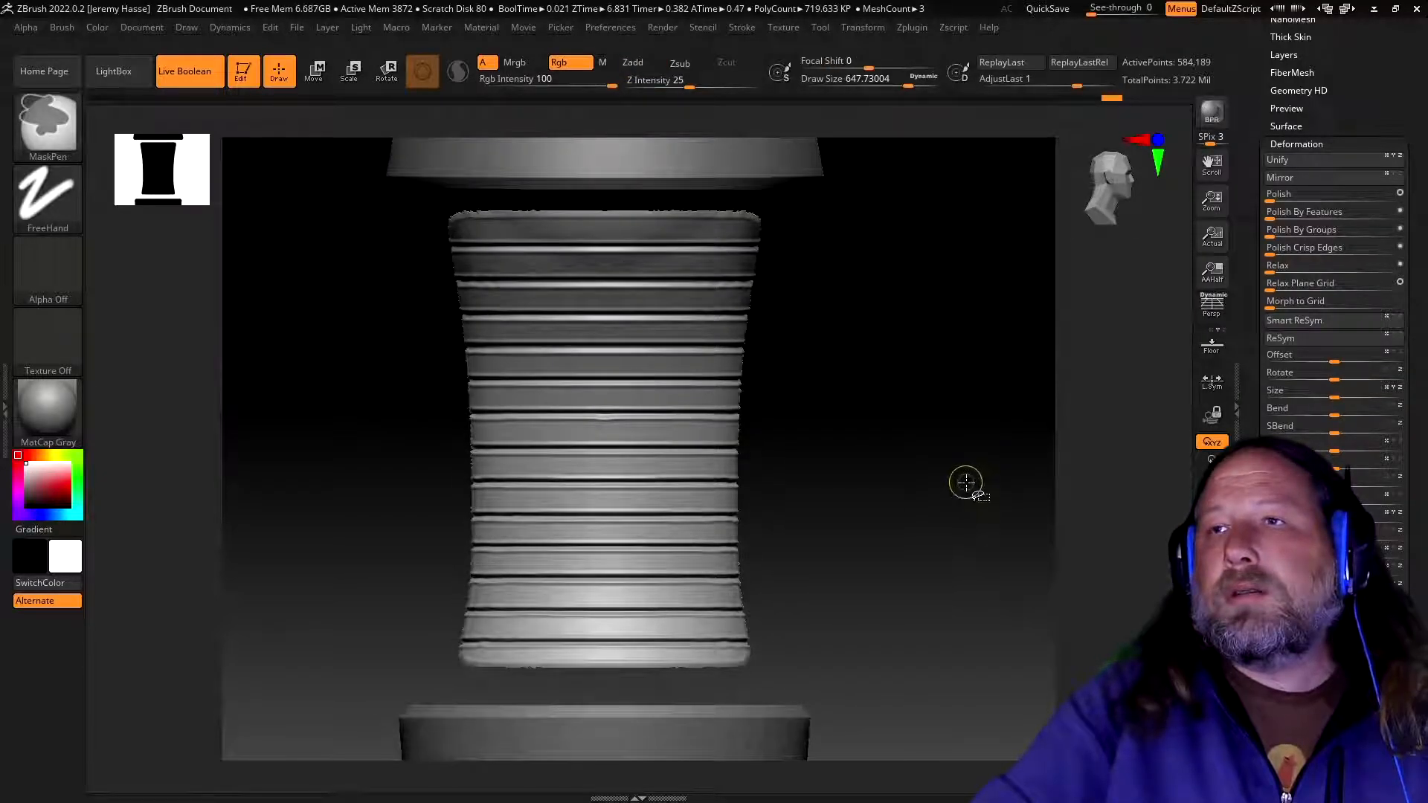
# - Show the whole handle for comparison, then re-isolate the banded grip and apply Polish By Groups at 57
pyautogui.keyDown('ctrl'); pyautogui.keyDown('shift'); pyautogui.click(966, 483); pyautogui.keyUp('shift'); pyautogui.keyUp('ctrl')
pyautogui.moveTo(953, 514)
pyautogui.mouseDown()
pyautogui.moveTo(1019, 519)
pyautogui.moveTo(938, 527)
pyautogui.mouseUp()
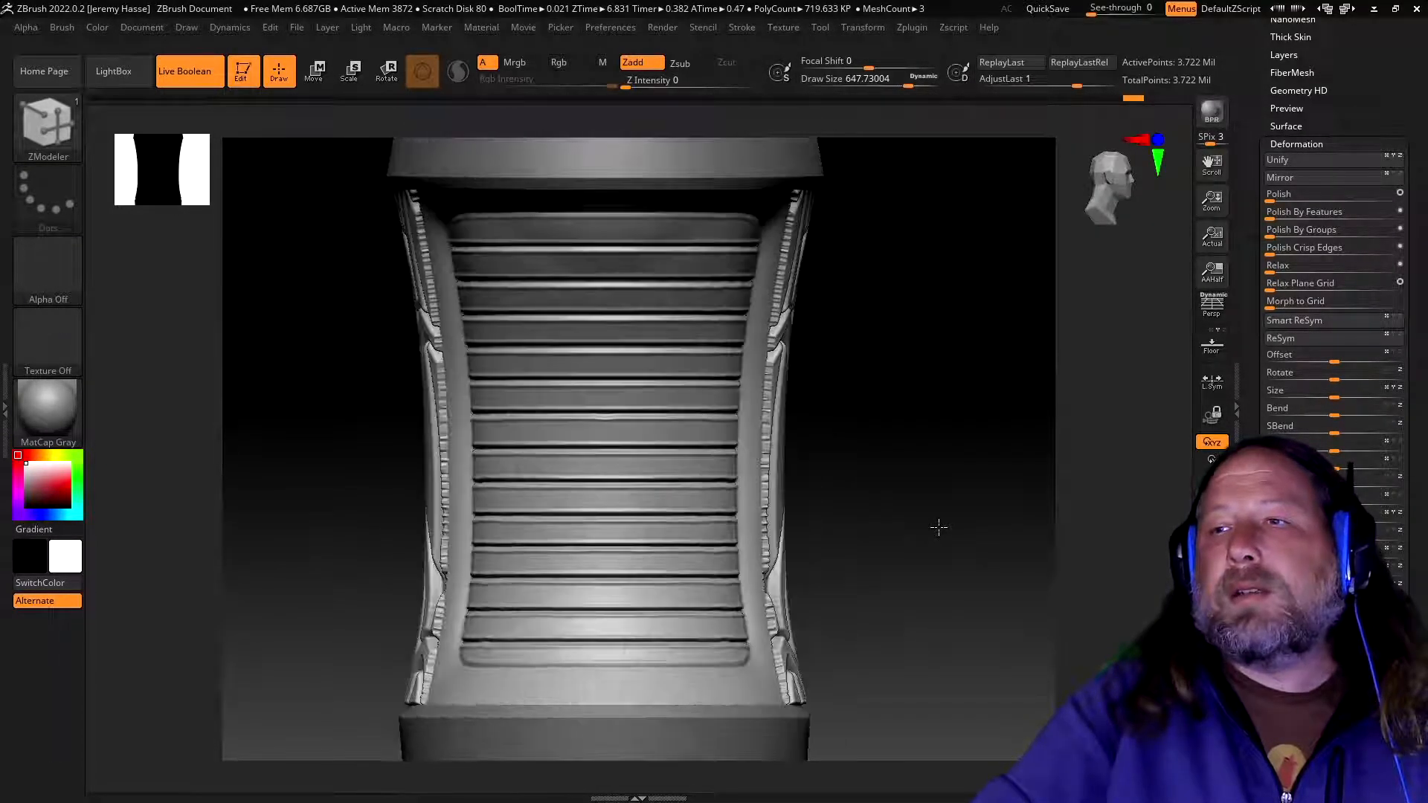
pyautogui.keyDown('ctrl'); pyautogui.keyDown('shift'); pyautogui.click(676, 484); pyautogui.keyUp('shift'); pyautogui.keyUp('ctrl')
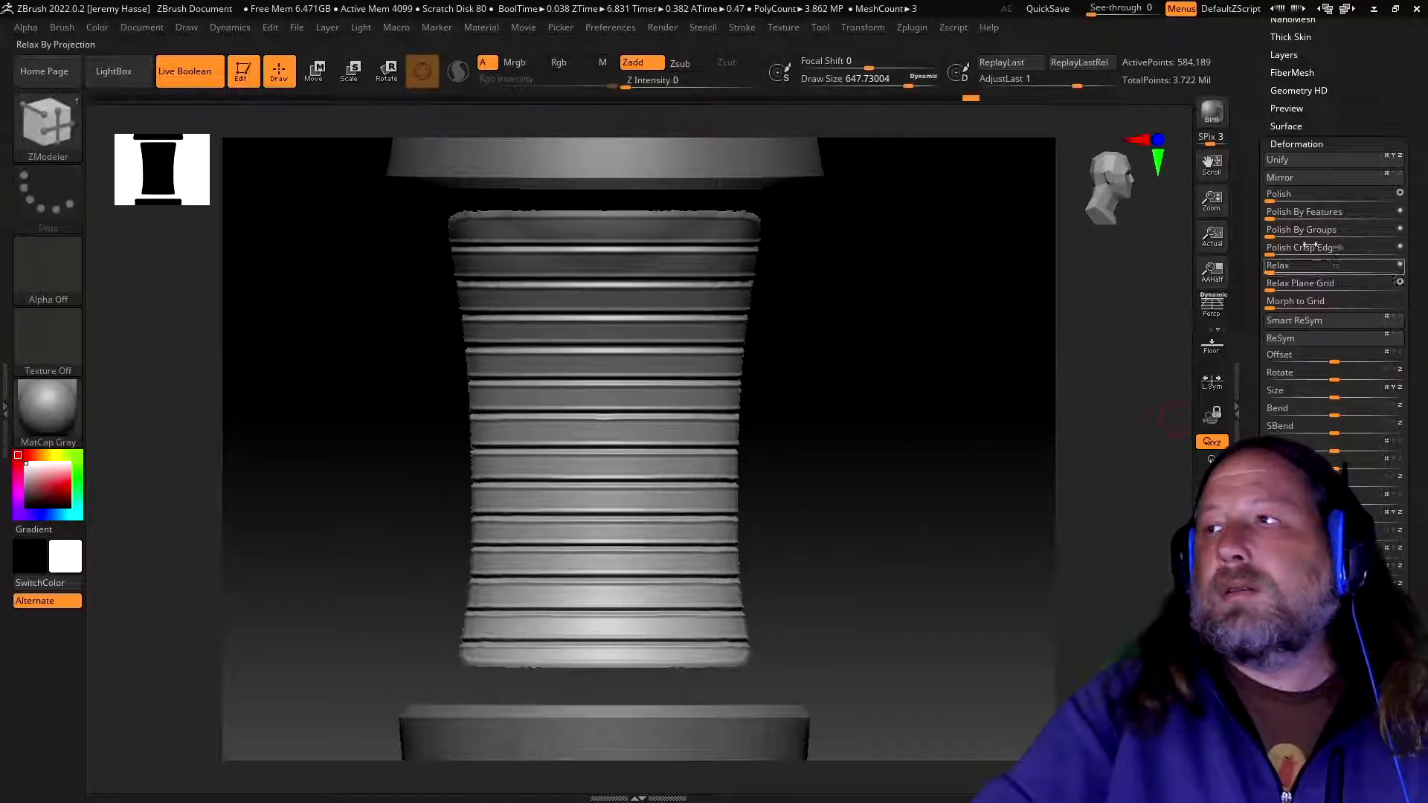
pyautogui.moveTo(1269, 237); pyautogui.dragTo(1321, 237)
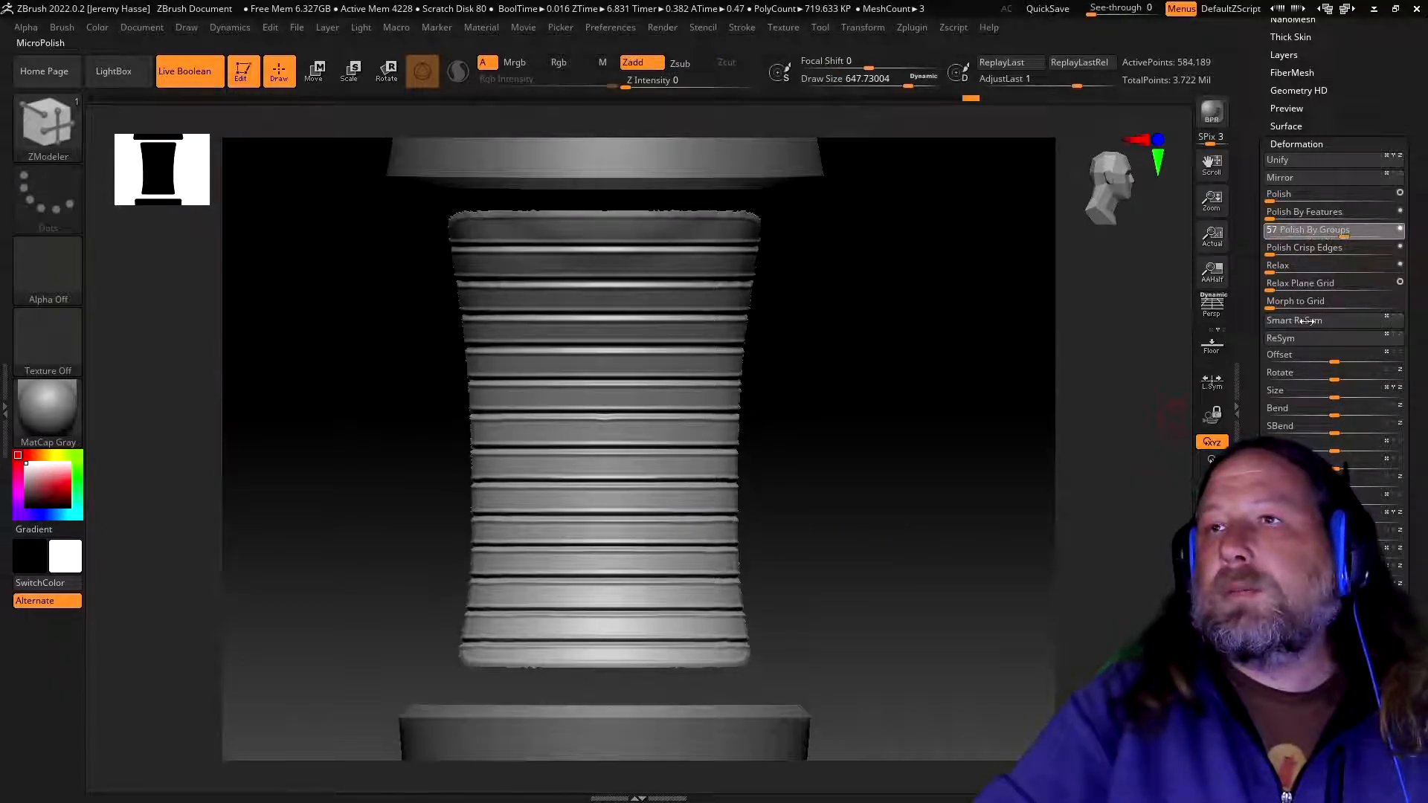
pyautogui.moveTo(1020, 475)
pyautogui.mouseDown()
pyautogui.moveTo(972, 461)
pyautogui.moveTo(1033, 471)
pyautogui.mouseUp()
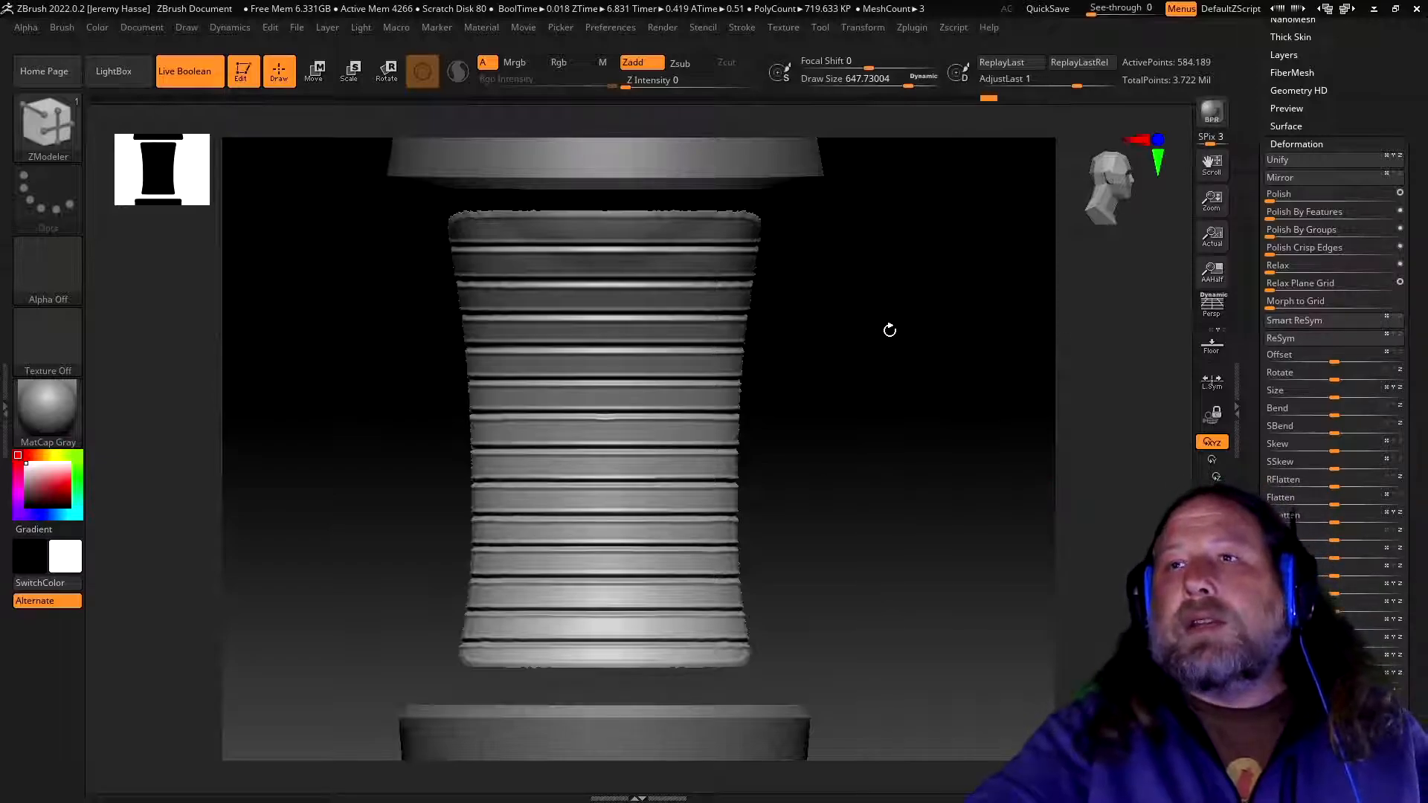
pyautogui.moveTo(902, 373); pyautogui.dragTo(914, 399)
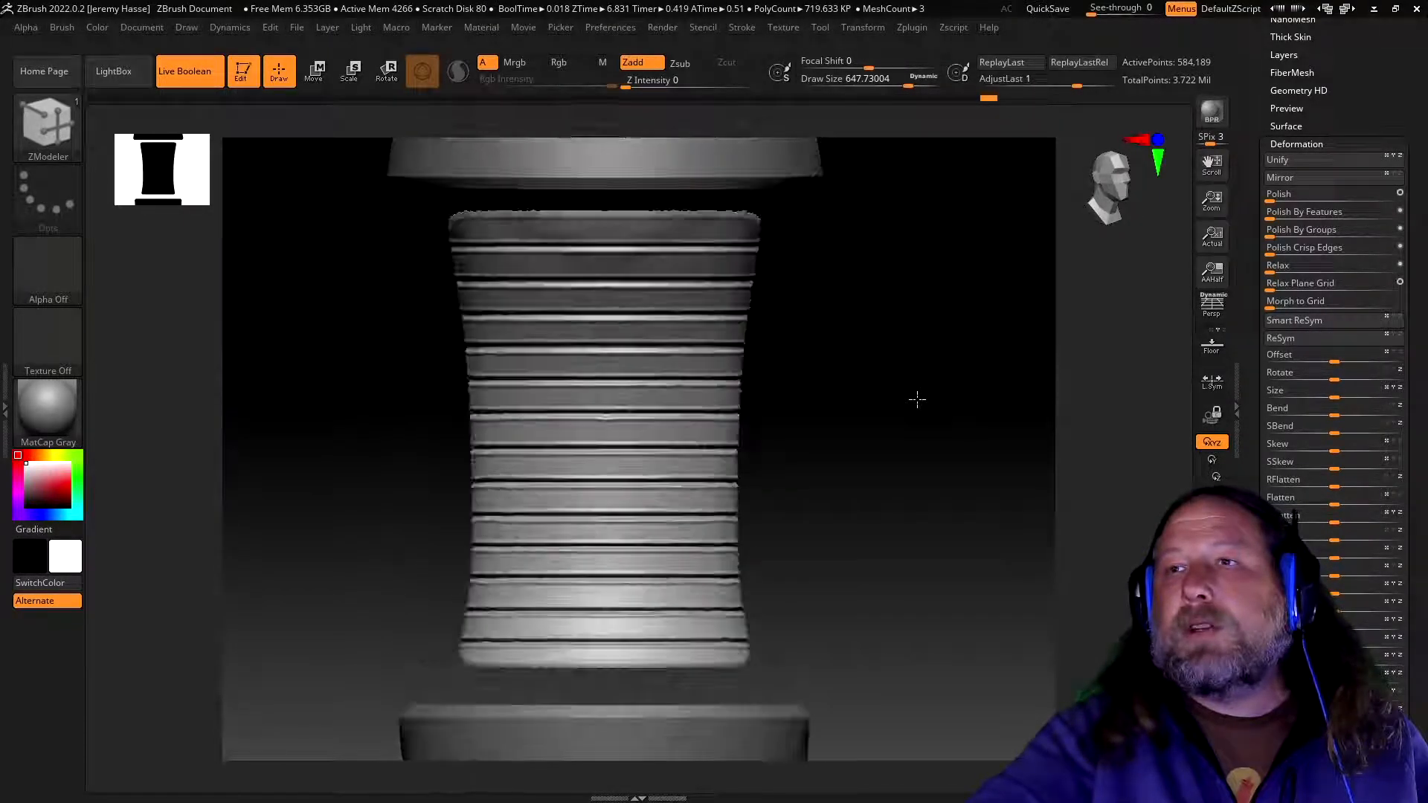
# - Mask the isolated banded grip by cavity with the cavity intensity reduced to 46
pyautogui.click(1307, 144)
pyautogui.scroll(1, 1294, 149)
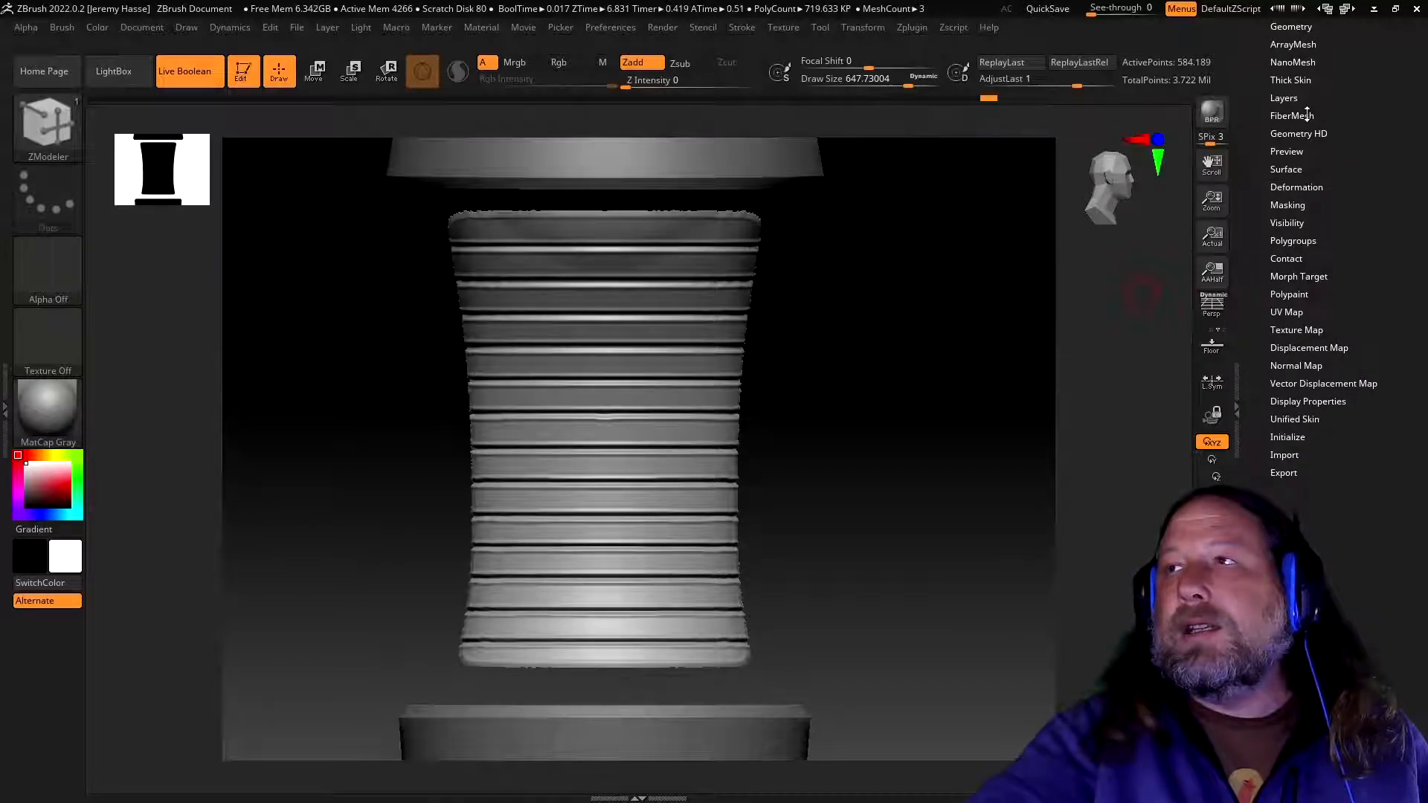
pyautogui.click(1286, 205)
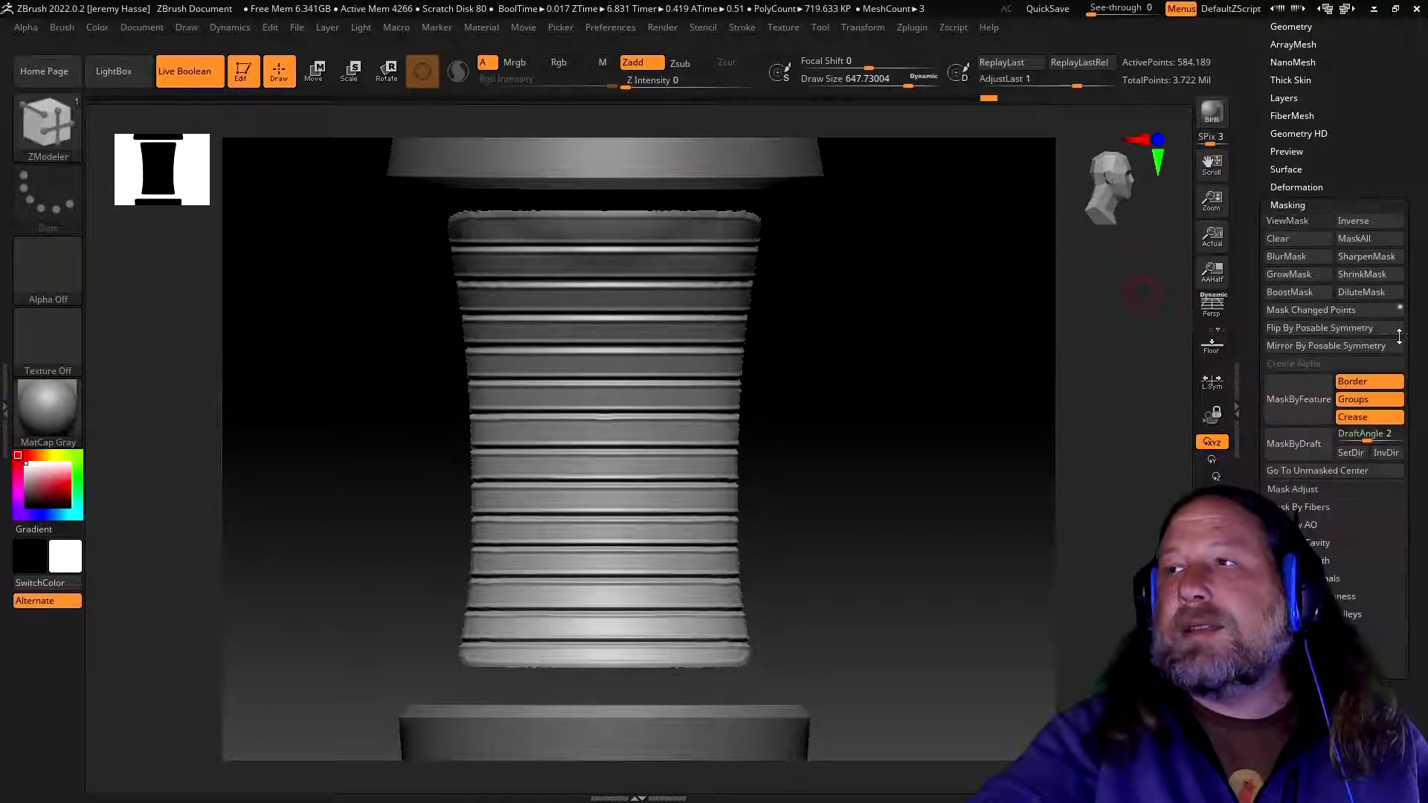
pyautogui.click(1326, 544)
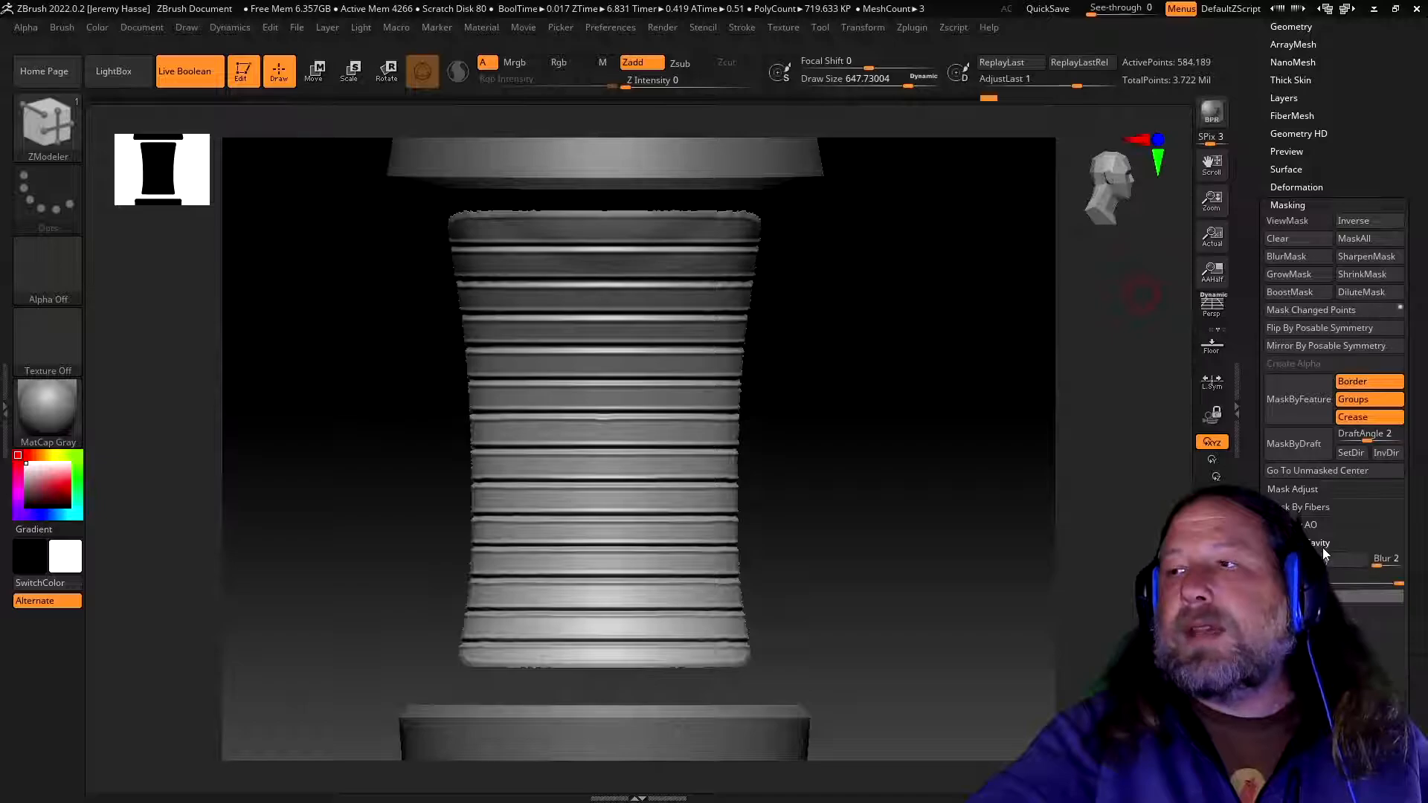
pyautogui.click(1316, 559)
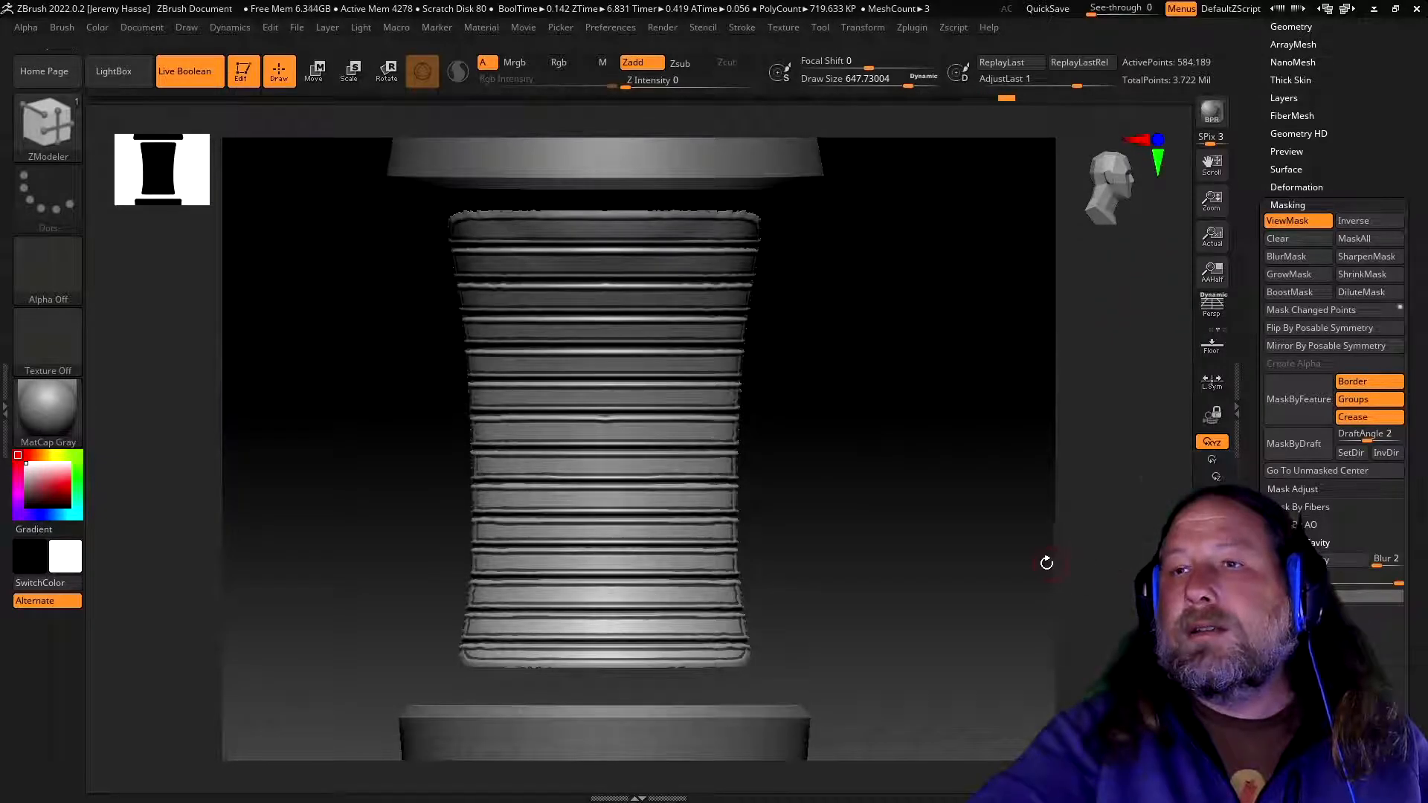
pyautogui.moveTo(1030, 561)
pyautogui.mouseDown()
pyautogui.moveTo(972, 548)
pyautogui.moveTo(1011, 558)
pyautogui.mouseUp()
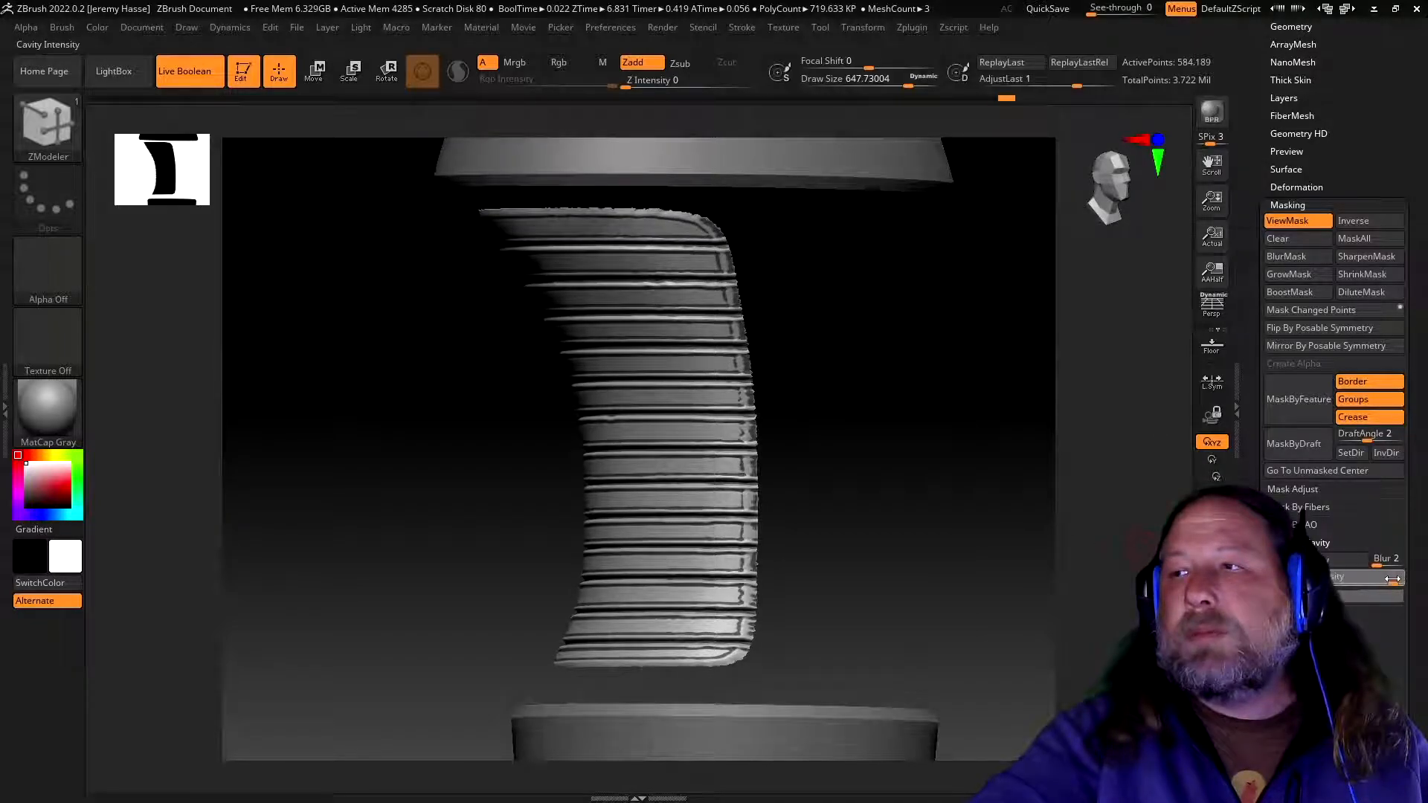
pyautogui.moveTo(1389, 579); pyautogui.dragTo(1370, 573)
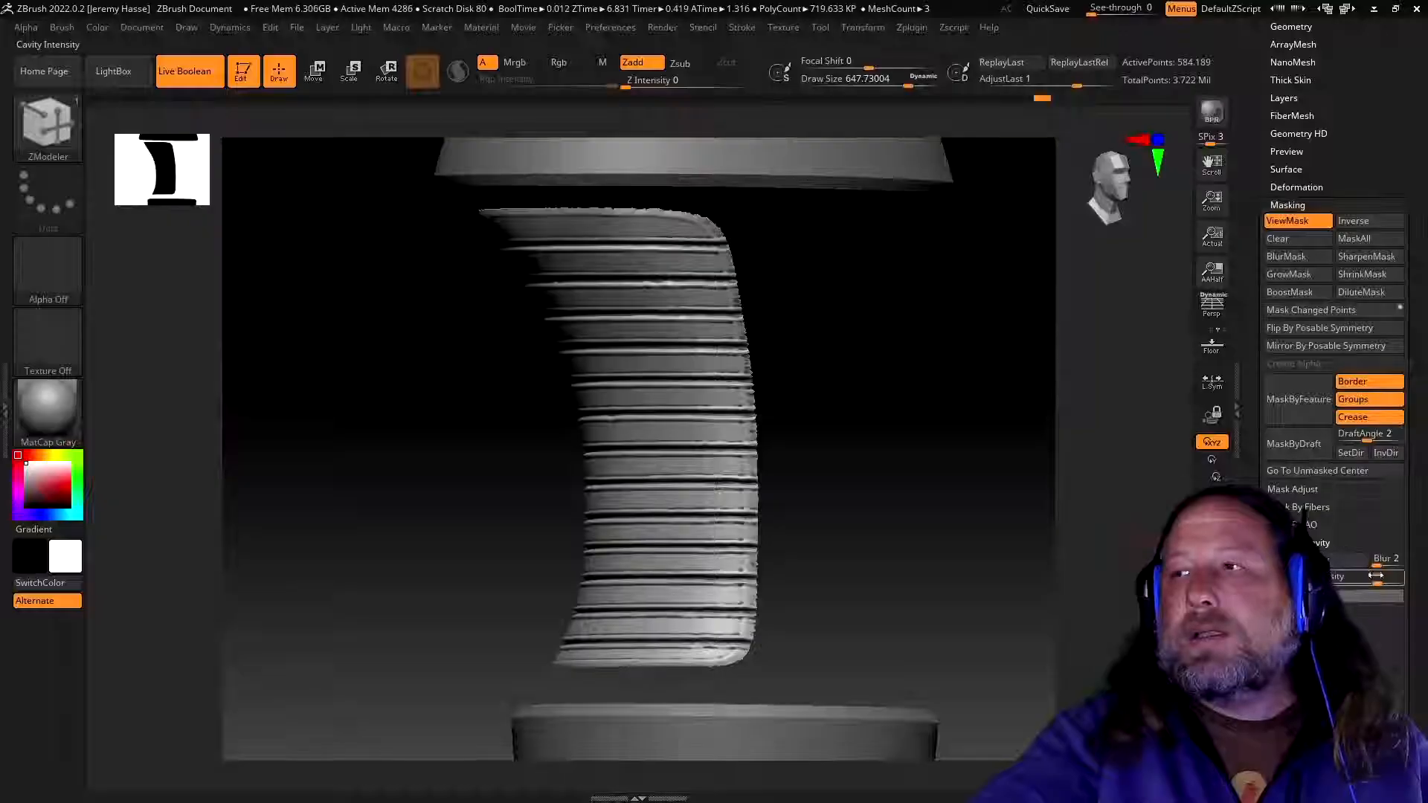
pyautogui.click(1333, 567)
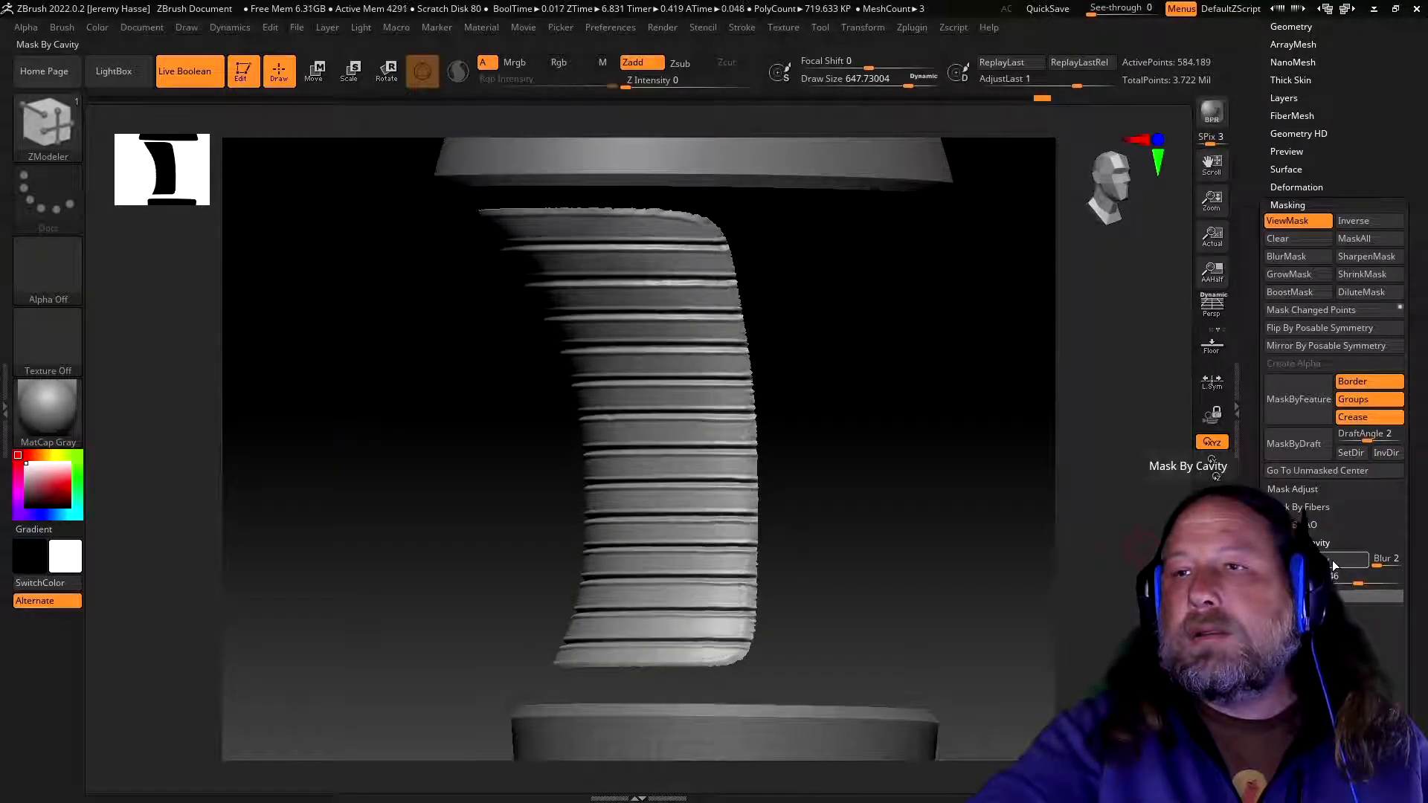
pyautogui.moveTo(947, 533); pyautogui.dragTo(1040, 527)
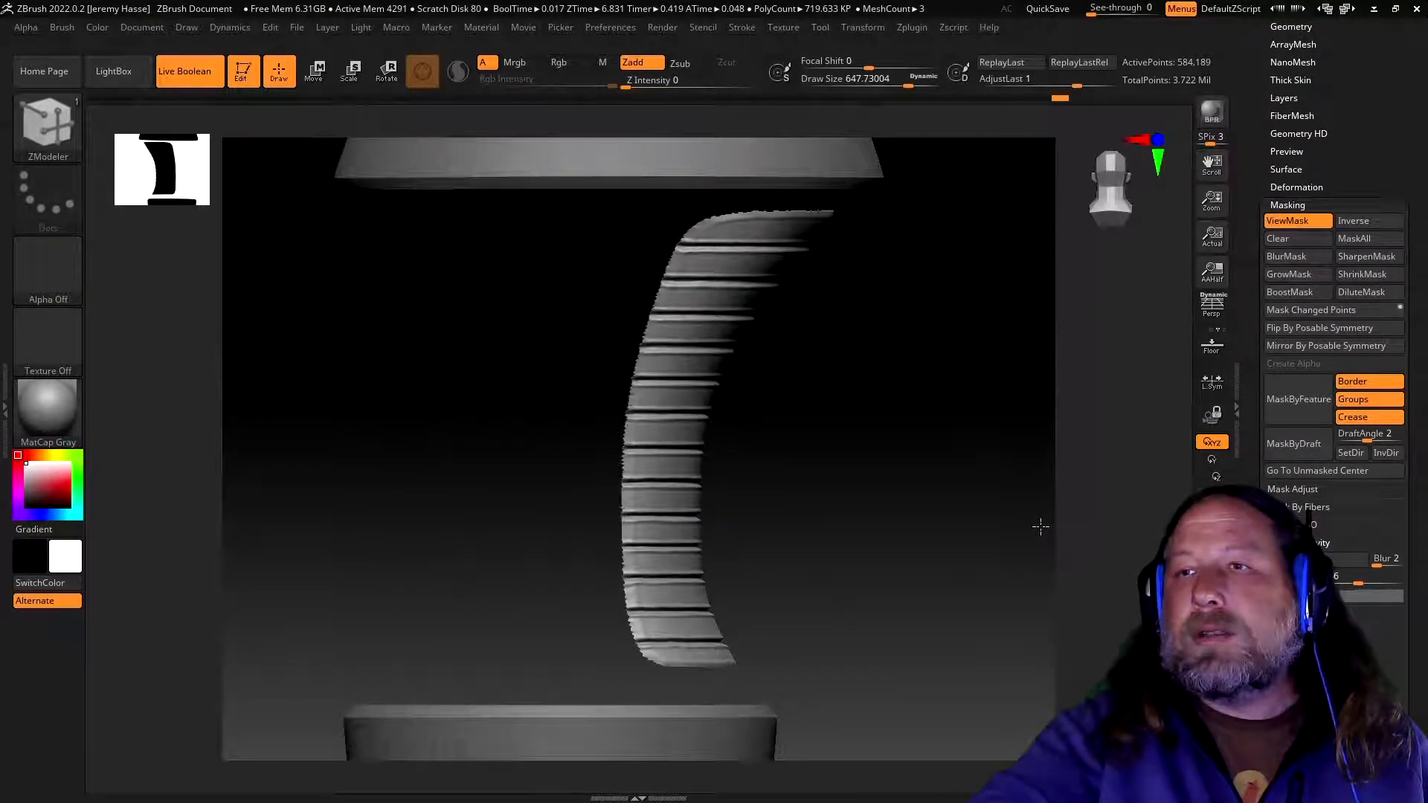
# - Invert the cavity mask and try to move the unmasked parts of the banded grip along the X axis
pyautogui.keyDown('ctrl'); pyautogui.click(969, 423); pyautogui.keyUp('ctrl')
pyautogui.click(313, 70)
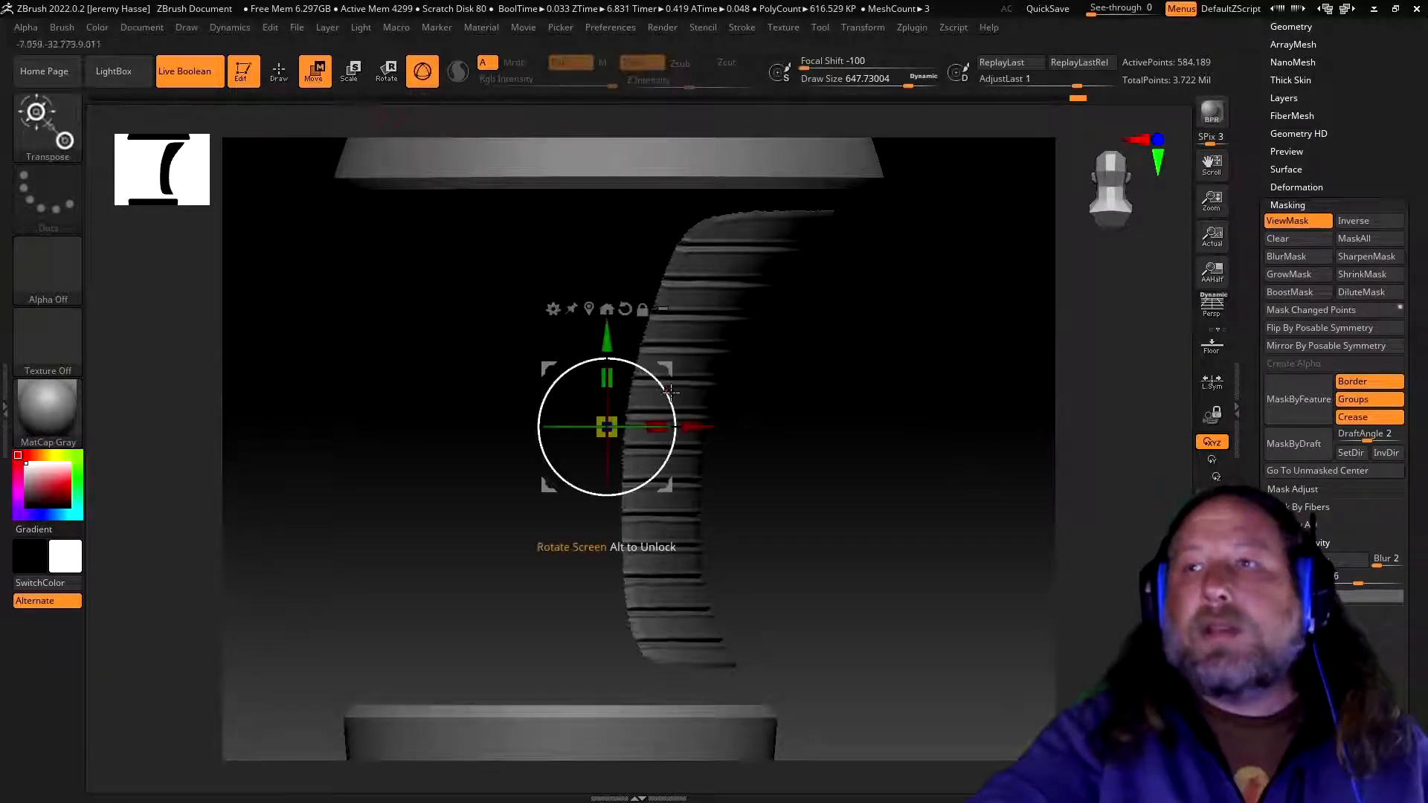
pyautogui.moveTo(689, 425); pyautogui.dragTo(632, 426)
pyautogui.moveTo(893, 472)
pyautogui.mouseDown()
pyautogui.moveTo(895, 488)
pyautogui.moveTo(776, 478)
pyautogui.moveTo(905, 472)
pyautogui.moveTo(982, 516)
pyautogui.moveTo(956, 513)
pyautogui.mouseUp()
pyautogui.press('ctrl')
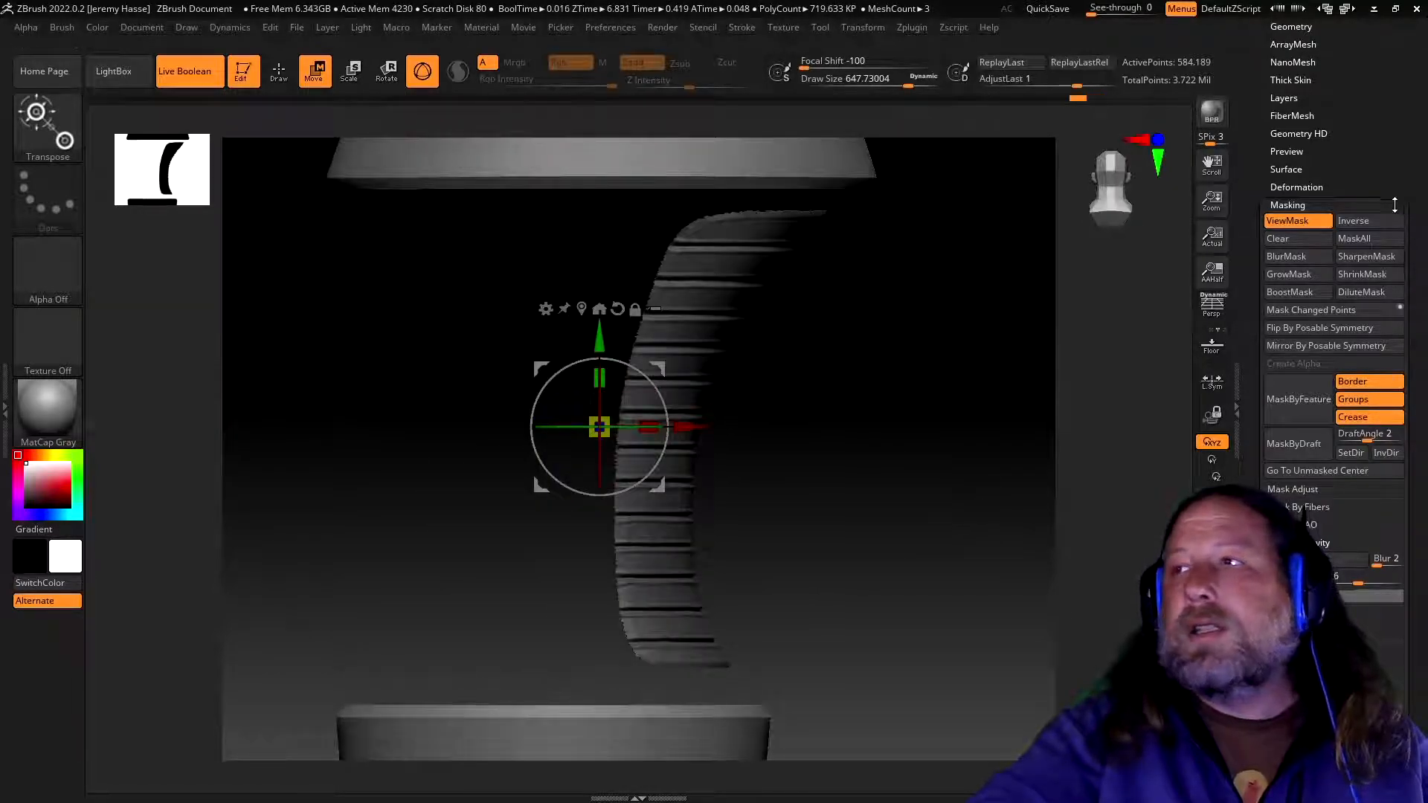
# - Clear the mask from the banded grip and return to the deformation settings
pyautogui.click(1321, 203)
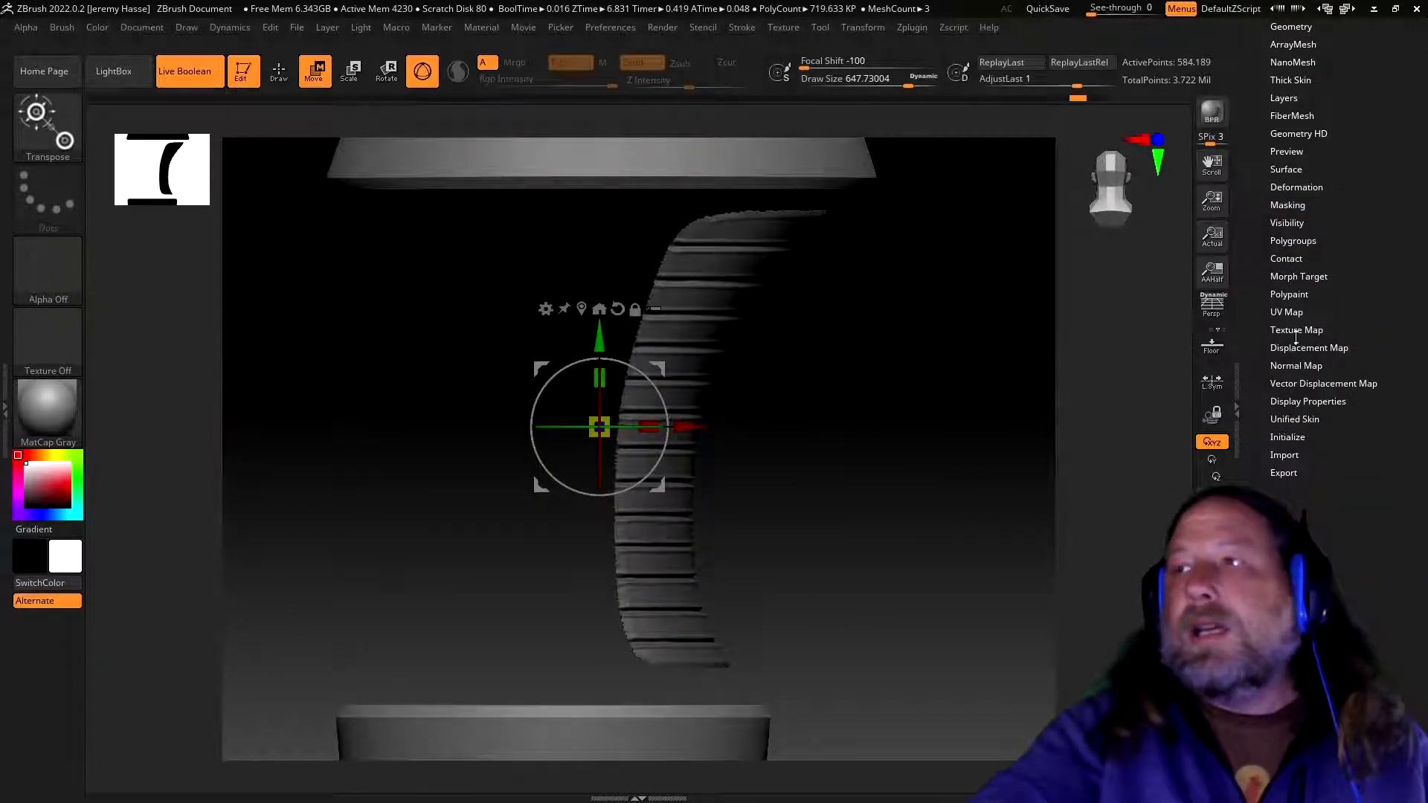
pyautogui.click(1304, 188)
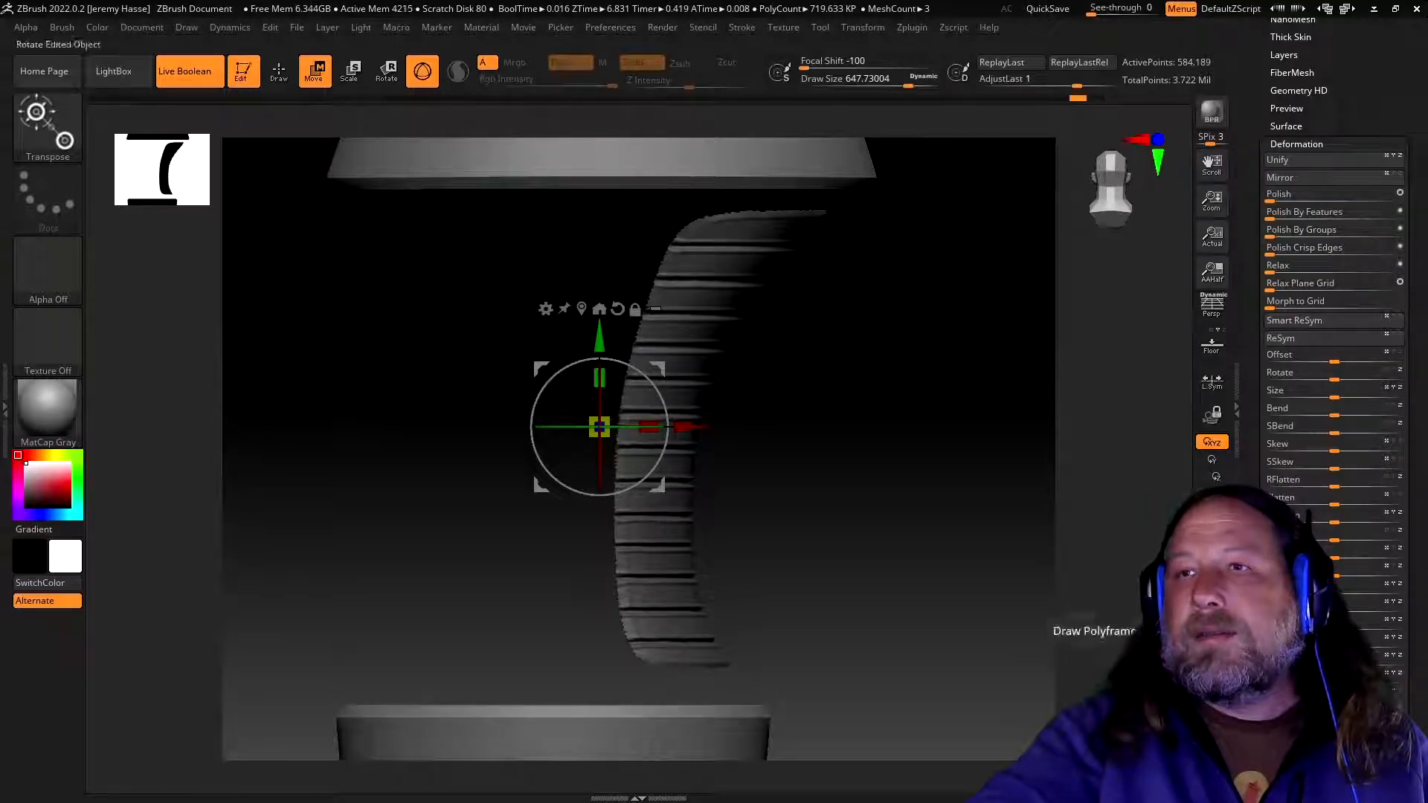
pyautogui.moveTo(1023, 548)
pyautogui.mouseDown()
pyautogui.moveTo(968, 510)
pyautogui.moveTo(940, 558)
pyautogui.moveTo(927, 548)
pyautogui.moveTo(975, 548)
pyautogui.moveTo(978, 520)
pyautogui.moveTo(984, 557)
pyautogui.mouseUp()
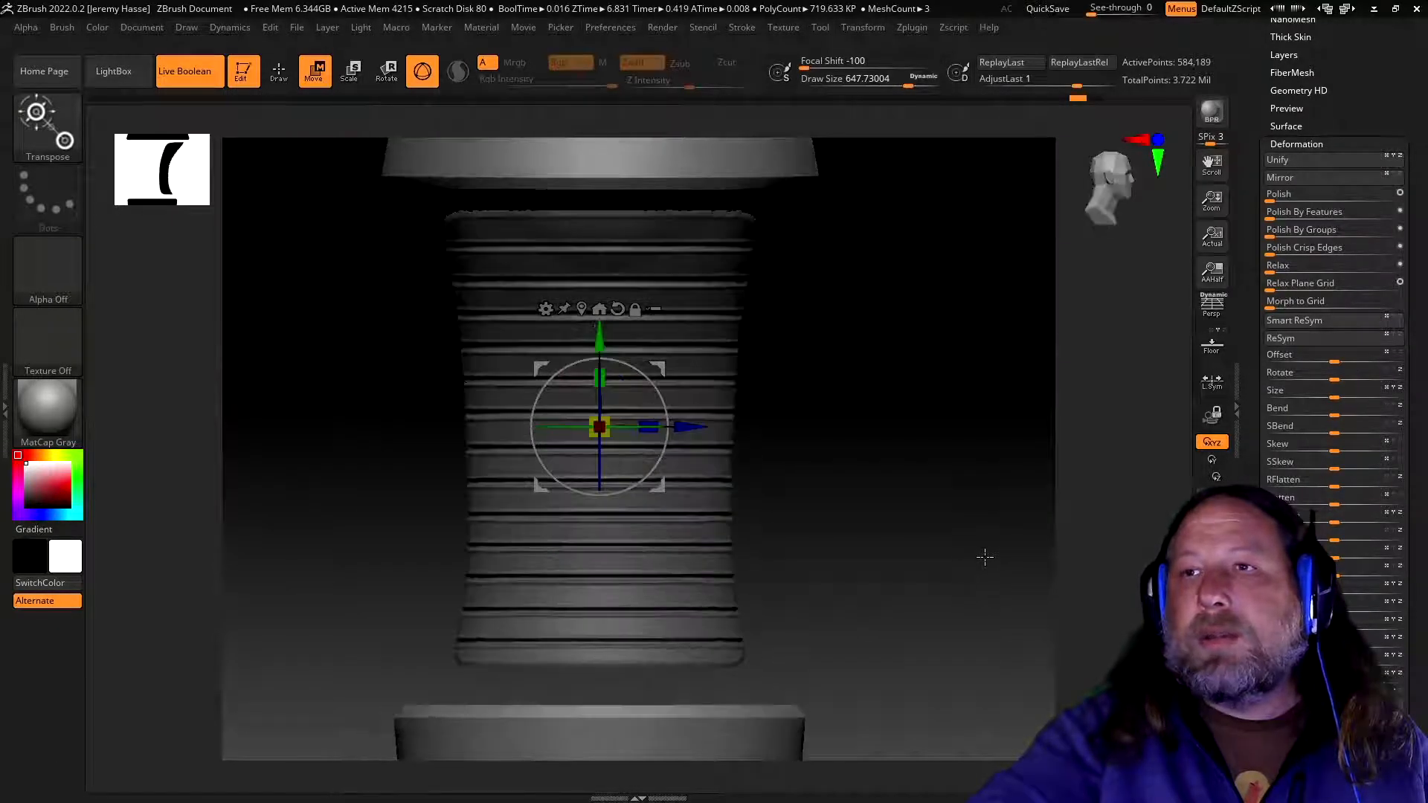
pyautogui.press('ctrl')
pyautogui.moveTo(952, 455)
pyautogui.keyDown('ctrl'); pyautogui.mouseDown()
pyautogui.moveTo(1063, 559)
pyautogui.moveTo(1000, 578)
pyautogui.moveTo(991, 488)
pyautogui.moveTo(950, 554)
pyautogui.moveTo(1007, 583)
pyautogui.moveTo(1038, 580)
pyautogui.moveTo(1002, 611)
pyautogui.moveTo(1006, 628)
pyautogui.moveTo(1051, 615)
pyautogui.moveTo(1074, 560)
pyautogui.moveTo(1060, 528)
pyautogui.moveTo(991, 532)
pyautogui.moveTo(981, 513)
pyautogui.moveTo(981, 559)
pyautogui.moveTo(1029, 577)
pyautogui.moveTo(1029, 535)
pyautogui.moveTo(1004, 521)
pyautogui.mouseUp(); pyautogui.keyUp('ctrl')
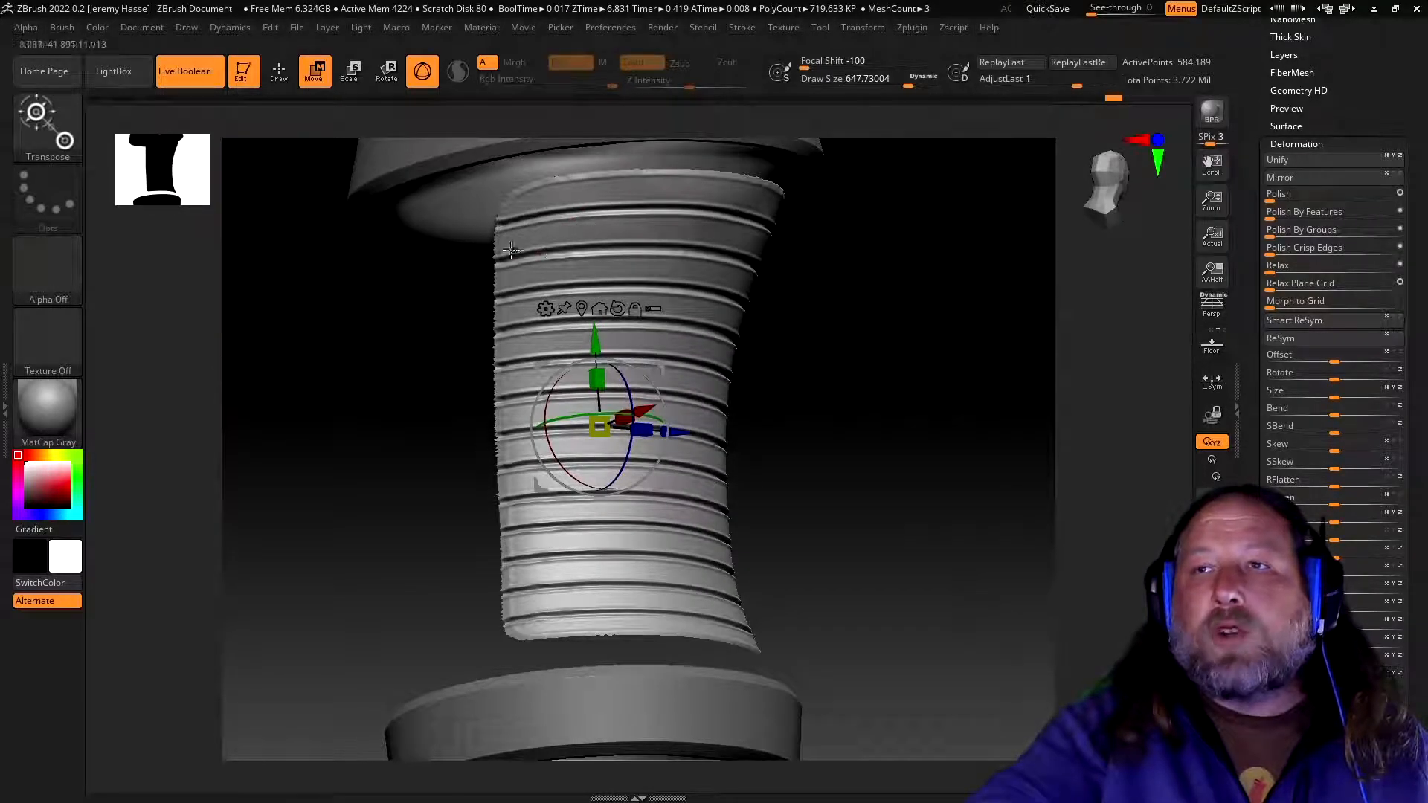
pyautogui.moveTo(916, 281); pyautogui.dragTo(1070, 275)
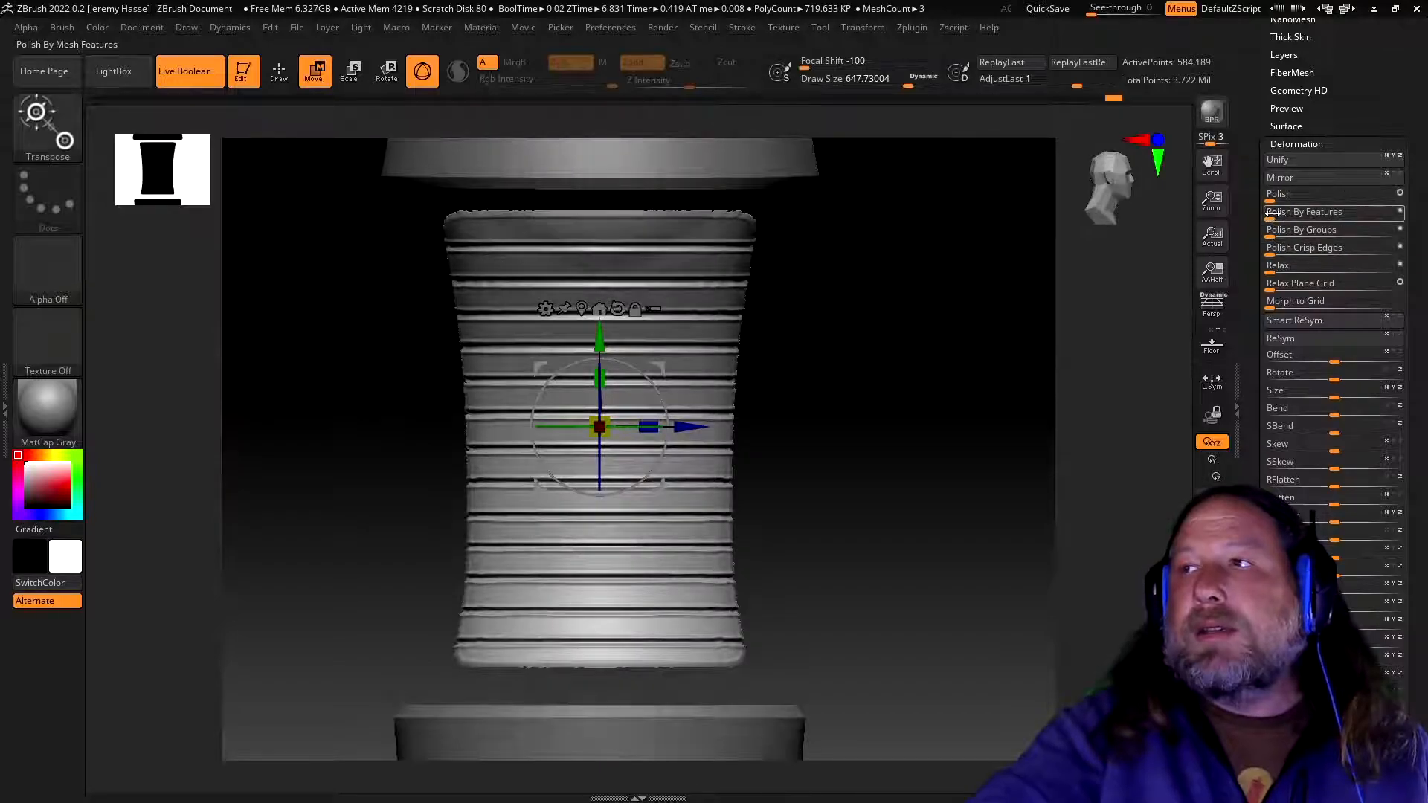
# - Apply Polish By Features at 65 and Polish at 35 to the unmasked banded grip
pyautogui.moveTo(1270, 220); pyautogui.dragTo(1344, 220)
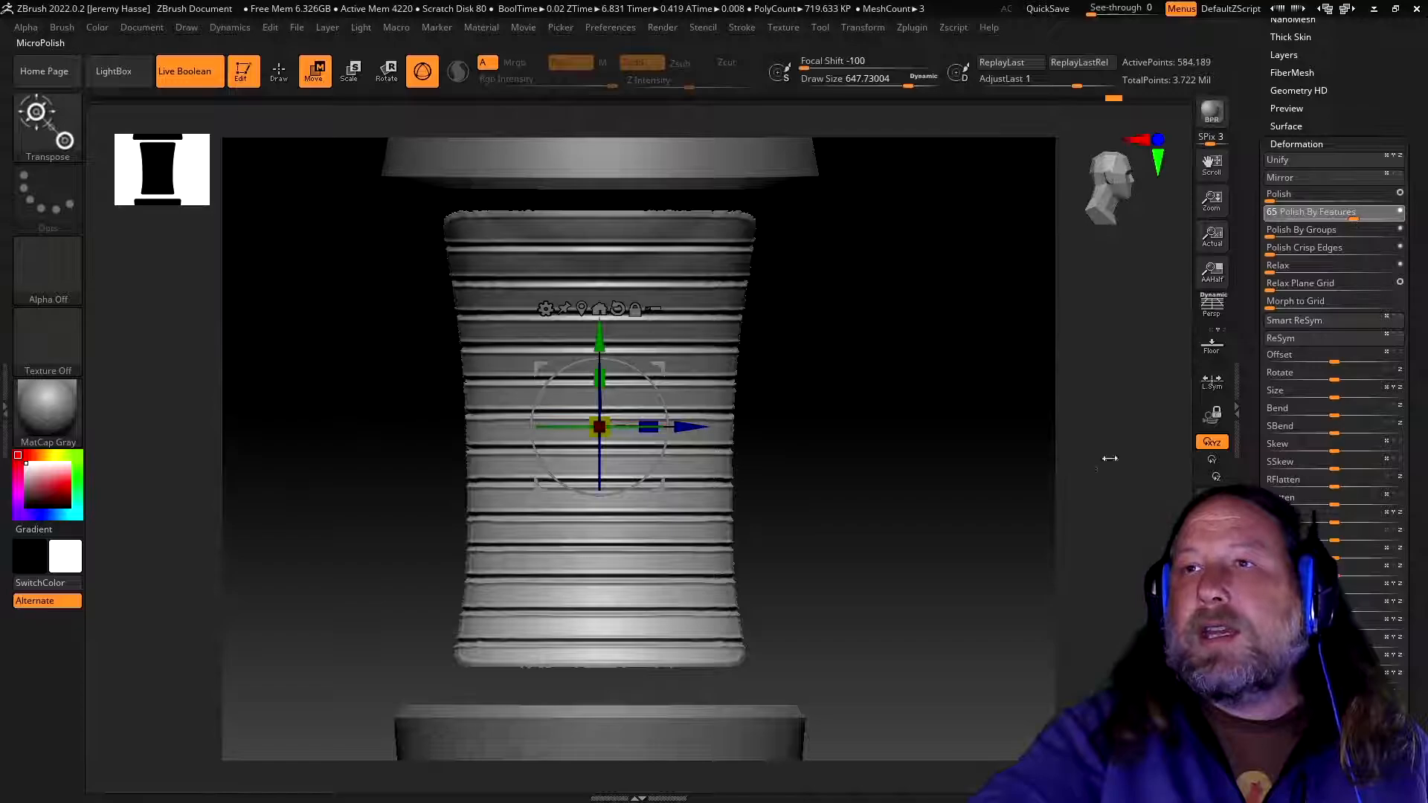
pyautogui.moveTo(1126, 450); pyautogui.dragTo(1125, 451)
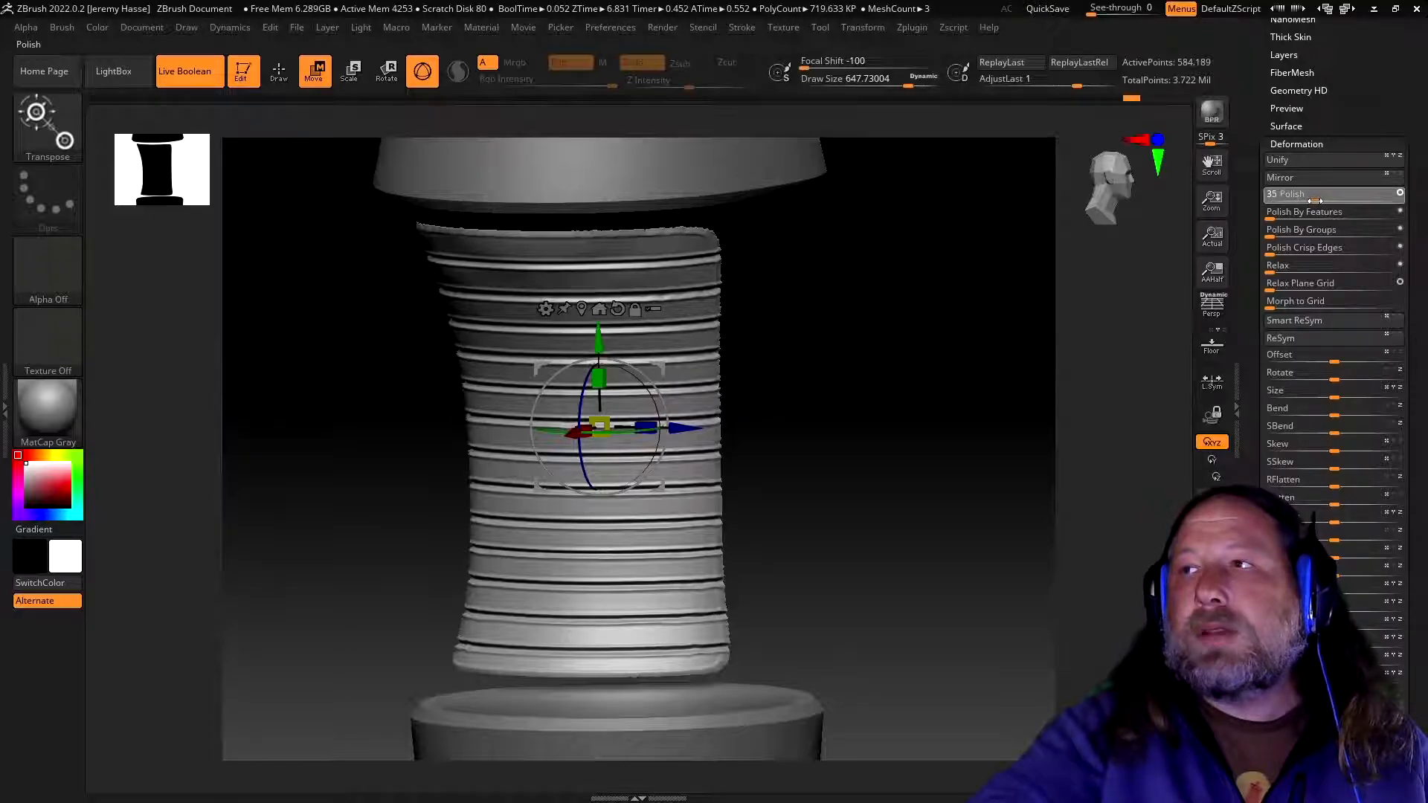
pyautogui.moveTo(893, 424); pyautogui.dragTo(893, 417)
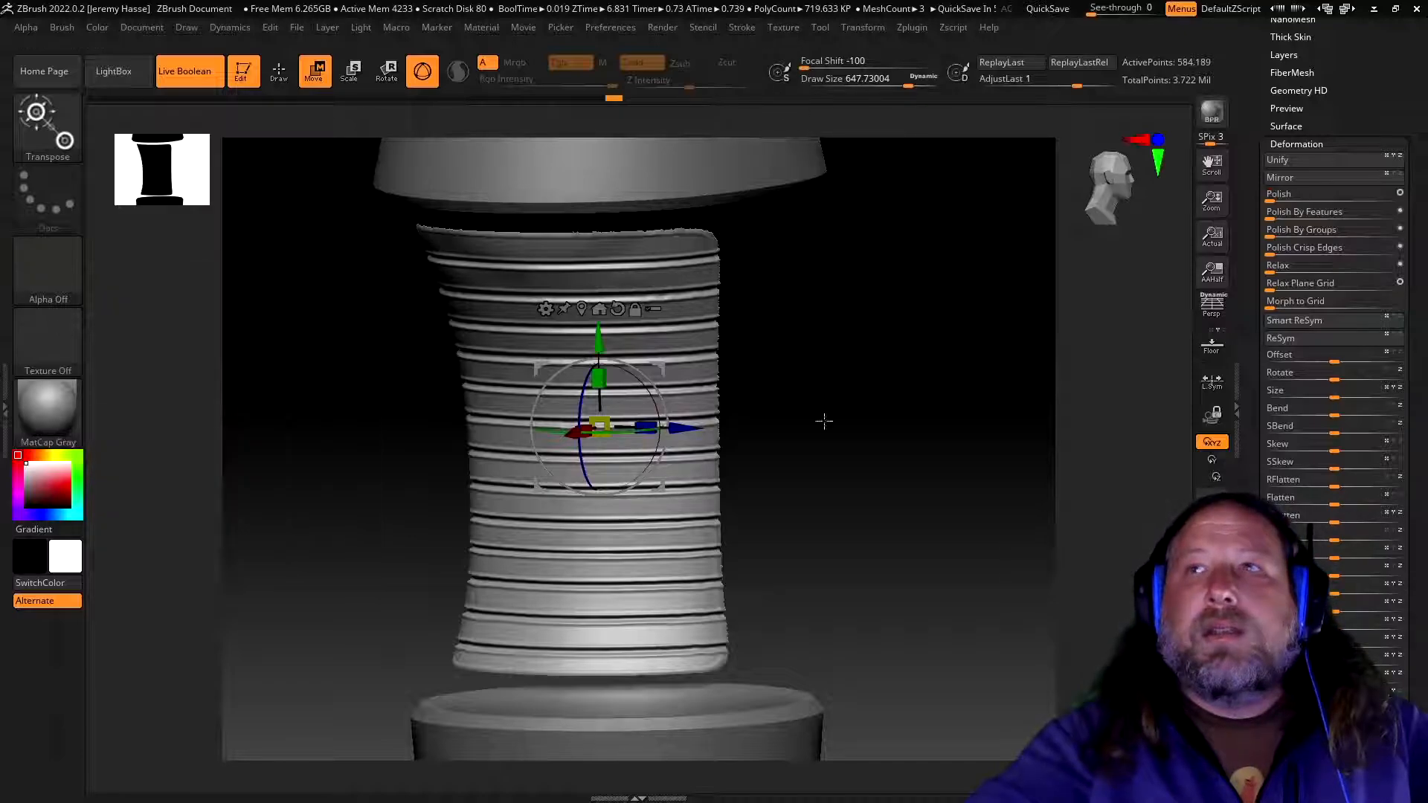
pyautogui.moveTo(838, 462); pyautogui.dragTo(871, 511)
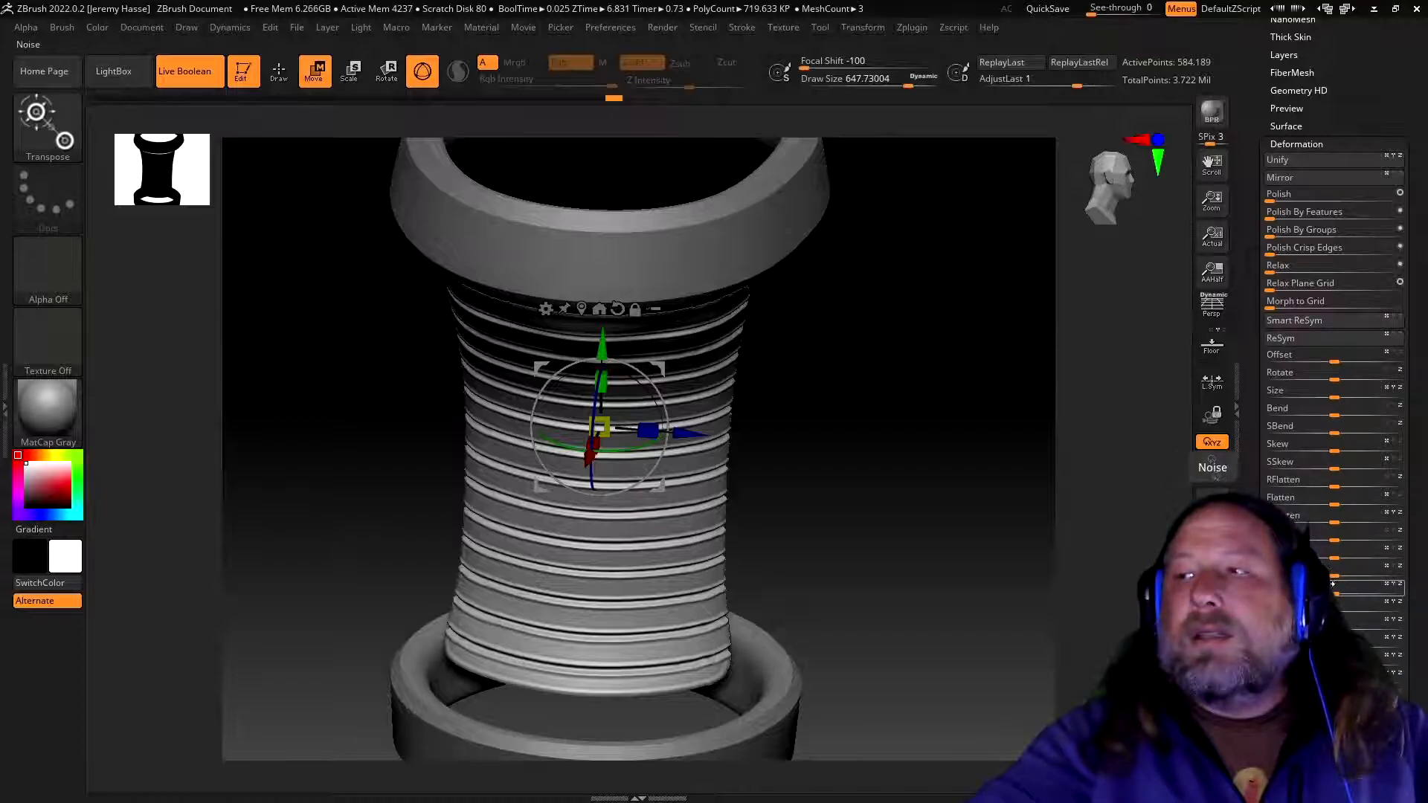
# - Apply the Smooth deformation to the banded grip and show the whole handle again for inspection
pyautogui.moveTo(1337, 575); pyautogui.dragTo(1336, 574)
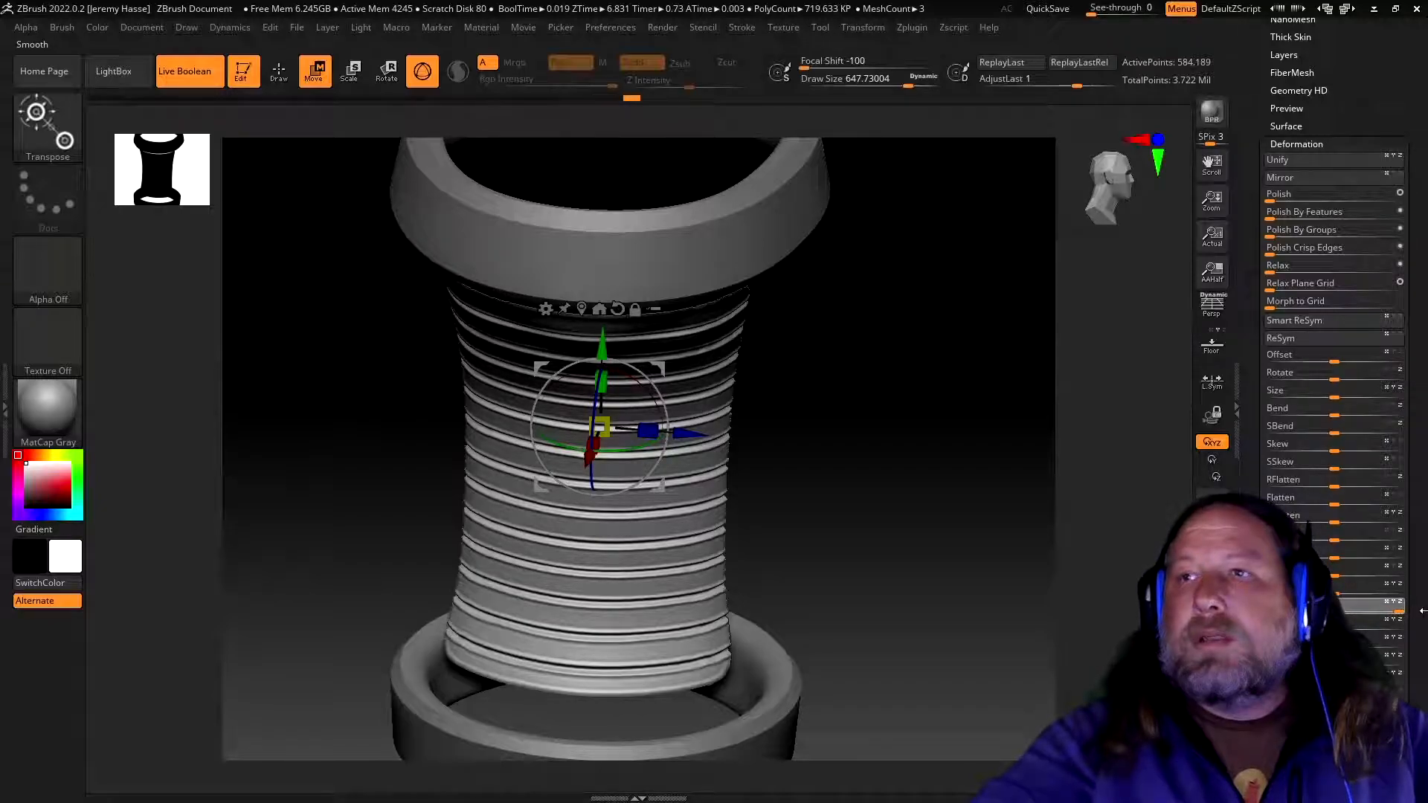
pyautogui.moveTo(910, 609)
pyautogui.mouseDown()
pyautogui.moveTo(912, 548)
pyautogui.moveTo(871, 509)
pyautogui.moveTo(847, 535)
pyautogui.moveTo(841, 565)
pyautogui.moveTo(931, 574)
pyautogui.moveTo(930, 548)
pyautogui.moveTo(906, 538)
pyautogui.moveTo(917, 574)
pyautogui.mouseUp()
pyautogui.keyDown('ctrl'); pyautogui.moveTo(959, 590); pyautogui.dragTo(943, 547, button='right'); pyautogui.keyUp('ctrl')
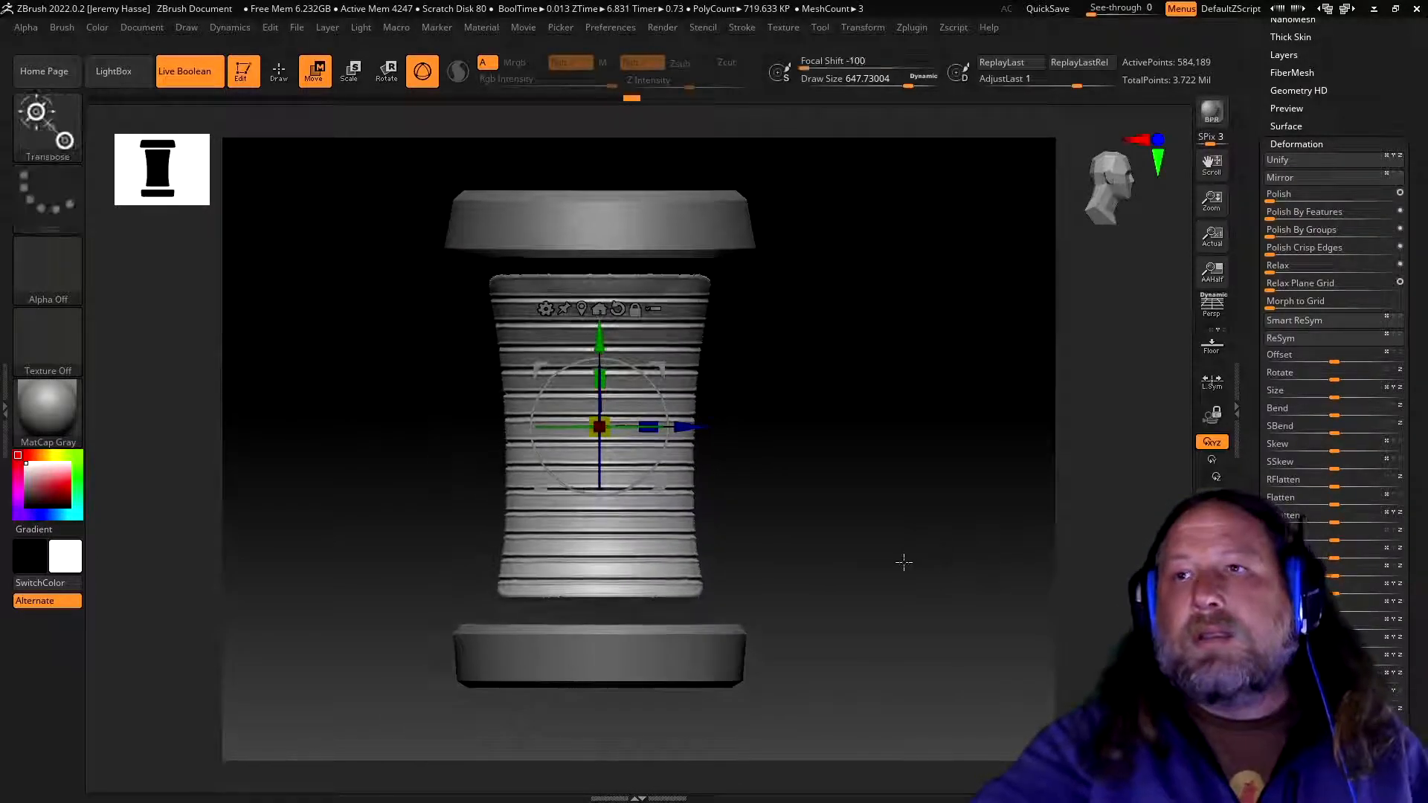
pyautogui.keyDown('ctrl'); pyautogui.keyDown('shift'); pyautogui.click(930, 461); pyautogui.keyUp('shift'); pyautogui.keyUp('ctrl')
pyautogui.moveTo(855, 488); pyautogui.dragTo(927, 358)
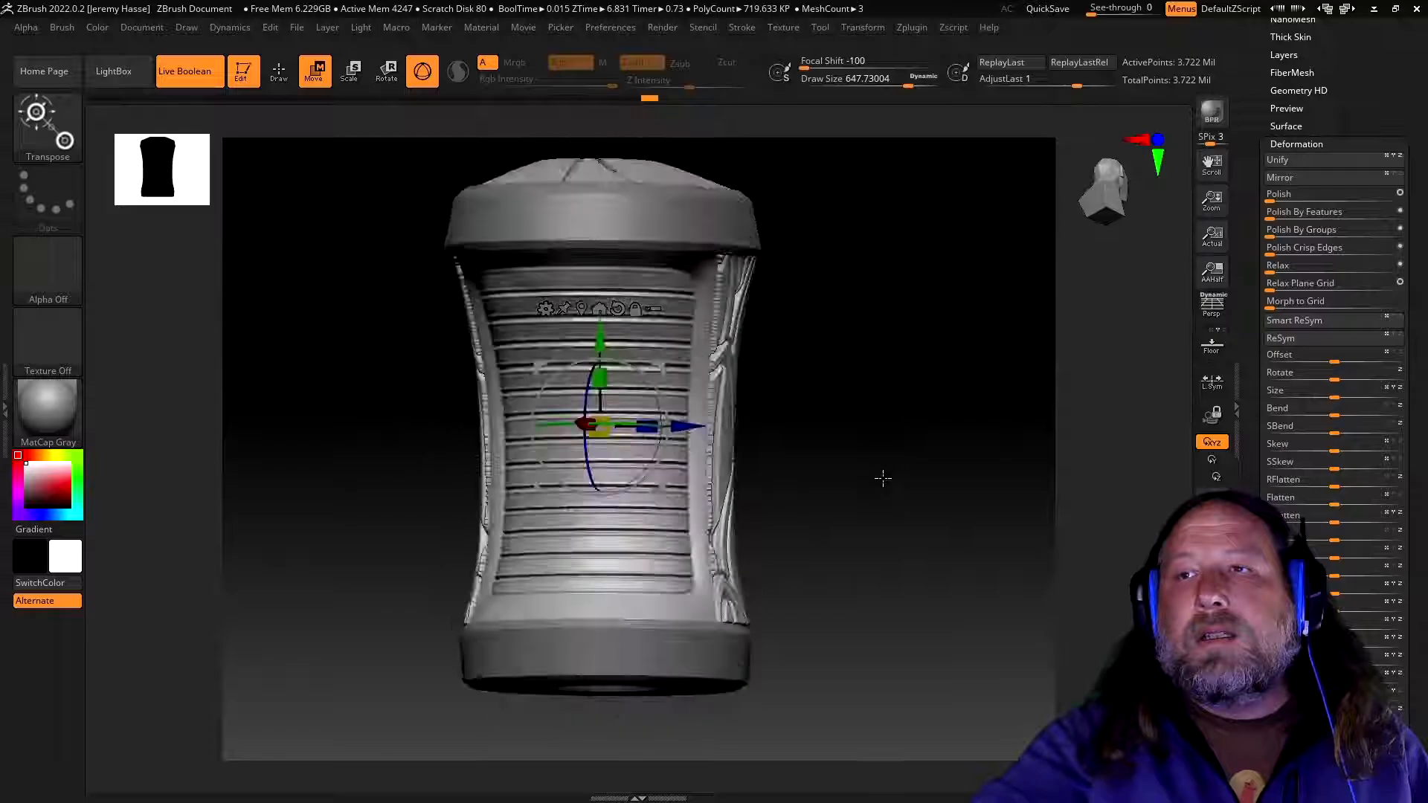
pyautogui.moveTo(884, 515); pyautogui.dragTo(895, 556)
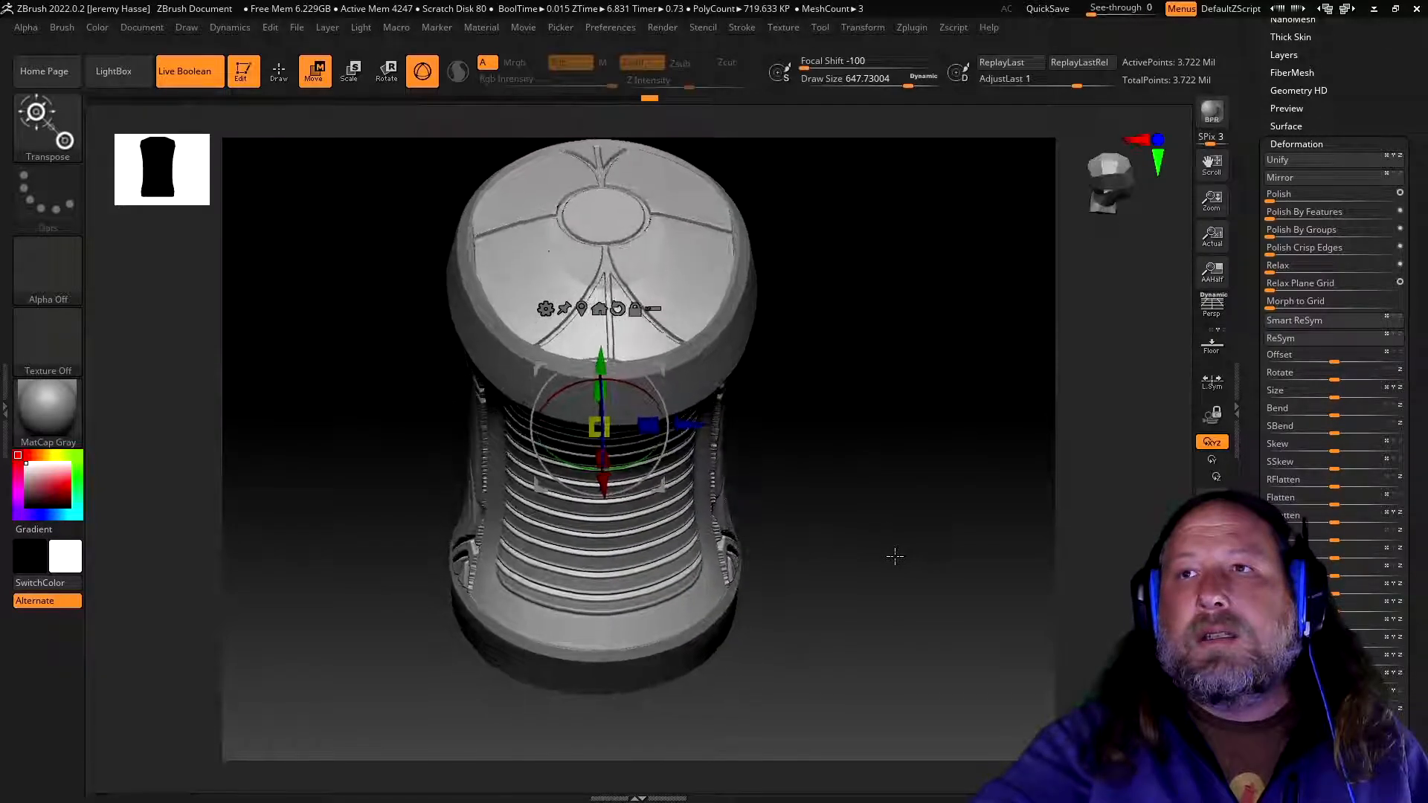
pyautogui.moveTo(836, 475); pyautogui.dragTo(908, 478)
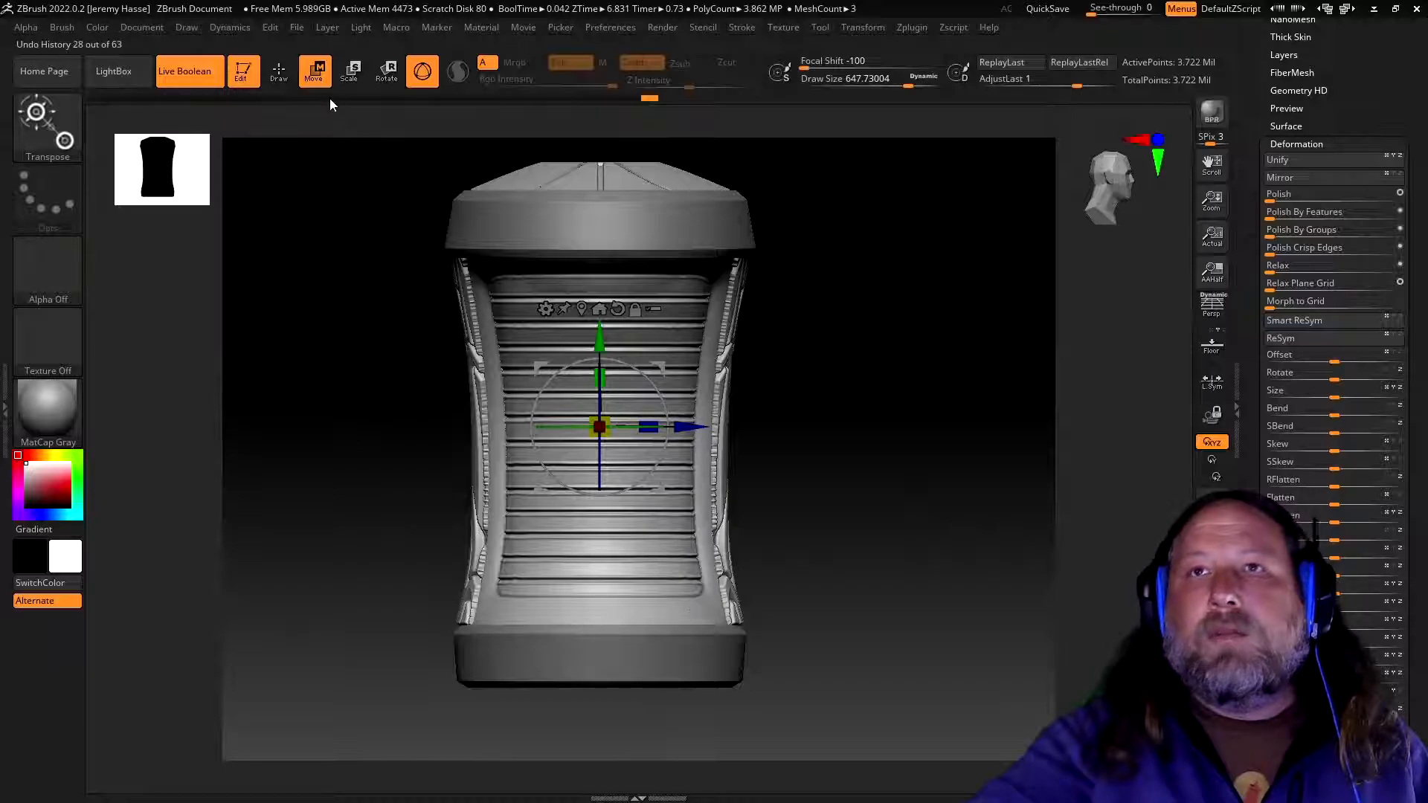
# - Isolate the plain frame surrounding the bands, apply Polish at 63 to it, and show the whole handle again
pyautogui.press('q')
pyautogui.hotkey('ctrl', 'shift')
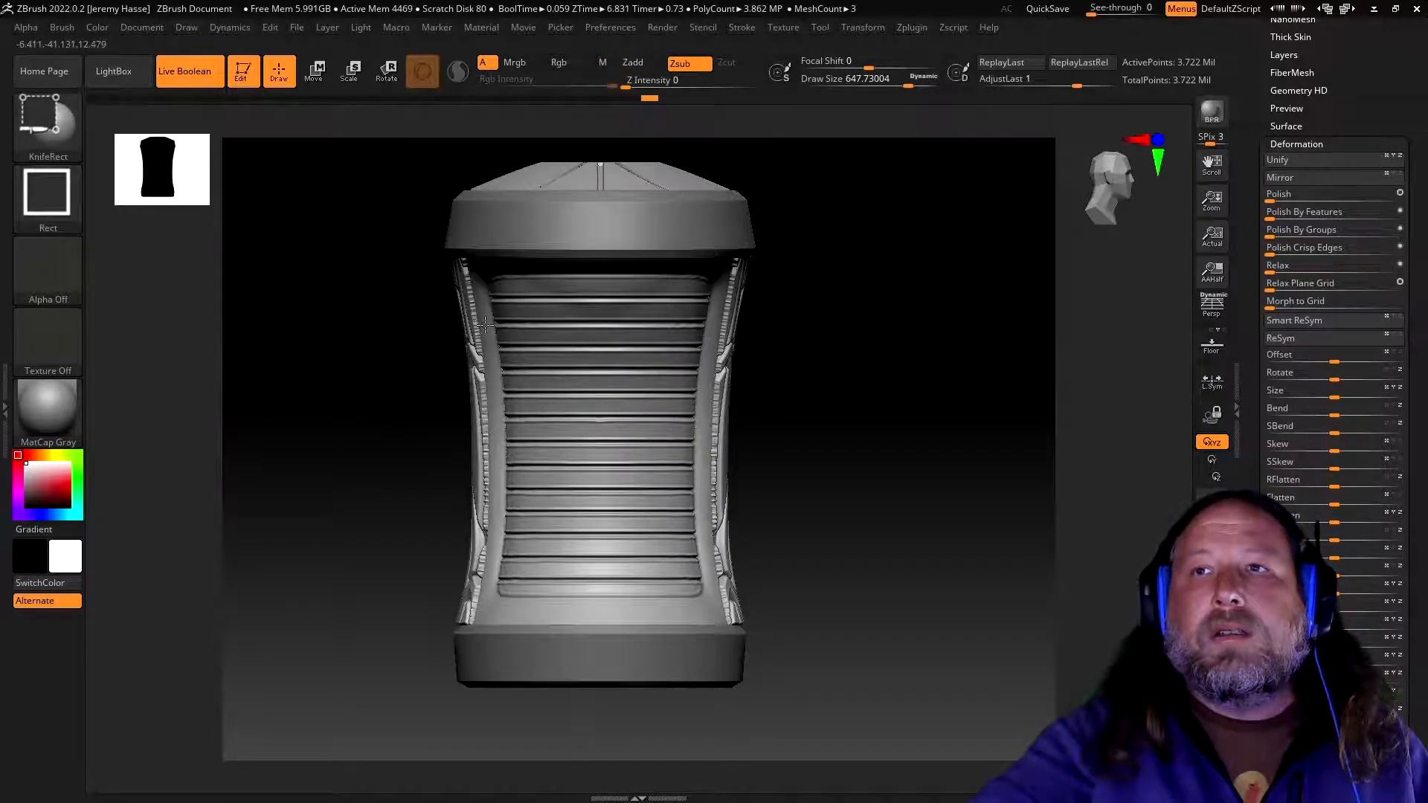
pyautogui.keyDown('ctrl'); pyautogui.keyDown('shift'); pyautogui.click(485, 324); pyautogui.keyUp('shift'); pyautogui.keyUp('ctrl')
pyautogui.moveTo(860, 481)
pyautogui.mouseDown()
pyautogui.moveTo(927, 456)
pyautogui.moveTo(899, 472)
pyautogui.mouseUp()
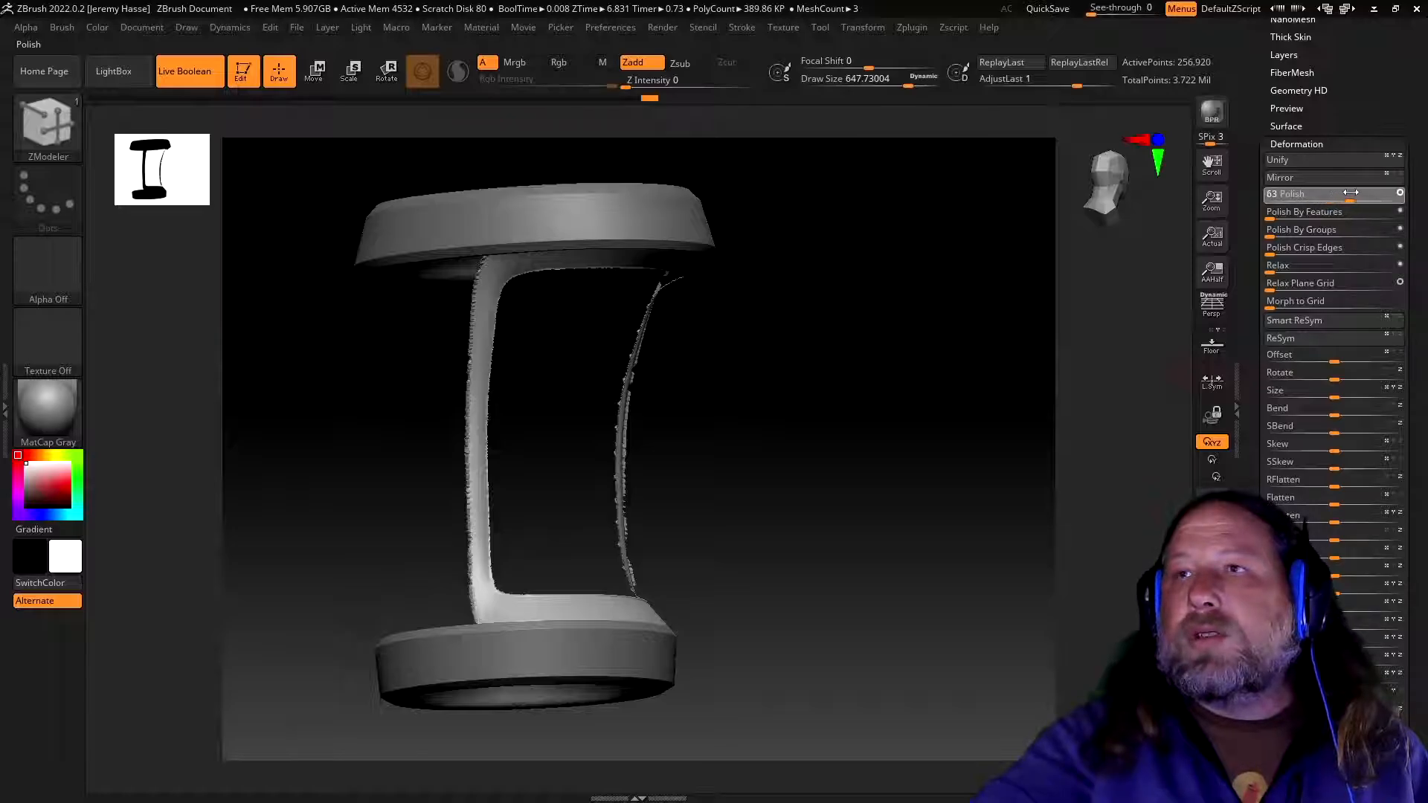
pyautogui.moveTo(1038, 381)
pyautogui.mouseDown()
pyautogui.moveTo(952, 411)
pyautogui.moveTo(928, 441)
pyautogui.moveTo(947, 481)
pyautogui.moveTo(982, 453)
pyautogui.moveTo(979, 382)
pyautogui.mouseUp()
pyautogui.hotkey('ctrl', 'shift')
pyautogui.keyDown('ctrl'); pyautogui.keyDown('shift'); pyautogui.click(991, 478); pyautogui.keyUp('shift'); pyautogui.keyUp('ctrl')
pyautogui.moveTo(1018, 455)
pyautogui.mouseDown()
pyautogui.moveTo(990, 471)
pyautogui.moveTo(963, 452)
pyautogui.moveTo(1048, 487)
pyautogui.moveTo(1025, 508)
pyautogui.mouseUp()
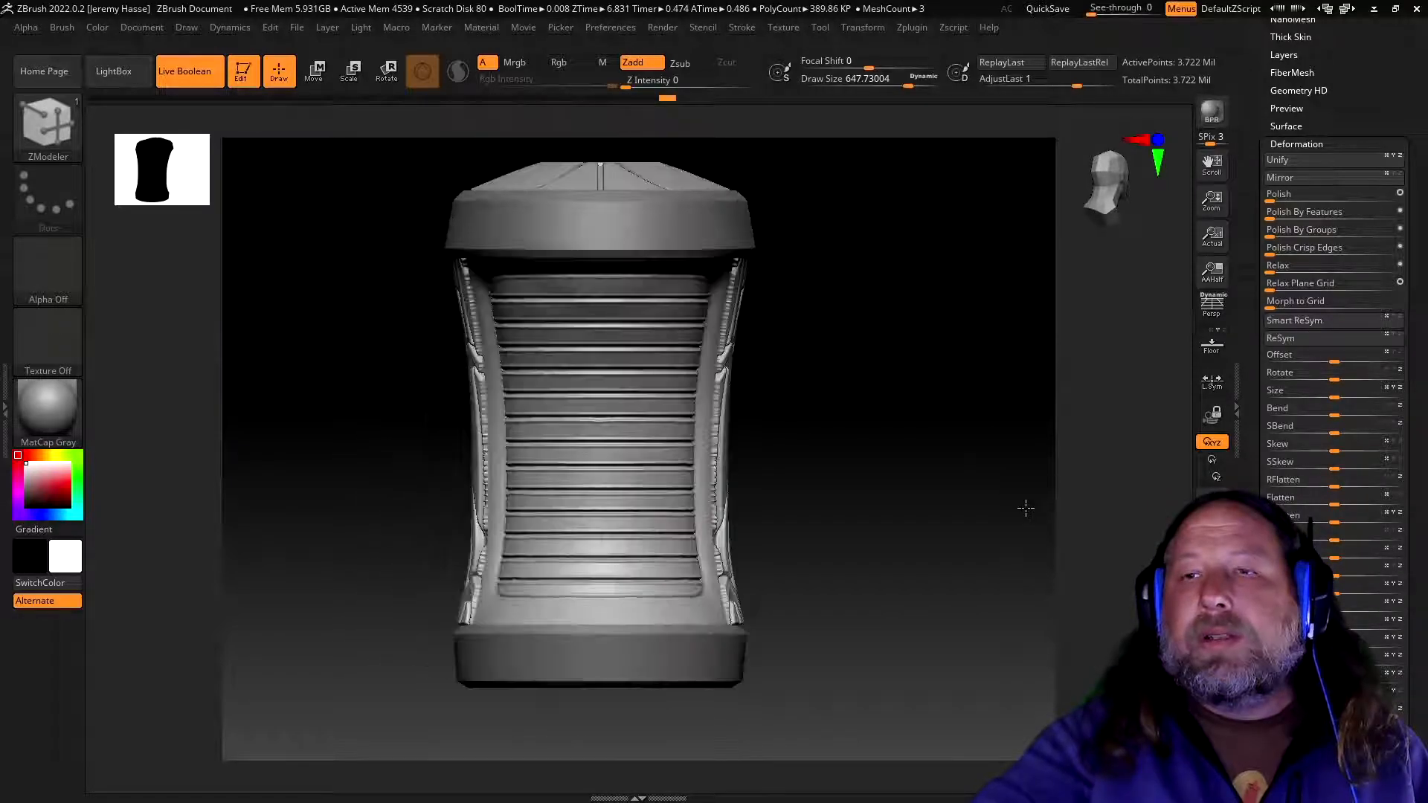
pyautogui.hotkey('ctrl', 'shift')
pyautogui.keyDown('ctrl'); pyautogui.keyDown('shift'); pyautogui.moveTo(710, 610); pyautogui.dragTo(714, 614); pyautogui.keyUp('shift'); pyautogui.keyUp('ctrl')
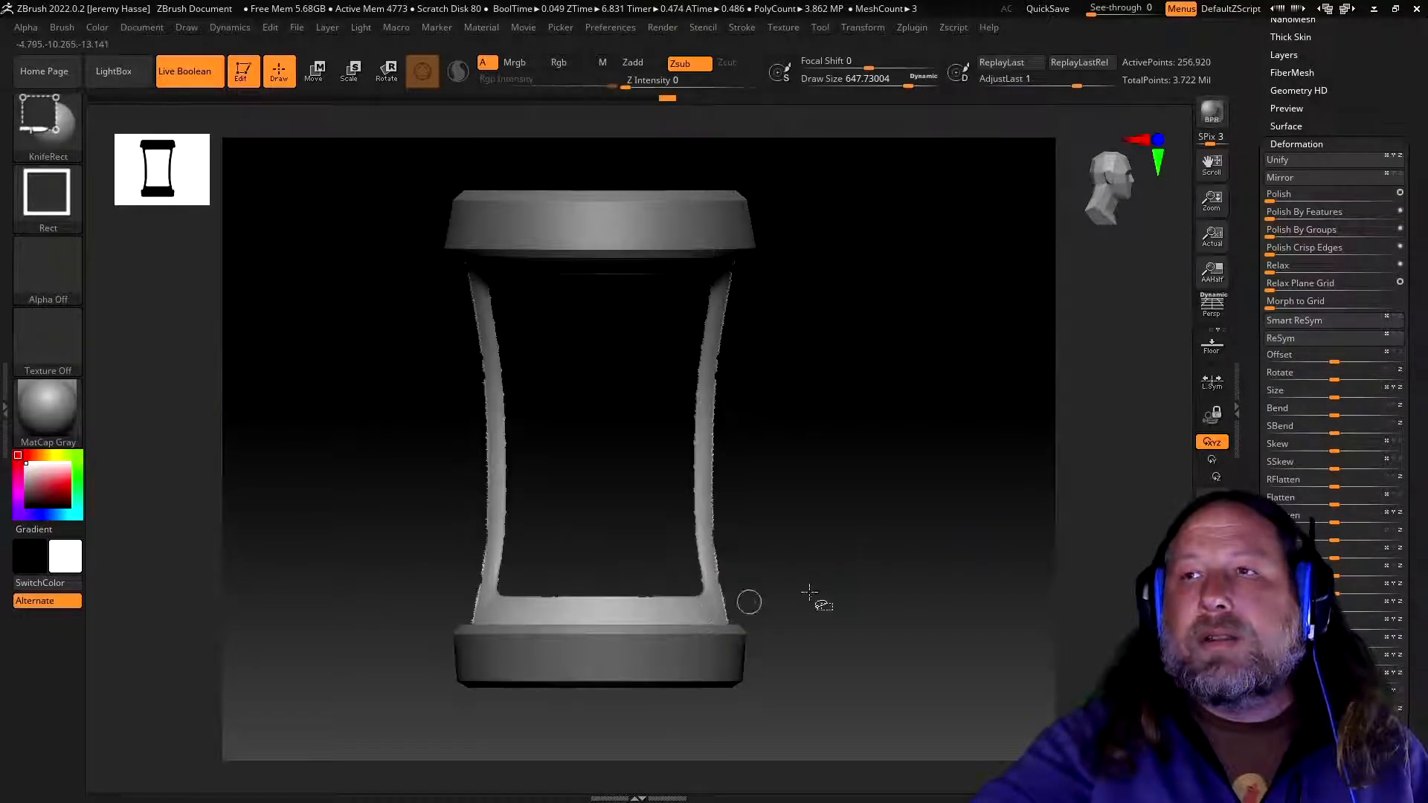
pyautogui.moveTo(966, 548)
pyautogui.mouseDown()
pyautogui.moveTo(1004, 469)
pyautogui.moveTo(1048, 513)
pyautogui.moveTo(985, 523)
pyautogui.moveTo(962, 544)
pyautogui.mouseUp()
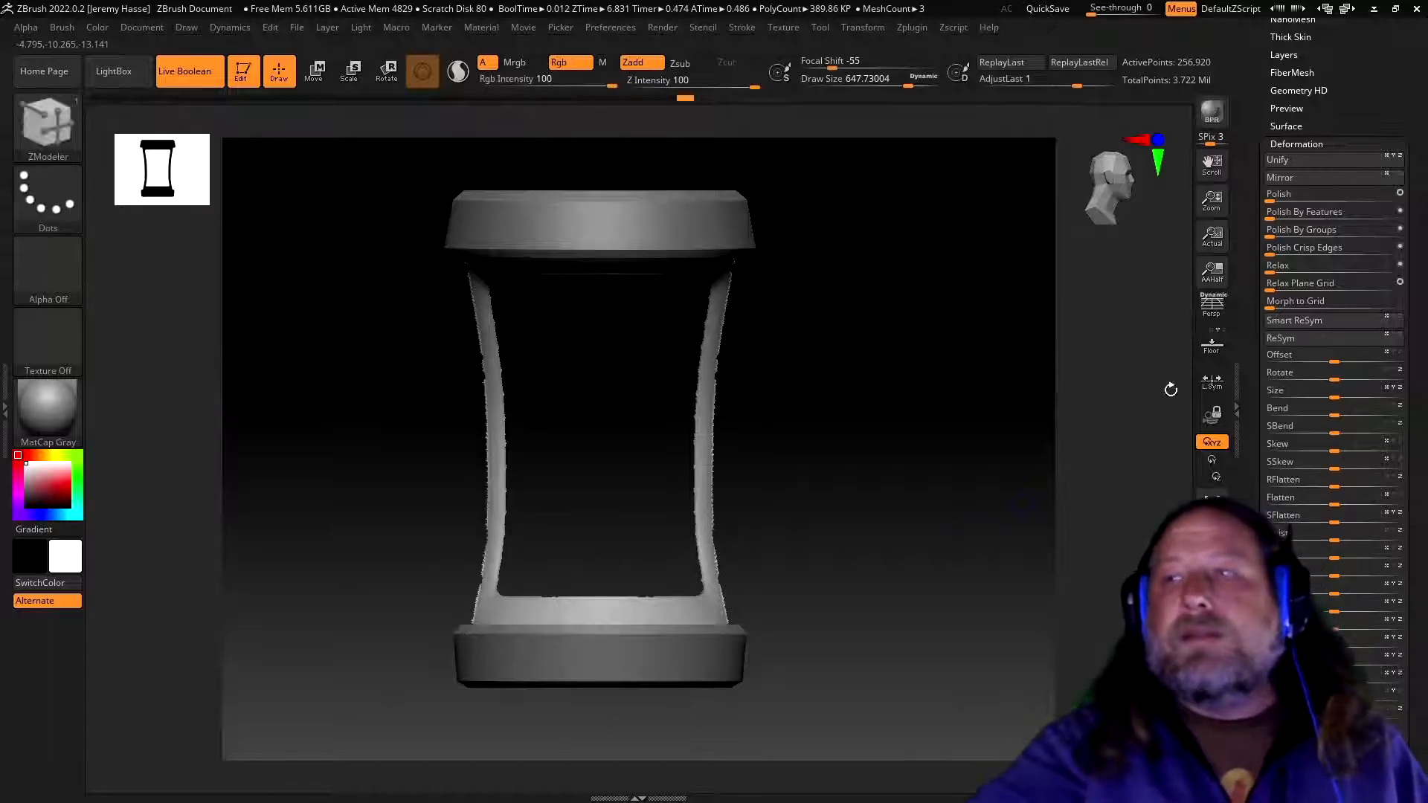
pyautogui.moveTo(1318, 136); pyautogui.dragTo(1287, 150)
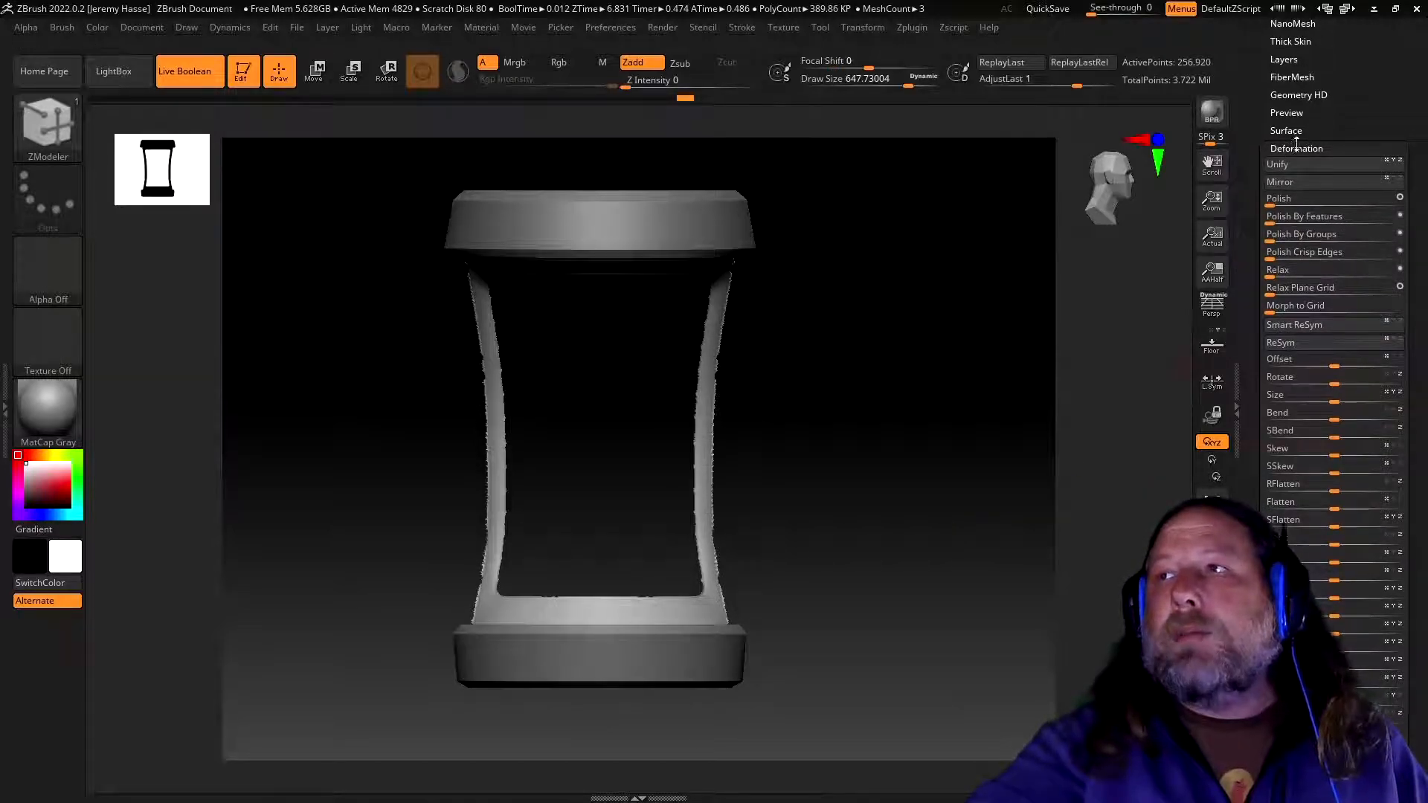
pyautogui.click(1295, 145)
pyautogui.moveTo(1259, 126); pyautogui.dragTo(1253, 250)
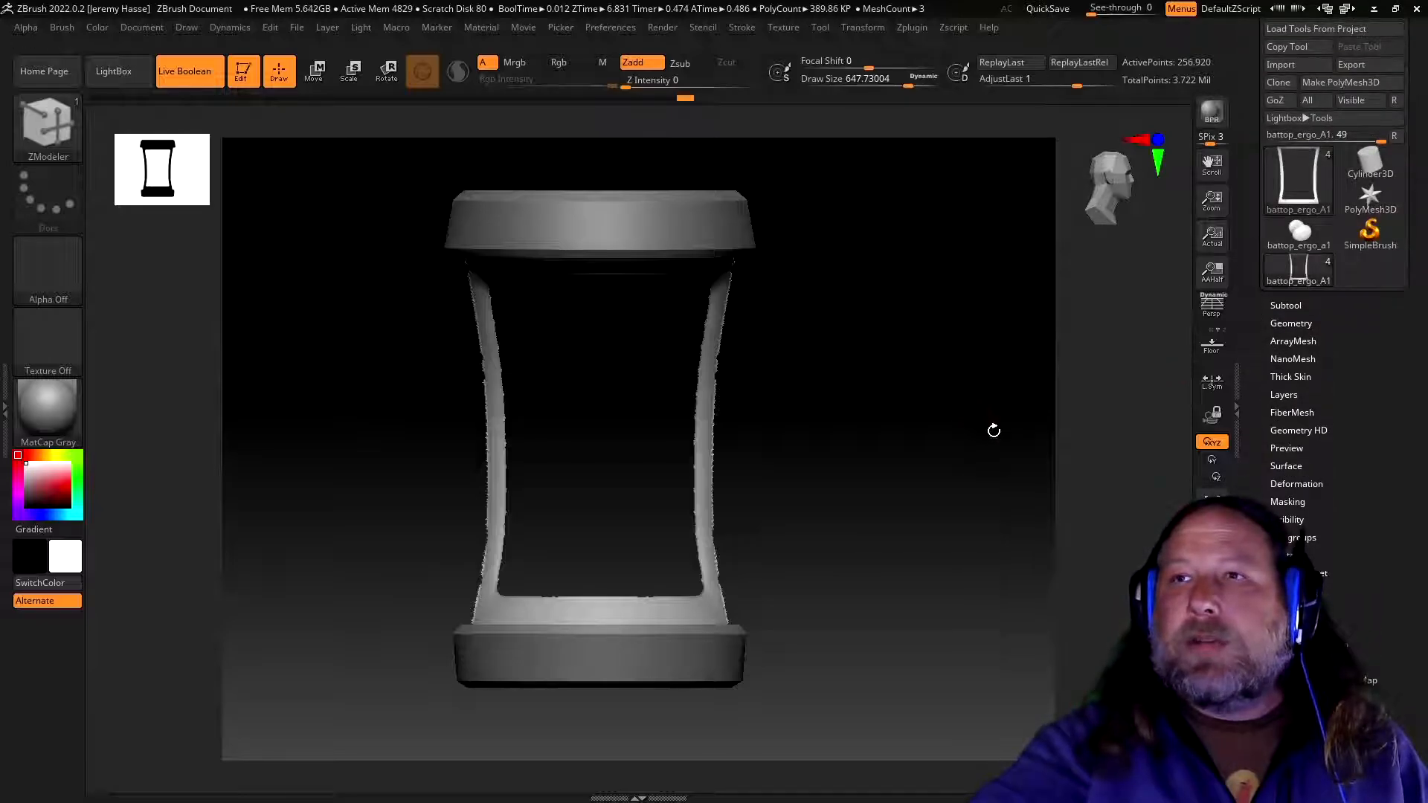
pyautogui.press('ctrl')
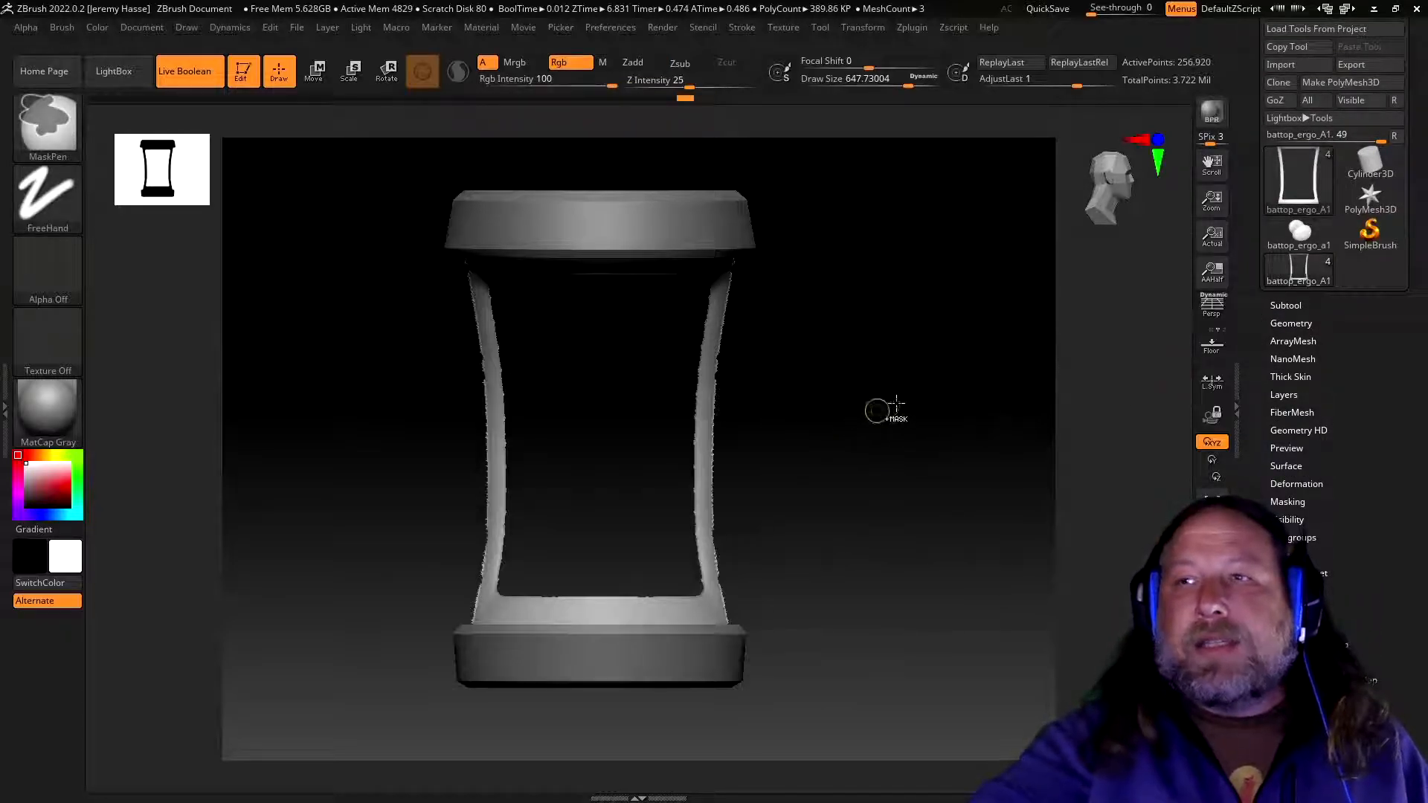
pyautogui.hotkey('ctrl', 'shift')
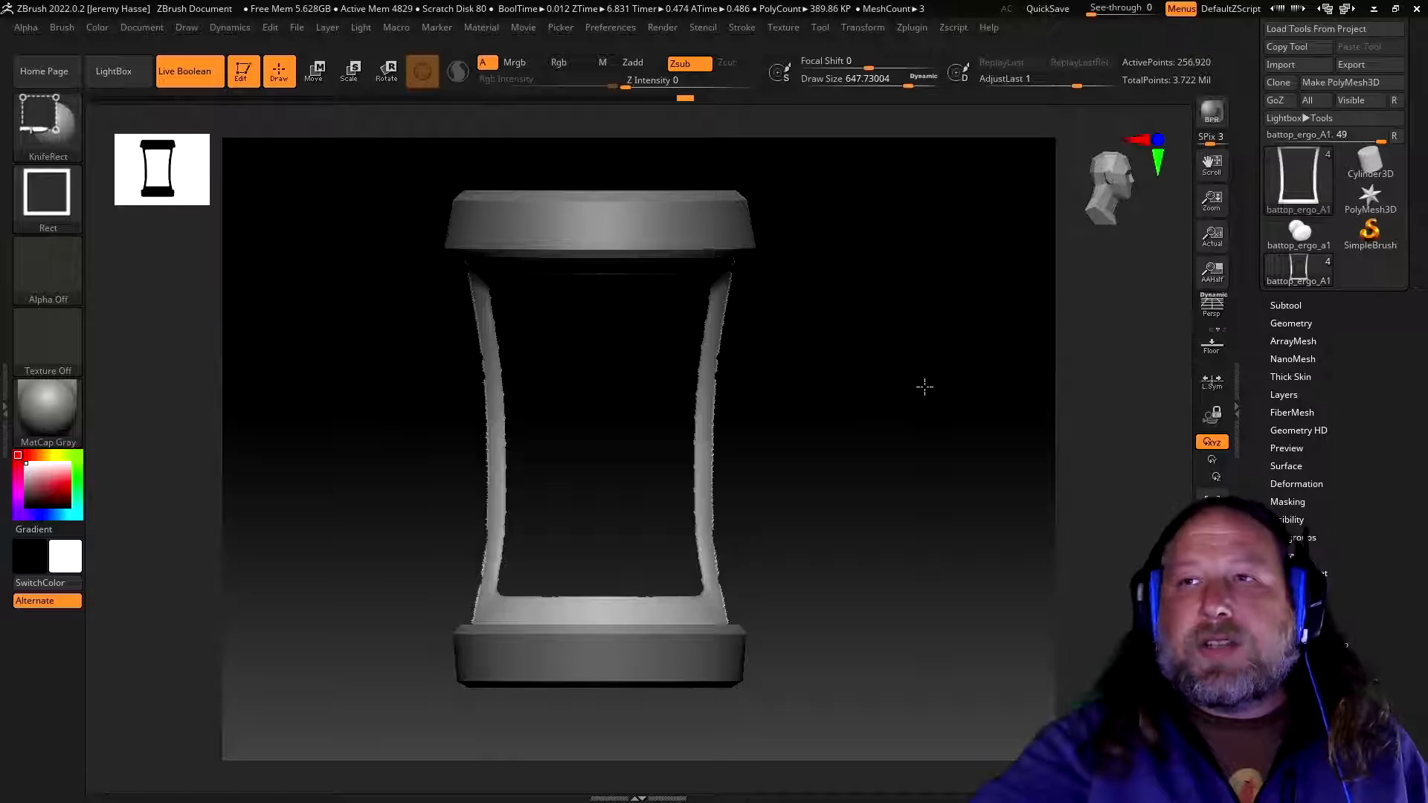
pyautogui.hotkey('ctrl', 'z')
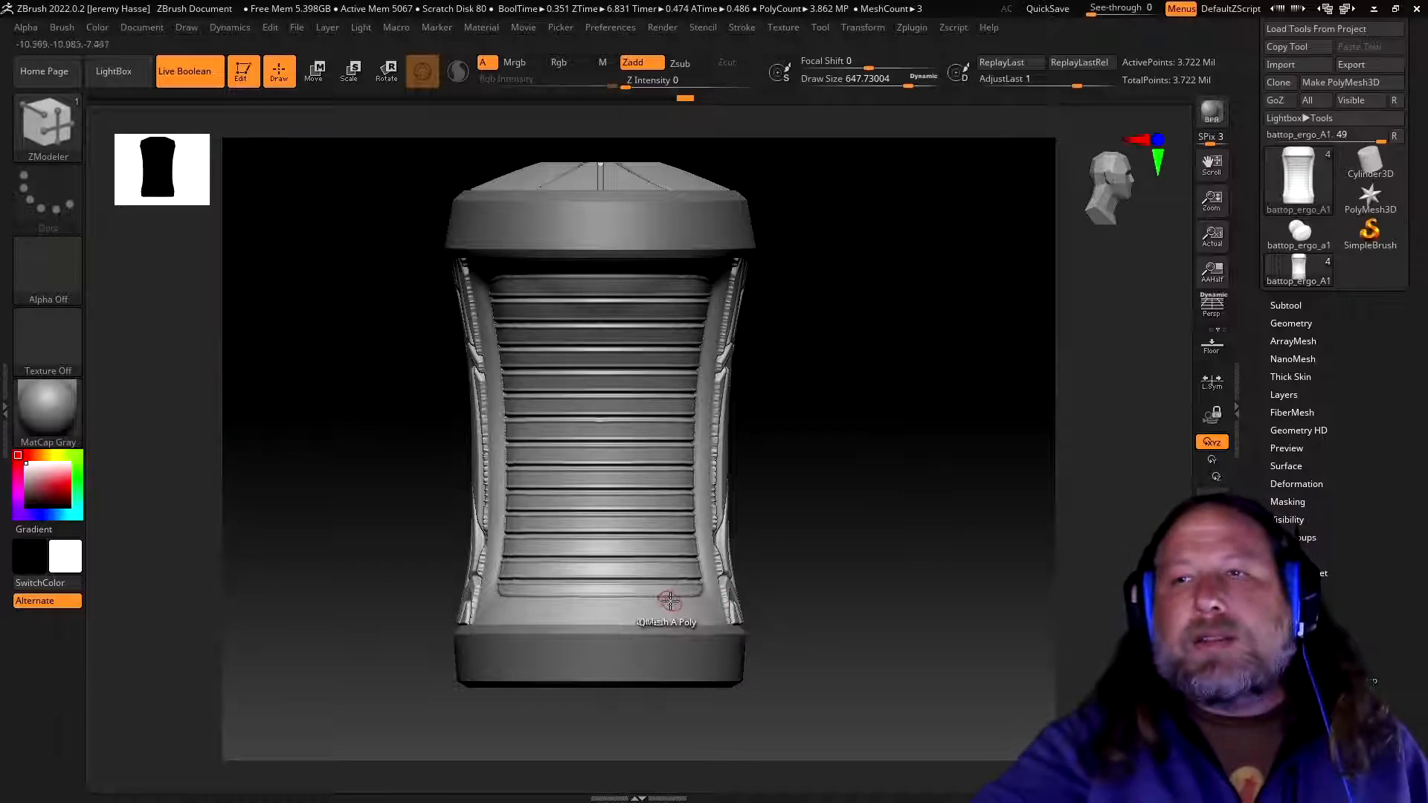
# - Apply Polish By Groups at 82 to the whole handle
pyautogui.moveTo(930, 532)
pyautogui.mouseDown()
pyautogui.moveTo(981, 542)
pyautogui.moveTo(1087, 523)
pyautogui.moveTo(937, 506)
pyautogui.moveTo(873, 546)
pyautogui.moveTo(901, 577)
pyautogui.moveTo(931, 574)
pyautogui.moveTo(940, 519)
pyautogui.moveTo(1011, 517)
pyautogui.mouseUp()
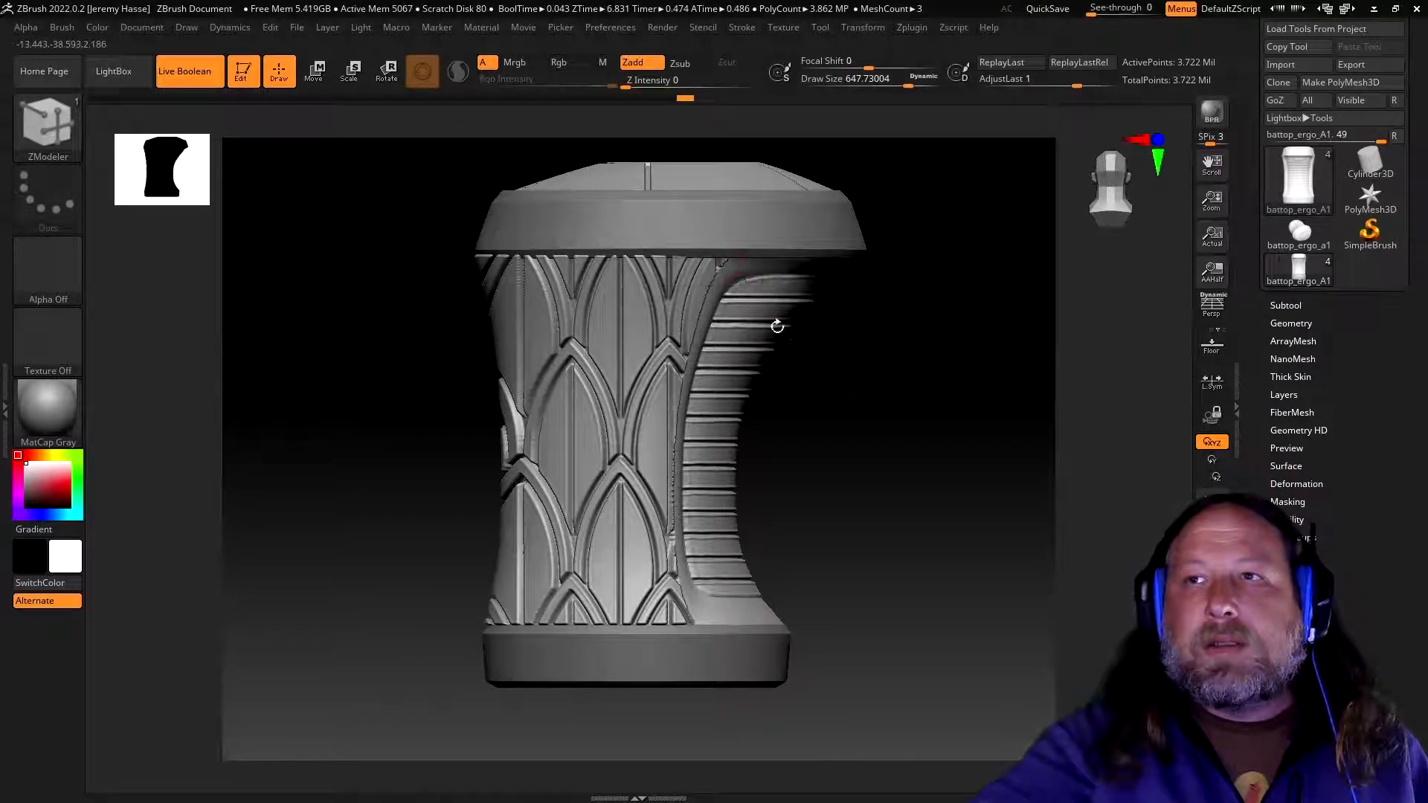
pyautogui.press('shift')
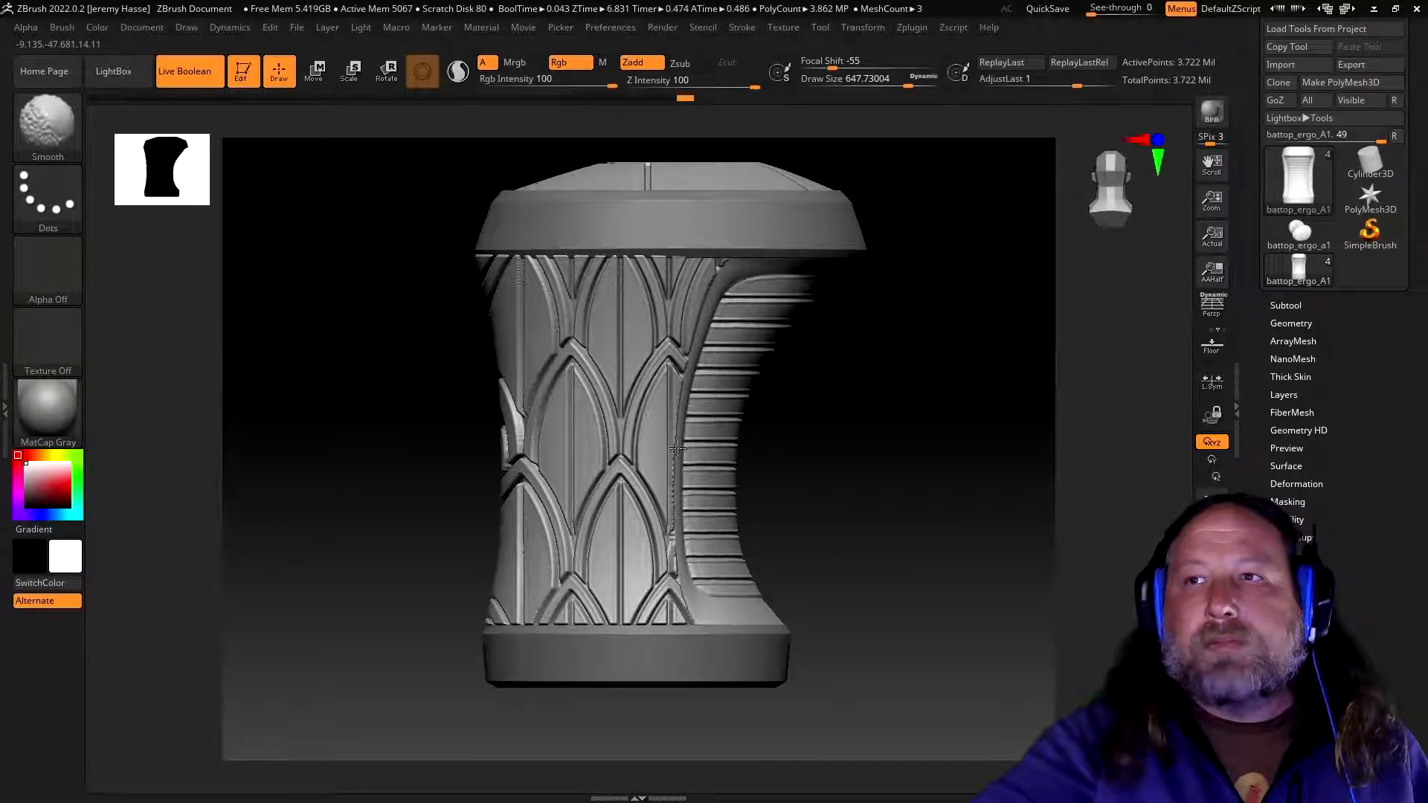
pyautogui.moveTo(940, 494)
pyautogui.mouseDown()
pyautogui.moveTo(889, 478)
pyautogui.moveTo(855, 493)
pyautogui.moveTo(914, 501)
pyautogui.moveTo(924, 472)
pyautogui.moveTo(994, 472)
pyautogui.moveTo(975, 467)
pyautogui.mouseUp()
pyautogui.press('ctrl')
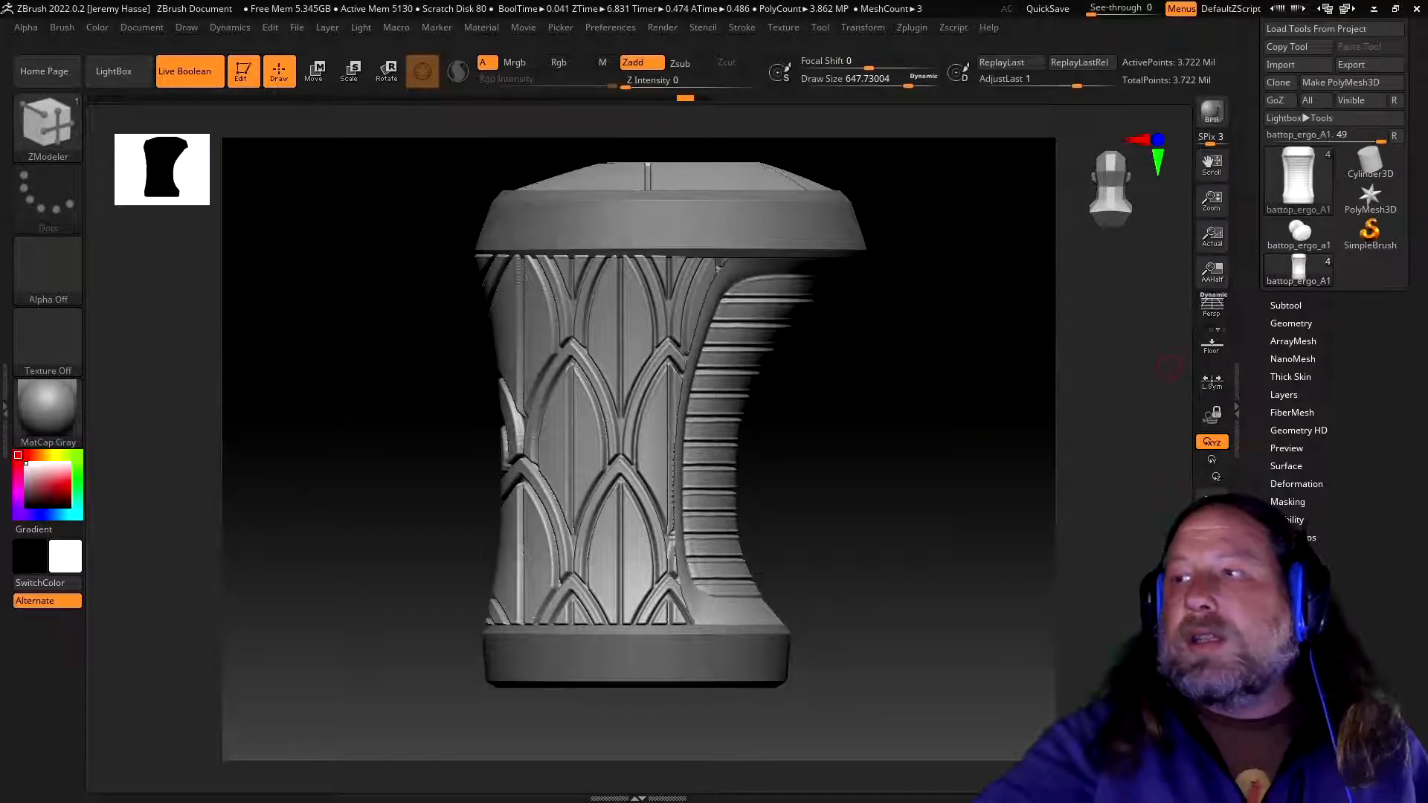
pyautogui.click(1307, 537)
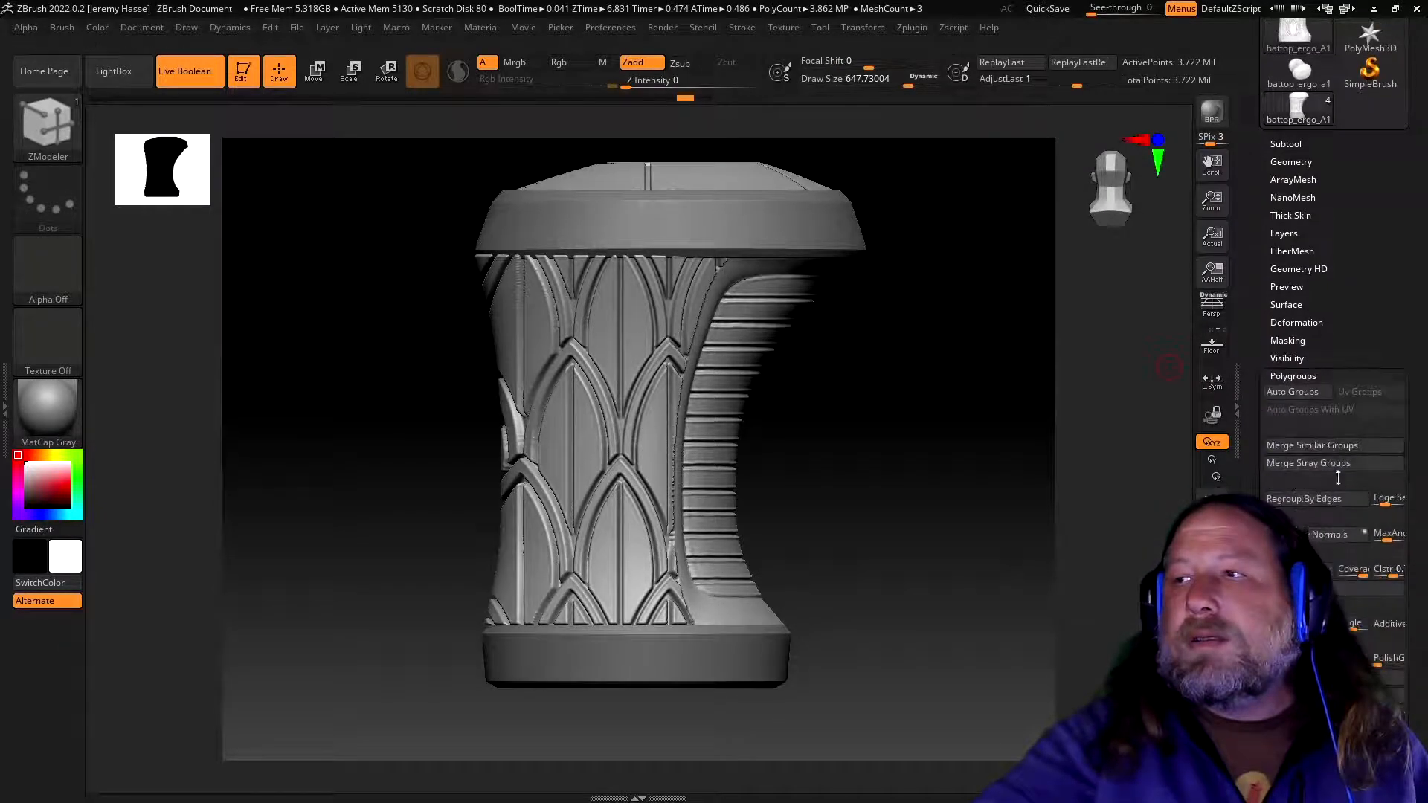
pyautogui.click(1320, 374)
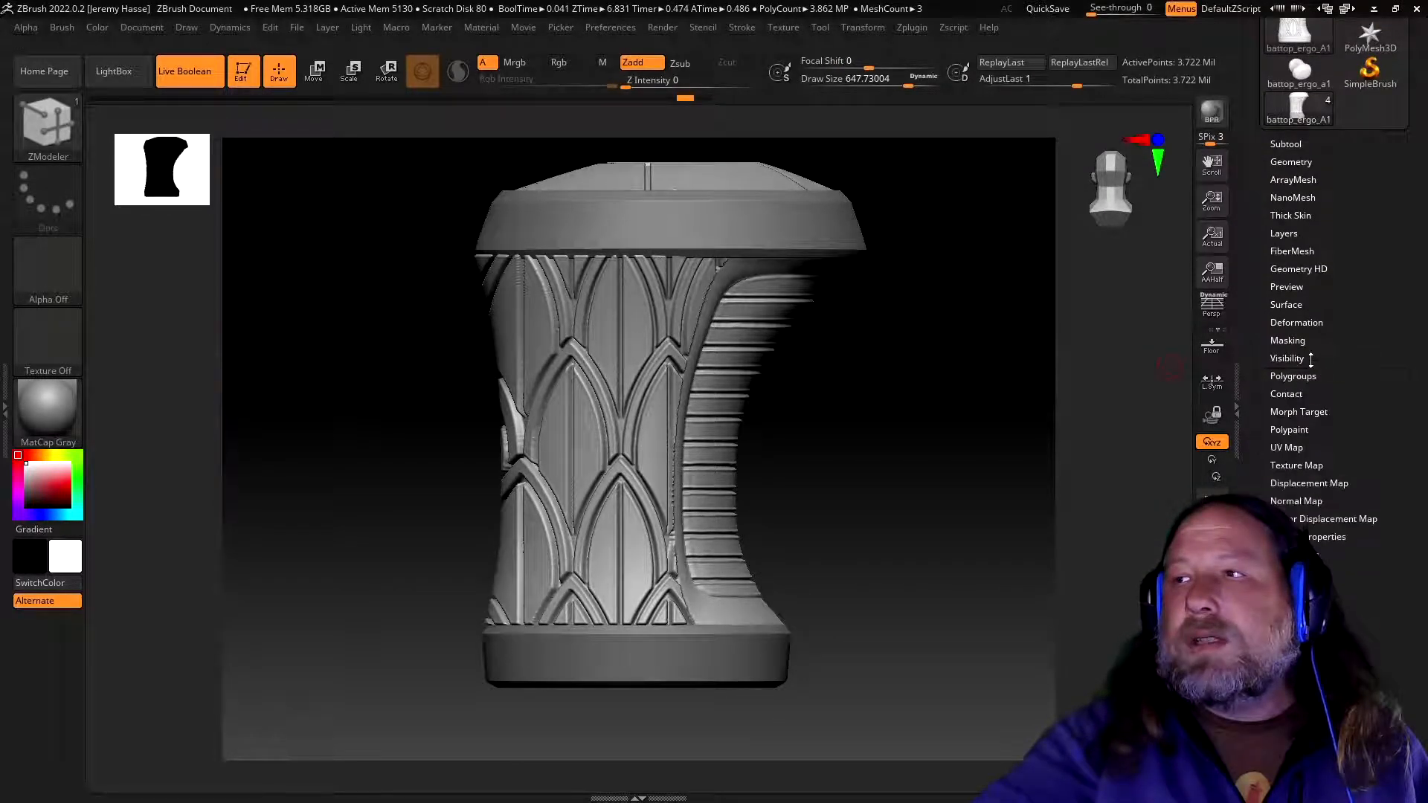
pyautogui.click(1301, 322)
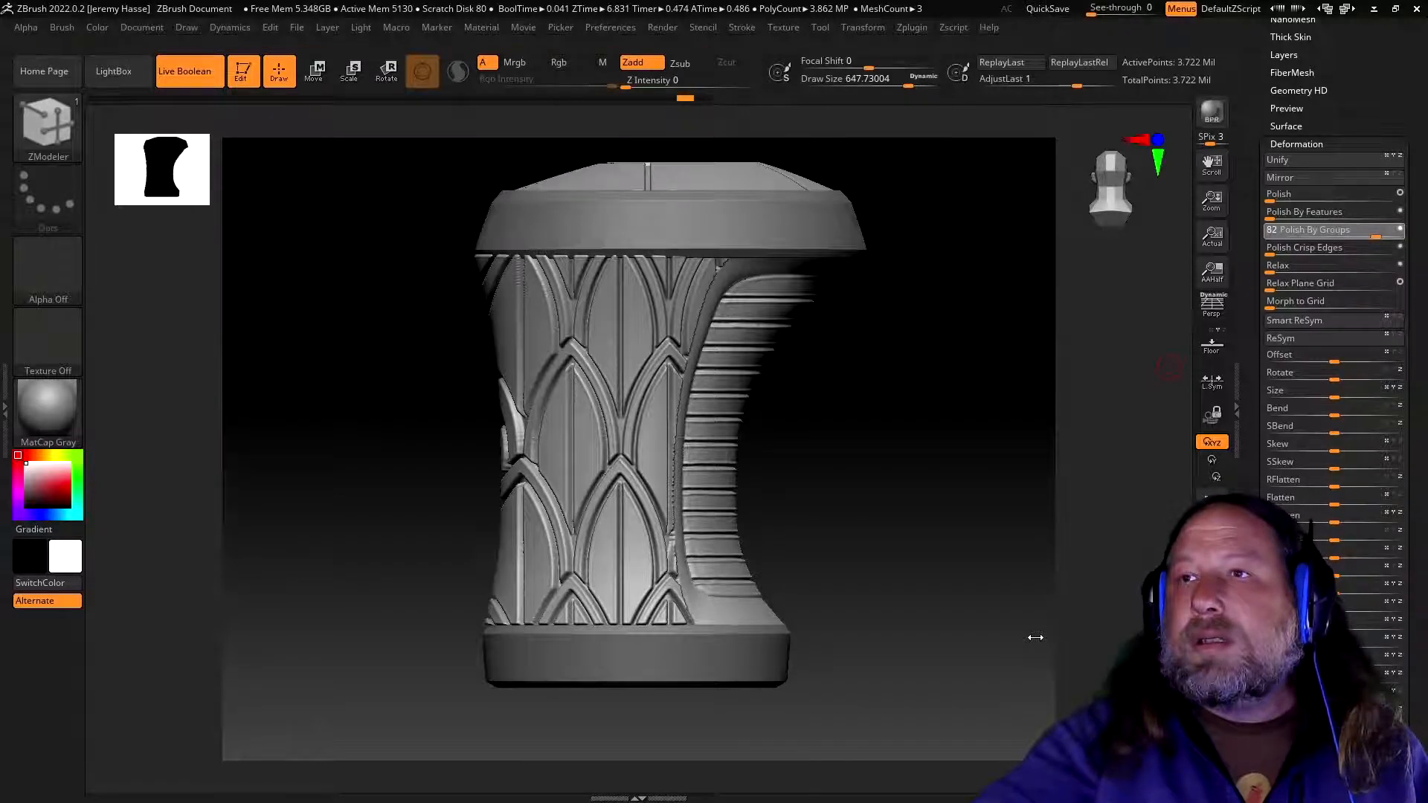
pyautogui.moveTo(1000, 613); pyautogui.dragTo(926, 673)
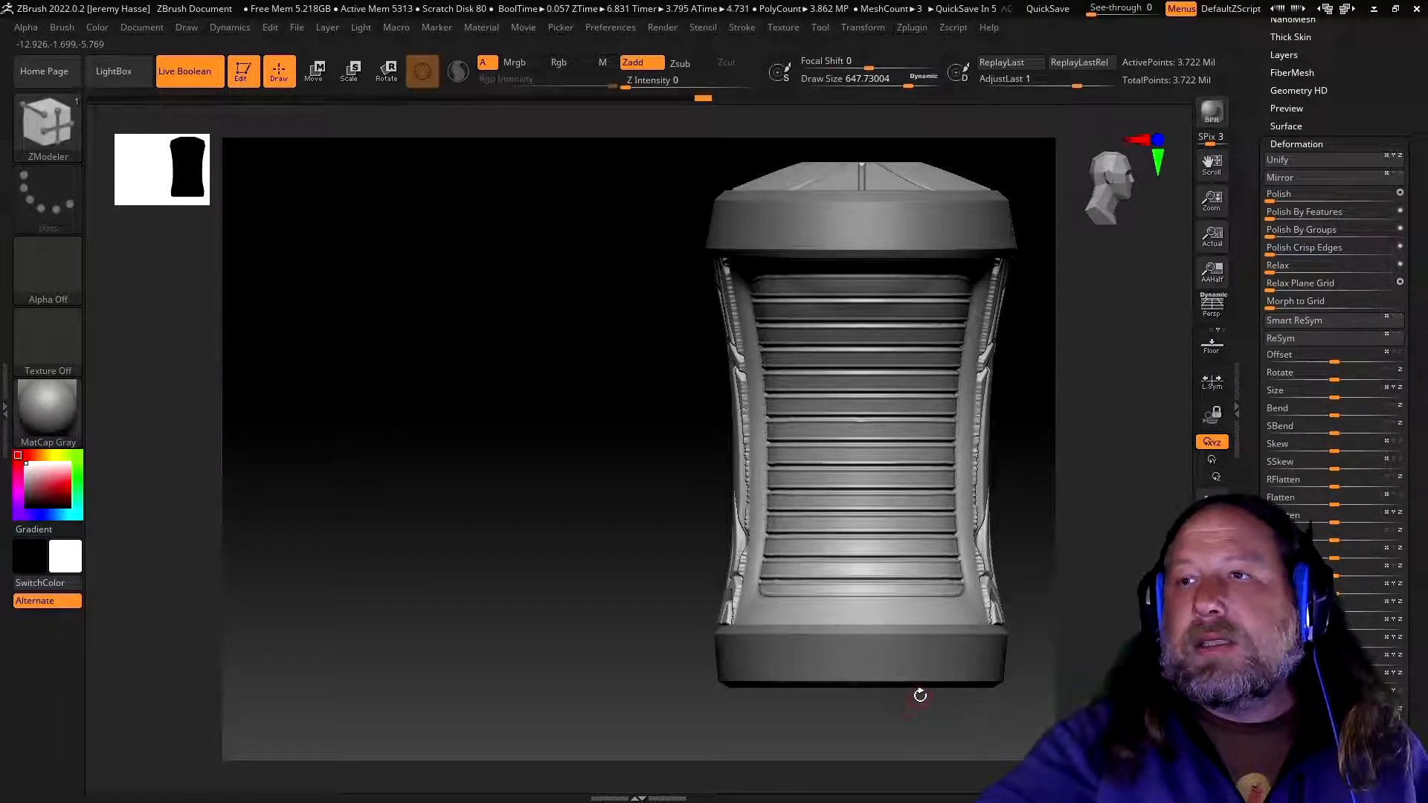
# - Make the Extract3 end-cap subtool active and scale it to about 1.036 along Z
pyautogui.moveTo(1264, 71); pyautogui.dragTo(1245, 147)
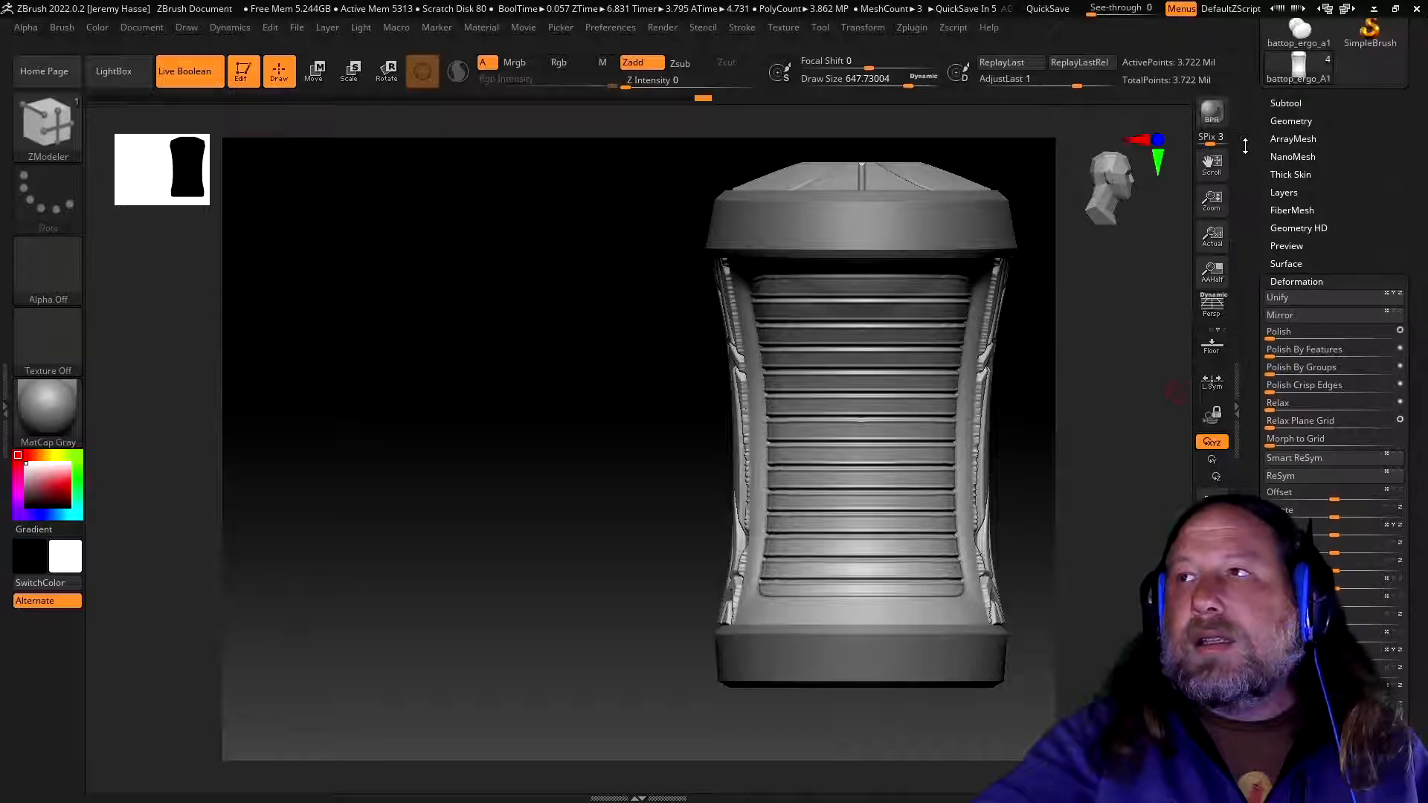
pyautogui.click(1285, 104)
pyautogui.click(1301, 125)
pyautogui.moveTo(635, 161)
pyautogui.keyDown('ctrl'); pyautogui.mouseDown()
pyautogui.moveTo(943, 303)
pyautogui.moveTo(1041, 312)
pyautogui.mouseUp(); pyautogui.keyUp('ctrl')
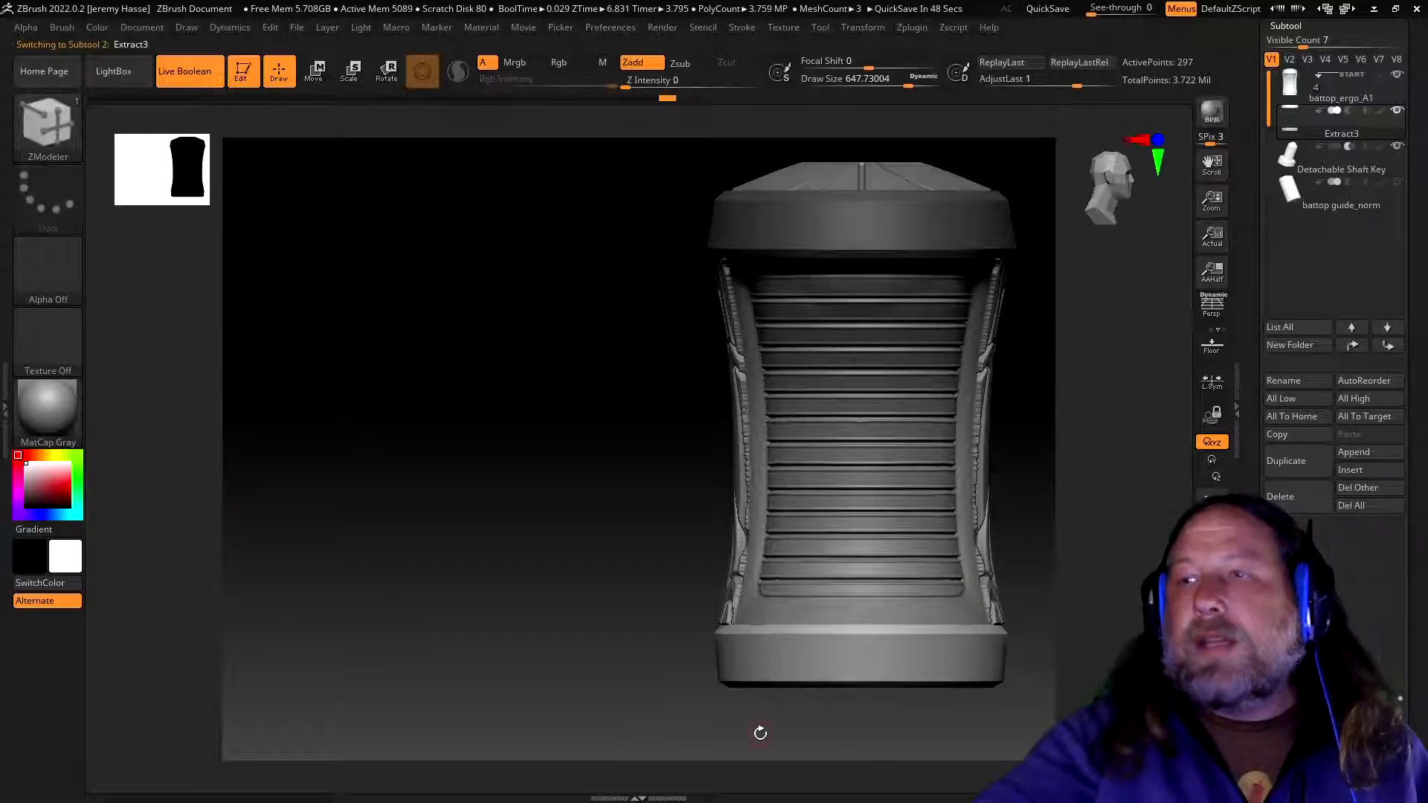
pyautogui.click(365, 77)
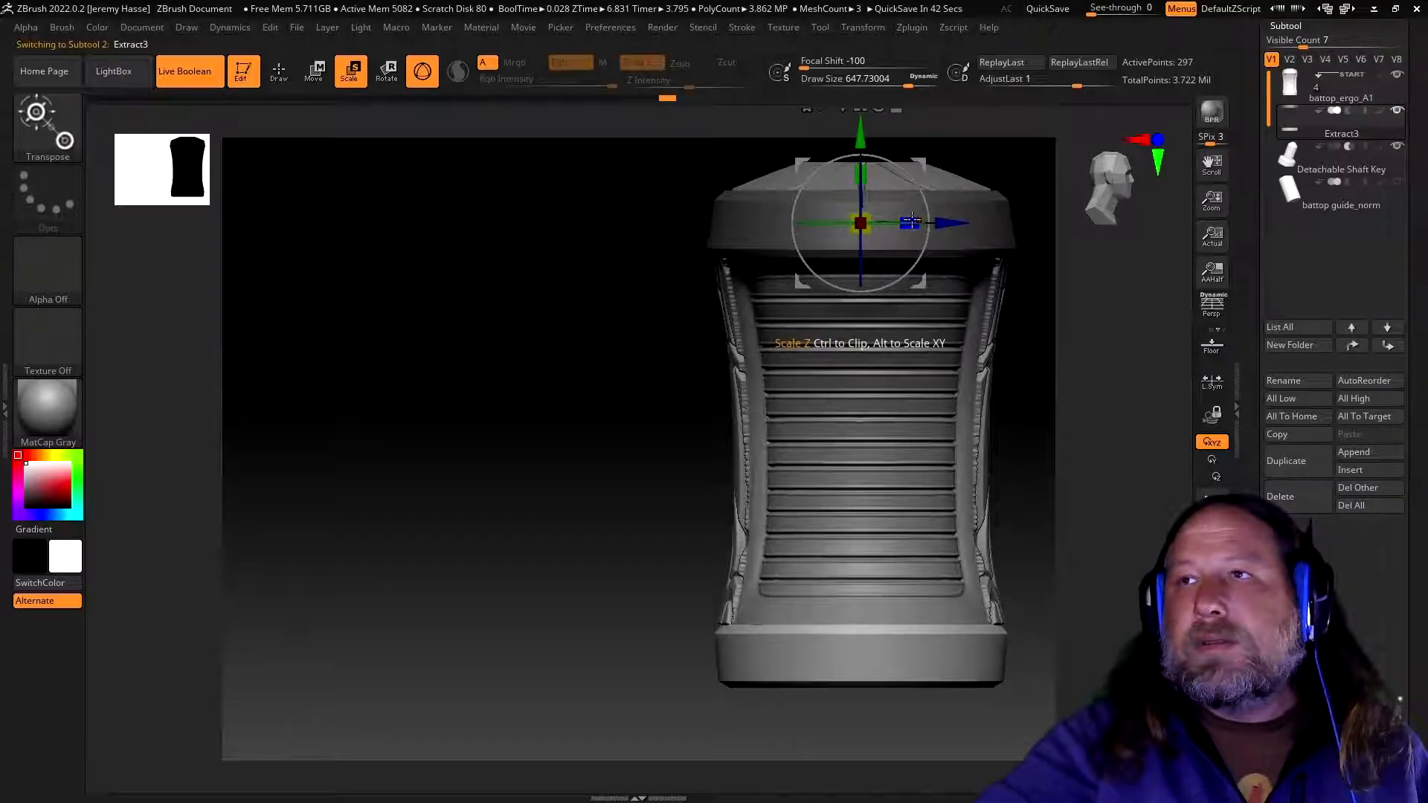
pyautogui.moveTo(915, 217); pyautogui.dragTo(918, 218)
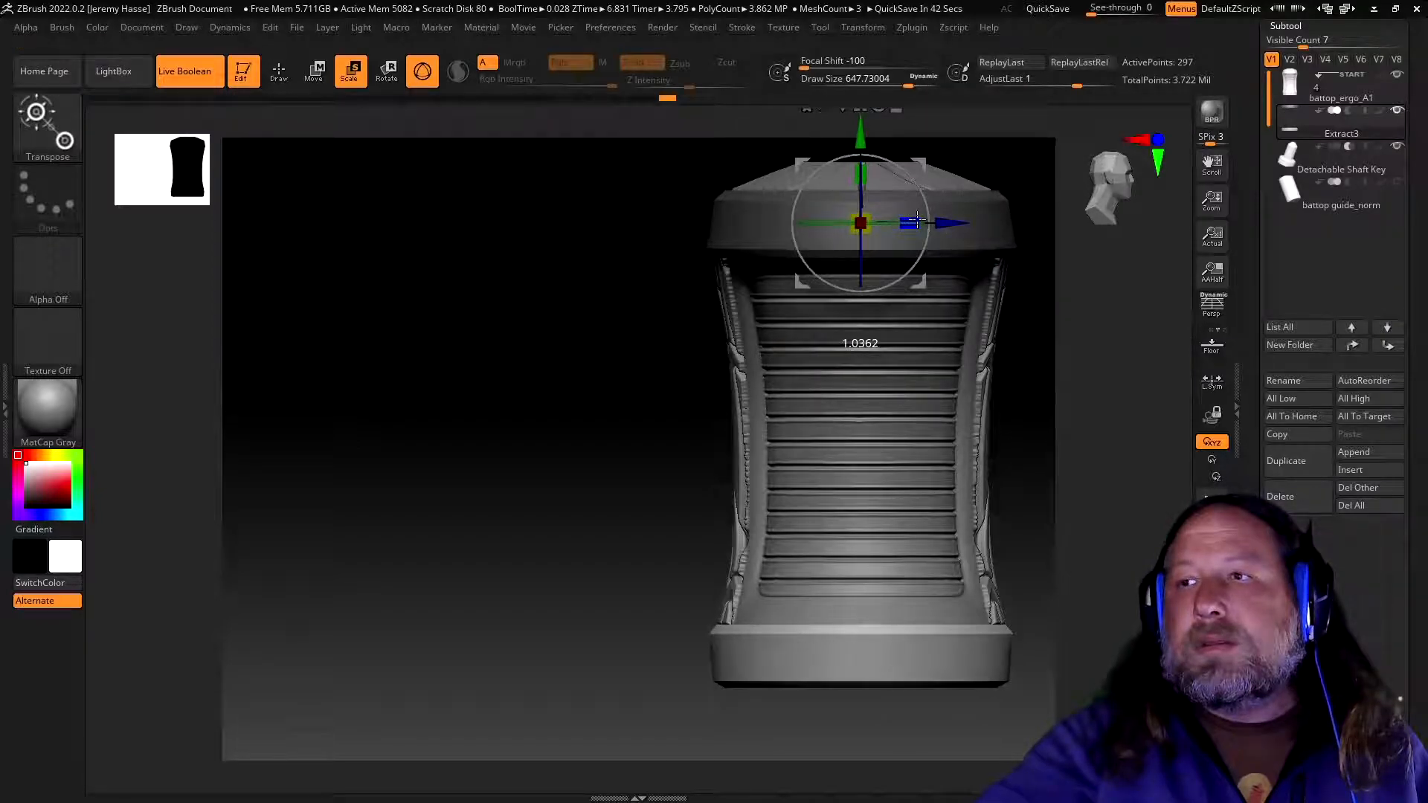
# - Scale the end caps slightly wider along the X axis from the patterned side, then return to Draw mode
pyautogui.moveTo(554, 500); pyautogui.dragTo(644, 494)
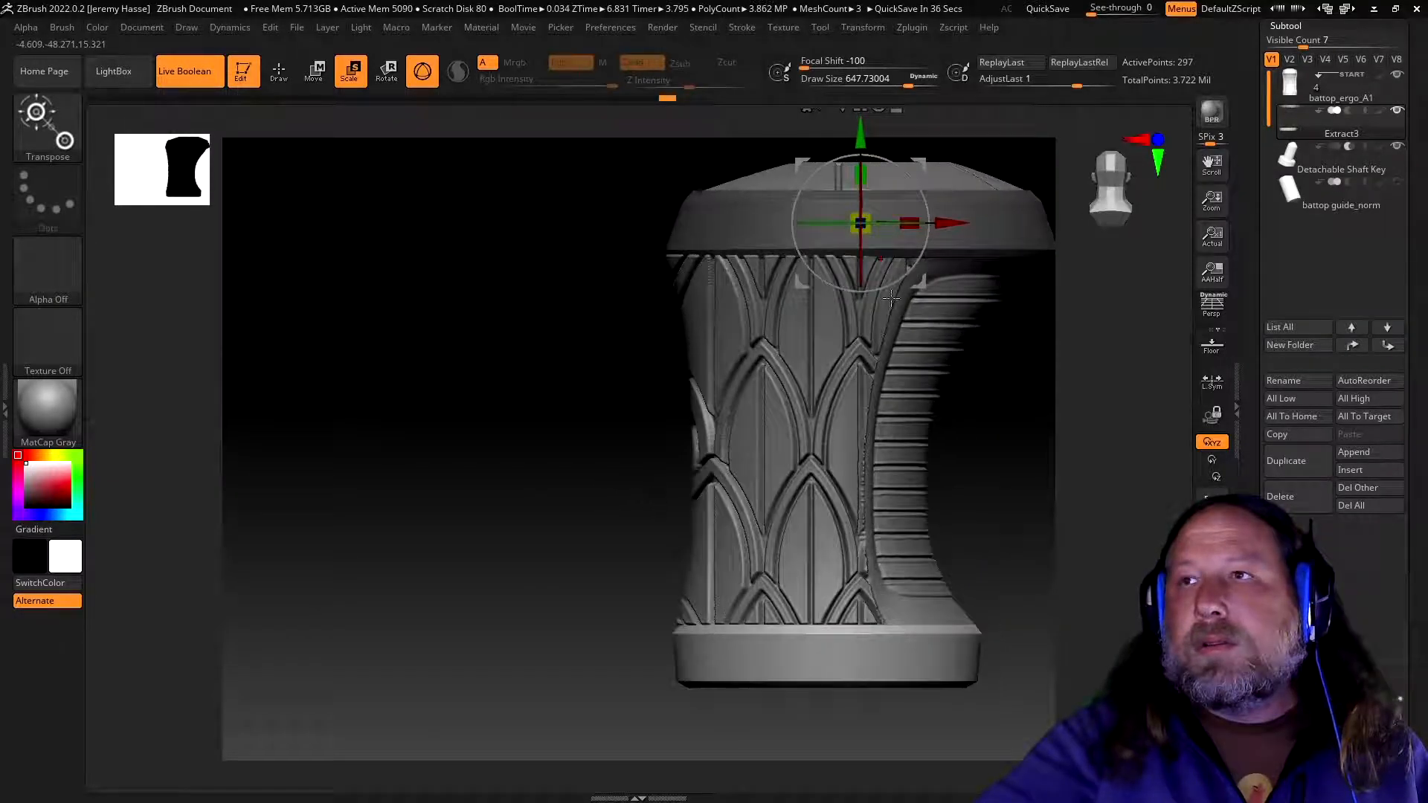
pyautogui.moveTo(914, 218); pyautogui.dragTo(922, 222)
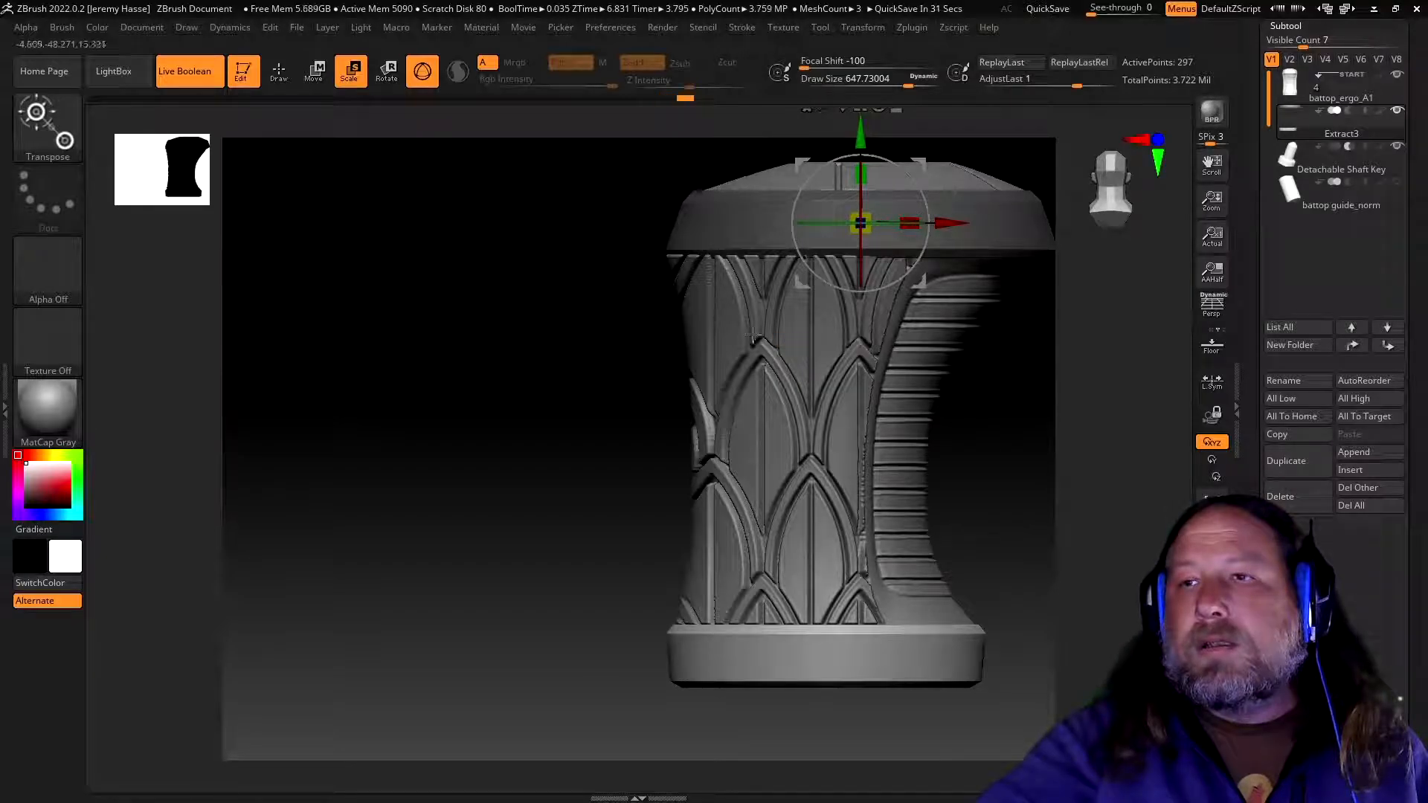
pyautogui.moveTo(548, 500); pyautogui.dragTo(481, 539)
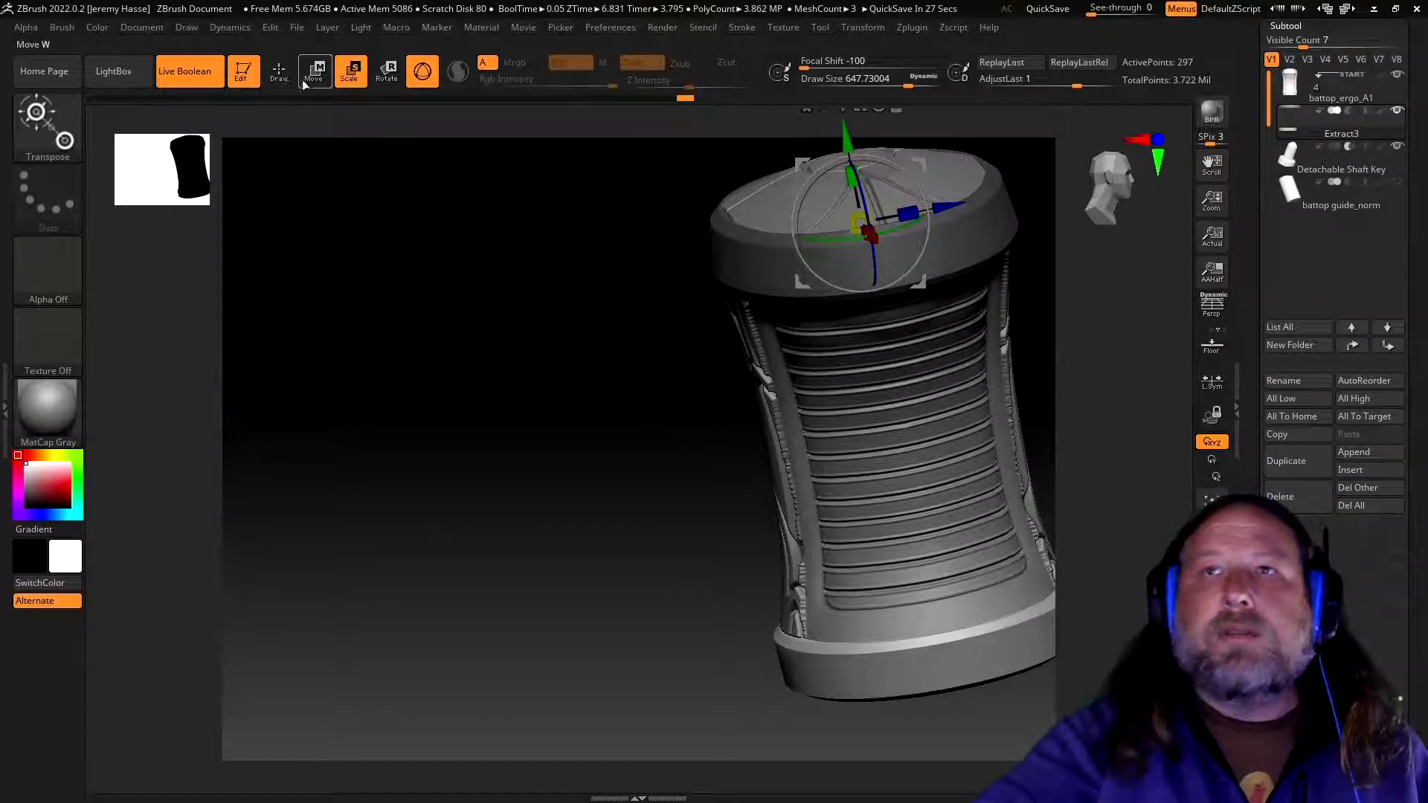
pyautogui.press('q')
pyautogui.moveTo(474, 379); pyautogui.dragTo(494, 347)
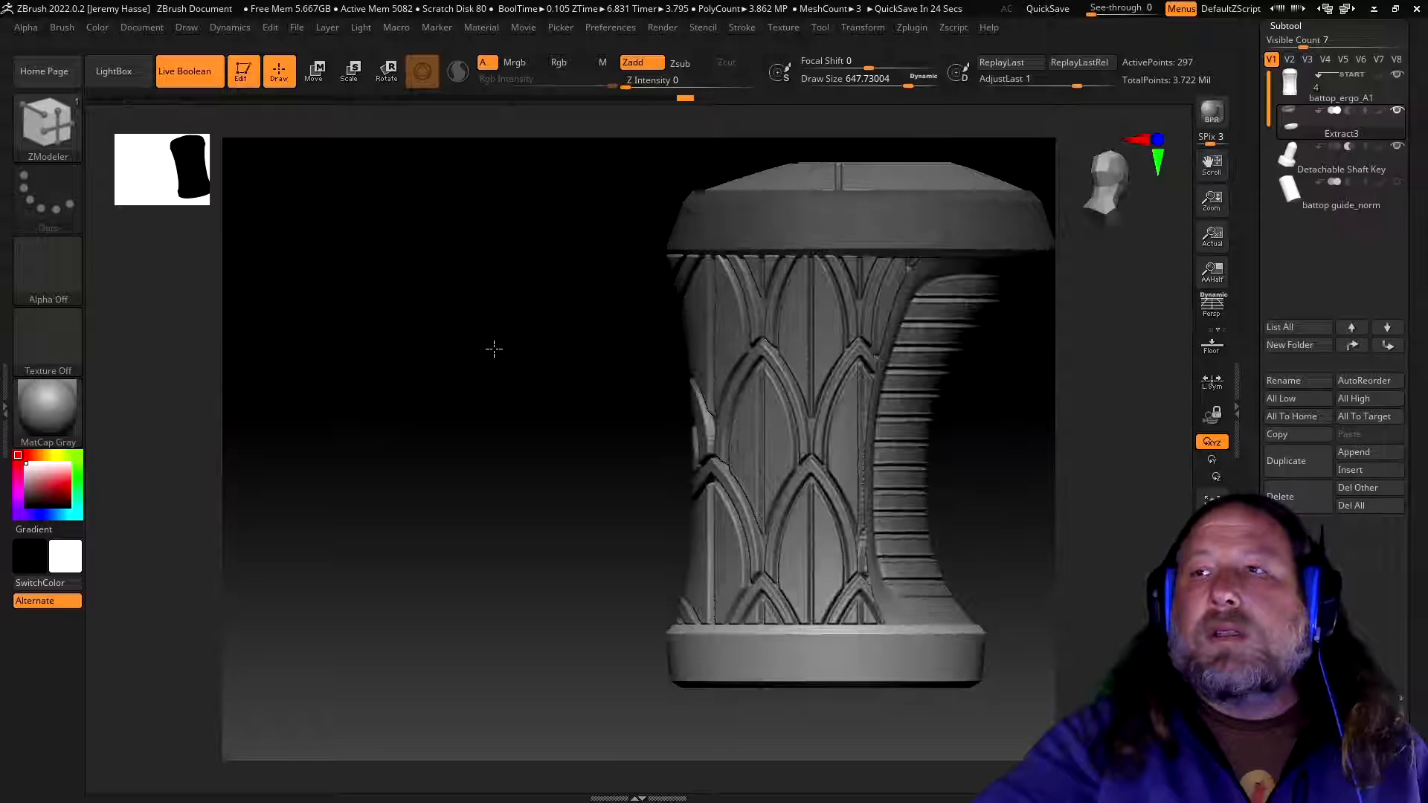
pyautogui.moveTo(511, 547)
pyautogui.mouseDown()
pyautogui.moveTo(456, 404)
pyautogui.moveTo(461, 533)
pyautogui.moveTo(478, 563)
pyautogui.mouseUp()
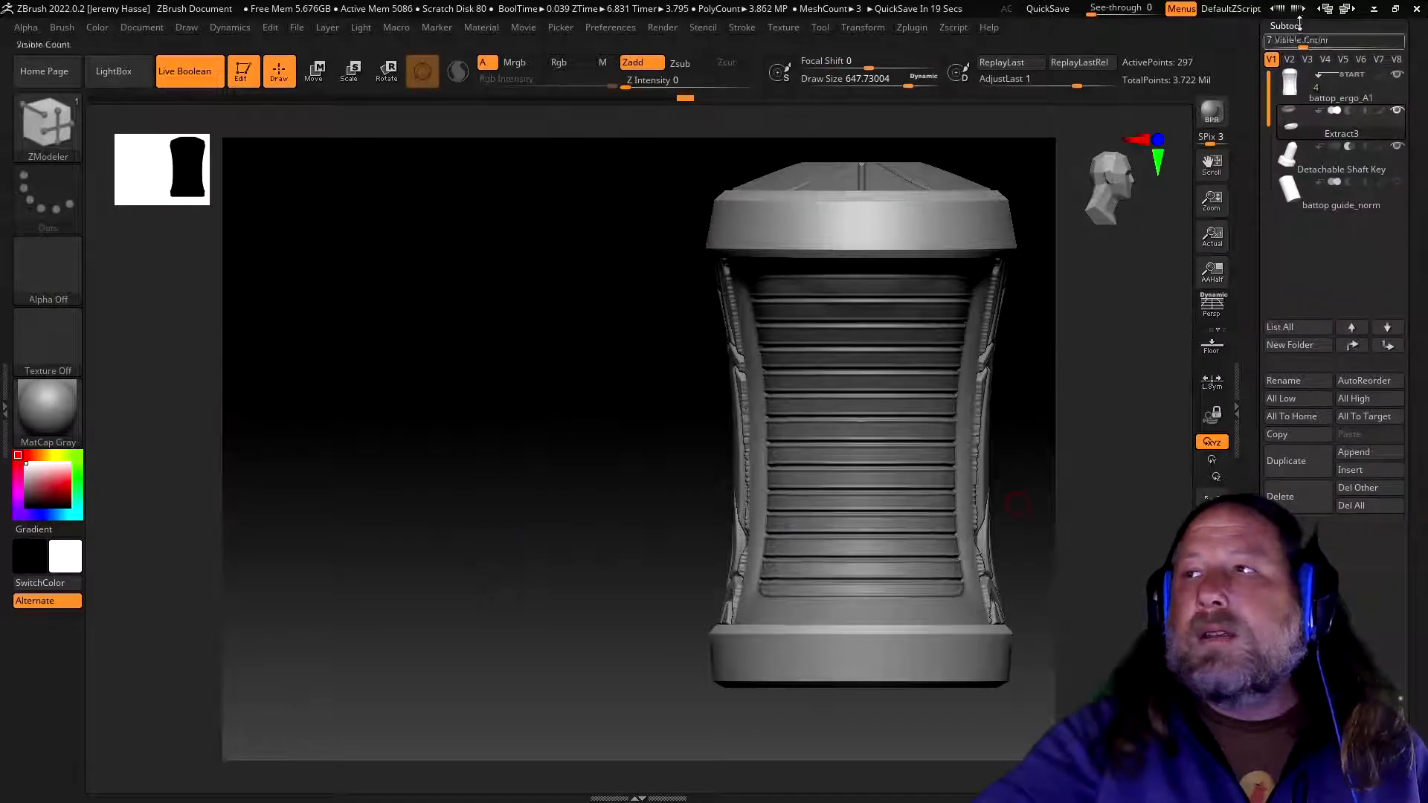
# - Set SmoothSubdiv to 5 for the end caps and apply the dynamic subdivision to the mesh
pyautogui.click(1348, 28)
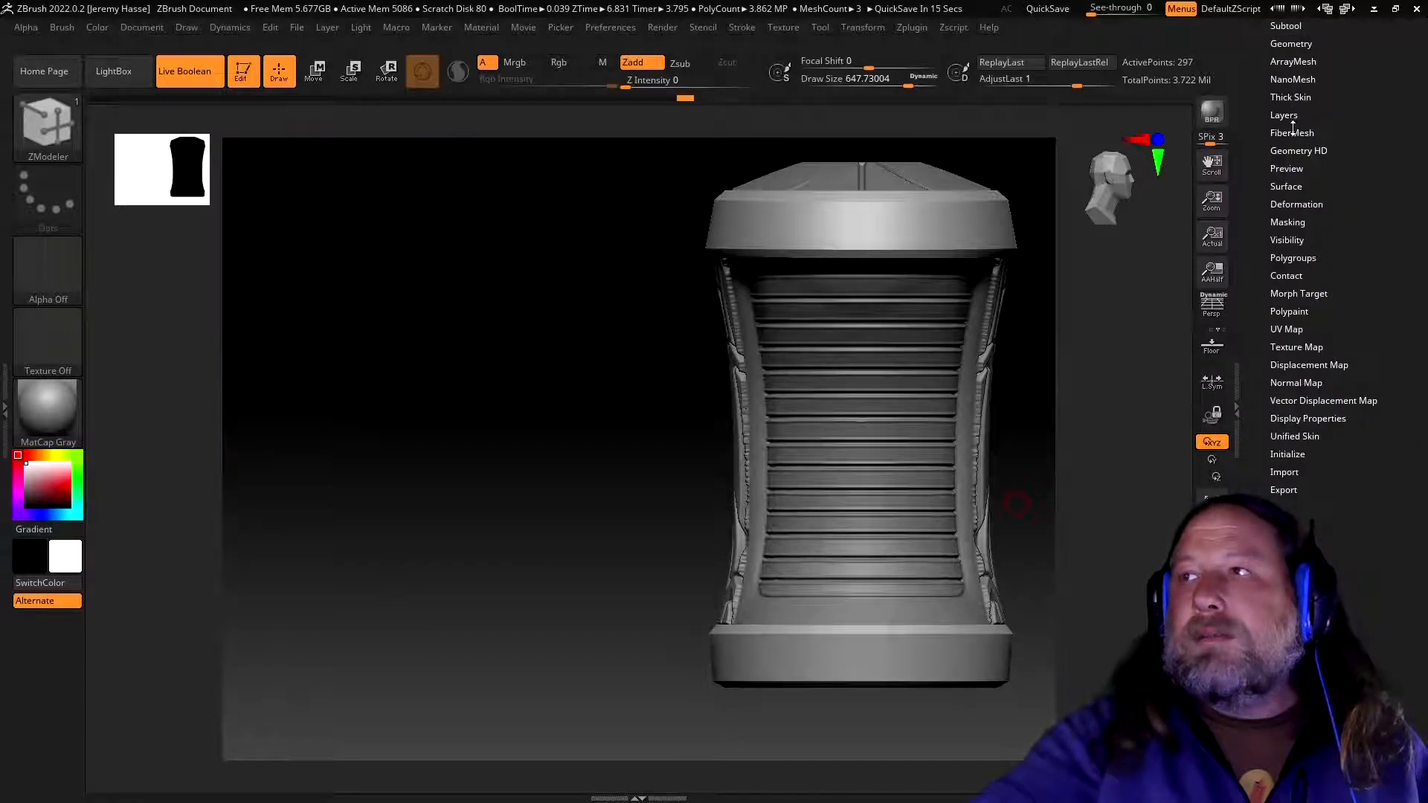
pyautogui.click(1288, 186)
pyautogui.click(1288, 186)
pyautogui.moveTo(1261, 98); pyautogui.dragTo(1260, 150)
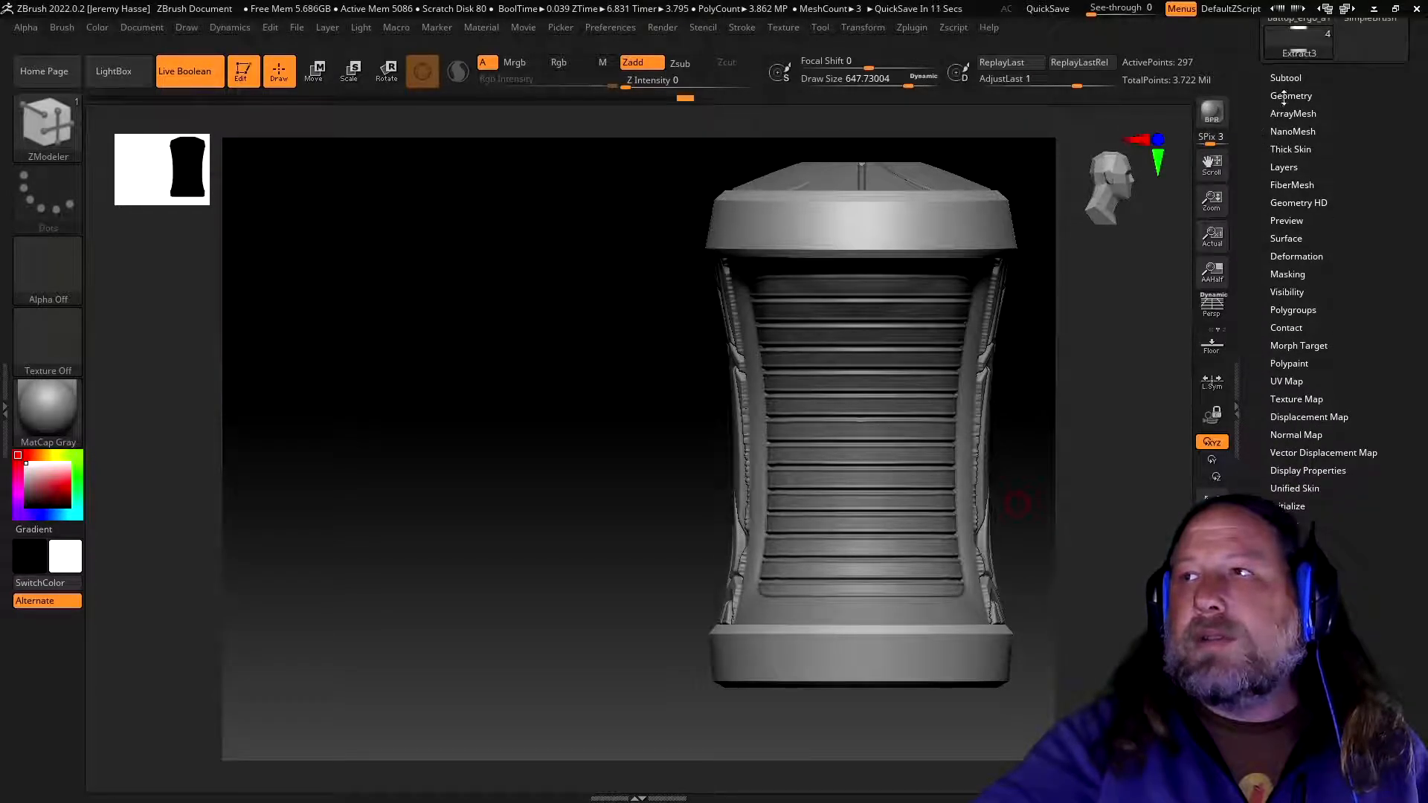
pyautogui.click(1290, 95)
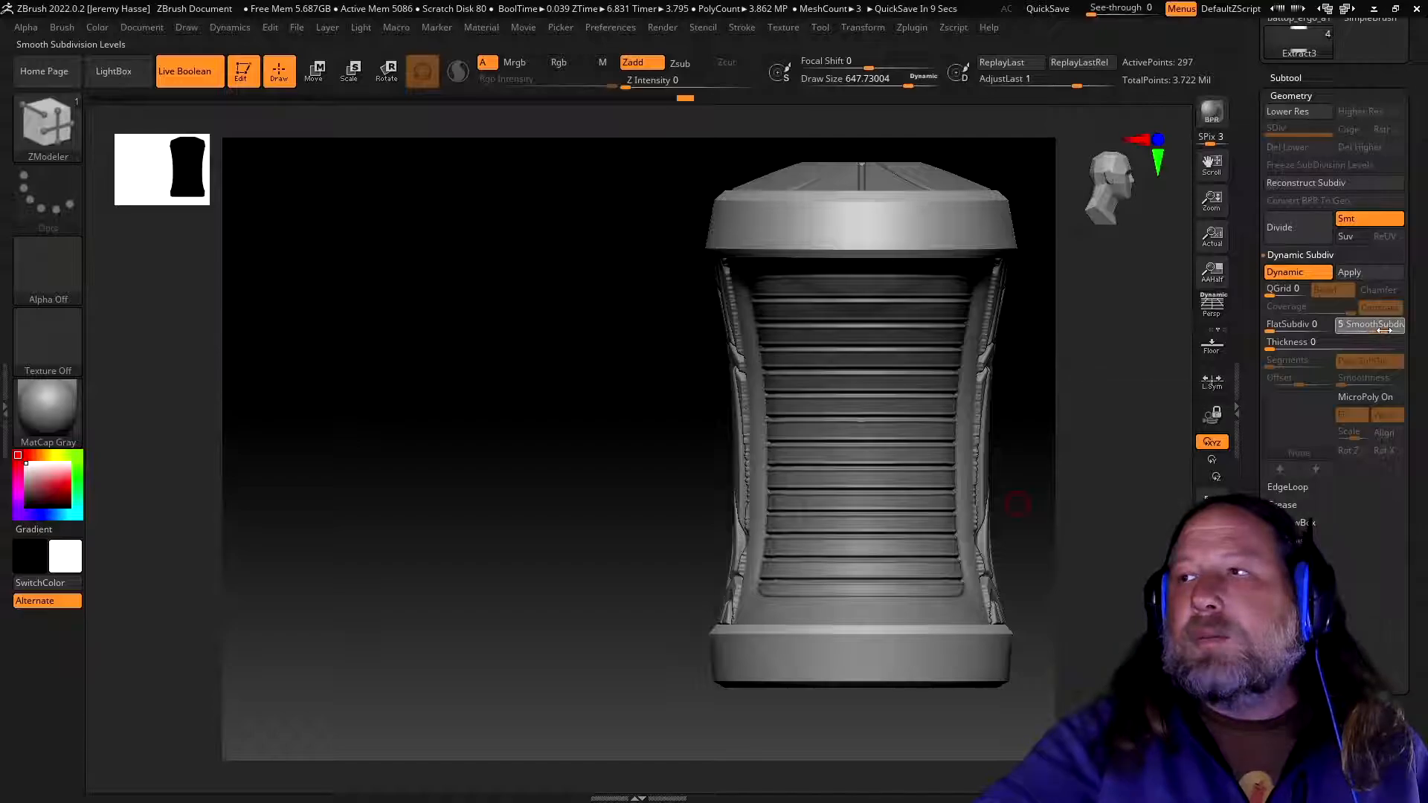
pyautogui.click(1384, 330)
pyautogui.click(1370, 272)
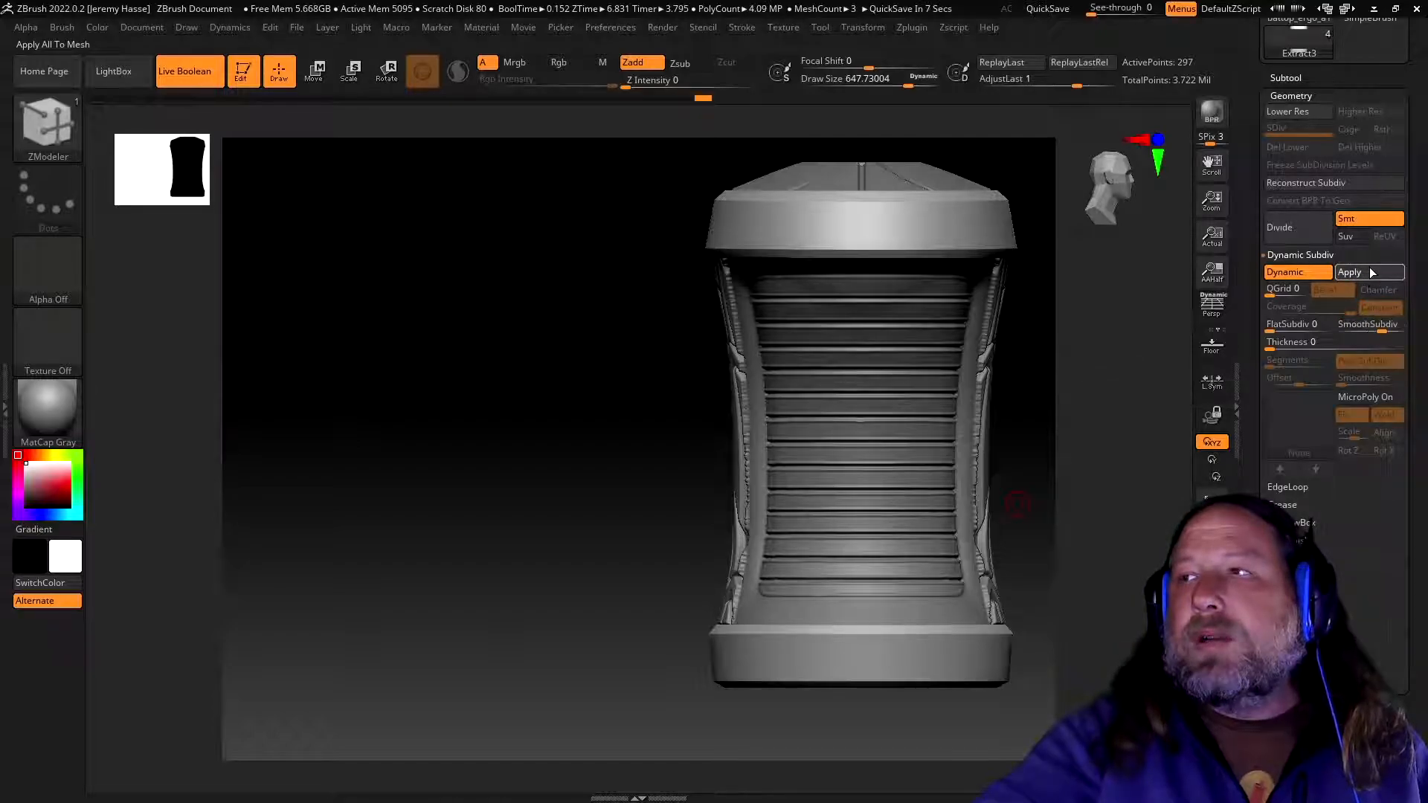
pyautogui.click(1310, 254)
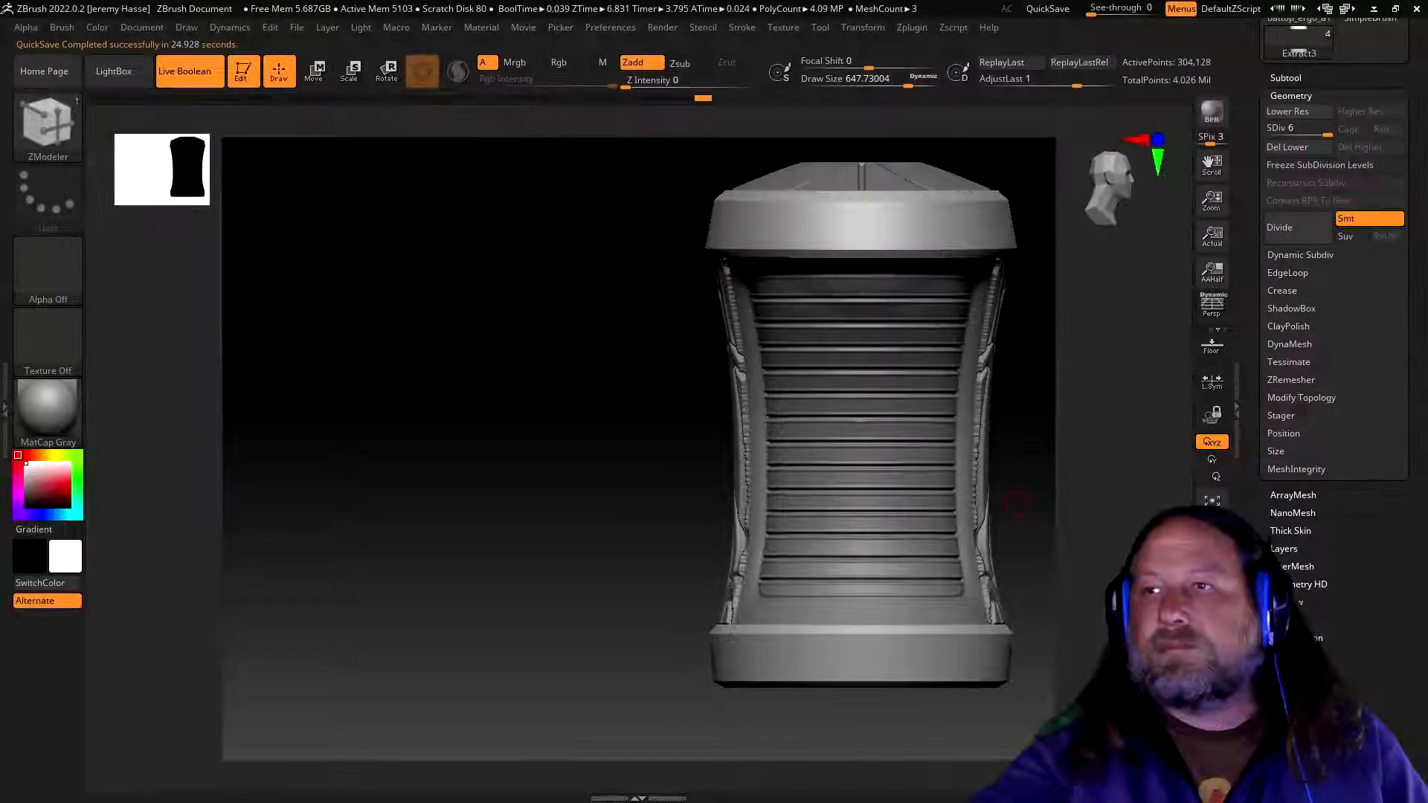
# - Open NoiseMaker for the end caps' surface and frame both rings upright in its preview
pyautogui.click(1305, 619)
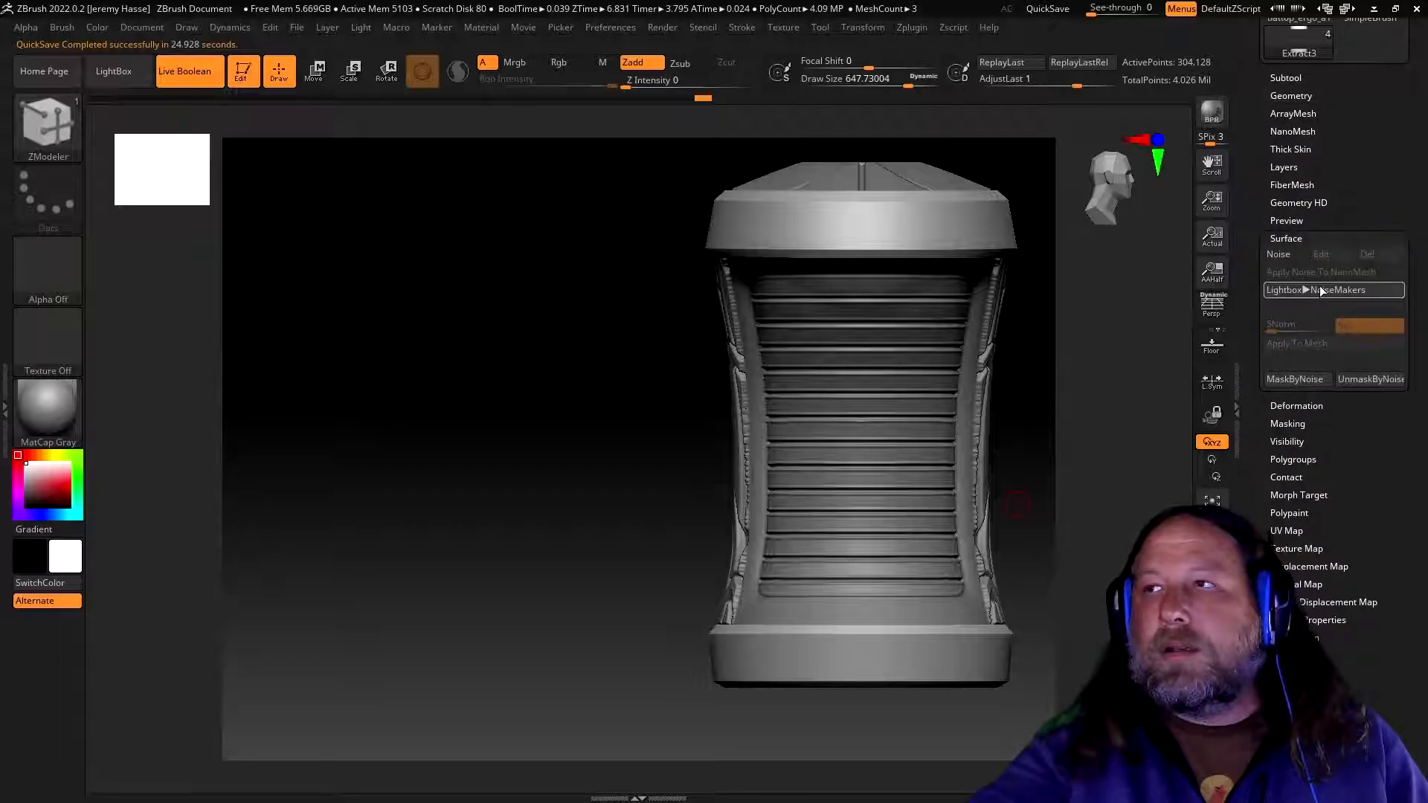
pyautogui.click(1290, 257)
pyautogui.moveTo(1100, 528); pyautogui.dragTo(1083, 605)
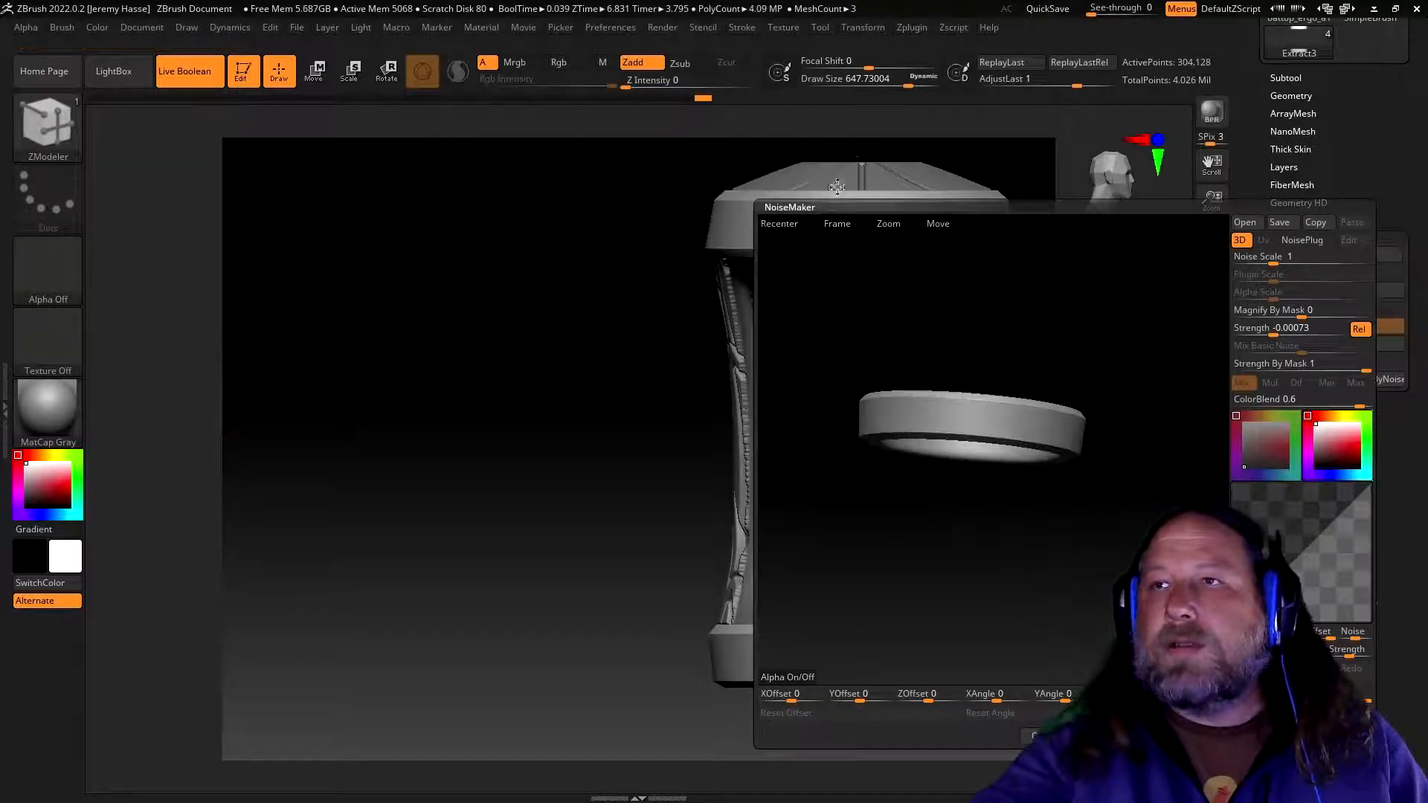
pyautogui.click(833, 222)
pyautogui.moveTo(949, 366); pyautogui.dragTo(947, 390)
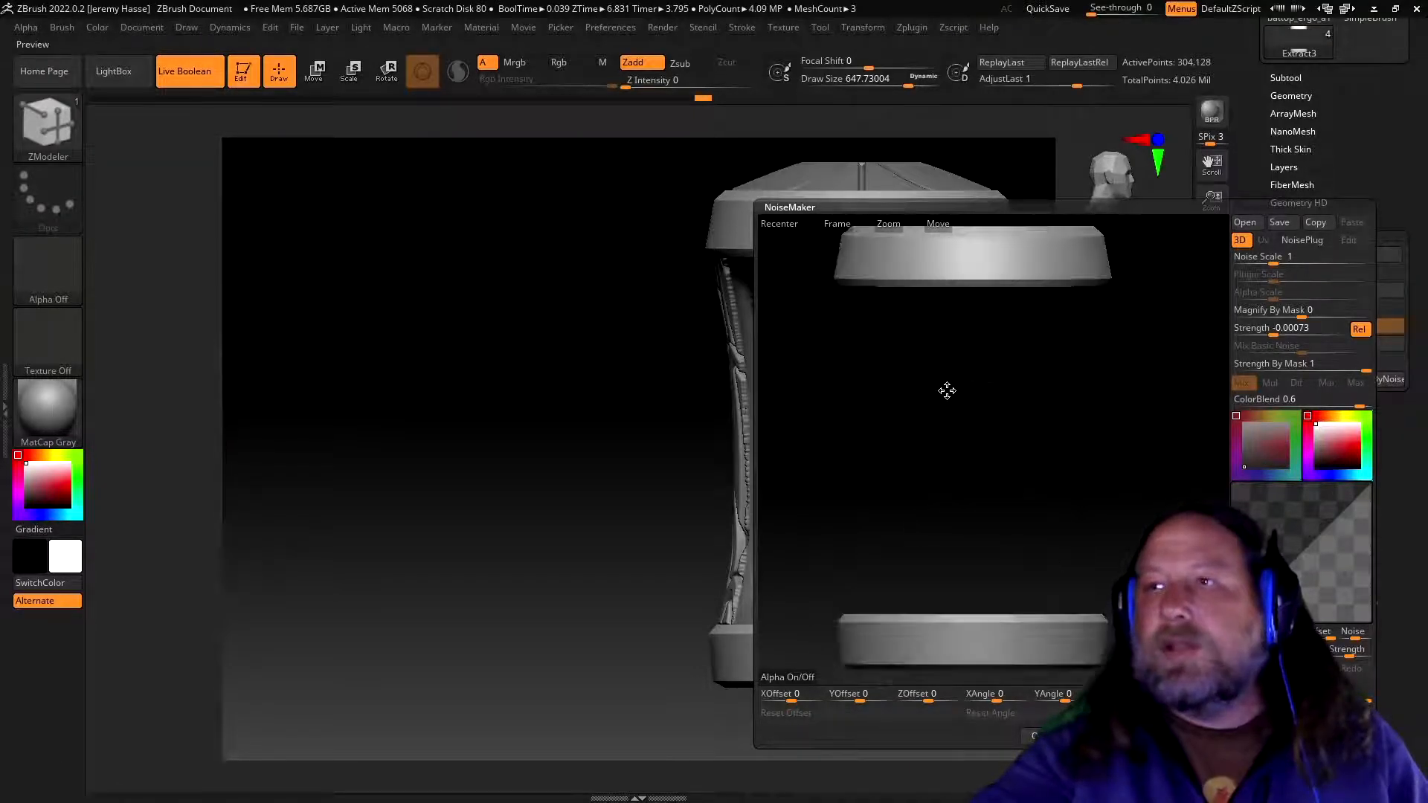
# - Add the Weave noise plug with the Herringbone pattern to the end caps
pyautogui.click(1306, 241)
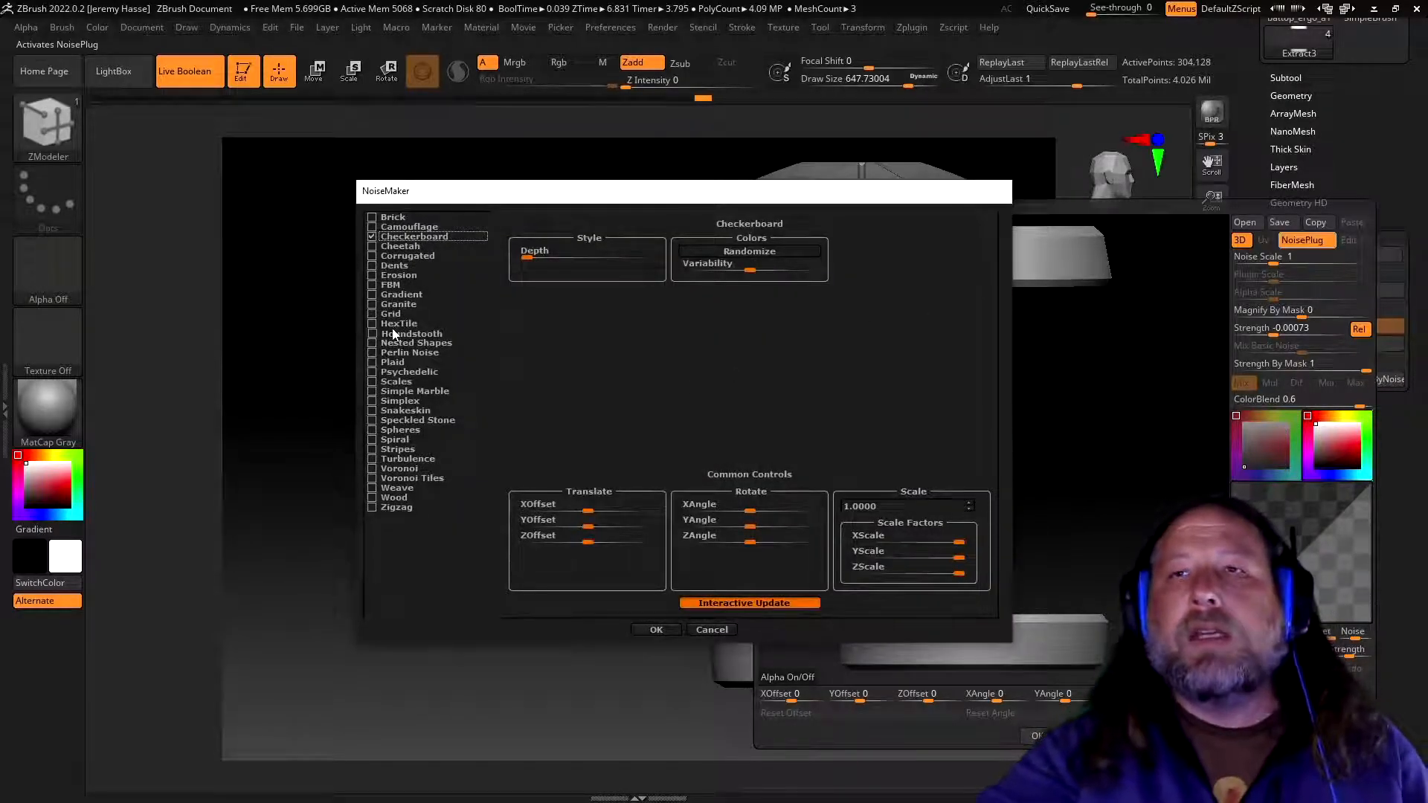
pyautogui.click(373, 487)
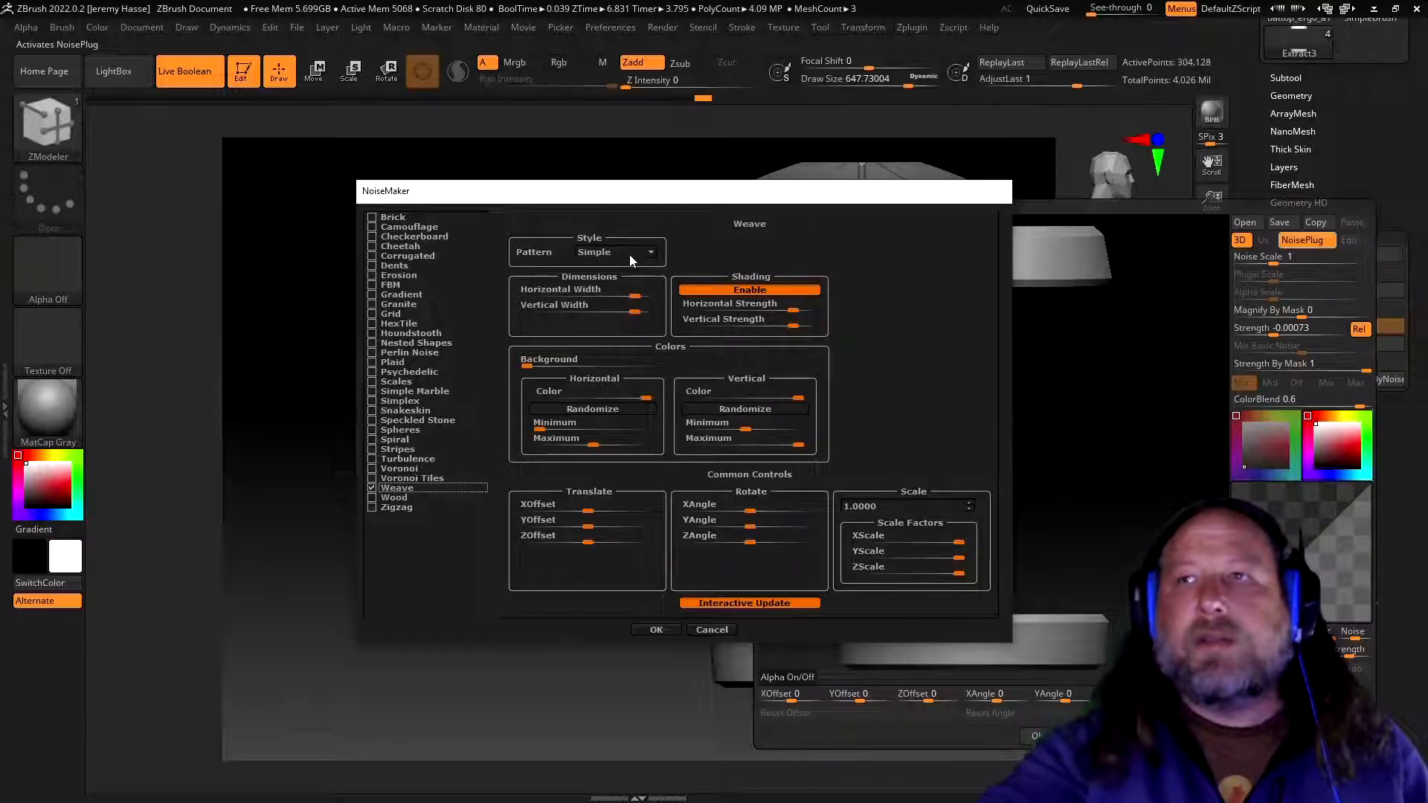
pyautogui.click(632, 256)
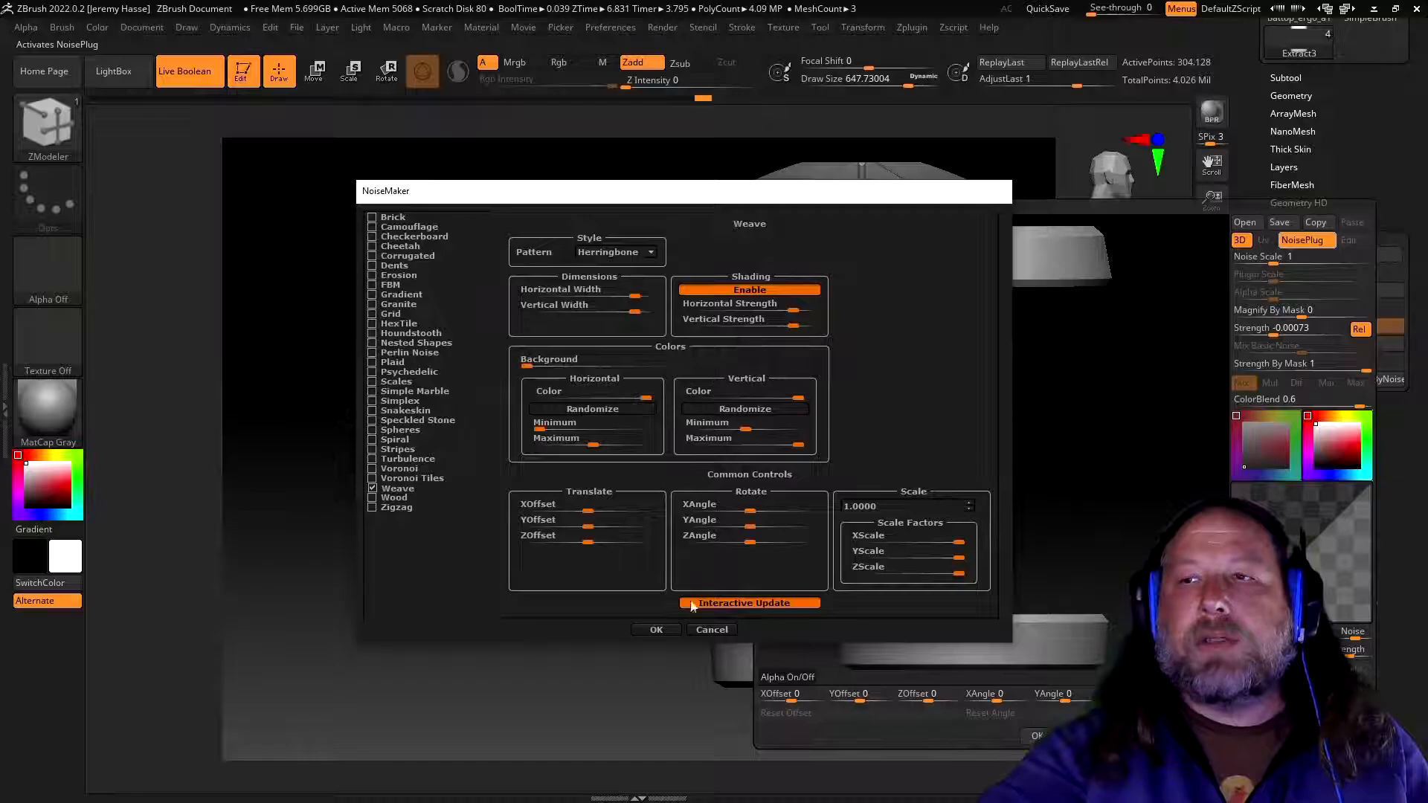
pyautogui.click(660, 632)
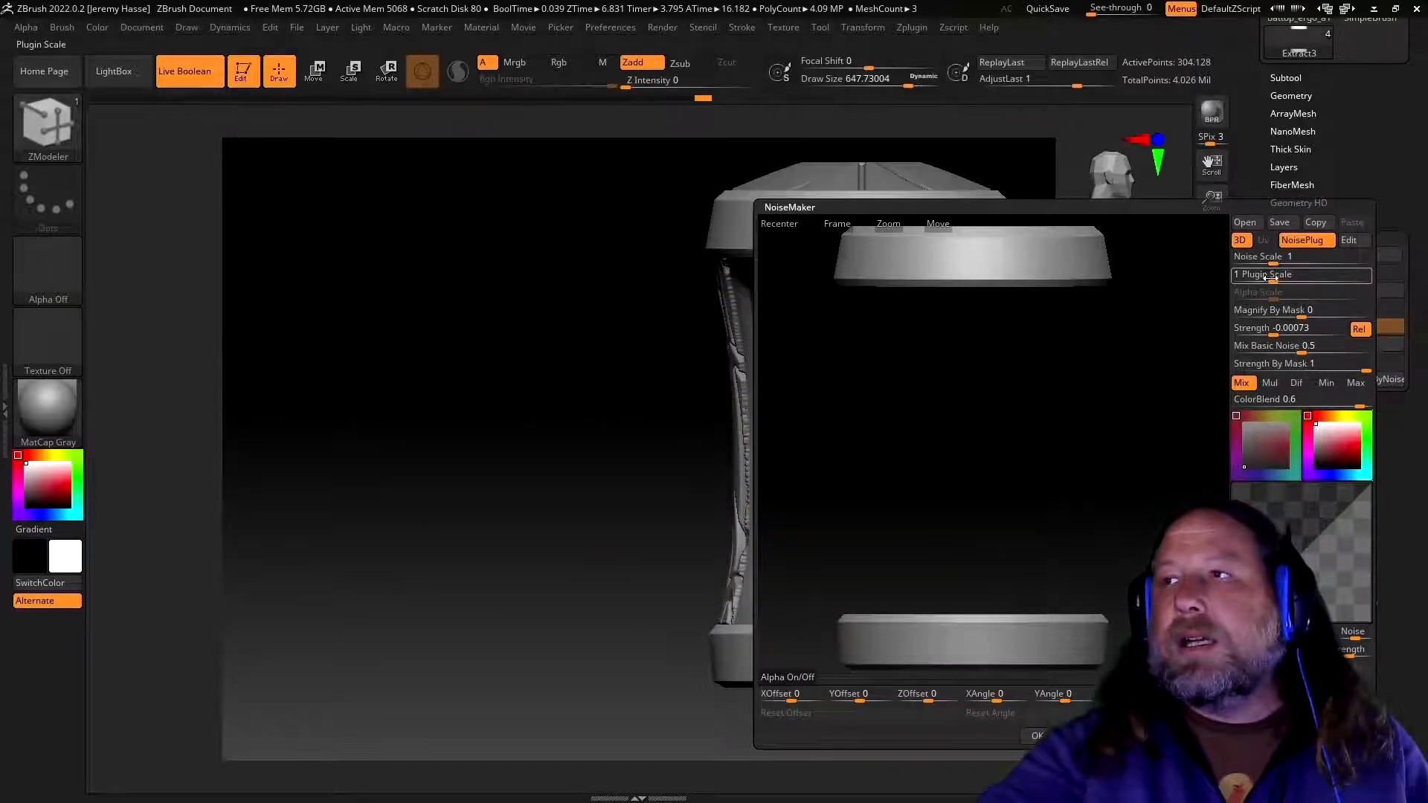
# - Set Mix Basic Noise to 0 and Strength to -0.09852 for the end caps' herringbone weave
pyautogui.moveTo(1301, 351); pyautogui.dragTo(1220, 350)
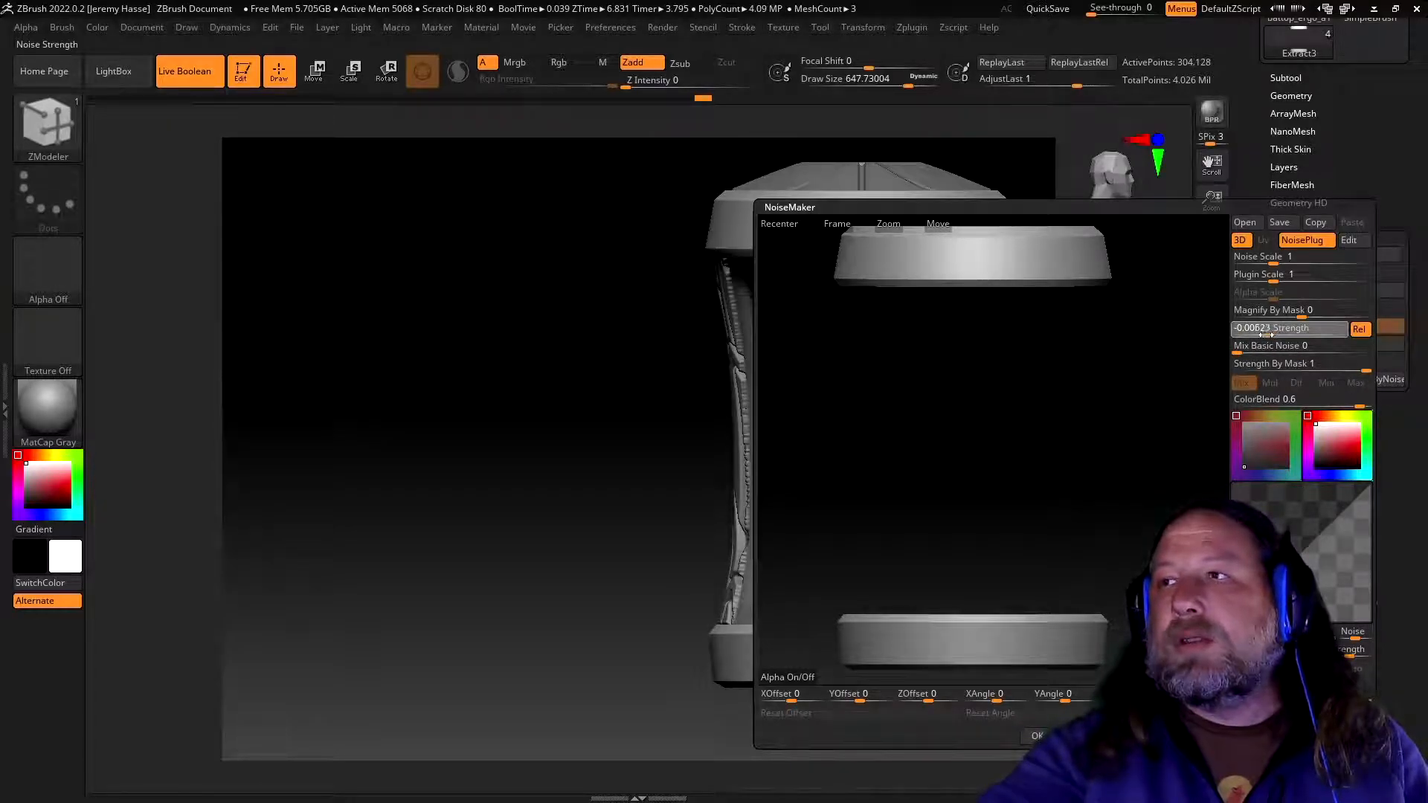
pyautogui.moveTo(1261, 336); pyautogui.dragTo(1253, 335)
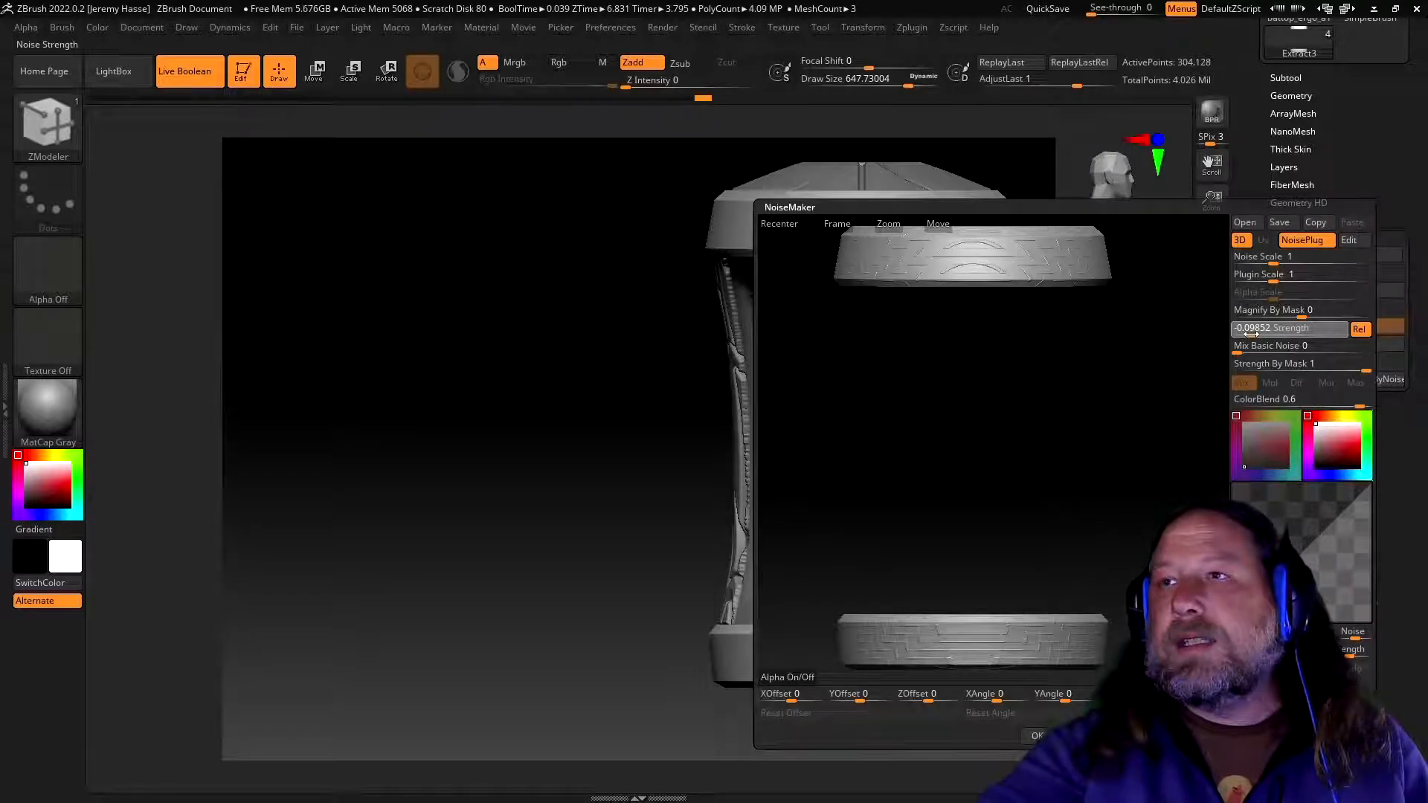
pyautogui.moveTo(1113, 408); pyautogui.dragTo(1068, 417)
pyautogui.click(1290, 328)
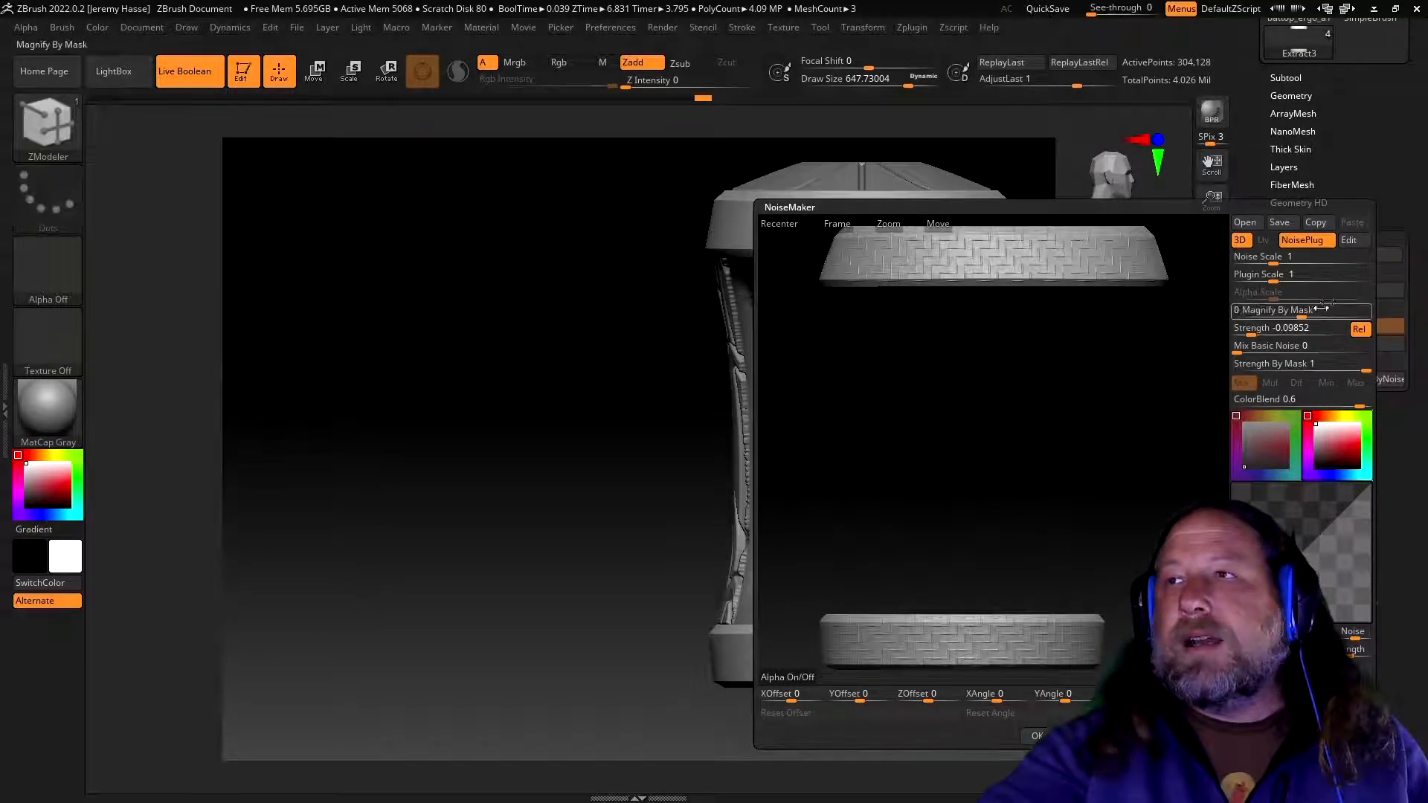
# - Switch the end caps' noise plug from Weave to Voronoi Tiles
pyautogui.click(1347, 240)
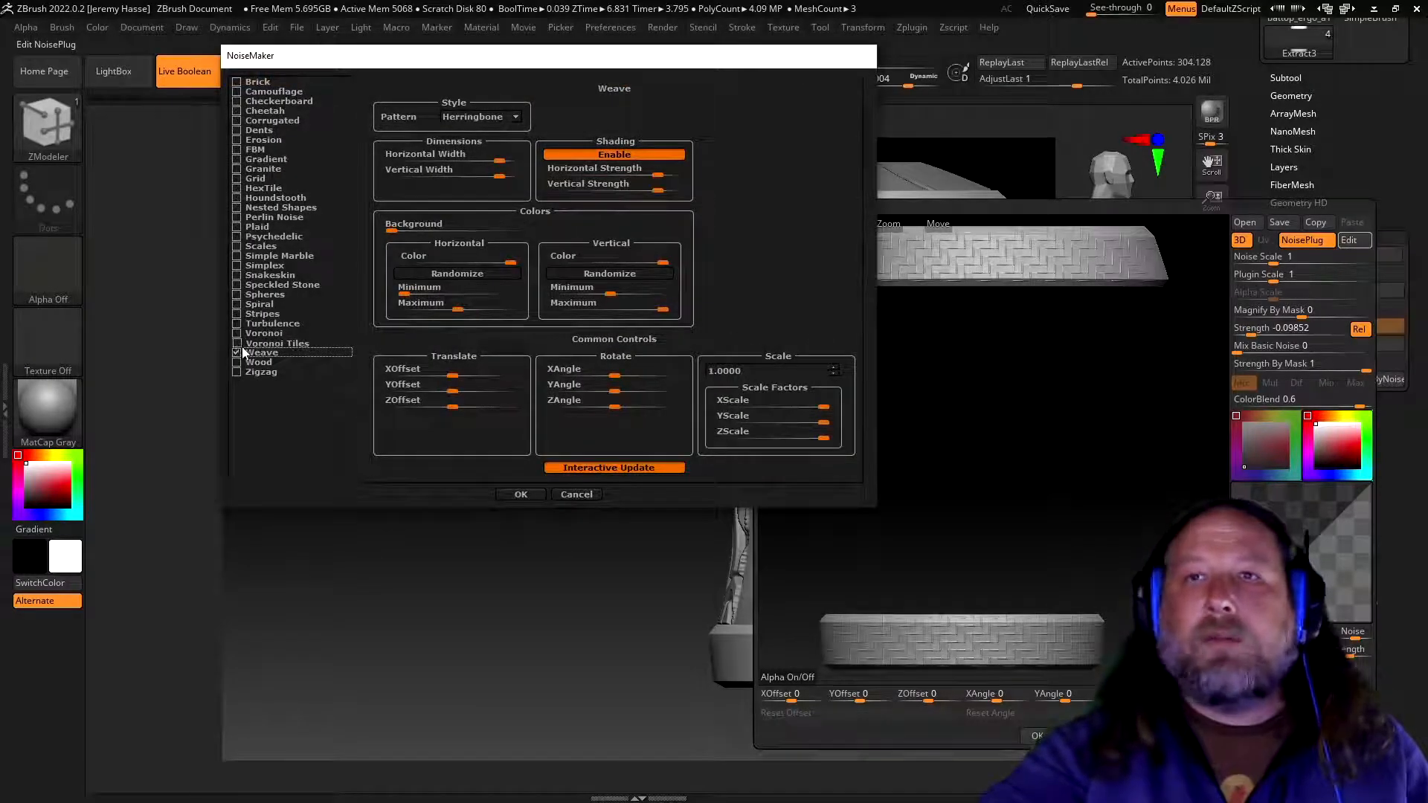
pyautogui.click(236, 343)
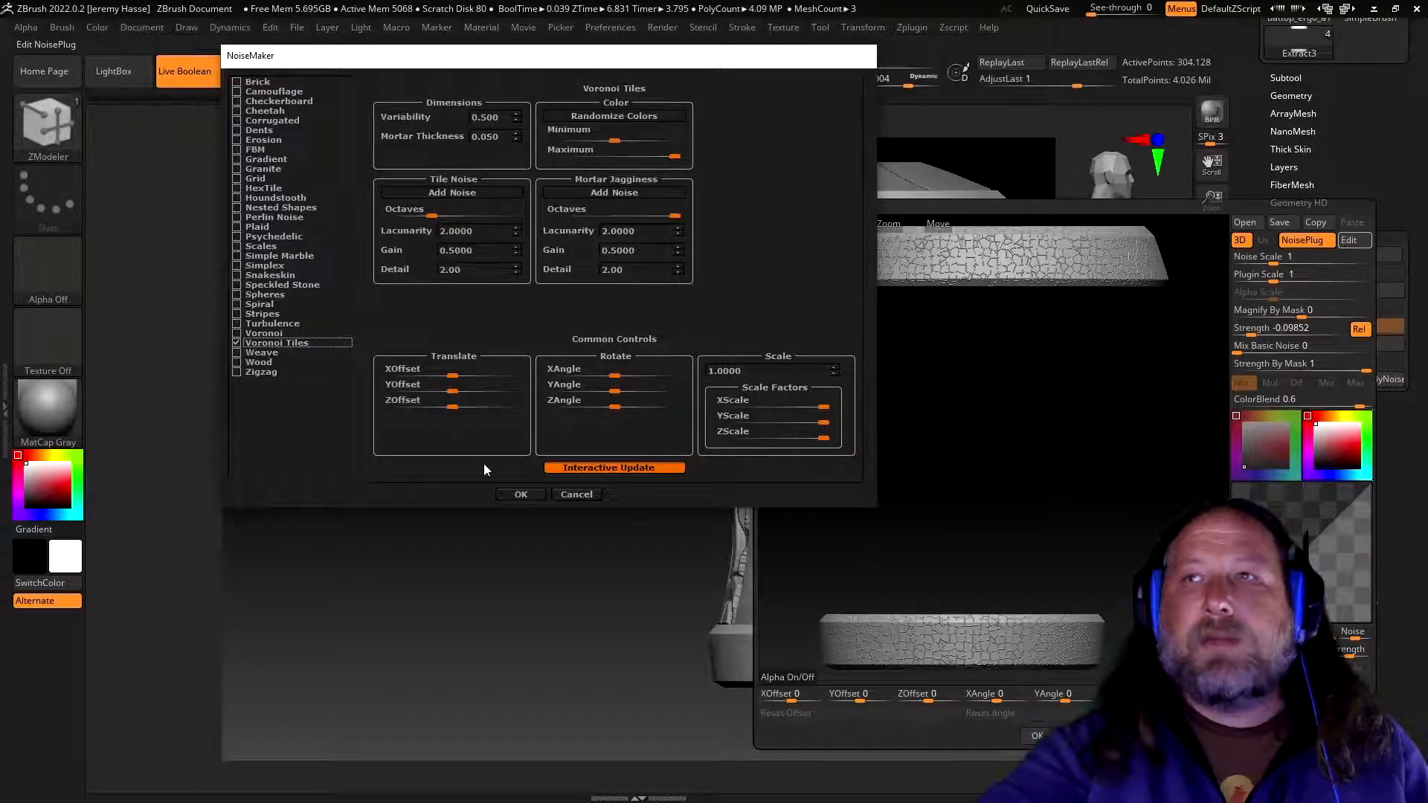
pyautogui.click(520, 494)
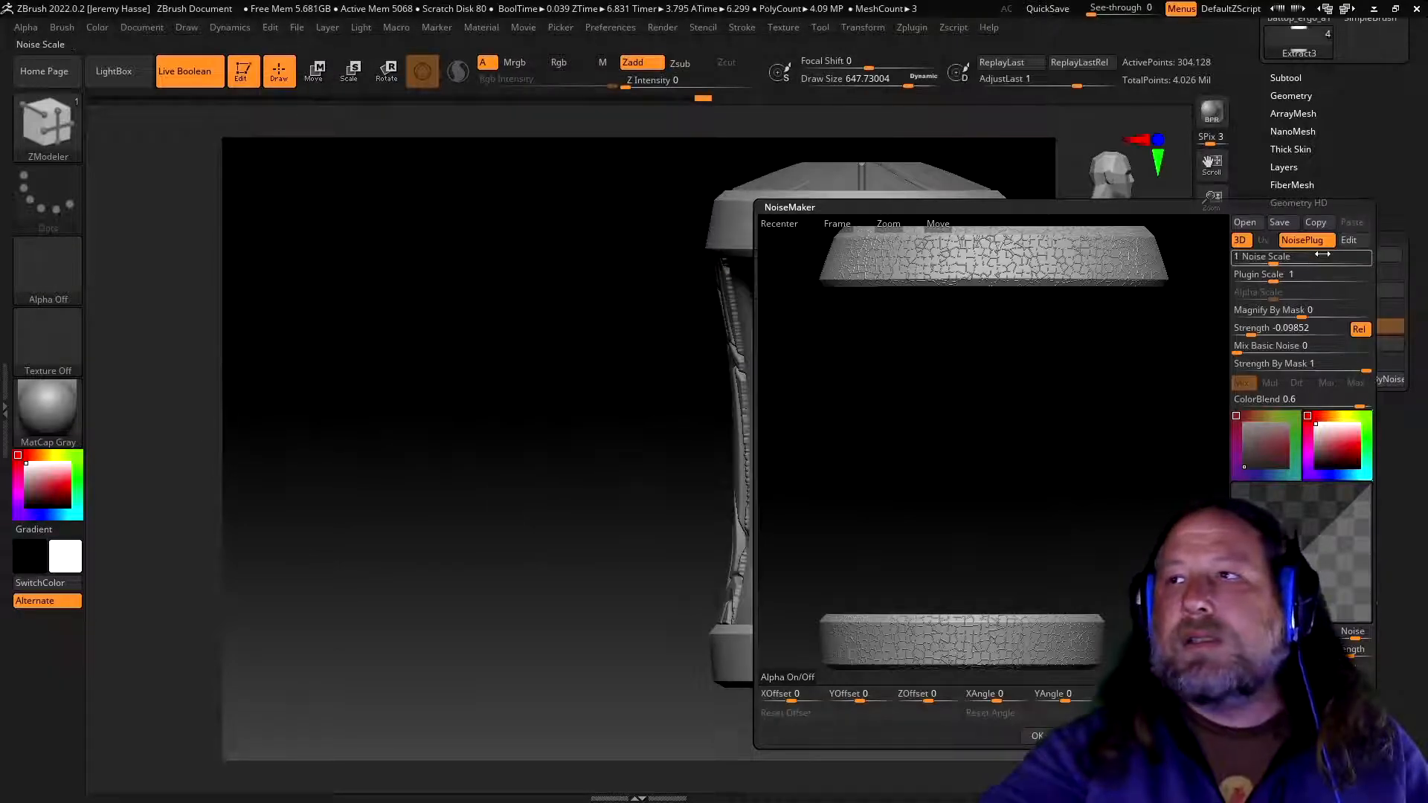
# - Set the Voronoi Tiles noise to Strength 0.22714 and Plugin Scale 5.02075, and accept it on the end caps
pyautogui.moveTo(1252, 330); pyautogui.dragTo(1328, 329)
pyautogui.moveTo(1003, 400); pyautogui.dragTo(1041, 399)
pyautogui.click(1266, 275)
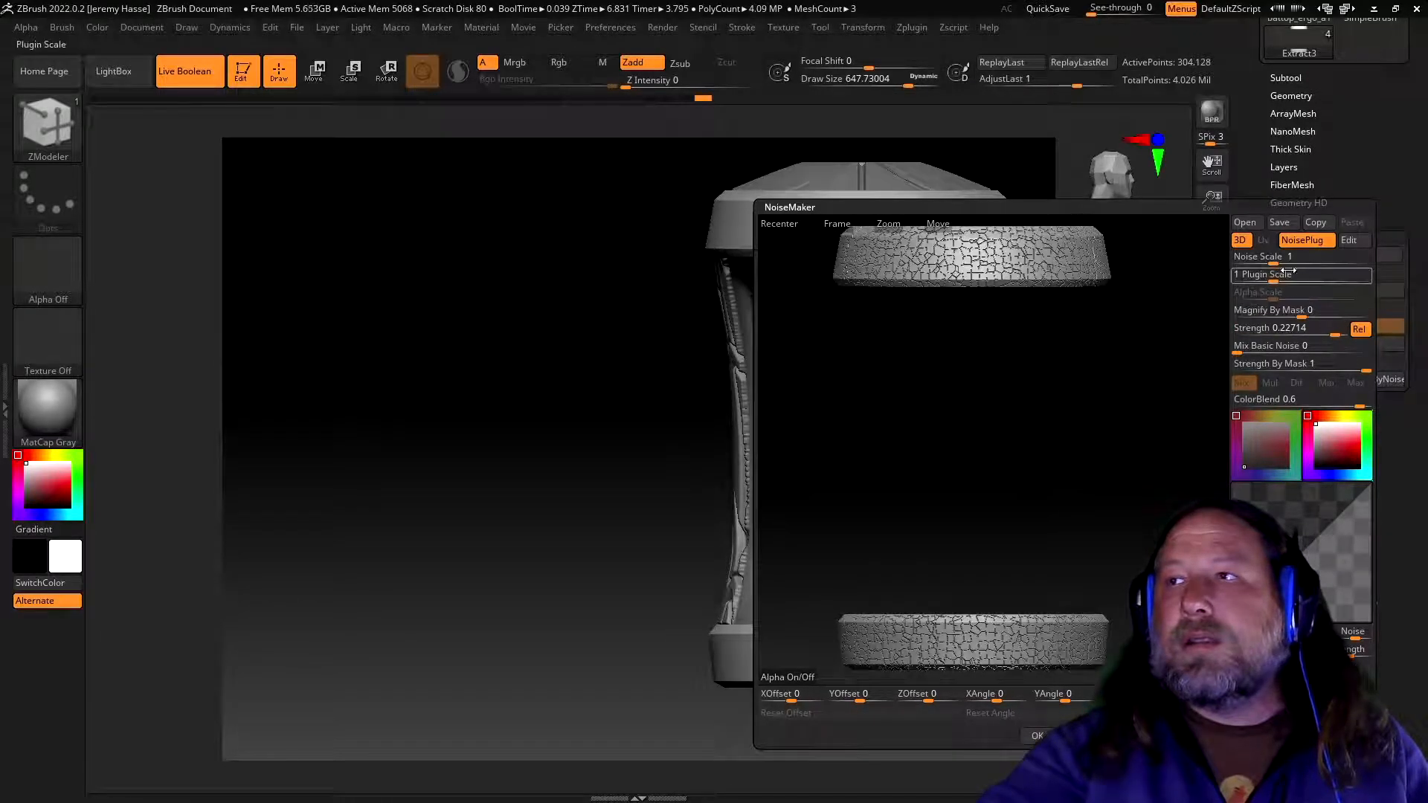
pyautogui.moveTo(1266, 277); pyautogui.dragTo(1289, 277)
pyautogui.moveTo(1131, 423); pyautogui.dragTo(1093, 433)
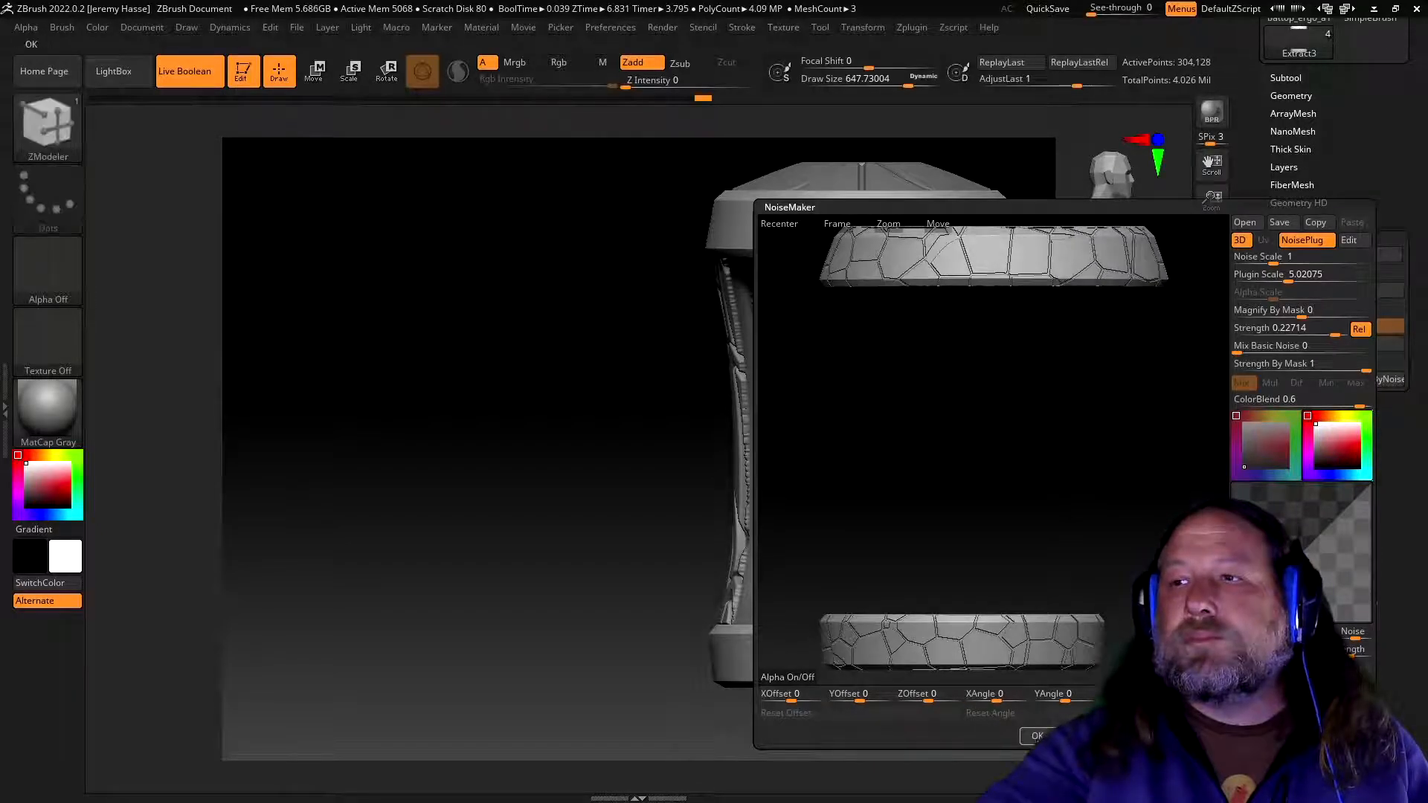
pyautogui.click(1036, 735)
pyautogui.moveTo(528, 625); pyautogui.dragTo(537, 672)
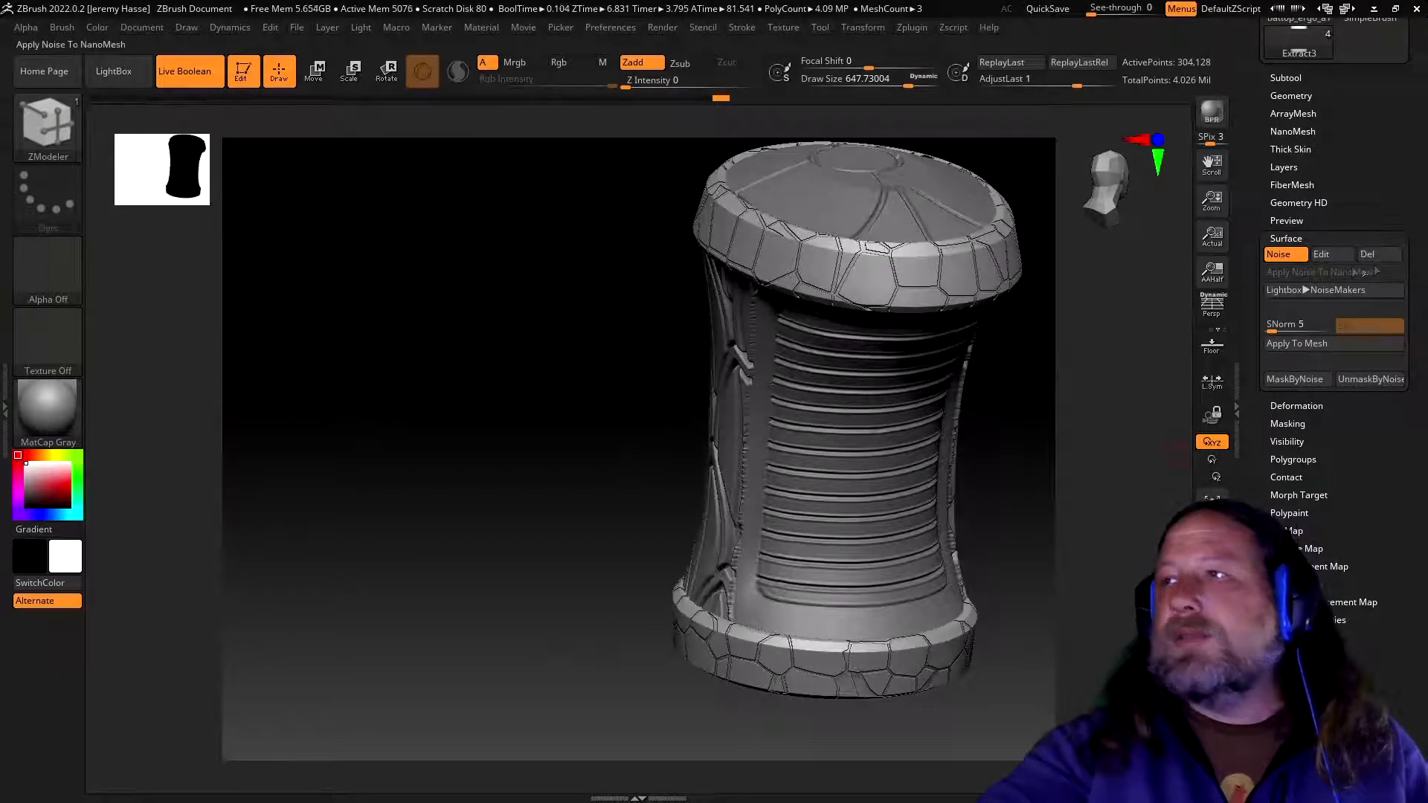
# - Reopen the end caps' noise for editing and change its noise plug to Voronoi
pyautogui.click(1321, 254)
pyautogui.click(1348, 240)
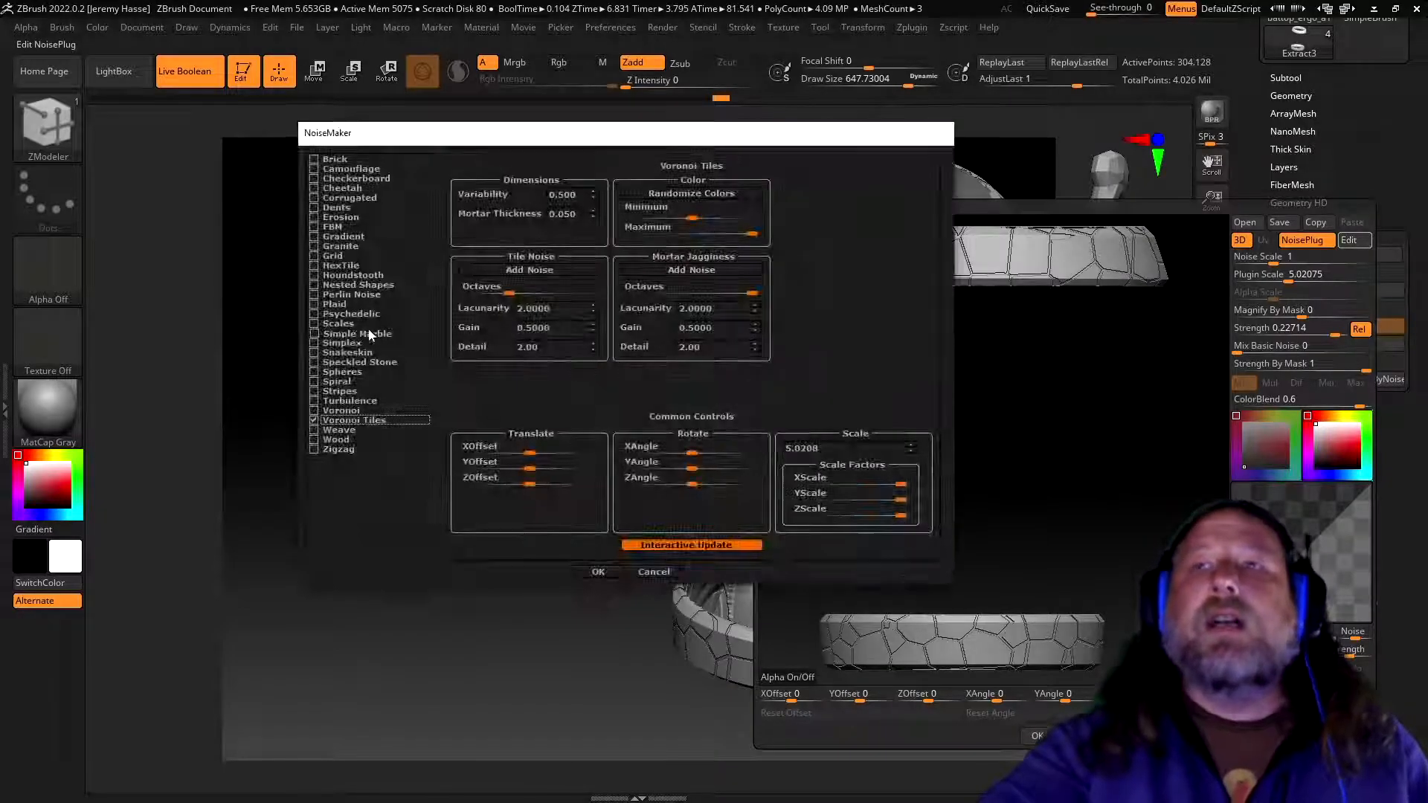
pyautogui.click(314, 411)
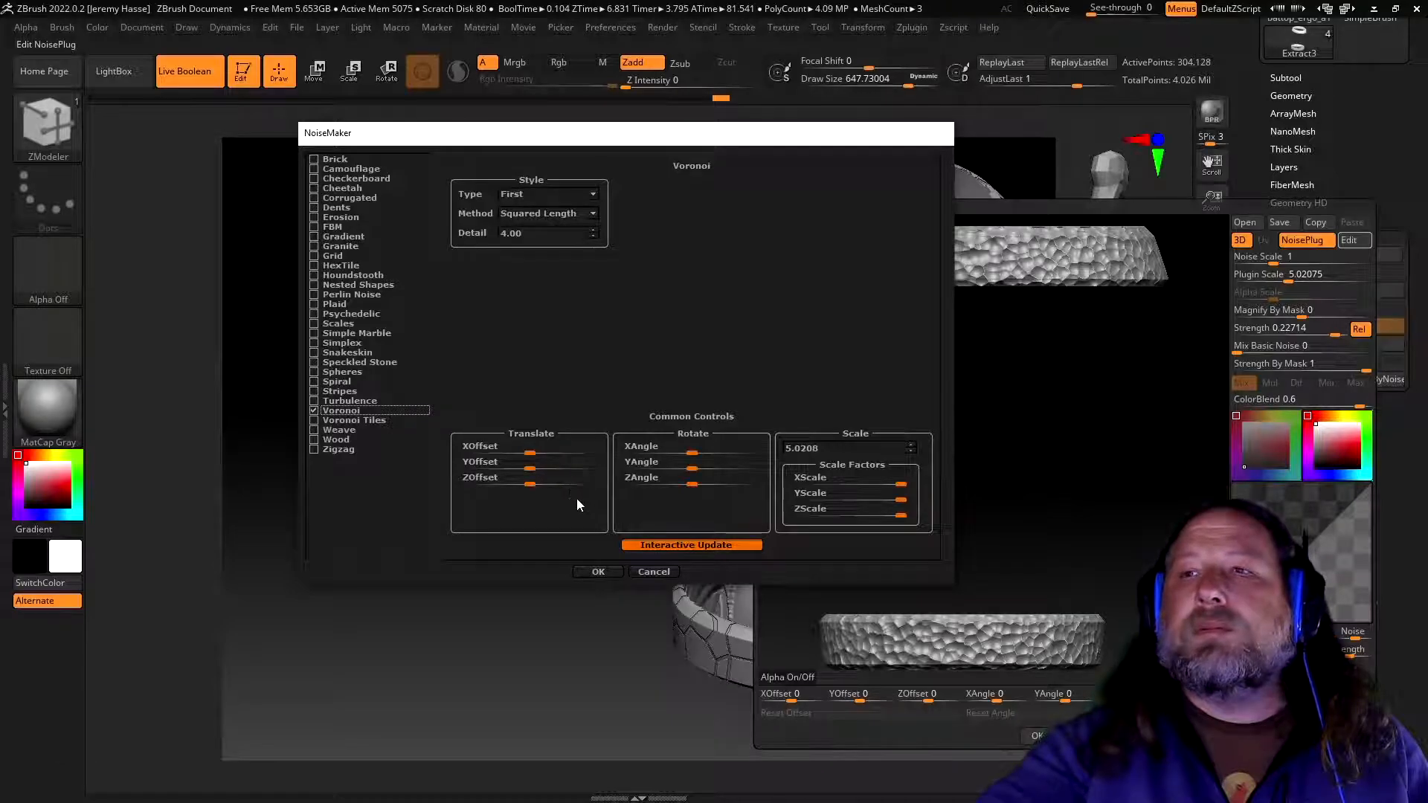
pyautogui.click(599, 572)
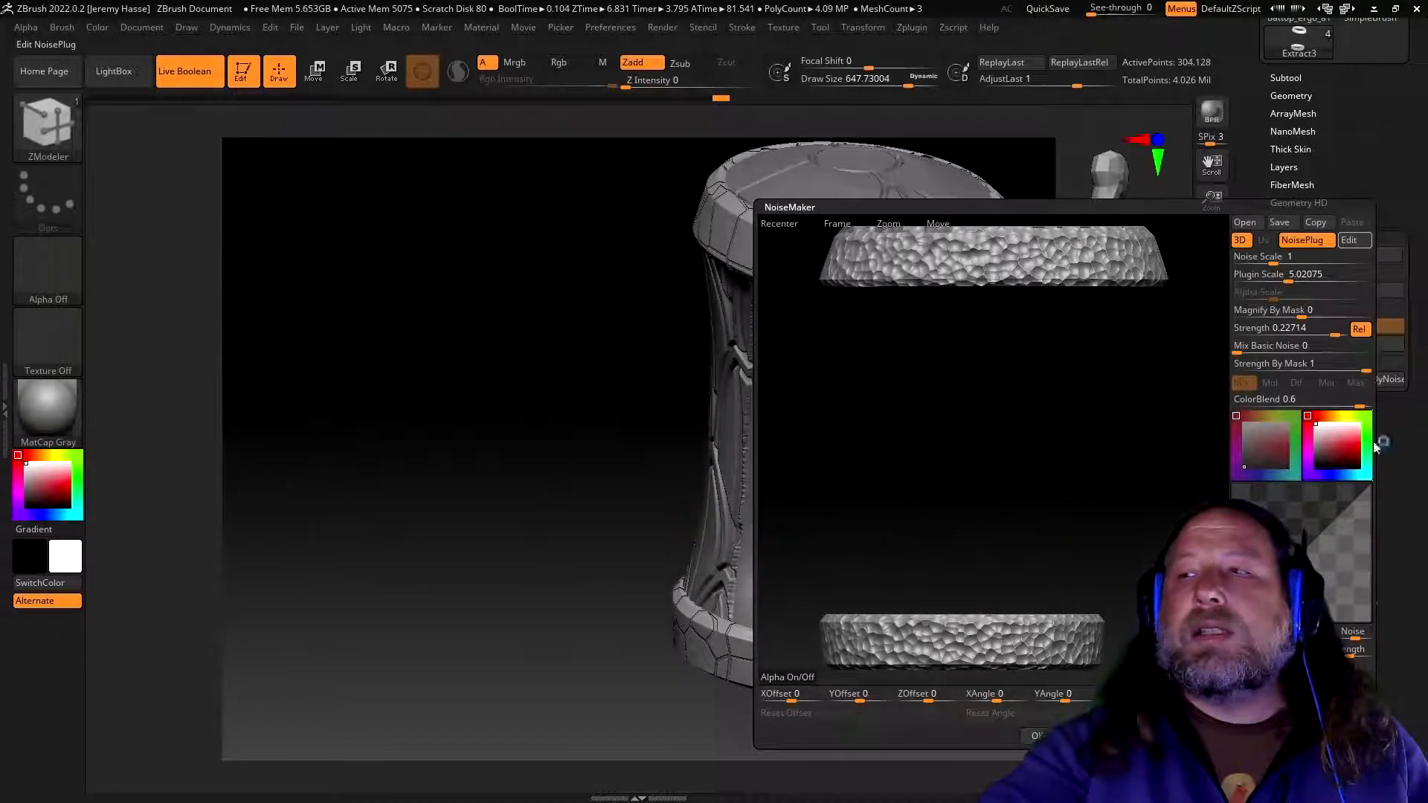
# - Set the Voronoi noise to Strength -0.1594 and Plugin Scale 26.17459, and accept it on the end caps
pyautogui.click(1331, 328)
pyautogui.moveTo(1331, 332); pyautogui.dragTo(1246, 336)
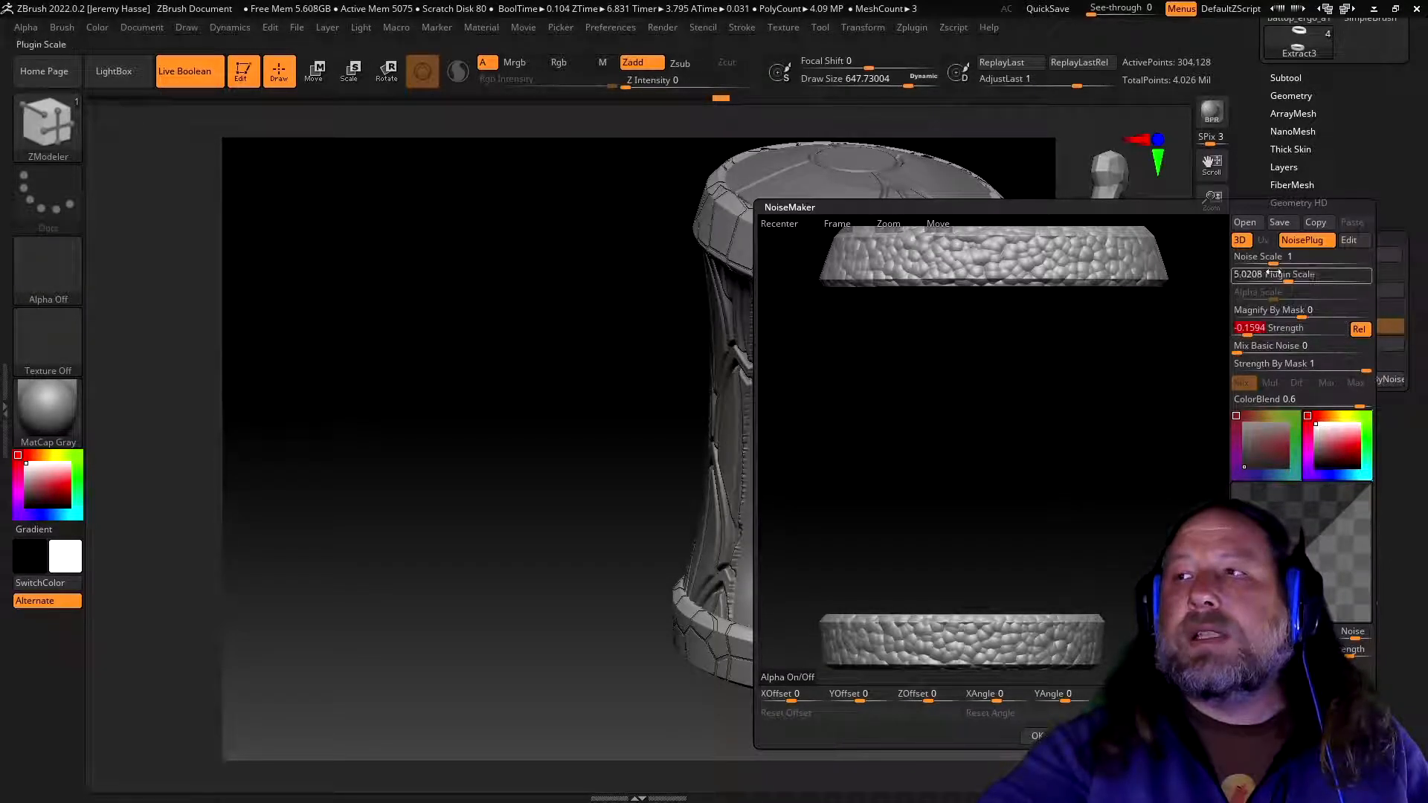
pyautogui.moveTo(1287, 282); pyautogui.dragTo(1309, 285)
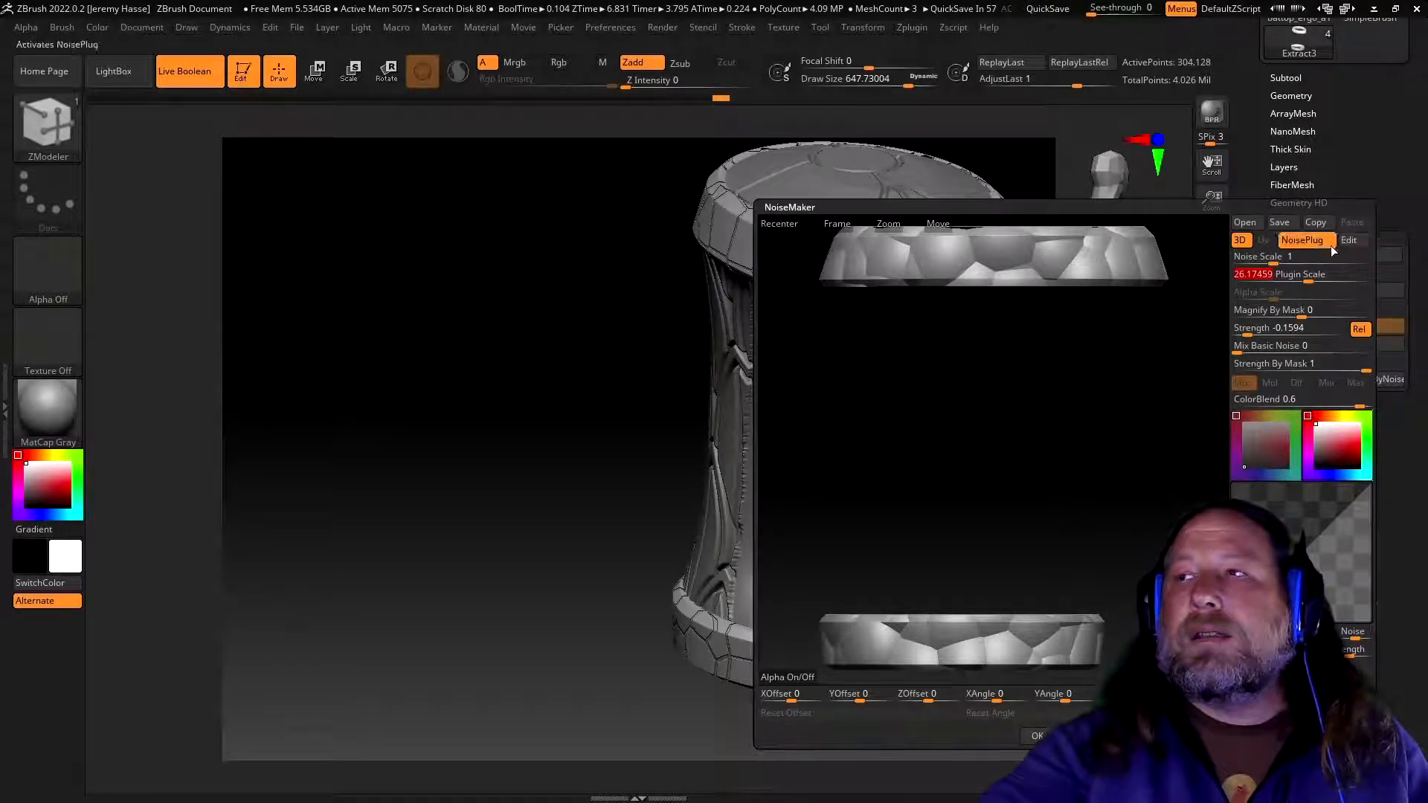
pyautogui.click(1036, 735)
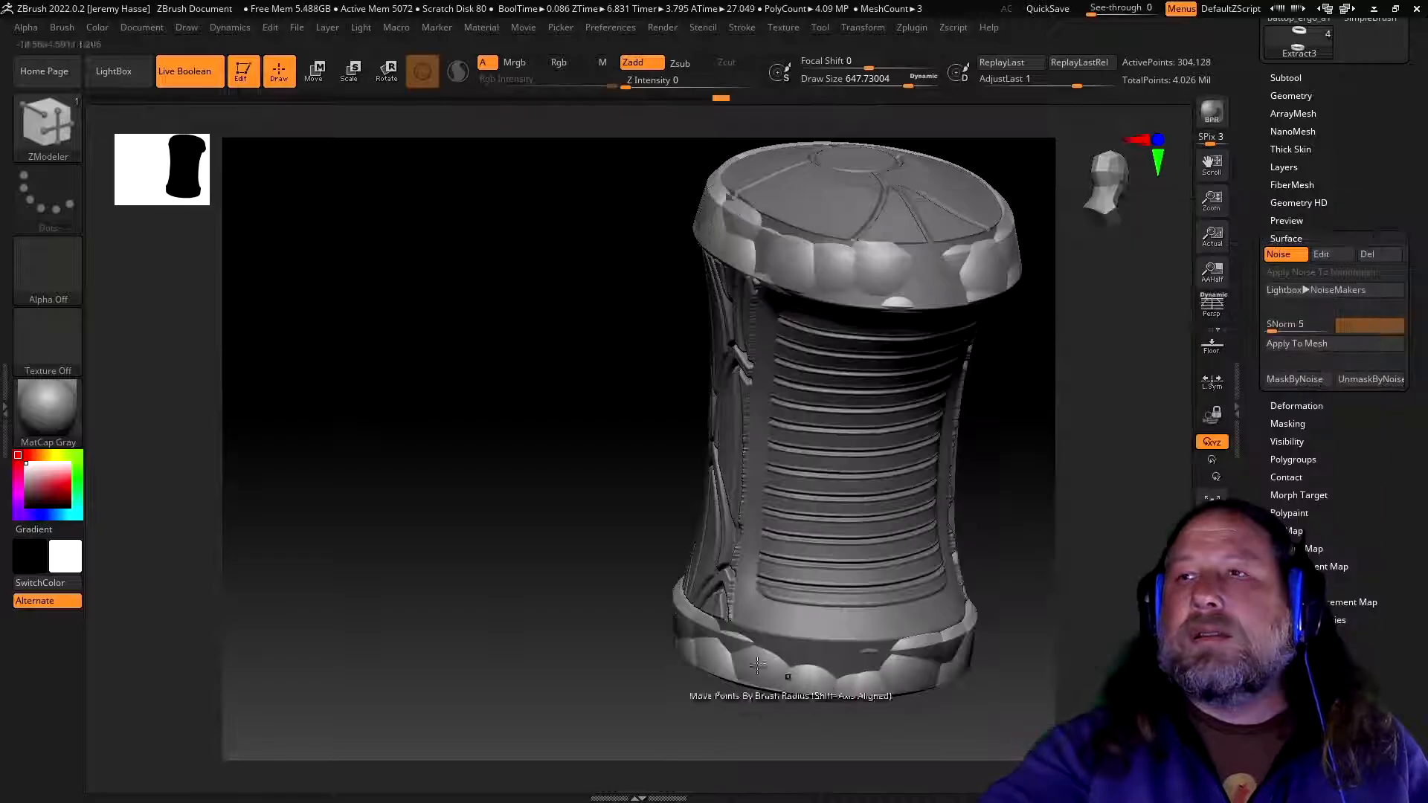
pyautogui.moveTo(542, 577); pyautogui.dragTo(580, 550)
# - Try the Voronoi Tiles and Weave noise plugs on the end caps in place of Voronoi
pyautogui.click(1342, 255)
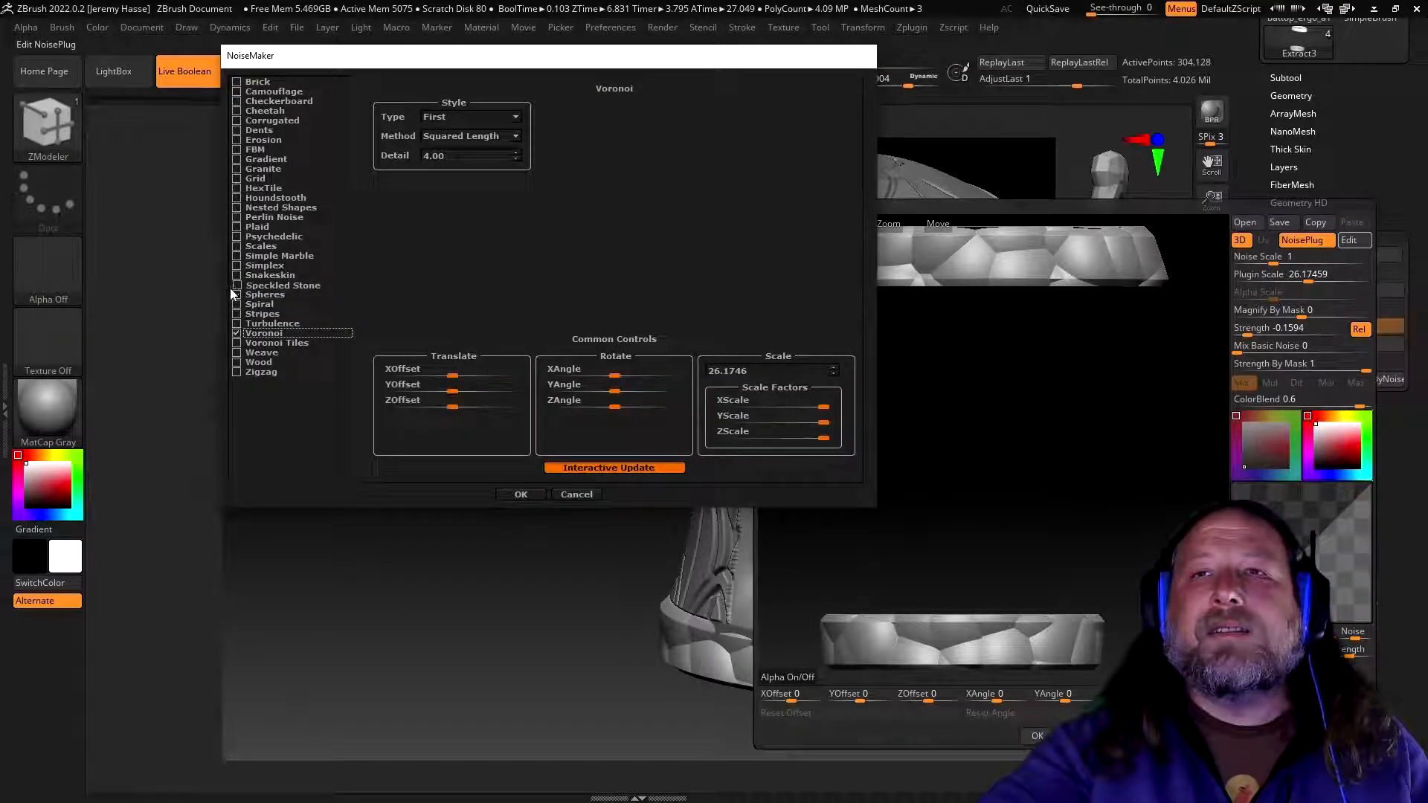
pyautogui.click(238, 333)
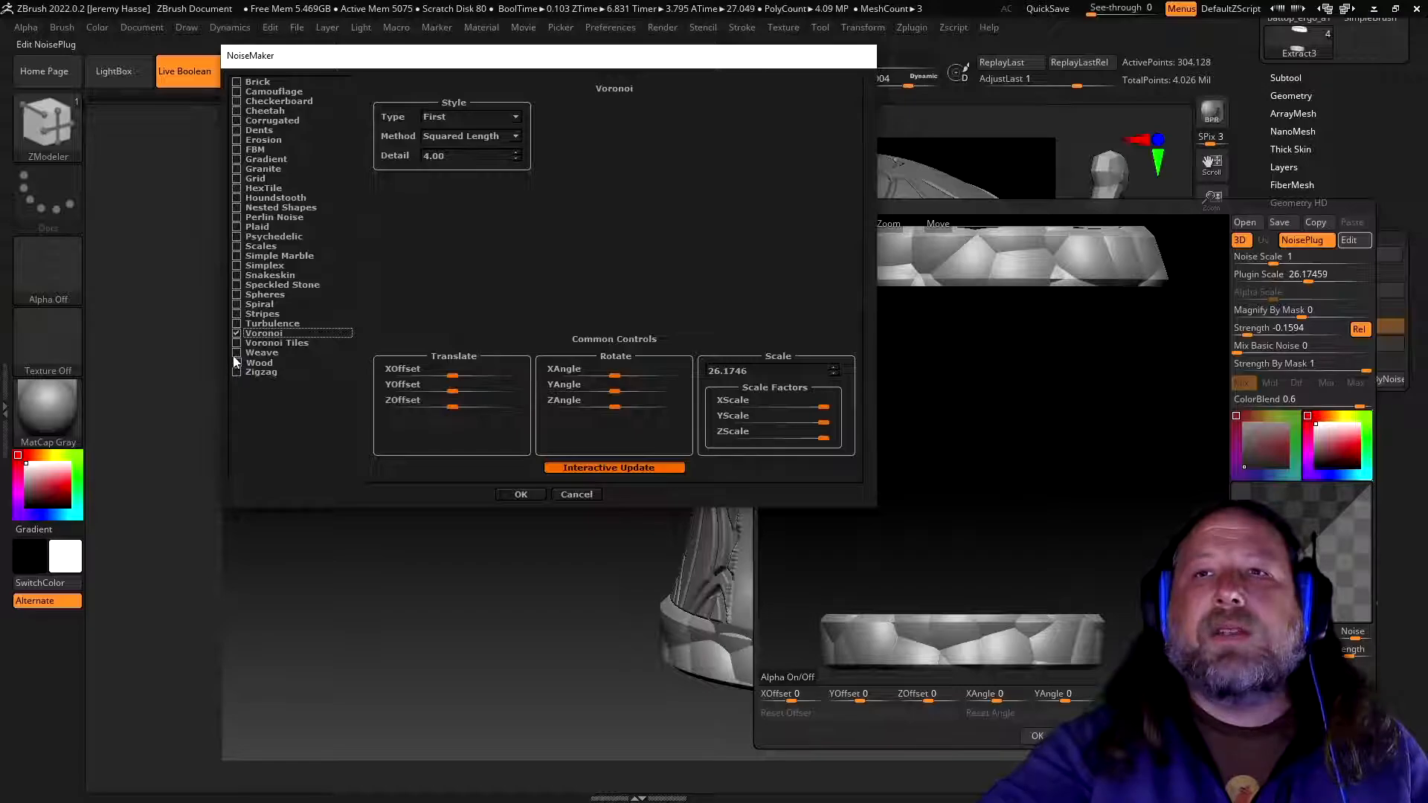
pyautogui.click(237, 344)
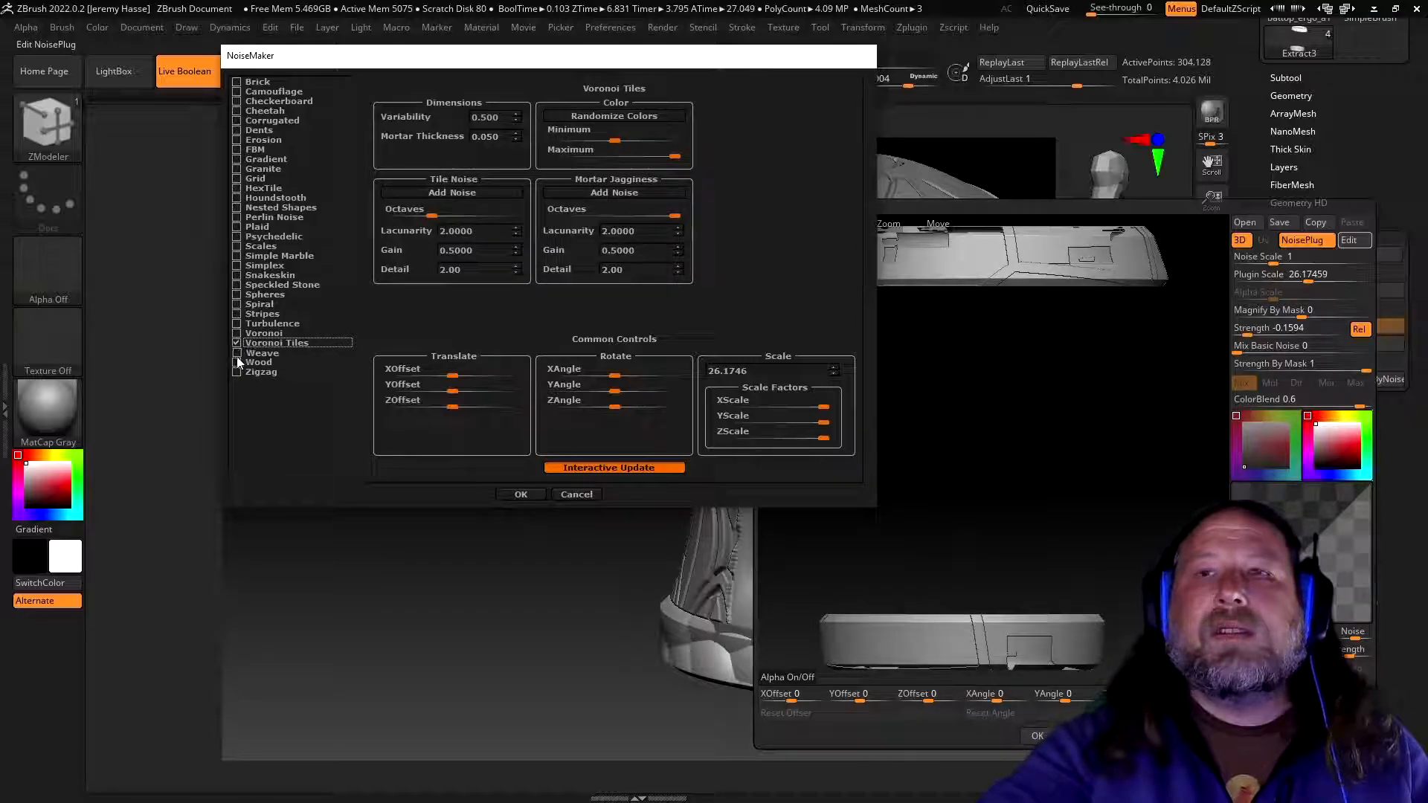
pyautogui.click(237, 353)
pyautogui.click(1270, 274)
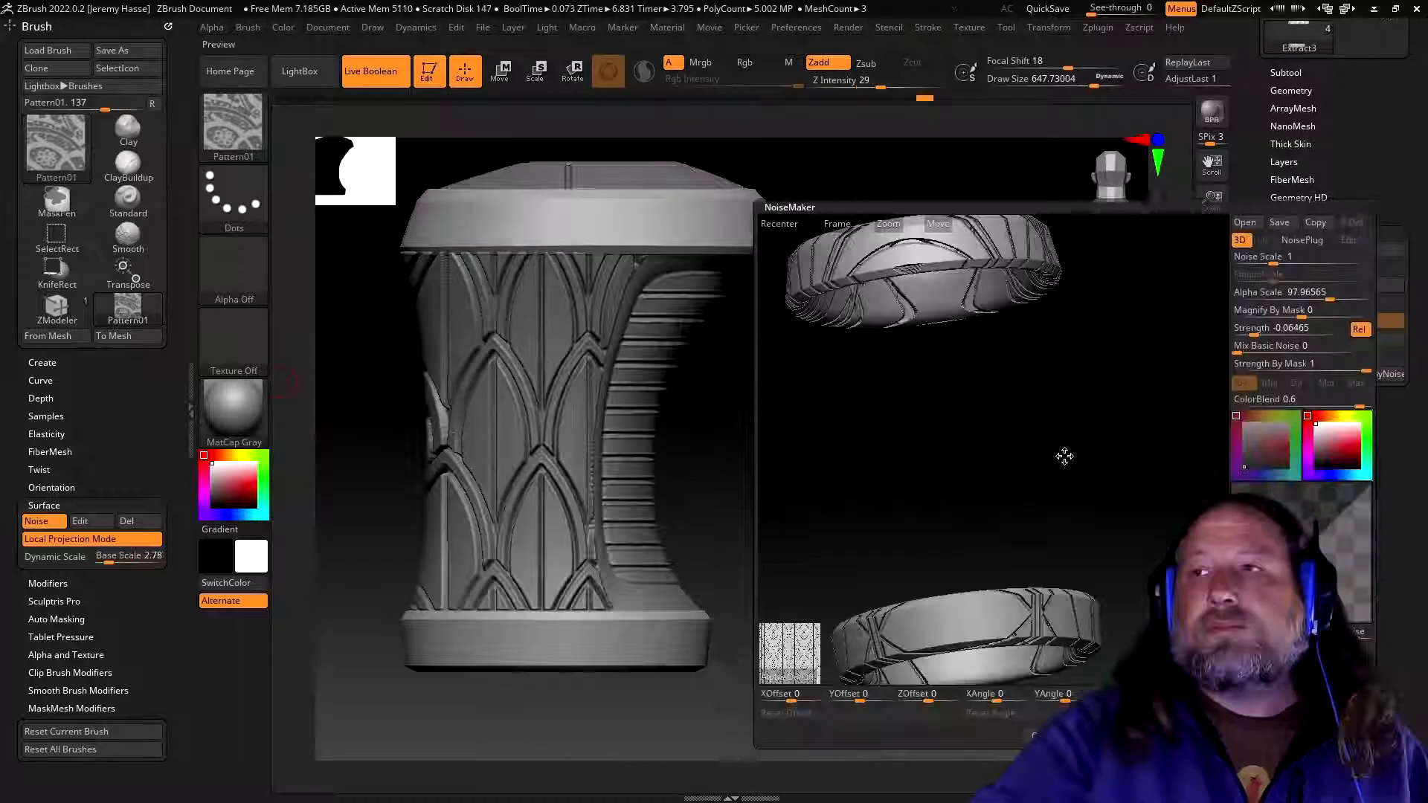
# - Fine-tune the Alpha Scale of the alpha-based pattern on the end caps in NoiseMaker
pyautogui.click(1329, 295)
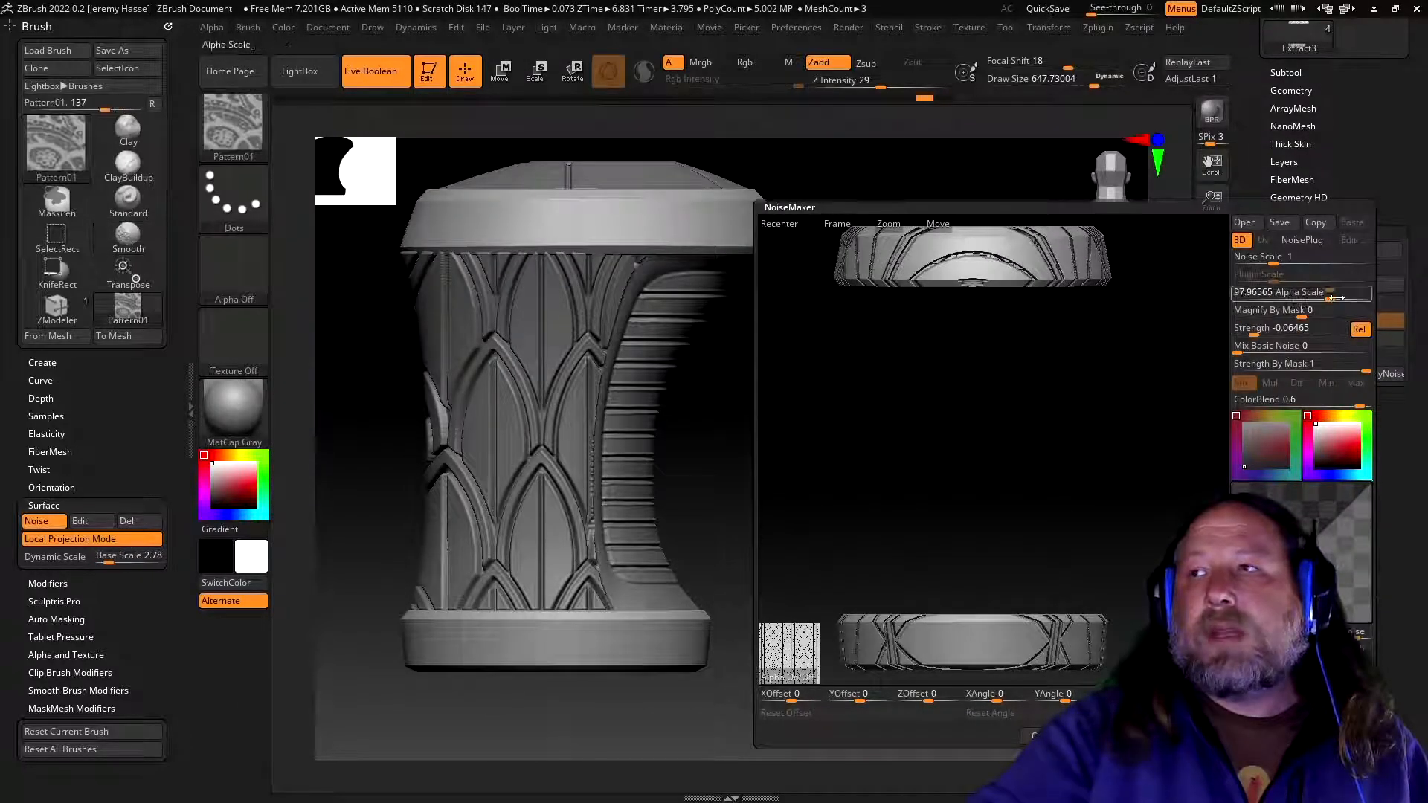
pyautogui.moveTo(1329, 295); pyautogui.dragTo(1328, 295)
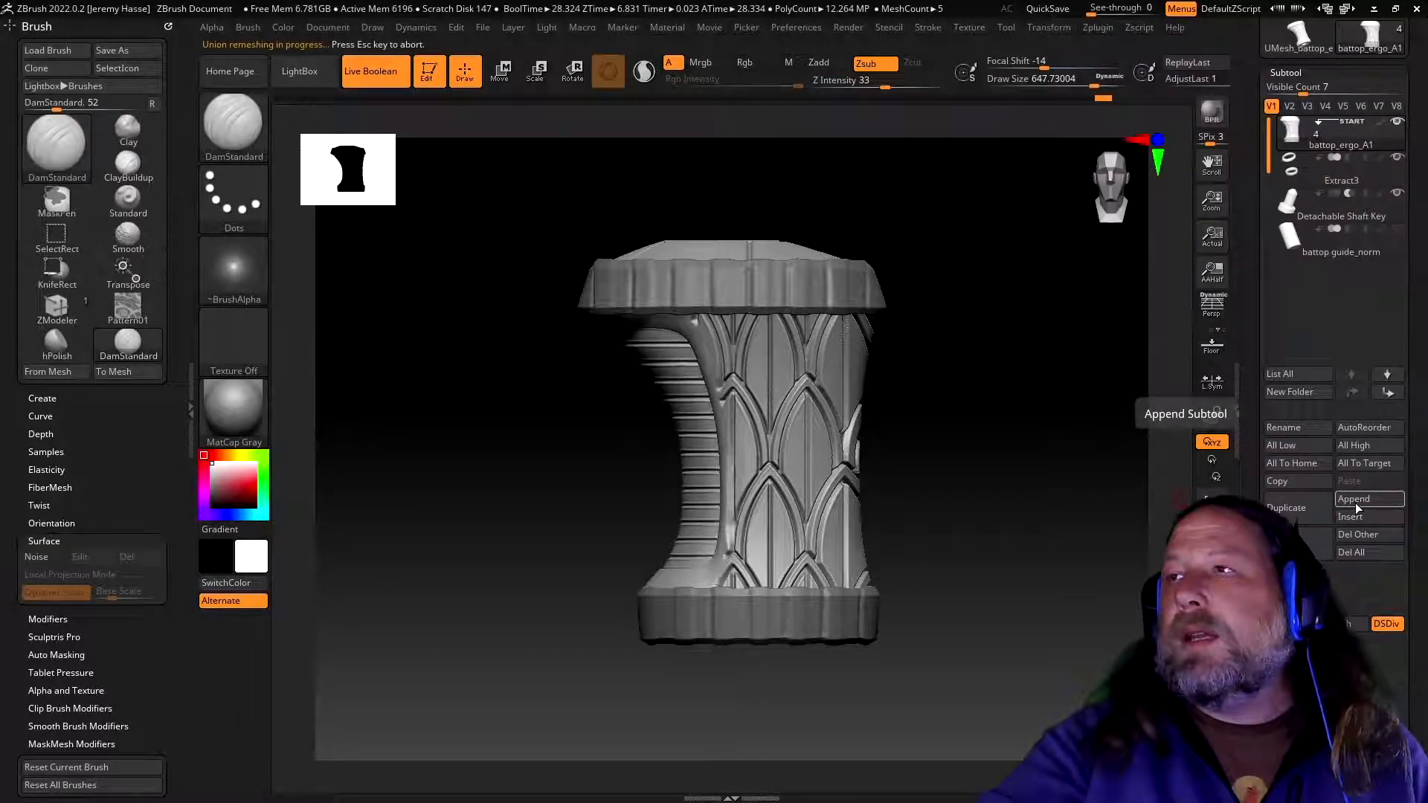
# - Append the UMesh_battop_ergo_A2 mesh as a new subtool of the handle
pyautogui.click(1355, 503)
pyautogui.click(1069, 458)
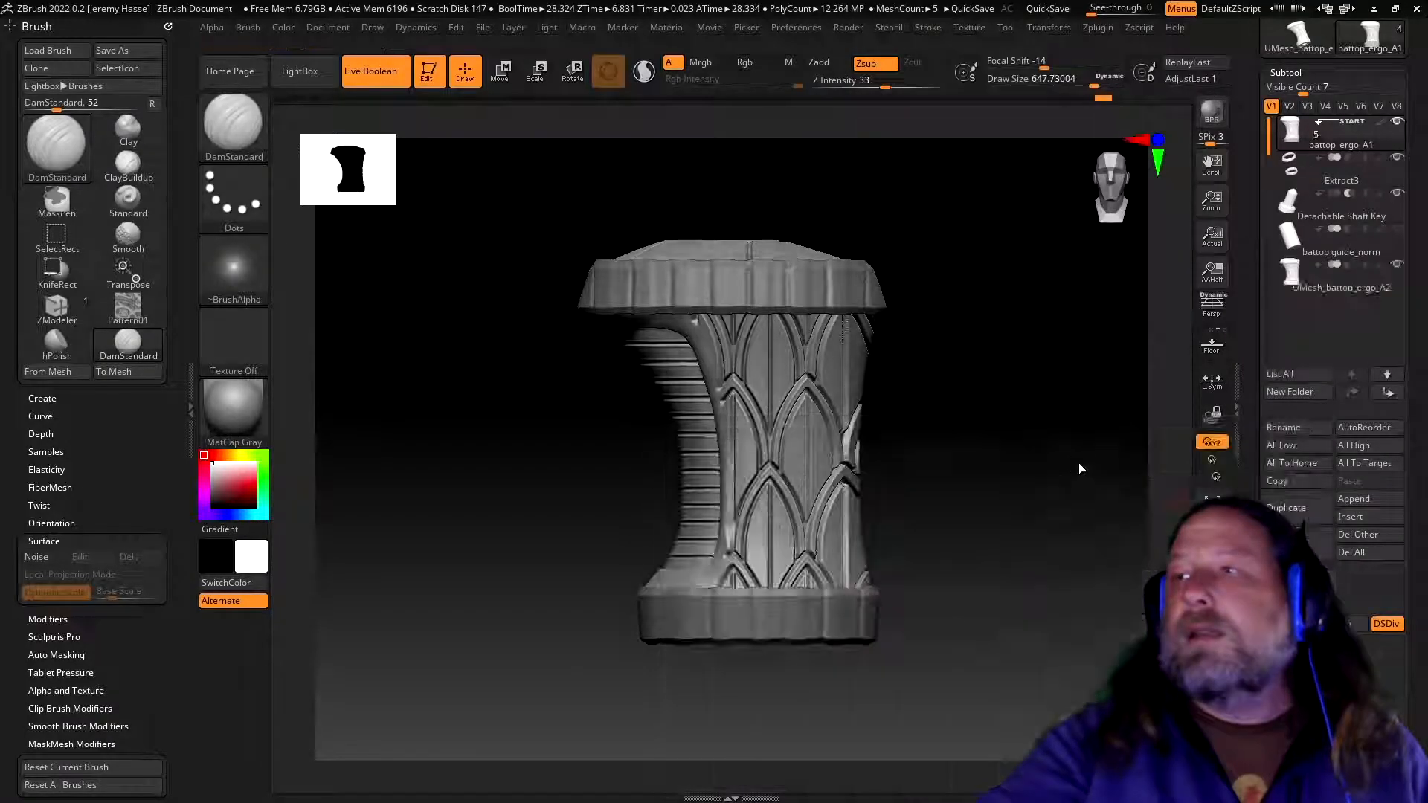